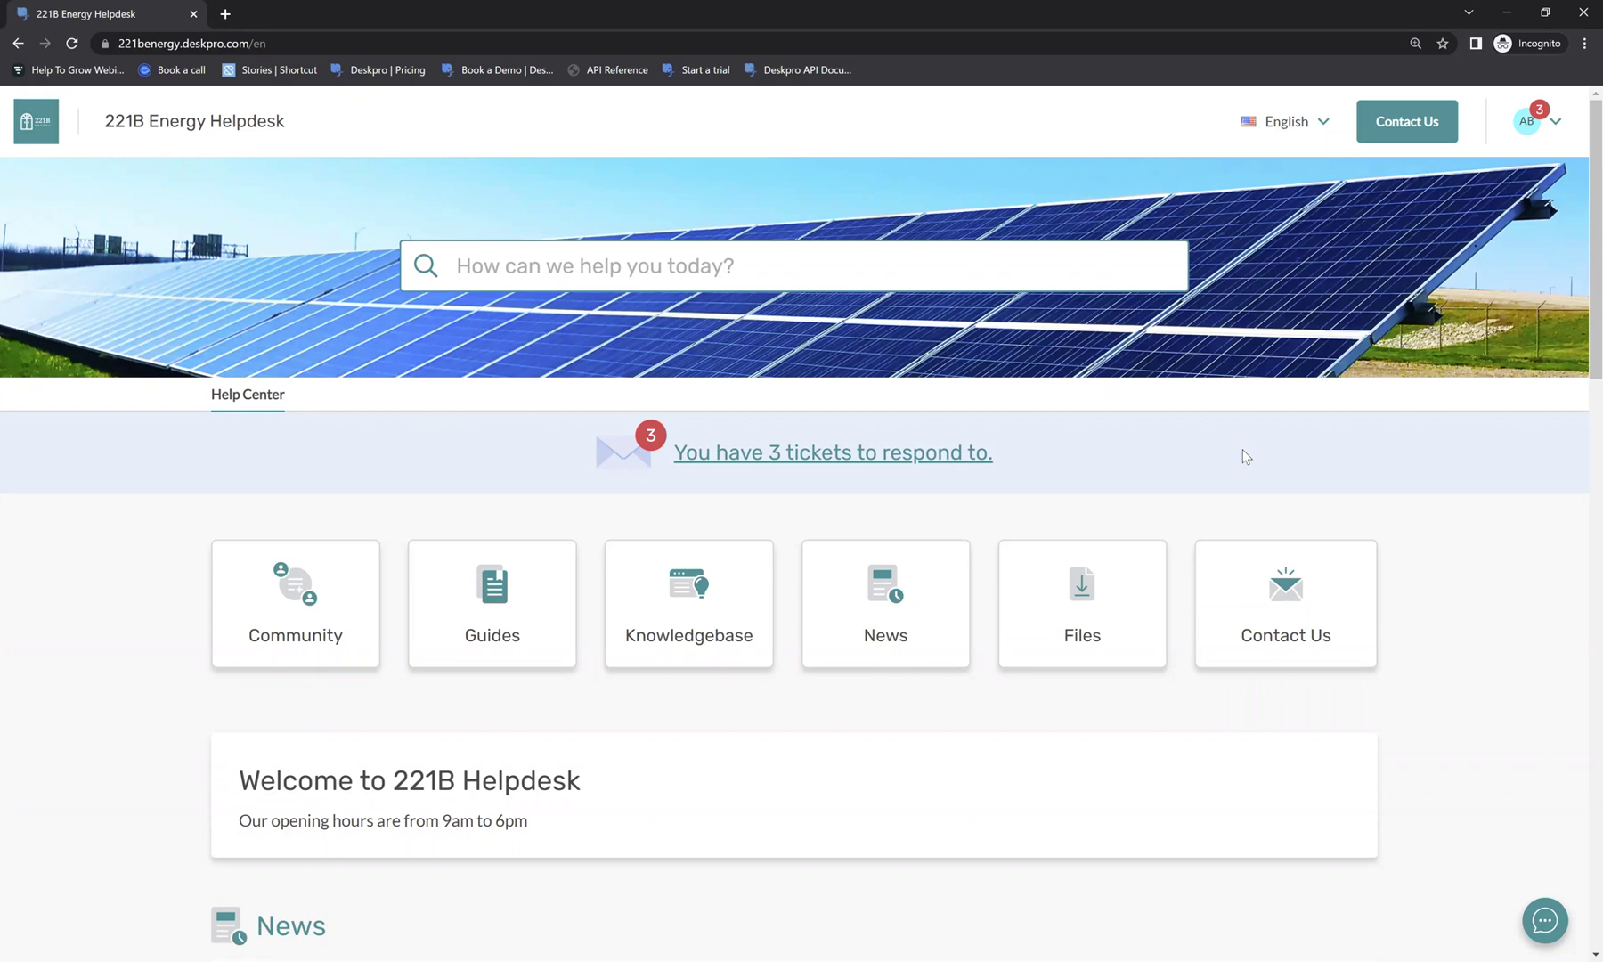
Search the help center for 'help', preview the Guides matches, then close the results.
{"action": "scroll", "coordinate": [1261, 435], "scroll_direction": "down", "scroll_amount": 1}
{"action": "scroll", "coordinate": [780, 411], "scroll_direction": "up", "scroll_amount": 1}
{"action": "left_click", "coordinate": [613, 269]}
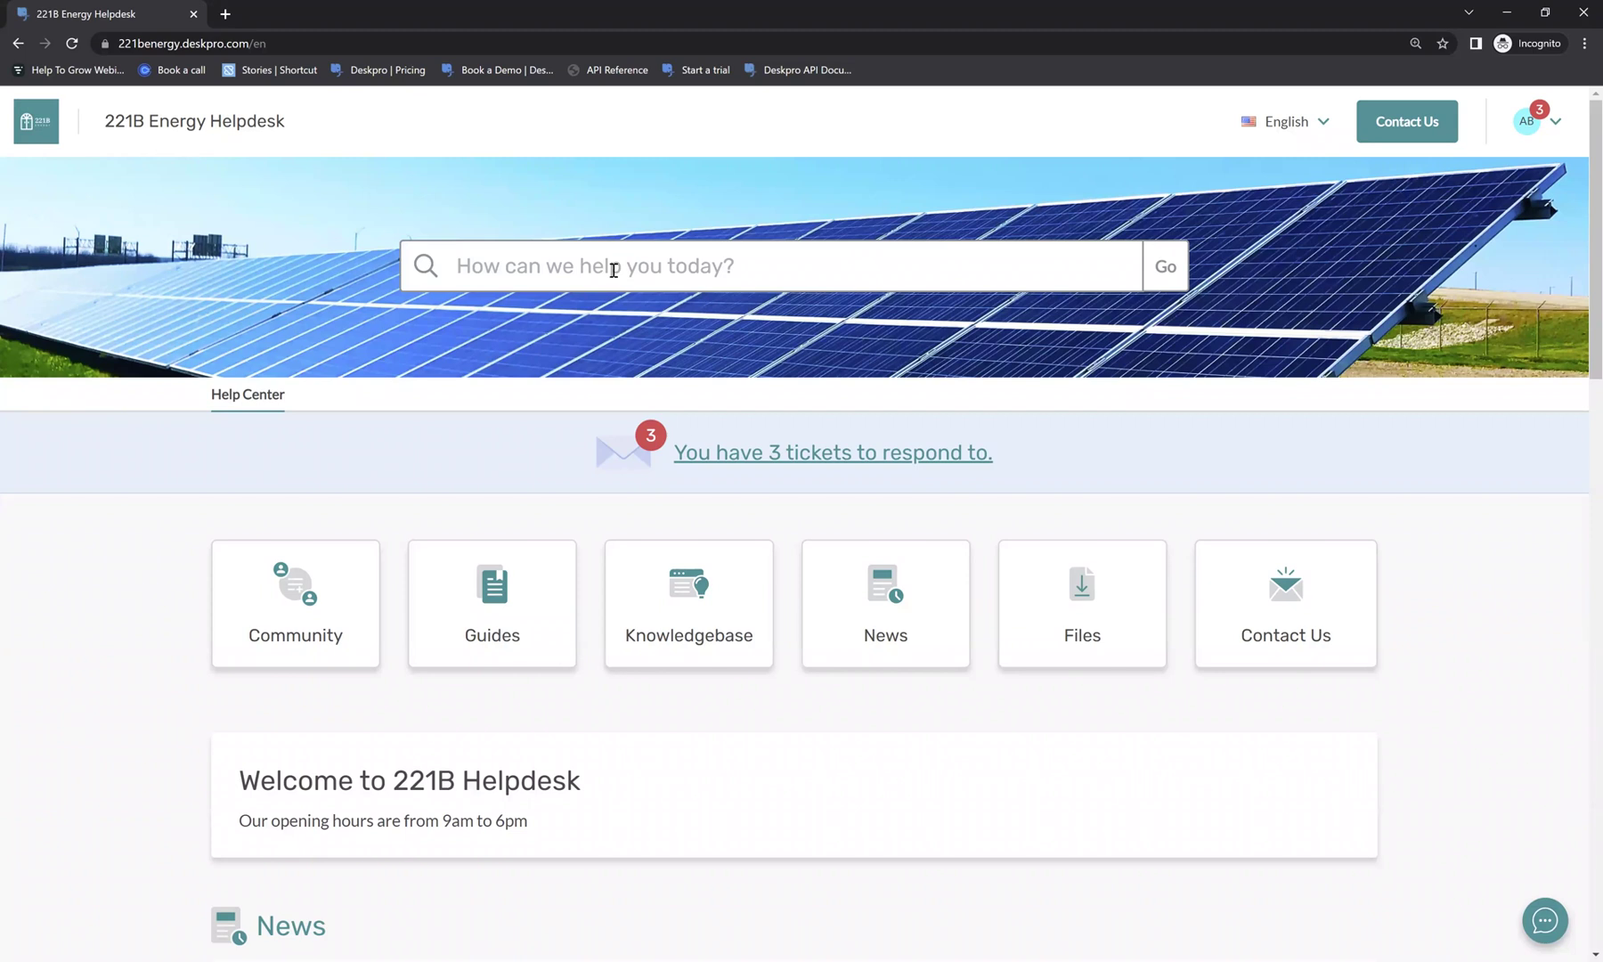
{"action": "type", "text": "help"}
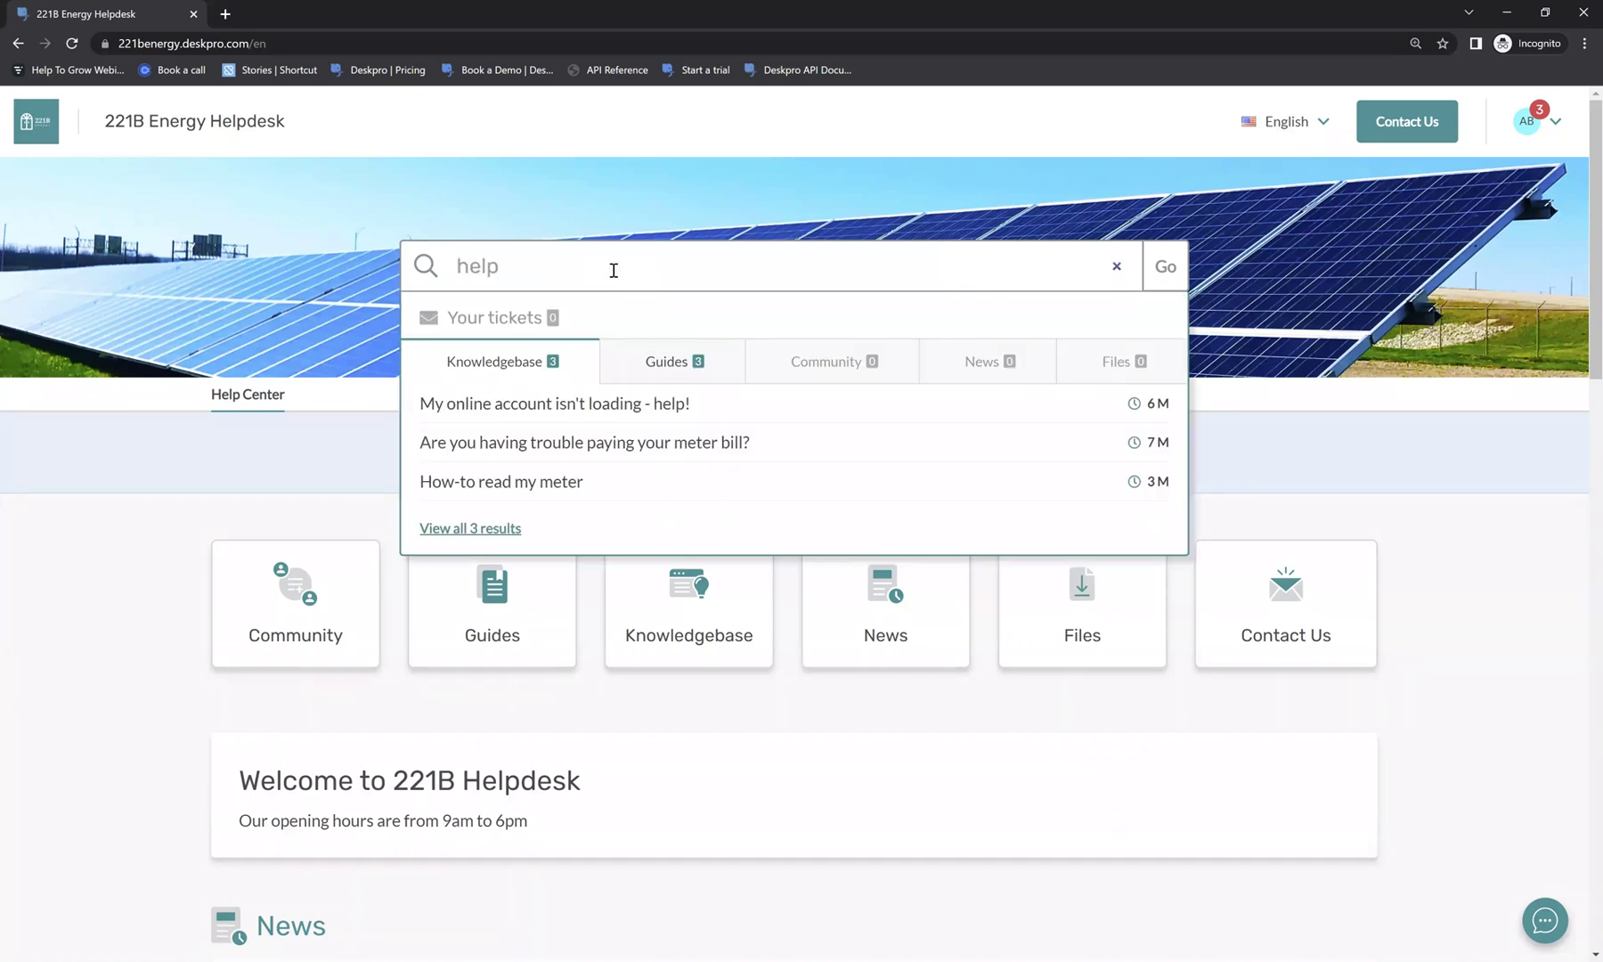
{"action": "left_click", "coordinate": [702, 369]}
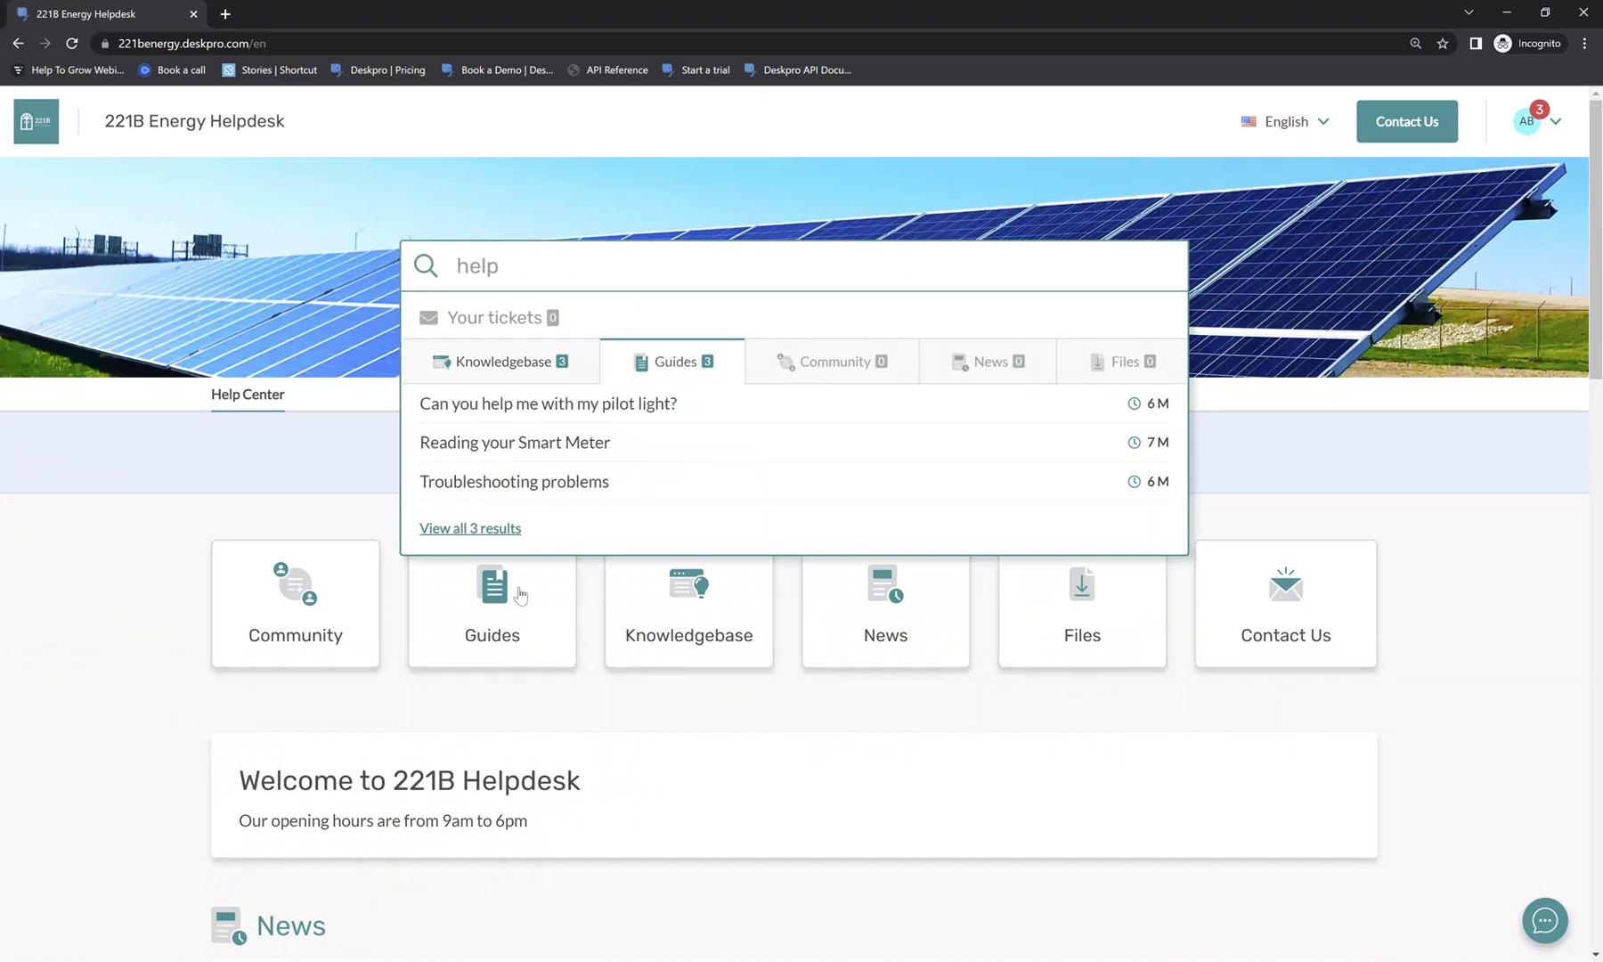
{"action": "left_click", "coordinate": [182, 544]}
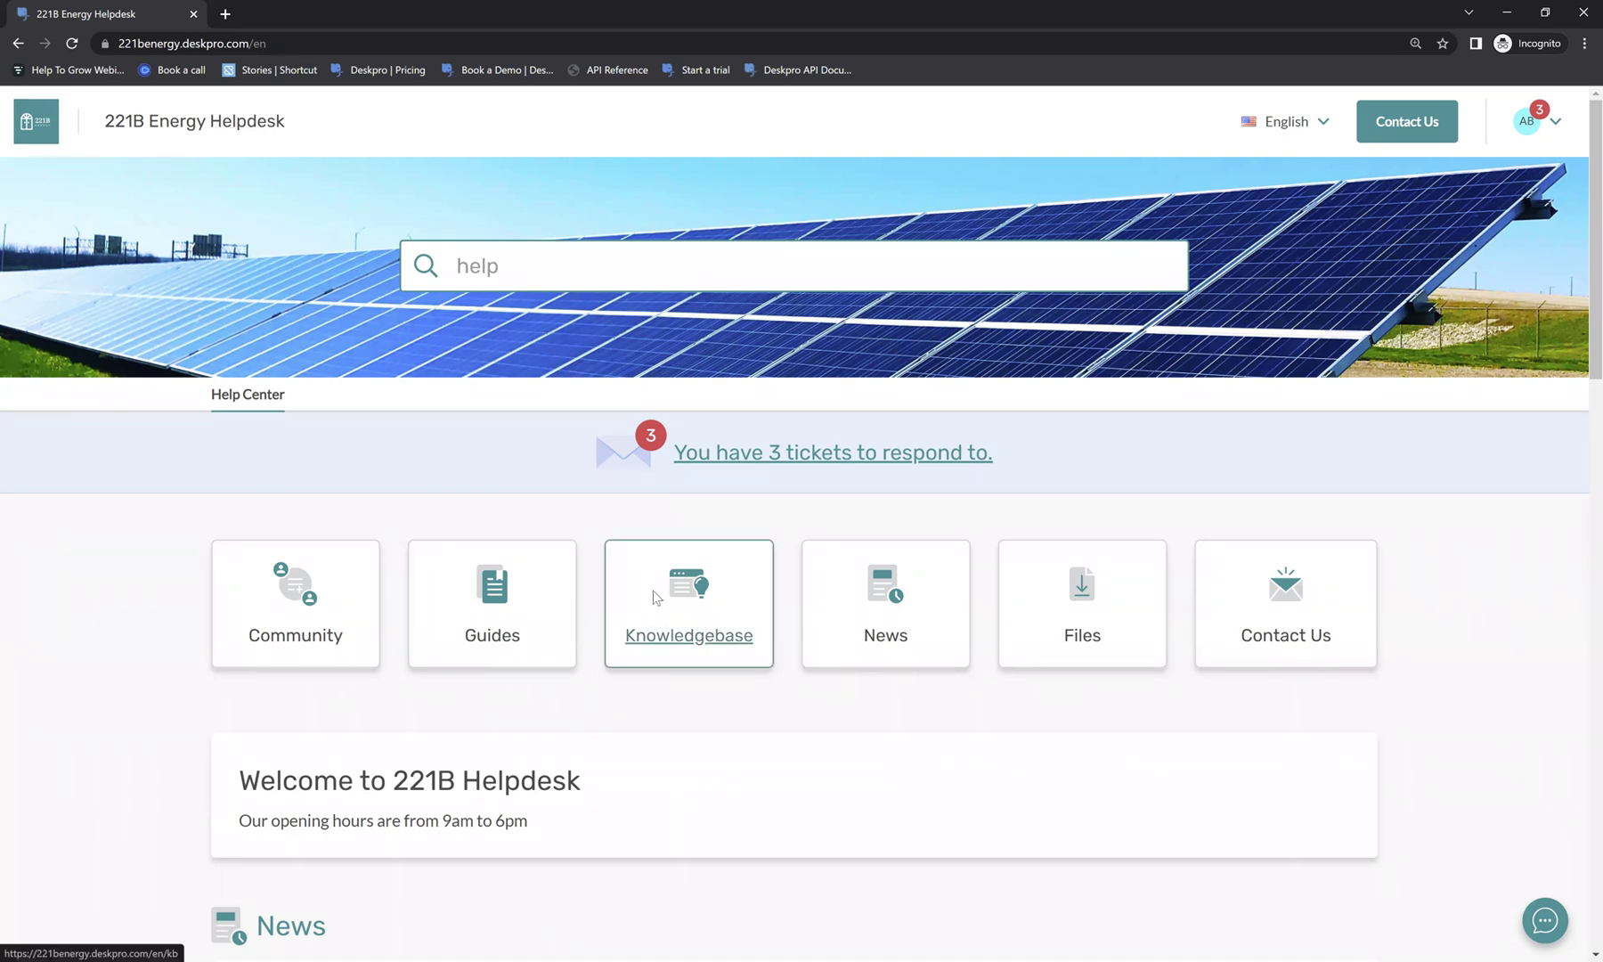
Open the Knowledgebase and scroll through its How-to Articles, Manage Your Account and Instructional Videos categories.
{"action": "left_click", "coordinate": [654, 599]}
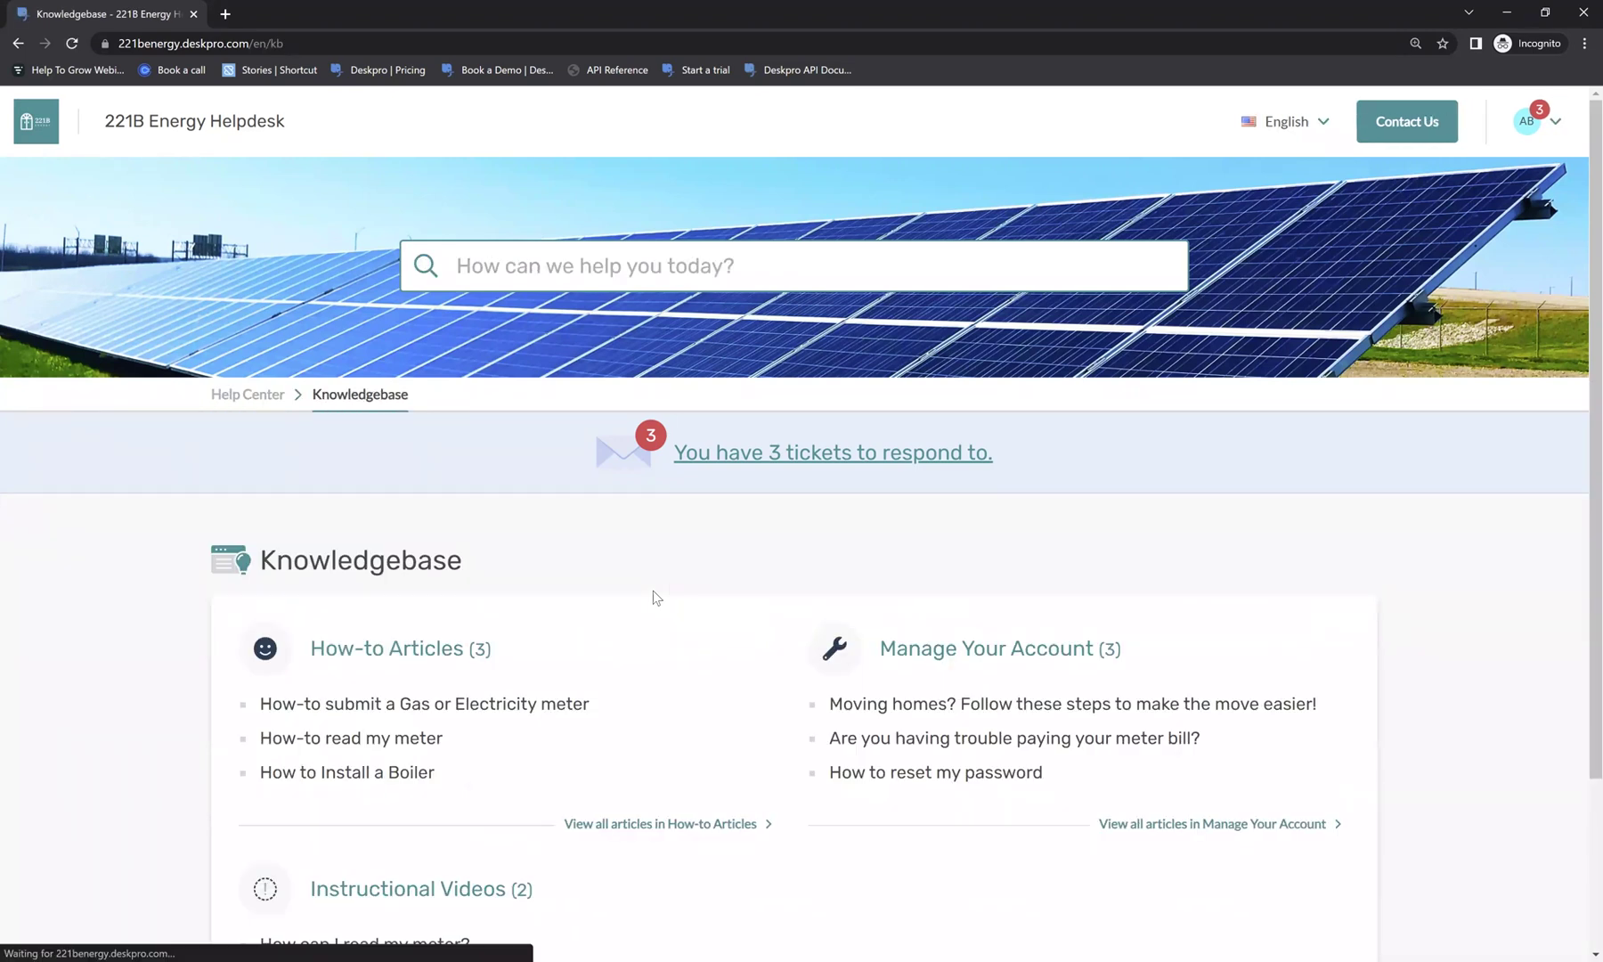
{"action": "scroll", "coordinate": [653, 589], "scroll_direction": "down", "scroll_amount": 2}
{"action": "scroll", "coordinate": [654, 599], "scroll_direction": "down", "scroll_amount": 1}
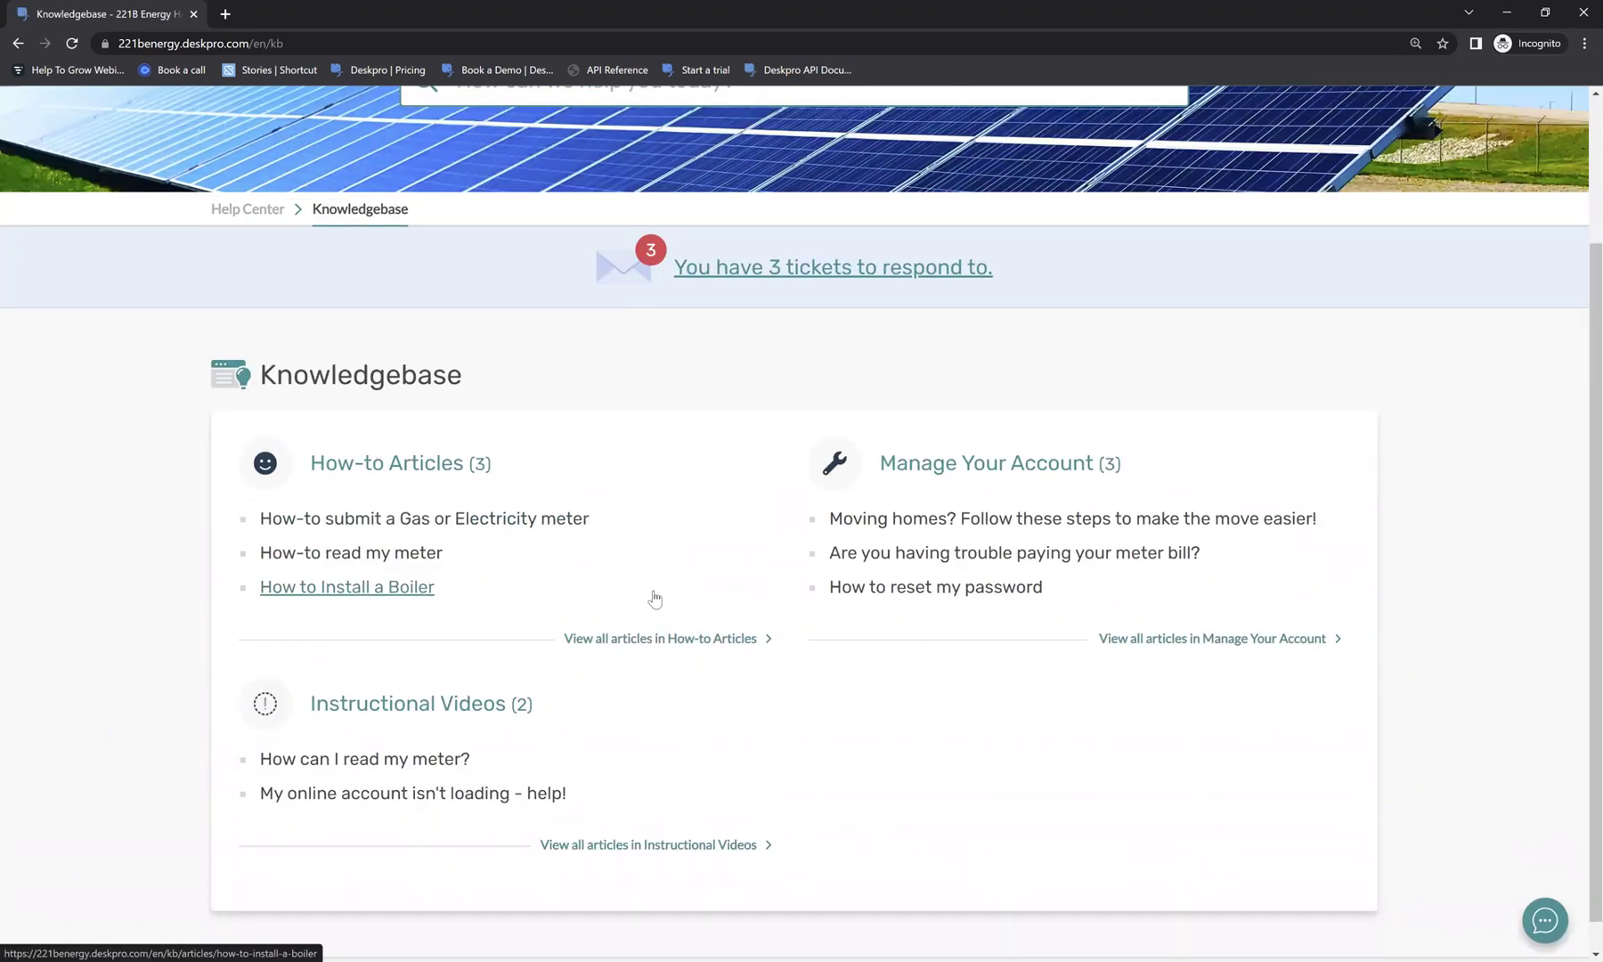
{"action": "scroll", "coordinate": [655, 599], "scroll_direction": "down", "scroll_amount": 1}
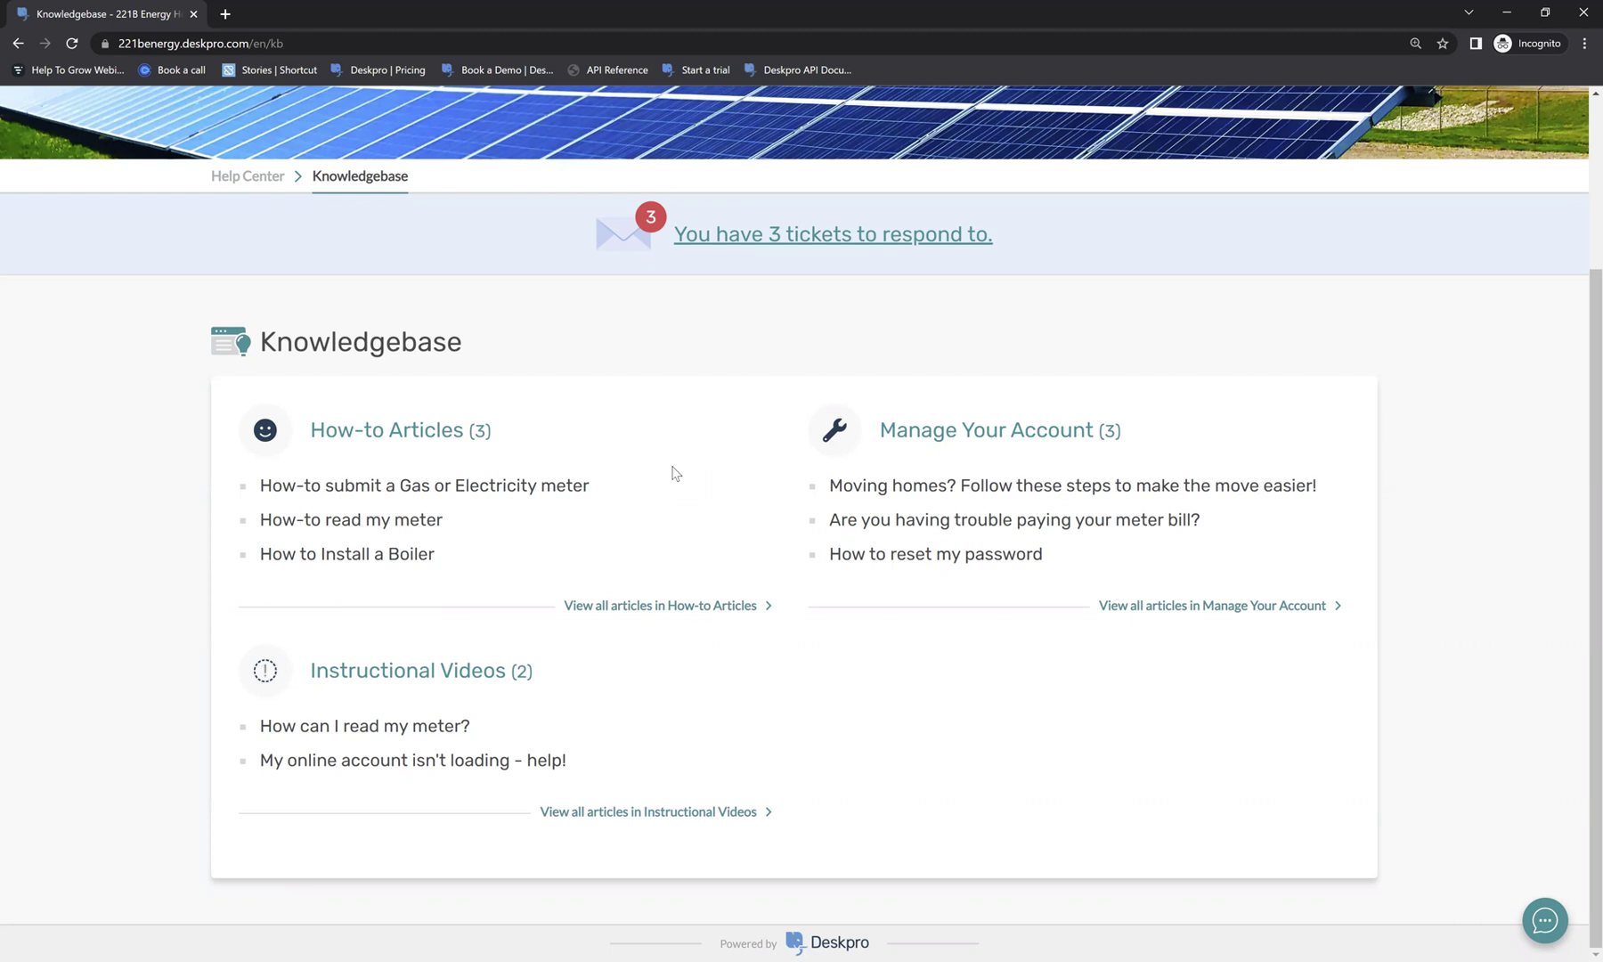
Open the 'How-to submit a Gas or Electricity meter' article and read through it.
{"action": "left_click", "coordinate": [574, 490]}
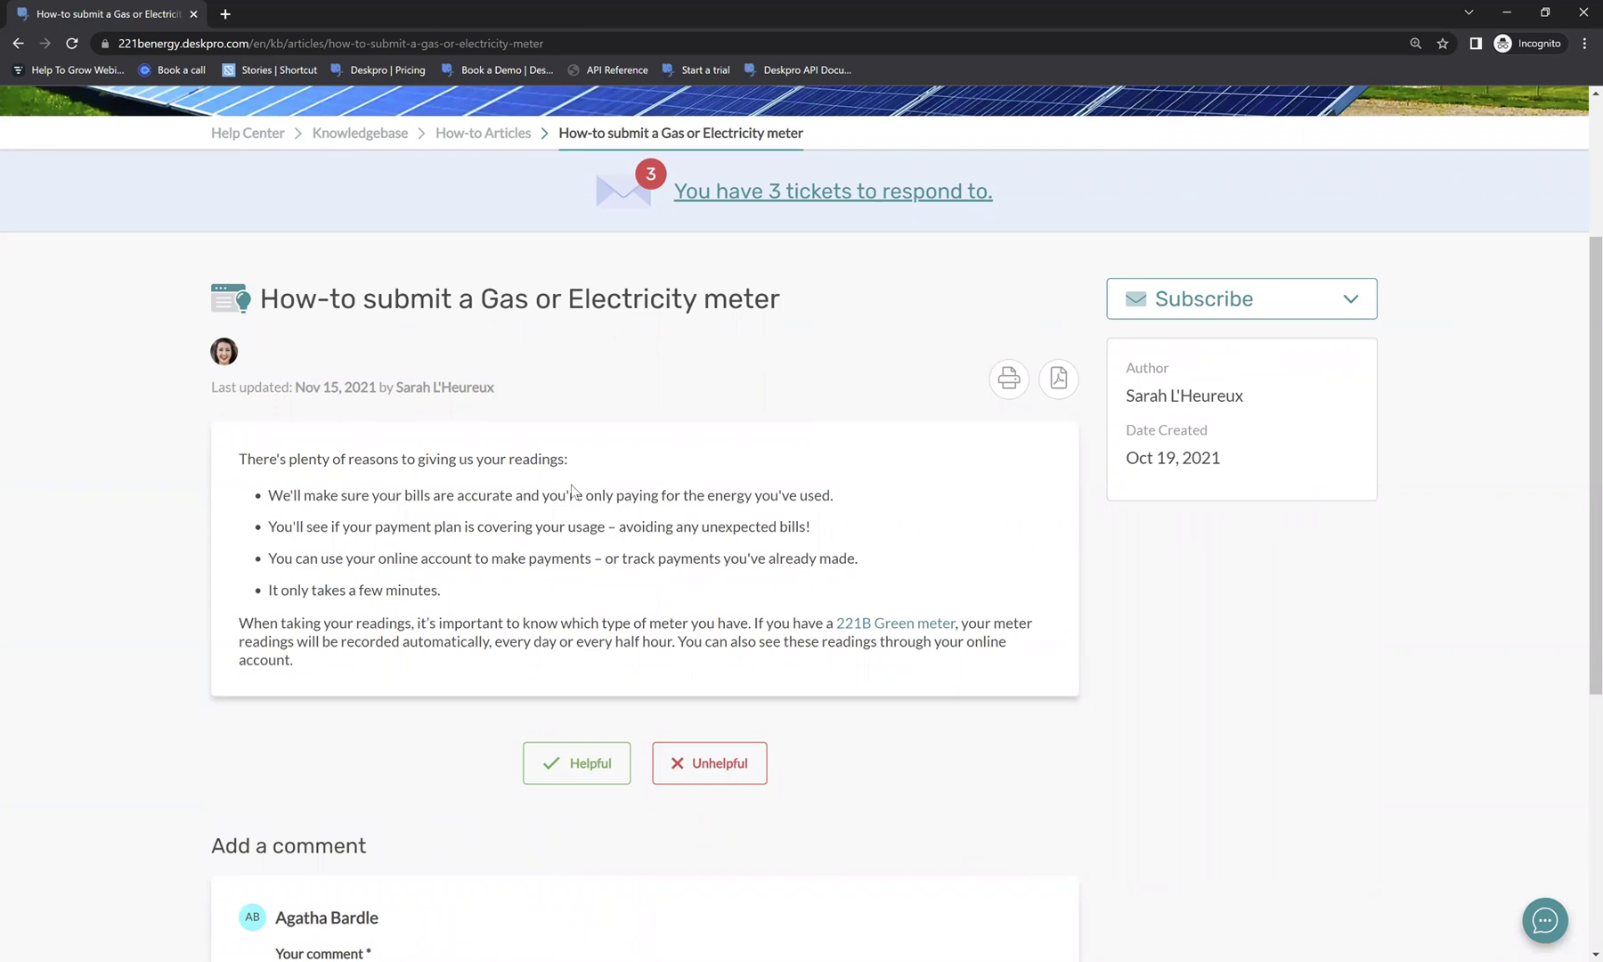
{"action": "scroll", "coordinate": [573, 491], "scroll_direction": "down", "scroll_amount": 1}
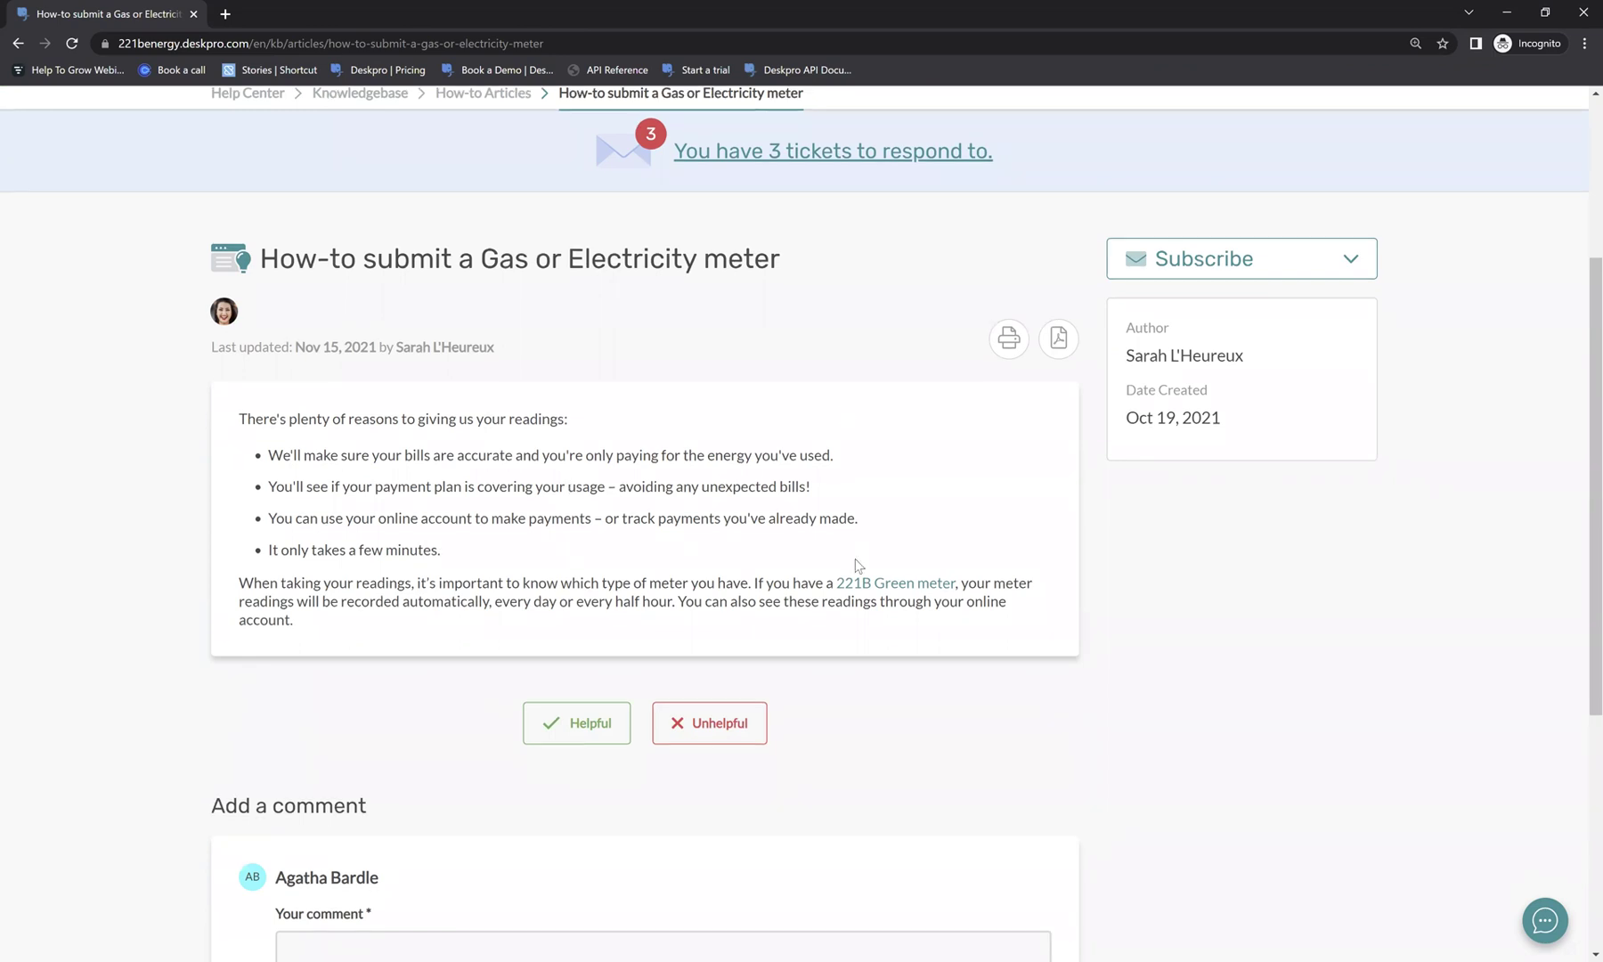
{"action": "scroll", "coordinate": [857, 399], "scroll_direction": "down", "scroll_amount": 3}
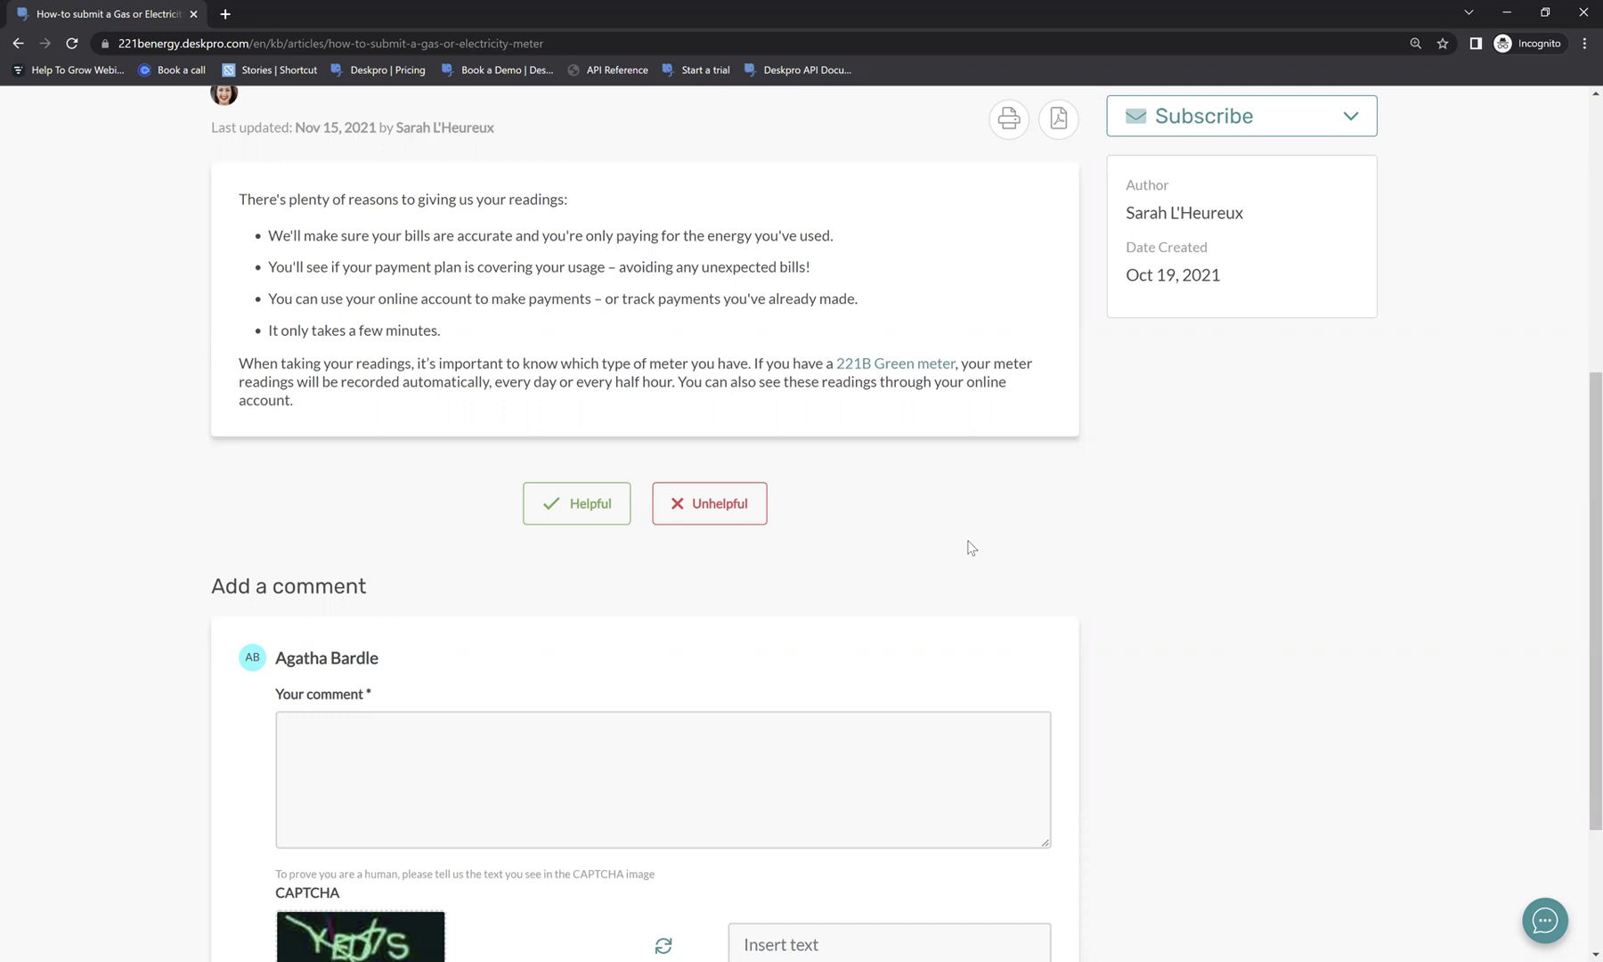
{"action": "scroll", "coordinate": [970, 547], "scroll_direction": "up", "scroll_amount": 4}
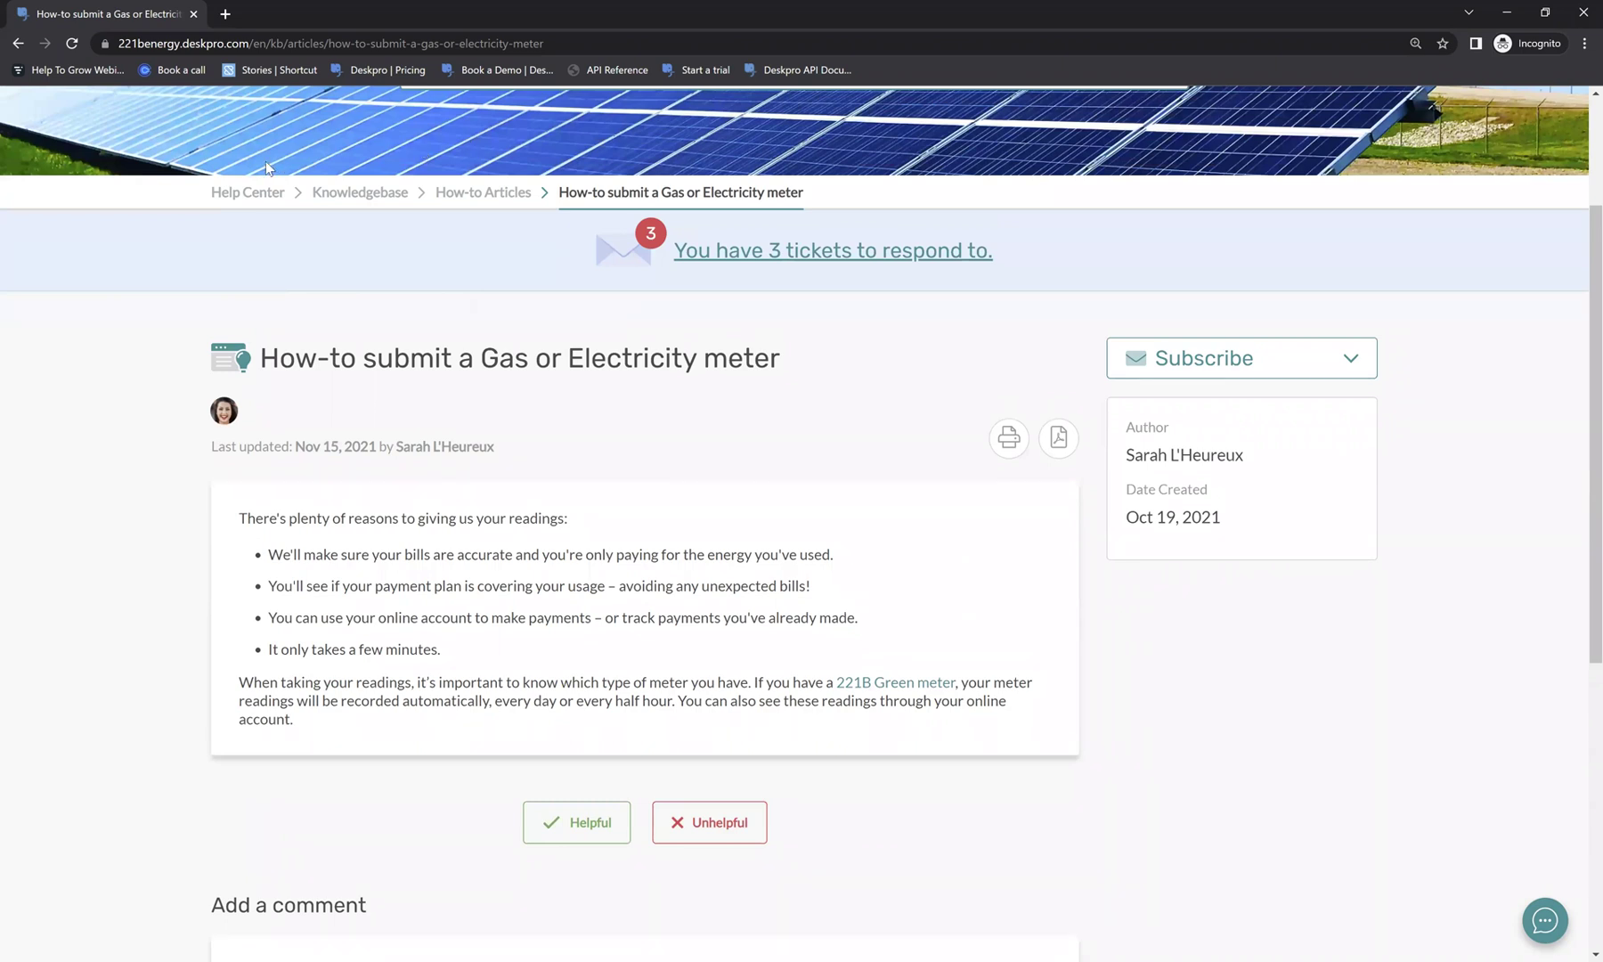
Go back to the Help Center home and open the 221B Contract Guide from Guides.
{"action": "left_click", "coordinate": [253, 190]}
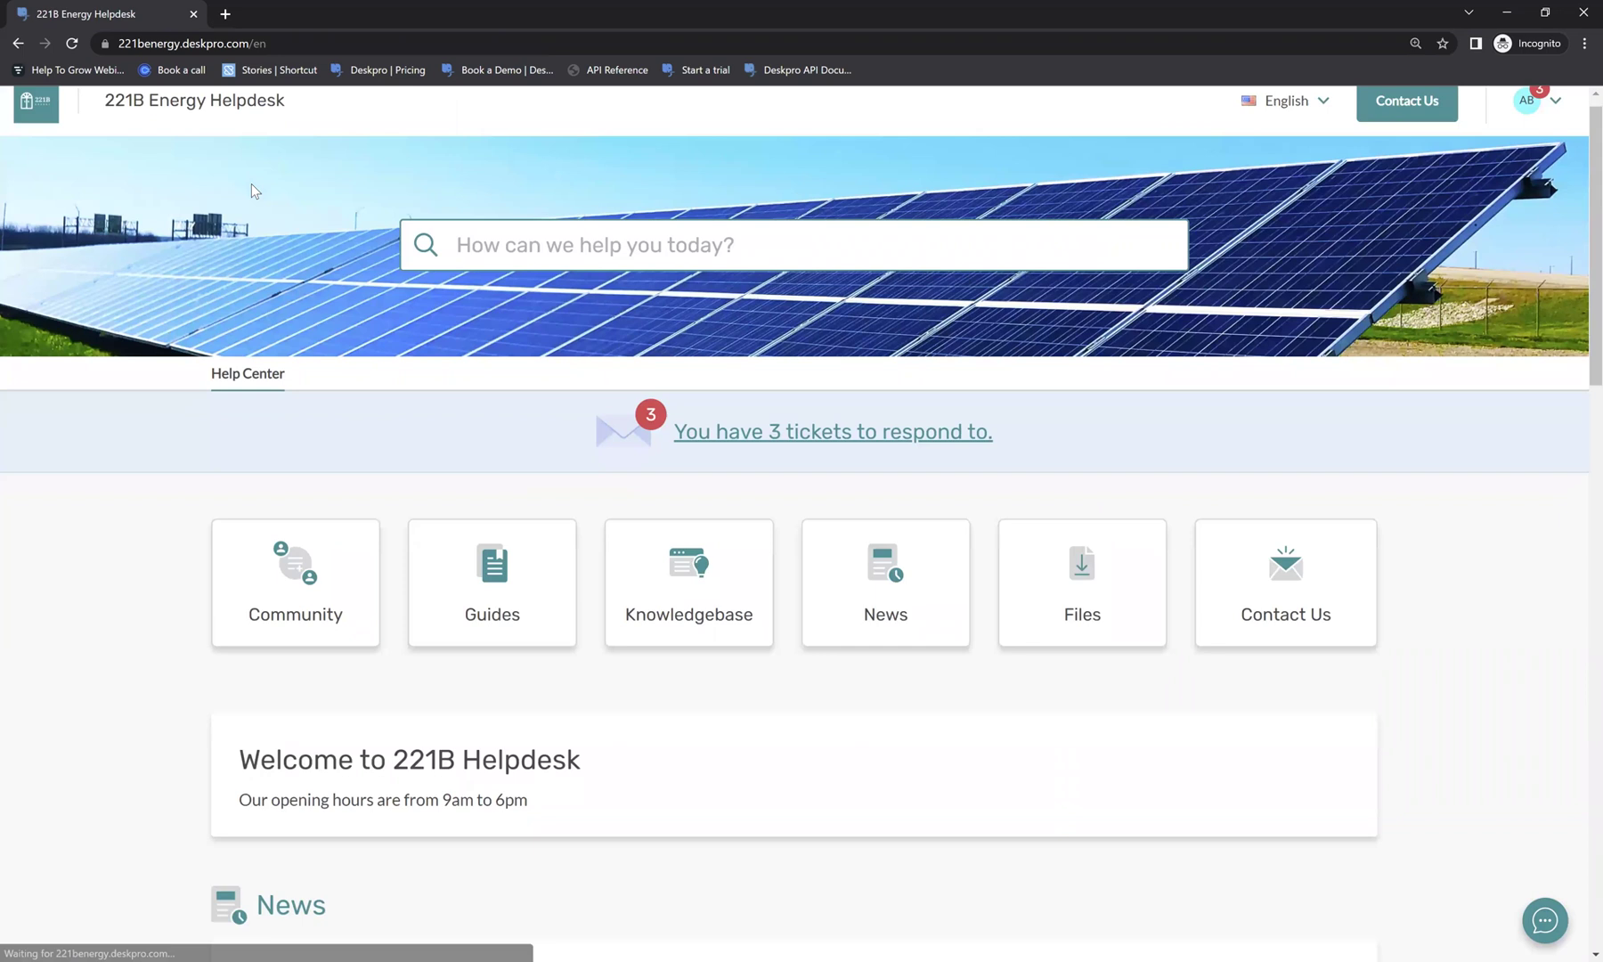
{"action": "scroll", "coordinate": [252, 190], "scroll_direction": "down", "scroll_amount": 2}
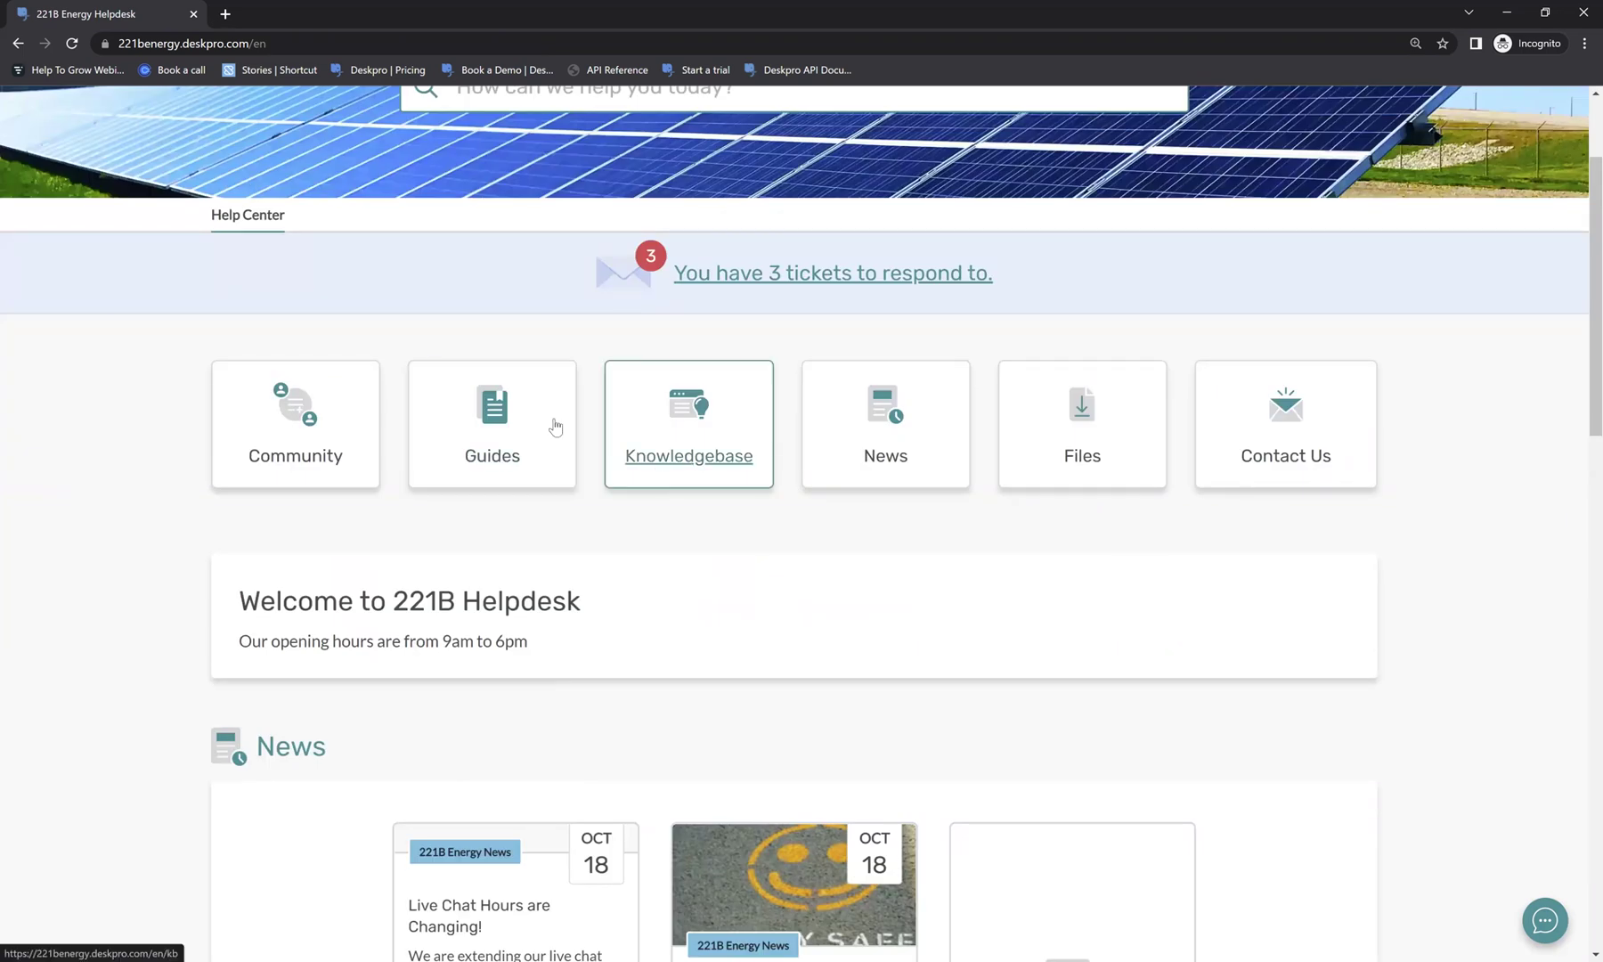
{"action": "left_click", "coordinate": [540, 412]}
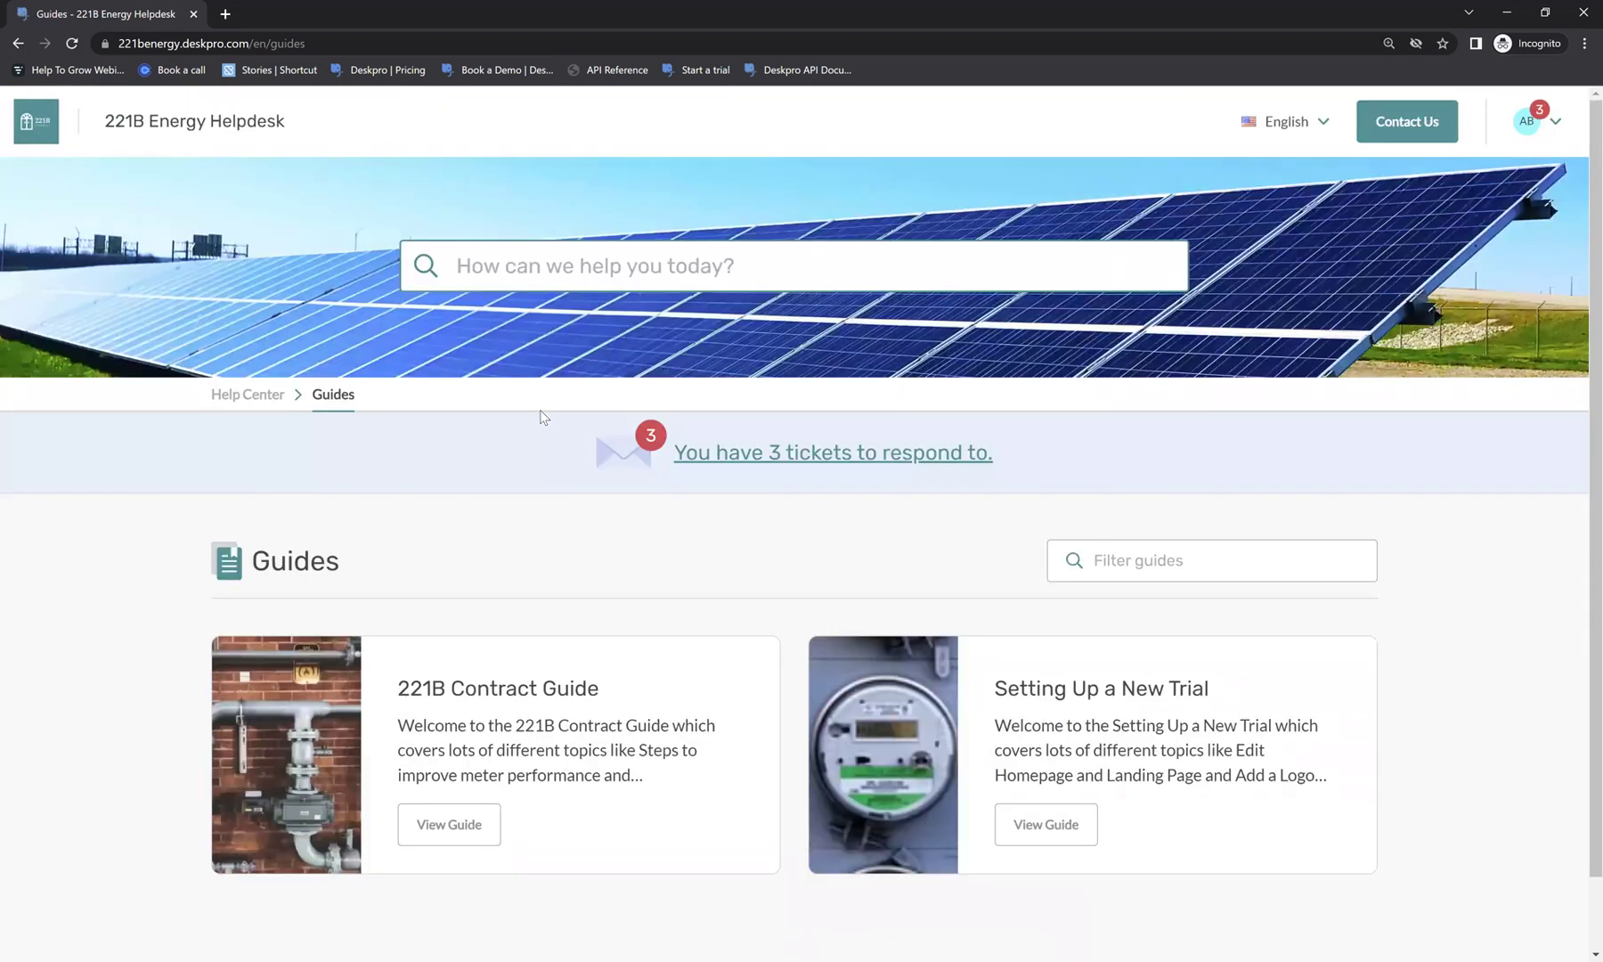
{"action": "scroll", "coordinate": [539, 414], "scroll_direction": "down", "scroll_amount": 1}
{"action": "left_click", "coordinate": [448, 745]}
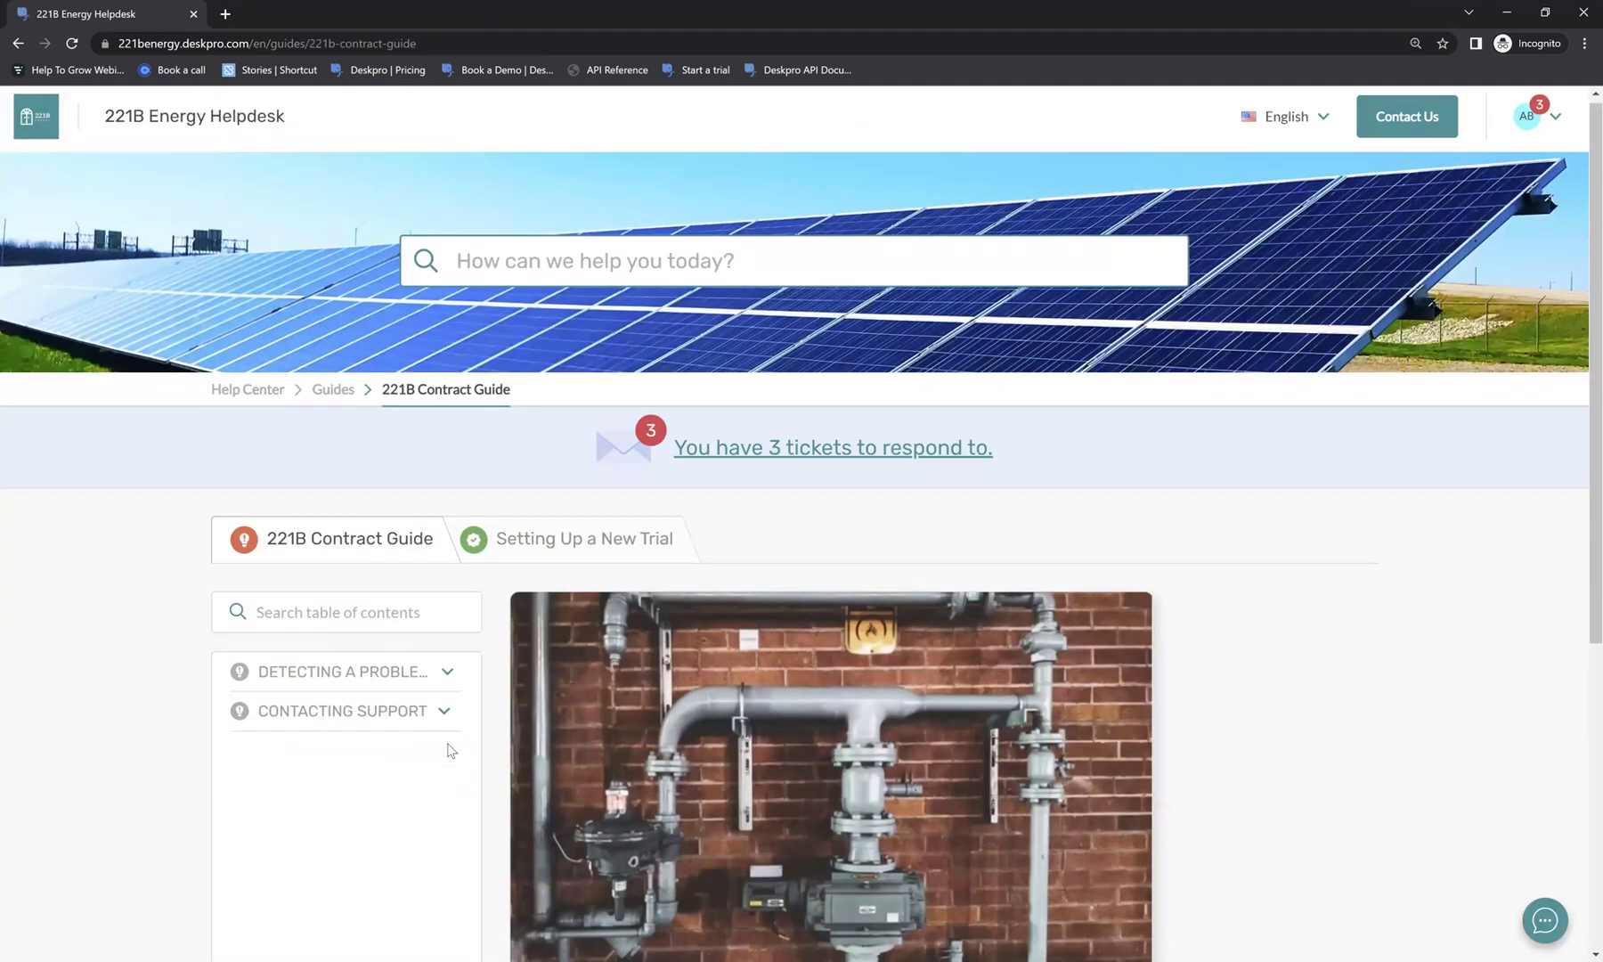
{"action": "scroll", "coordinate": [450, 750], "scroll_direction": "down", "scroll_amount": 2}
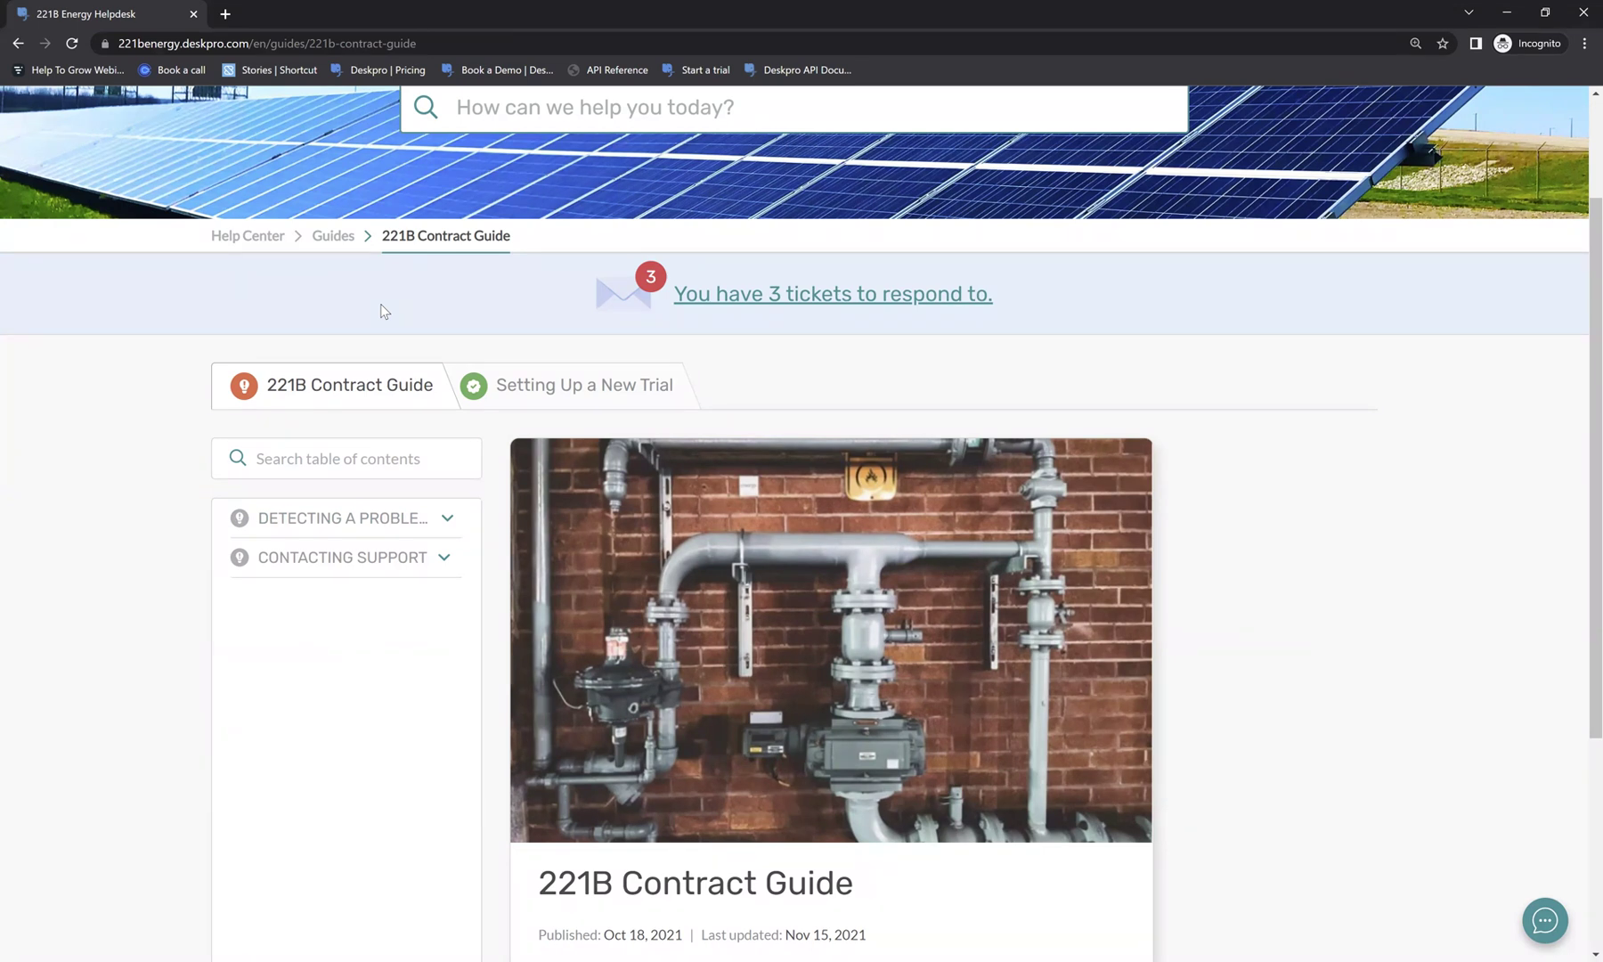
Expand the guide's contents sections and open the Troubleshooting problems article.
{"action": "left_click", "coordinate": [351, 518]}
{"action": "left_click", "coordinate": [369, 662]}
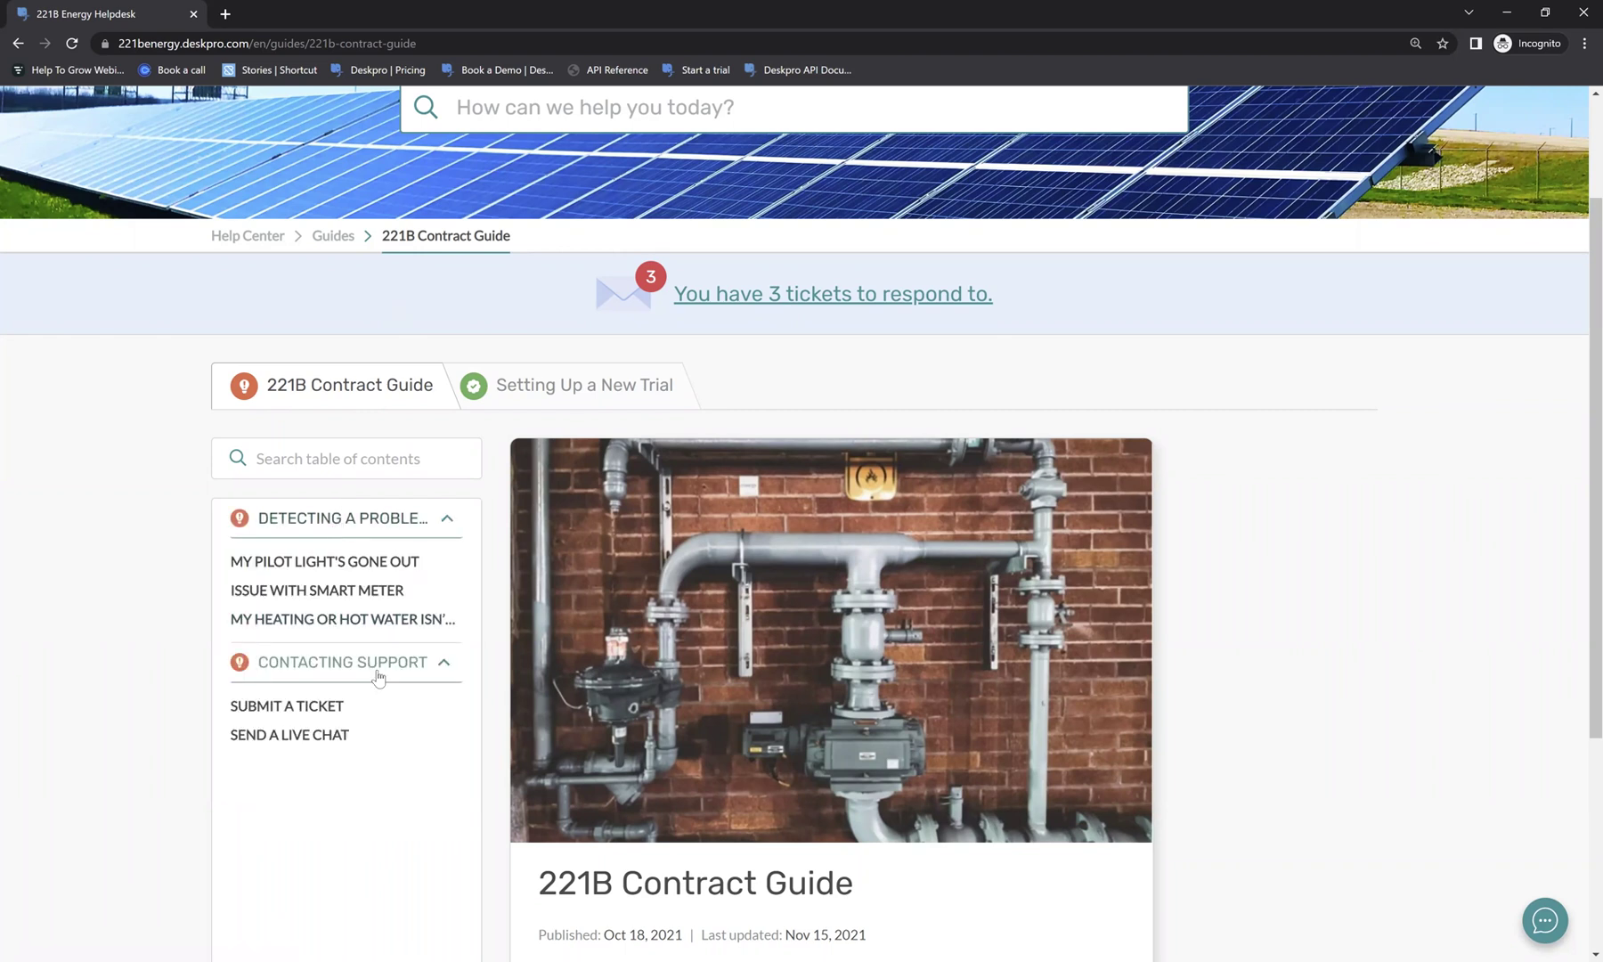
{"action": "left_click", "coordinate": [348, 561]}
{"action": "left_click", "coordinate": [335, 591]}
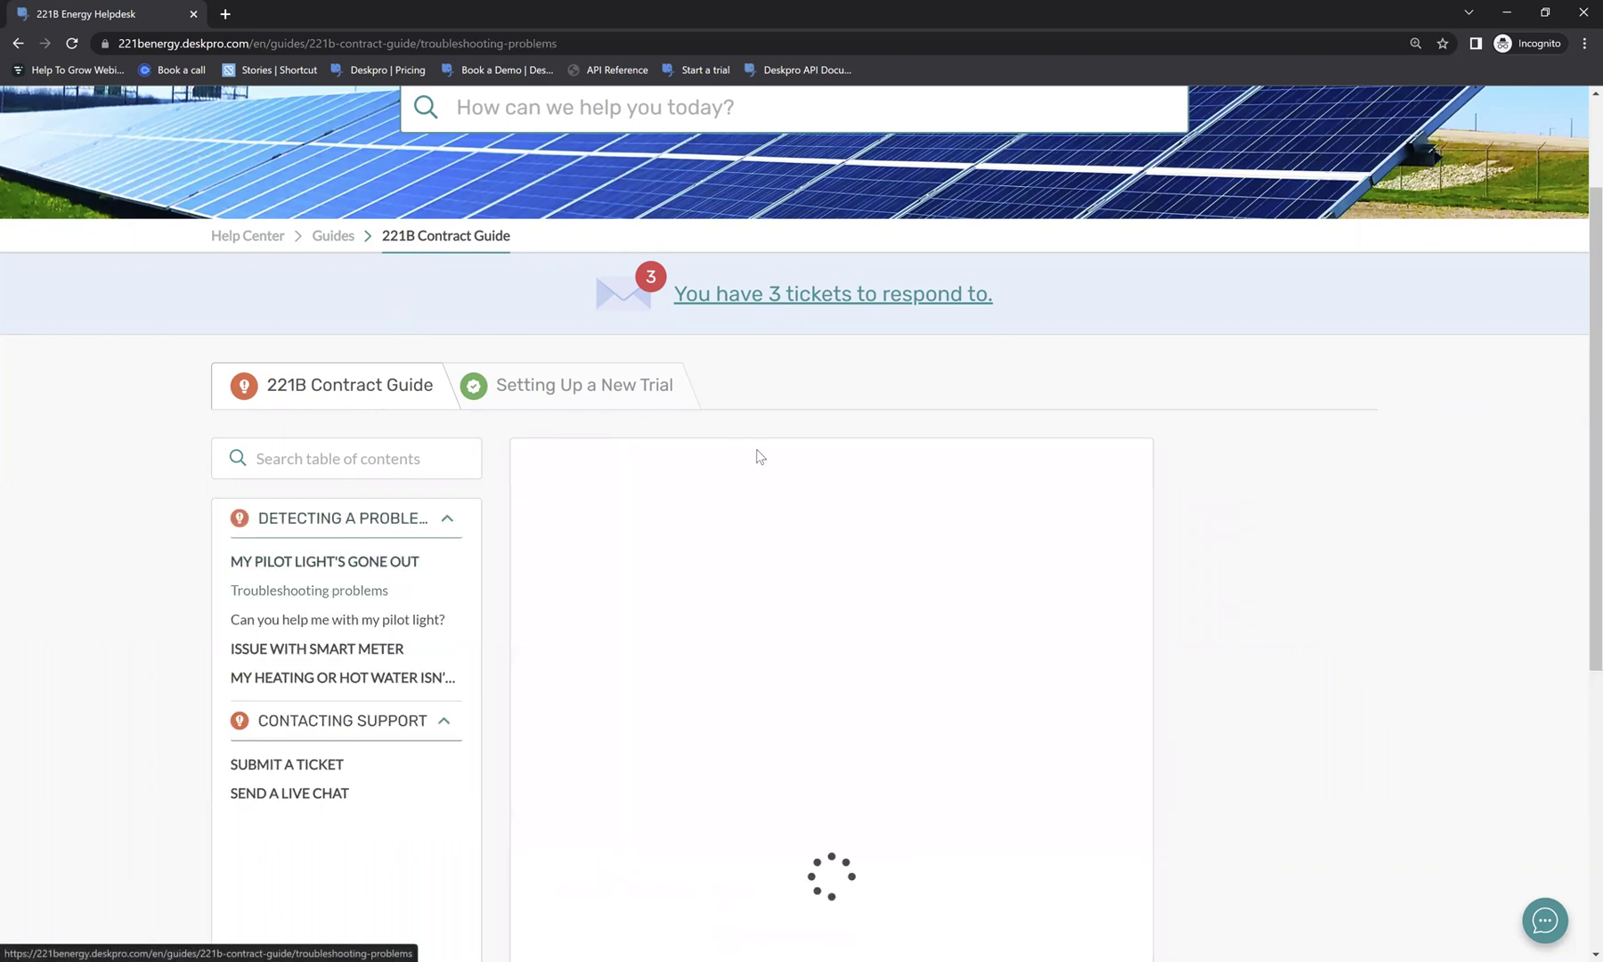
{"action": "scroll", "coordinate": [755, 454], "scroll_direction": "down", "scroll_amount": 2}
{"action": "scroll", "coordinate": [756, 449], "scroll_direction": "down", "scroll_amount": 15}
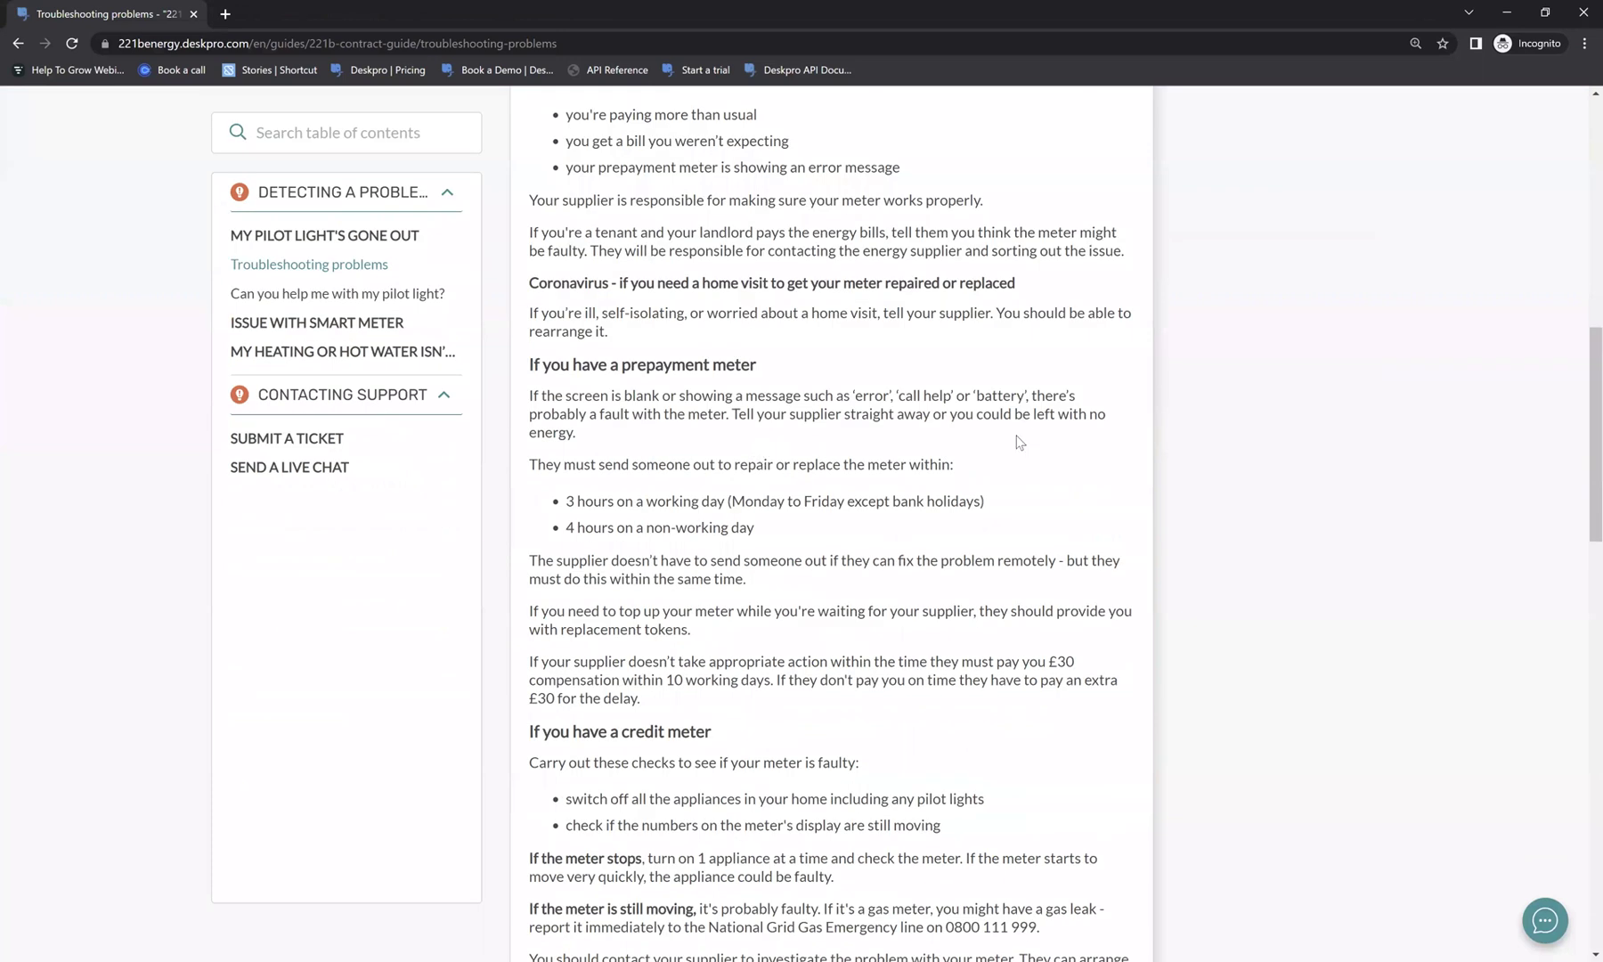
Page forward to 'Reading your Smart Meter' and filter the contents by 'pro'.
{"action": "left_click", "coordinate": [1049, 395]}
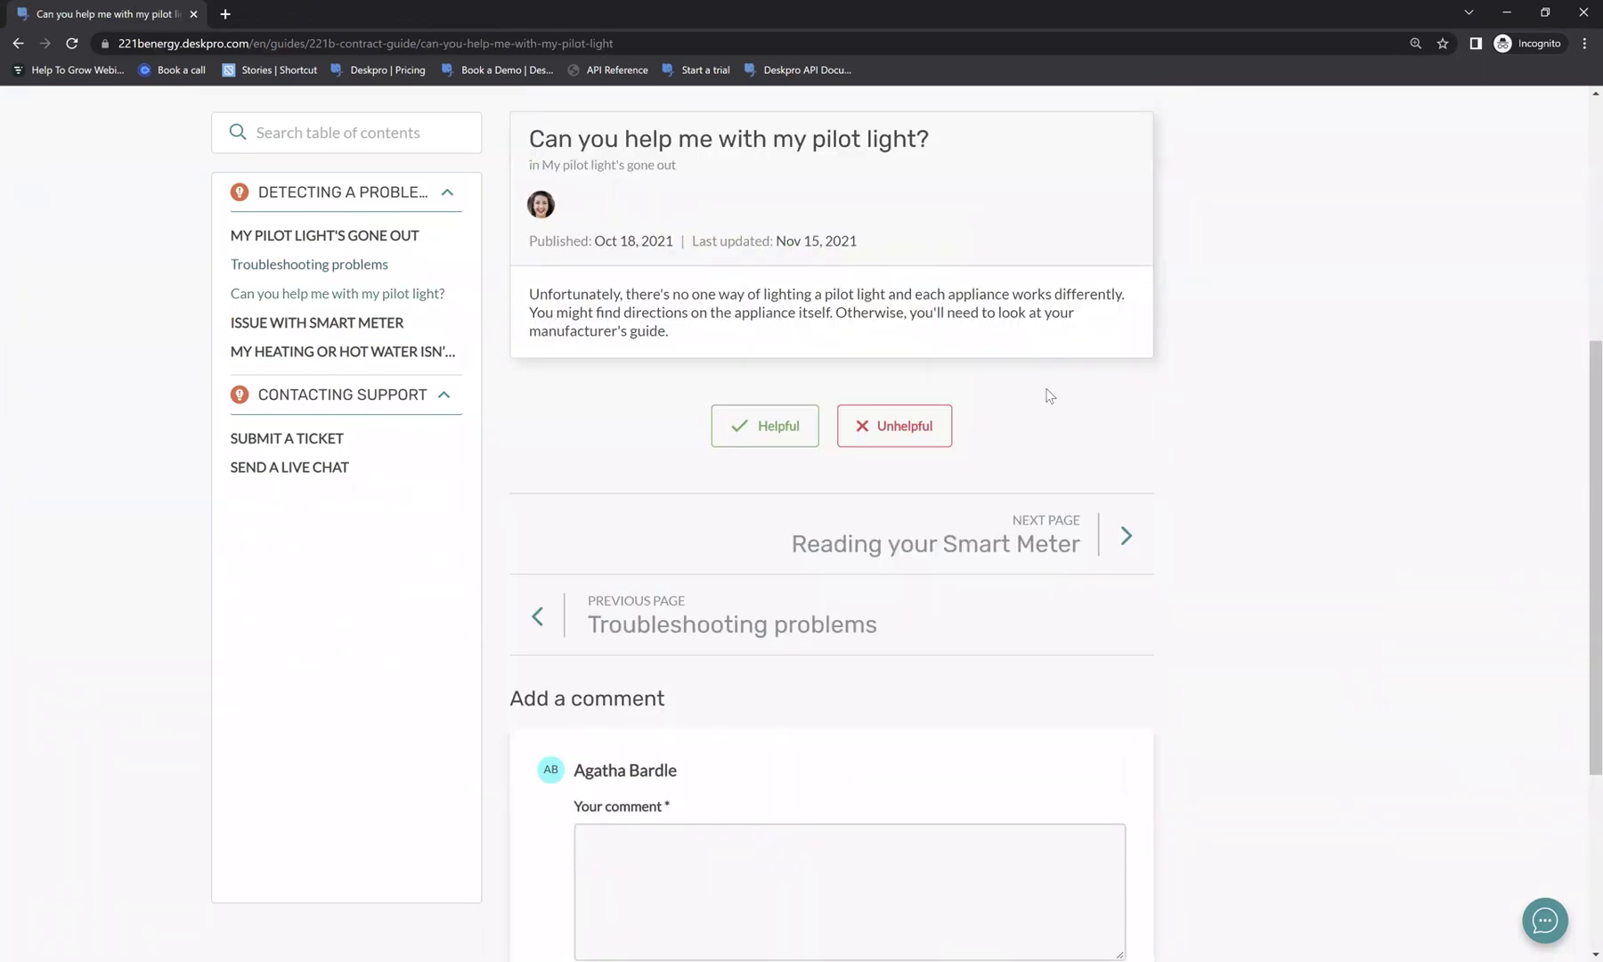
{"action": "left_click", "coordinate": [1075, 532]}
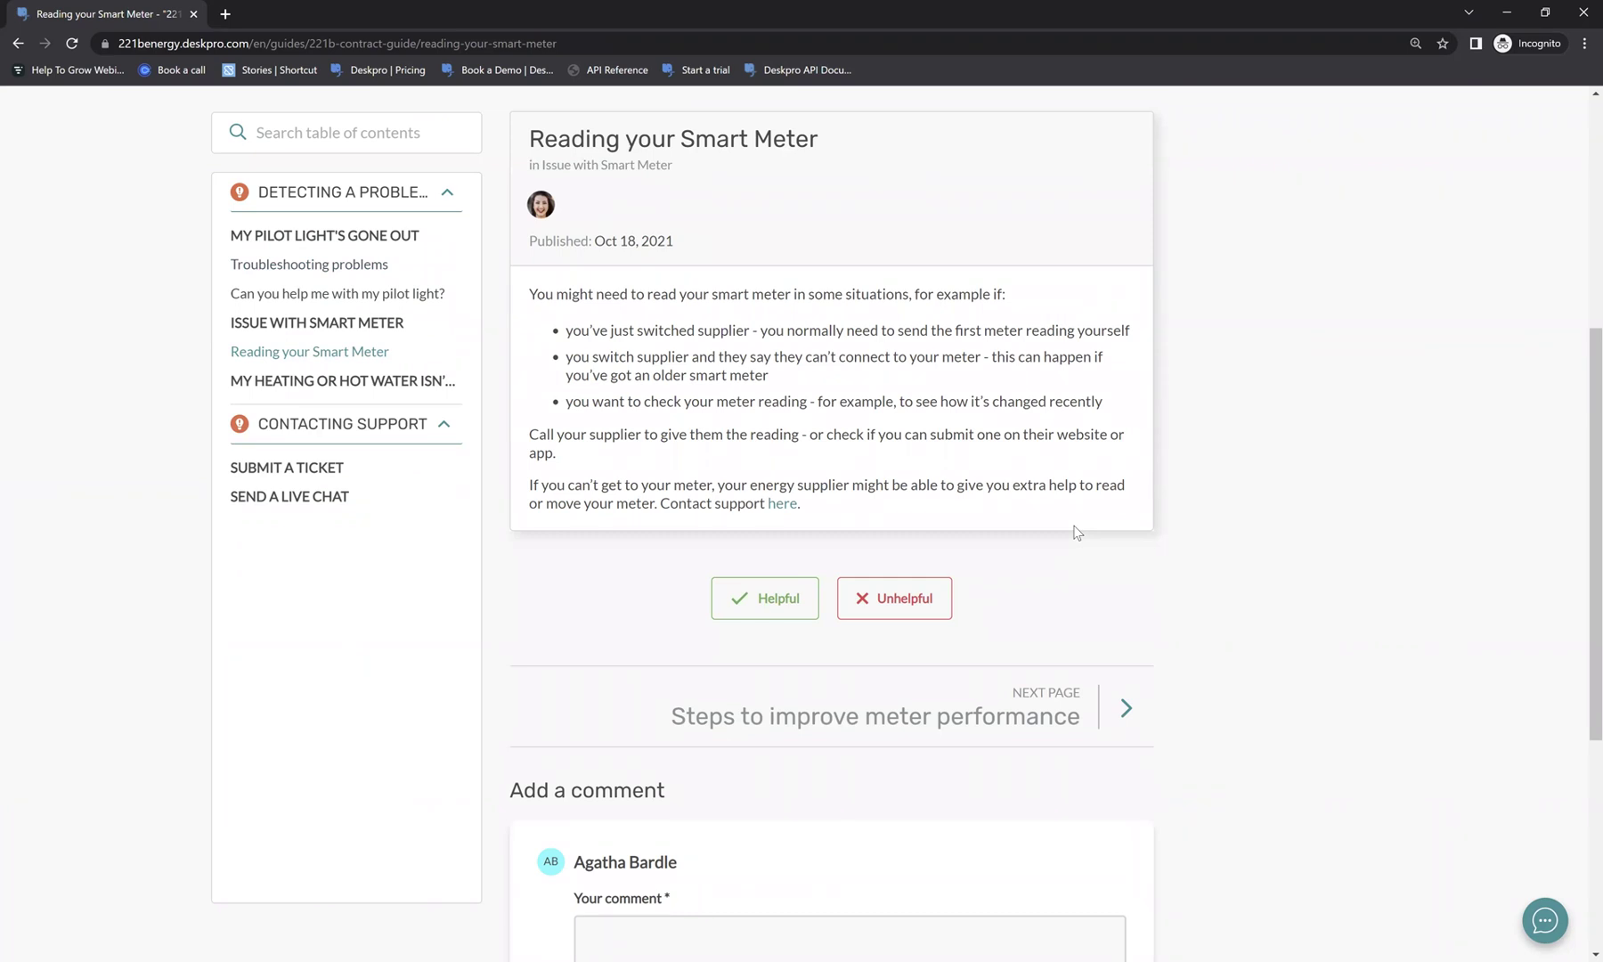
{"action": "scroll", "coordinate": [1126, 459], "scroll_direction": "up", "scroll_amount": 2}
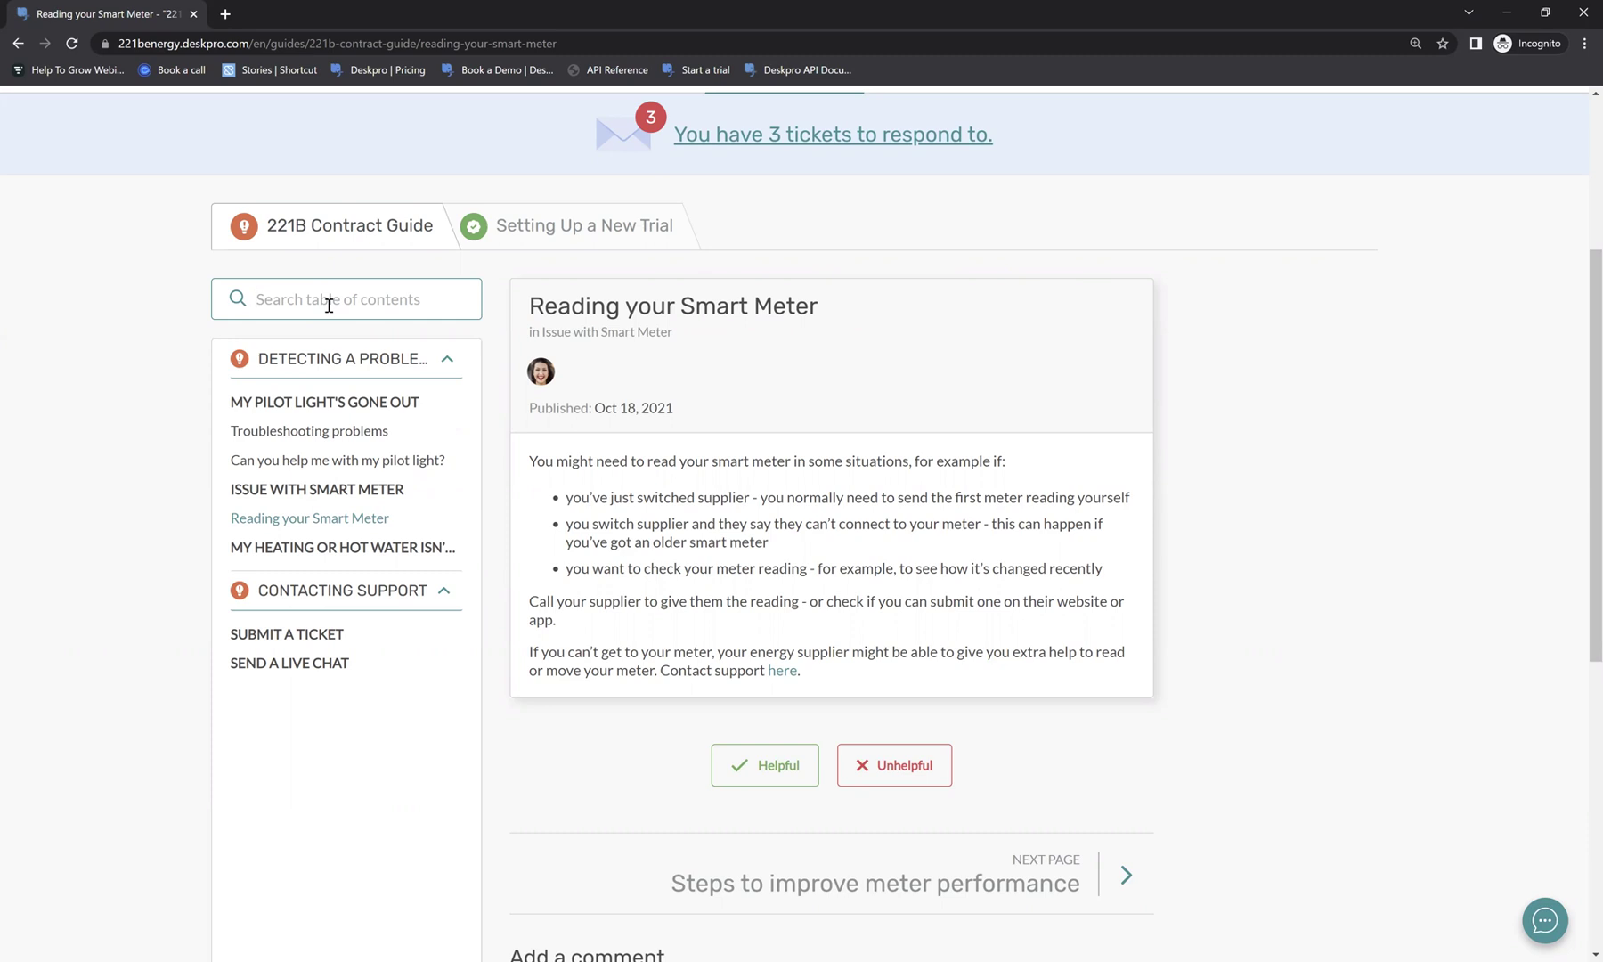
{"action": "type", "text": "pro"}
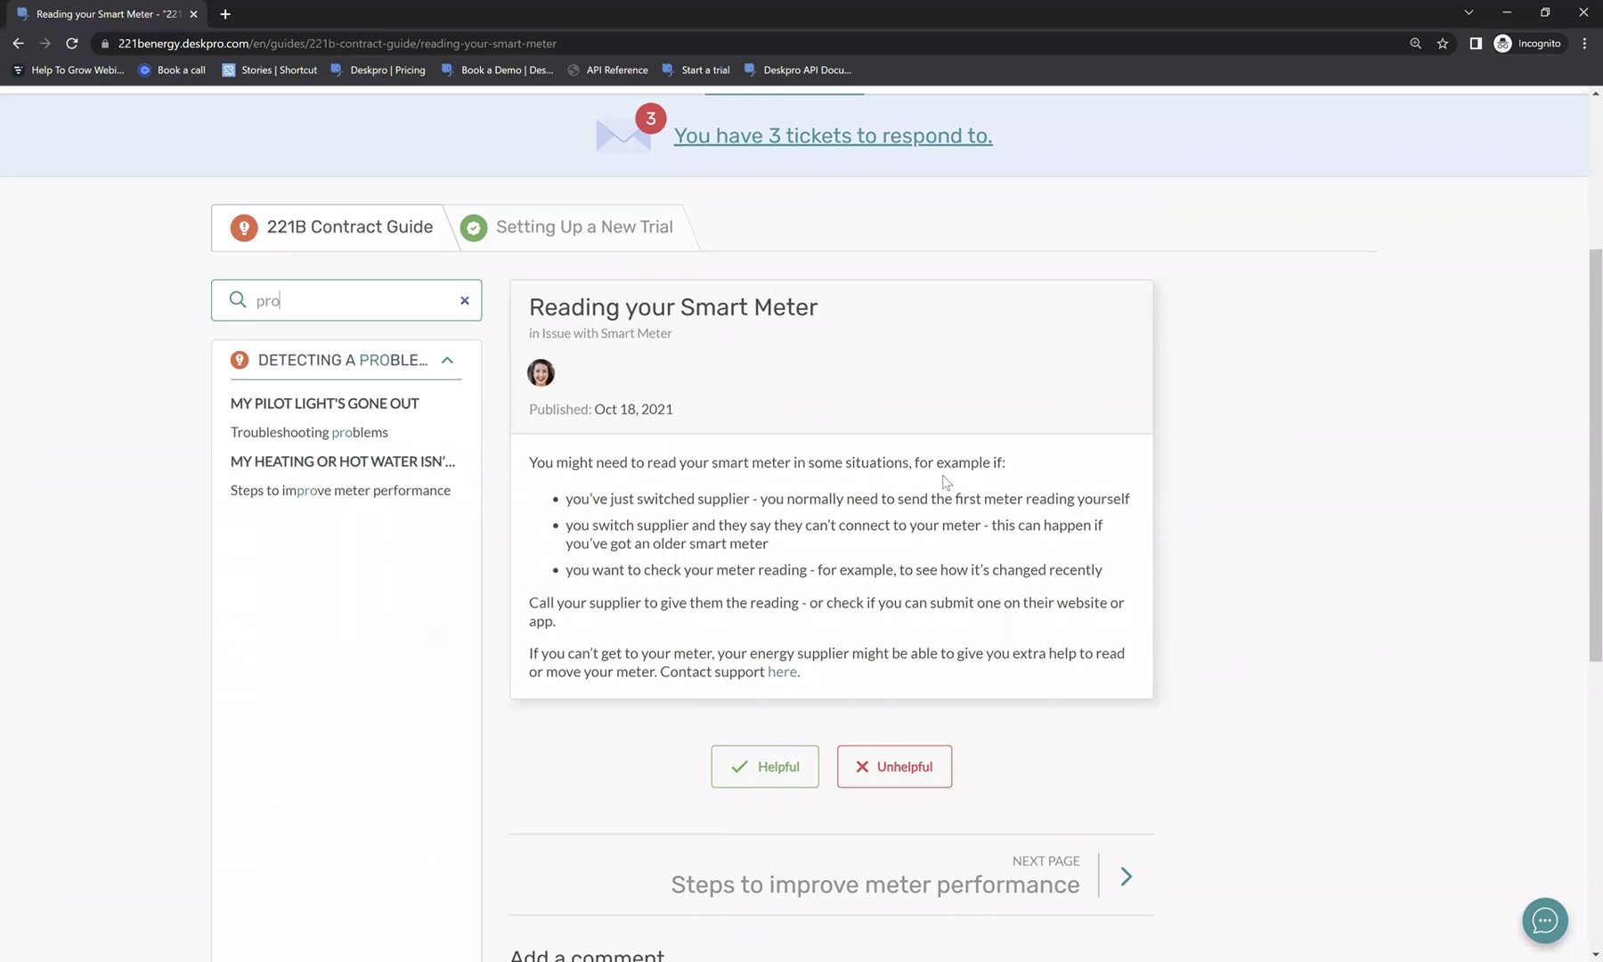
{"action": "scroll", "coordinate": [594, 298], "scroll_direction": "up", "scroll_amount": 4}
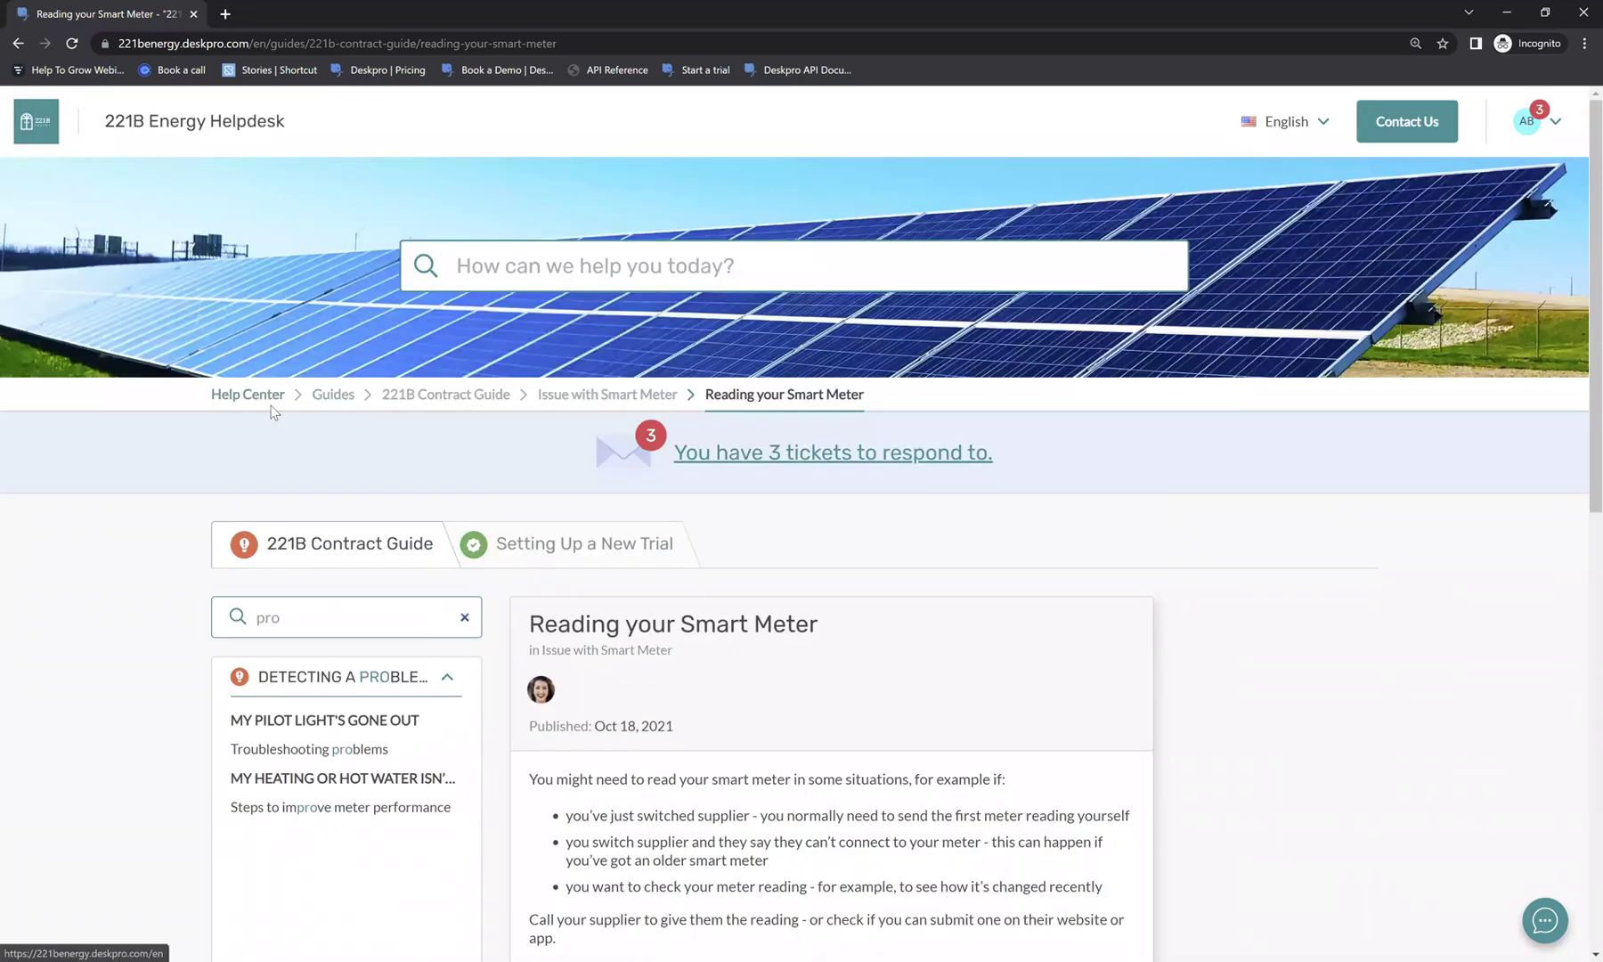
Return to the Help Center home and open News, showing the Live Chat Hours and Covid-19 posts.
{"action": "left_click", "coordinate": [269, 403]}
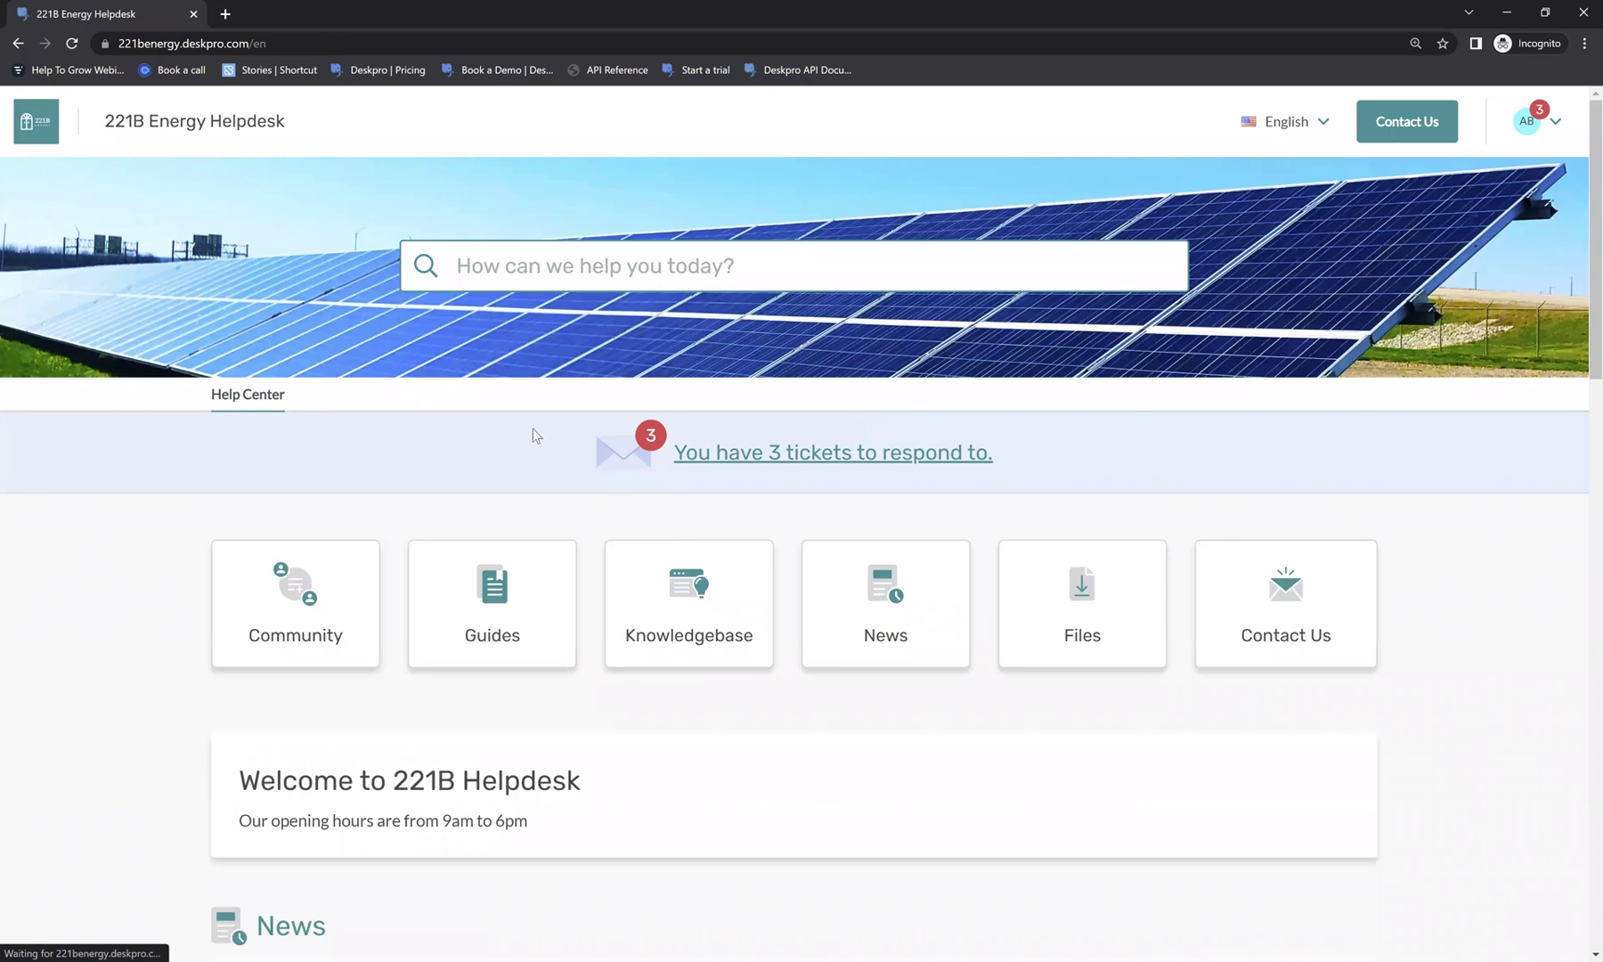
{"action": "left_click", "coordinate": [878, 579]}
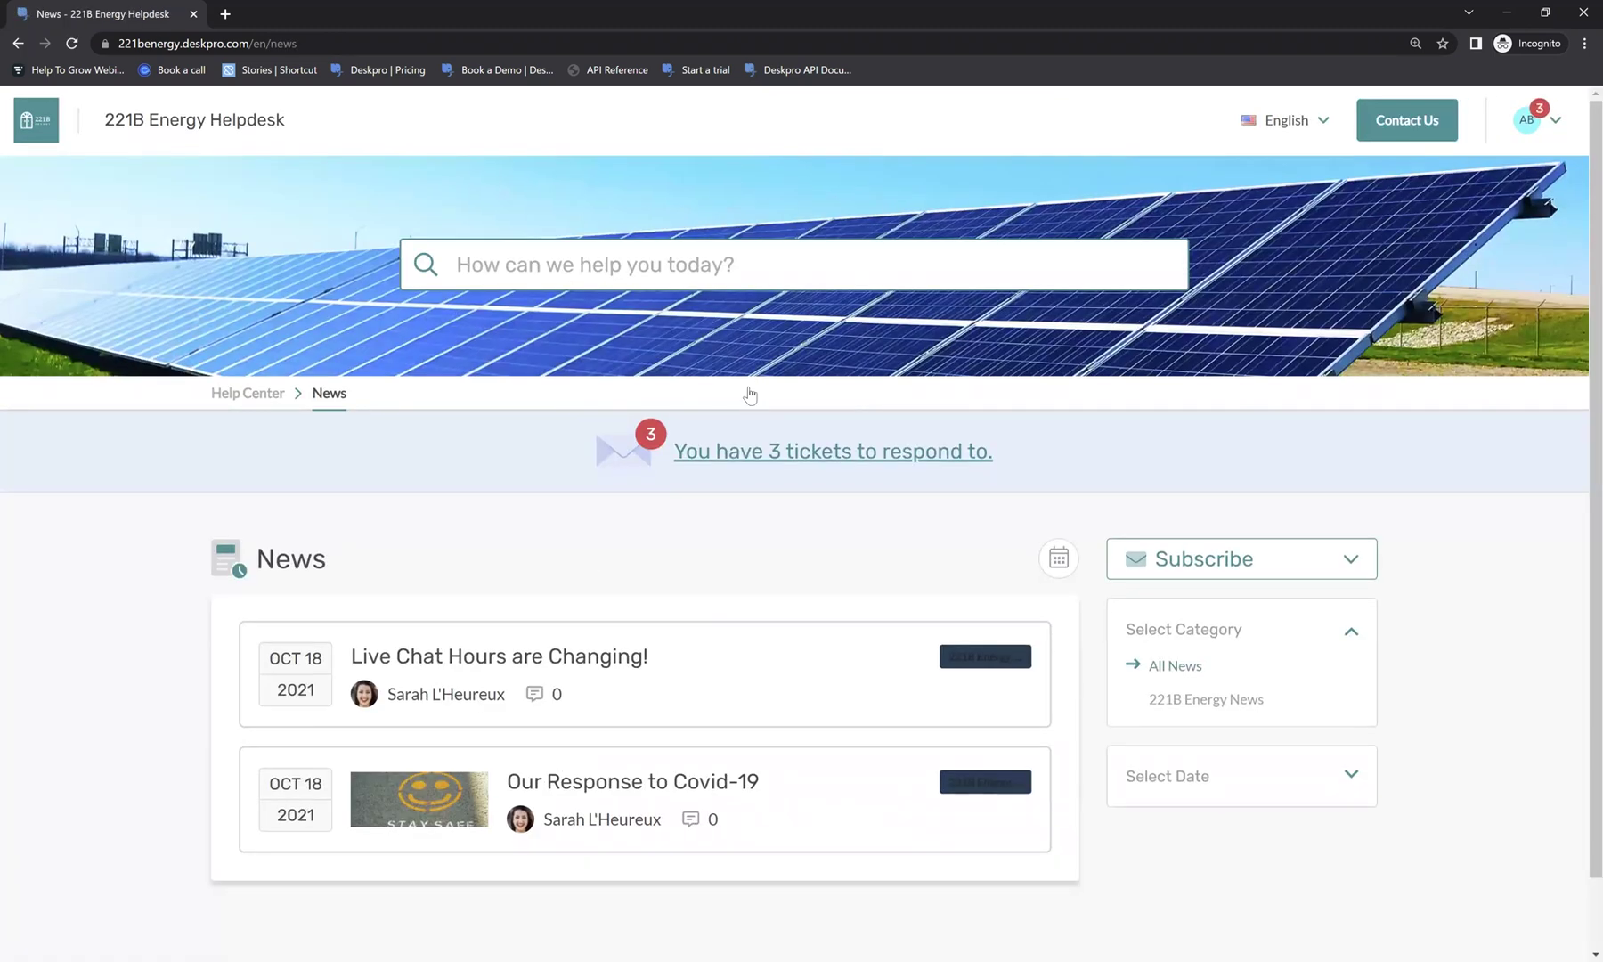
{"action": "scroll", "coordinate": [984, 618], "scroll_direction": "down", "scroll_amount": 1}
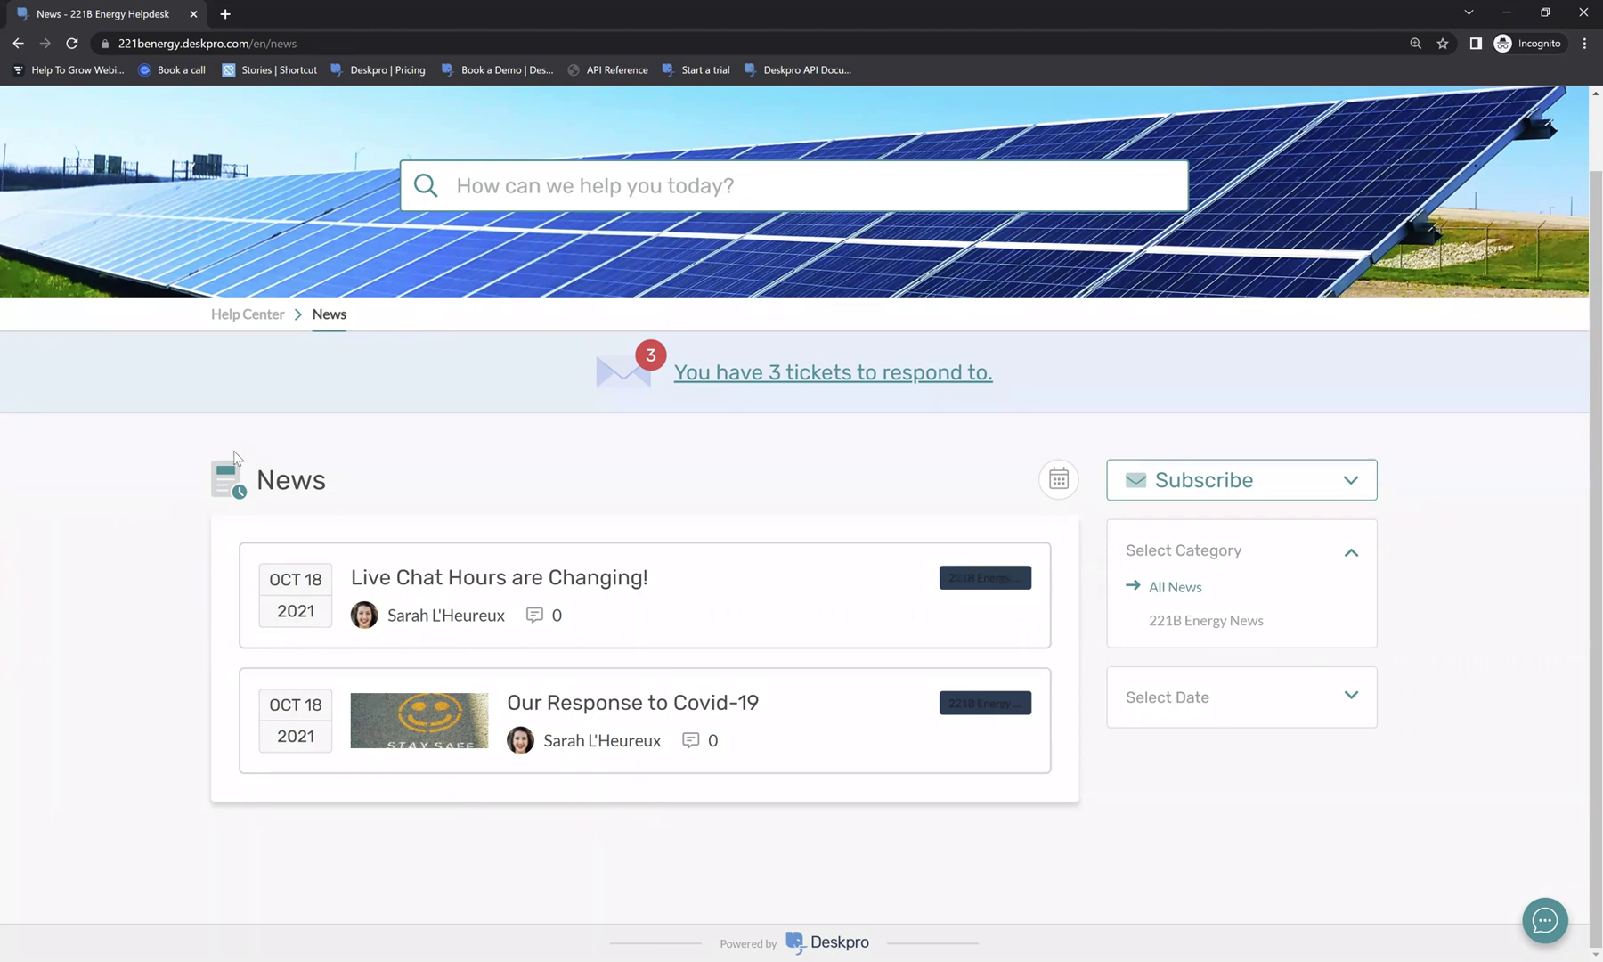
Go to the Community section and open the delivery-date suggestion post.
{"action": "left_click", "coordinate": [235, 322]}
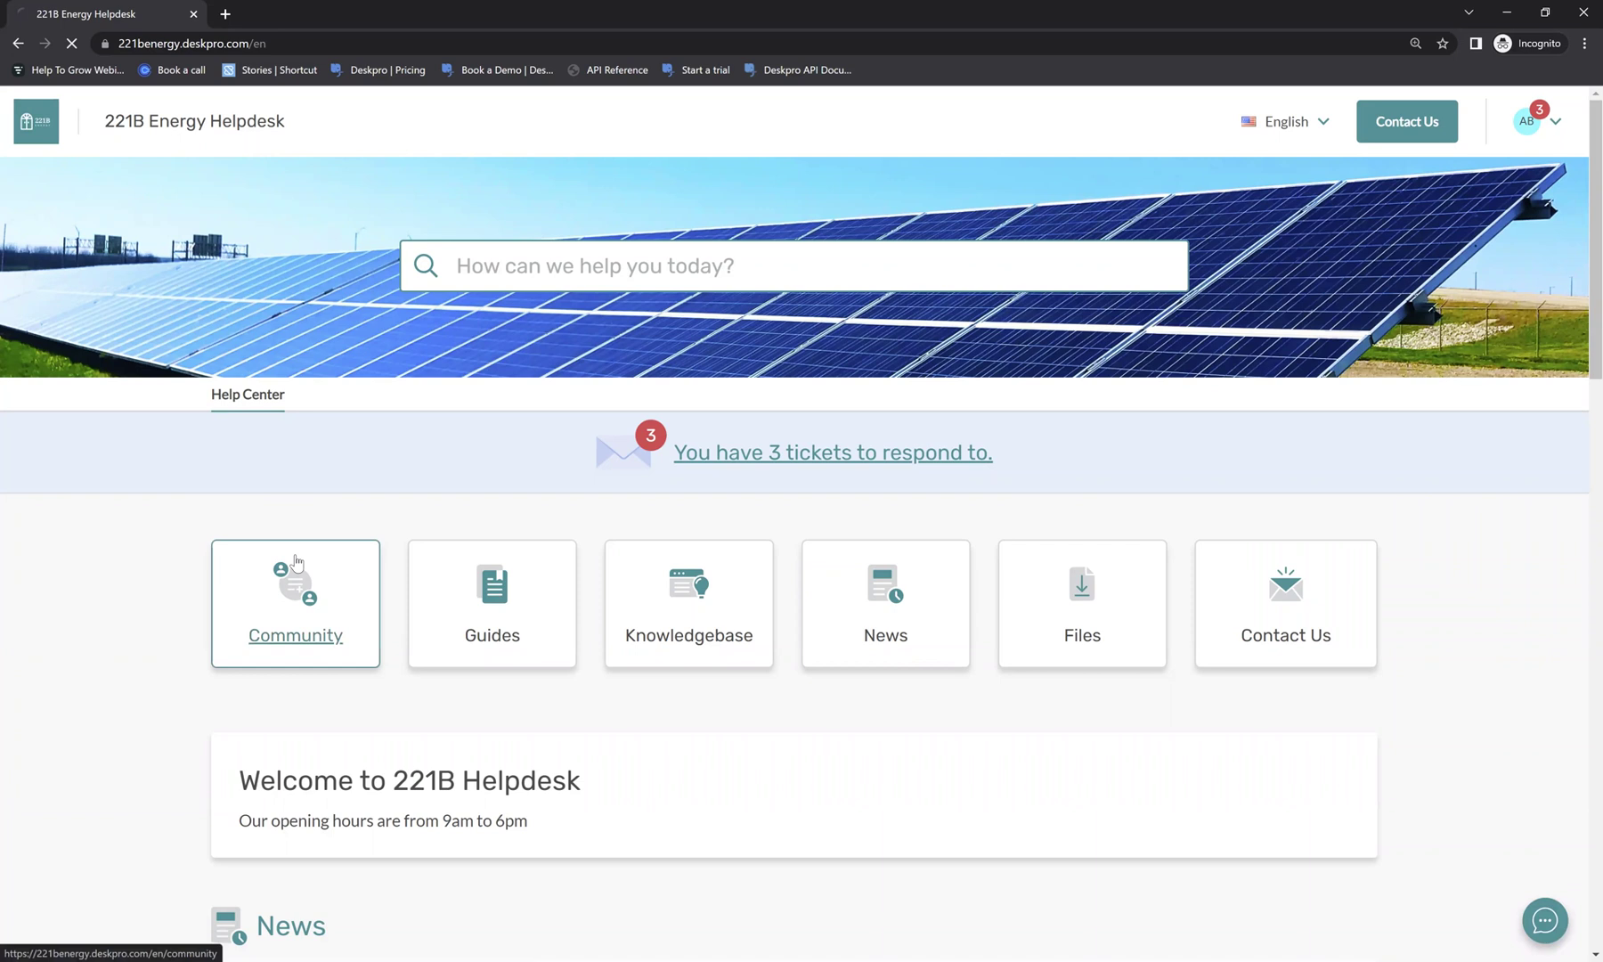
{"action": "left_click", "coordinate": [296, 560]}
{"action": "scroll", "coordinate": [297, 558], "scroll_direction": "down", "scroll_amount": 2}
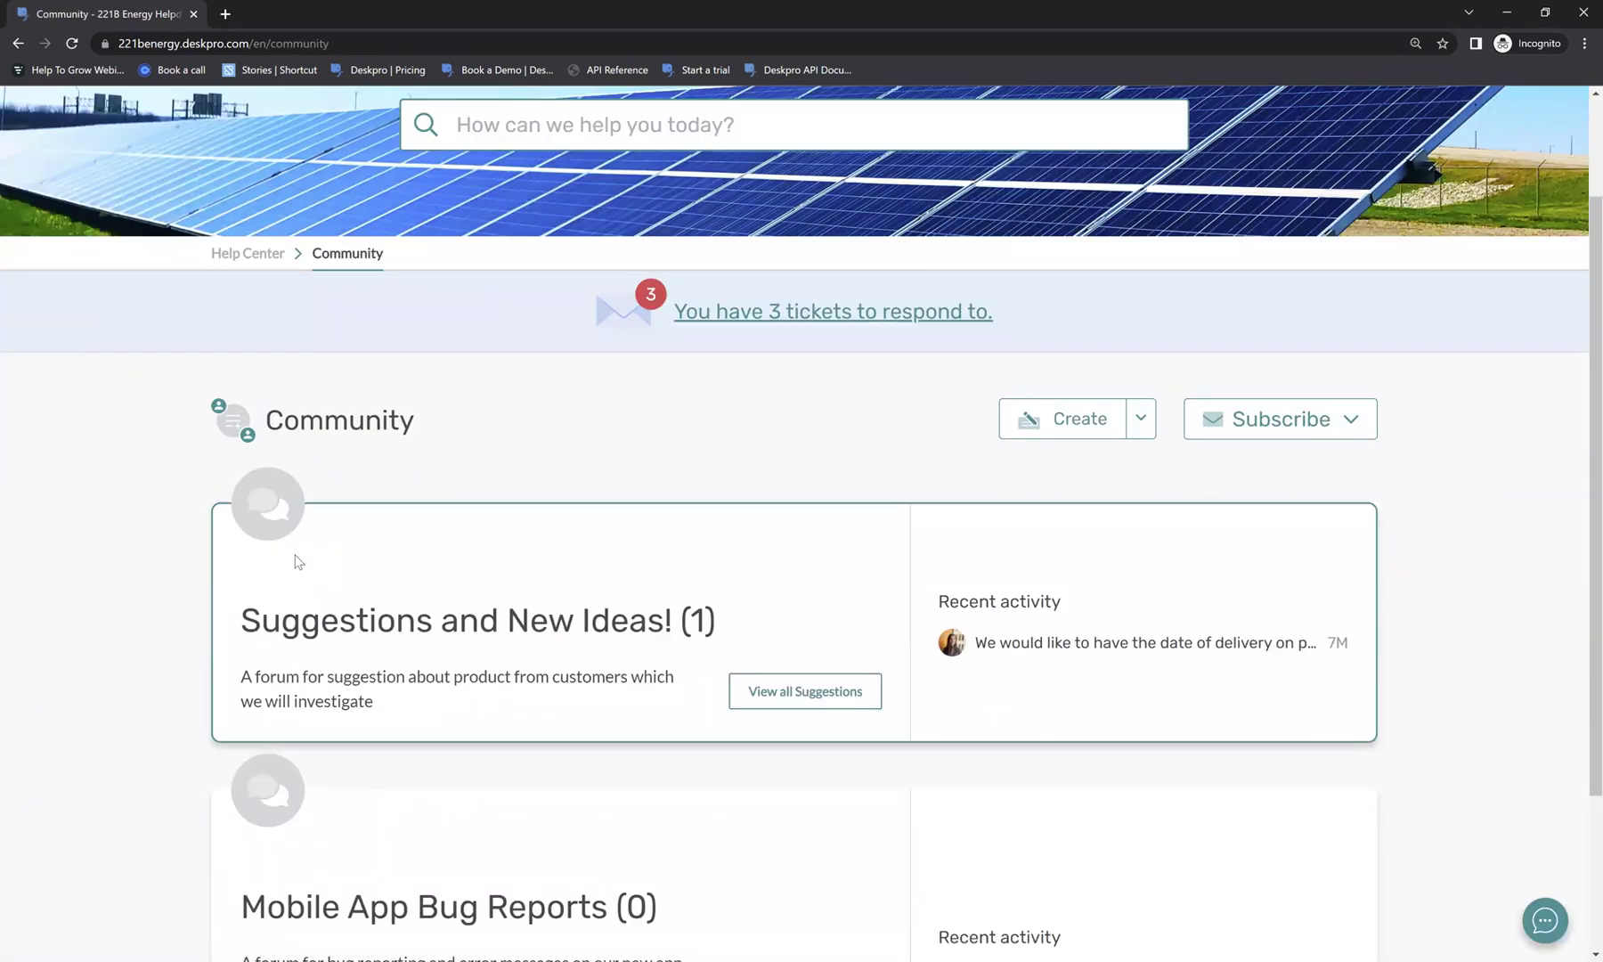
{"action": "left_click", "coordinate": [1024, 641]}
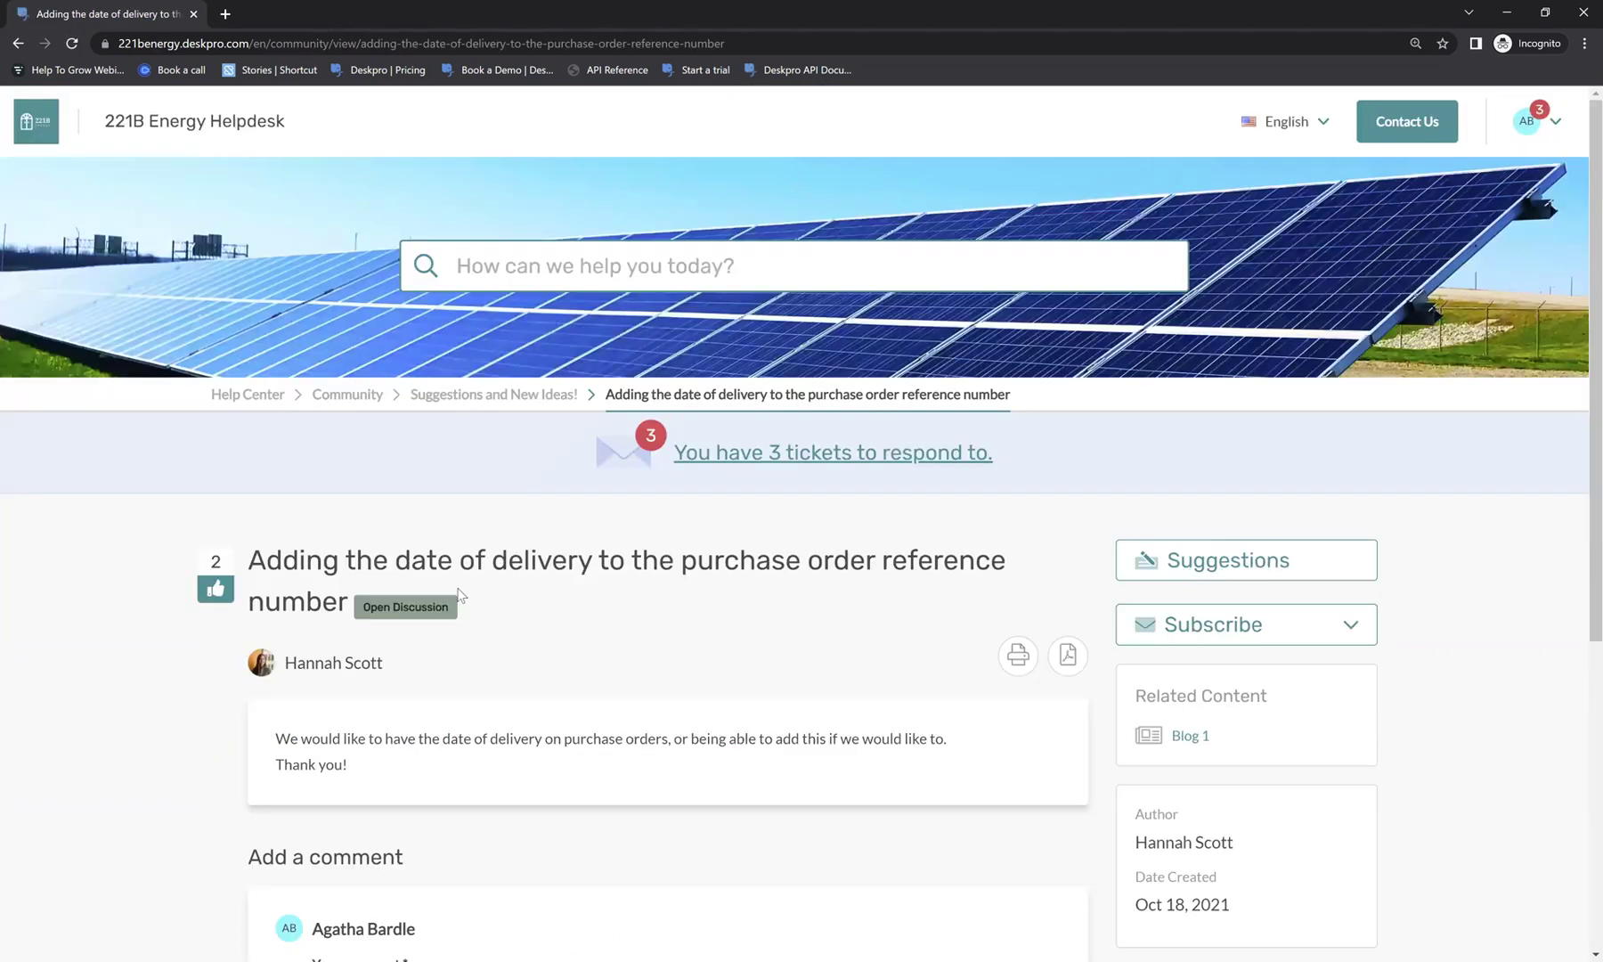
{"action": "scroll", "coordinate": [419, 718], "scroll_direction": "down", "scroll_amount": 3}
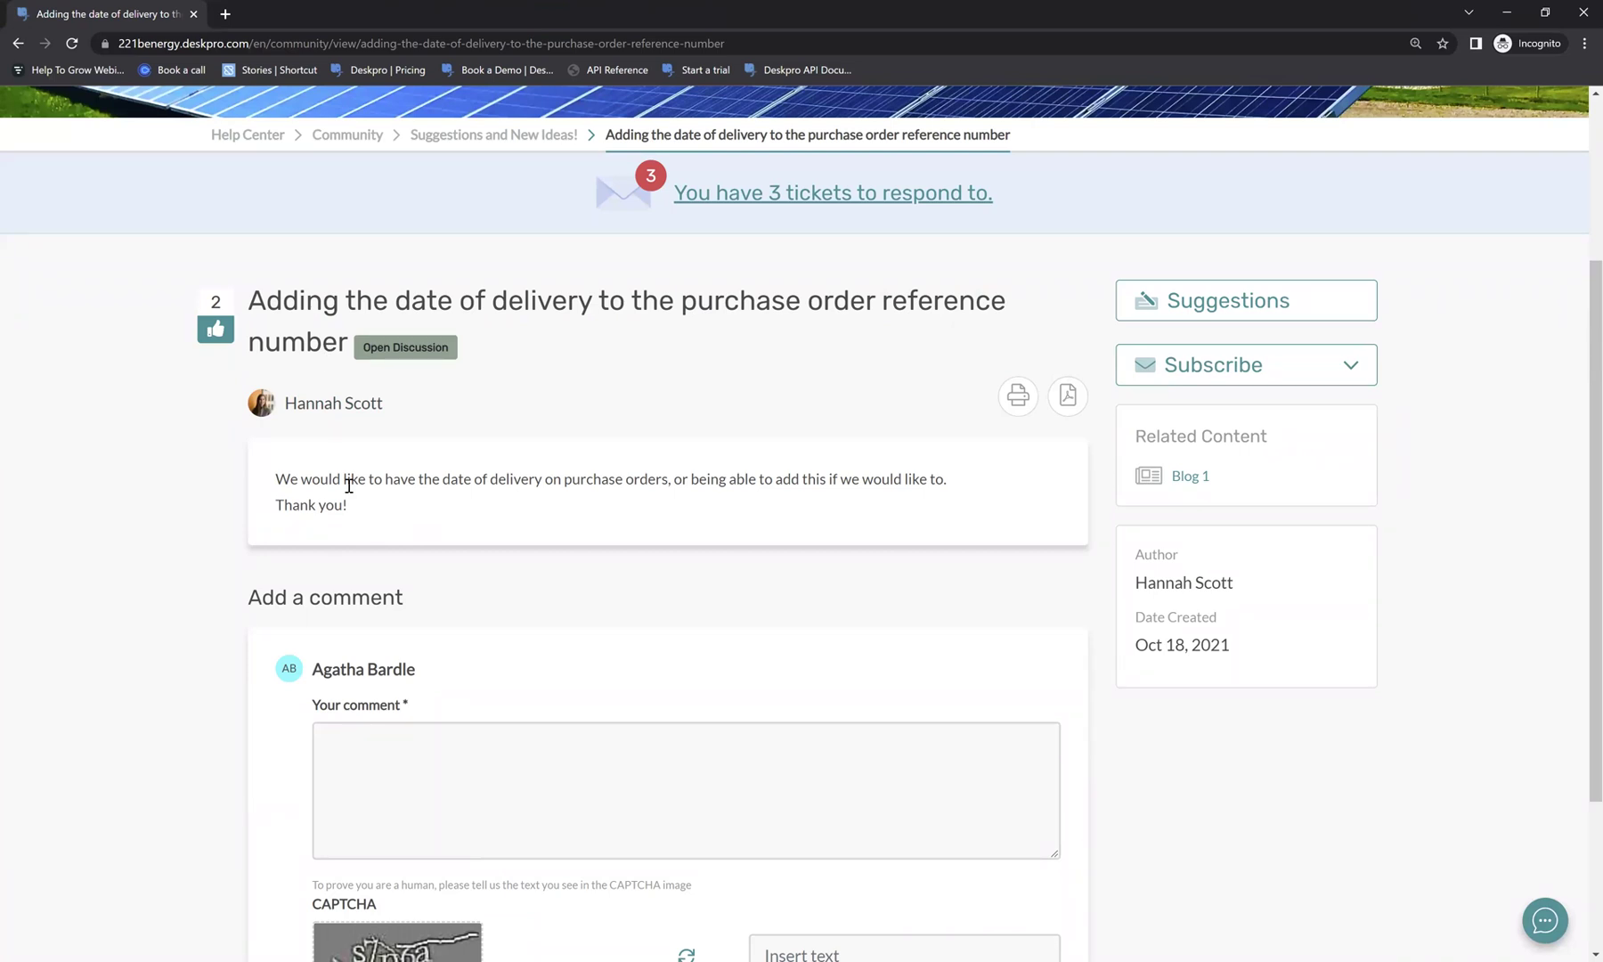
Comment 'Yes! That would be a great addition!', enter the CAPTCHA, and submit.
{"action": "left_click", "coordinate": [398, 763]}
{"action": "type", "text": "Yes! That would be a great addition!"}
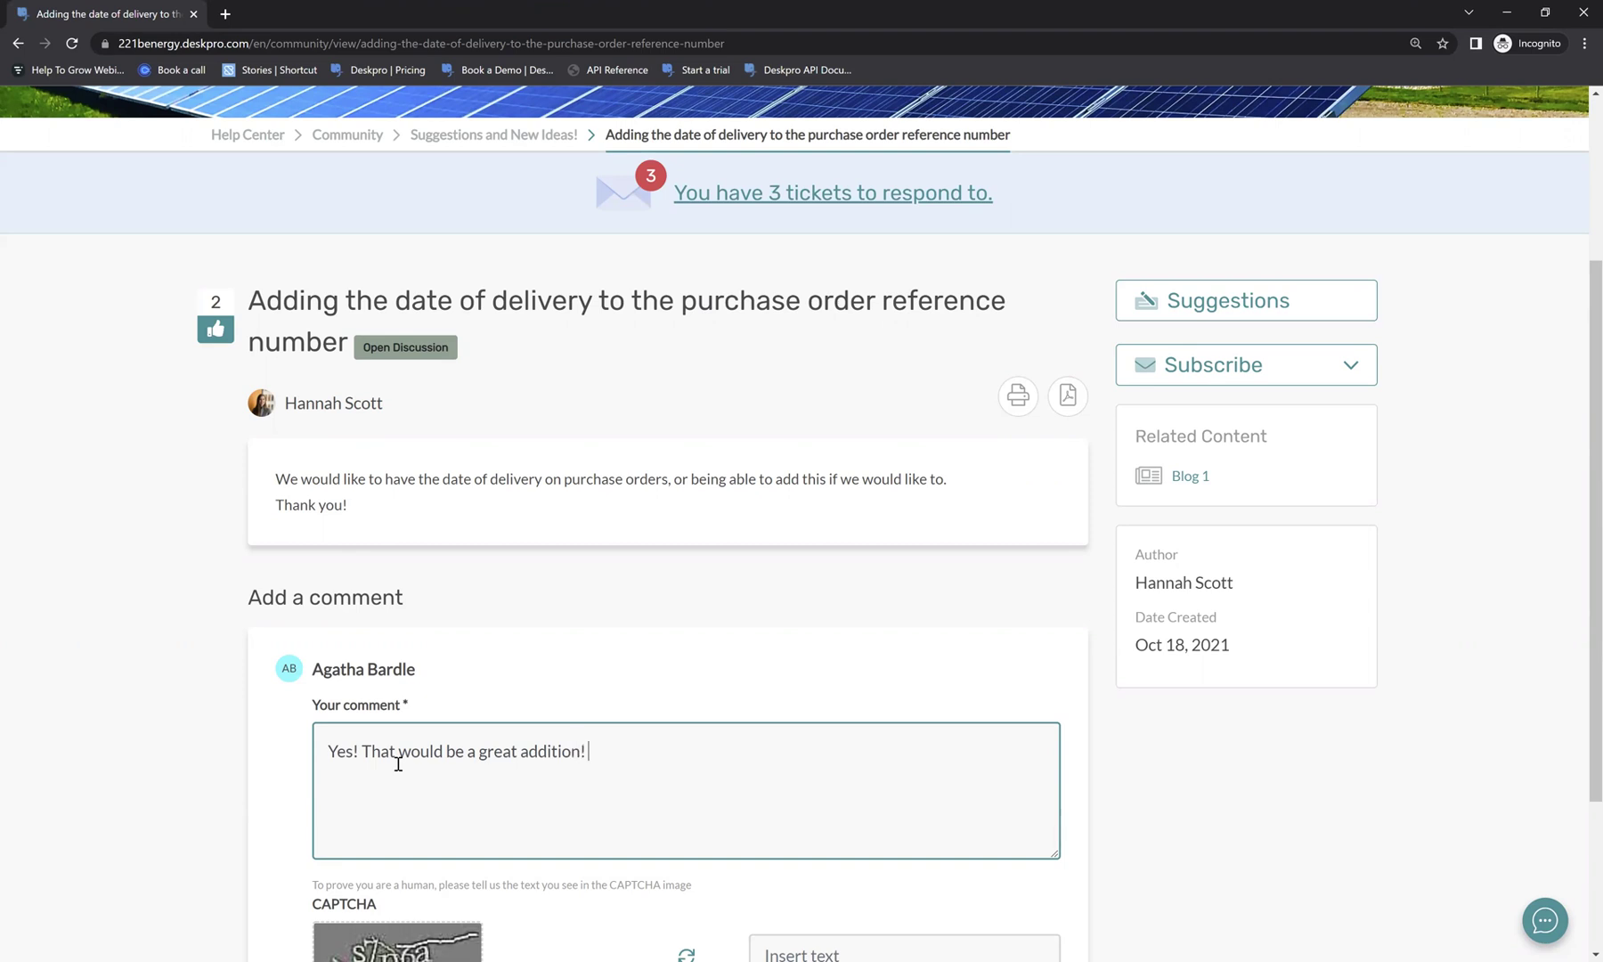
{"action": "scroll", "coordinate": [527, 780], "scroll_direction": "down", "scroll_amount": 1}
{"action": "left_click", "coordinate": [893, 878]}
{"action": "type", "text": "s7p6a"}
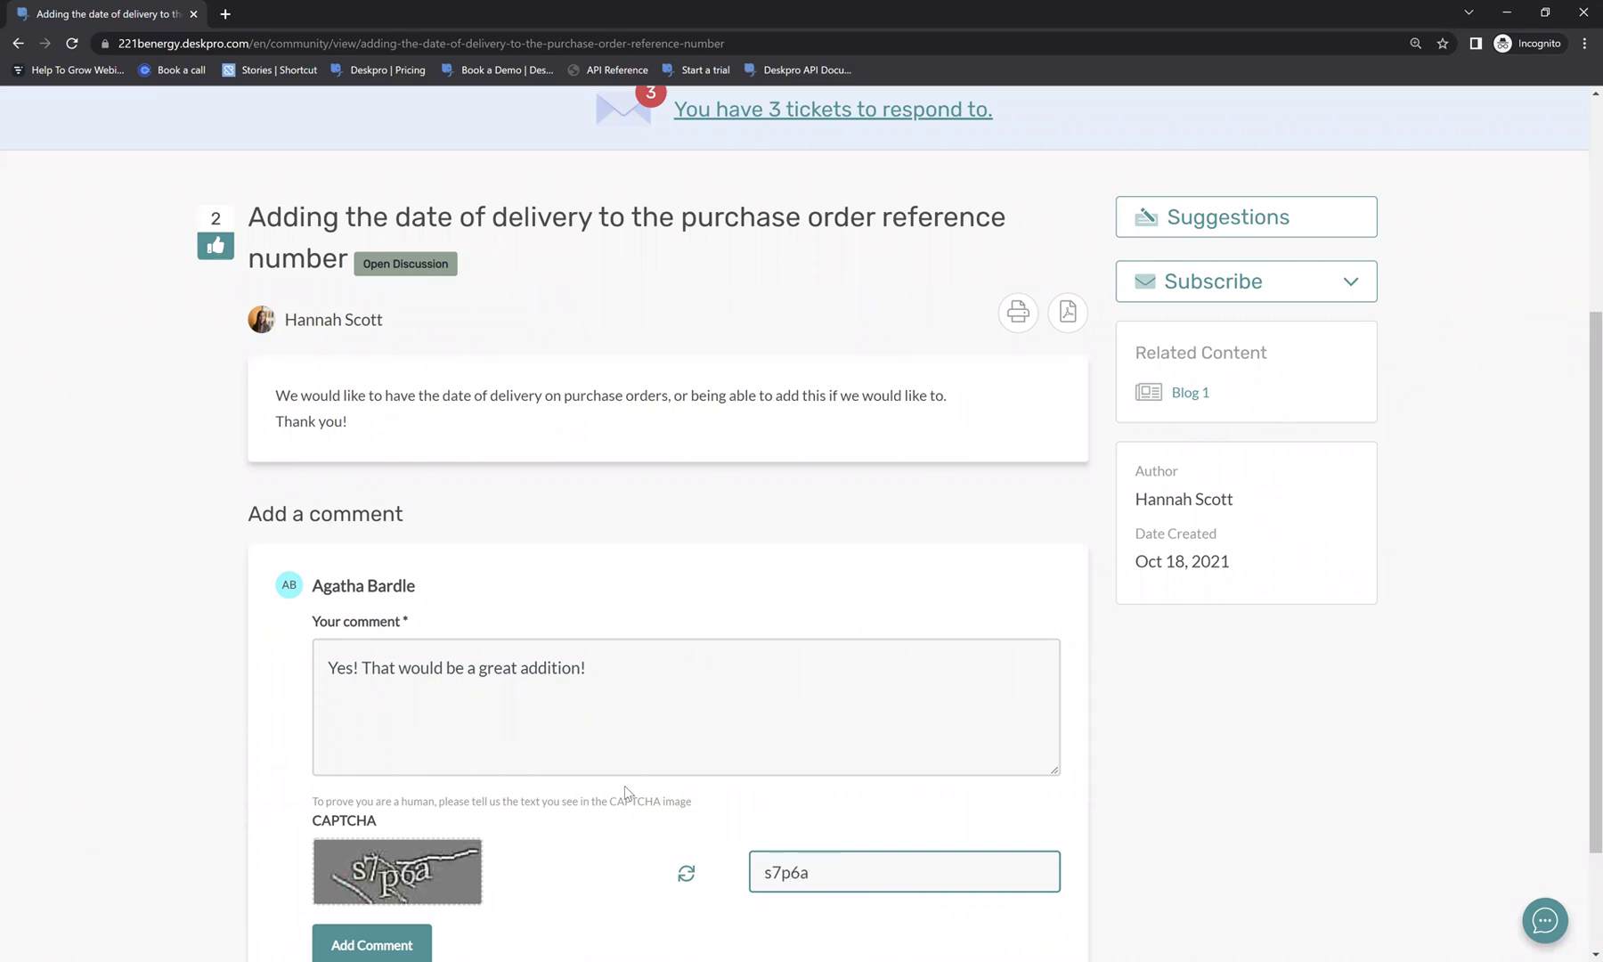
{"action": "scroll", "coordinate": [623, 788], "scroll_direction": "down", "scroll_amount": 1}
{"action": "key", "text": "Return"}
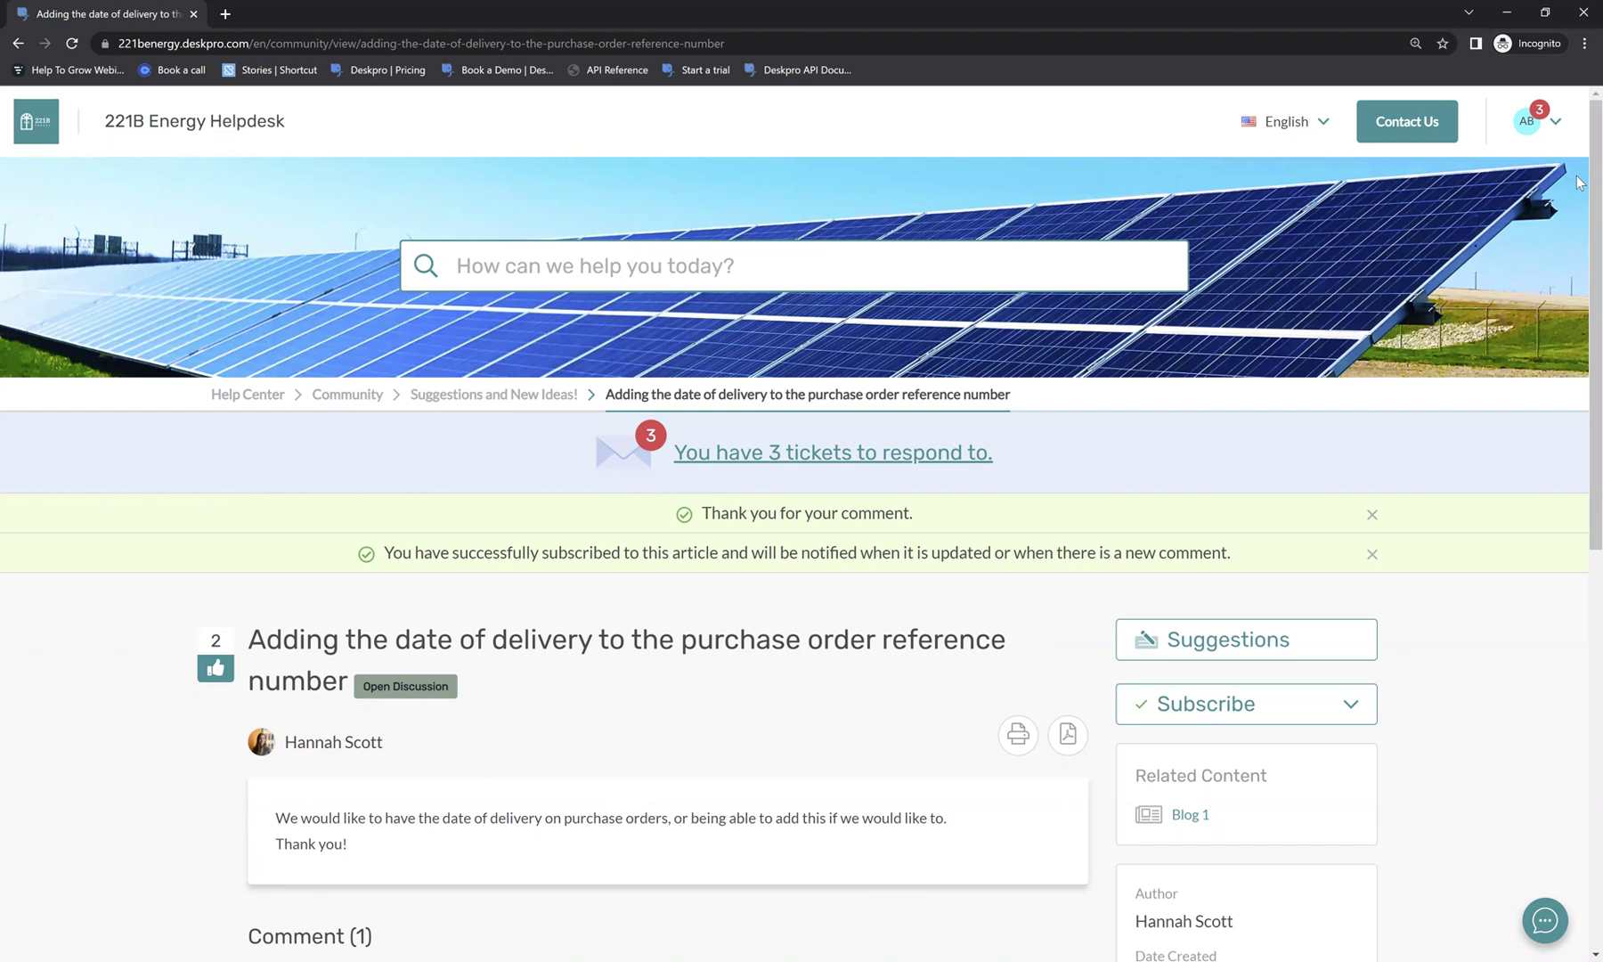
Visit the Files page, then return to the home page and scroll through it.
{"action": "left_click", "coordinate": [263, 394]}
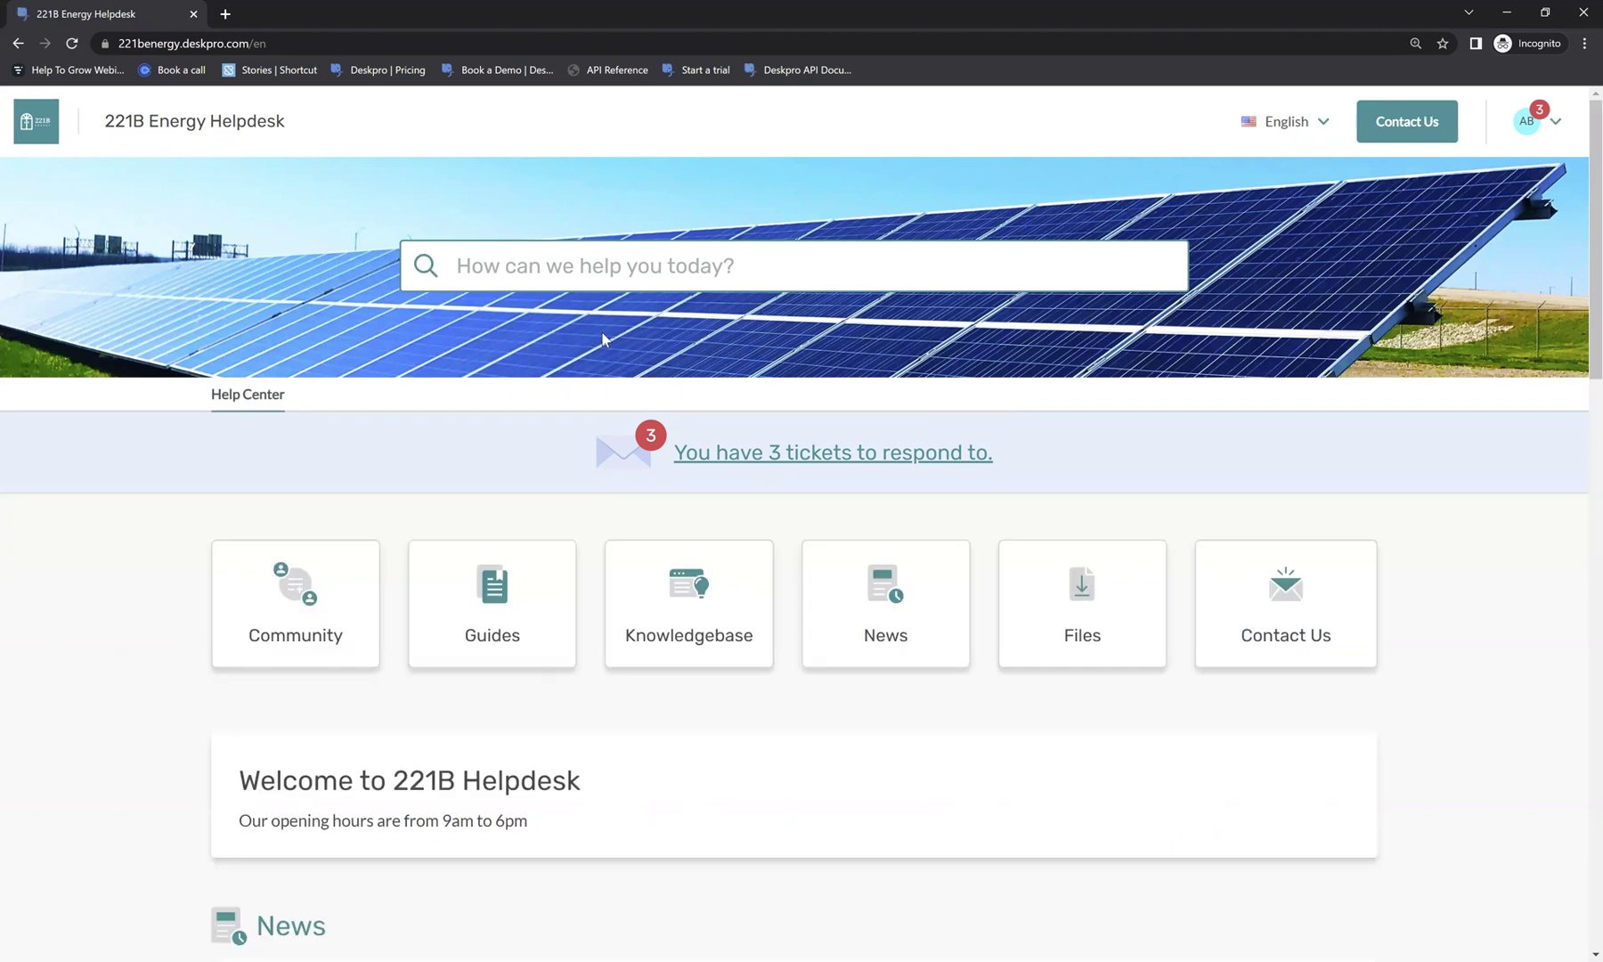
{"action": "left_click", "coordinate": [1026, 577]}
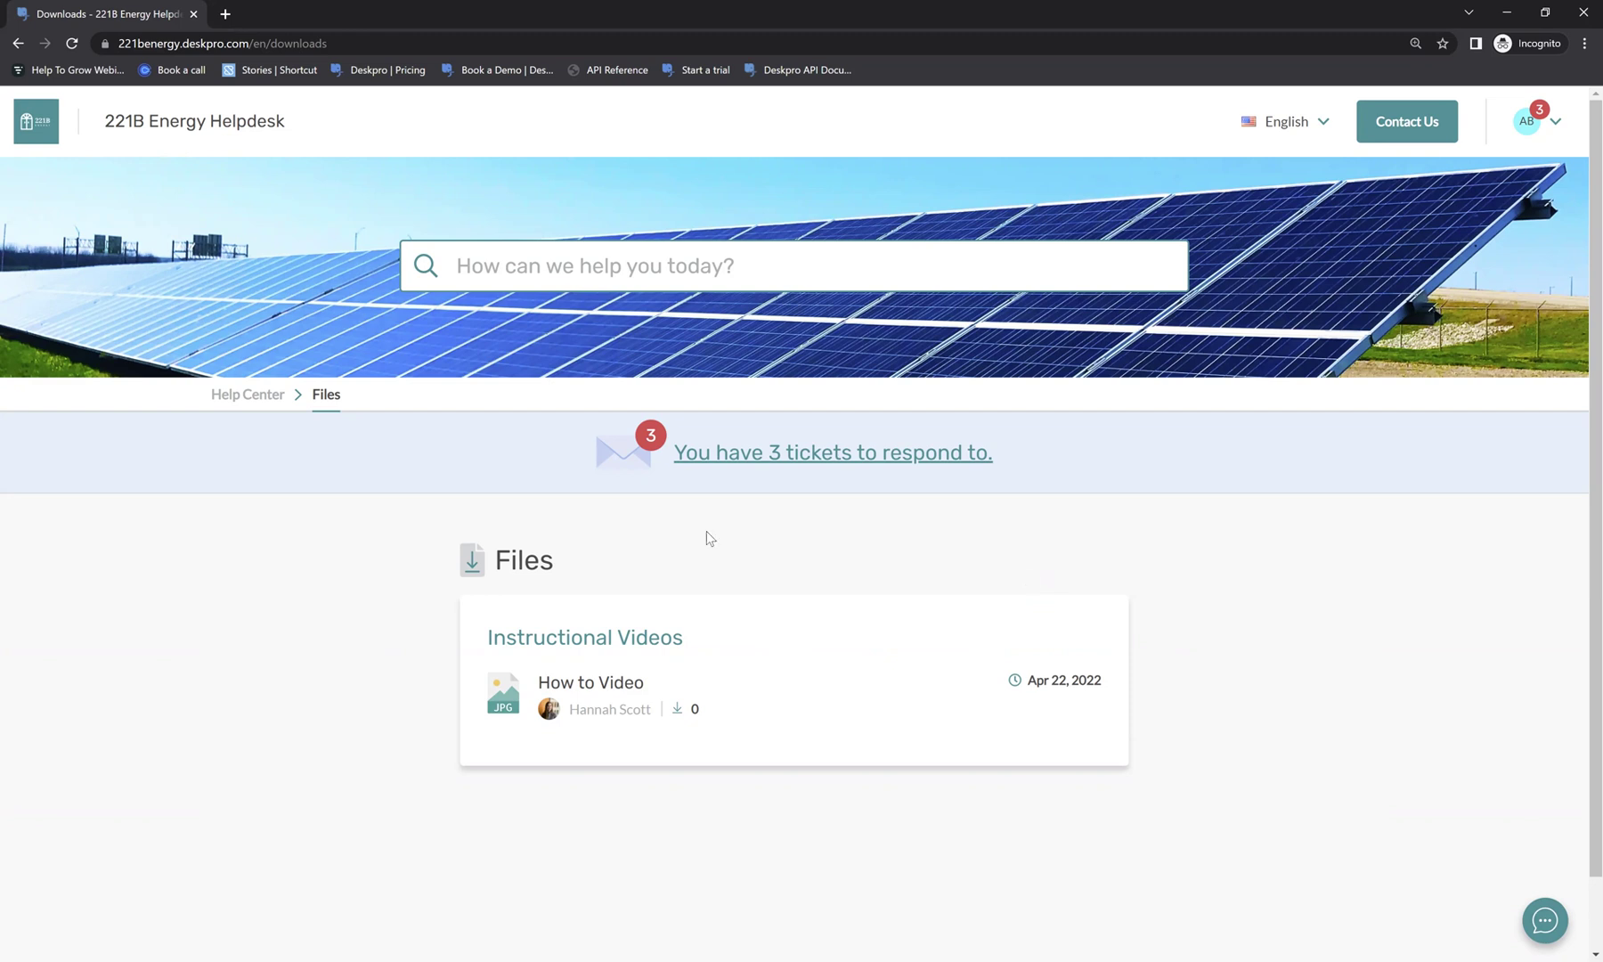
{"action": "left_click", "coordinate": [227, 397]}
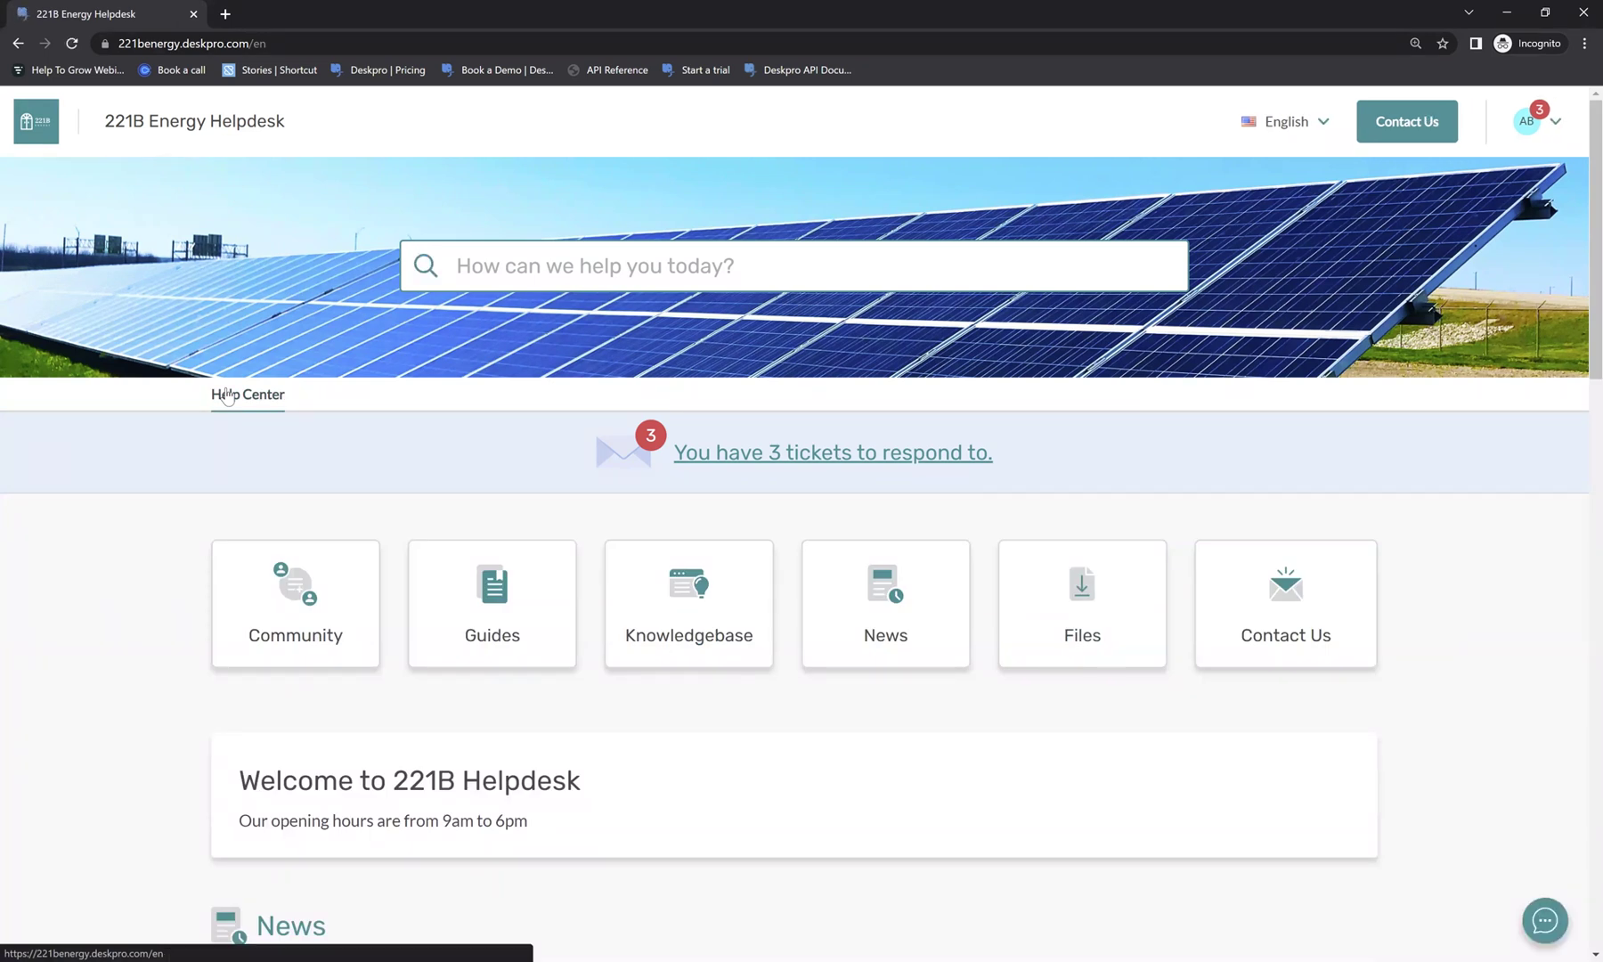
{"action": "scroll", "coordinate": [227, 397], "scroll_direction": "down", "scroll_amount": 1}
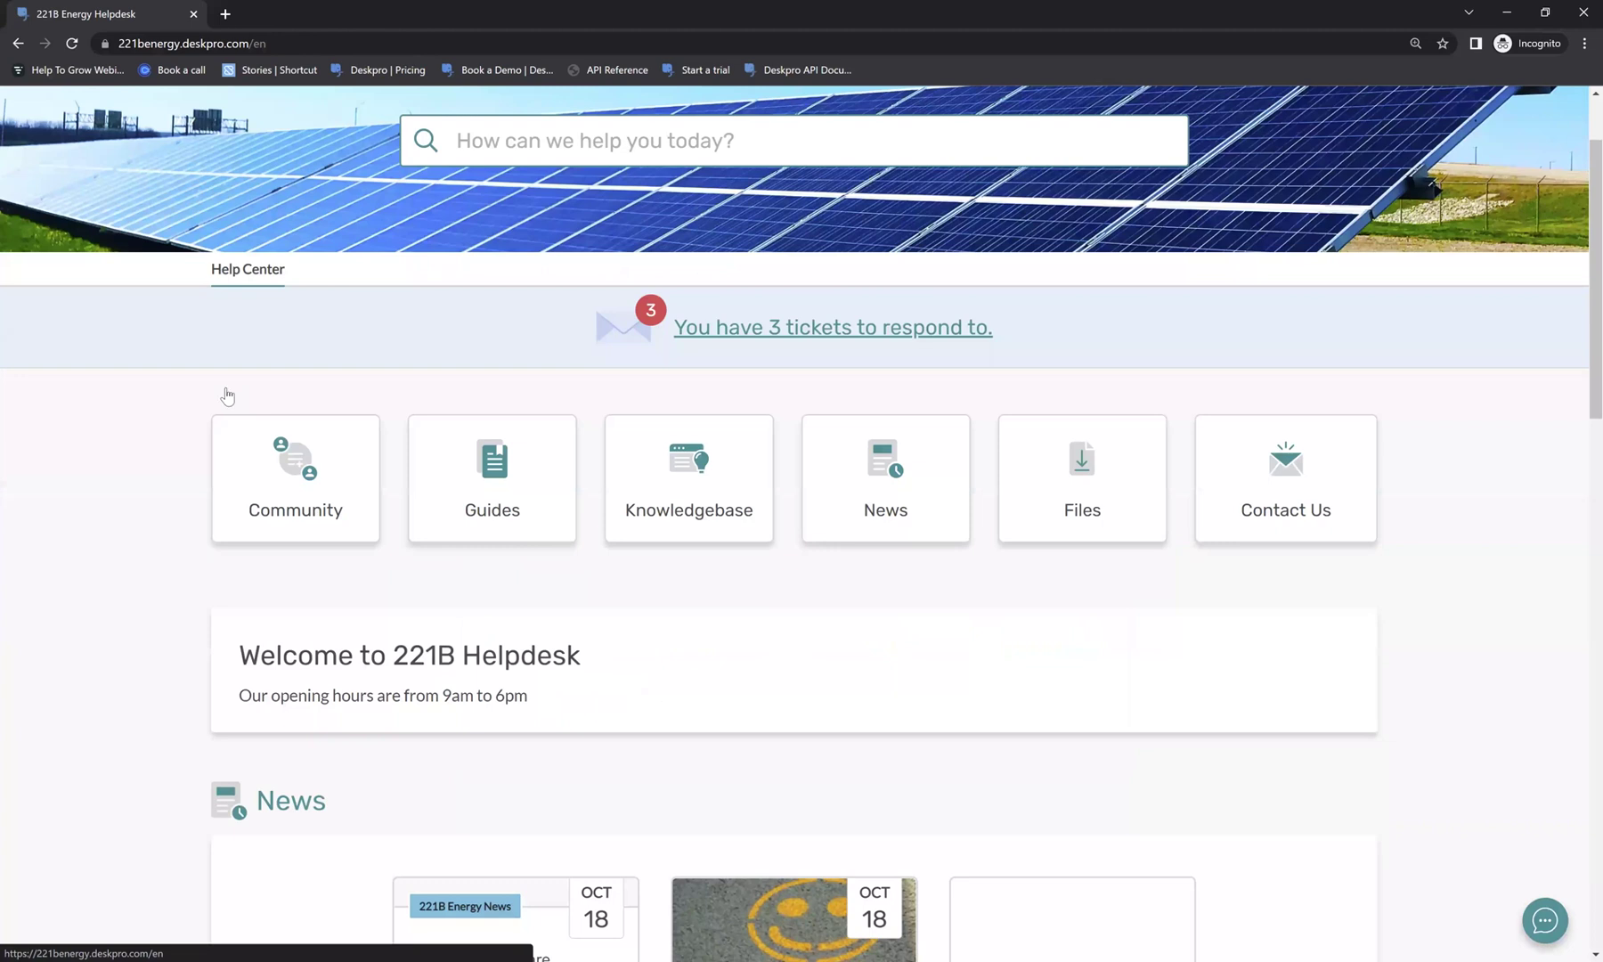
{"action": "scroll", "coordinate": [227, 396], "scroll_direction": "down", "scroll_amount": 10}
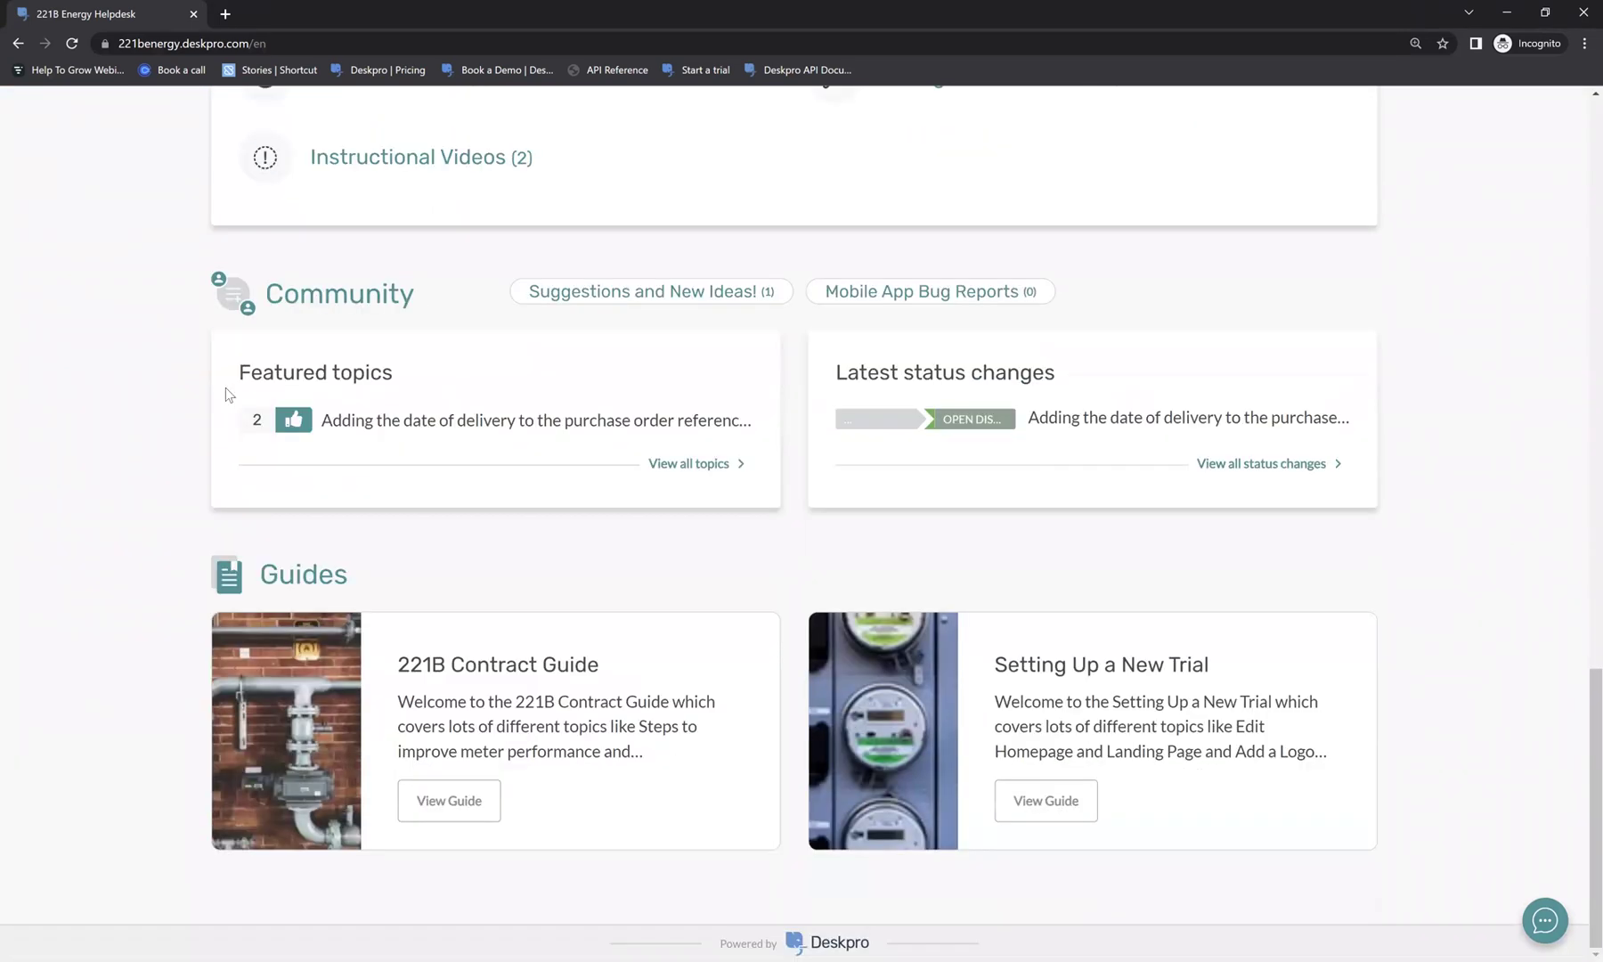
{"action": "scroll", "coordinate": [225, 387], "scroll_direction": "up", "scroll_amount": 10}
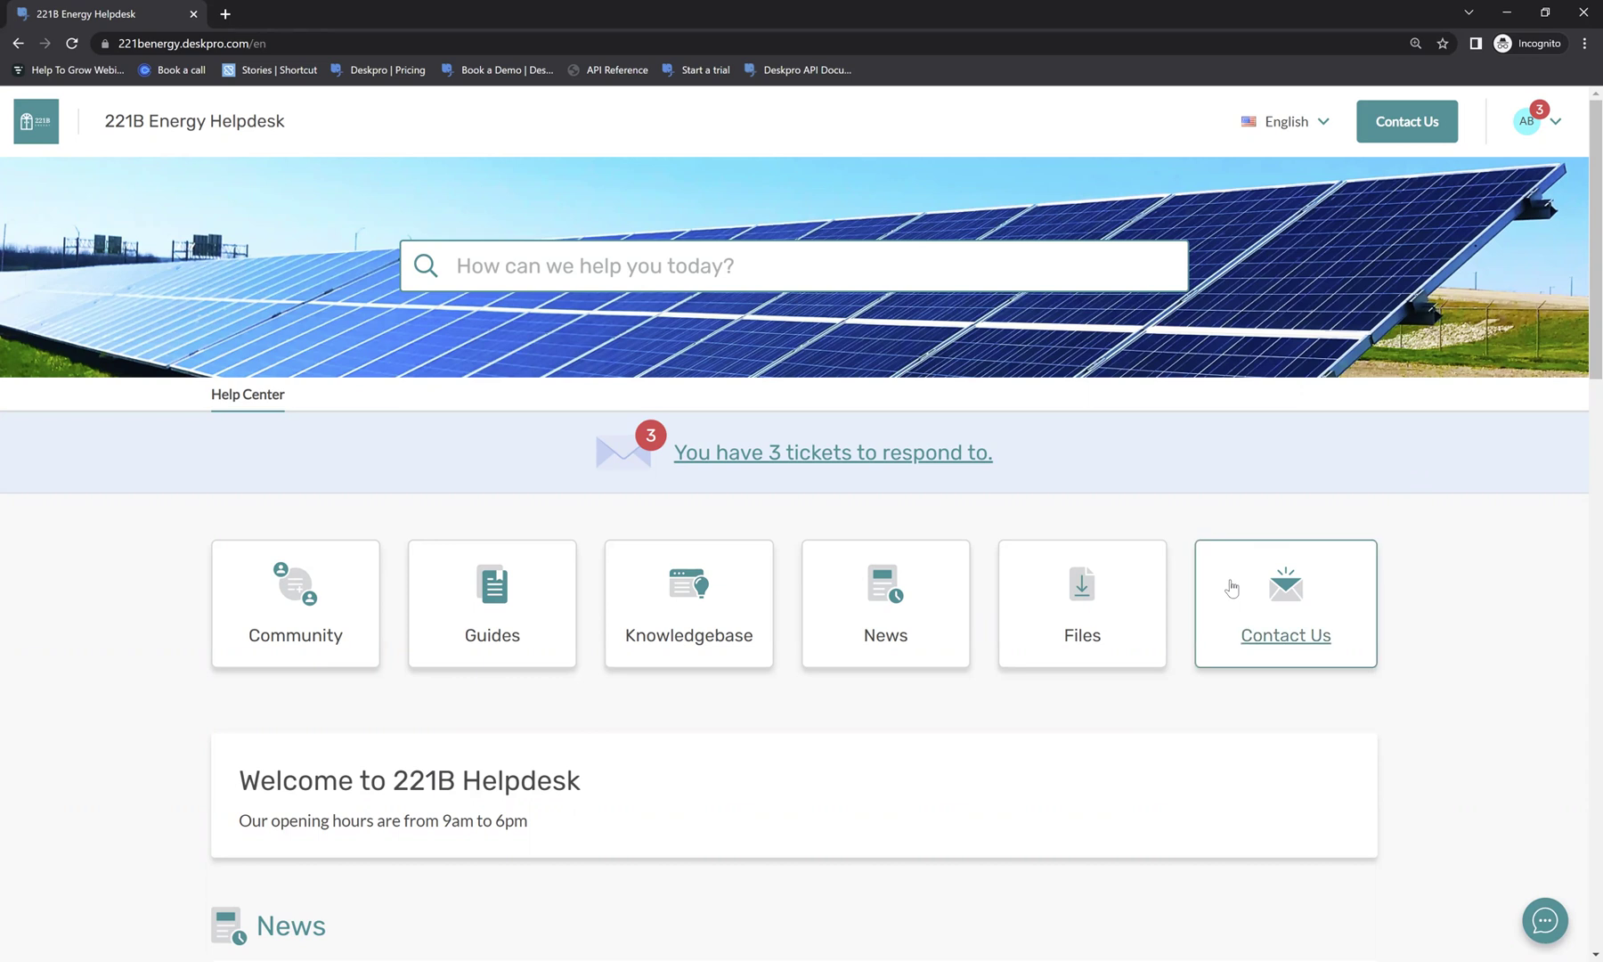
Open the Contact Us ticket form and scroll through its prefilled fields and IT Support department.
{"action": "left_click", "coordinate": [1306, 589]}
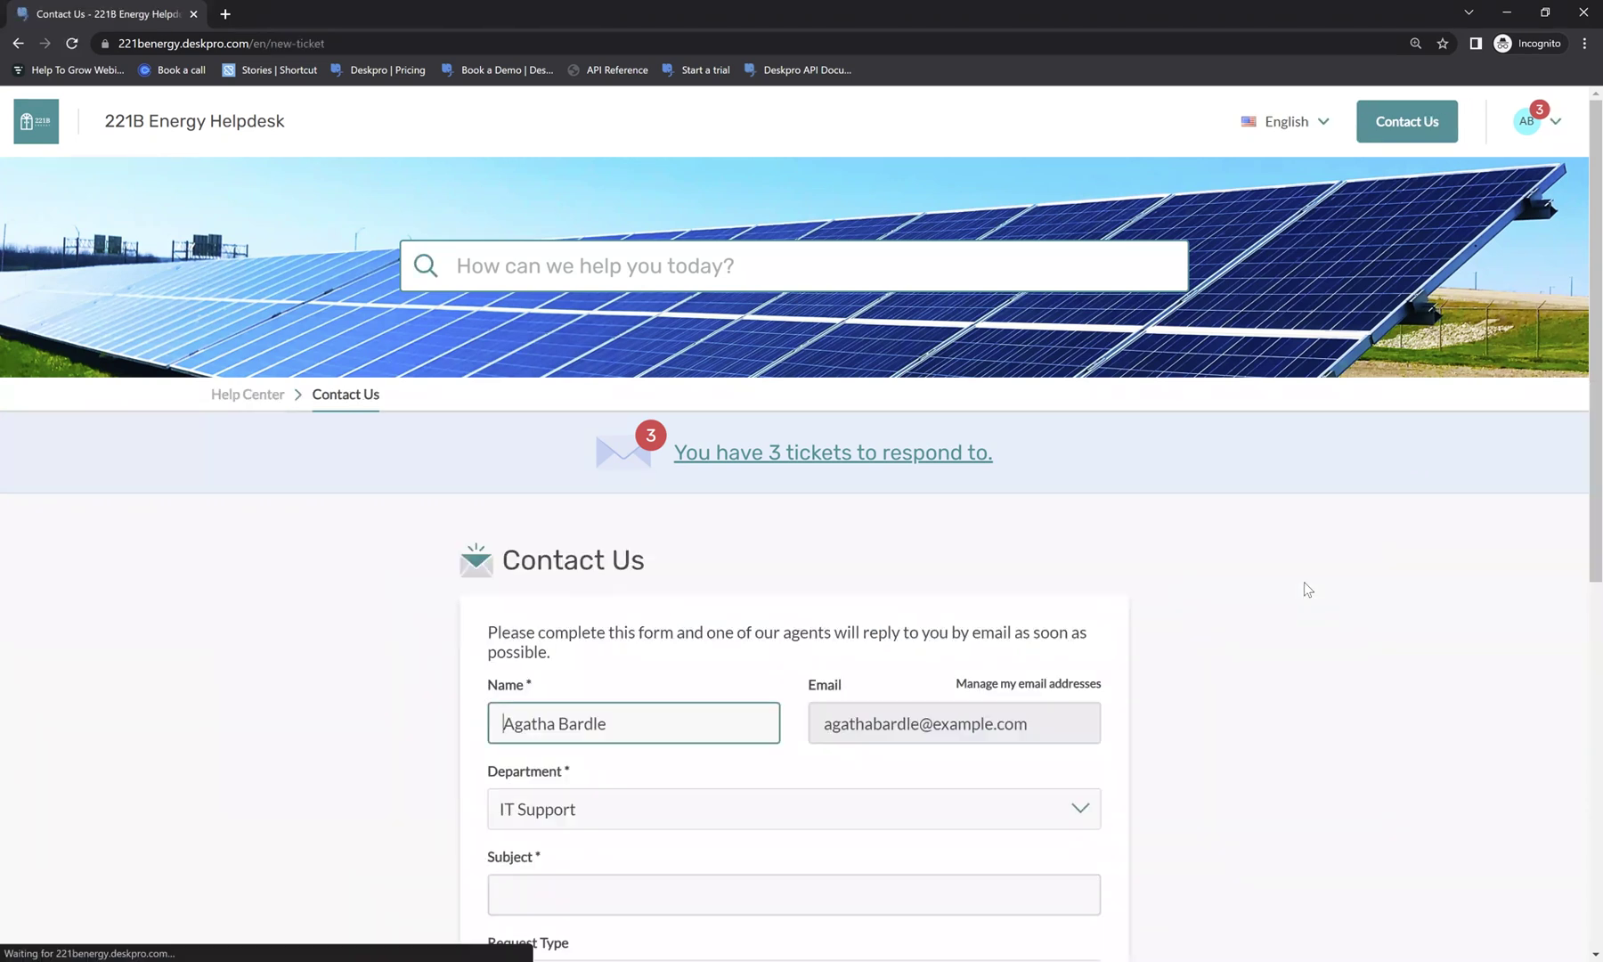
{"action": "scroll", "coordinate": [1304, 589], "scroll_direction": "down", "scroll_amount": 2}
{"action": "scroll", "coordinate": [1303, 582], "scroll_direction": "down", "scroll_amount": 2}
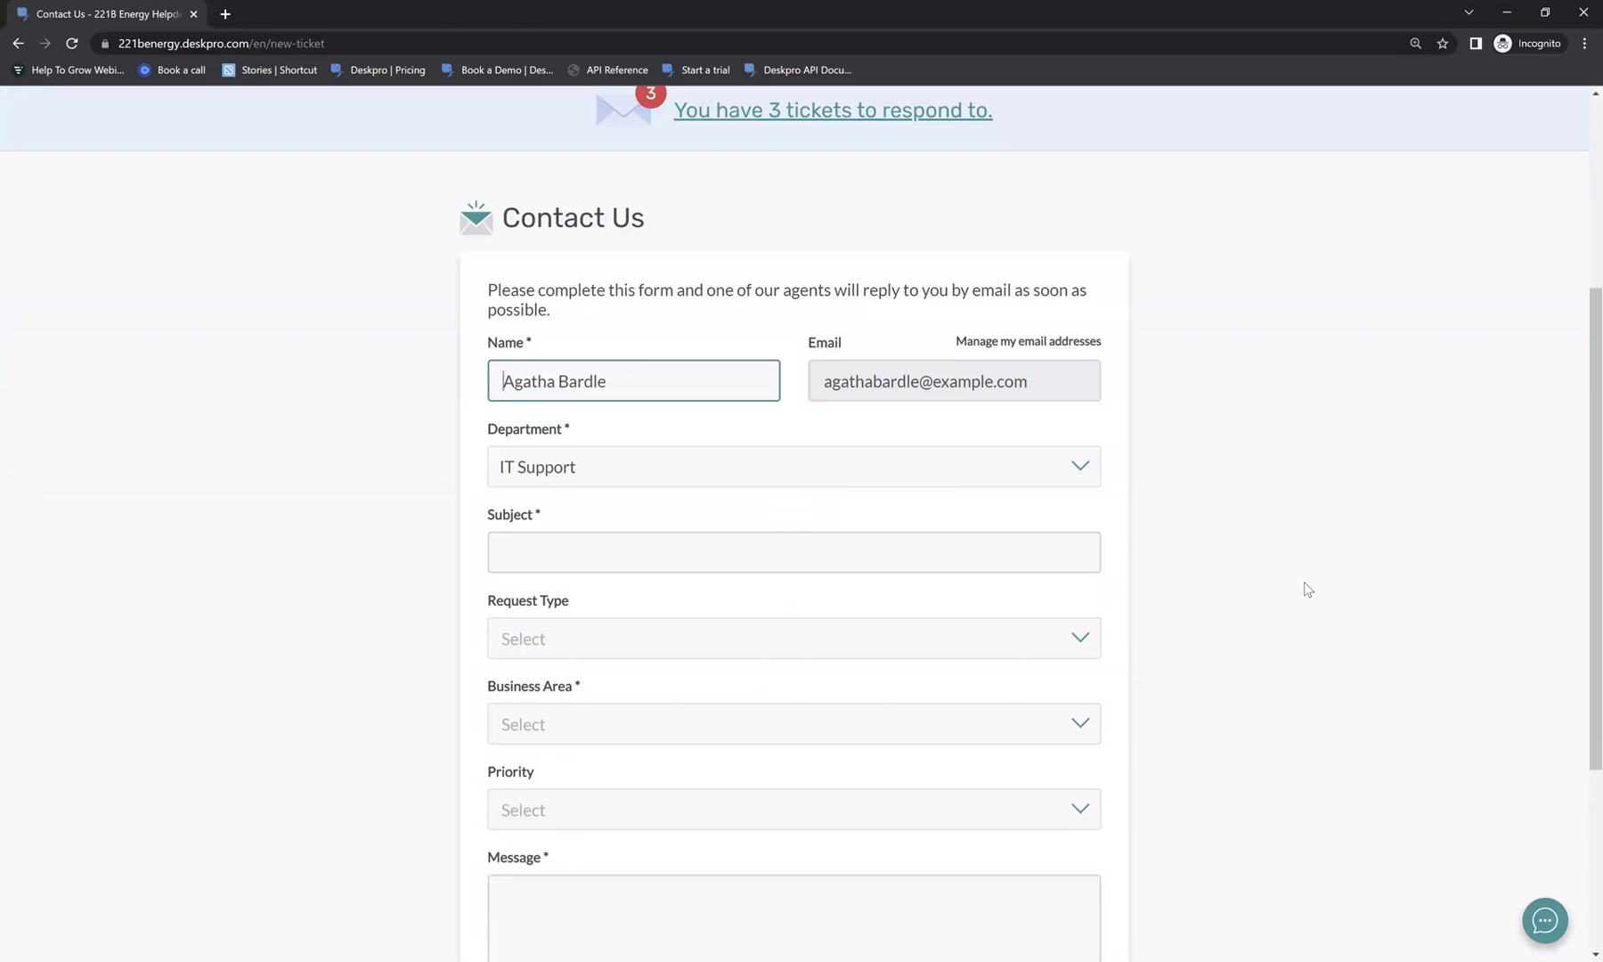
{"action": "scroll", "coordinate": [1198, 284], "scroll_direction": "down", "scroll_amount": 1}
{"action": "scroll", "coordinate": [1298, 312], "scroll_direction": "down", "scroll_amount": 3}
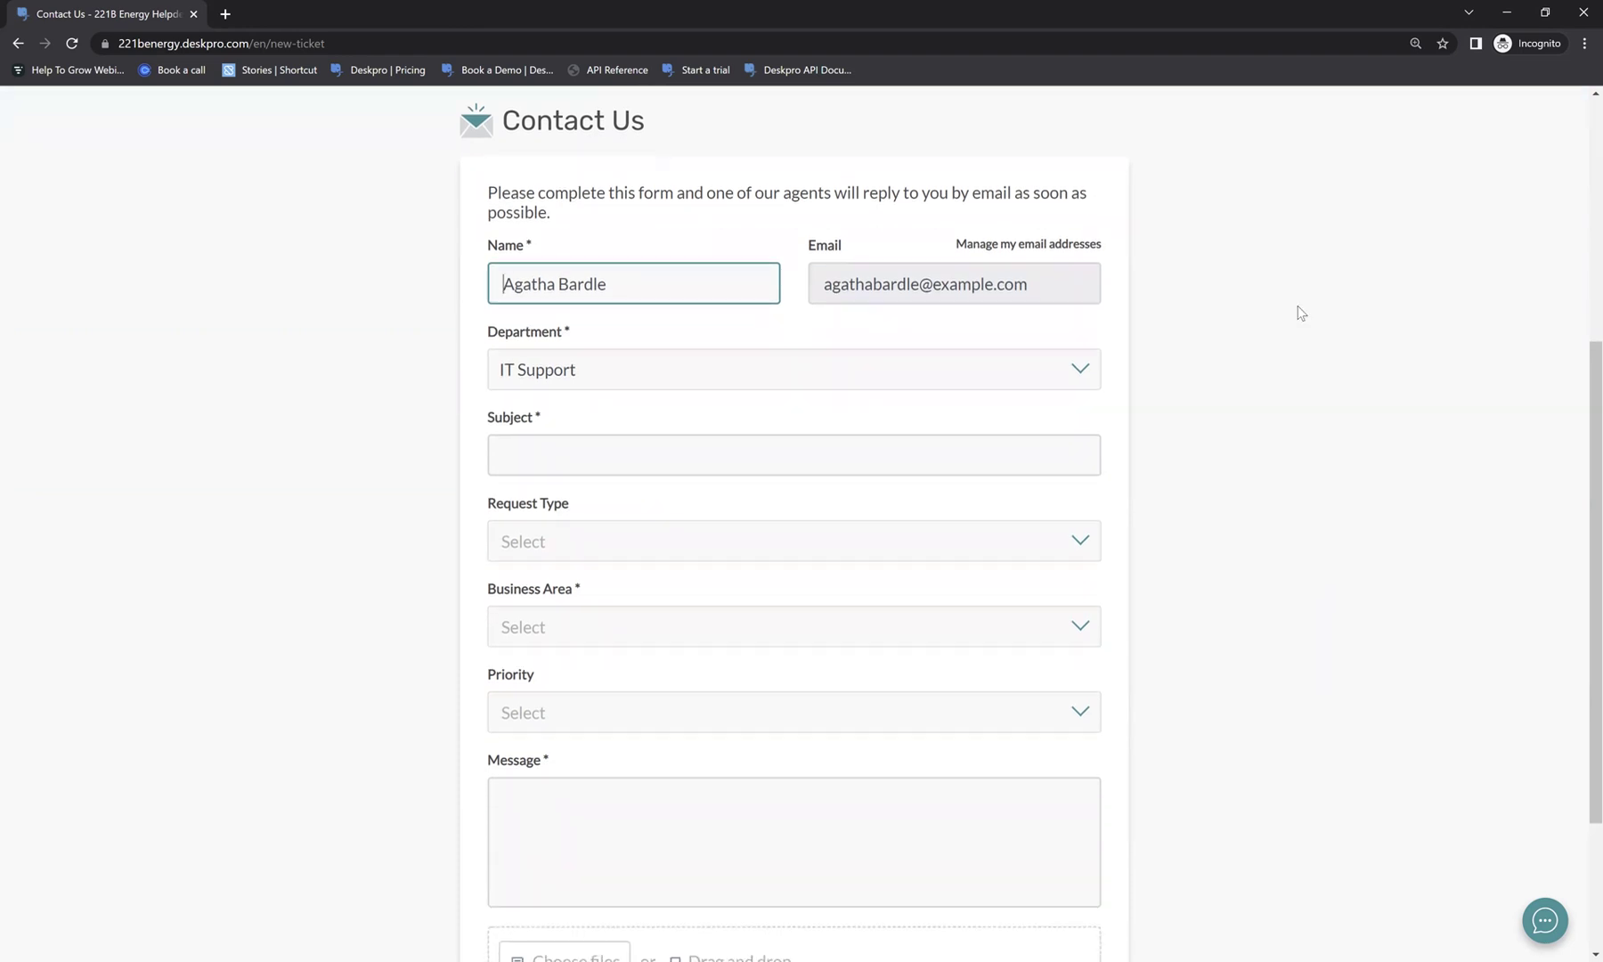
{"action": "scroll", "coordinate": [1298, 311], "scroll_direction": "up", "scroll_amount": 2}
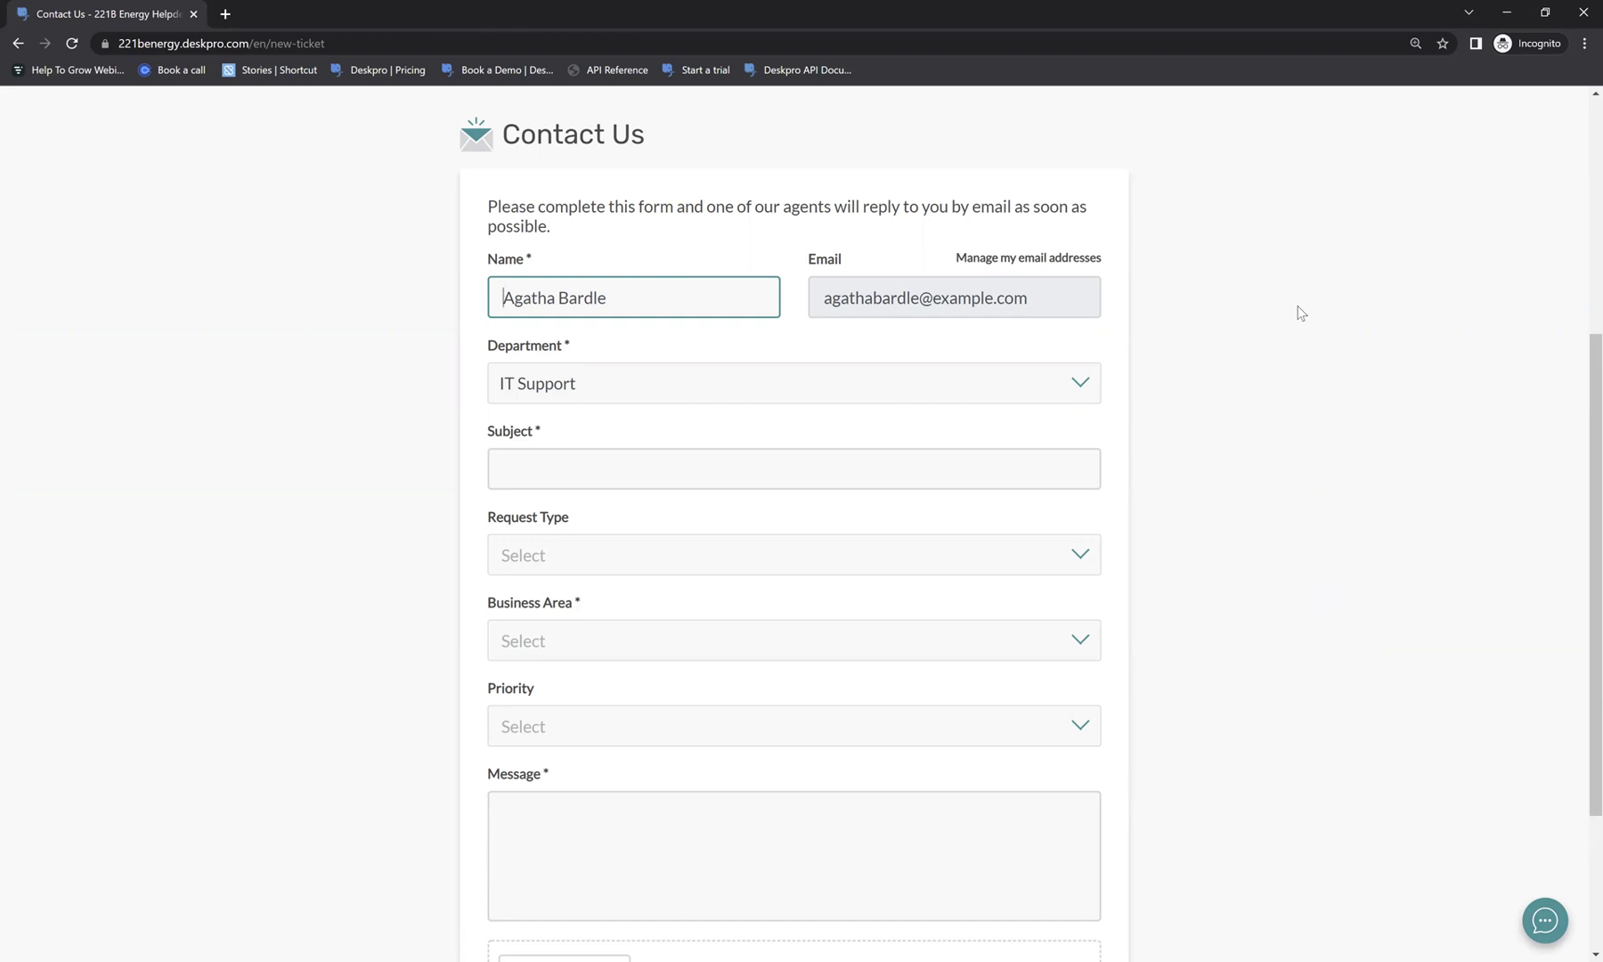
Set the department to 211B Energy Customer Support > Customer Support - EU, reason Updating an existing account.
{"action": "left_click", "coordinate": [701, 395]}
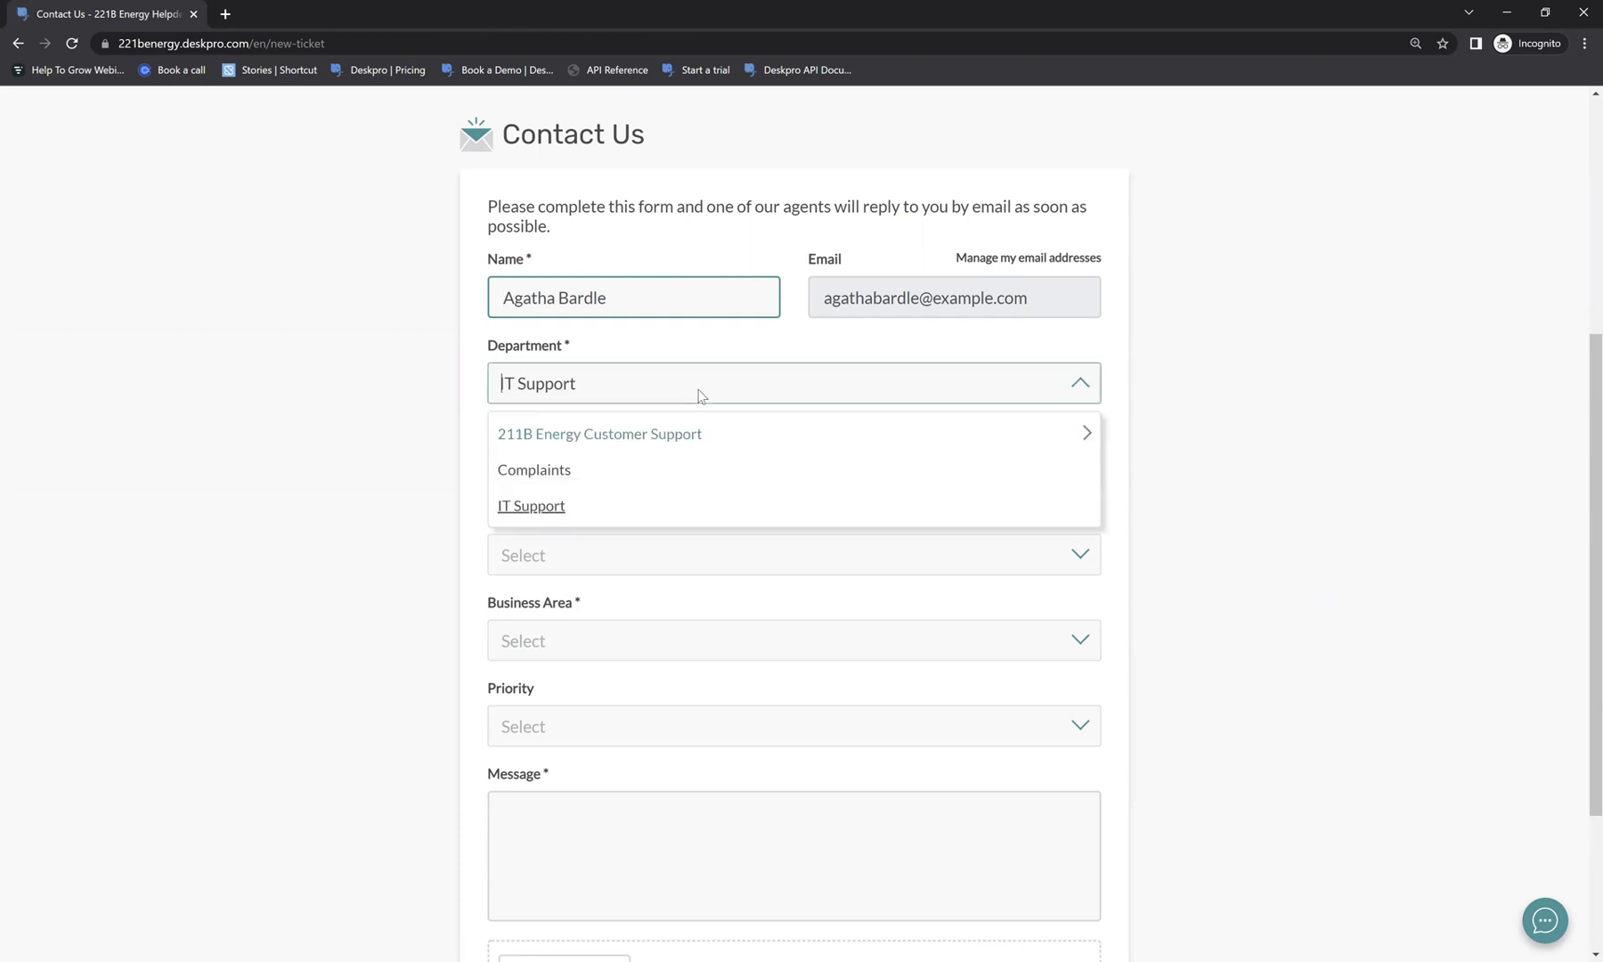
{"action": "left_click", "coordinate": [601, 510]}
{"action": "left_click", "coordinate": [583, 383]}
{"action": "left_click", "coordinate": [575, 435]}
{"action": "left_click", "coordinate": [579, 441]}
{"action": "left_click", "coordinate": [623, 483]}
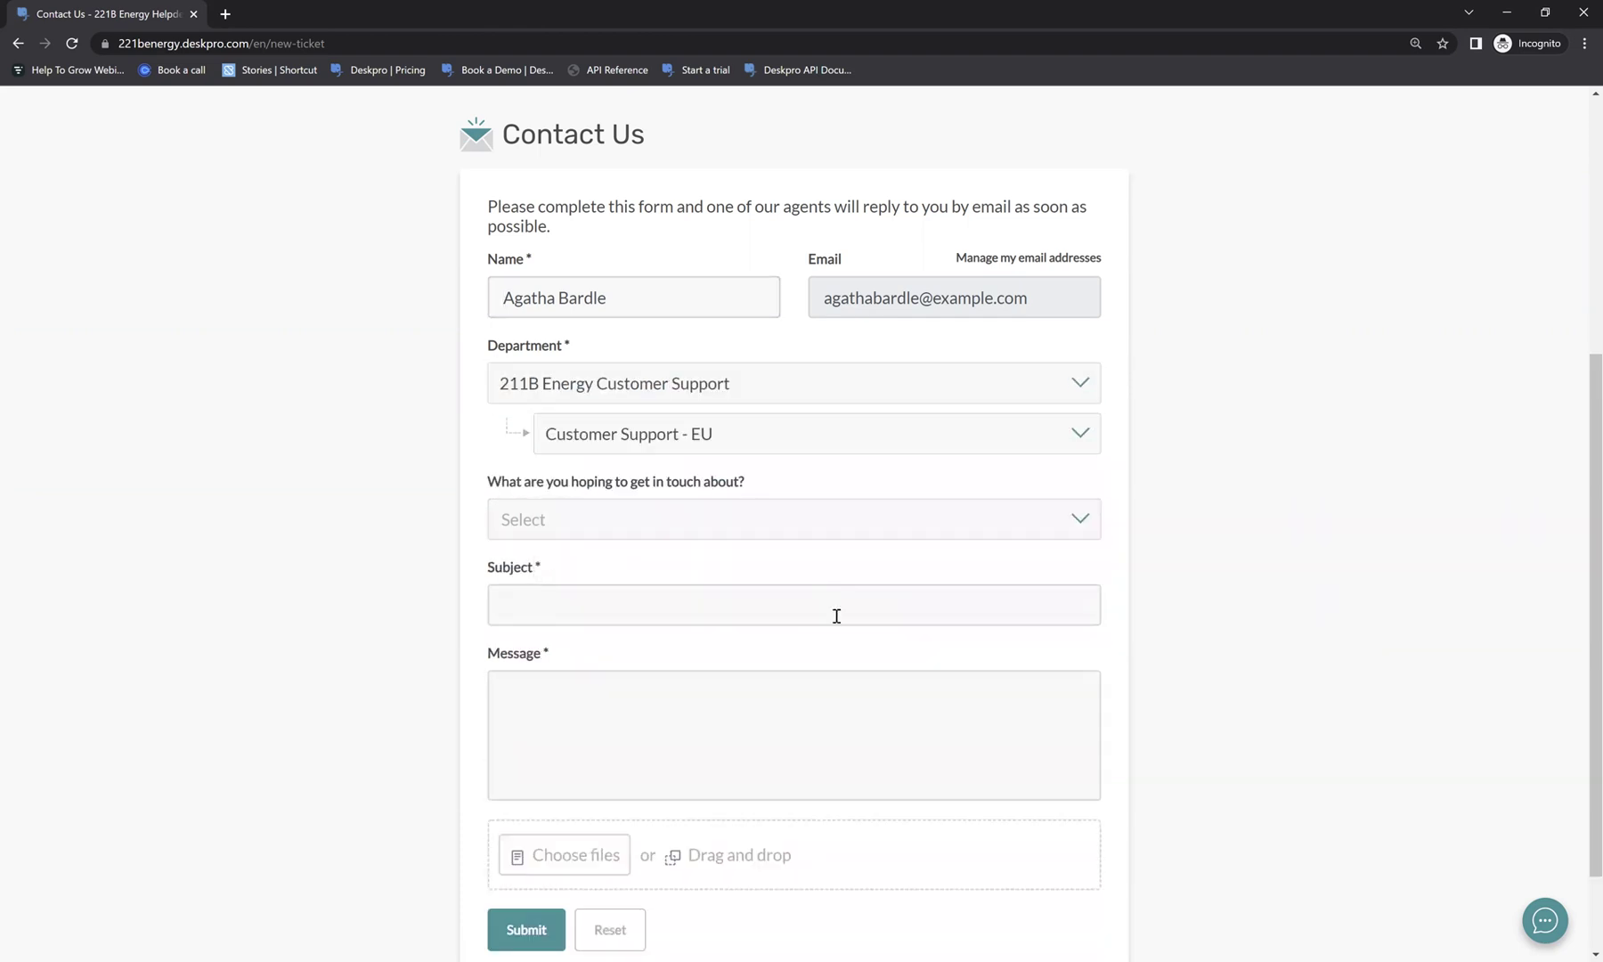
{"action": "left_click", "coordinate": [623, 515]}
{"action": "left_click", "coordinate": [608, 606]}
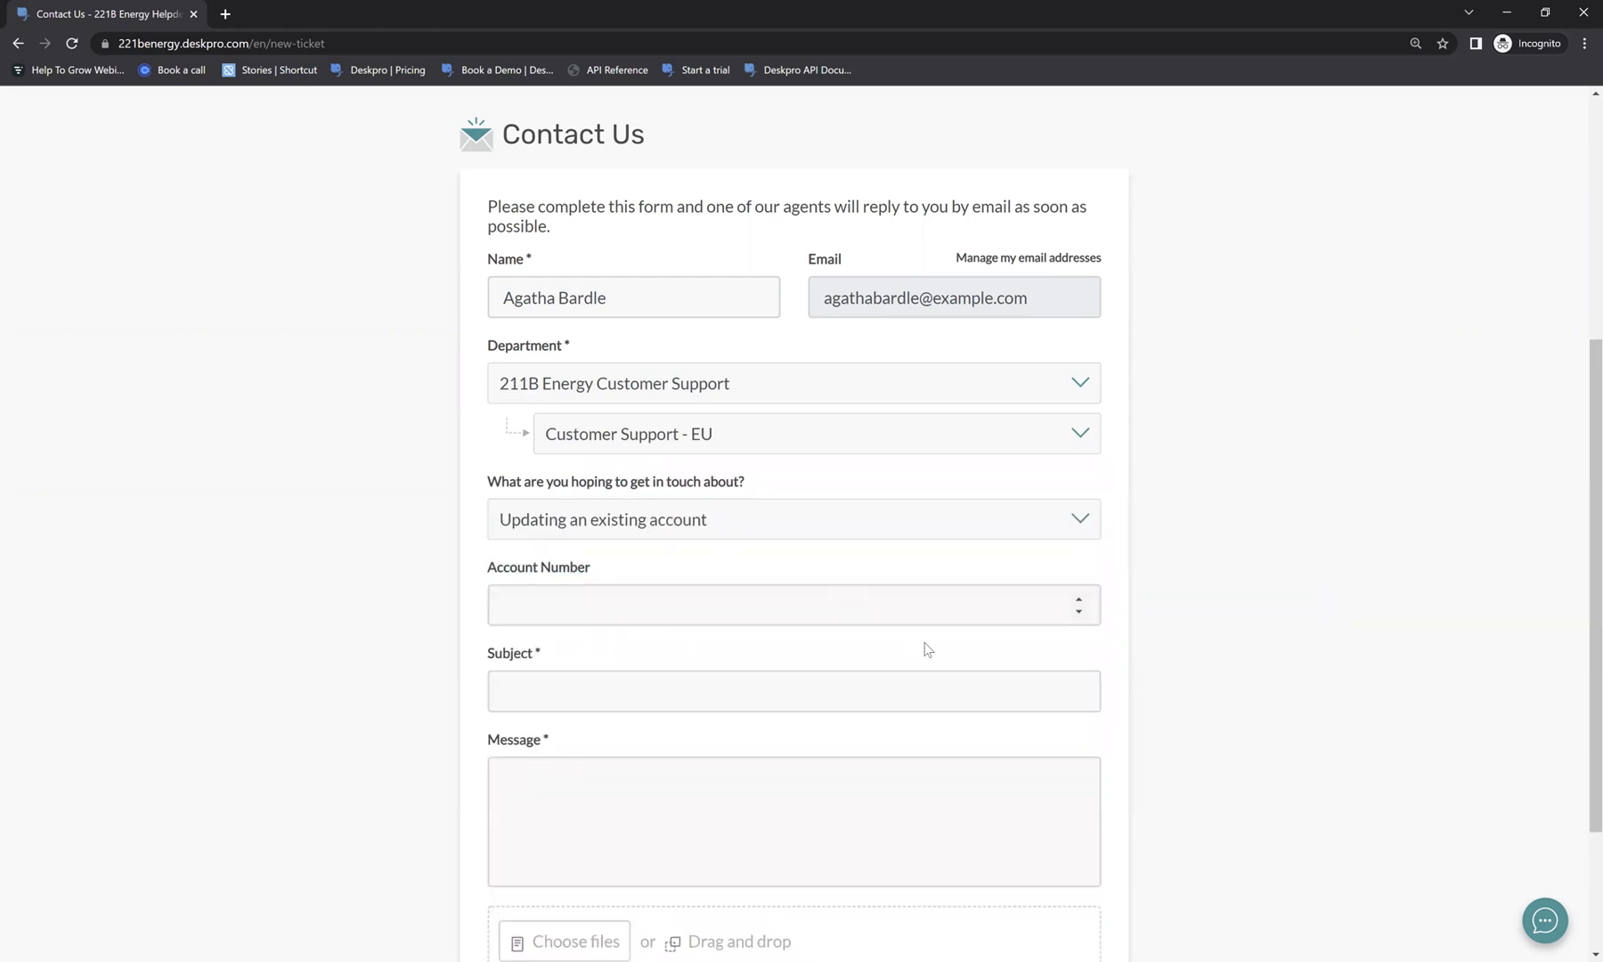
Enter the account number and the subject 'Change of address needed'.
{"action": "left_click", "coordinate": [603, 614]}
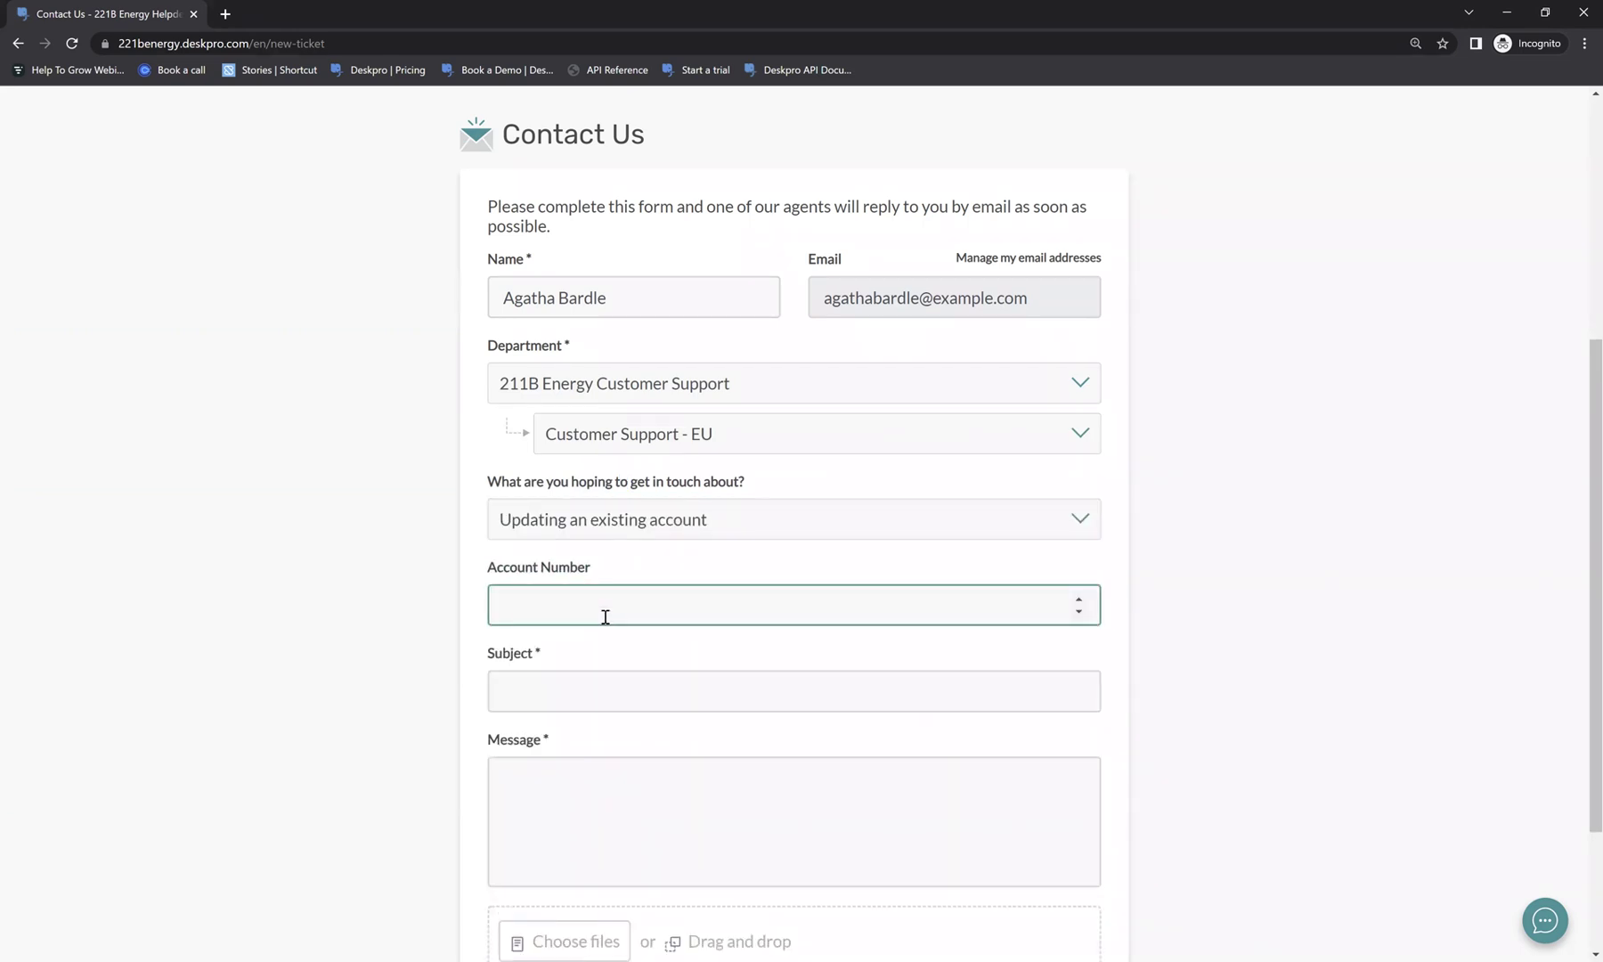
{"action": "left_click", "coordinate": [572, 690]}
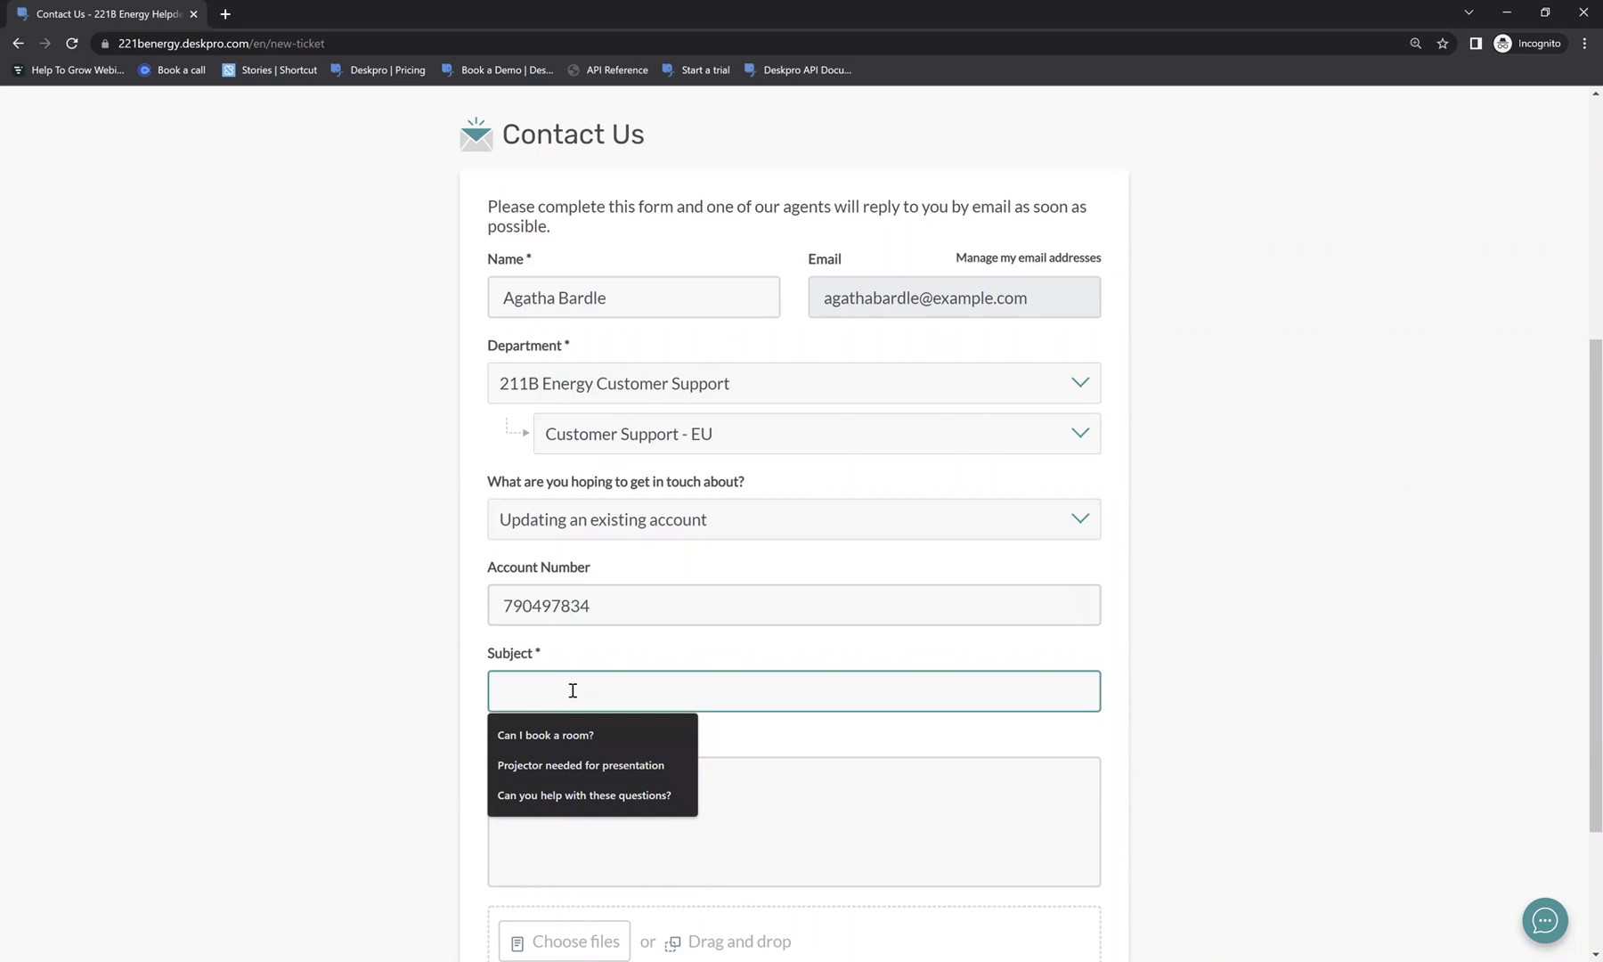
{"action": "type", "text": "Chnage"}
{"action": "key", "text": "BackSpace"}
{"action": "key", "text": "BackSpace"}
{"action": "key", "text": "BackSpace"}
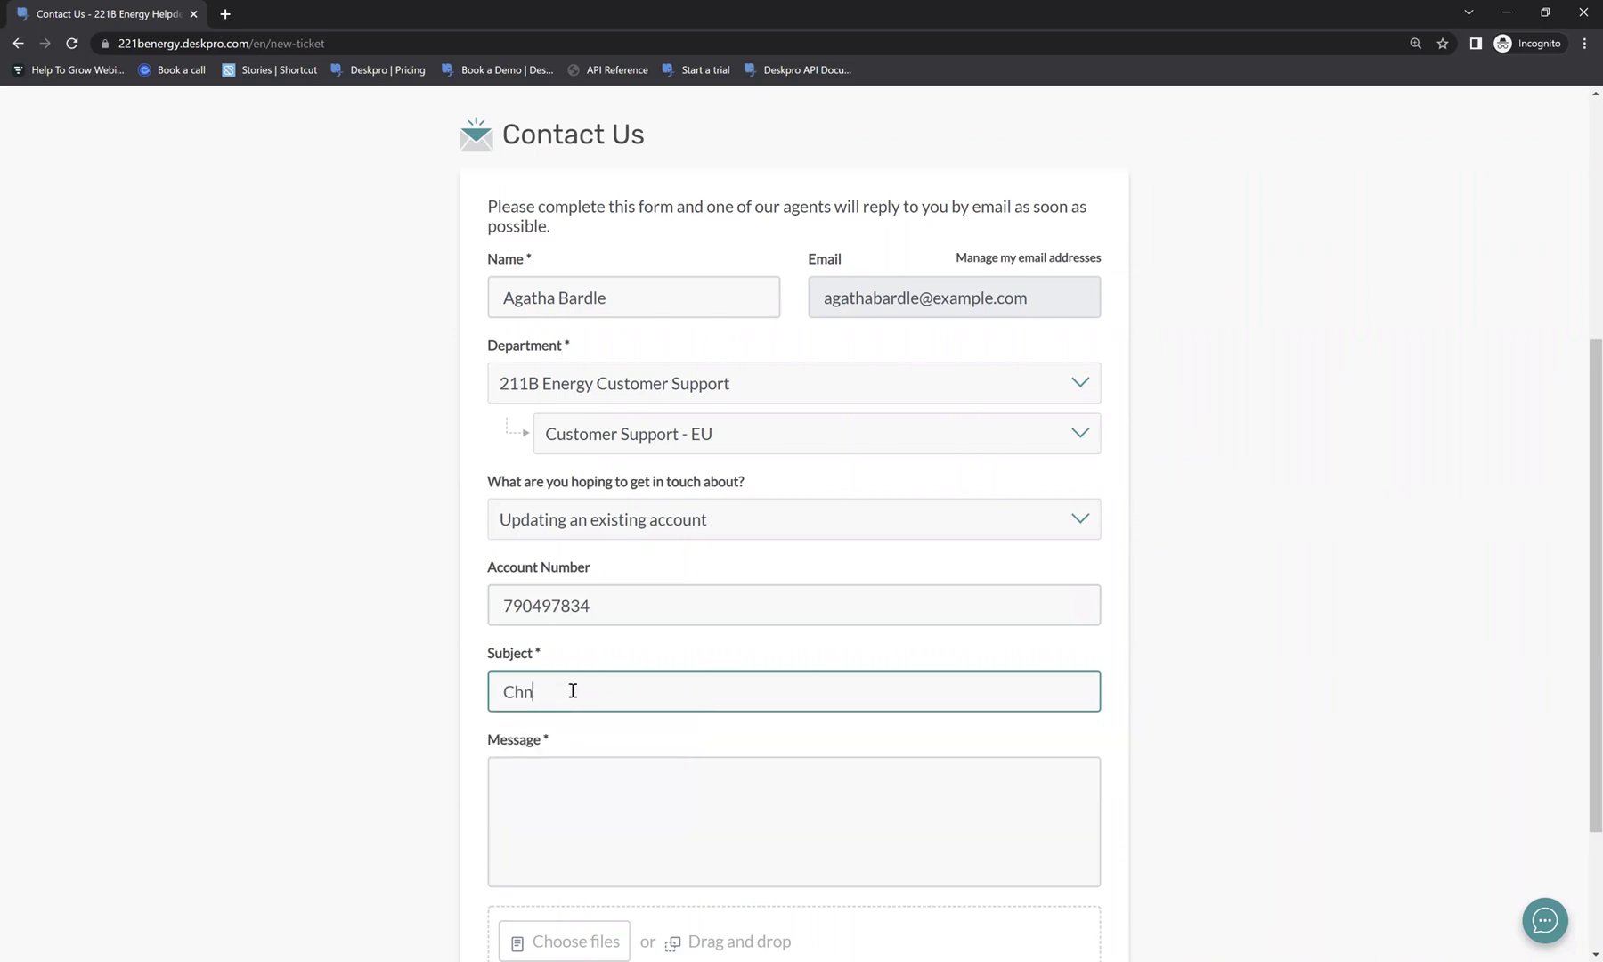
{"action": "key", "text": "BackSpace"}
{"action": "type", "text": "ange of address needed"}
Write the message 'Hi, I need to update my address. How do I do so?'.
{"action": "left_click", "coordinate": [555, 777]}
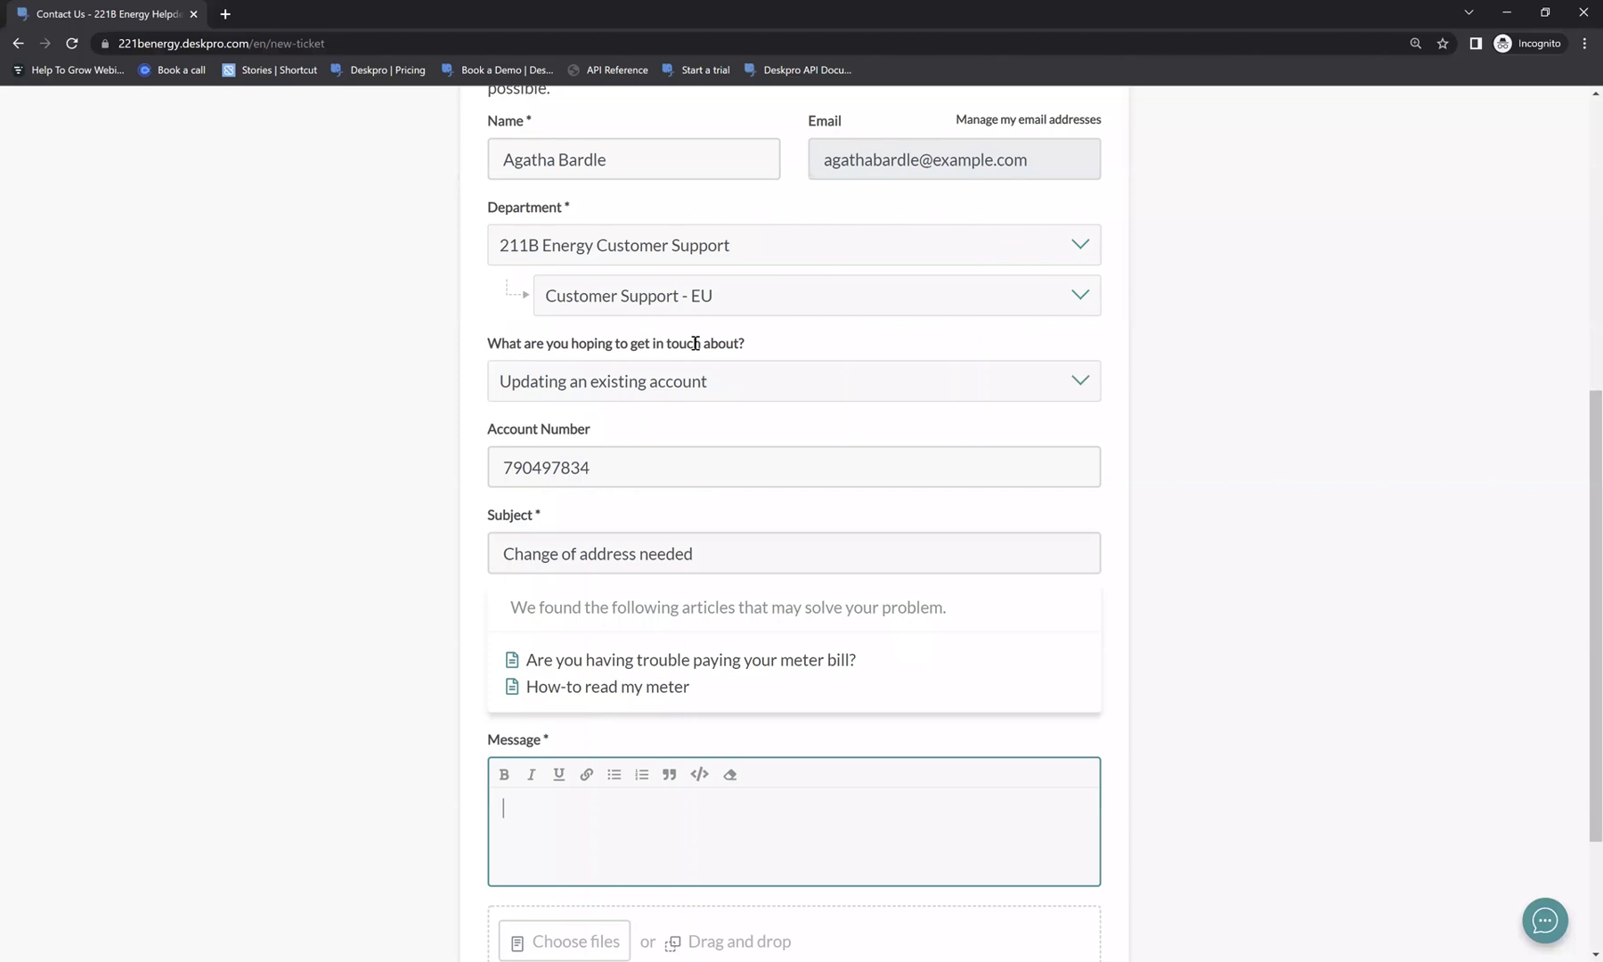
{"action": "scroll", "coordinate": [712, 418], "scroll_direction": "down", "scroll_amount": 2}
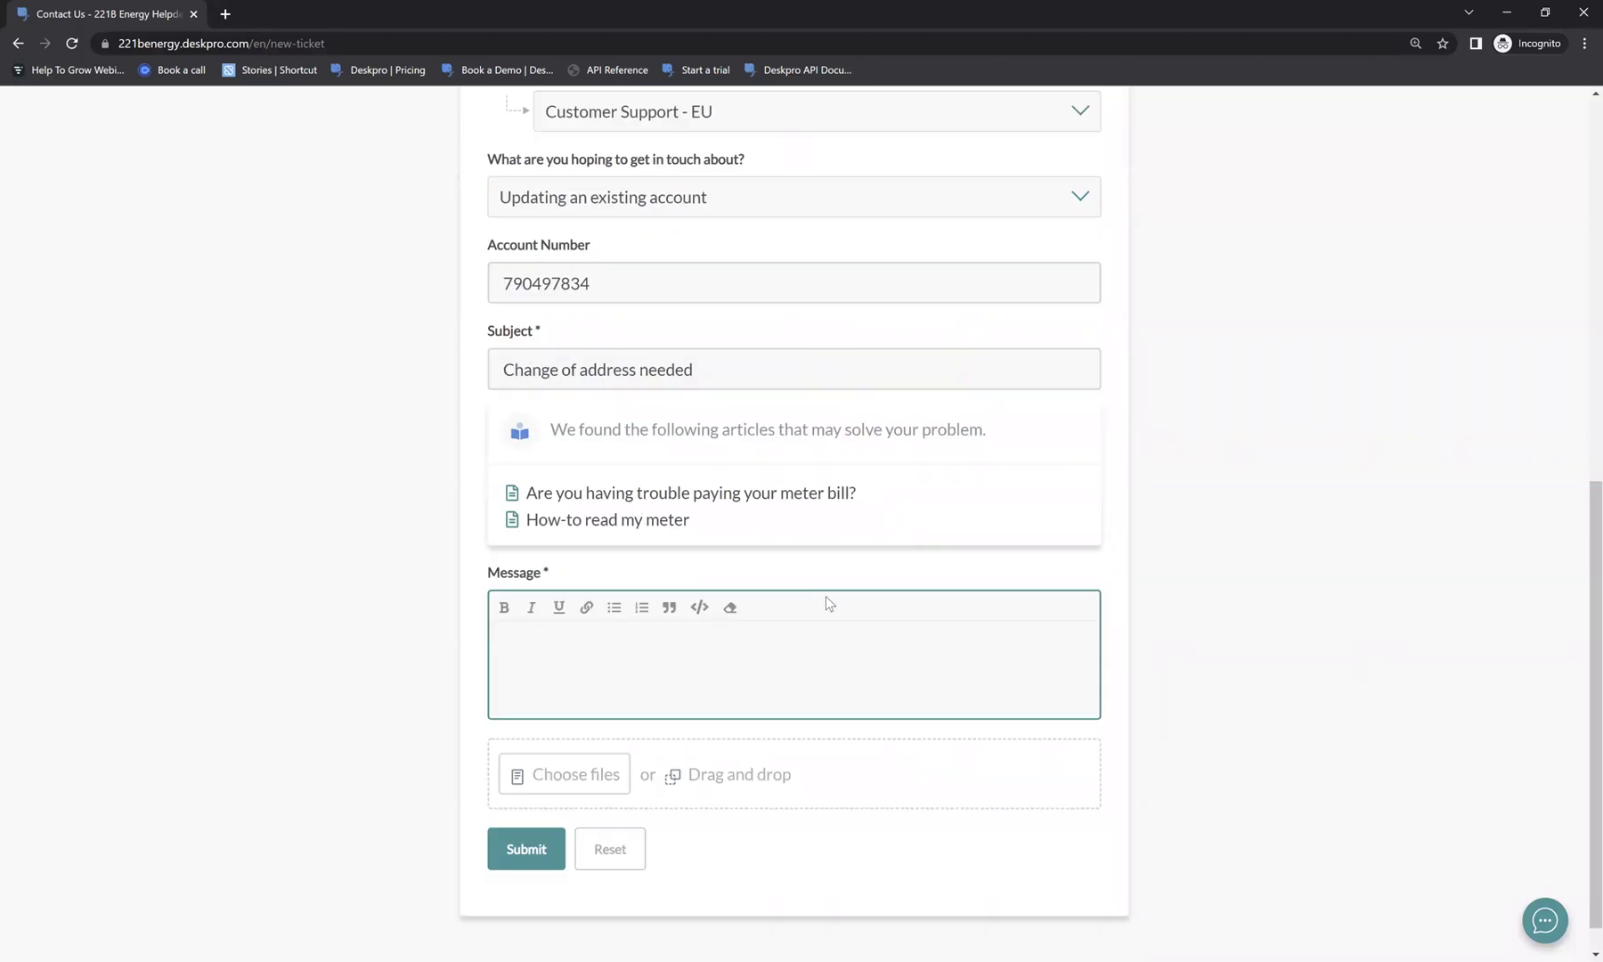
{"action": "type", "text": "Hi,"}
{"action": "key", "text": "Return"}
{"action": "key", "text": "Return"}
{"action": "type", "text": "I need "}
{"action": "type", "text": "ot u"}
{"action": "key", "text": "BackSpace"}
{"action": "key", "text": "BackSpace"}
{"action": "key", "text": "BackSpace"}
{"action": "key", "text": "BackSpace"}
{"action": "type", "text": "to up"}
{"action": "type", "text": "date my address "}
{"action": "type", "text": ". How do I "}
{"action": "type", "text": "do so?"}
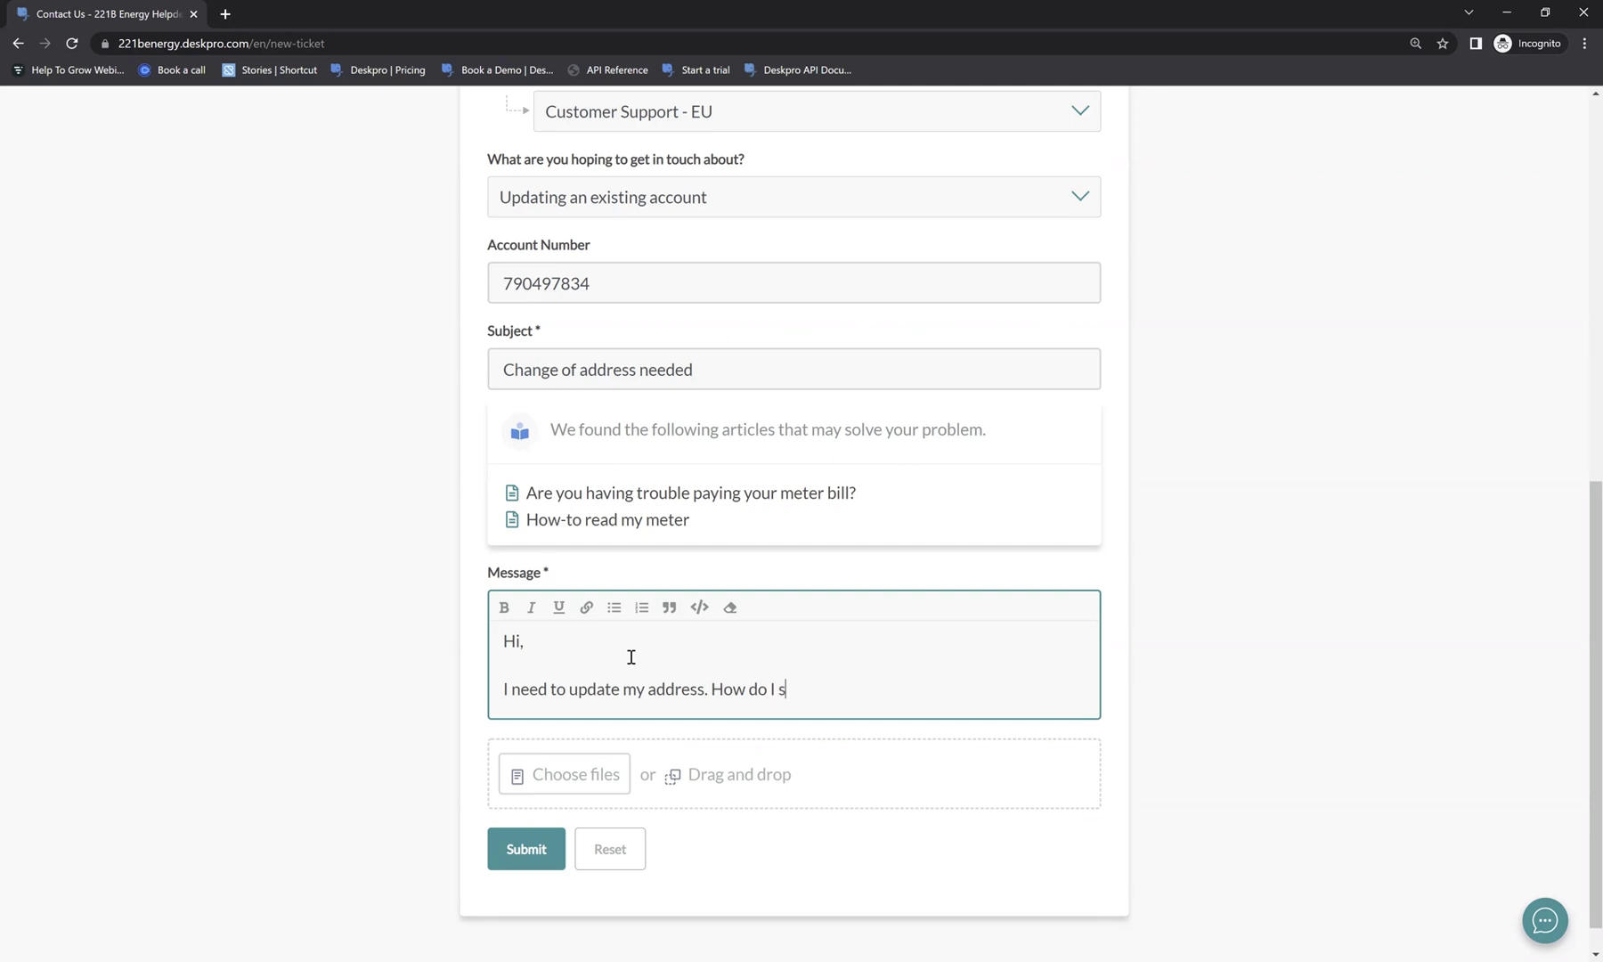
Submit the change-of-address ticket and review the thank-you page with its reference number.
{"action": "left_click", "coordinate": [506, 835]}
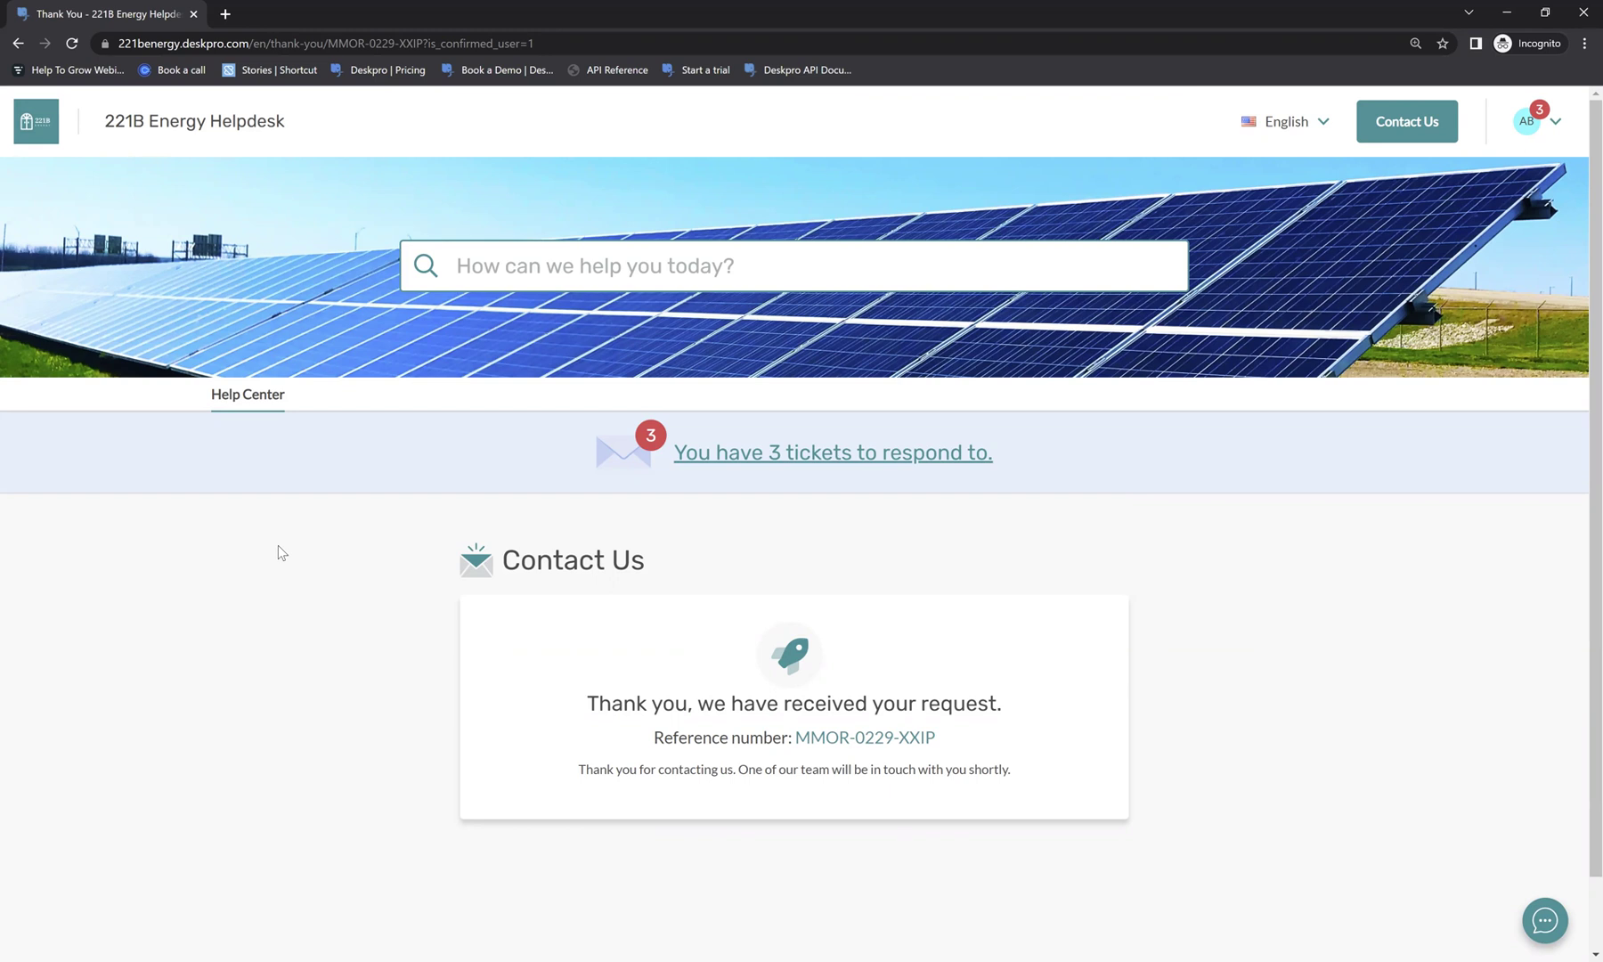
{"action": "scroll", "coordinate": [278, 545], "scroll_direction": "down", "scroll_amount": 1}
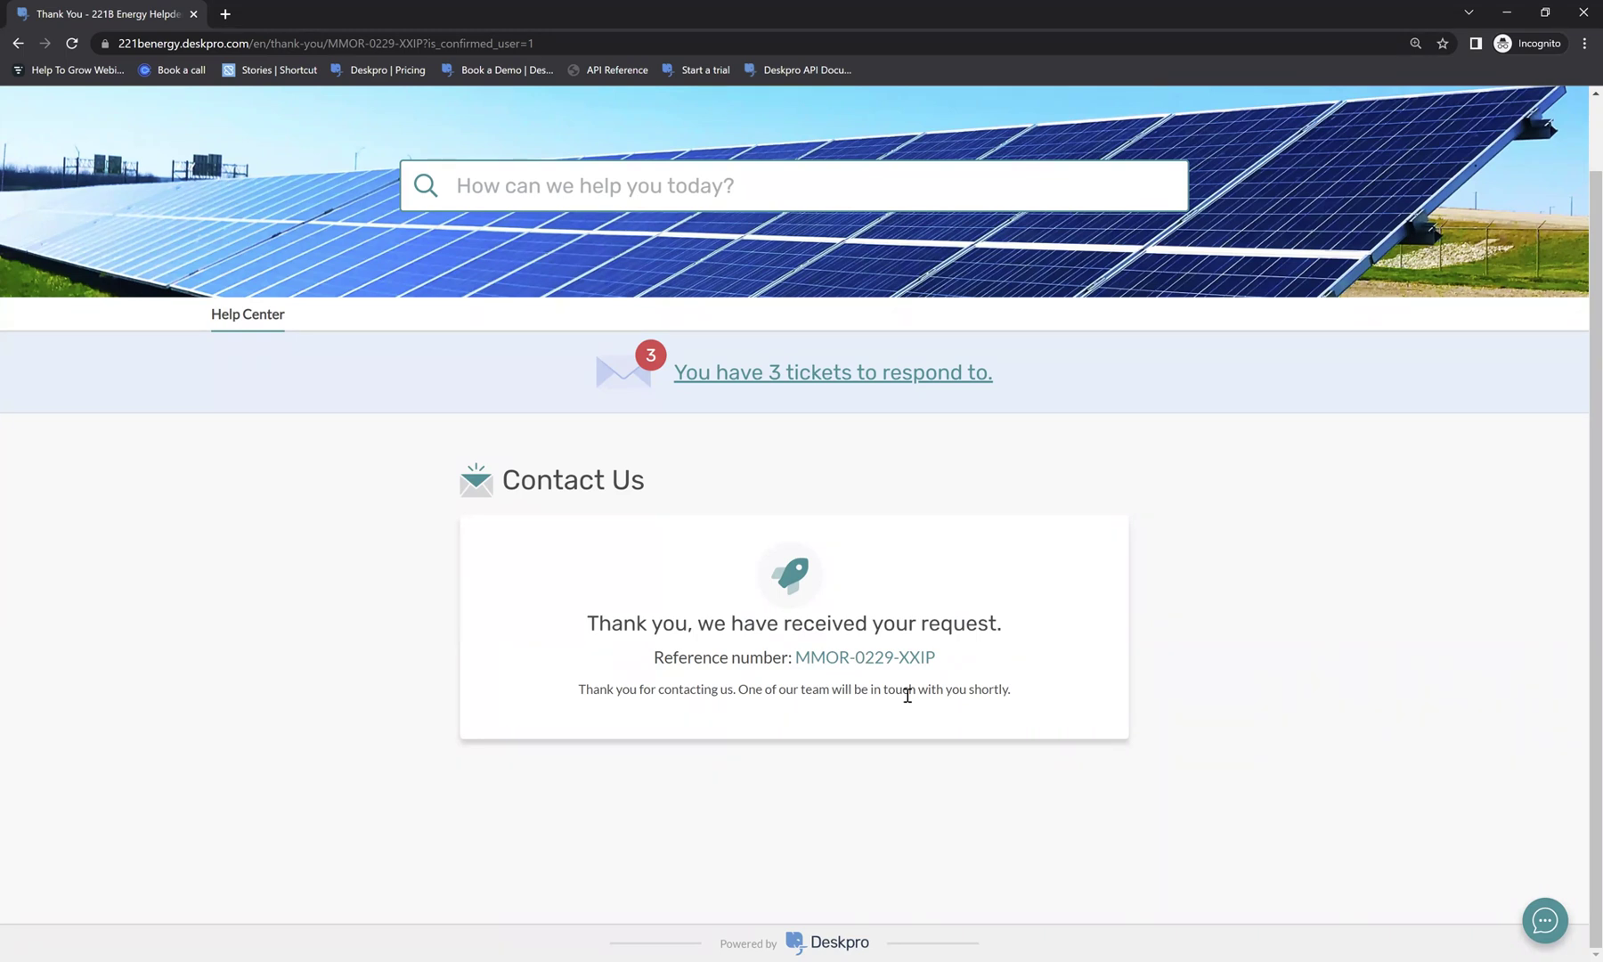
{"action": "scroll", "coordinate": [907, 694], "scroll_direction": "up", "scroll_amount": 1}
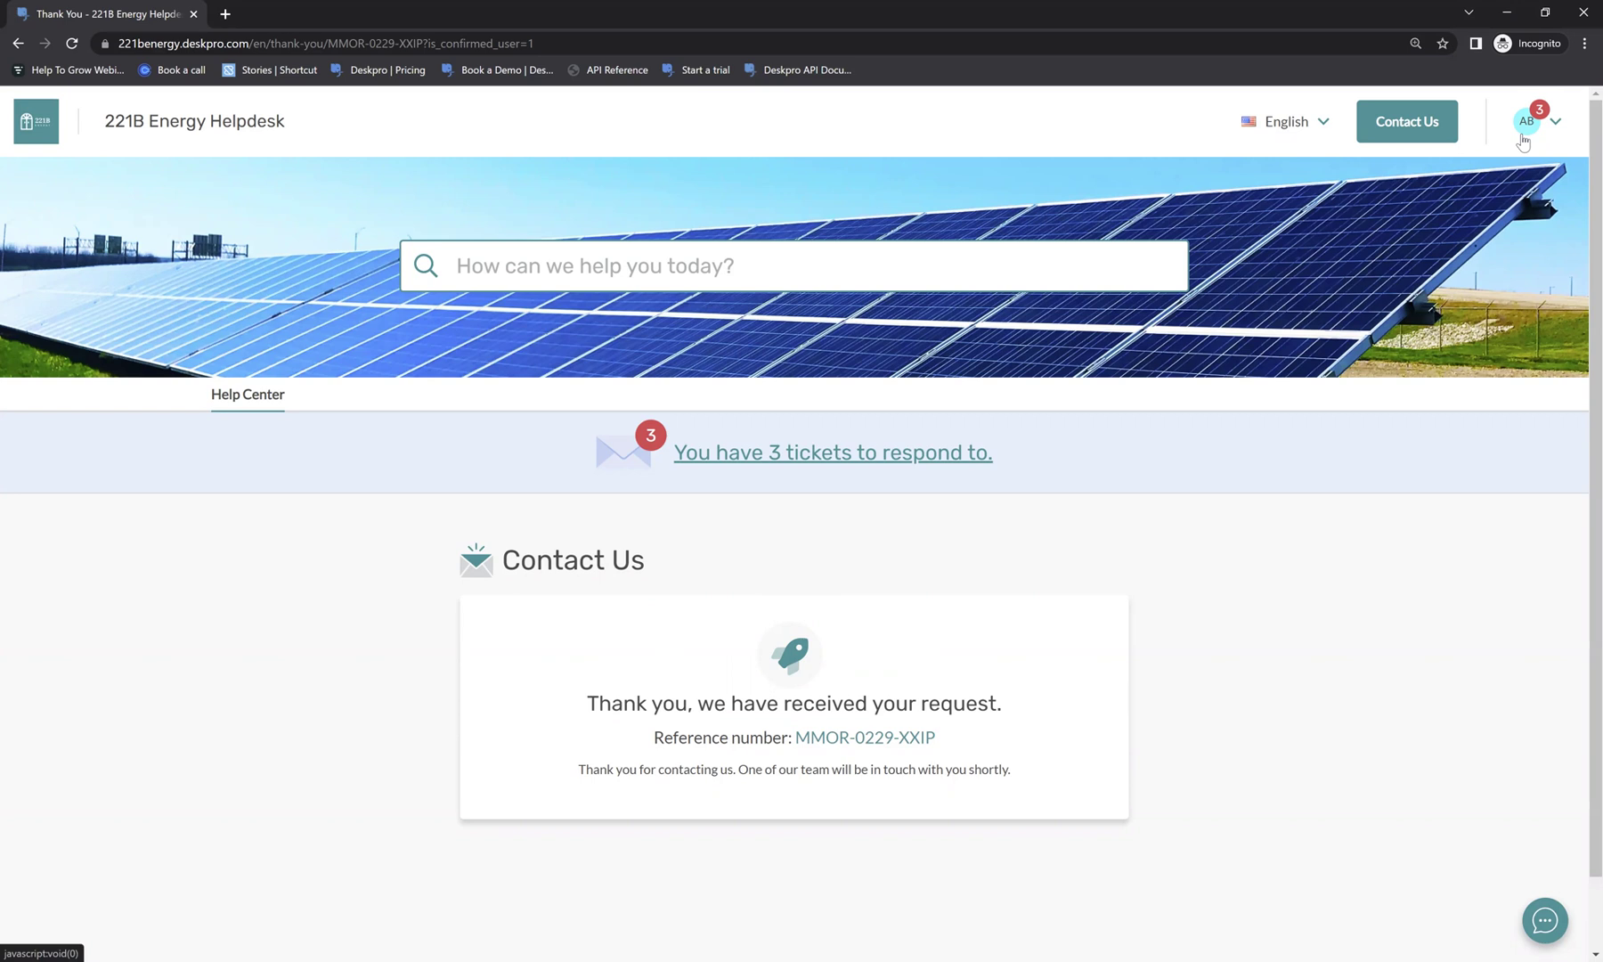
Go to My Tickets from the account menu and scroll through the grouped ticket list.
{"action": "left_click", "coordinate": [1524, 143]}
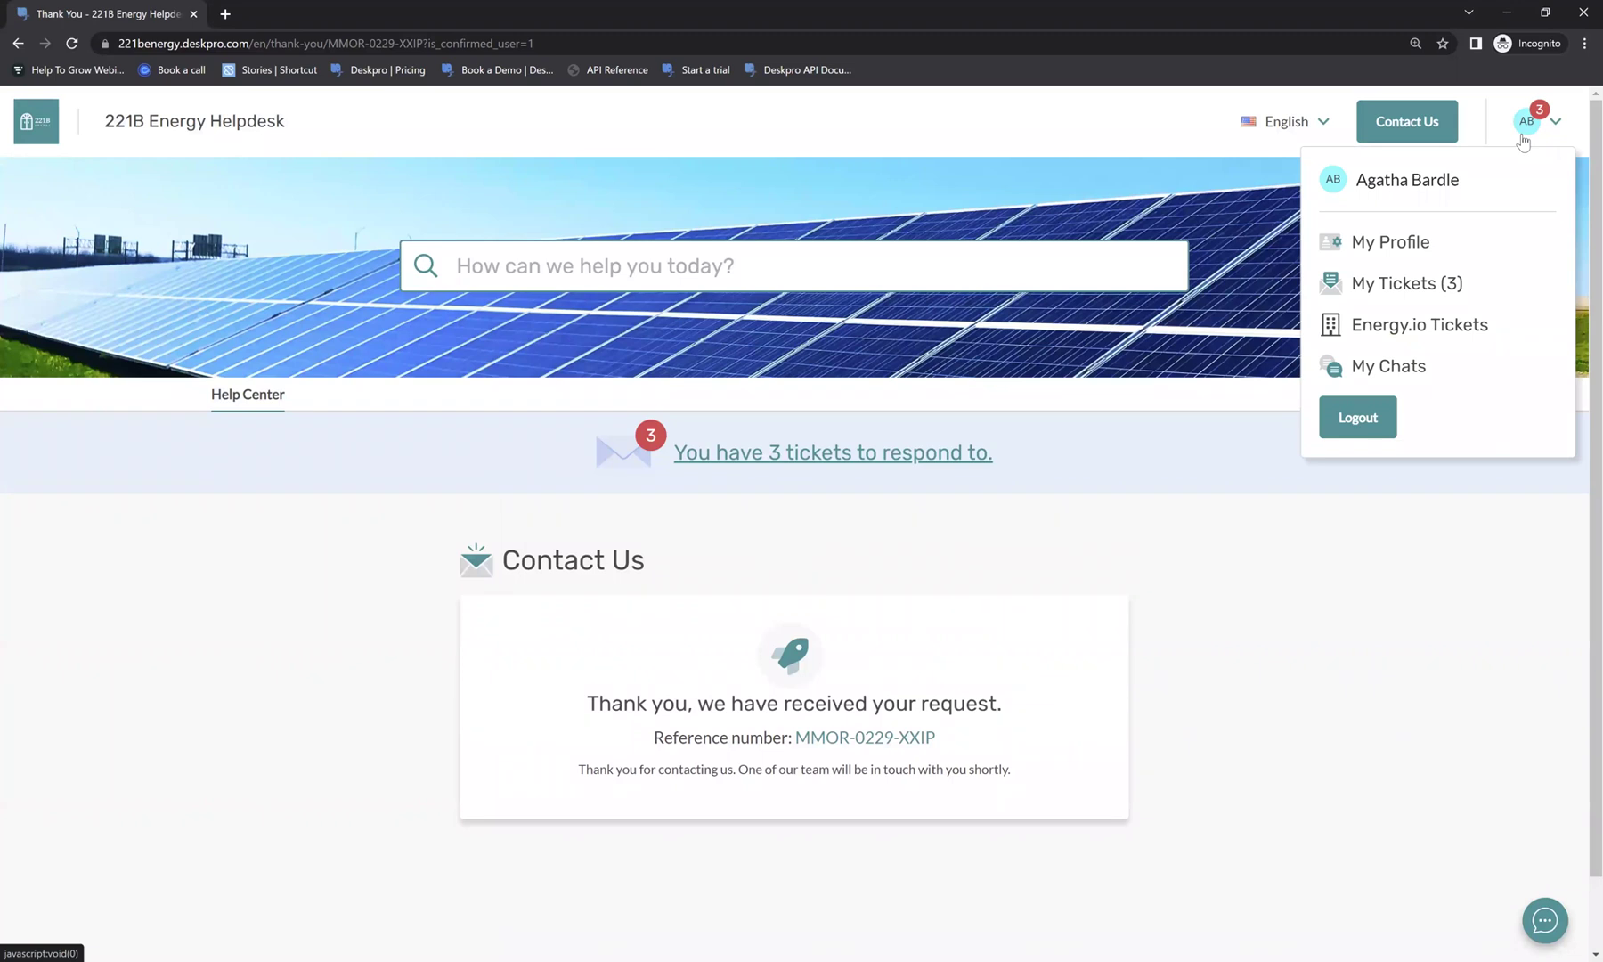
{"action": "left_click", "coordinate": [1382, 292]}
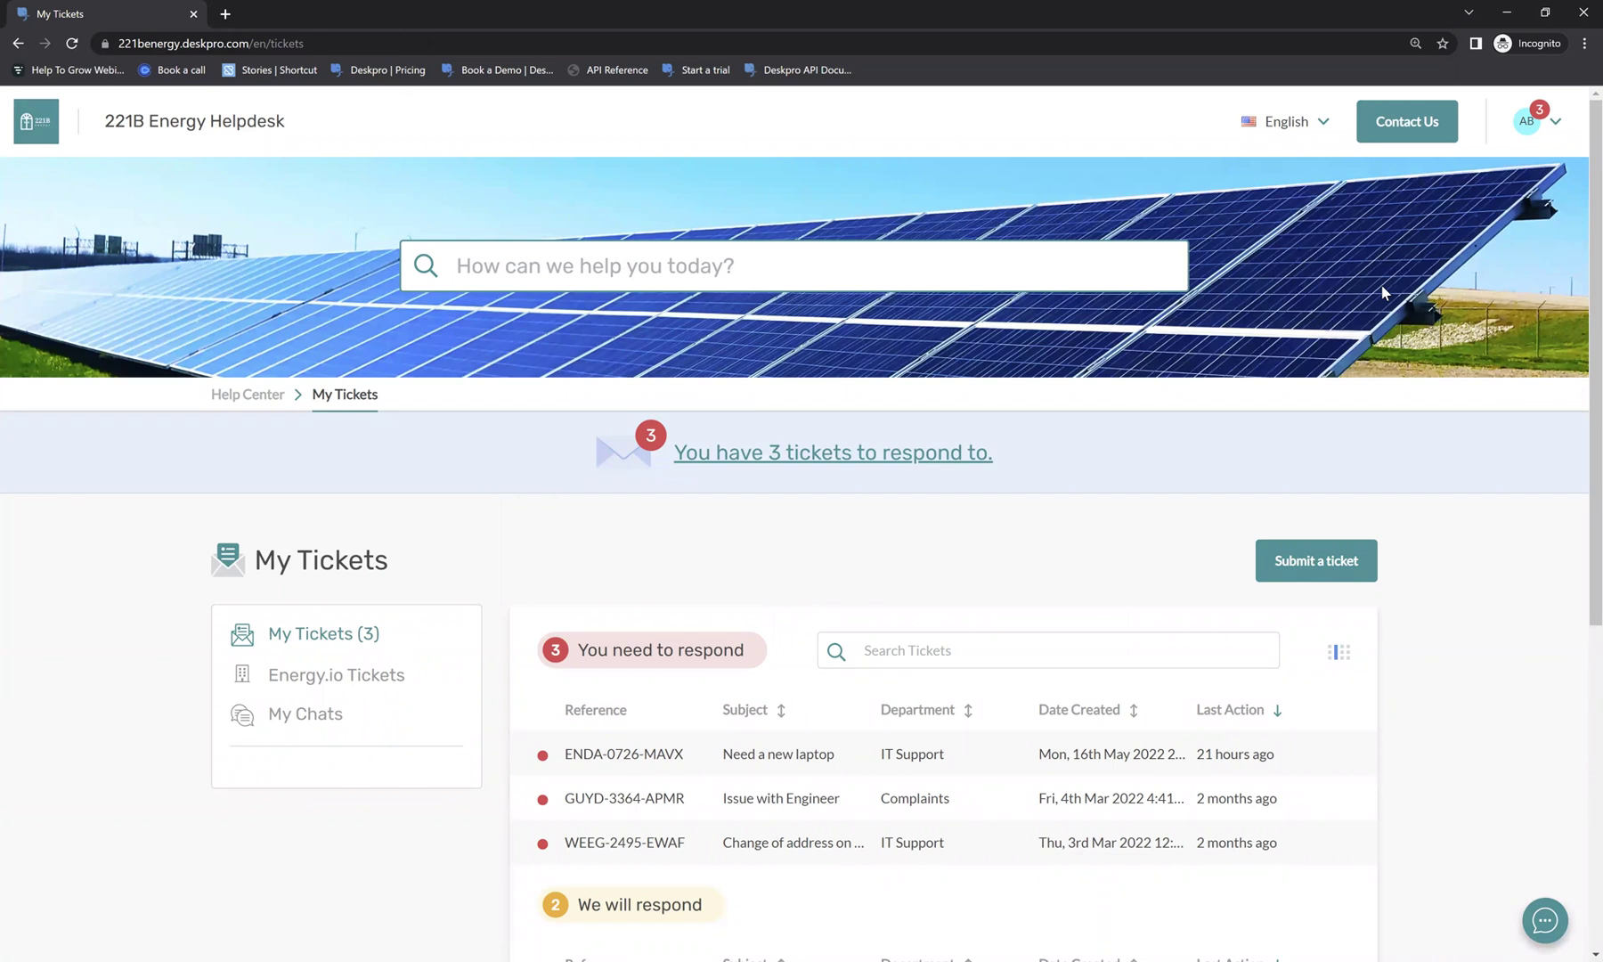
{"action": "scroll", "coordinate": [1382, 292], "scroll_direction": "down", "scroll_amount": 3}
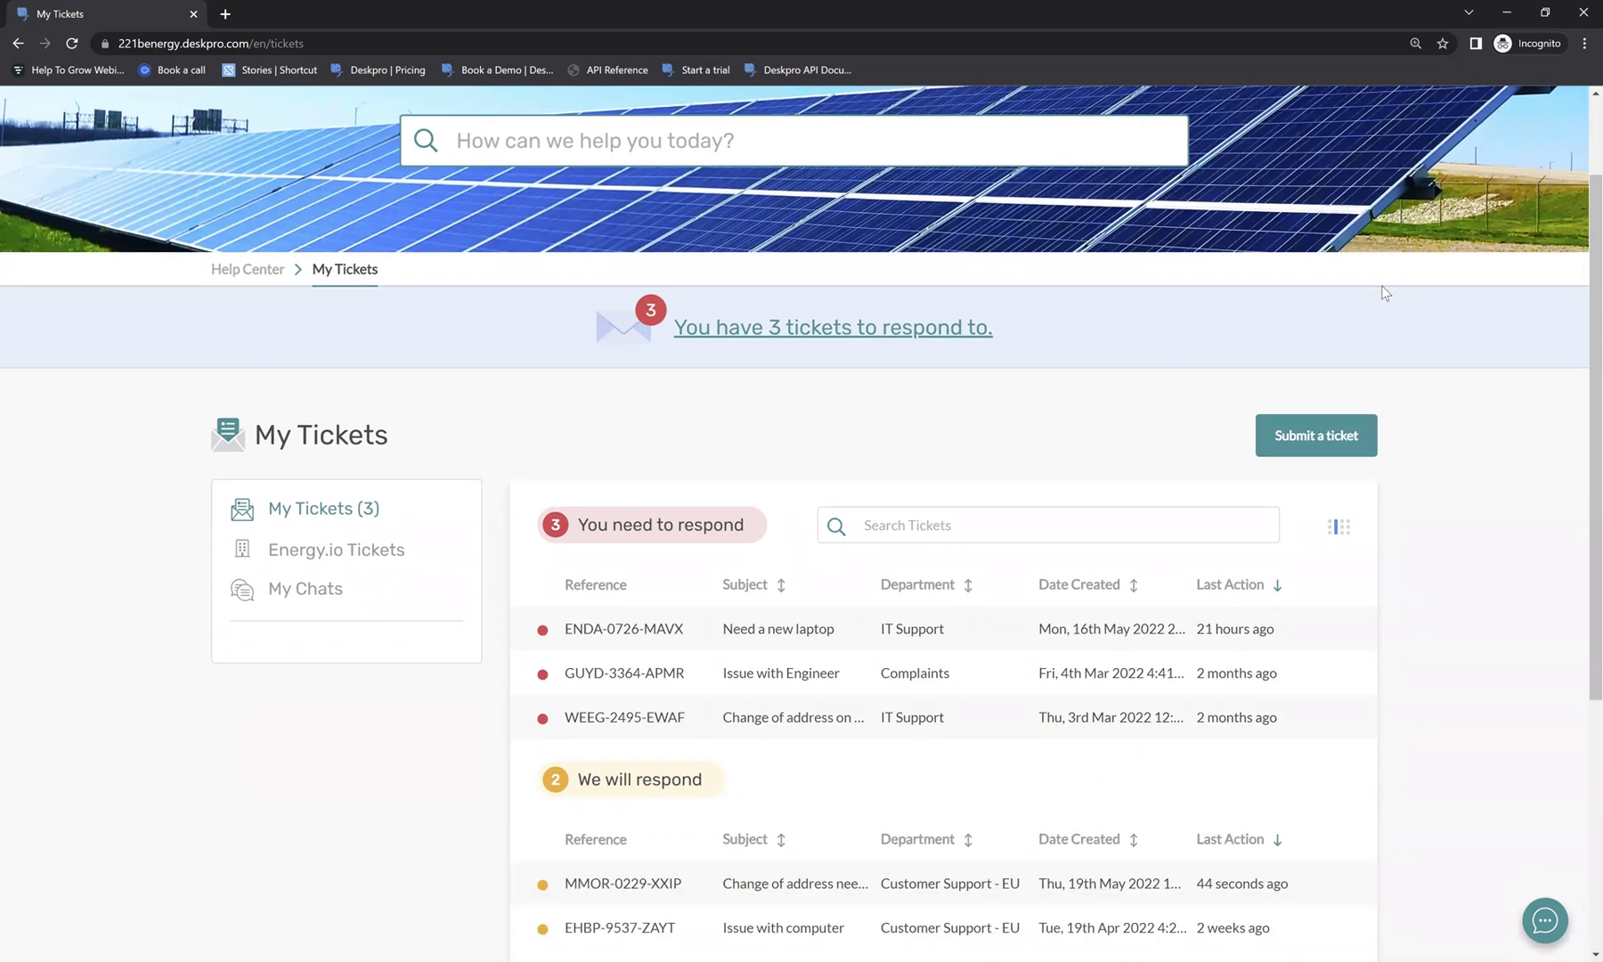
{"action": "scroll", "coordinate": [1382, 292], "scroll_direction": "down", "scroll_amount": 2}
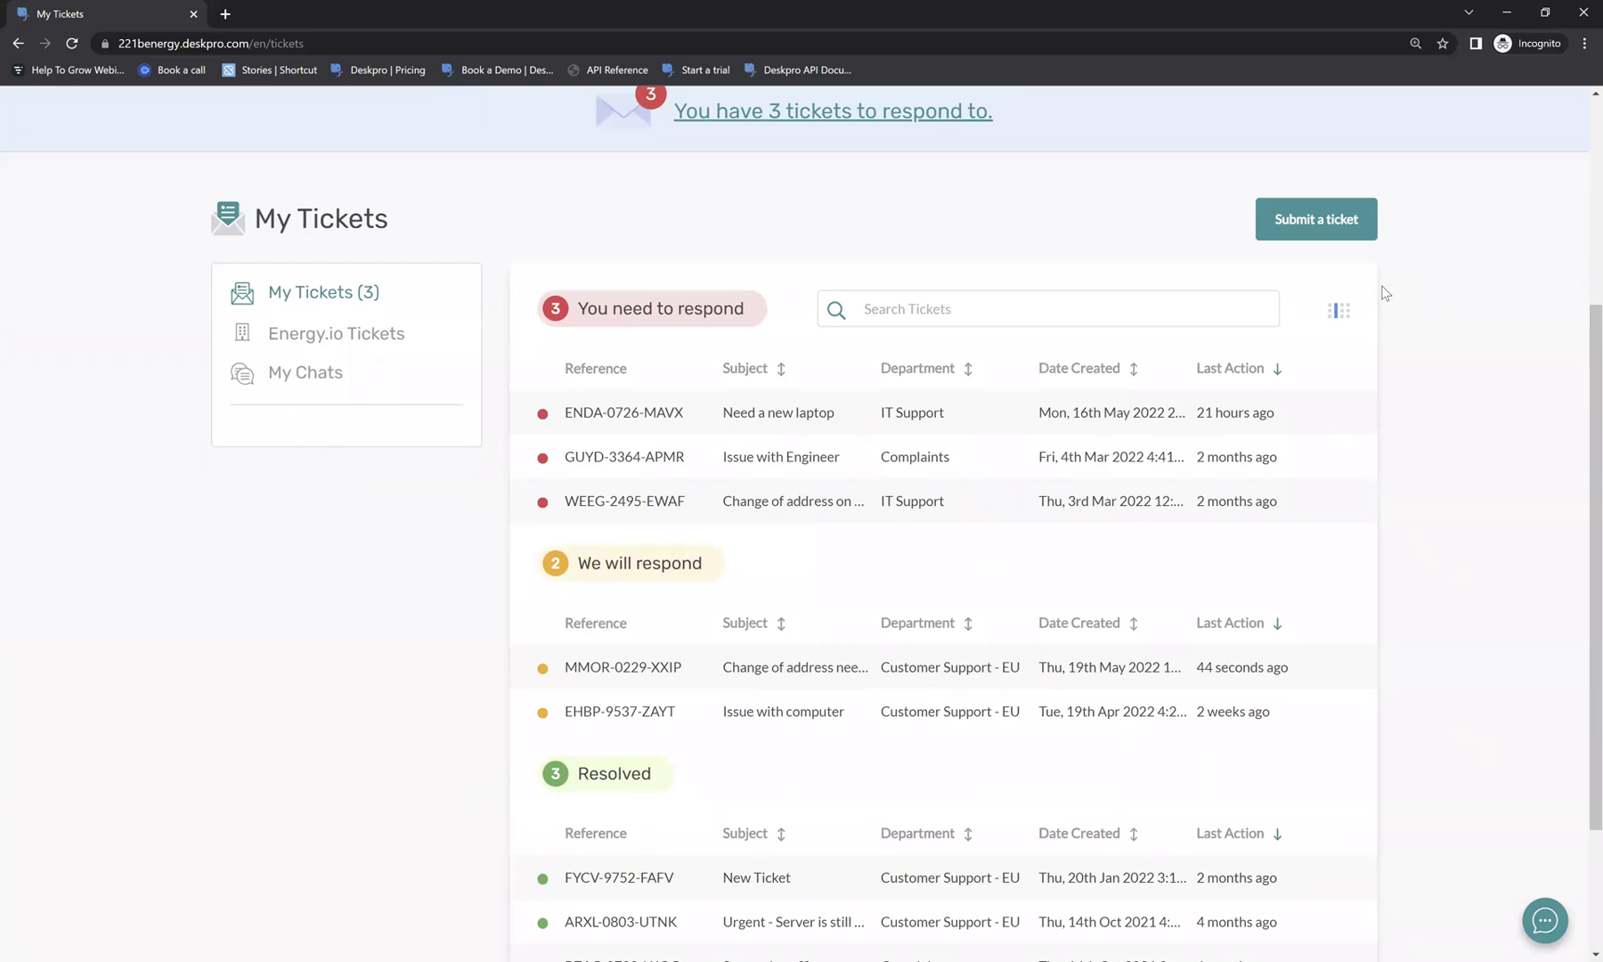
{"action": "scroll", "coordinate": [1382, 292], "scroll_direction": "down", "scroll_amount": 1}
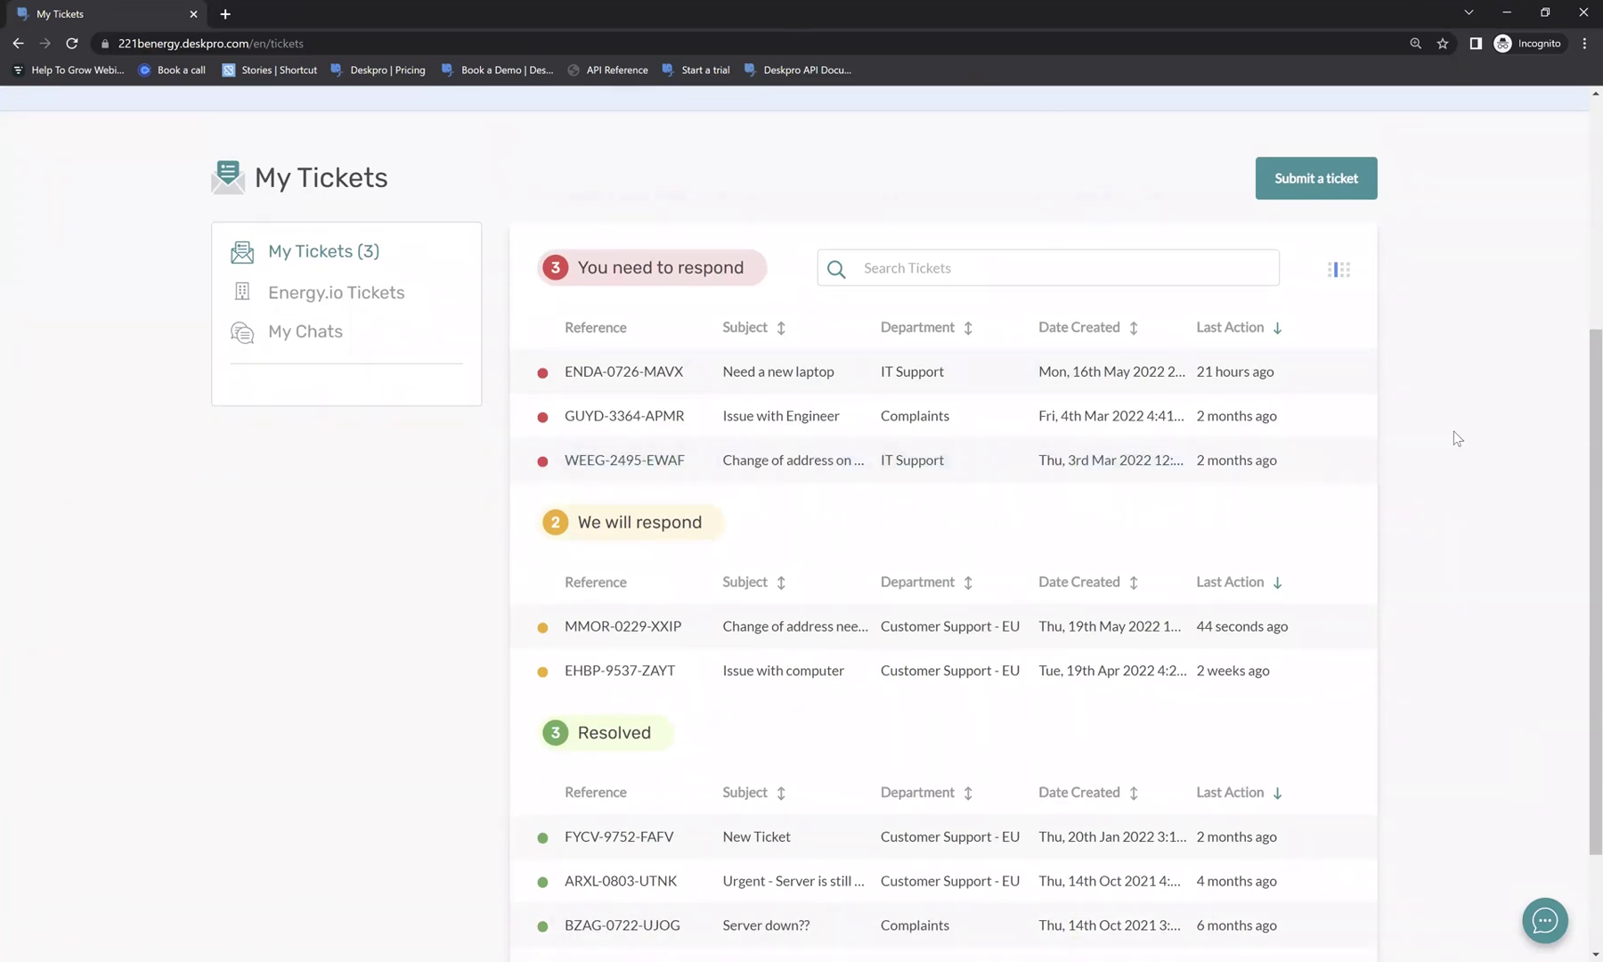
{"action": "scroll", "coordinate": [1454, 425], "scroll_direction": "down", "scroll_amount": 2}
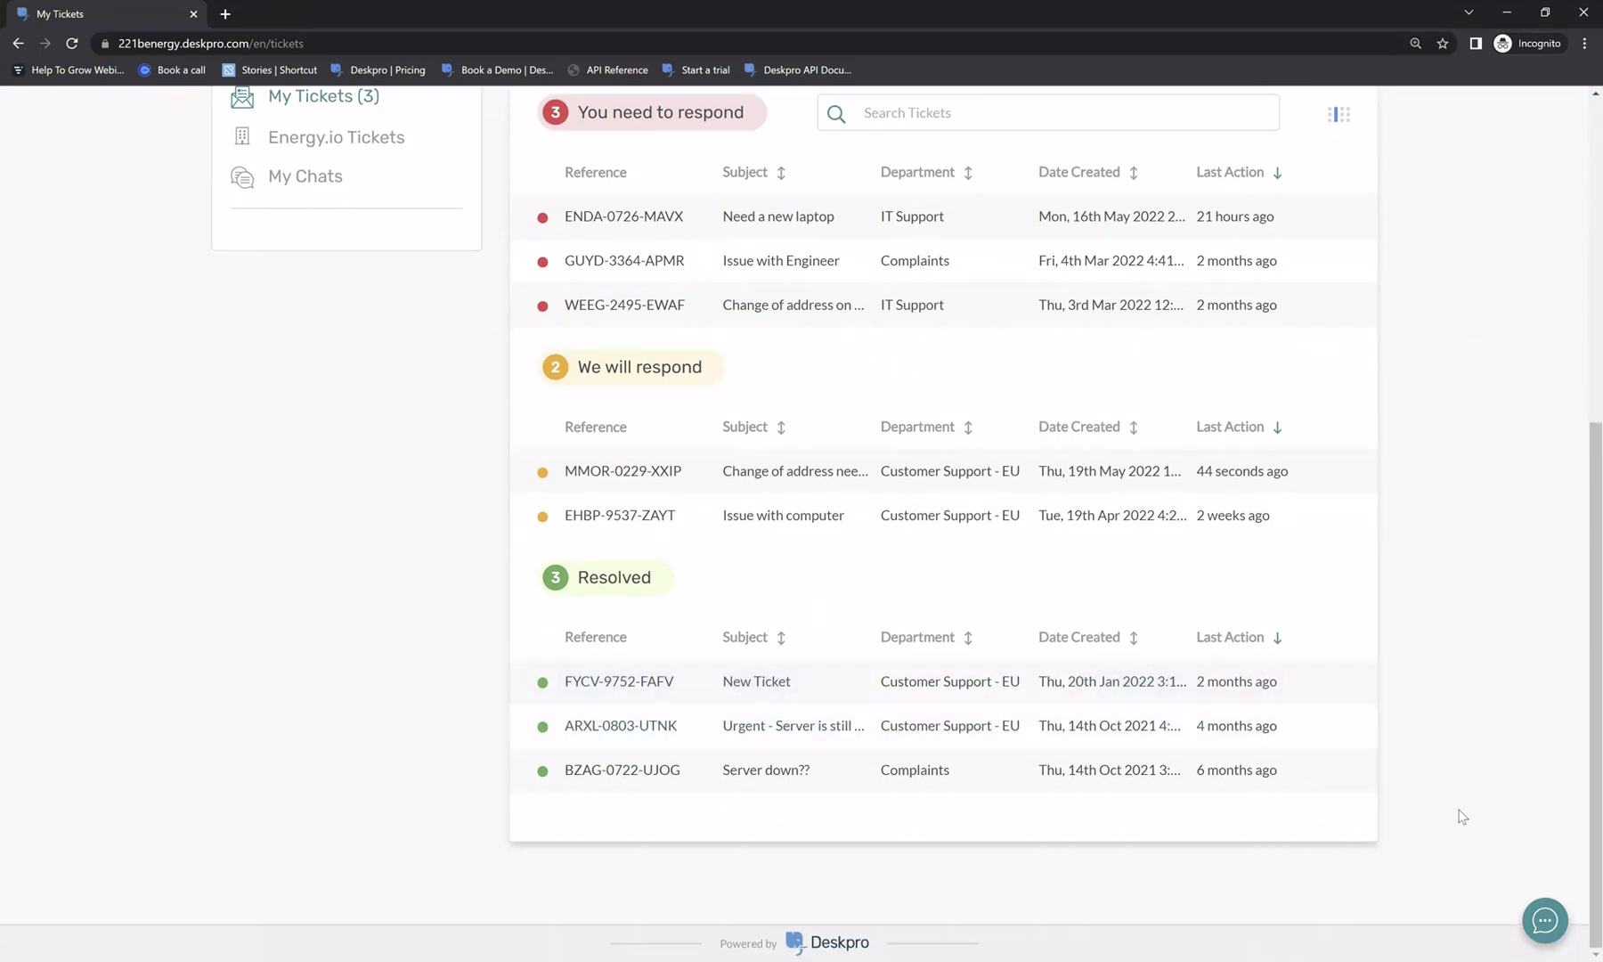
{"action": "scroll", "coordinate": [584, 647], "scroll_direction": "up", "scroll_amount": 2}
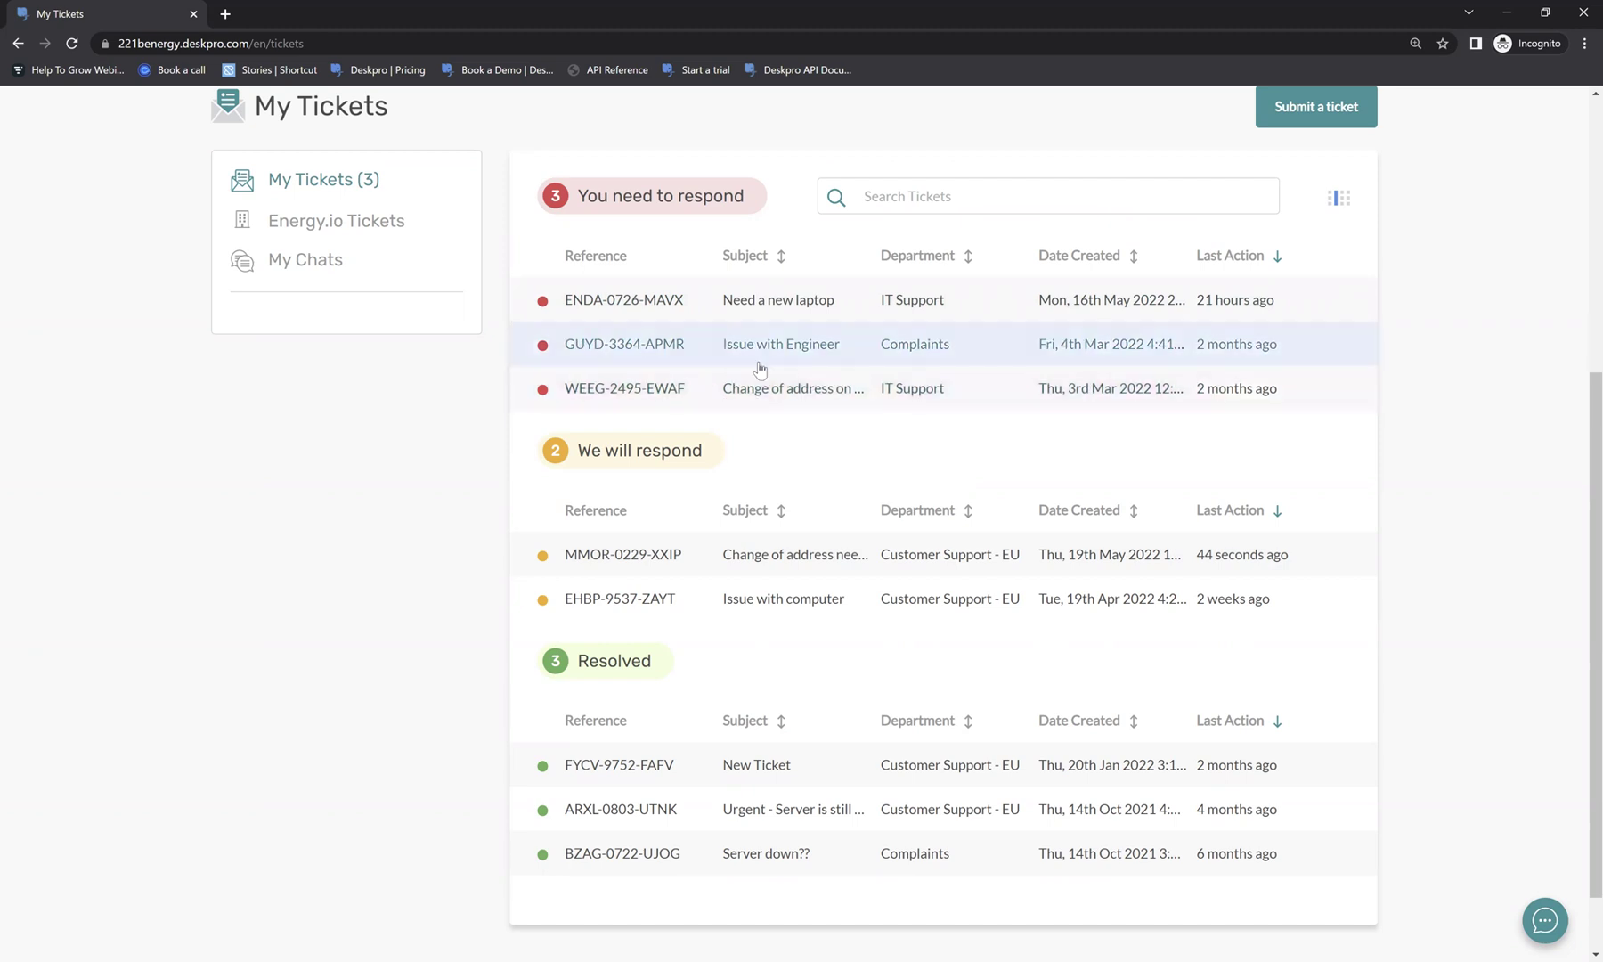
Open the 'Need a new laptop' ticket ENDA-0726-MAVX and read through its messages.
{"action": "left_click", "coordinate": [675, 316]}
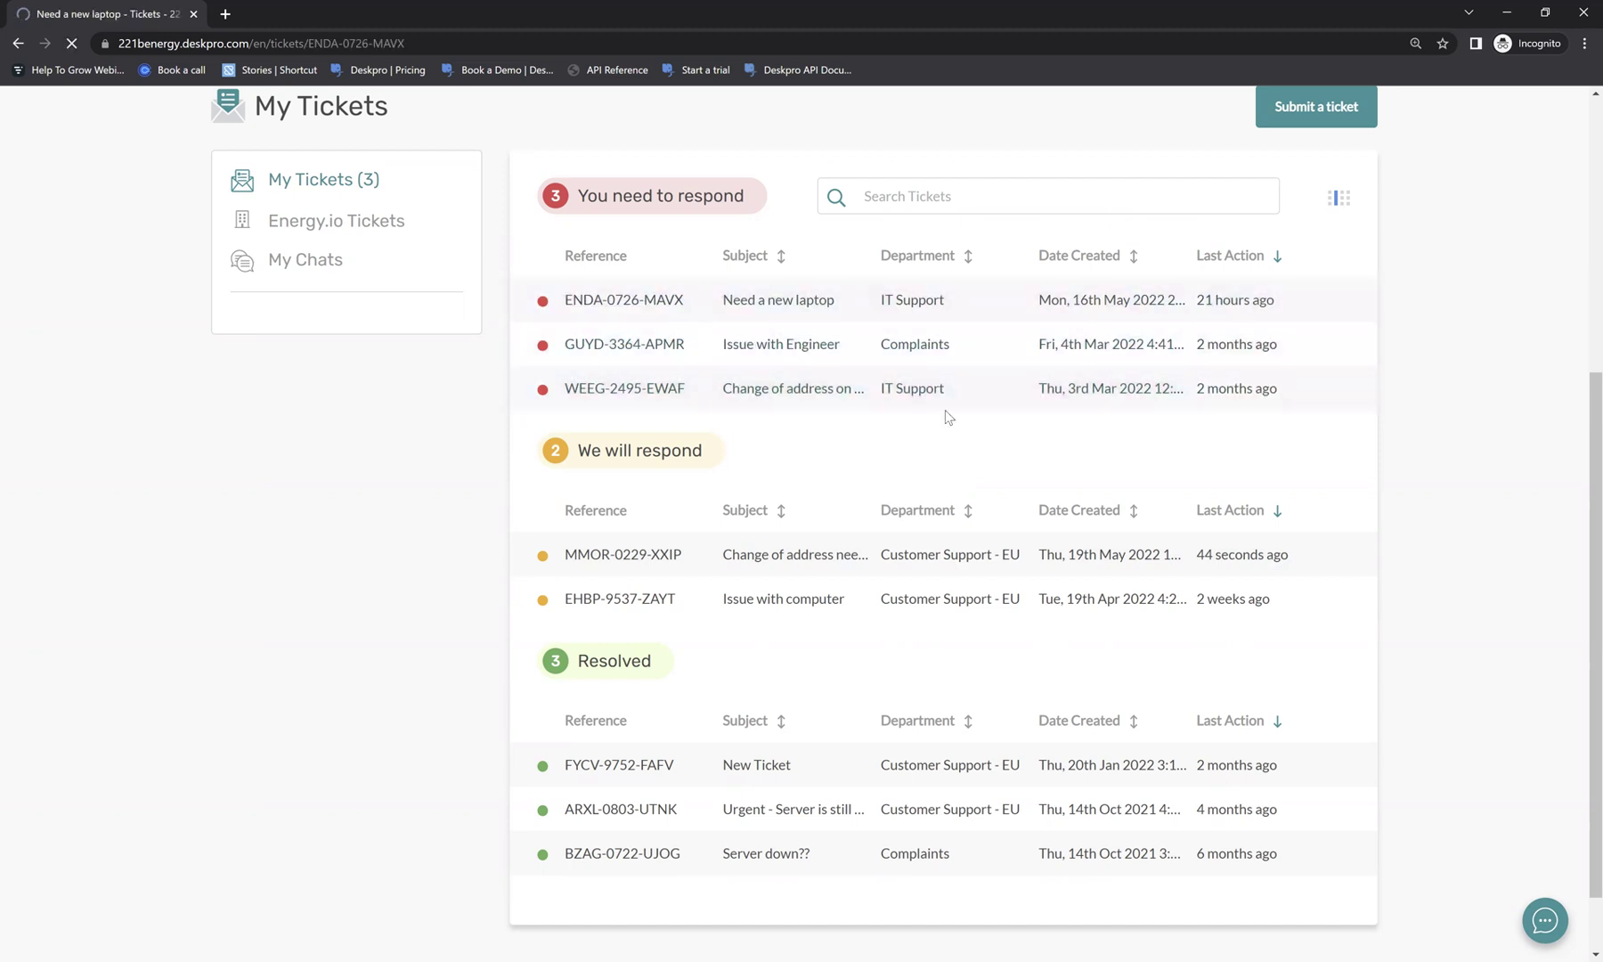
{"action": "scroll", "coordinate": [740, 307], "scroll_direction": "down", "scroll_amount": 4}
{"action": "left_click_drag", "start_coordinate": [302, 340], "coordinate": [463, 456]}
{"action": "left_click", "coordinate": [530, 442]}
{"action": "scroll", "coordinate": [534, 445], "scroll_direction": "down", "scroll_amount": 1}
{"action": "left_click_drag", "start_coordinate": [289, 511], "coordinate": [532, 668]}
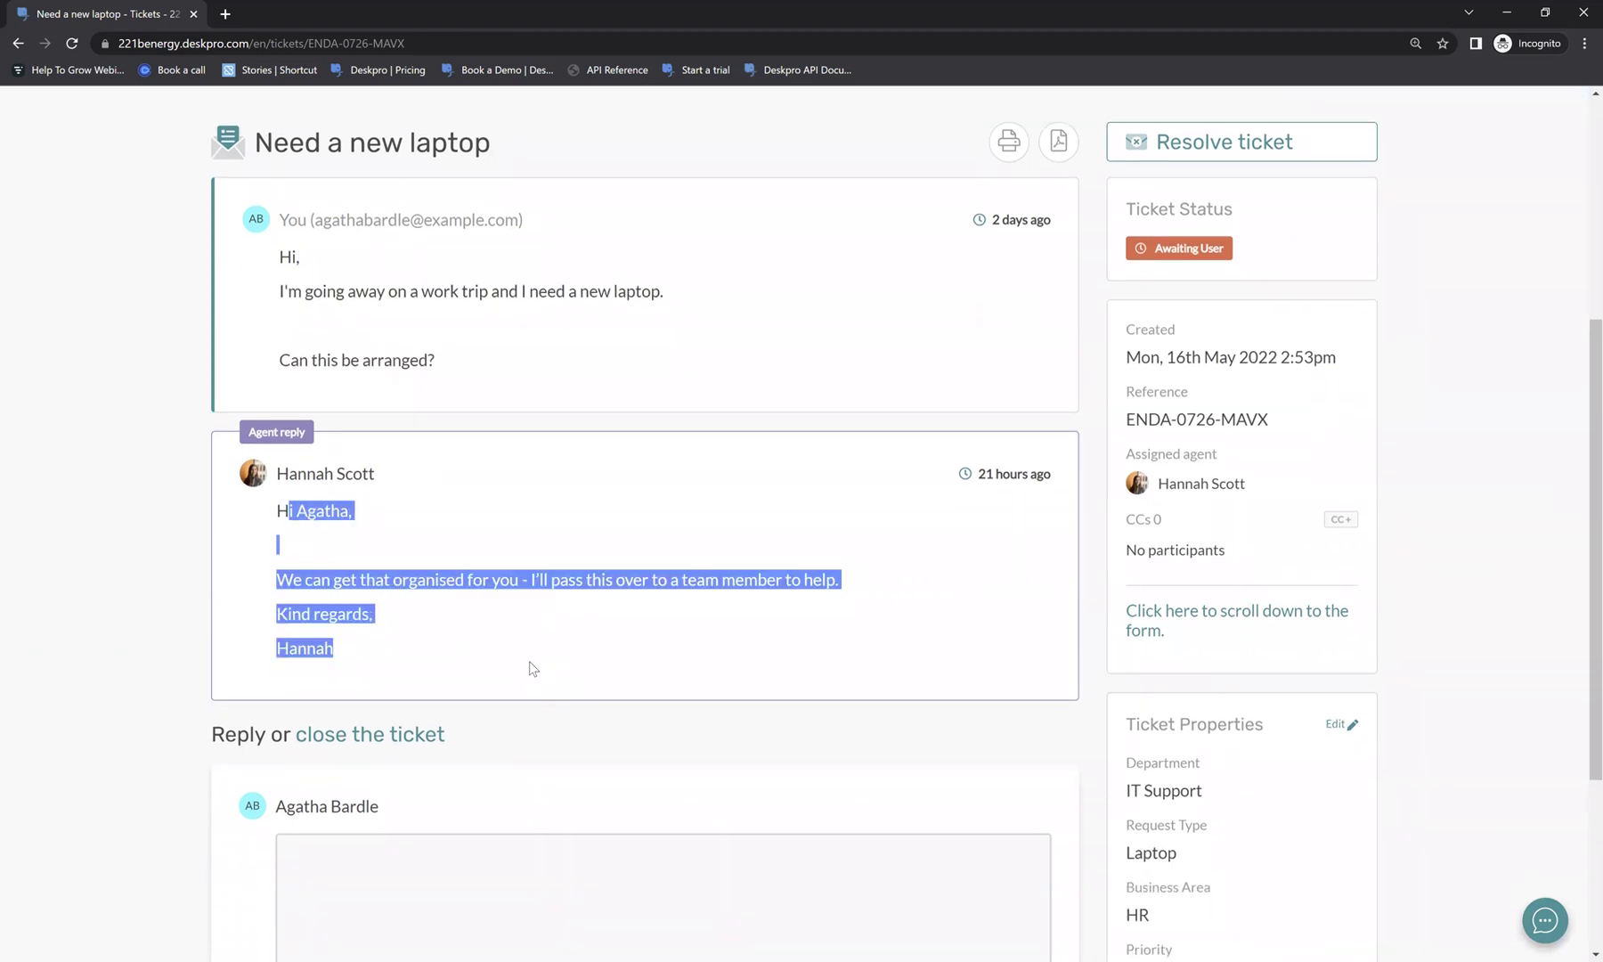
{"action": "left_click", "coordinate": [533, 668]}
{"action": "scroll", "coordinate": [598, 508], "scroll_direction": "down", "scroll_amount": 3}
Reply to the agent with 'Thanks! Looking forward to hearing back!'.
{"action": "left_click", "coordinate": [572, 630]}
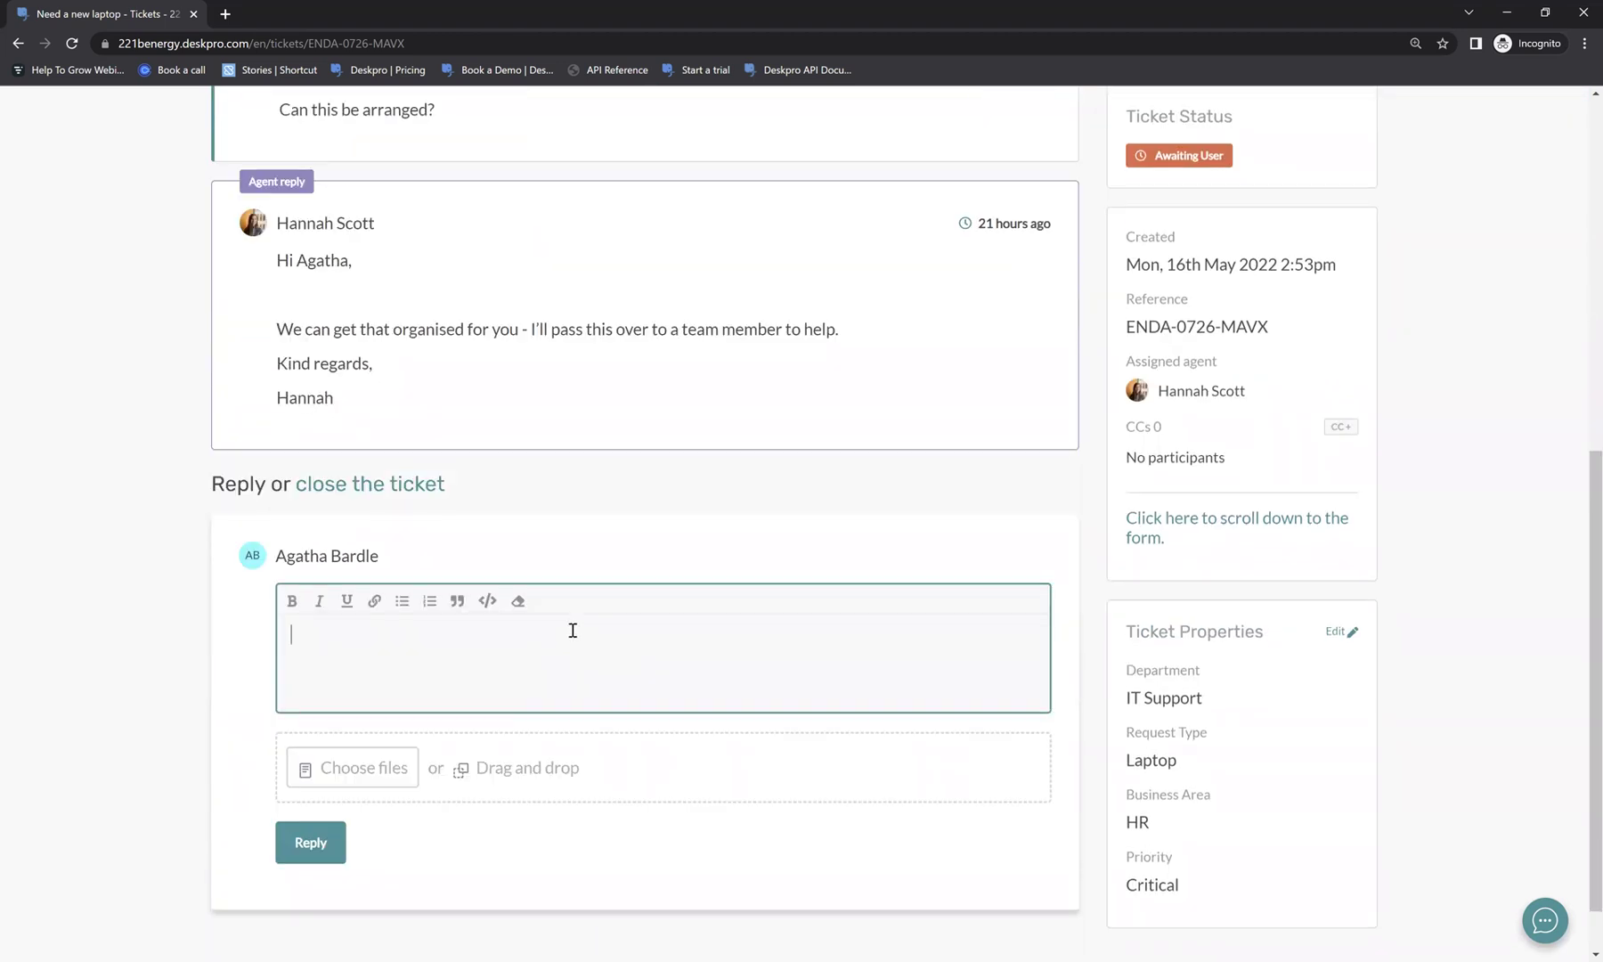
{"action": "type", "text": "Thank you"}
{"action": "key", "text": "BackSpace"}
{"action": "key", "text": "BackSpace"}
{"action": "key", "text": "BackSpace"}
{"action": "key", "text": "BackSpace"}
{"action": "type", "text": "s! Looking forward to hearing "}
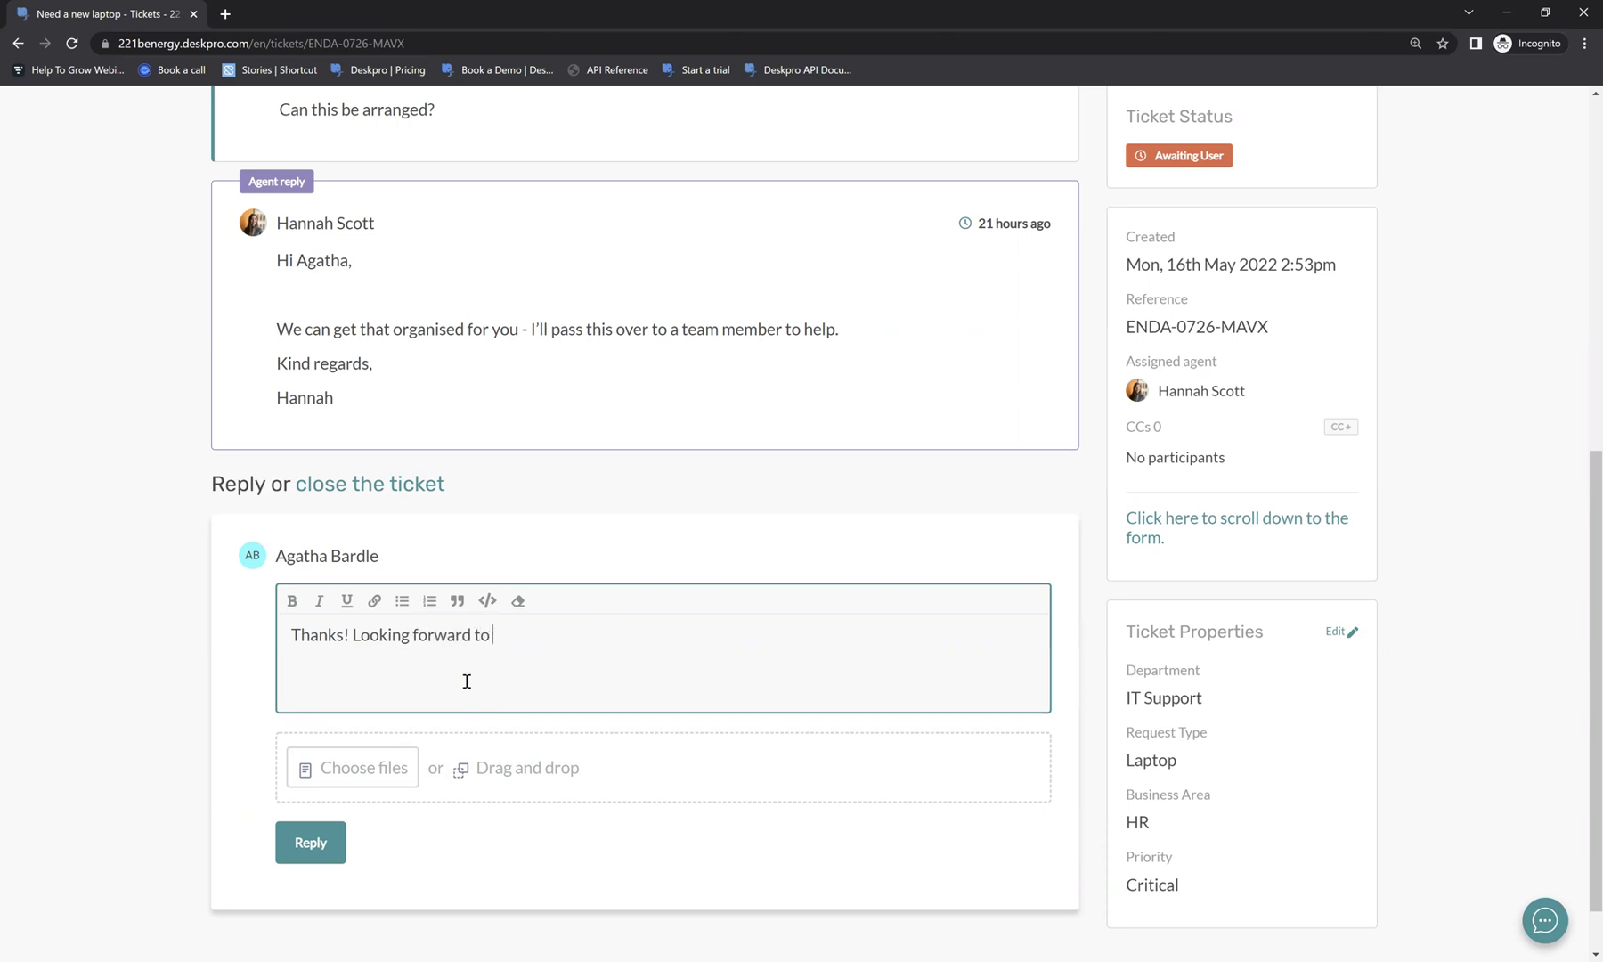
{"action": "type", "text": "back!"}
{"action": "left_click", "coordinate": [294, 850]}
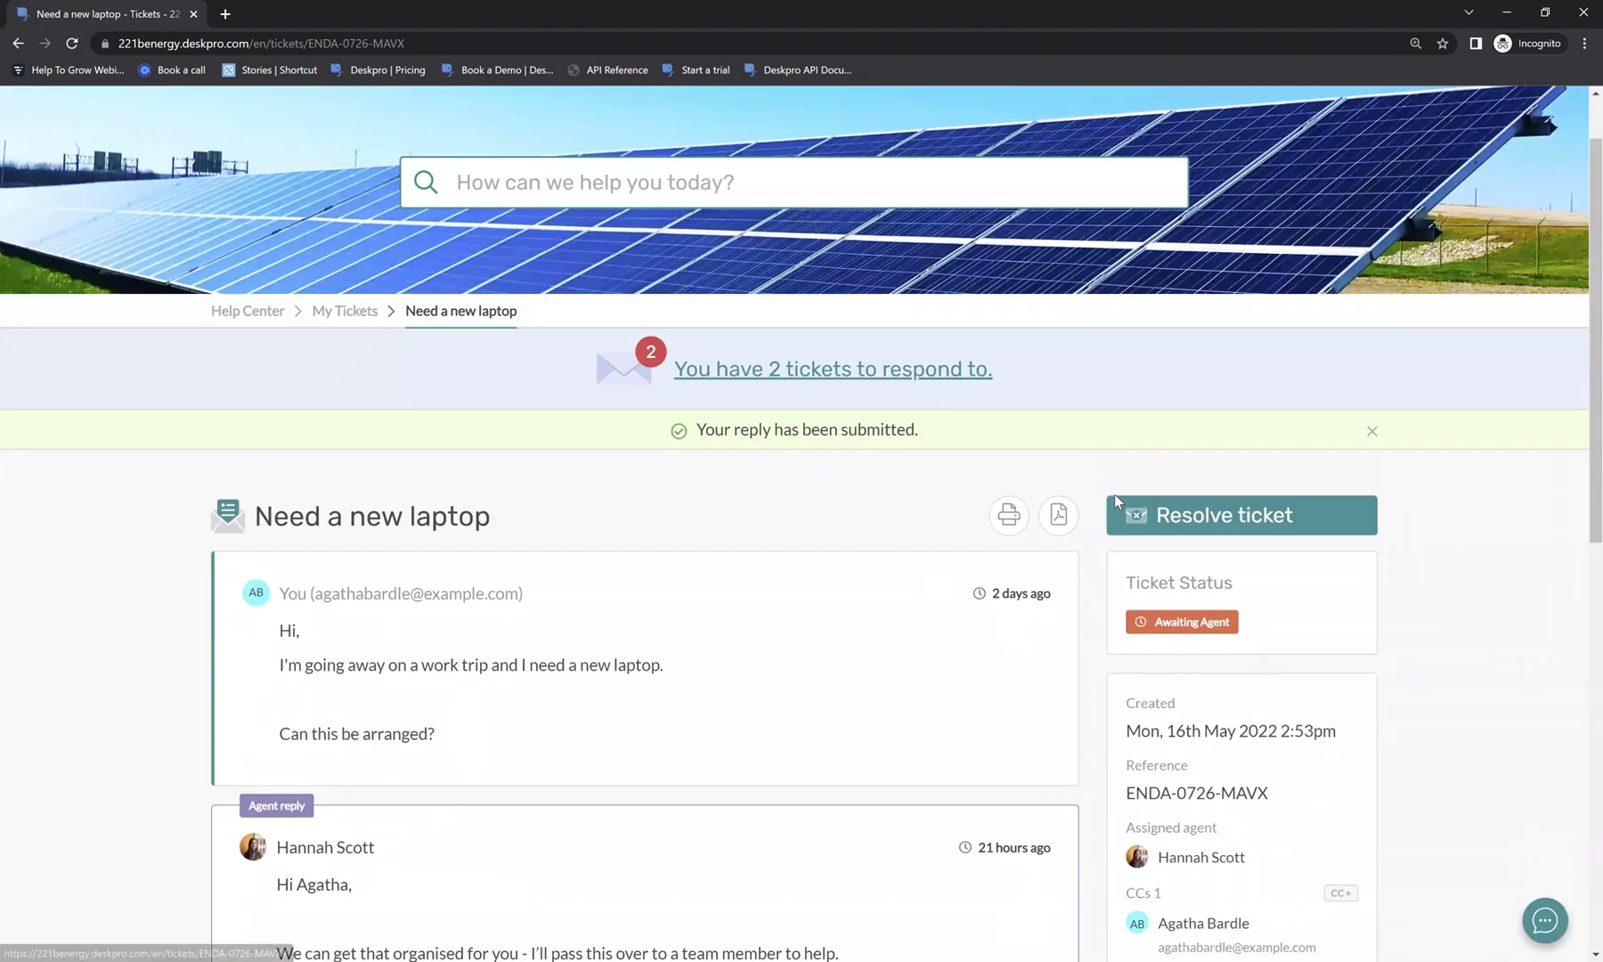
Resolve the 'Need a new laptop' ticket and confirm Resolve my ticket.
{"action": "left_click", "coordinate": [1185, 520]}
{"action": "left_click", "coordinate": [484, 572]}
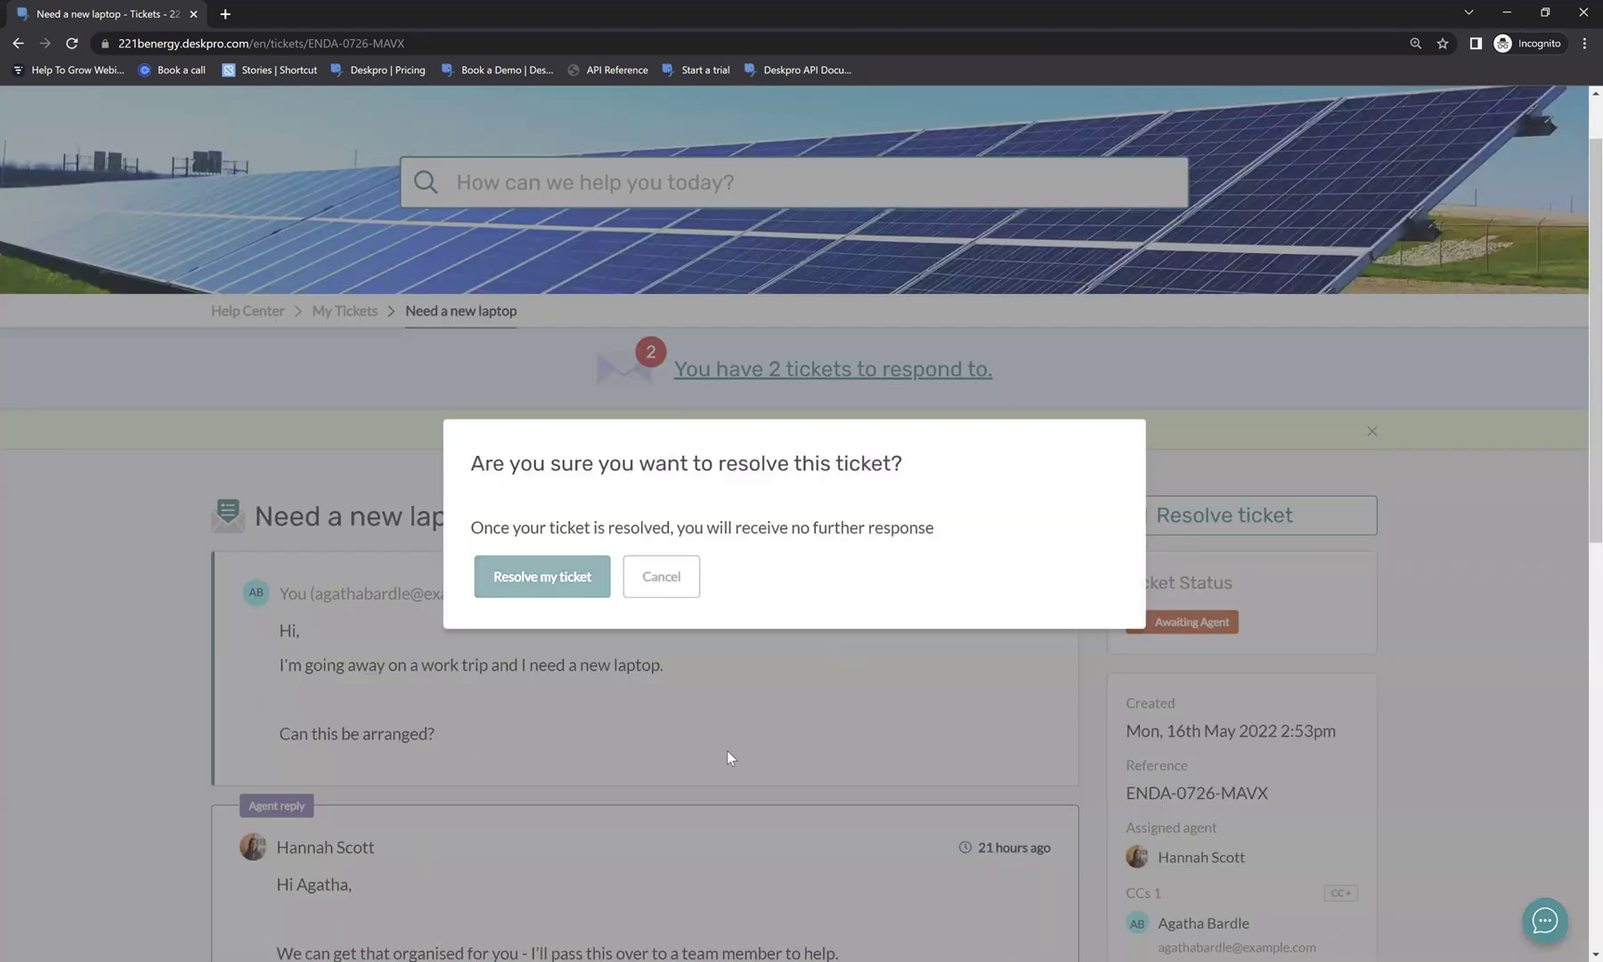
{"action": "left_click_drag", "start_coordinate": [473, 340], "coordinate": [750, 355]}
{"action": "left_click", "coordinate": [627, 476]}
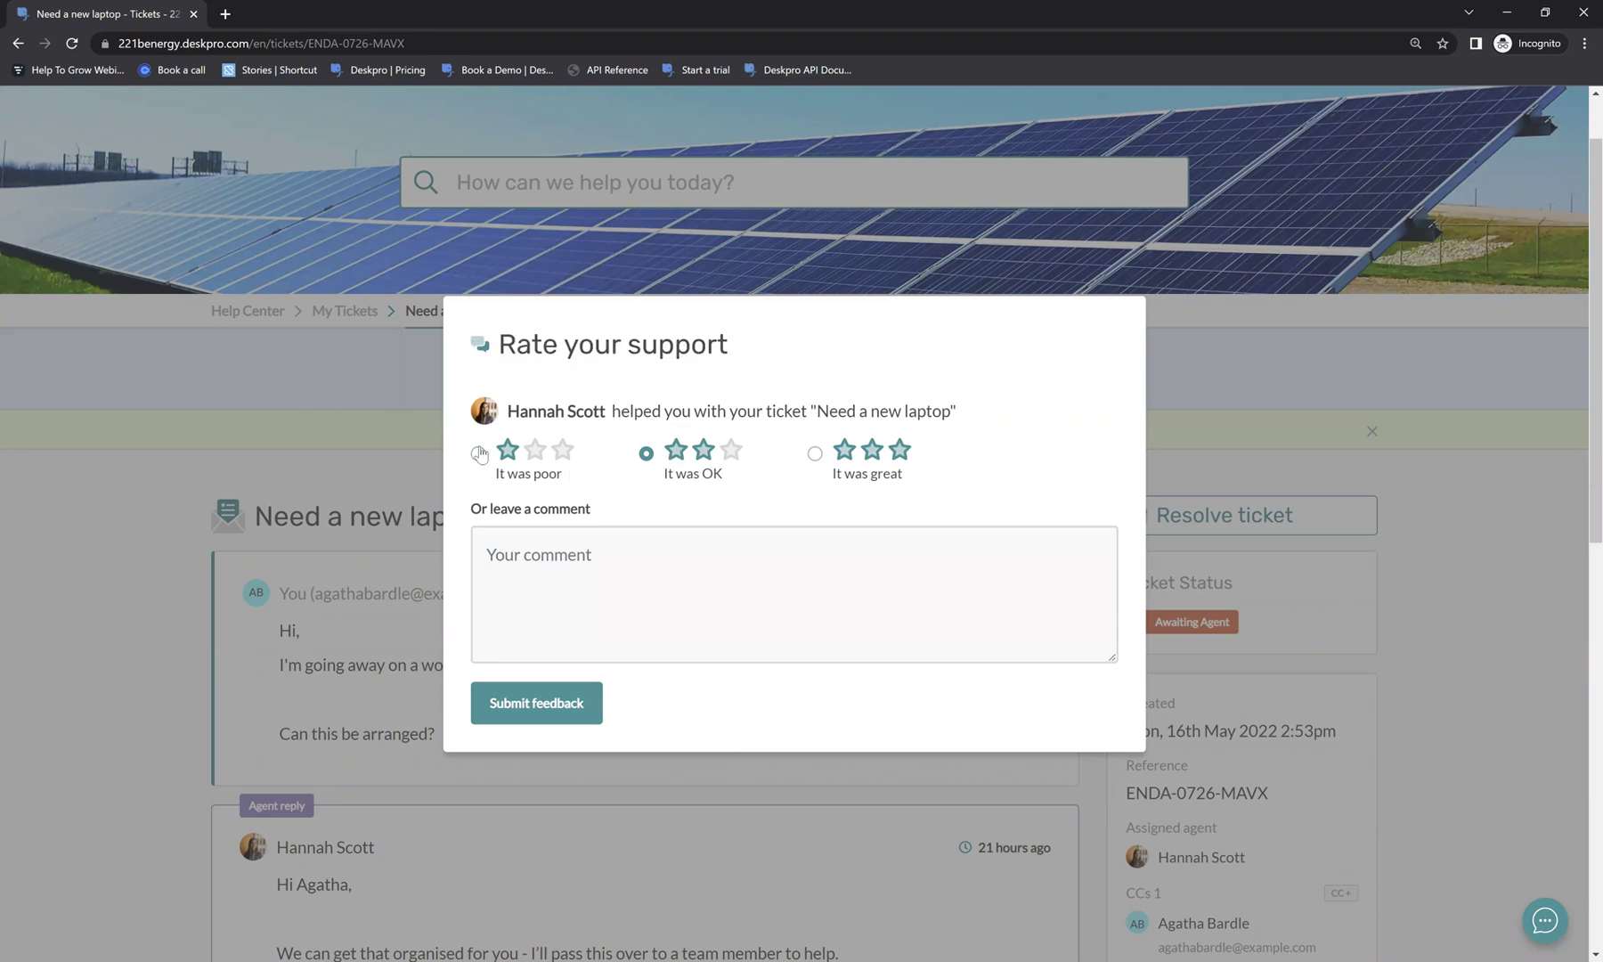
Rate the support 'It was great' with the comment 'Great service!' and submit the feedback.
{"action": "left_click", "coordinate": [815, 454]}
{"action": "left_click", "coordinate": [760, 570]}
{"action": "type", "text": "Great service!"}
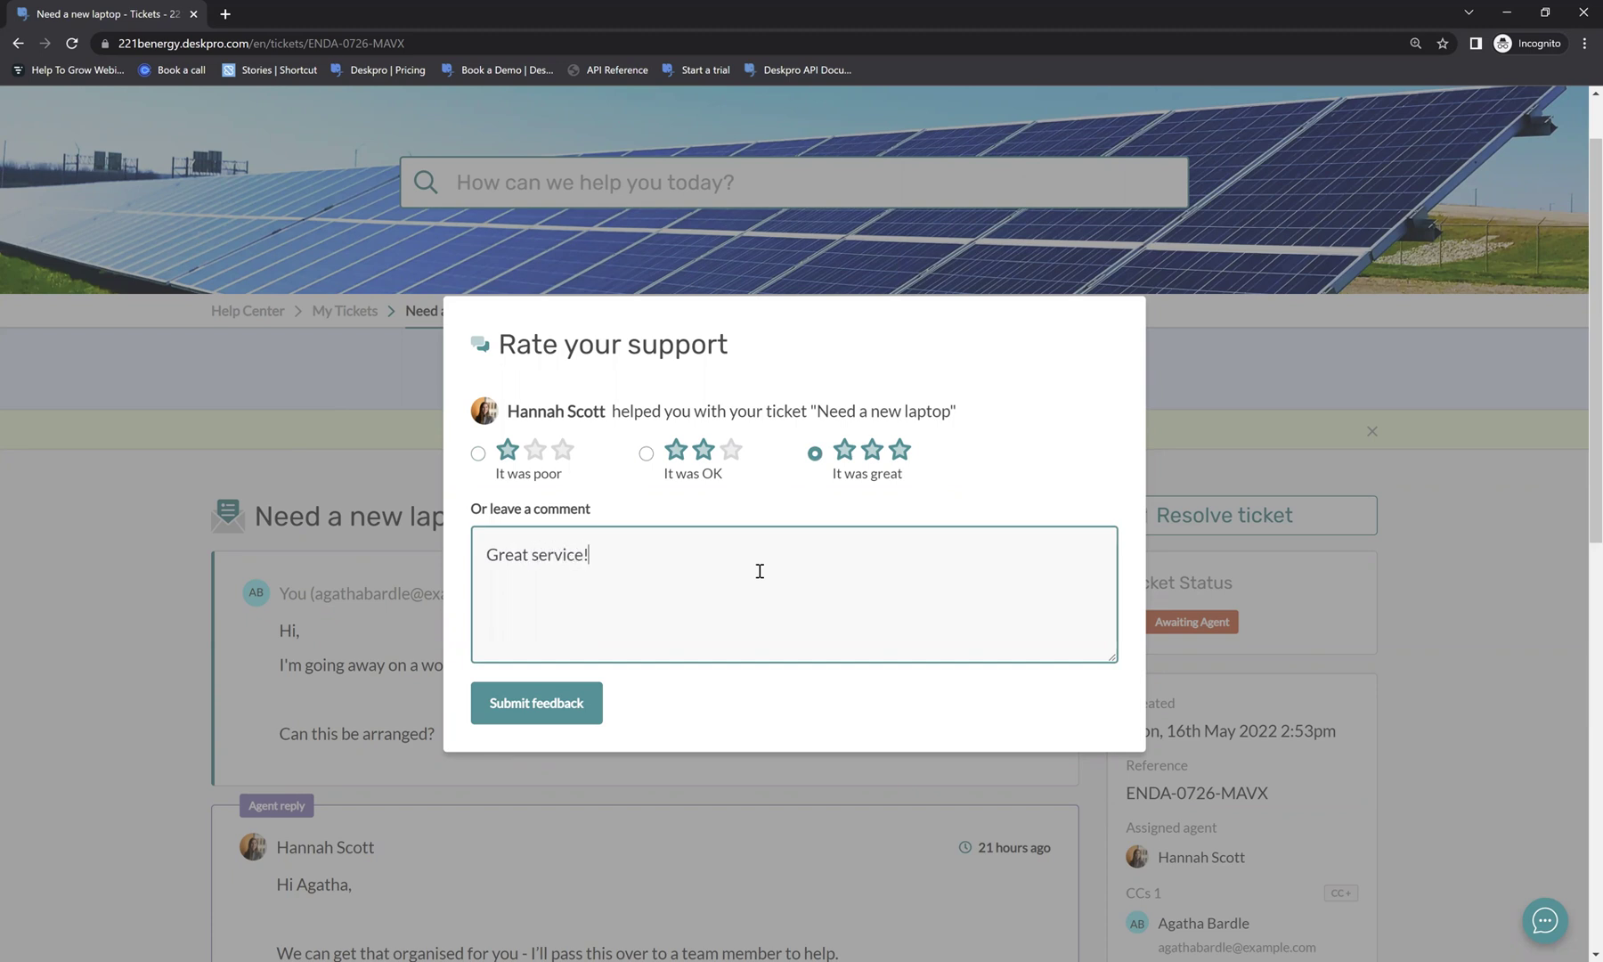
{"action": "left_click", "coordinate": [583, 712]}
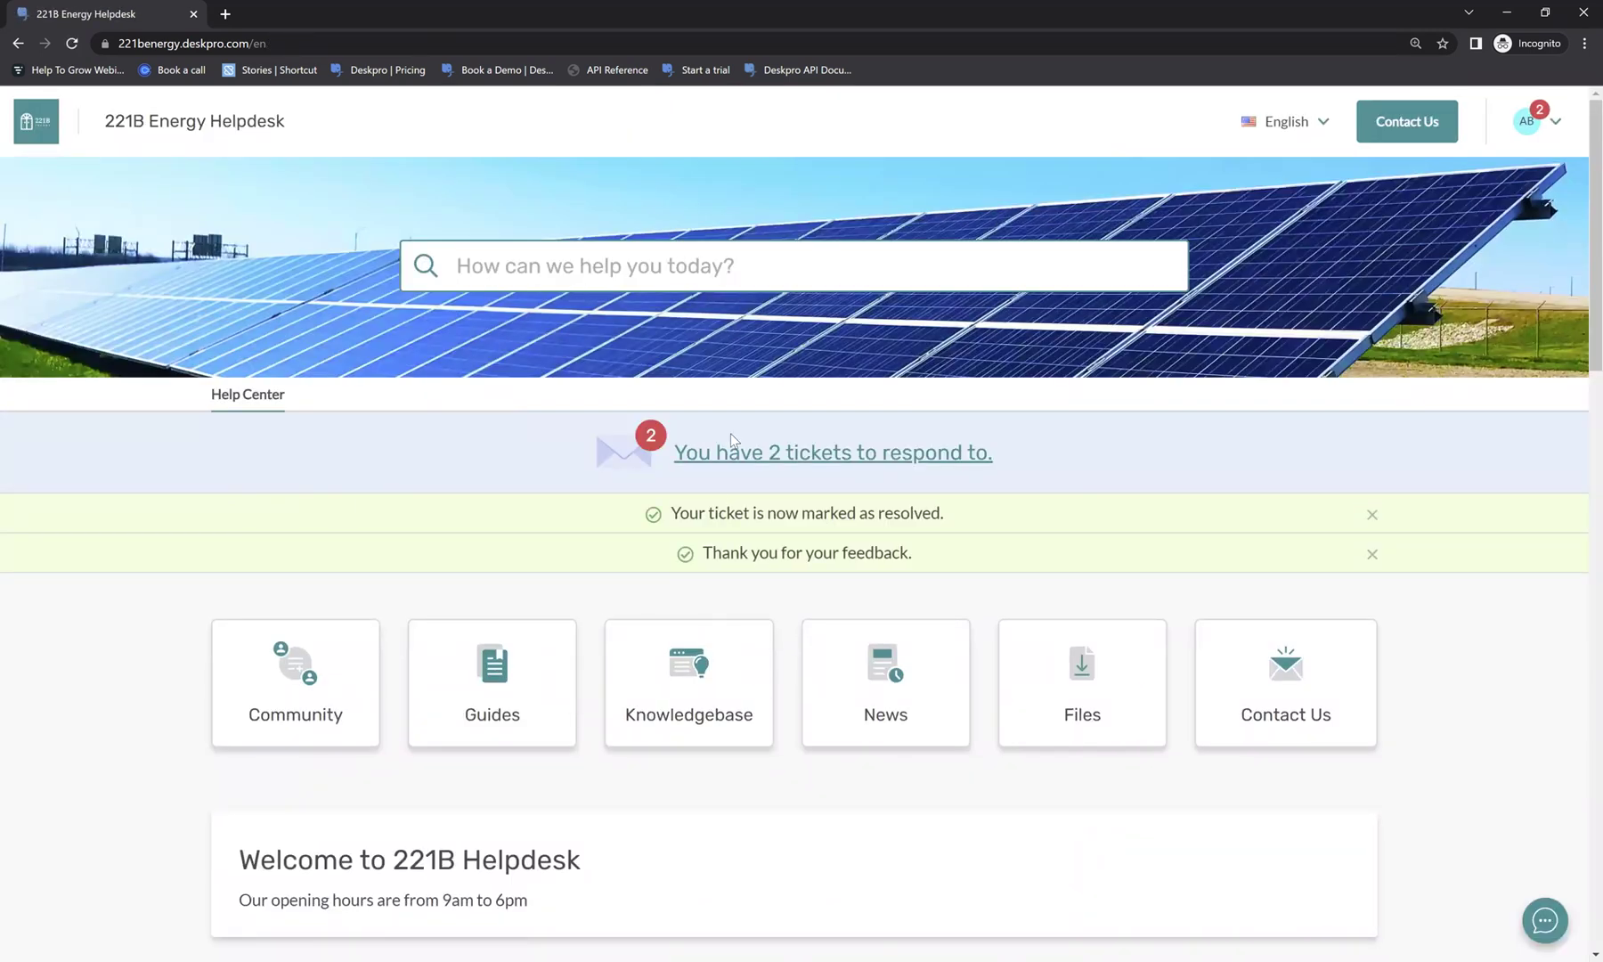
{"action": "left_click", "coordinate": [33, 133]}
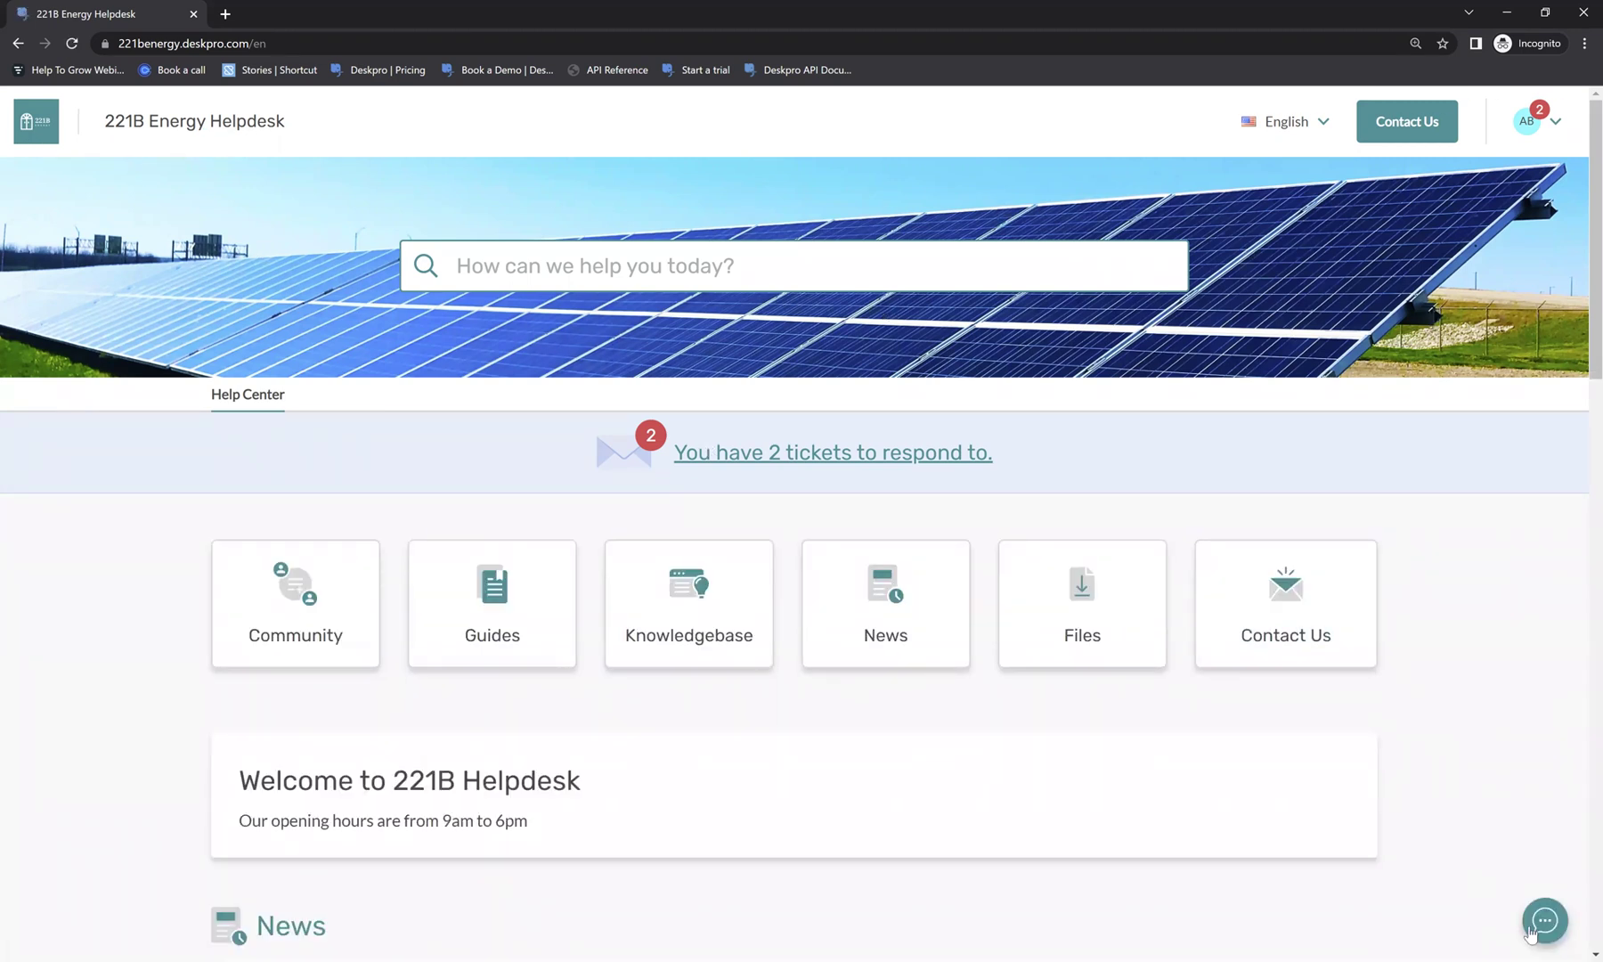
In the Get in Touch widget, search the knowledgebase for 'help', then clear the search.
{"action": "left_click", "coordinate": [1530, 932]}
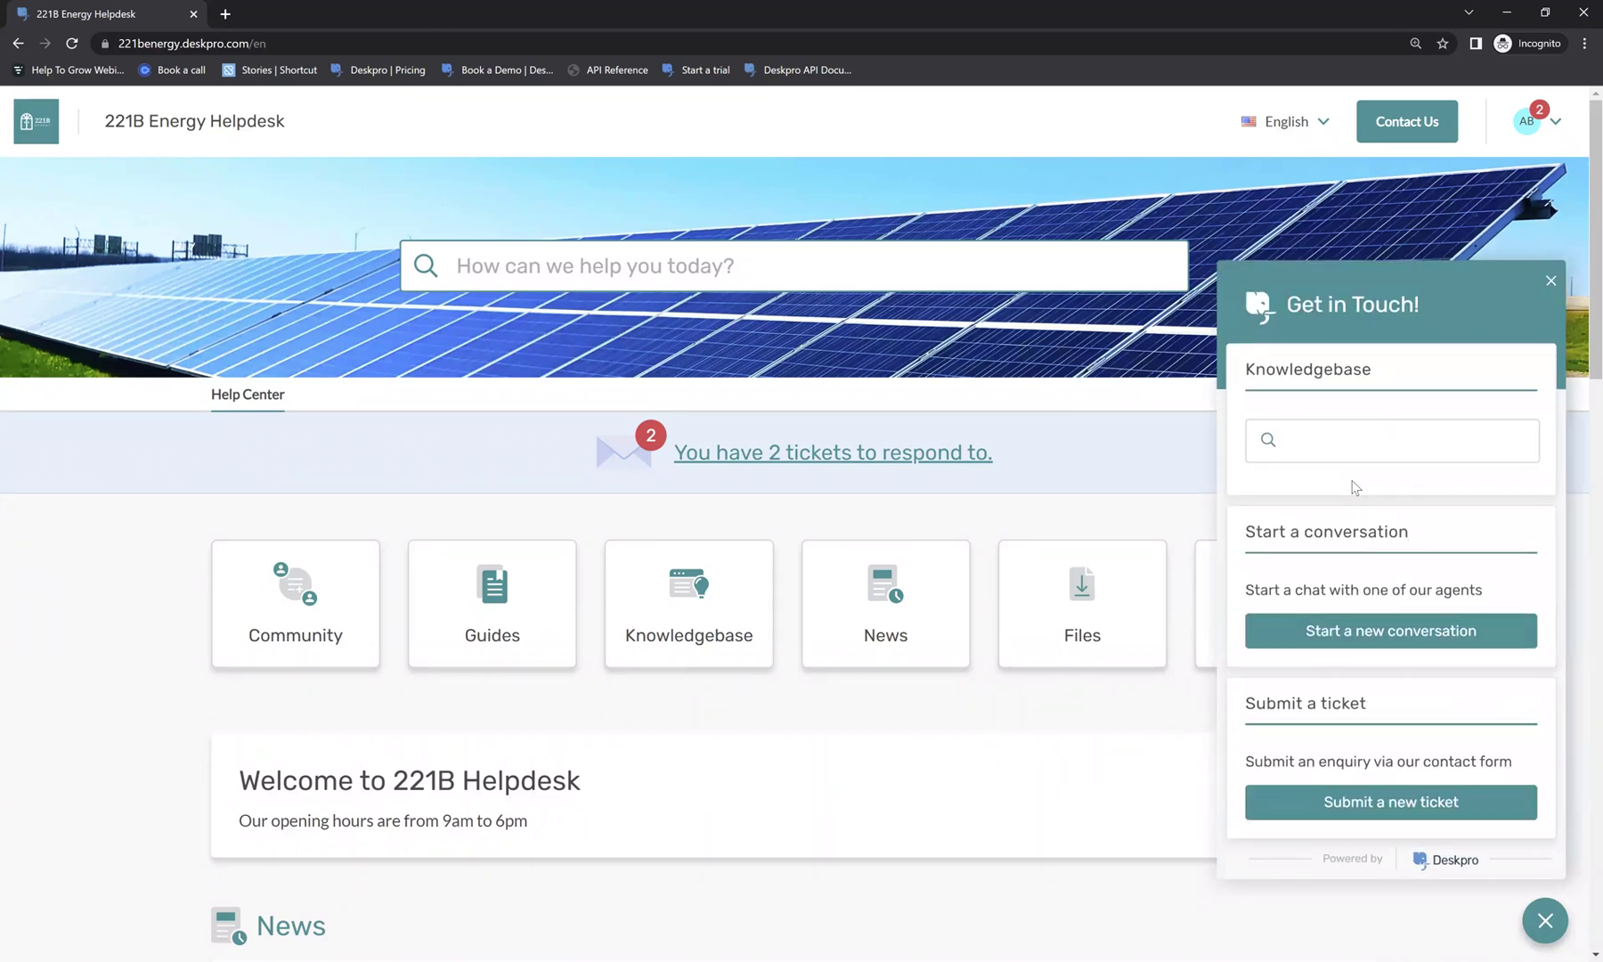
{"action": "left_click", "coordinate": [1342, 442]}
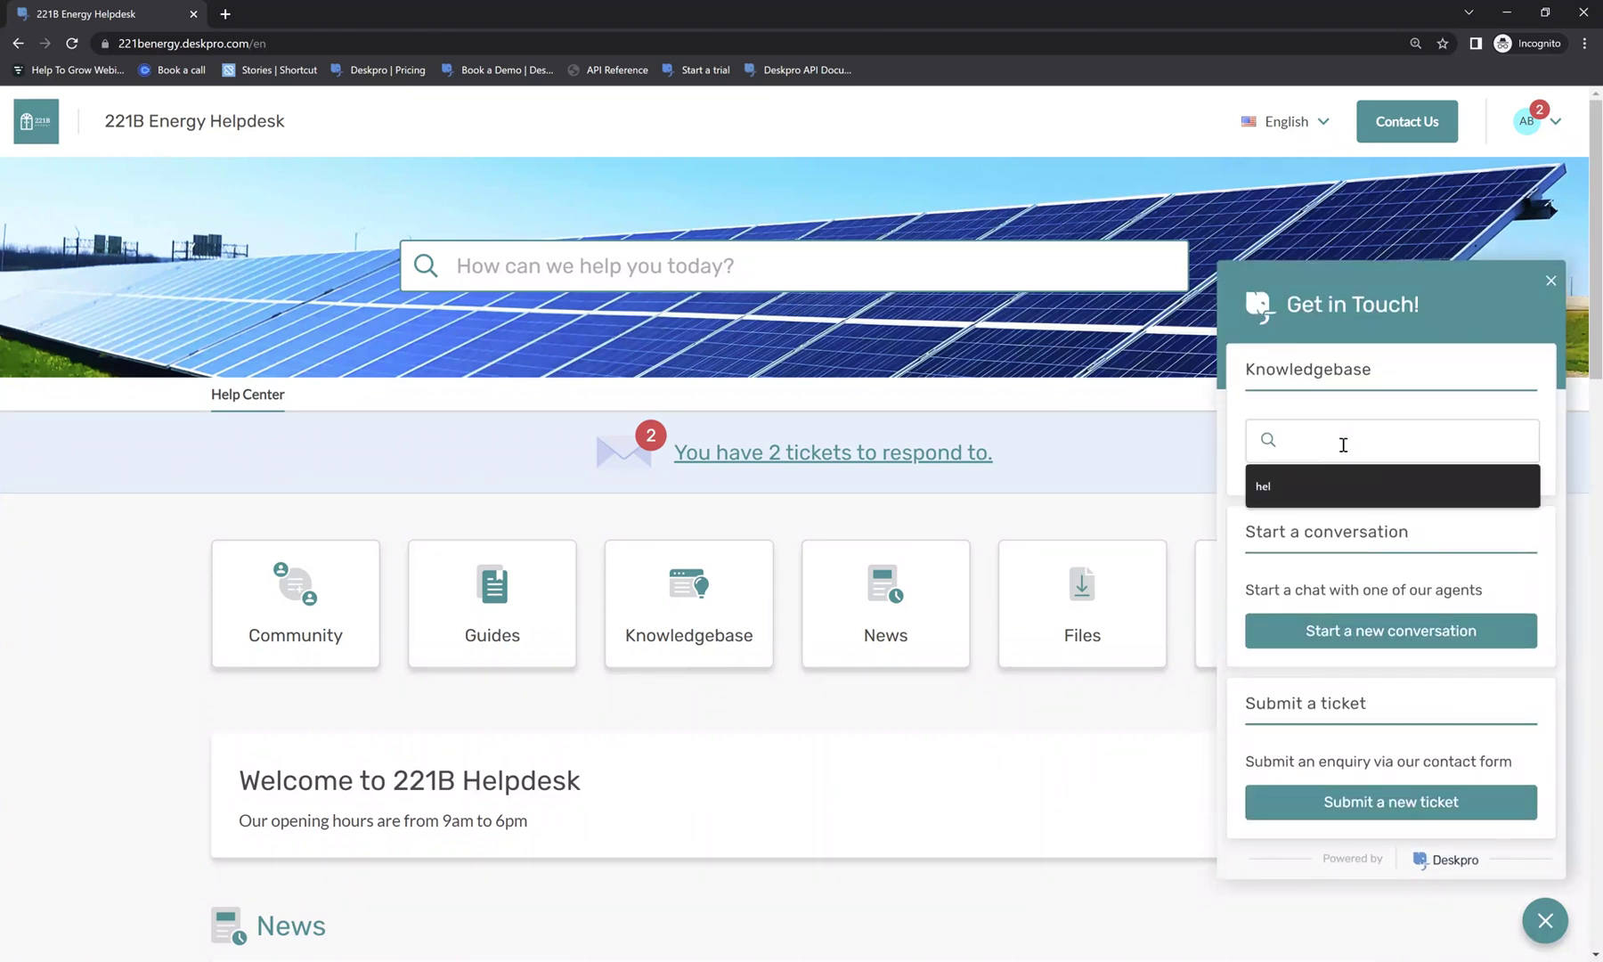
{"action": "left_click", "coordinate": [1399, 394]}
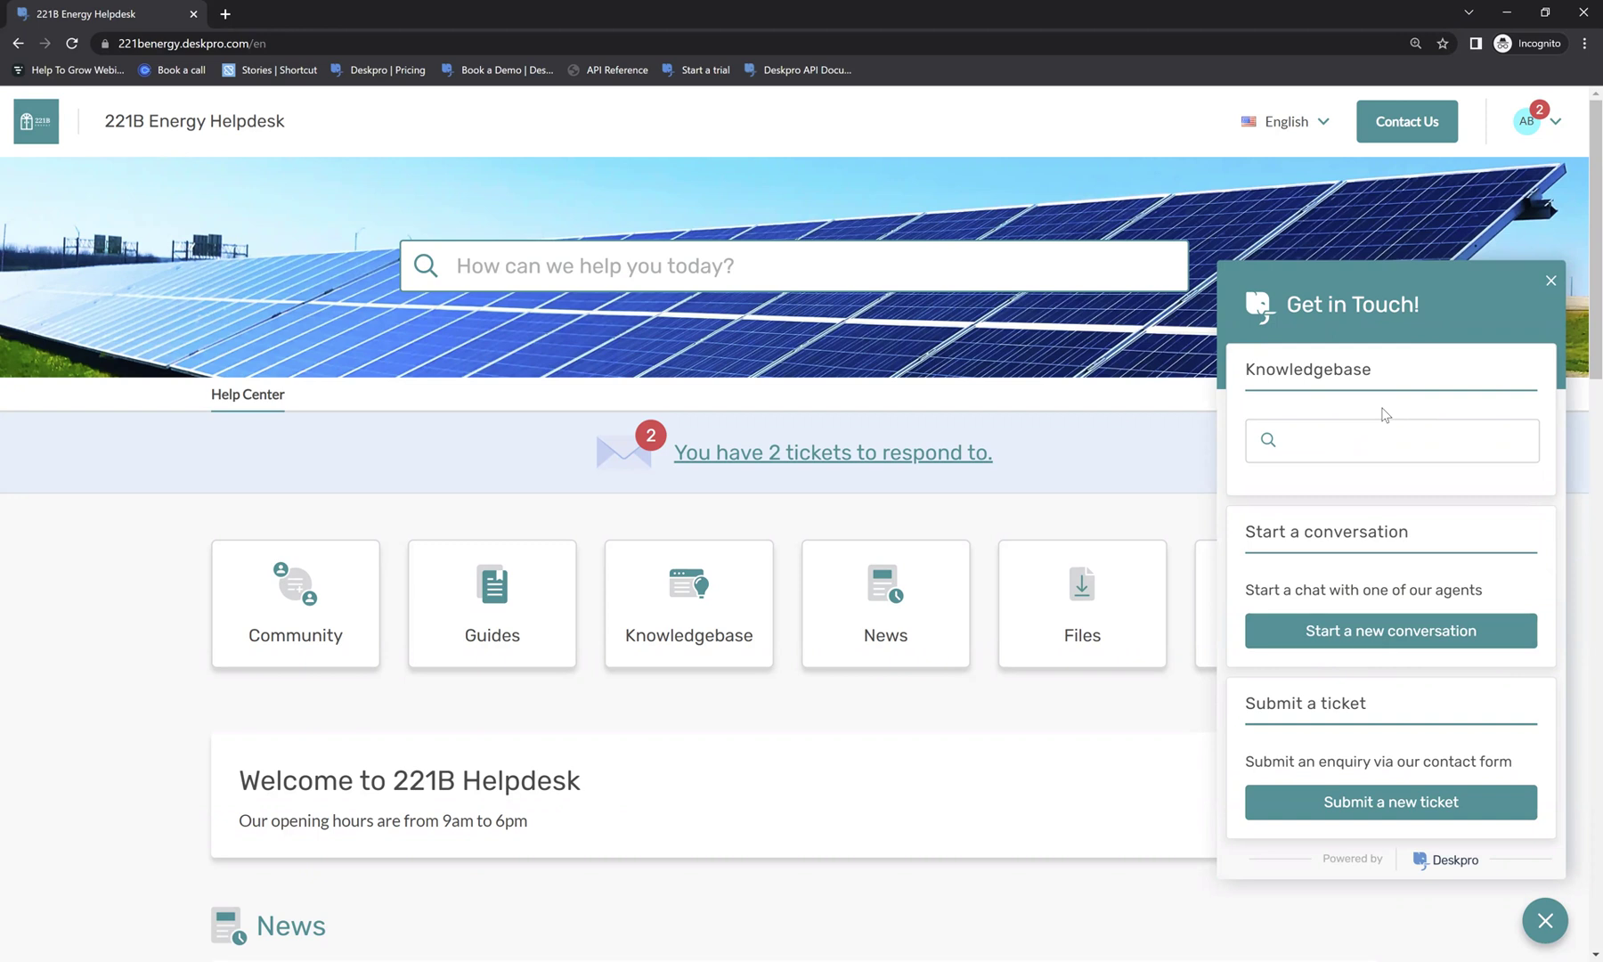
{"action": "left_click", "coordinate": [1387, 429]}
{"action": "type", "text": "help"}
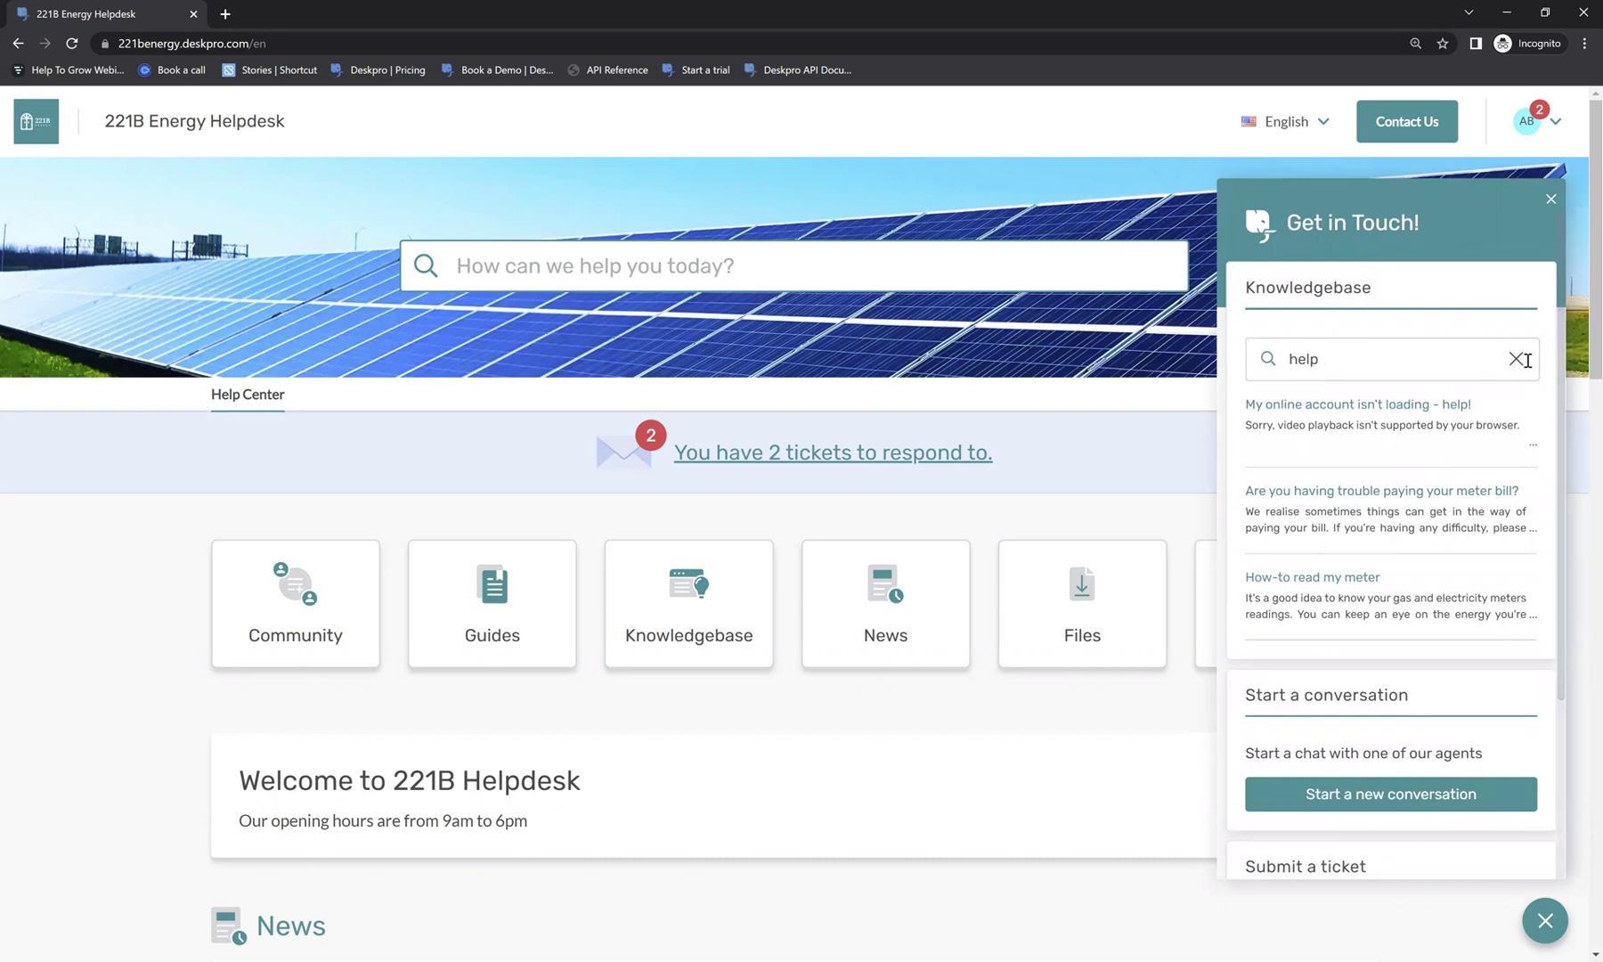
{"action": "left_click", "coordinate": [1521, 359]}
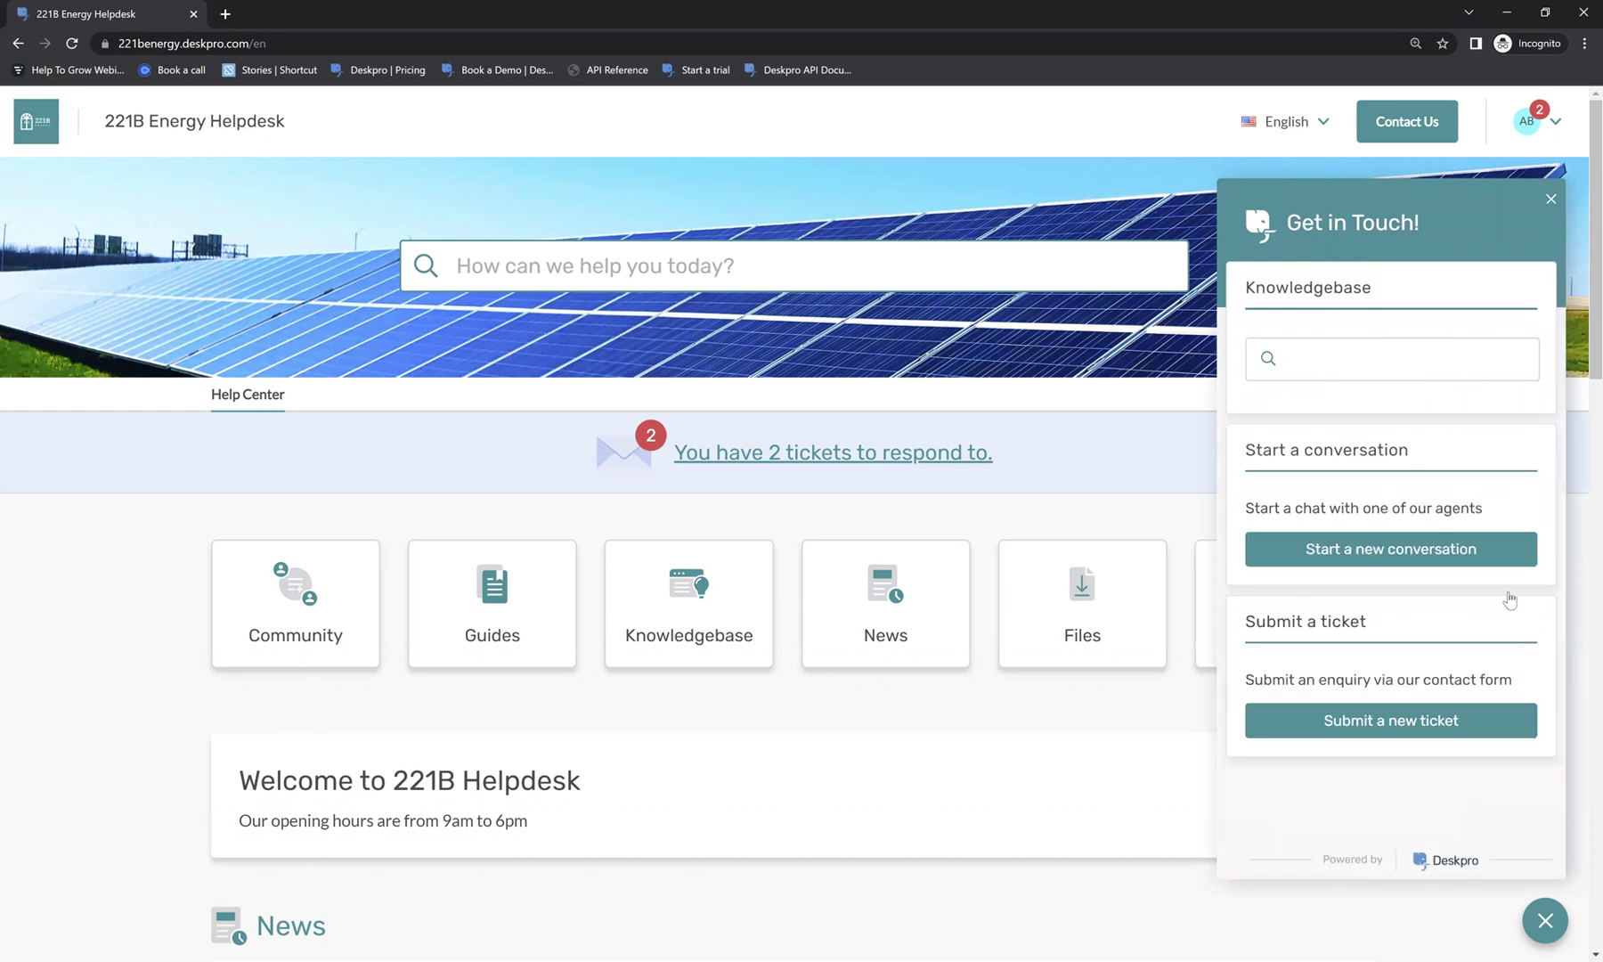
Look over the new ticket form, then return to the widget's main options.
{"action": "left_click", "coordinate": [1346, 719]}
{"action": "scroll", "coordinate": [1438, 525], "scroll_direction": "down", "scroll_amount": 2}
{"action": "scroll", "coordinate": [1436, 628], "scroll_direction": "up", "scroll_amount": 2}
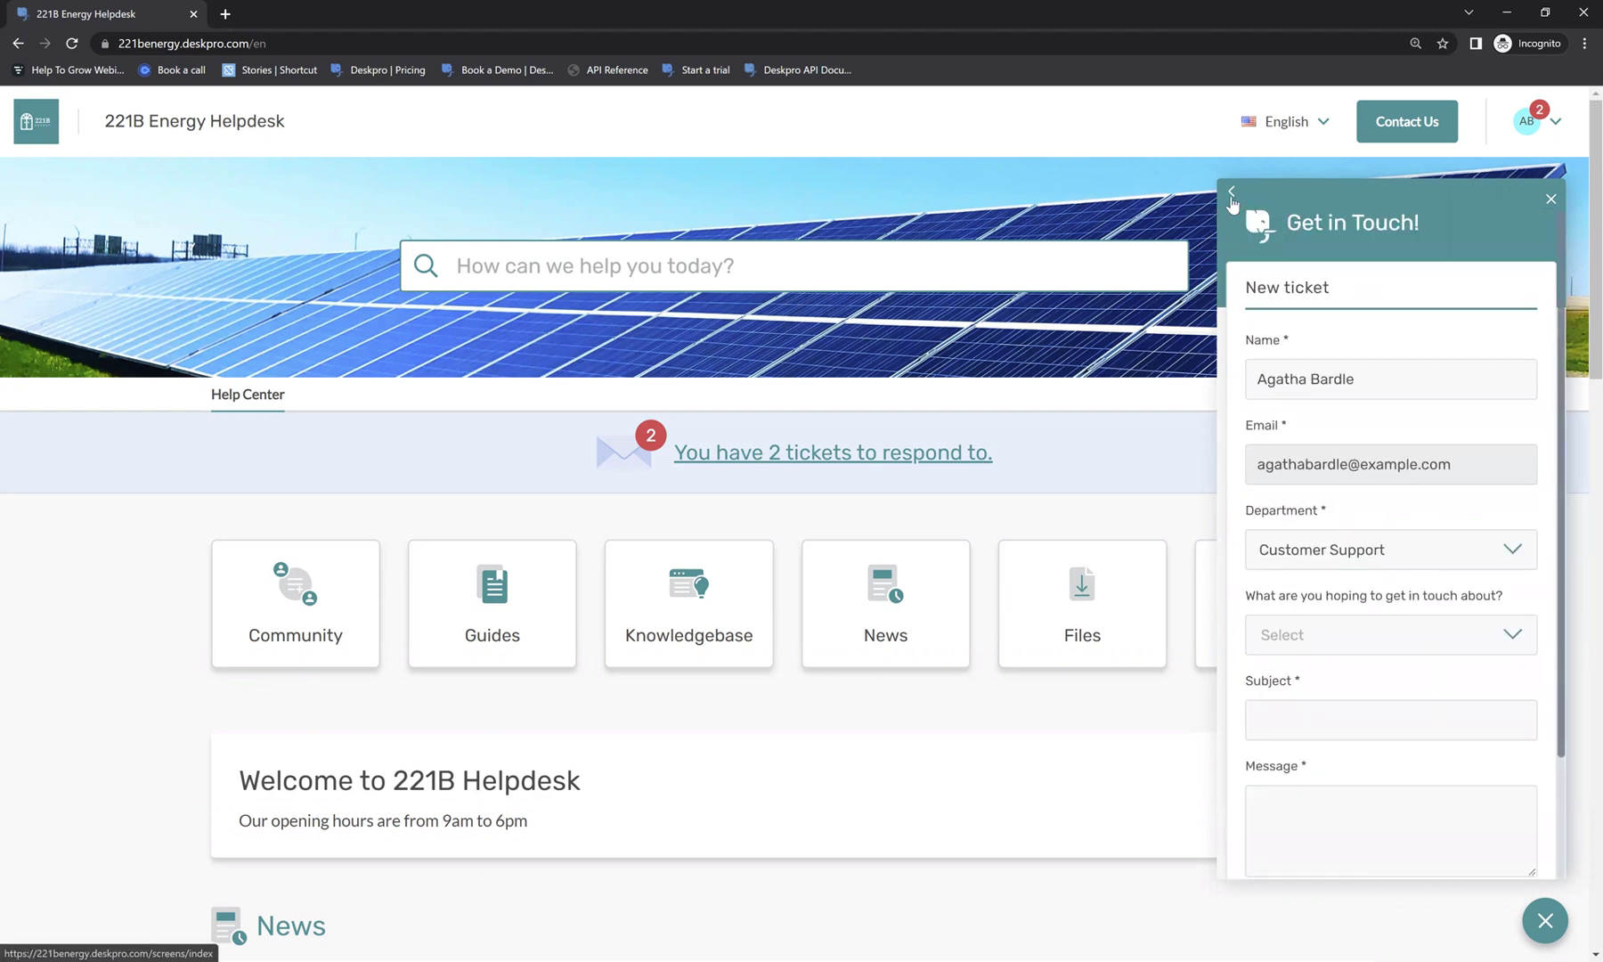
{"action": "left_click", "coordinate": [1231, 194]}
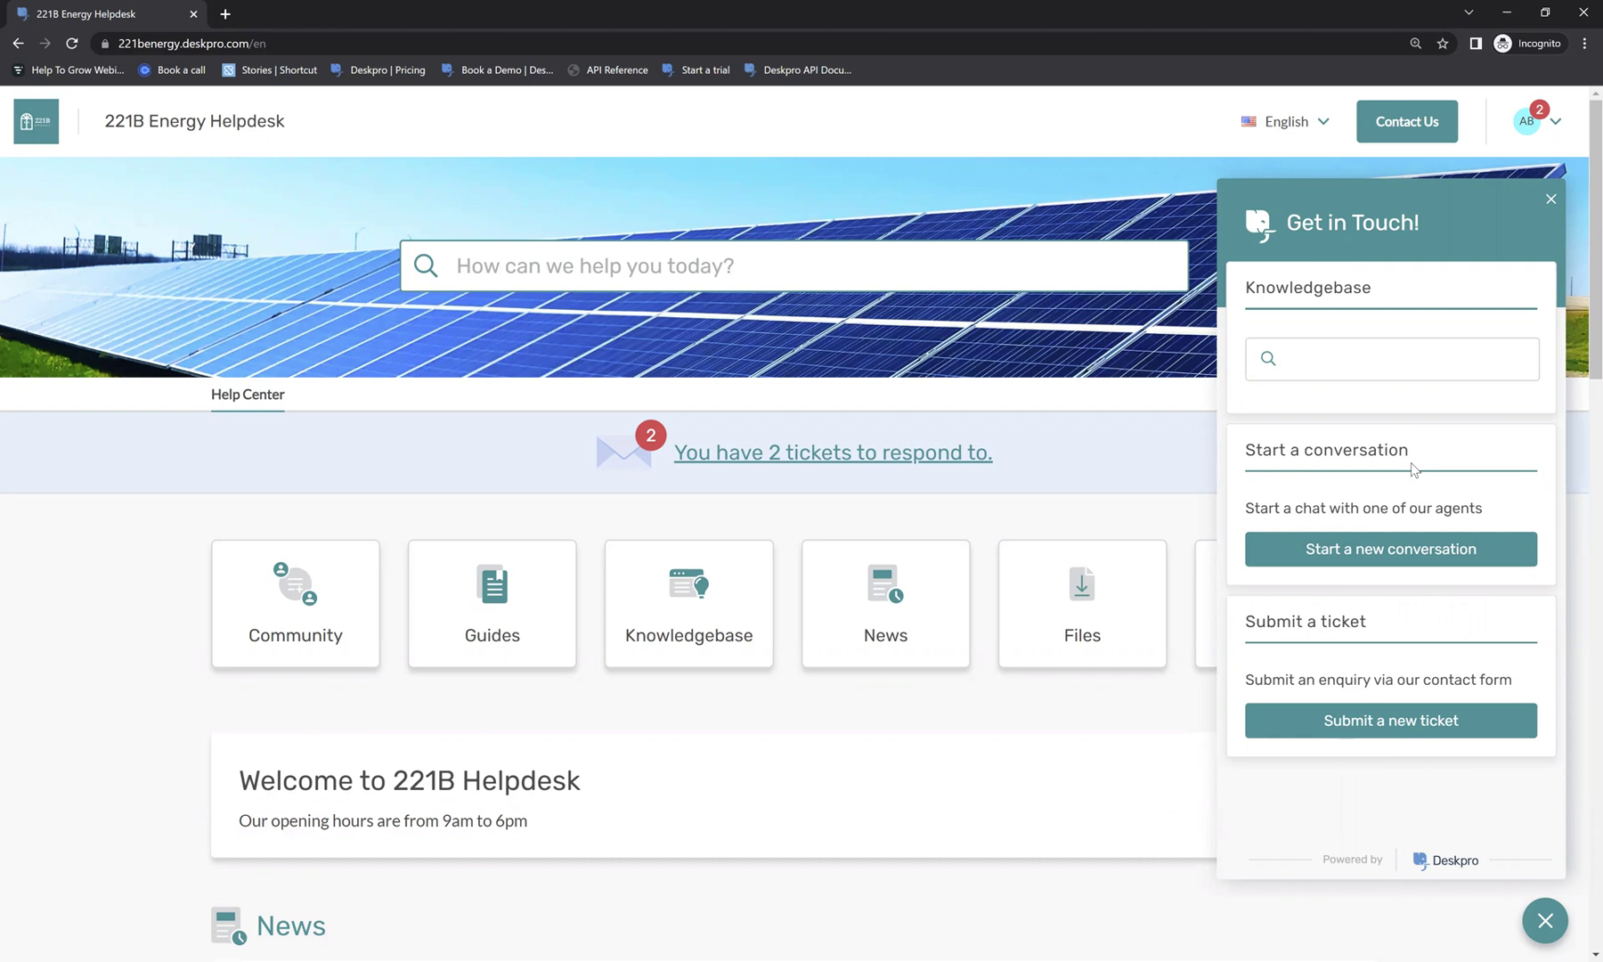
Start a new chat conversation with Department Support and switch to the agent's window.
{"action": "left_click", "coordinate": [1361, 551]}
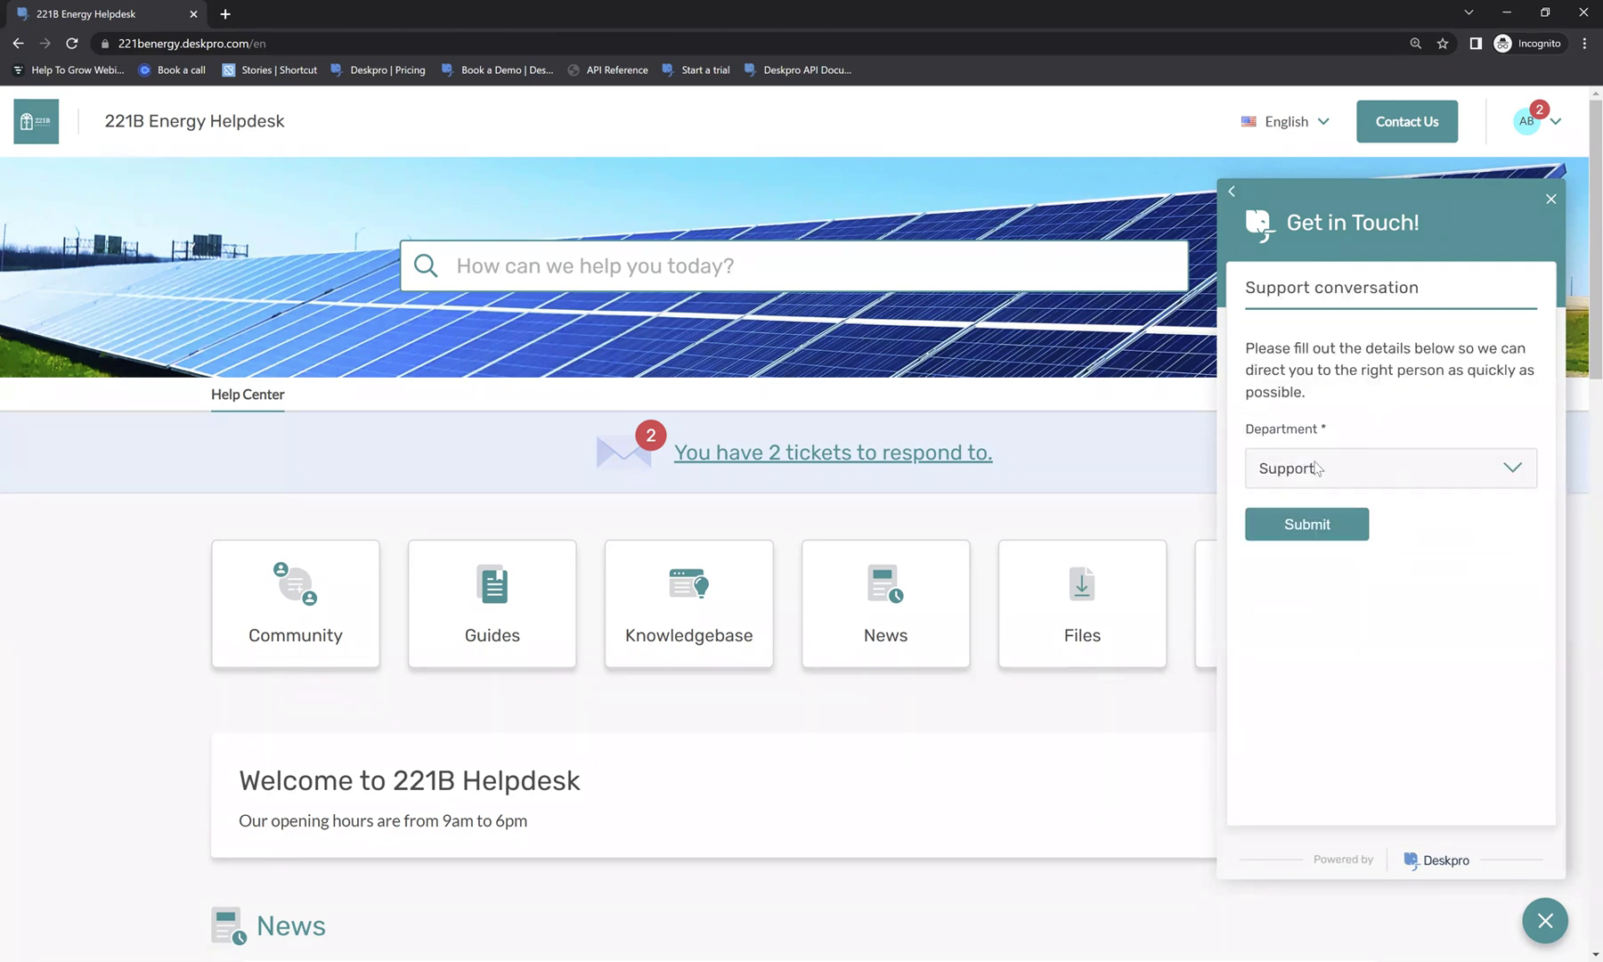
{"action": "left_click", "coordinate": [1316, 467]}
{"action": "left_click", "coordinate": [1366, 412]}
{"action": "left_click", "coordinate": [1327, 523]}
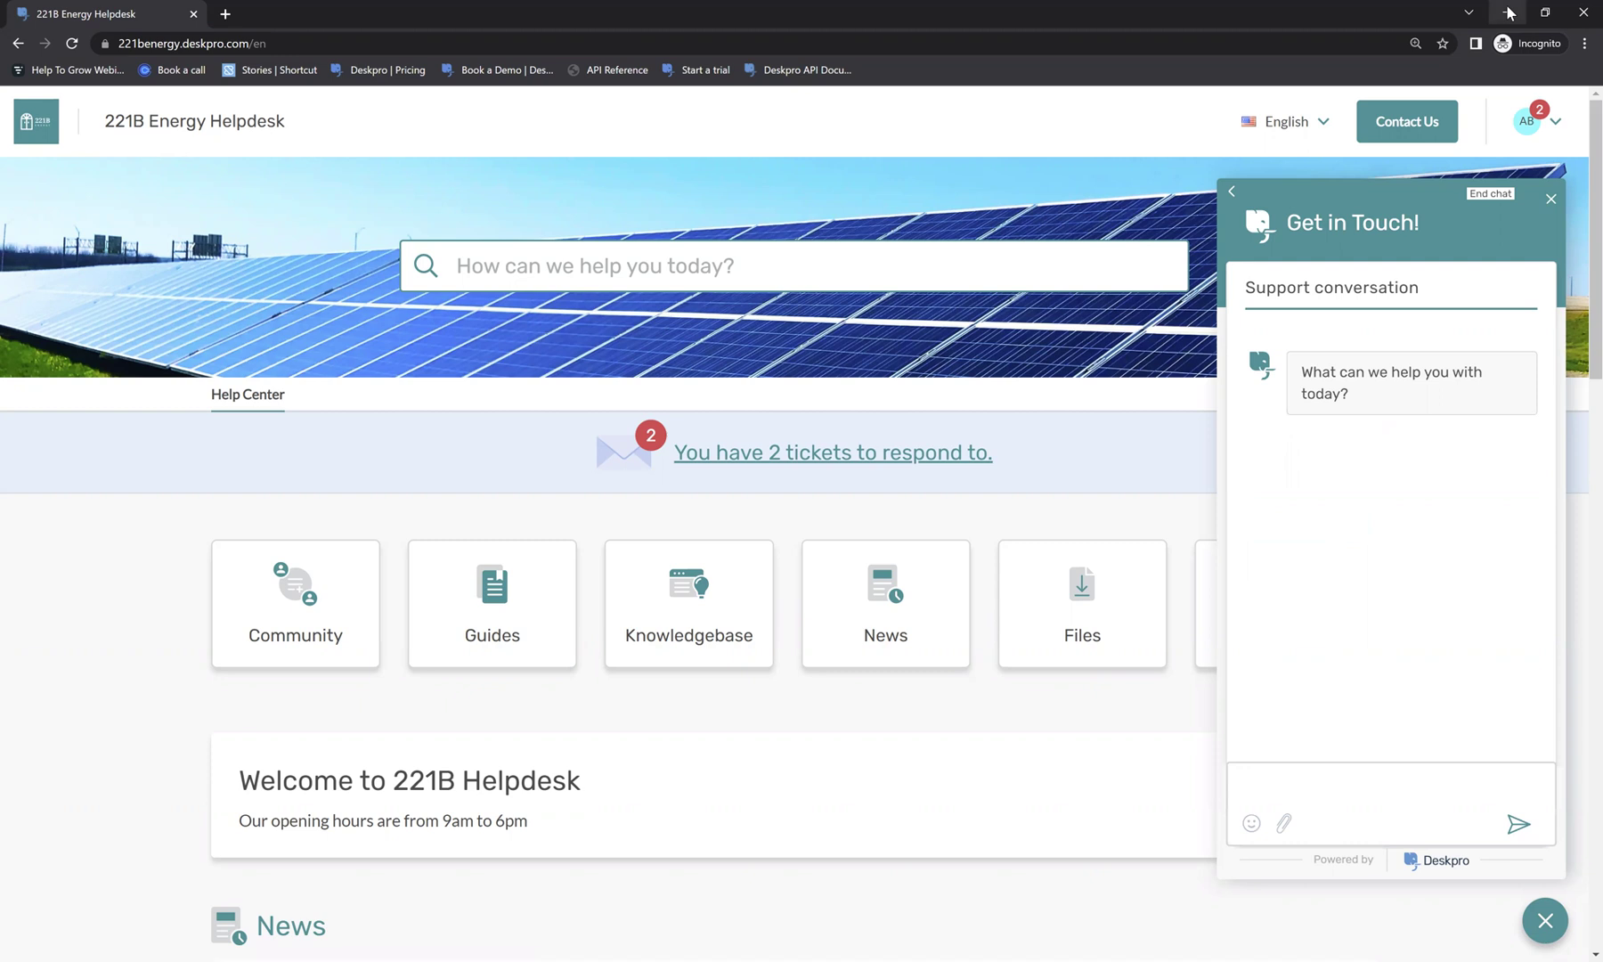
{"action": "key", "text": "alt+Tab"}
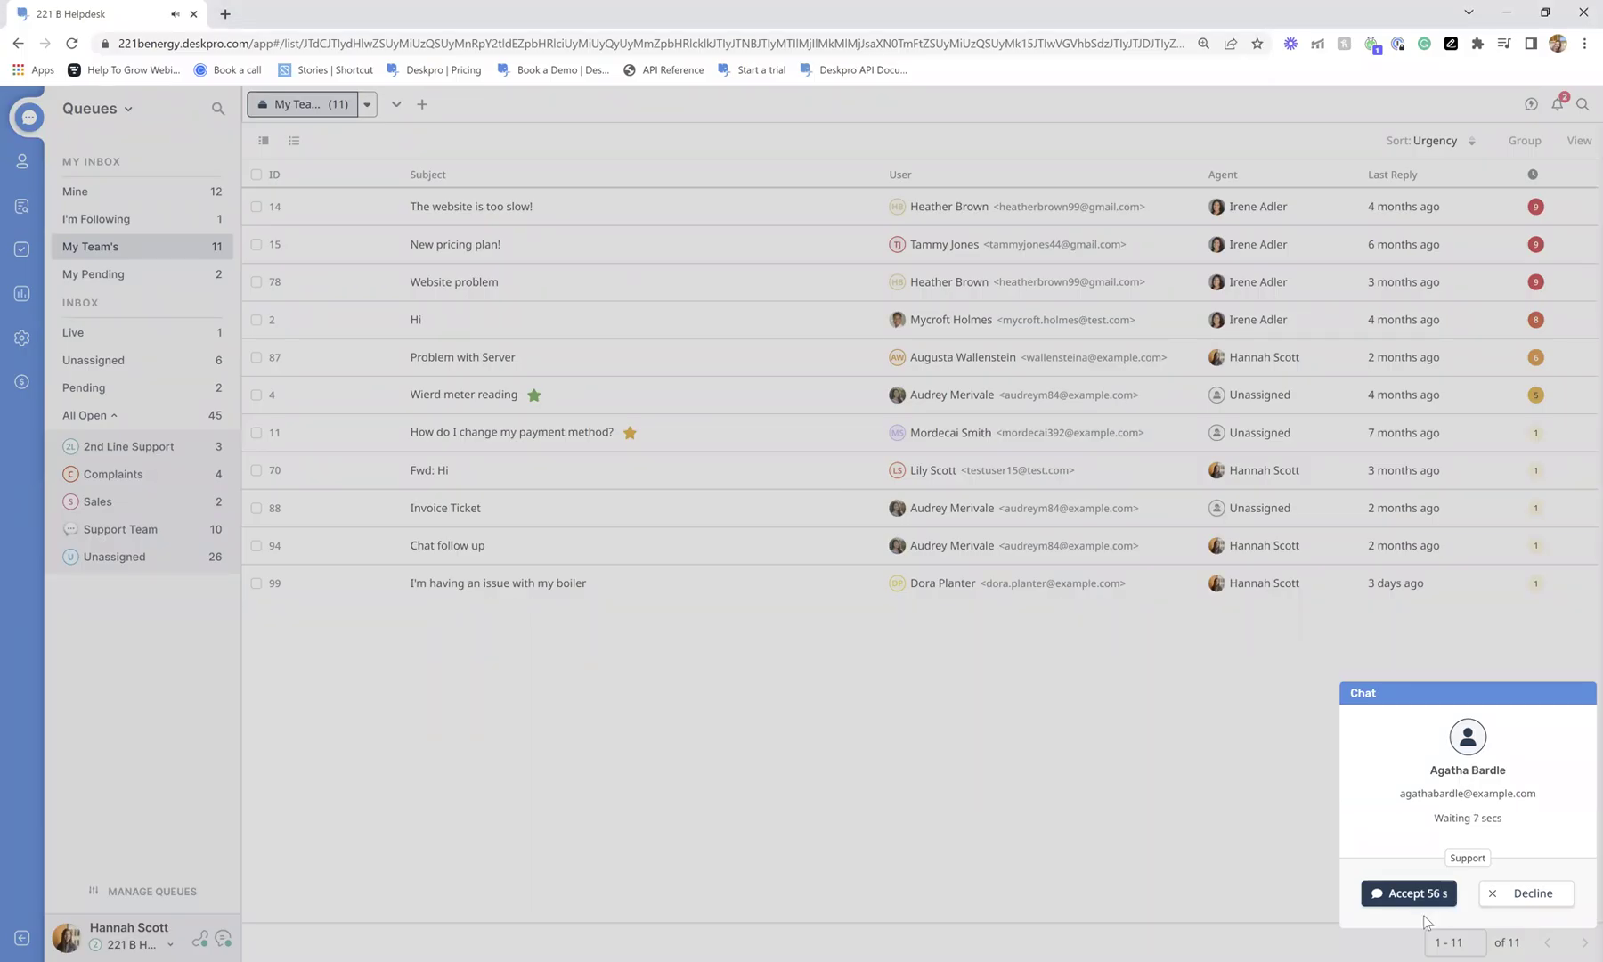
Accept the incoming chat, greet the customer by name, and ask 'How can we help?'.
{"action": "left_click", "coordinate": [1416, 893]}
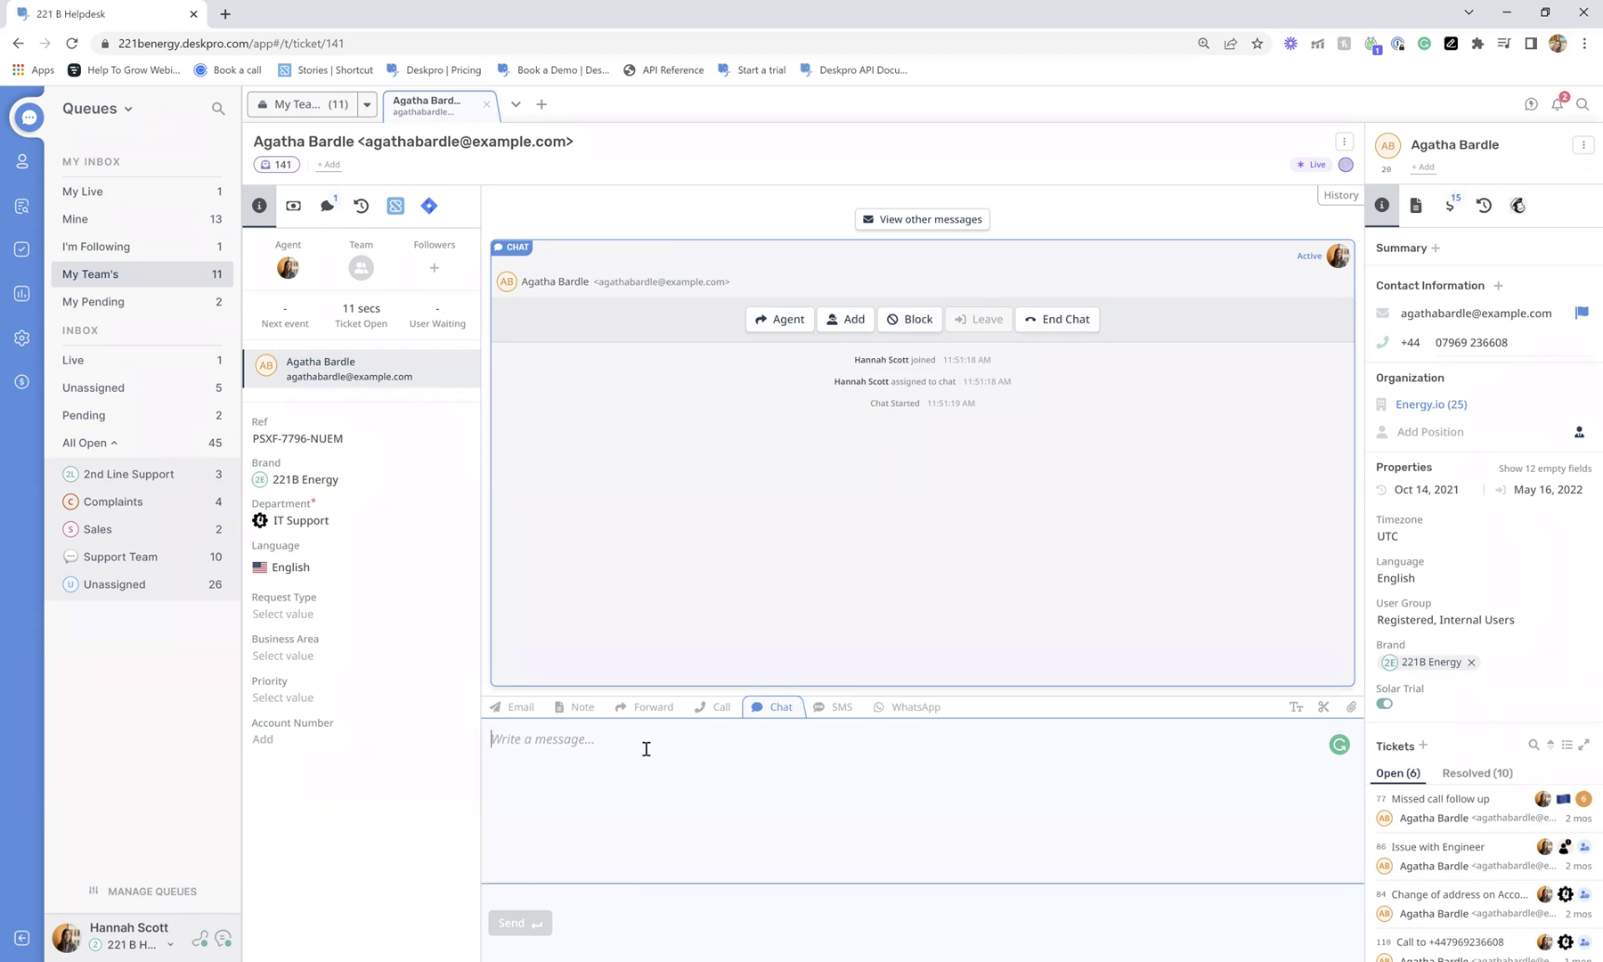
{"action": "type", "text": "Hi"}
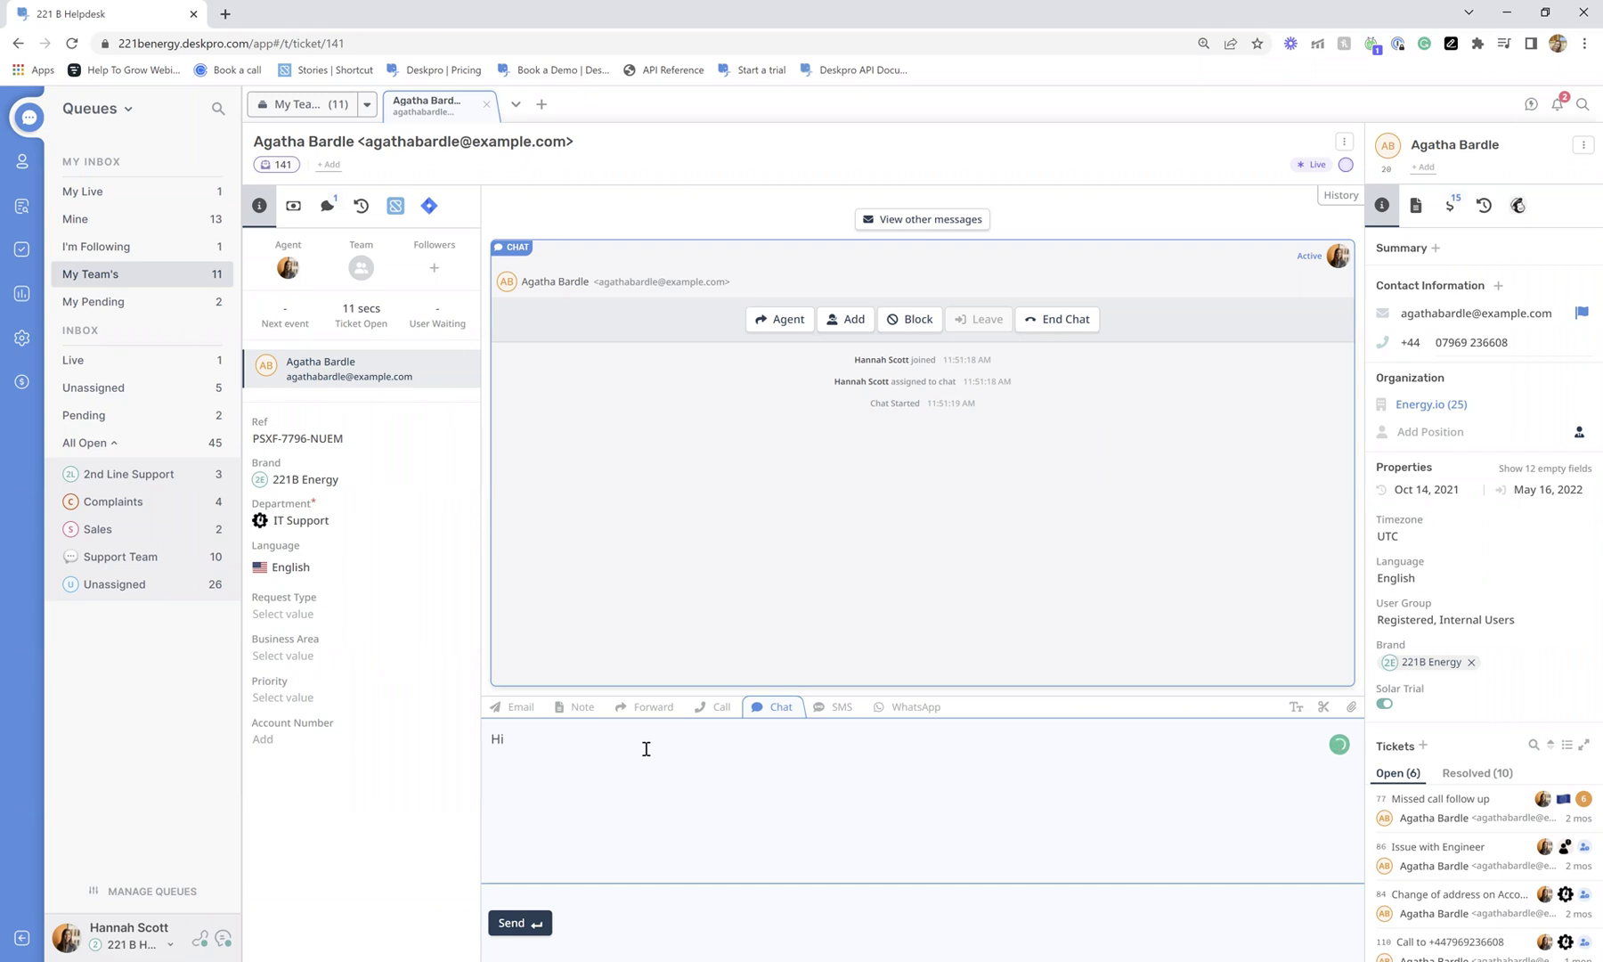
{"action": "type", "text": " Agatha,"}
{"action": "key", "text": "Return"}
{"action": "type", "text": "Hoe"}
{"action": "key", "text": "BackSpace"}
{"action": "type", "text": "w can "}
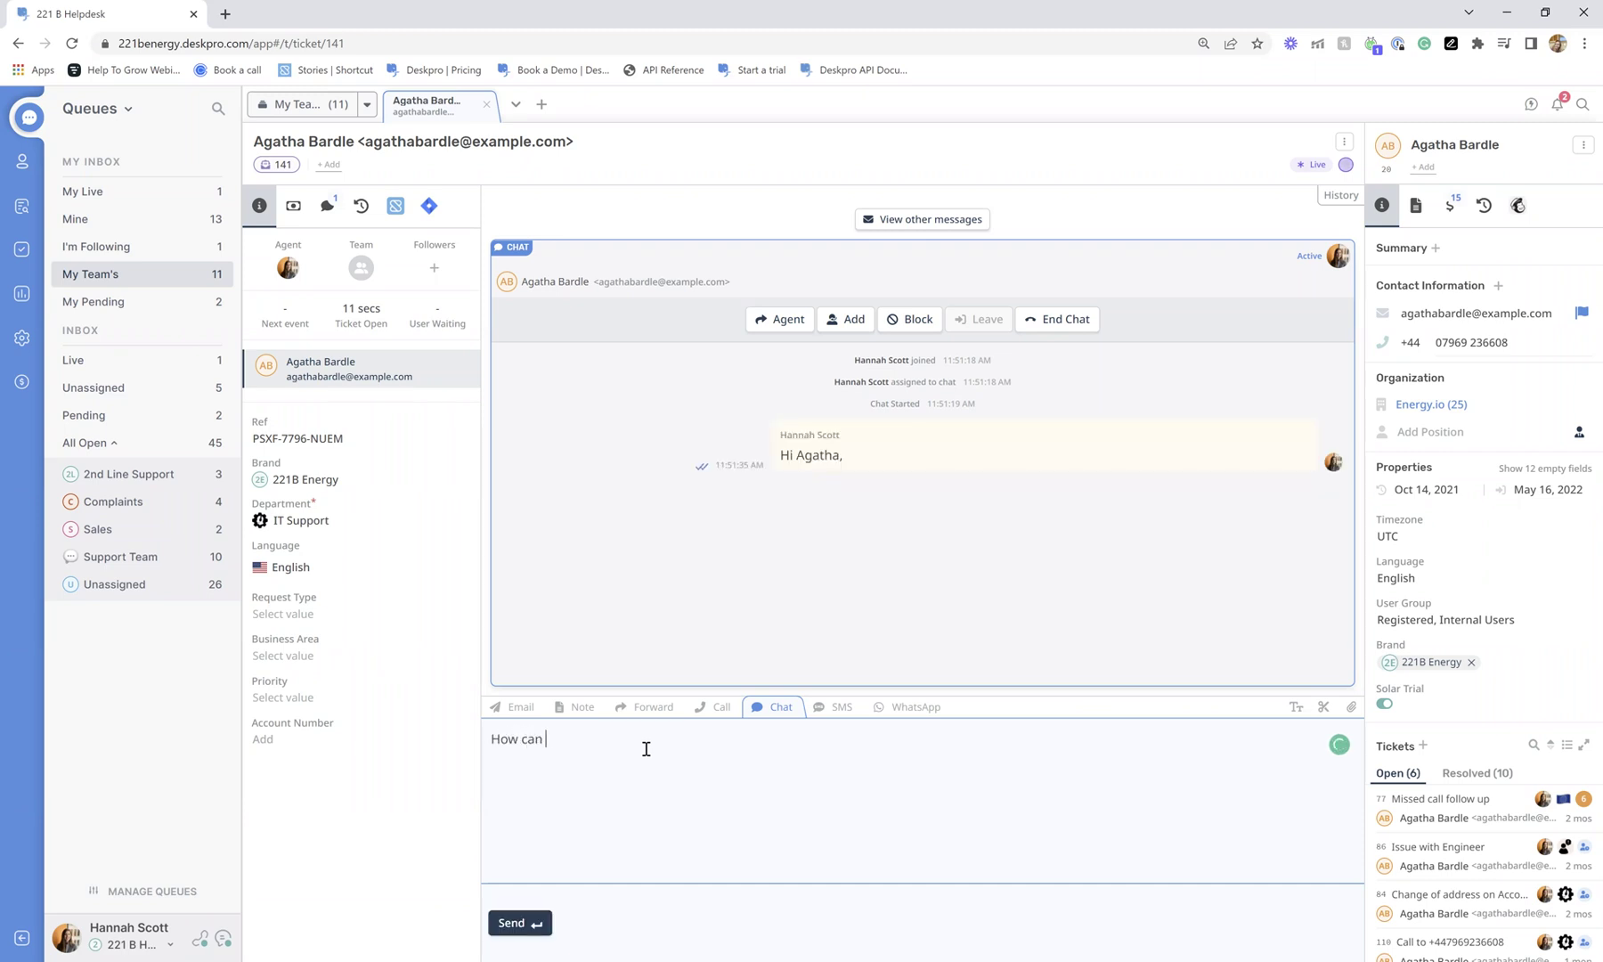
{"action": "type", "text": "we help?"}
{"action": "key", "text": "Return"}
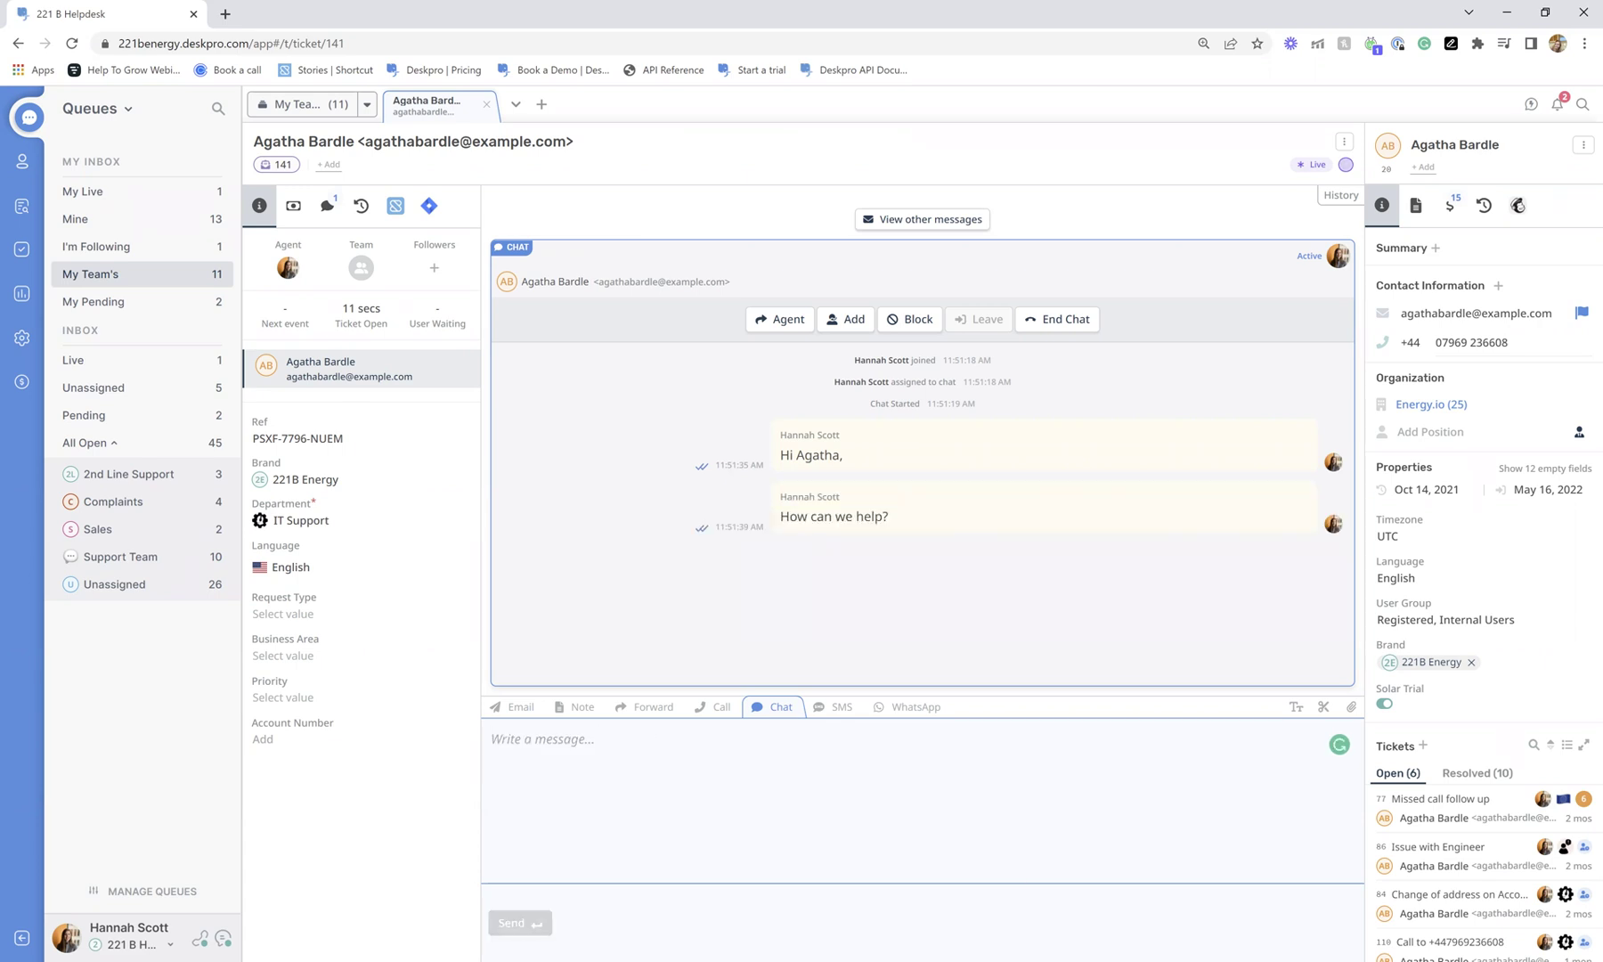
{"action": "key", "text": "alt+Tab"}
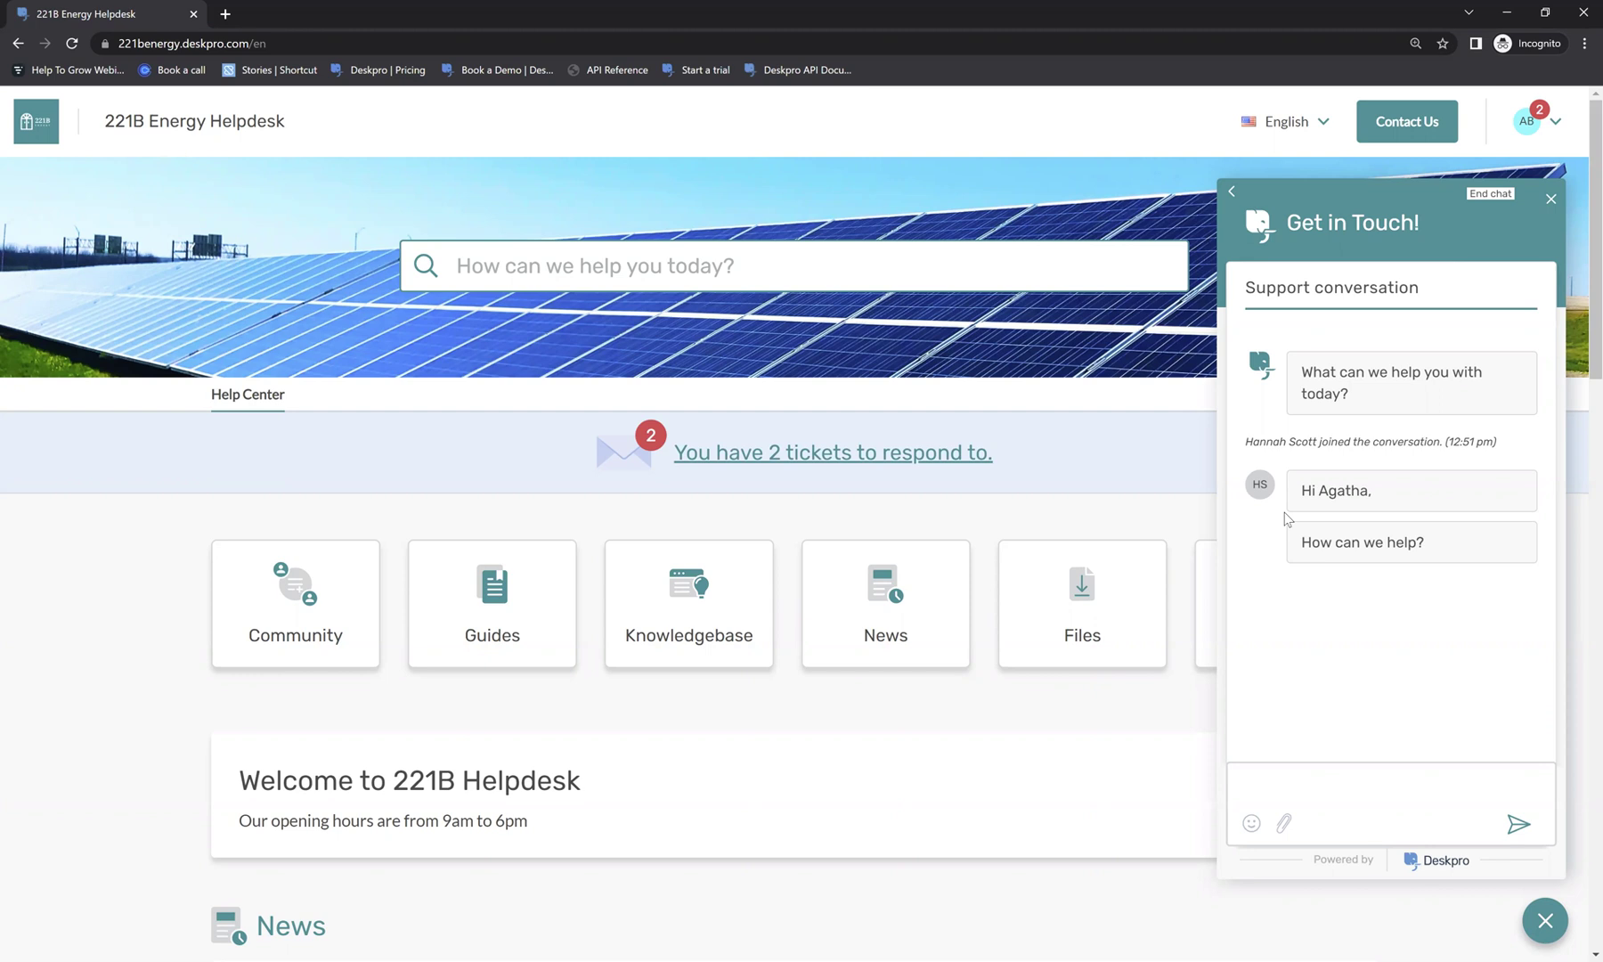
As the customer, send 'I need to change my address' and return to the agent view.
{"action": "left_click", "coordinate": [1305, 771]}
{"action": "type", "text": "I need to change my address"}
{"action": "key", "text": "alt+Tab"}
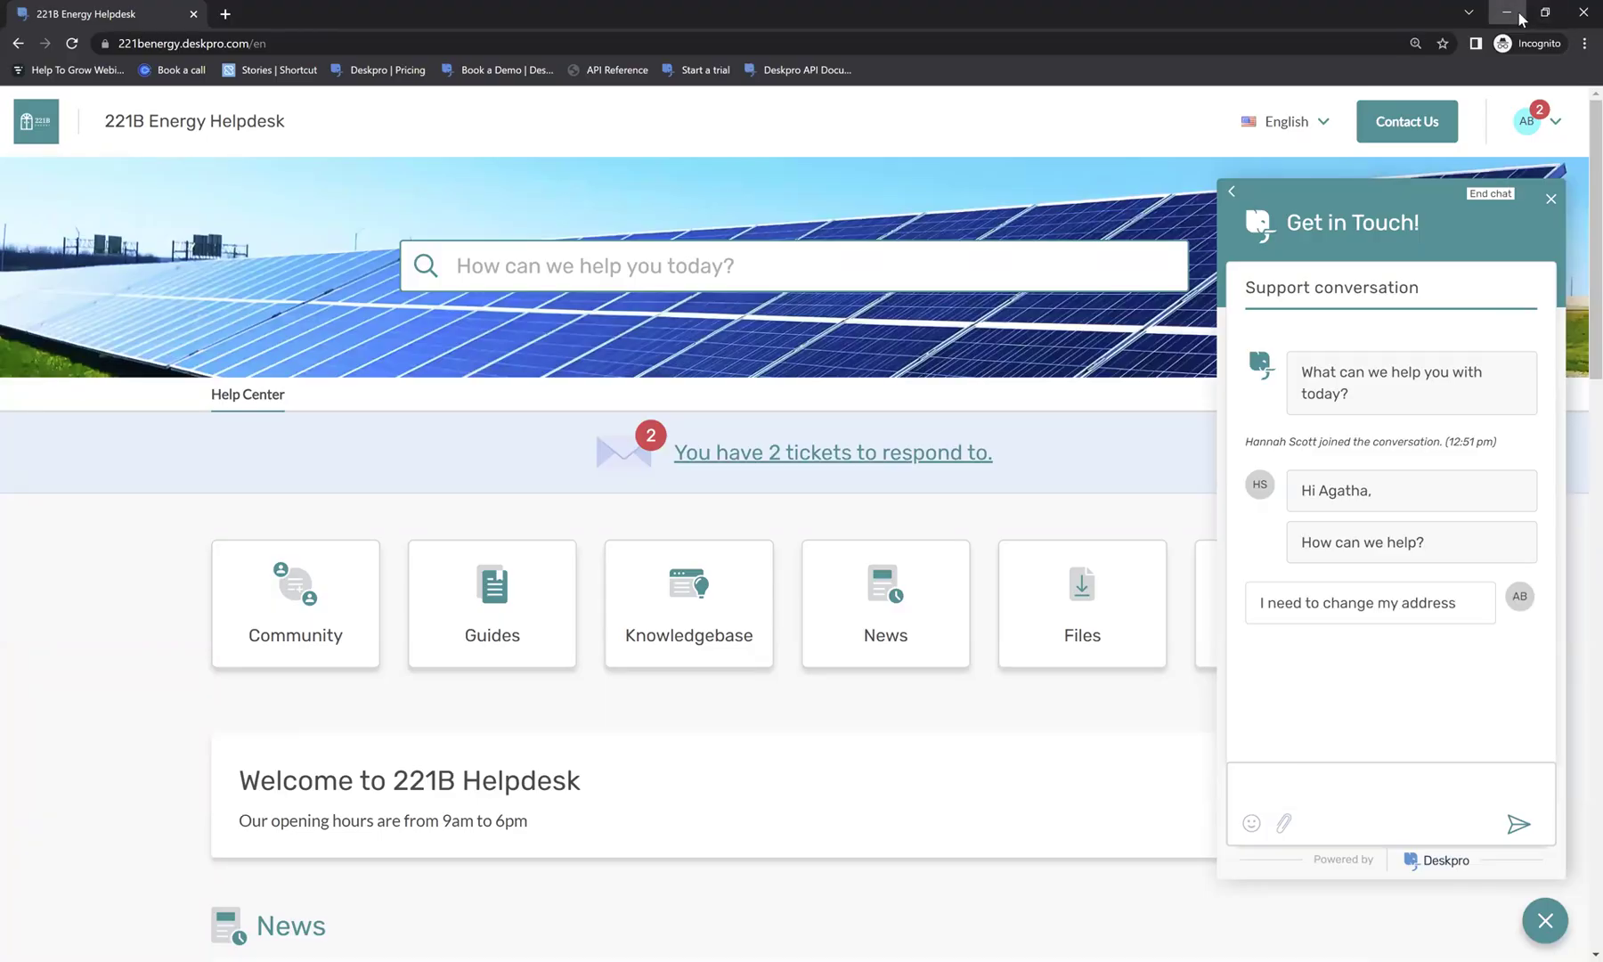
{"action": "left_click", "coordinate": [1520, 18]}
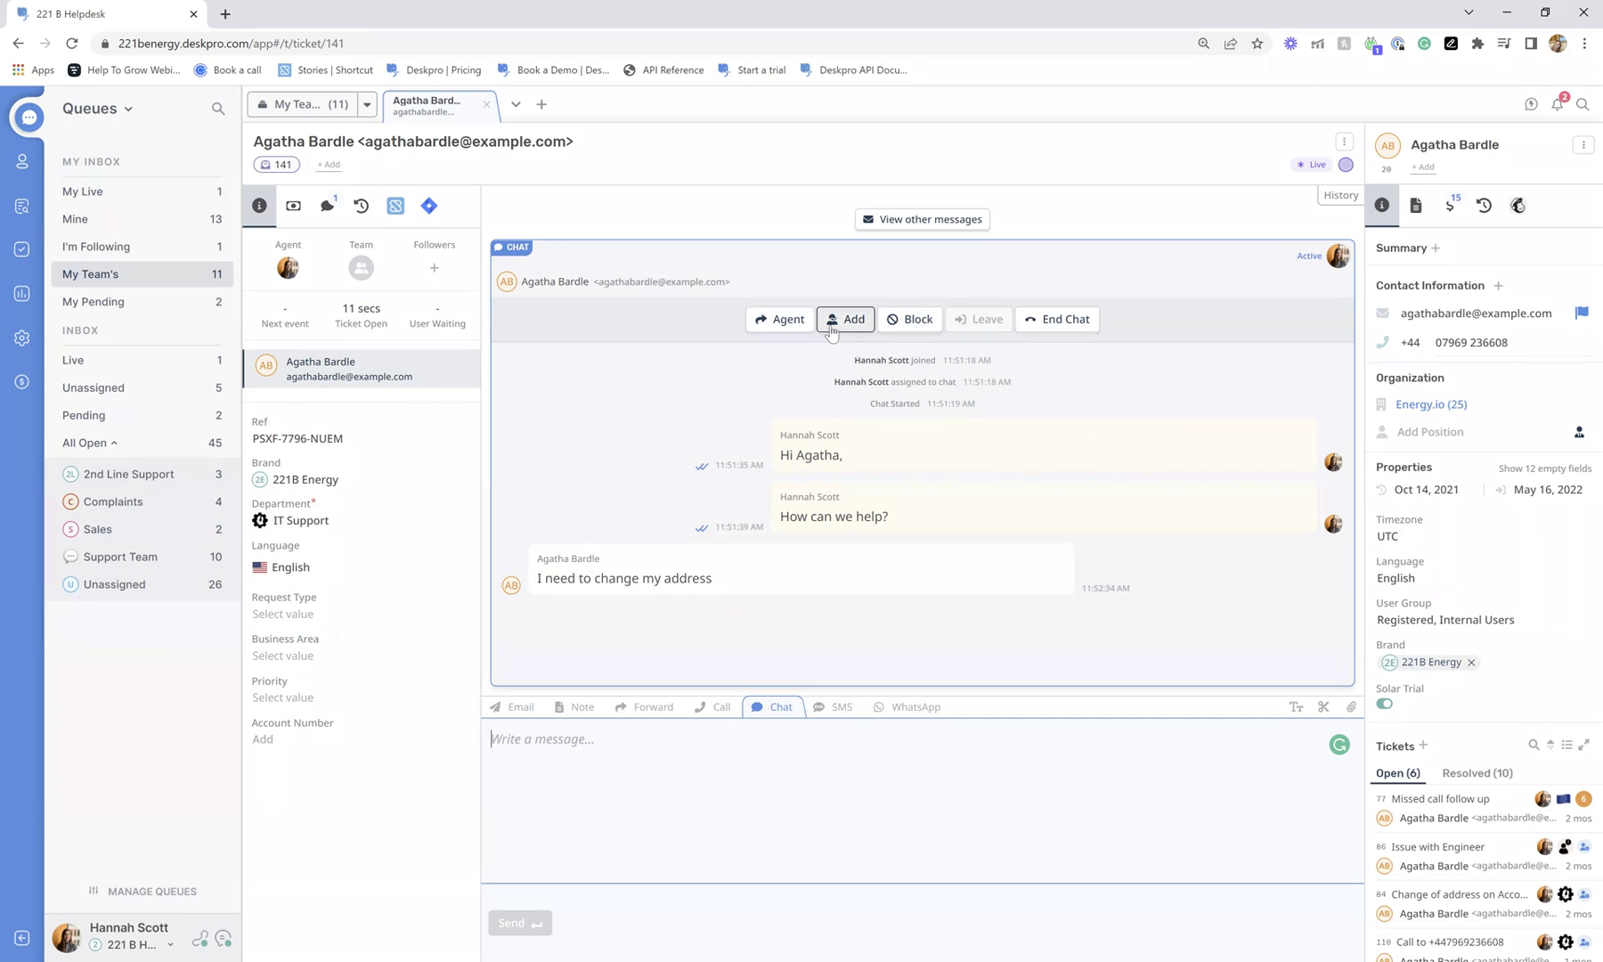
End the live chat with the customer and confirm.
{"action": "left_click", "coordinate": [1045, 325]}
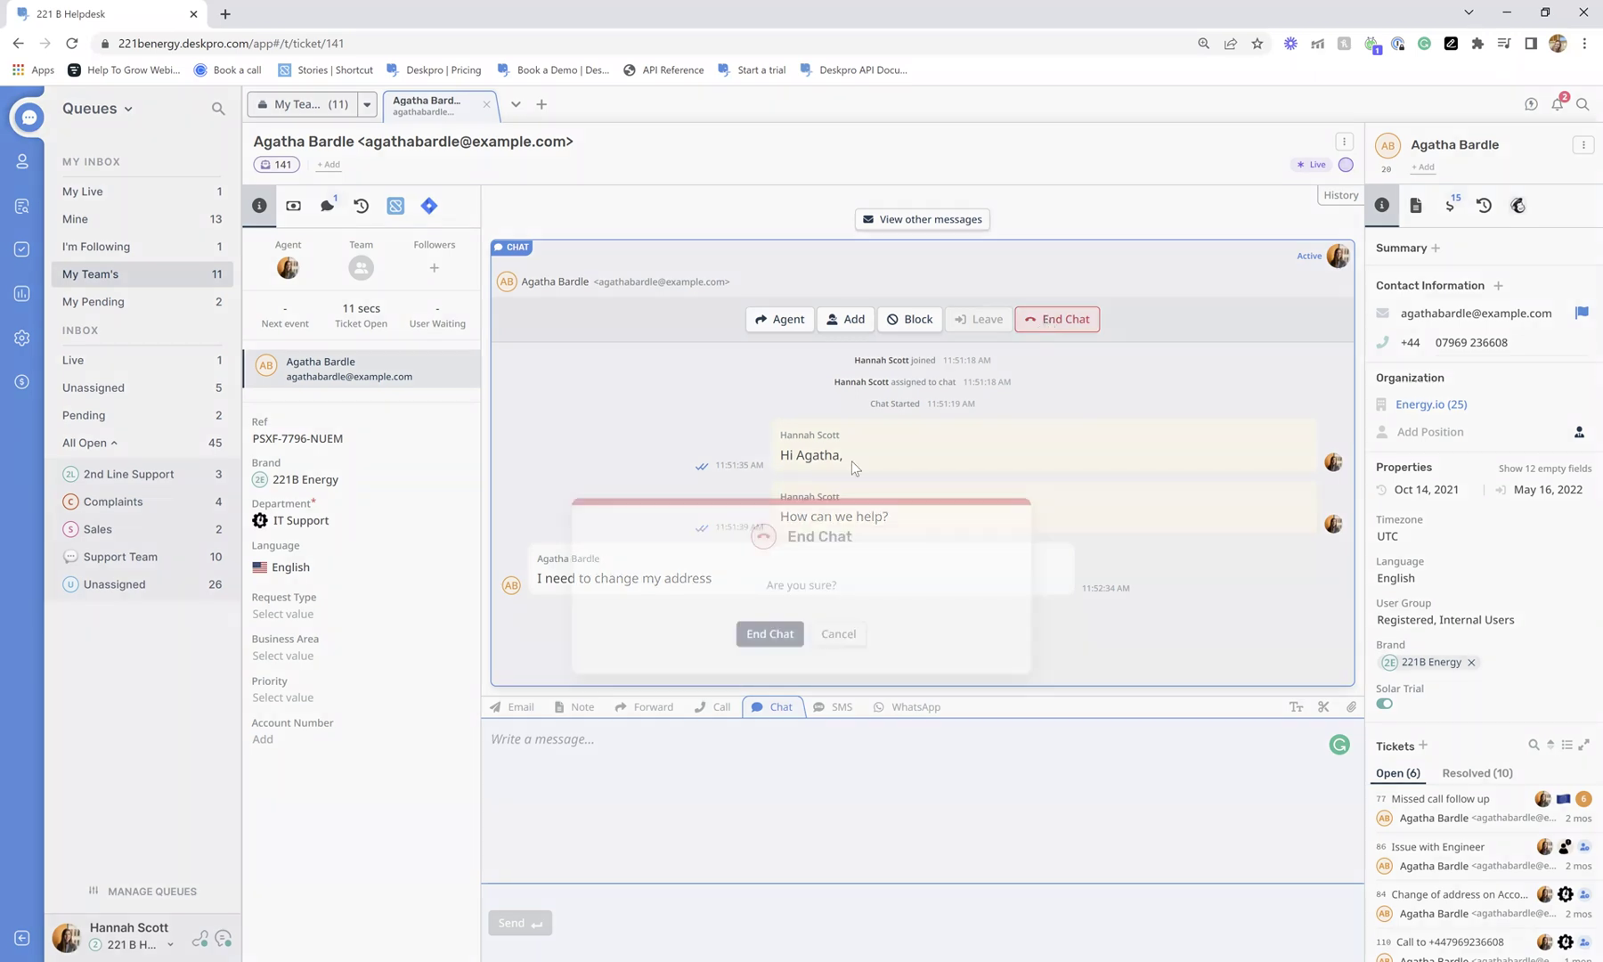
{"action": "left_click", "coordinate": [764, 572]}
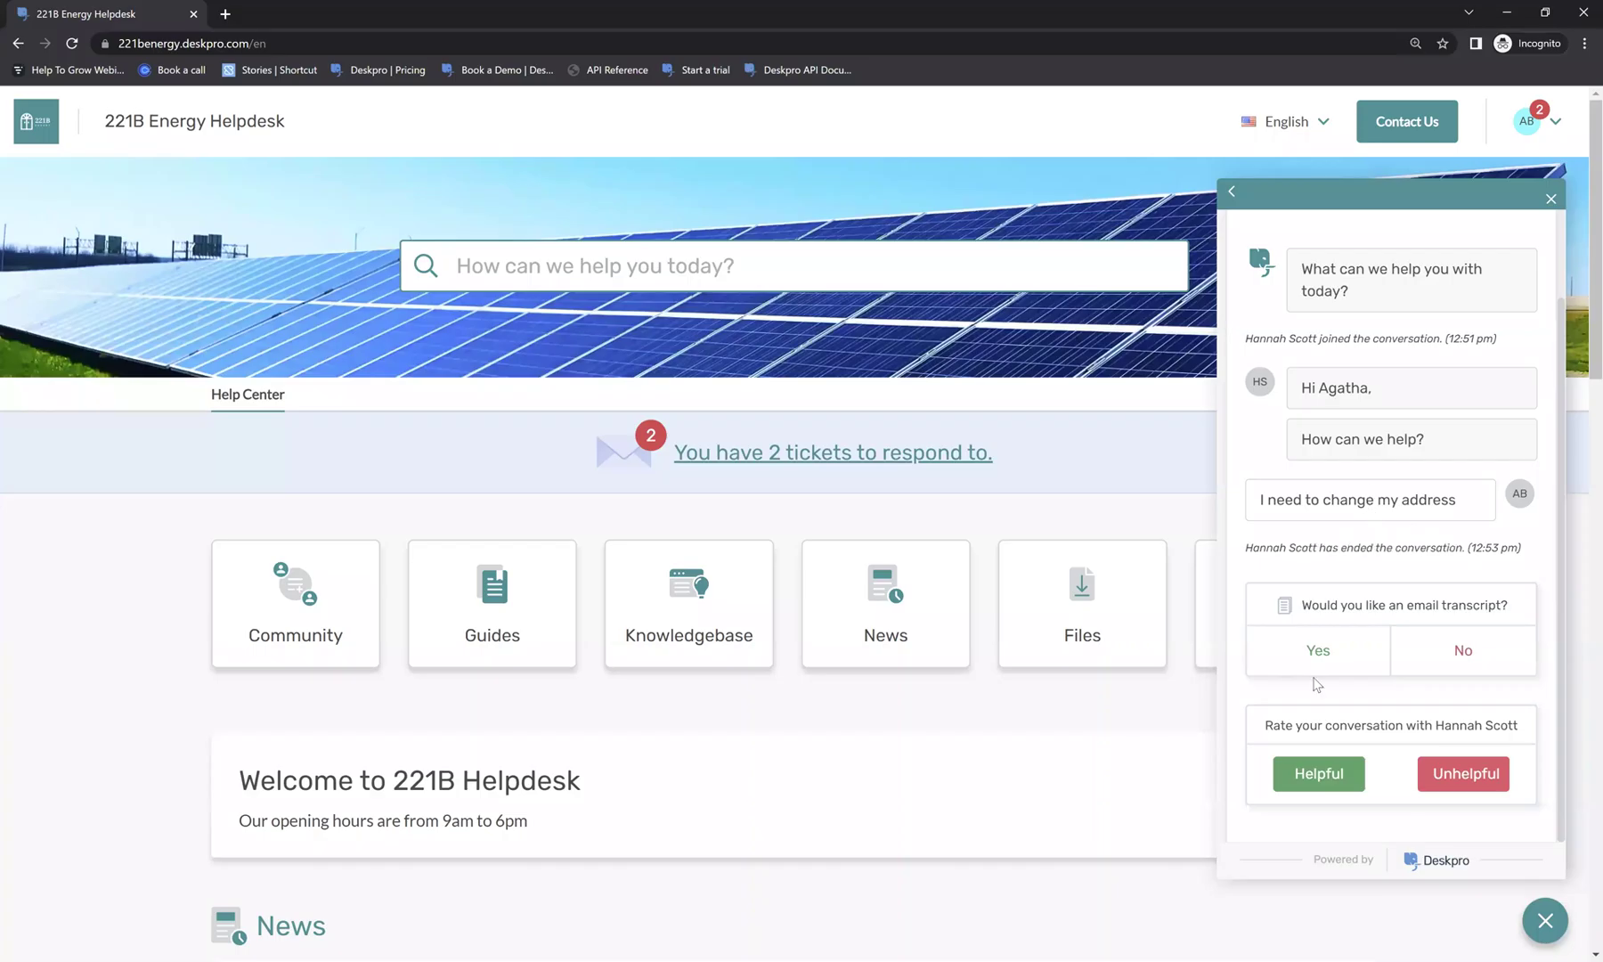
Decline the email transcript, rate the chat Helpful, and return to ticket 141.
{"action": "left_click", "coordinate": [1473, 652]}
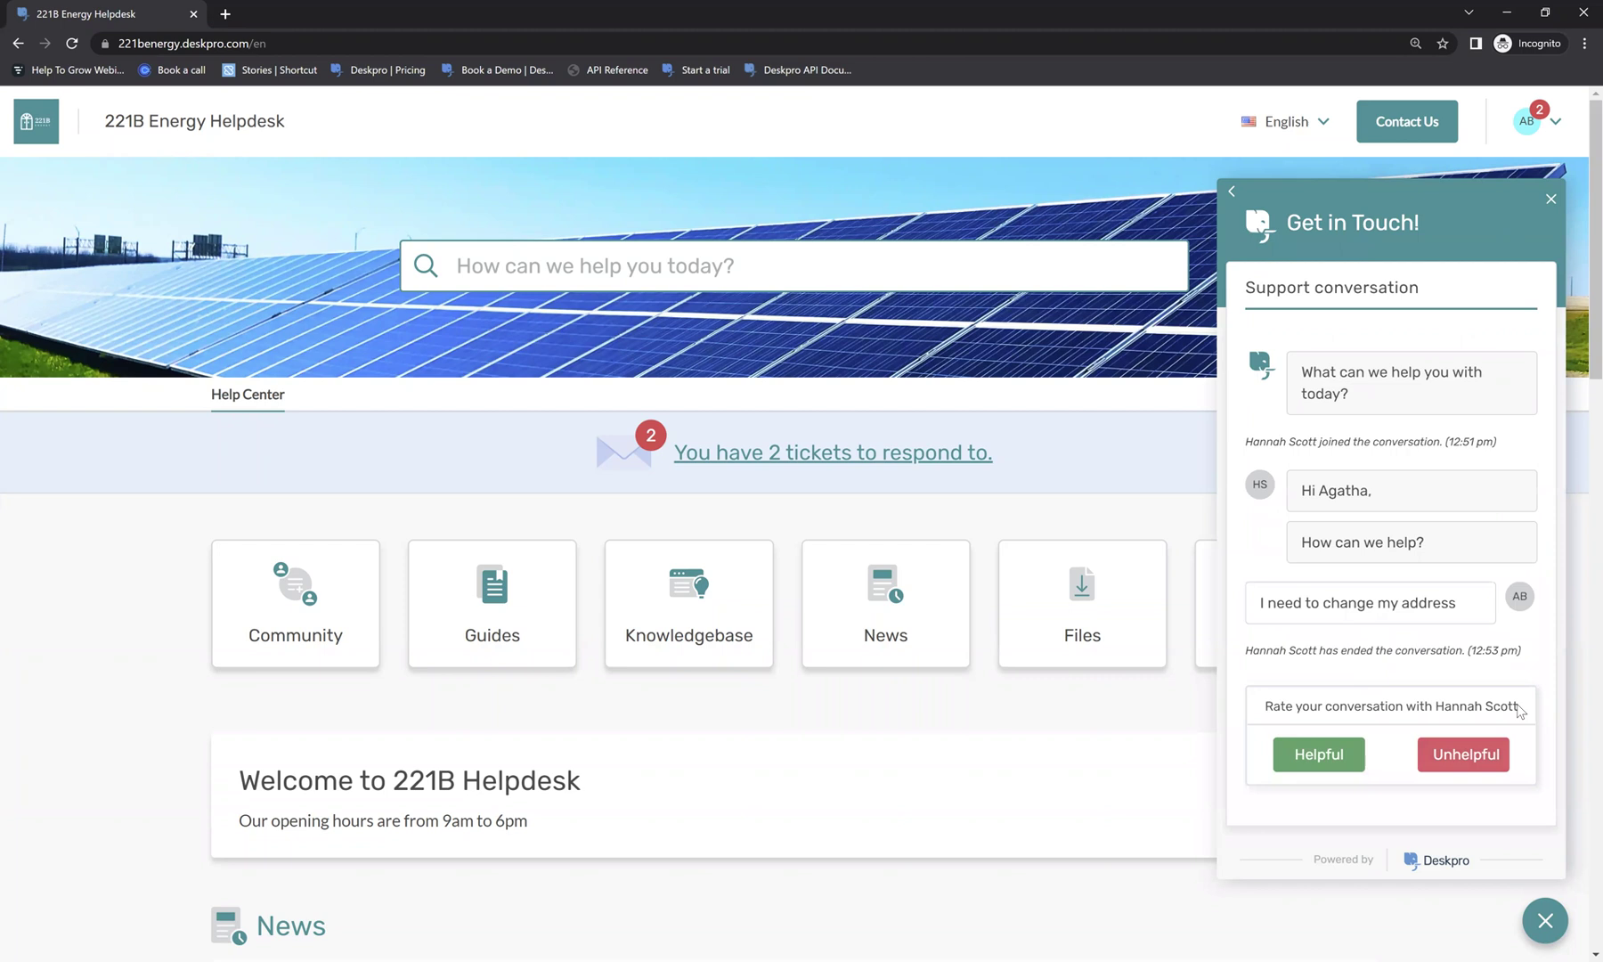
{"action": "left_click", "coordinate": [1316, 761]}
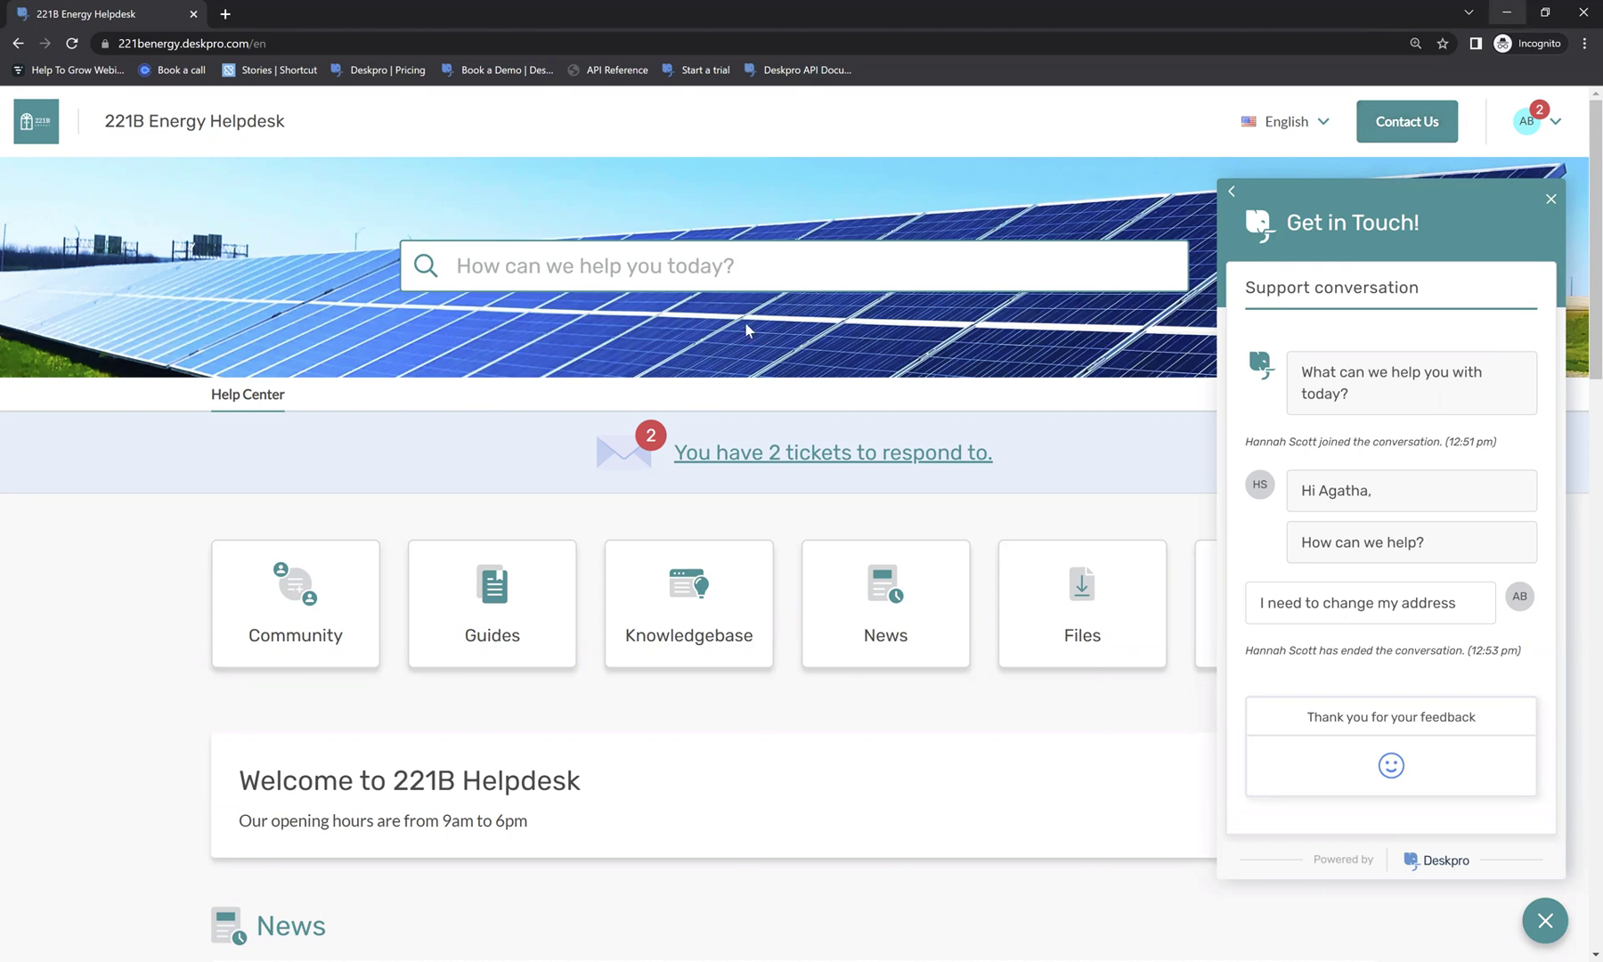
{"action": "left_click", "coordinate": [1507, 14]}
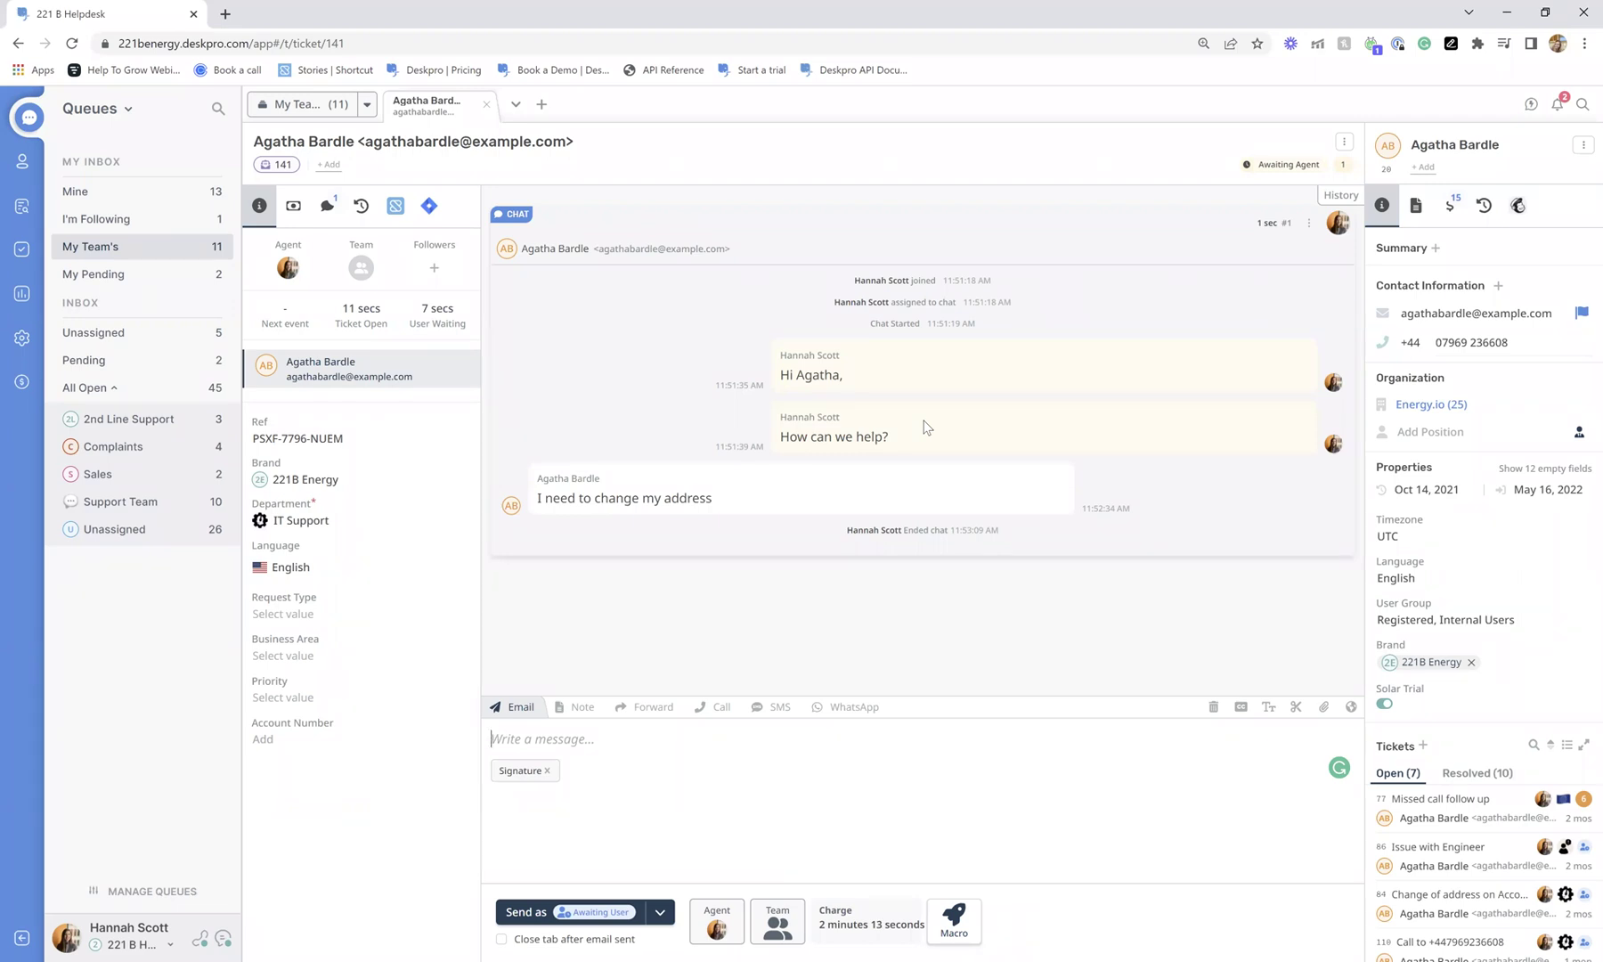
Set ticket 141's status to Resolved, close it, and show the Unassigned queue.
{"action": "left_click", "coordinate": [1273, 166]}
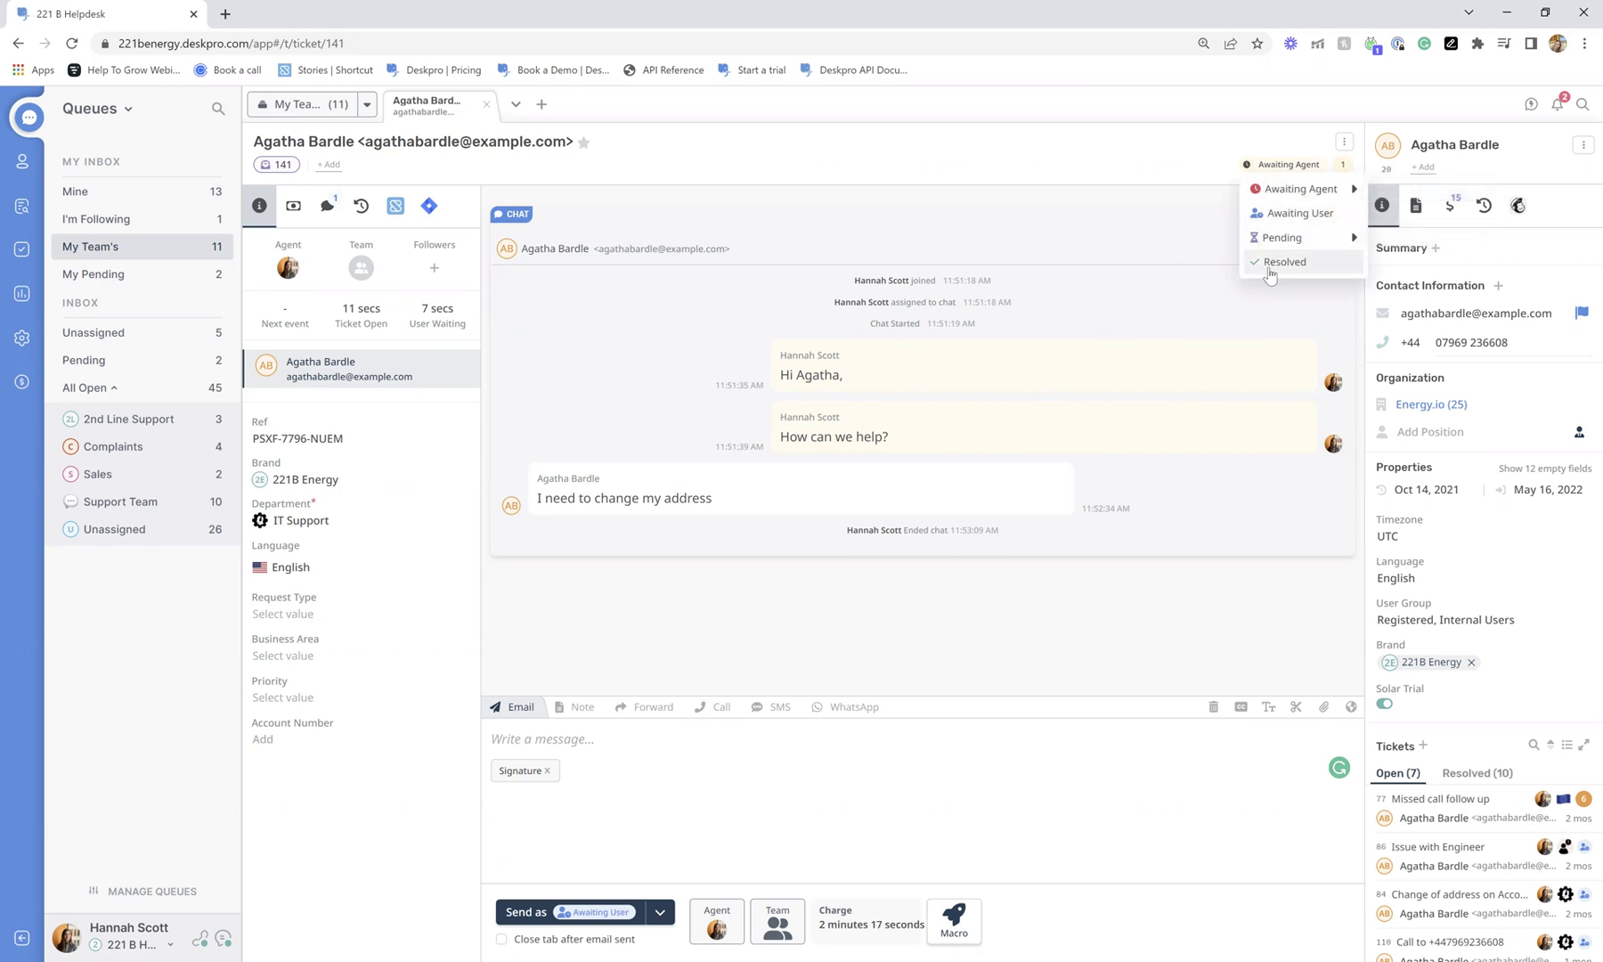
{"action": "left_click", "coordinate": [992, 218]}
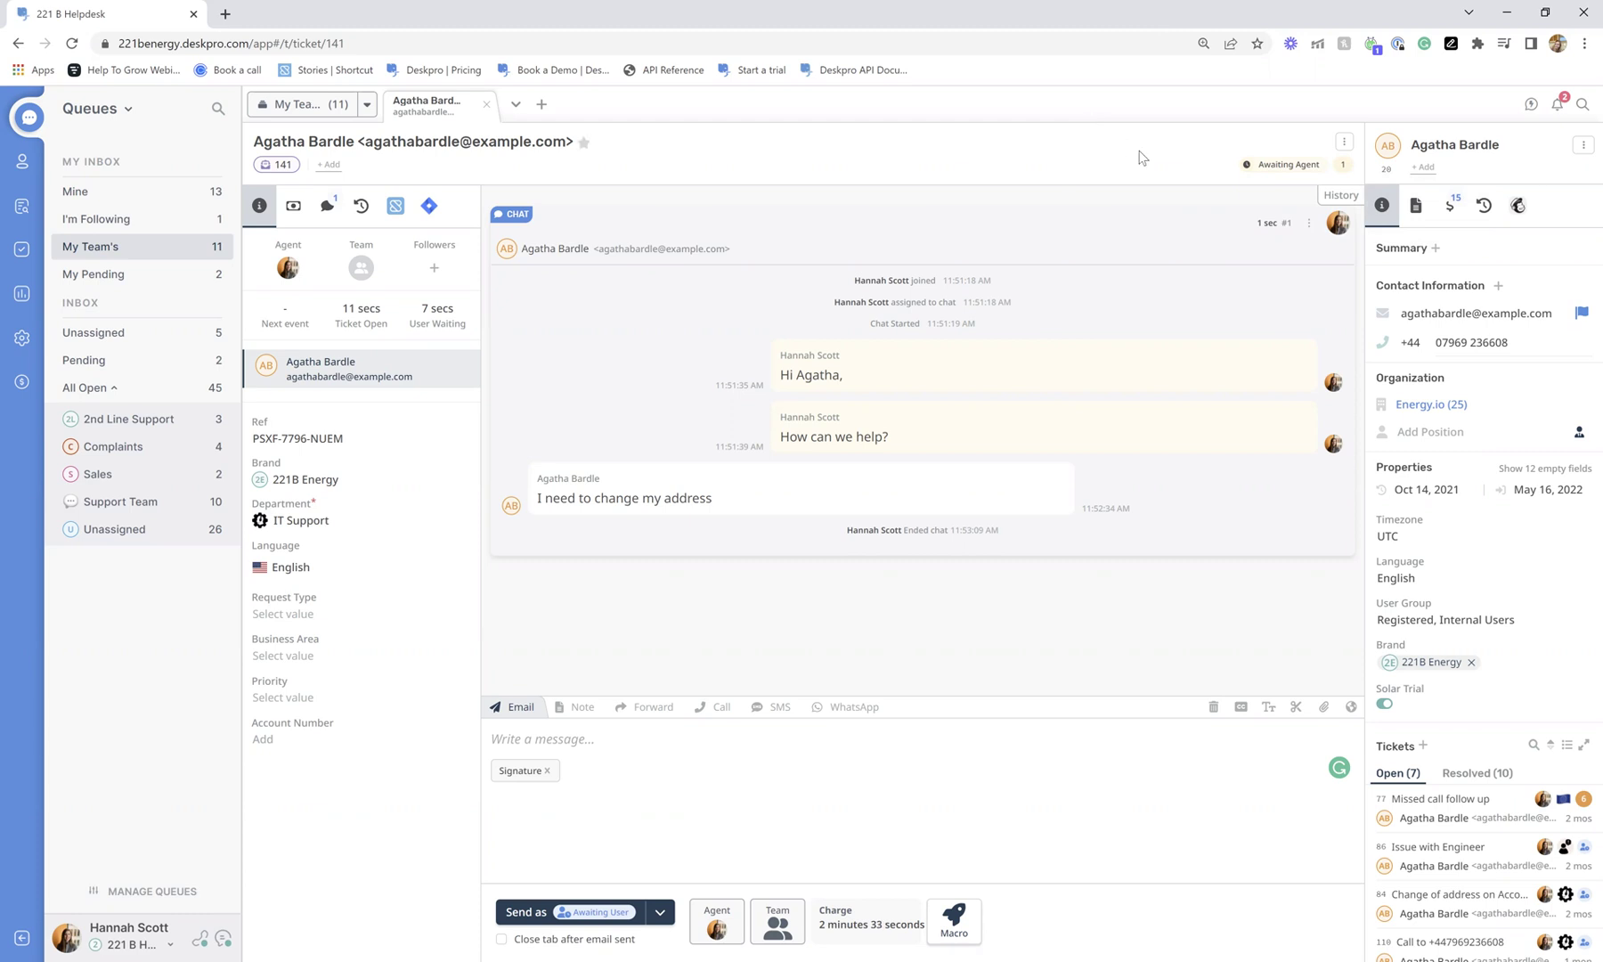
{"action": "left_click", "coordinate": [1252, 166]}
{"action": "left_click", "coordinate": [1264, 261]}
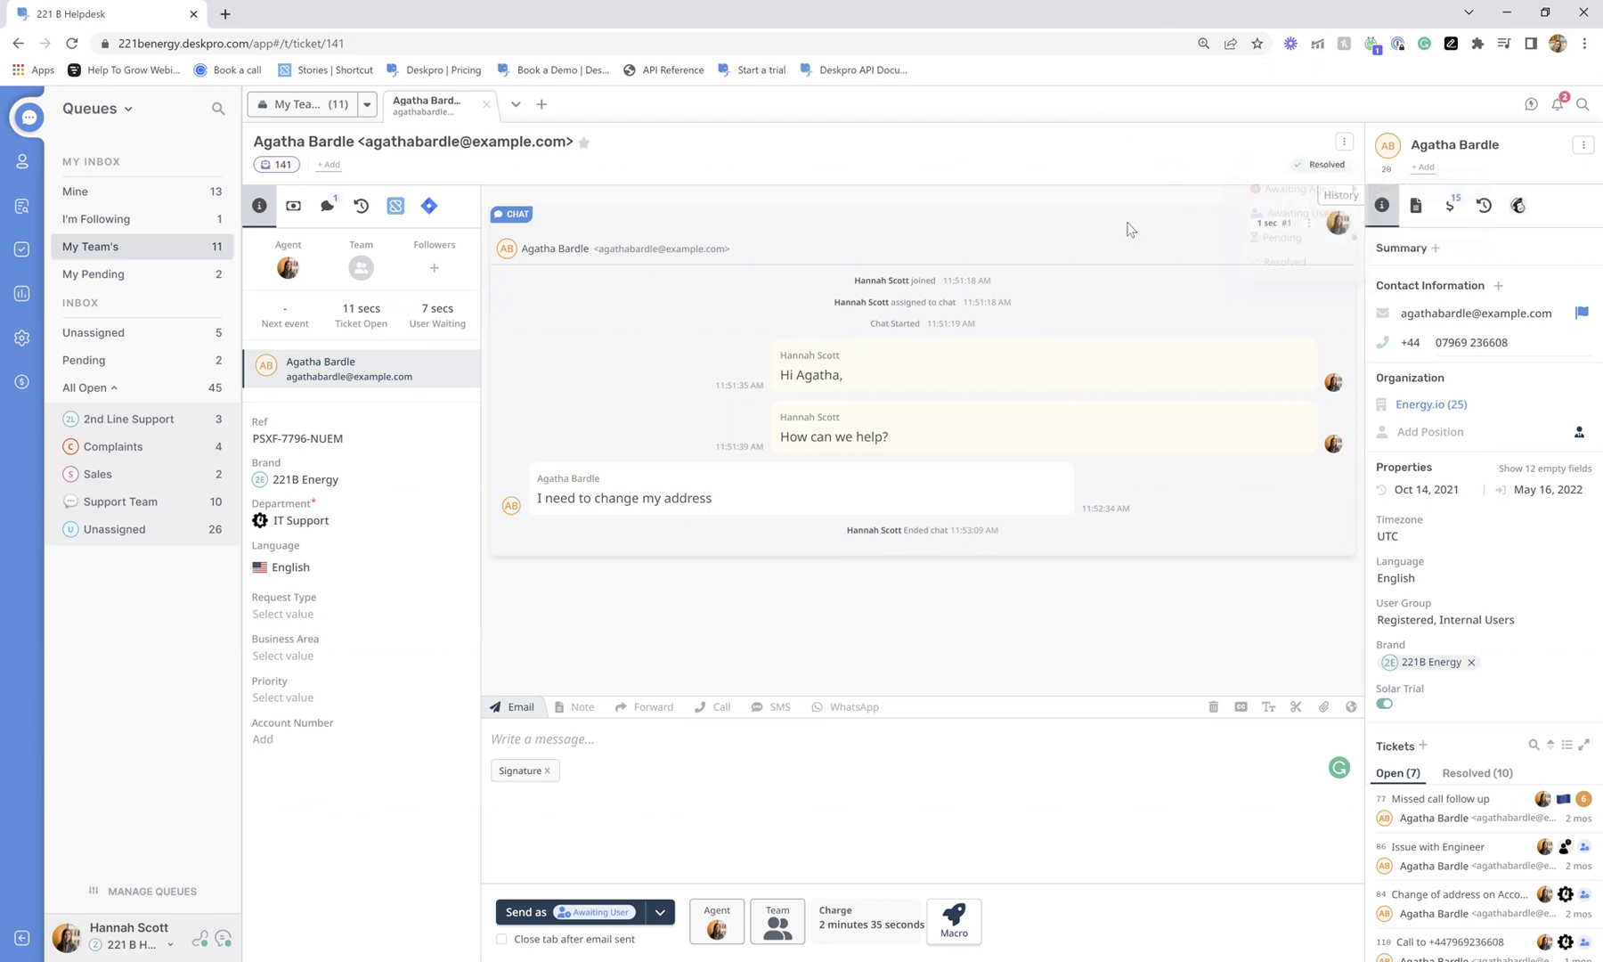
{"action": "left_click", "coordinate": [486, 105]}
{"action": "left_click", "coordinate": [127, 344]}
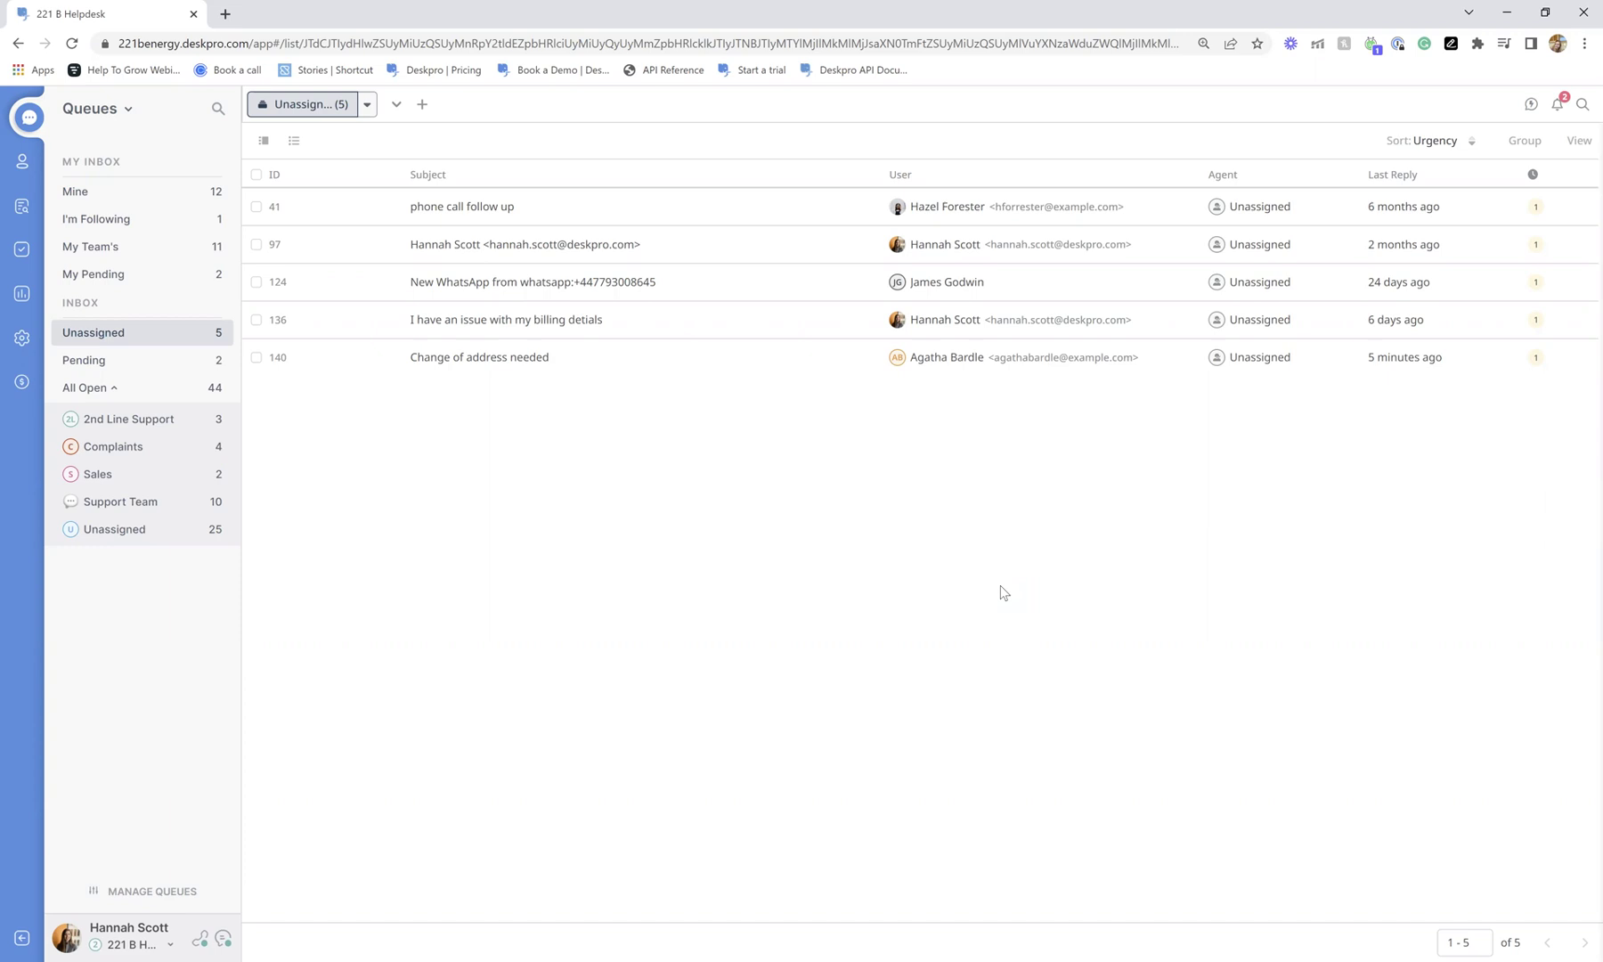
Review the 'Assign Customer Support Tickets Via RR' trigger under Admin Business Rules > Triggers, then close it.
{"action": "left_click", "coordinate": [71, 347]}
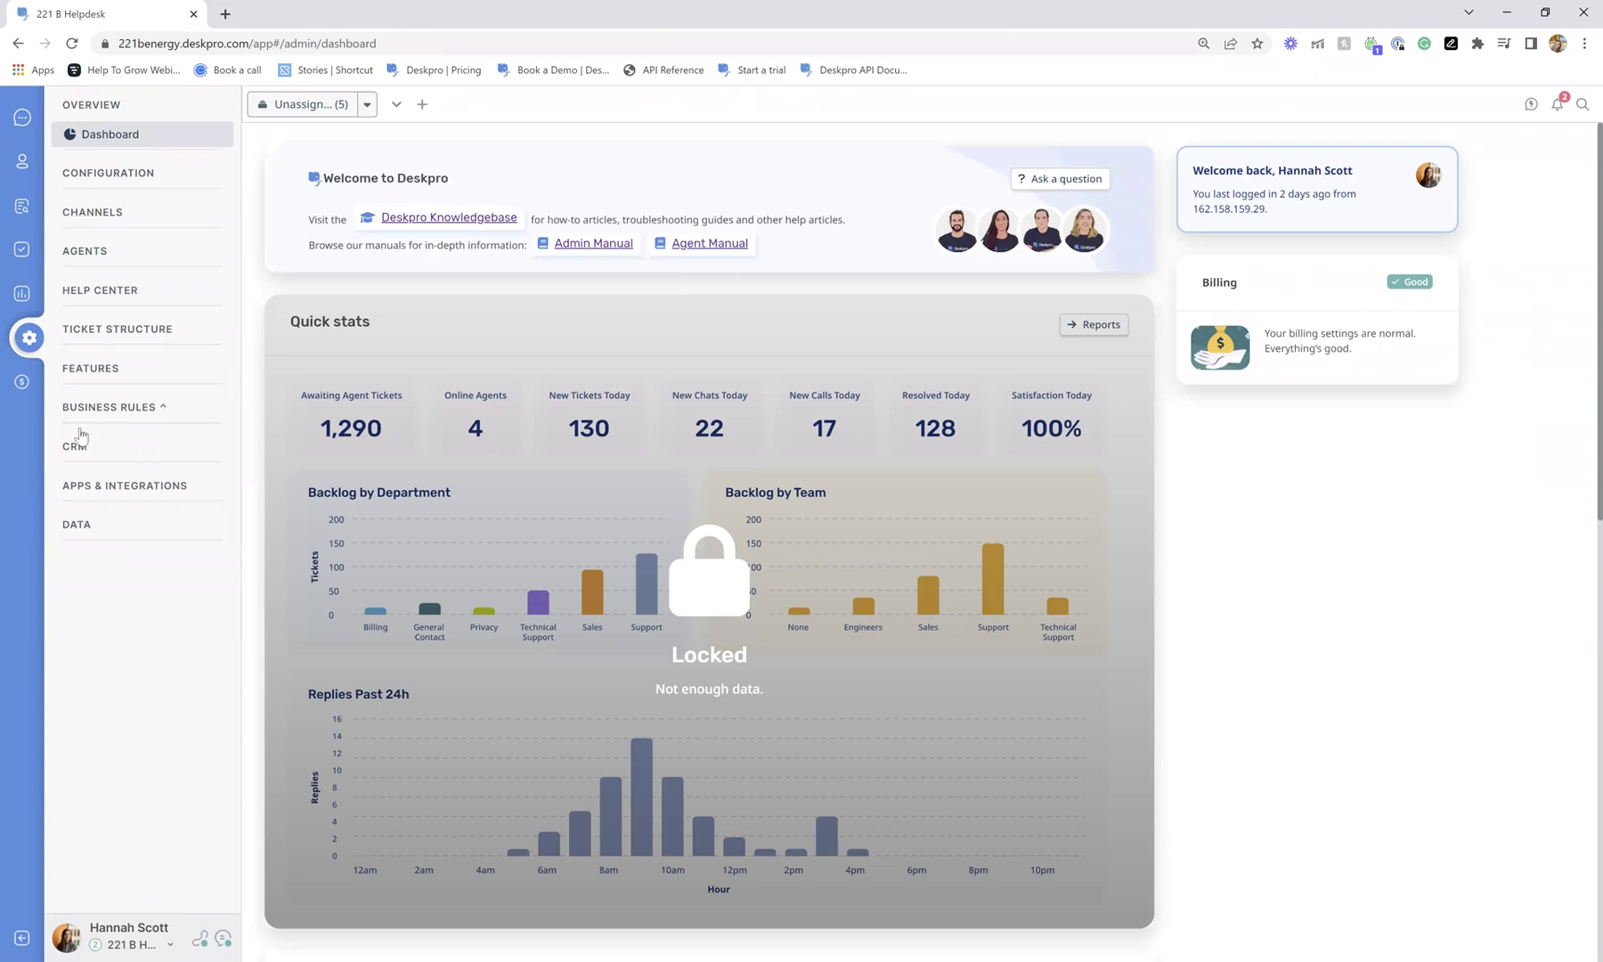
{"action": "left_click", "coordinate": [80, 435]}
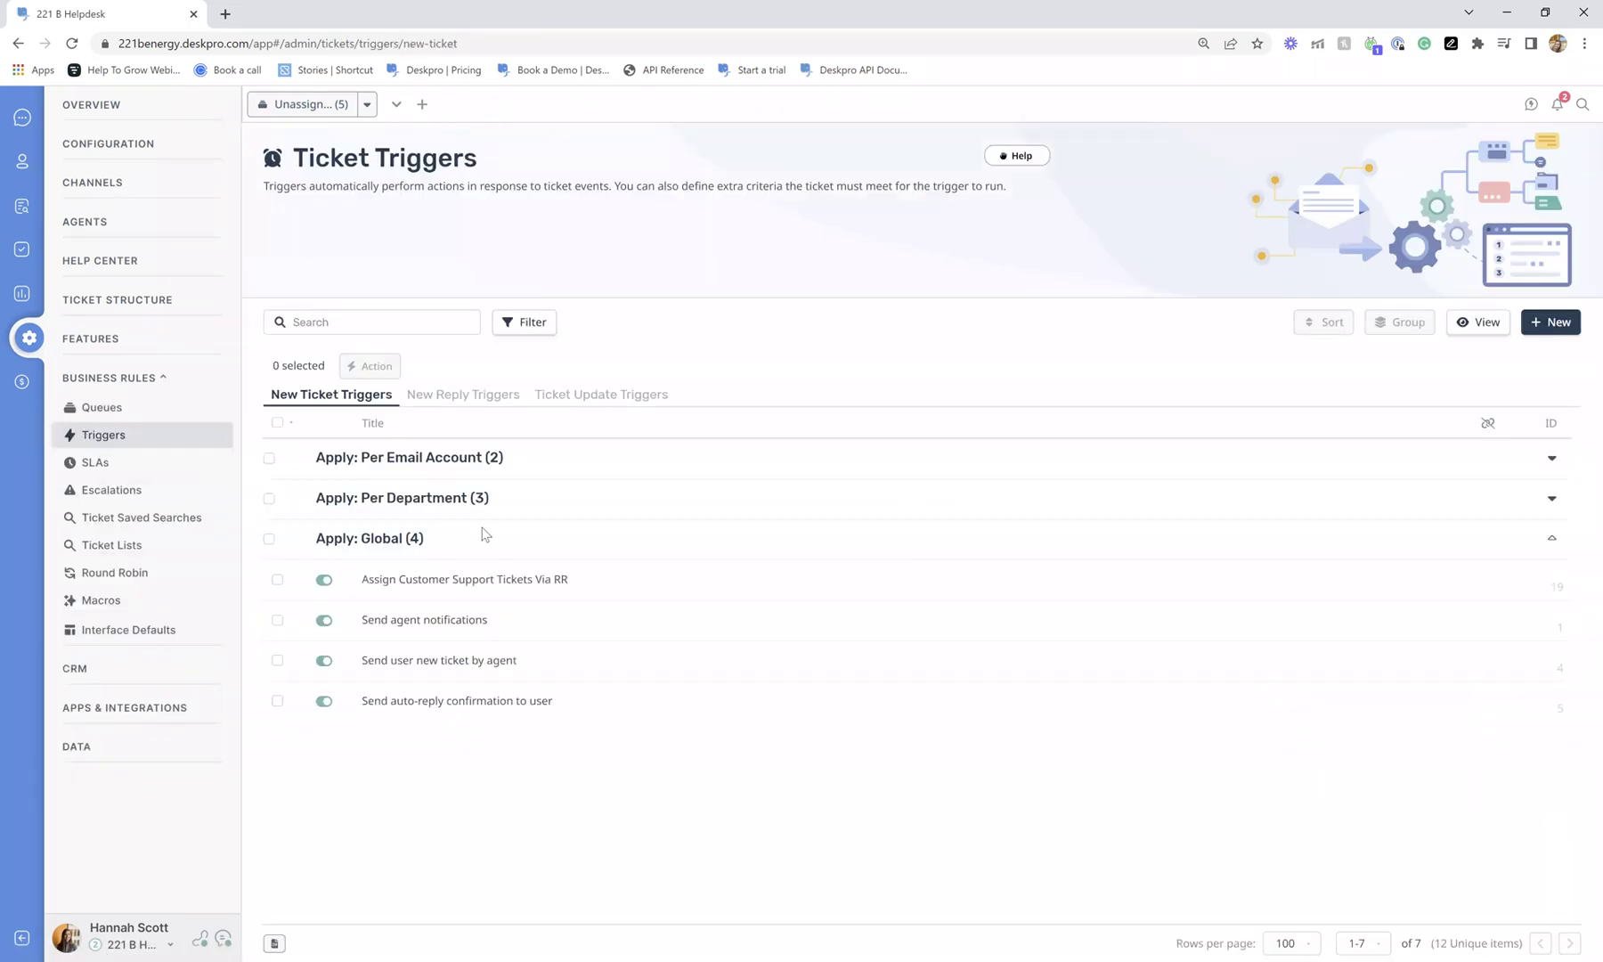
{"action": "scroll", "coordinate": [983, 601], "scroll_direction": "down", "scroll_amount": 3}
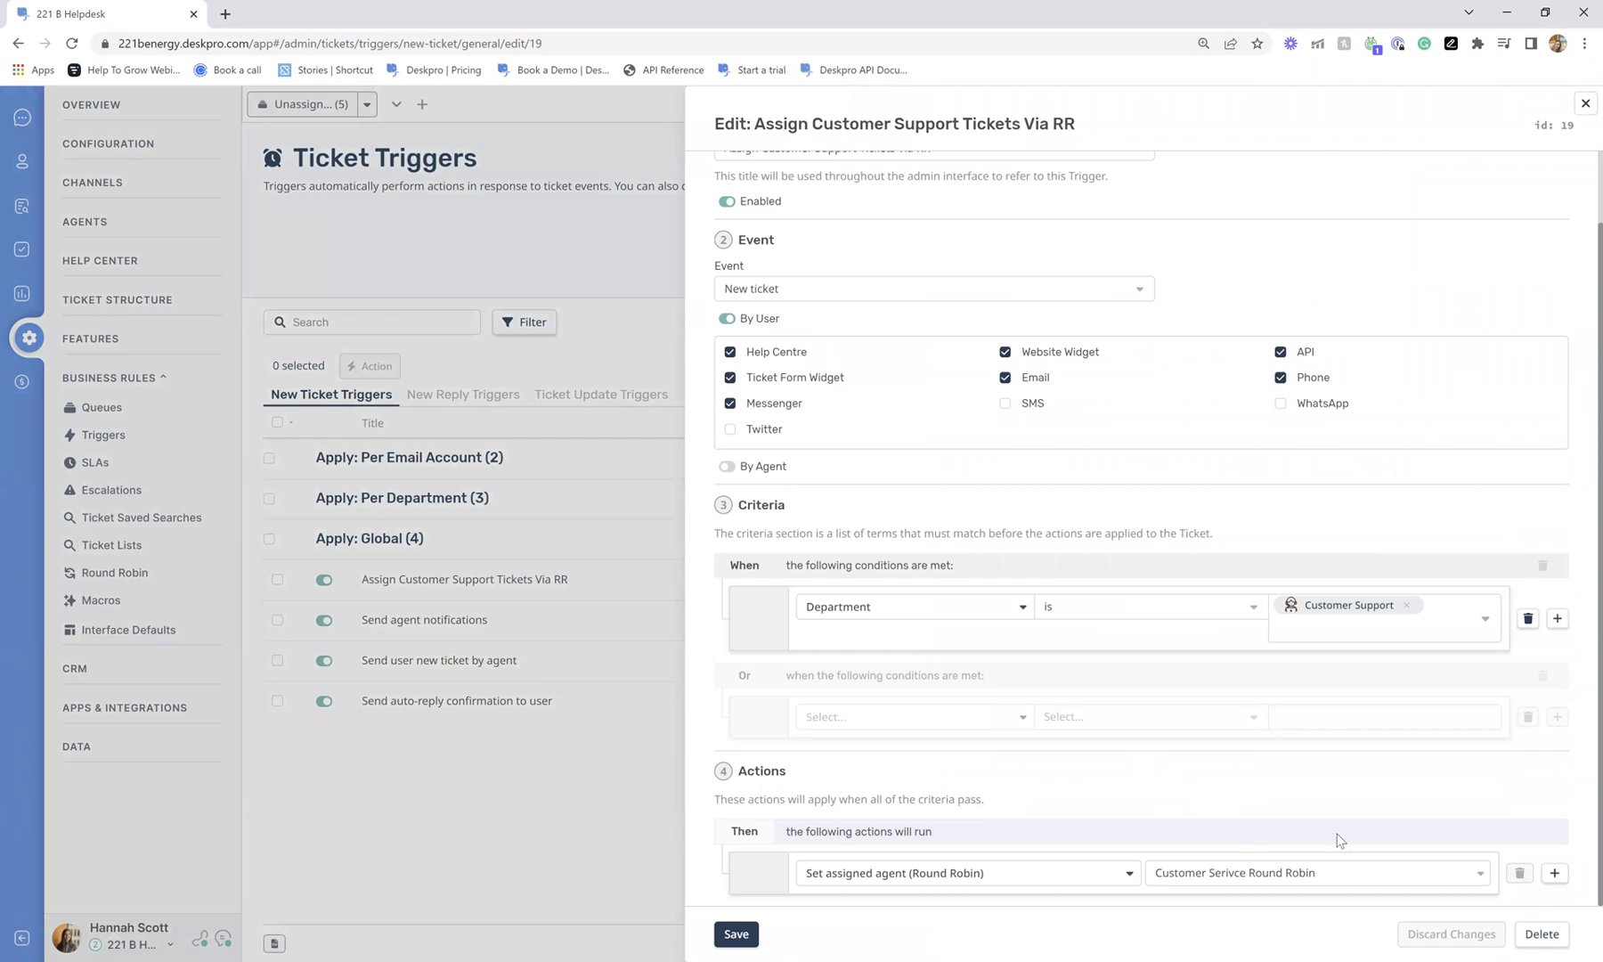
{"action": "scroll", "coordinate": [1389, 710], "scroll_direction": "up", "scroll_amount": 1}
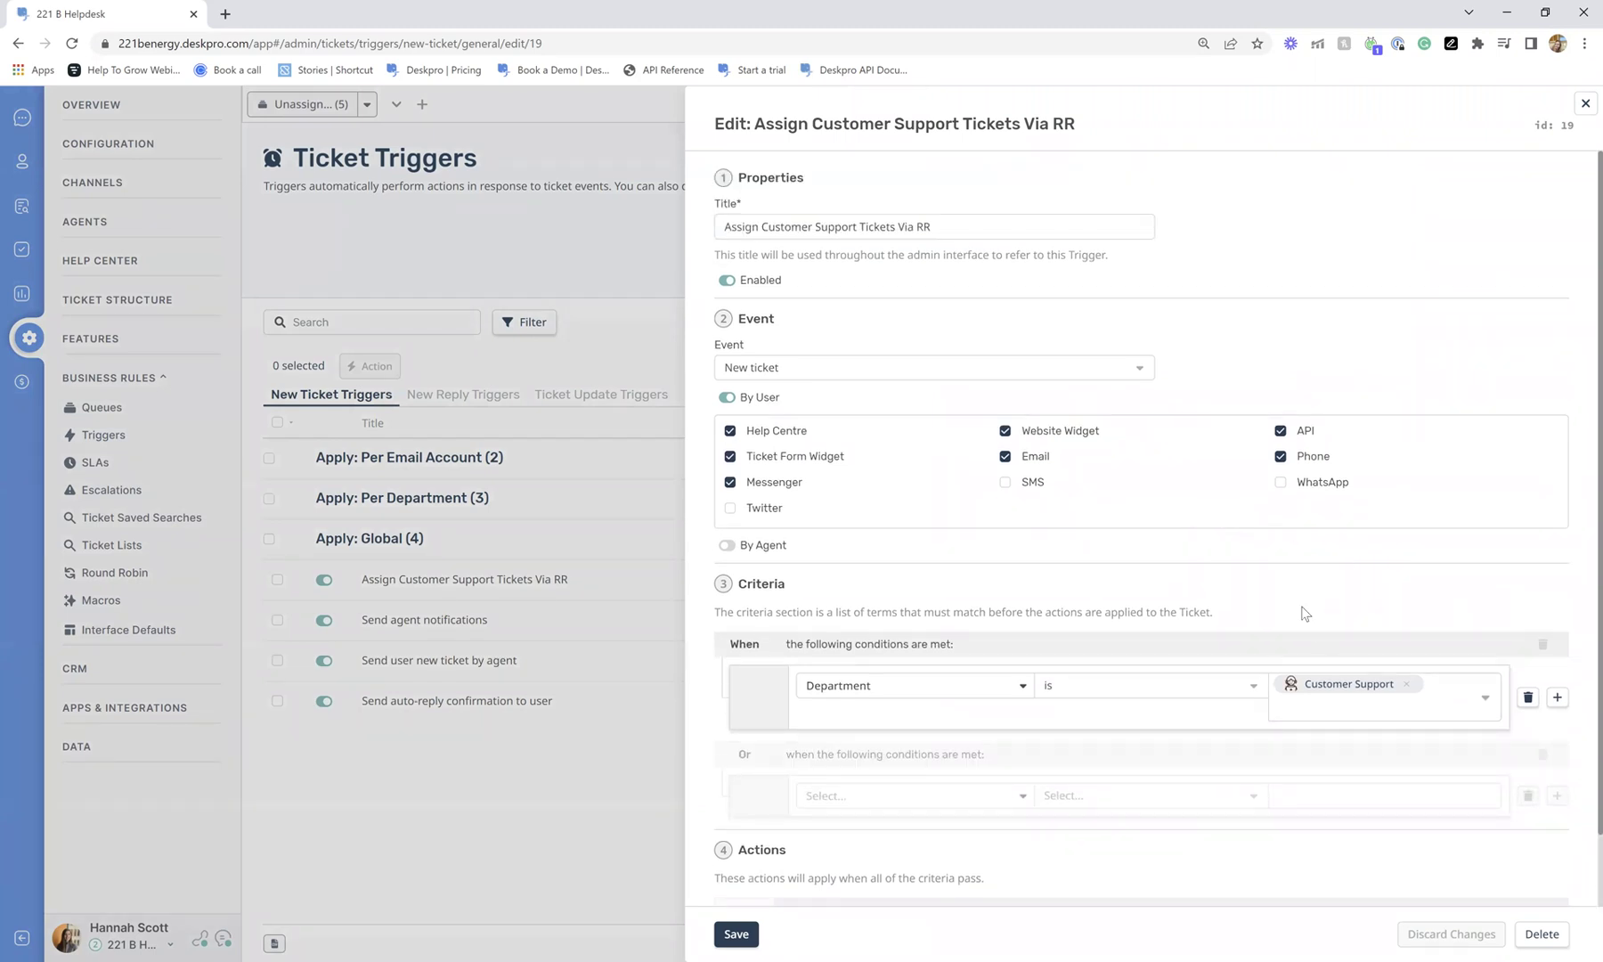
{"action": "scroll", "coordinate": [1303, 613], "scroll_direction": "down", "scroll_amount": 1}
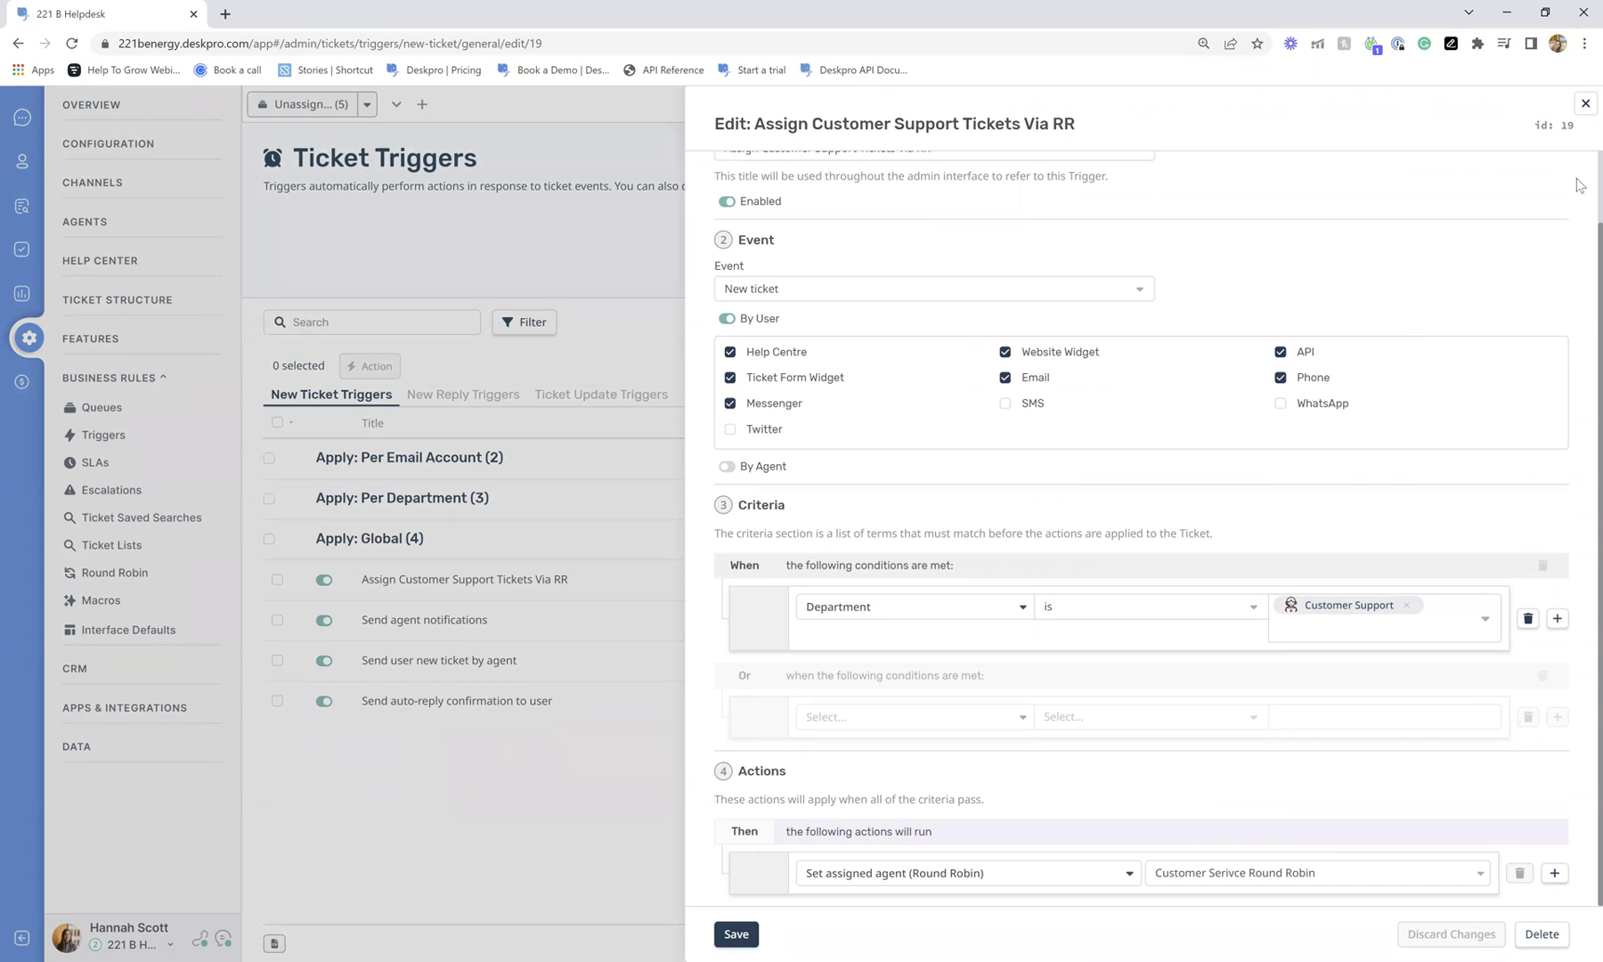
{"action": "left_click", "coordinate": [1583, 109]}
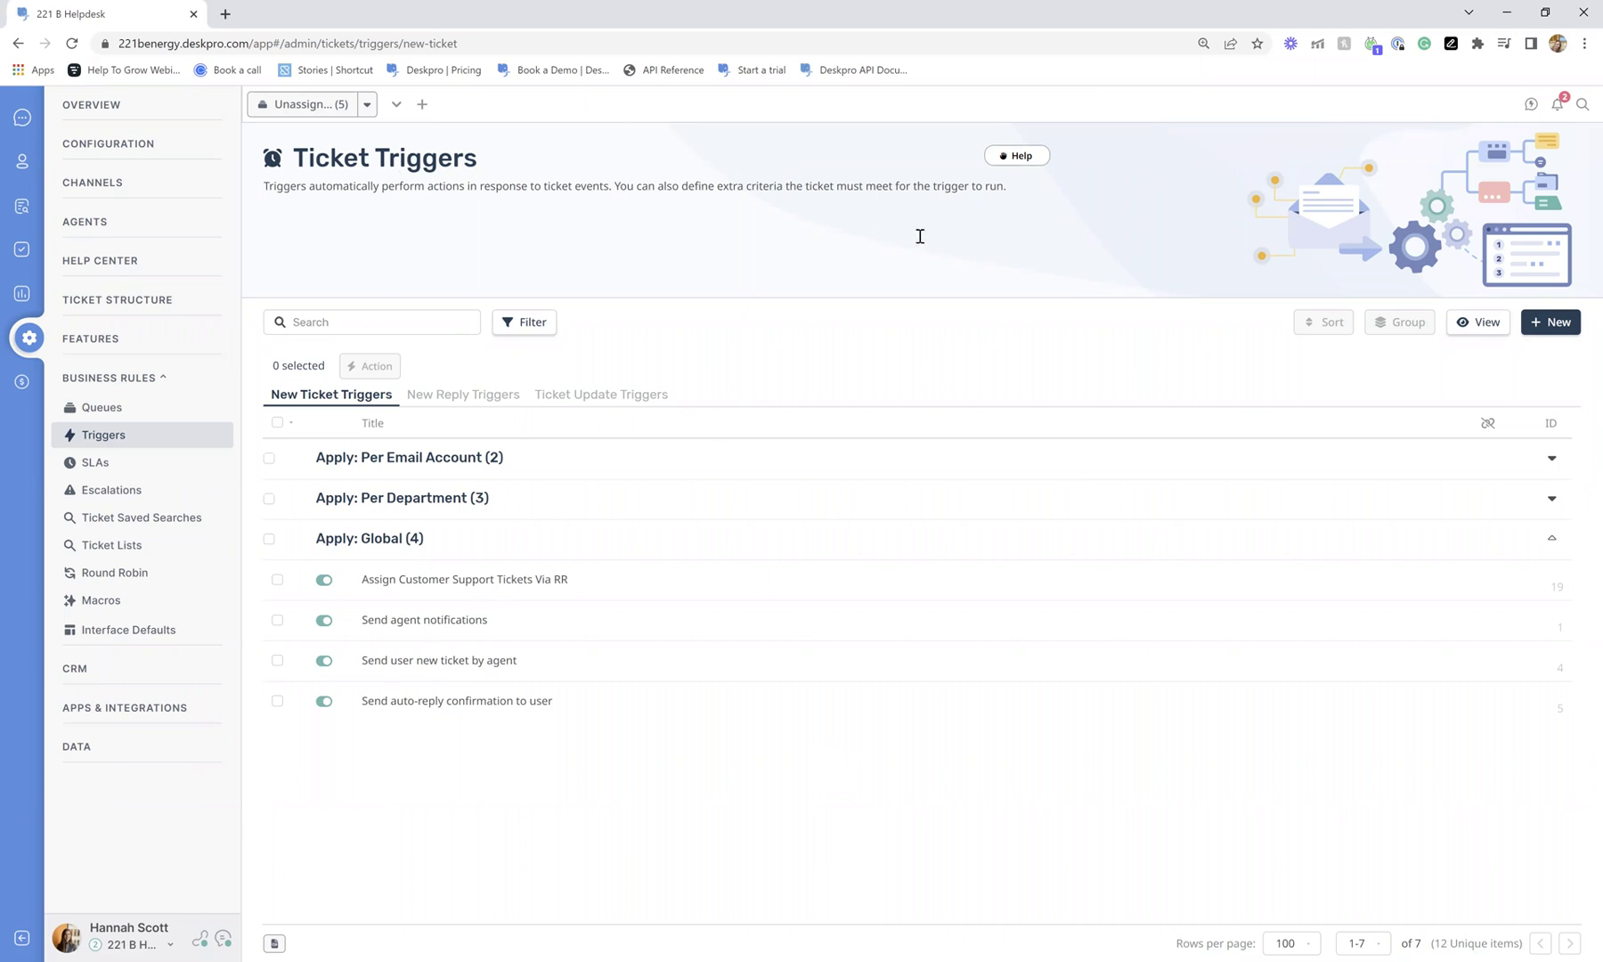
Browse My Team tickets grouped by agent and the Unassigned queue, then show the 12 Mine tickets.
{"action": "left_click", "coordinate": [23, 116]}
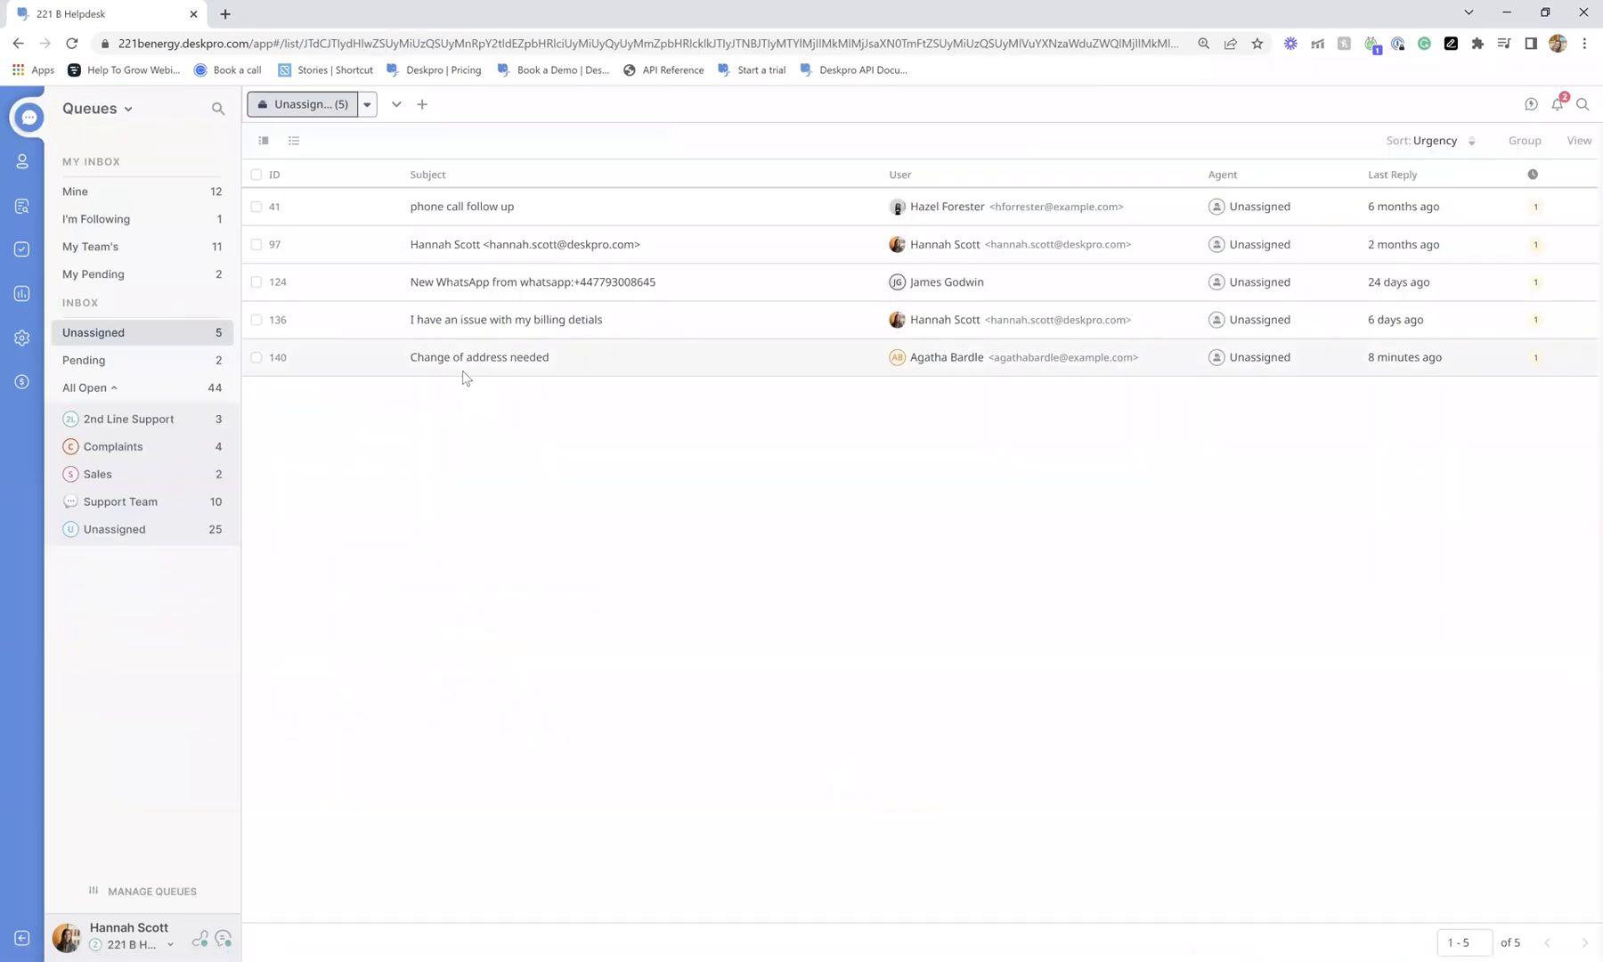
{"action": "left_click", "coordinate": [159, 249]}
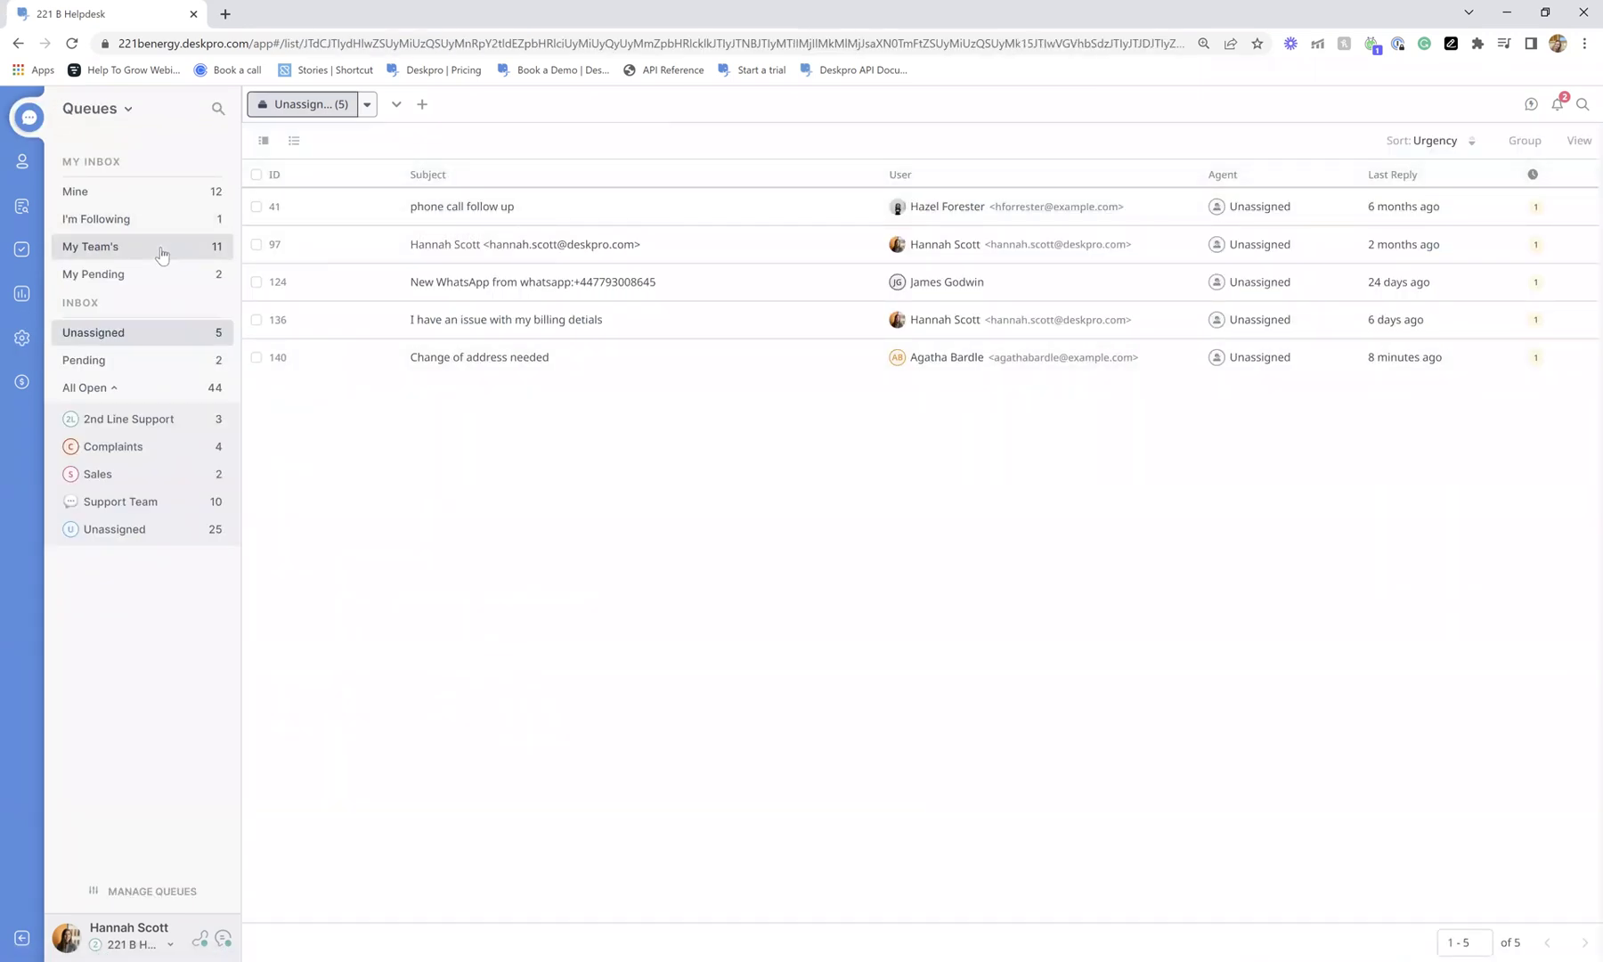
{"action": "left_click", "coordinate": [283, 233]}
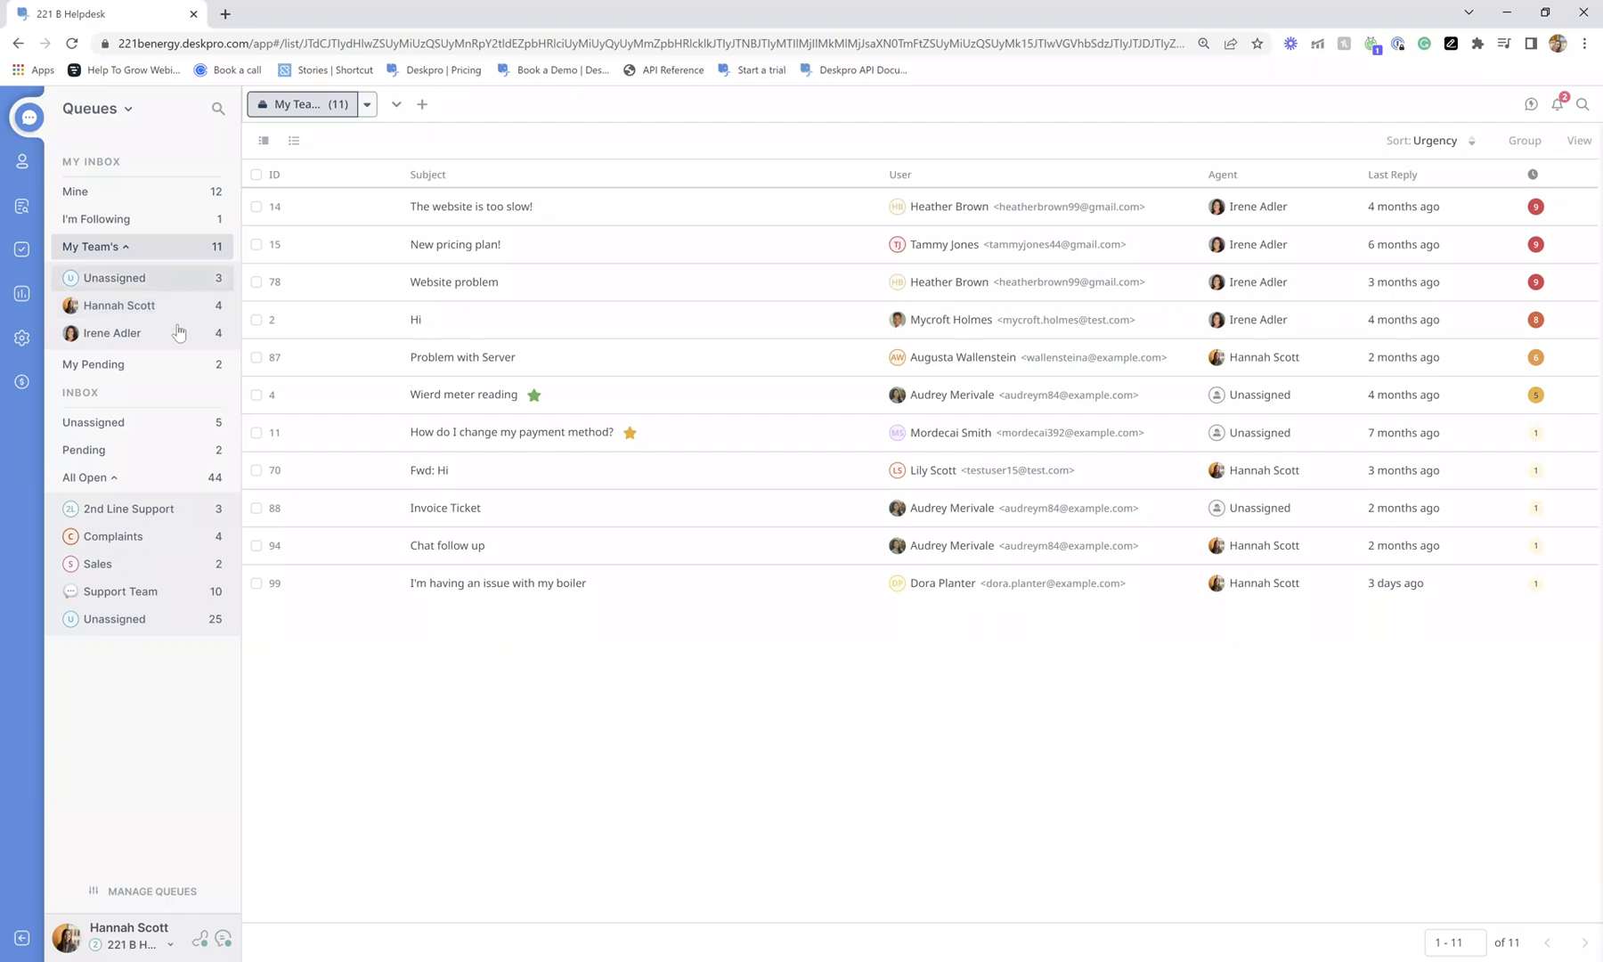
{"action": "left_click", "coordinate": [200, 277]}
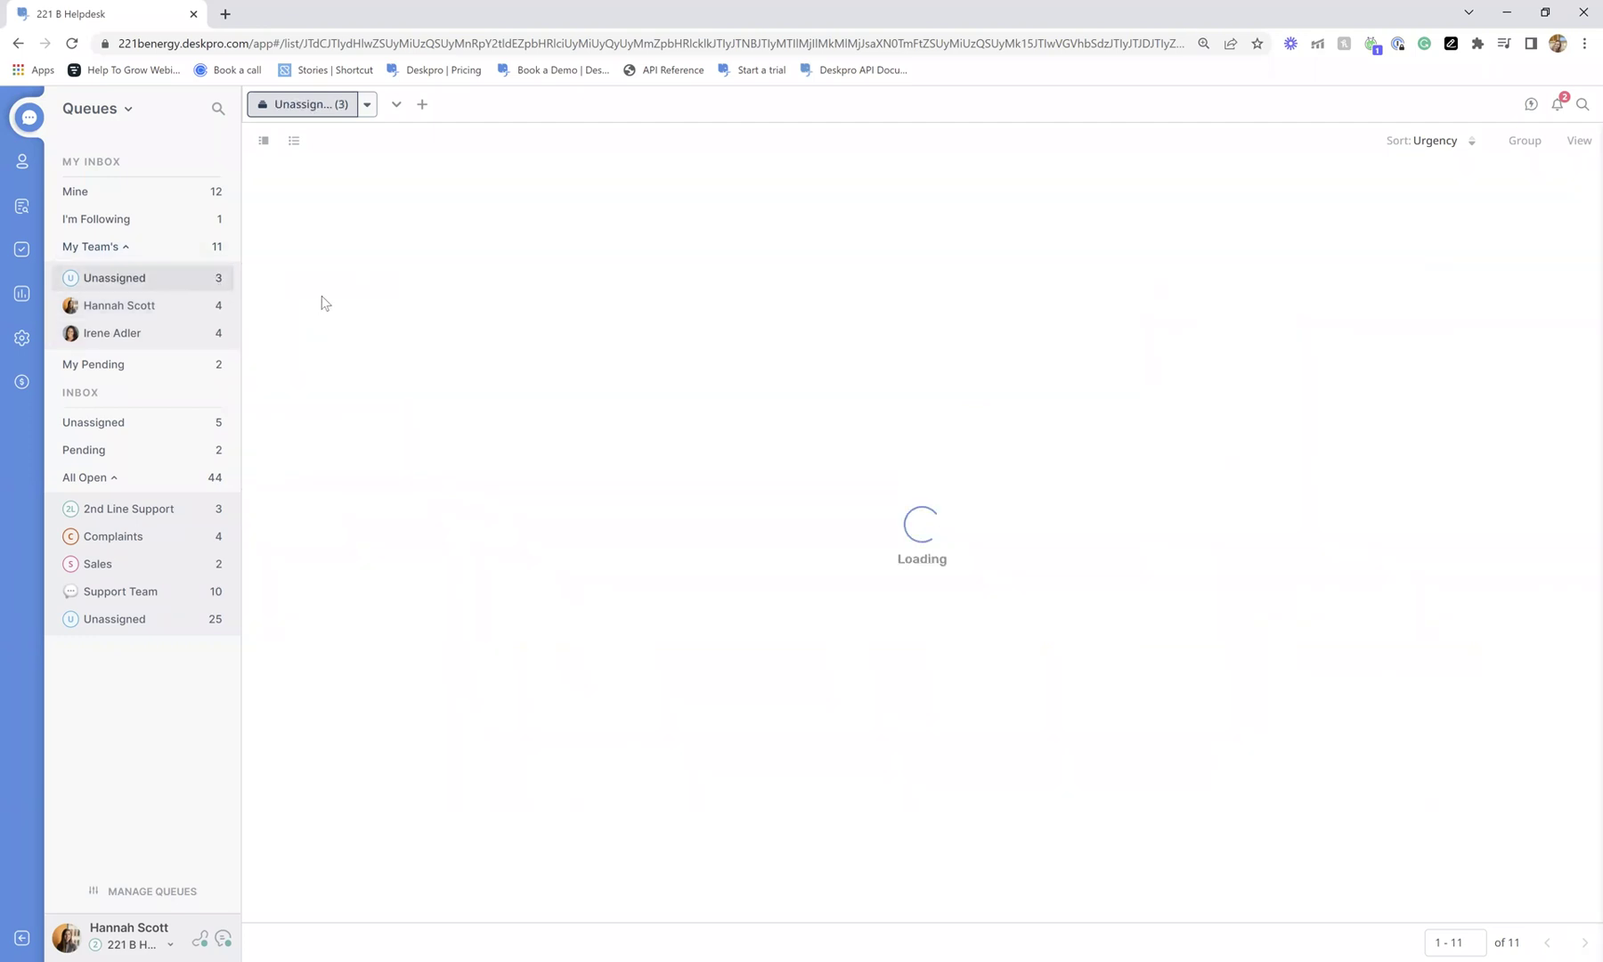
{"action": "left_click", "coordinate": [133, 190]}
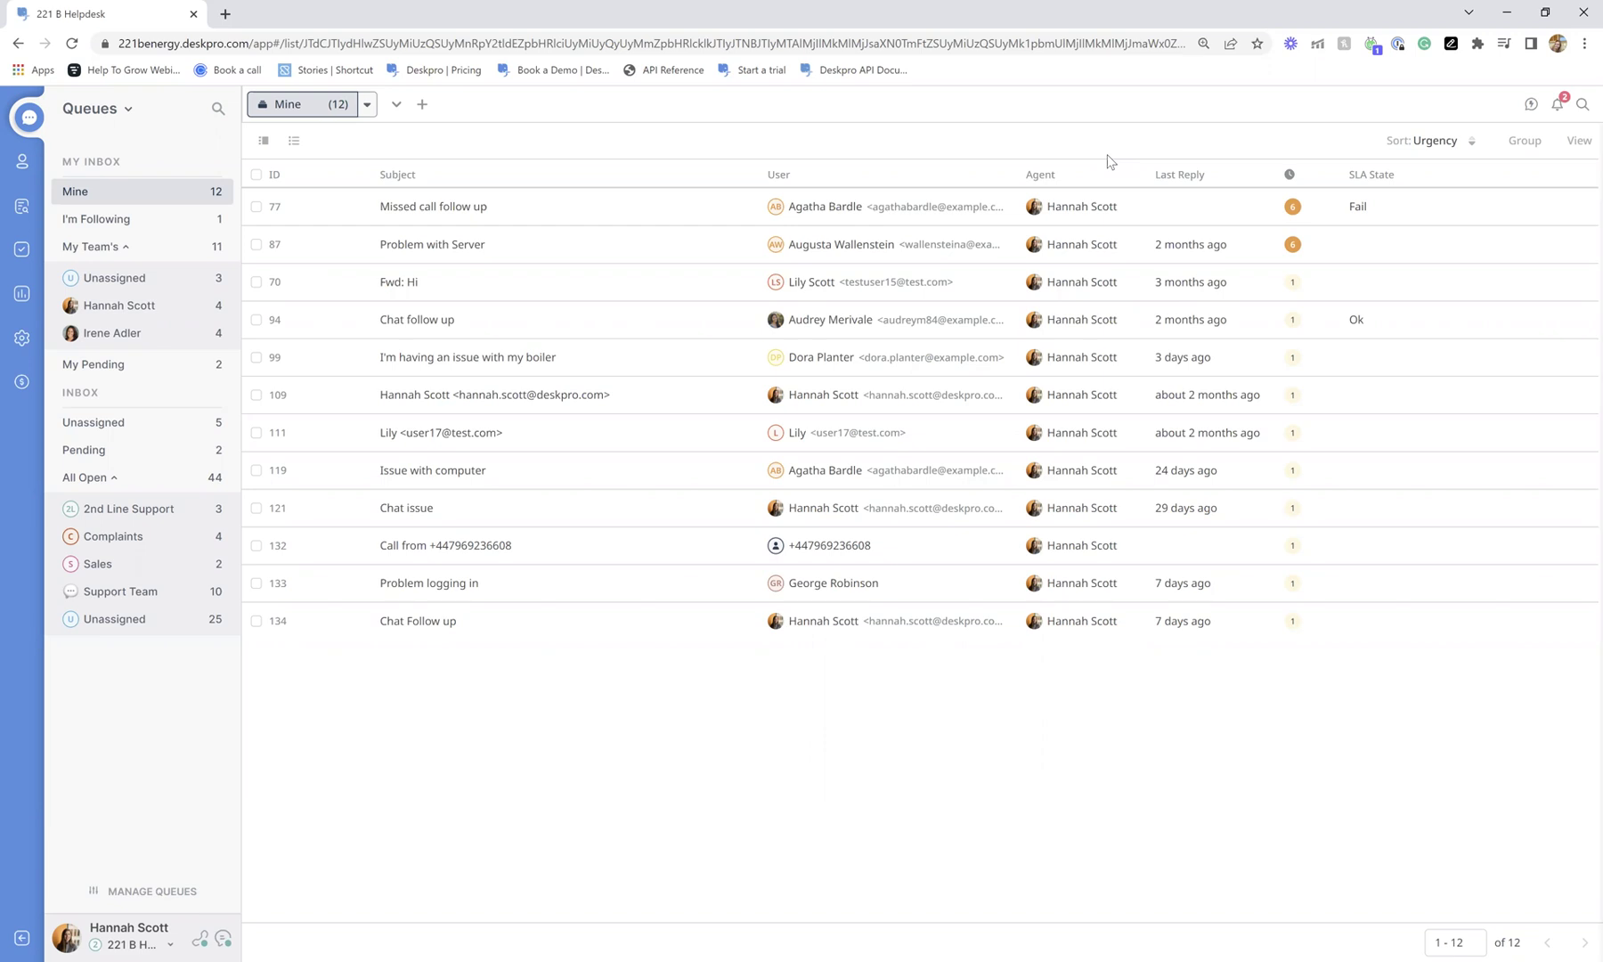
{"action": "left_click", "coordinate": [1412, 142]}
{"action": "left_click", "coordinate": [1413, 145]}
{"action": "left_click", "coordinate": [1522, 146]}
{"action": "left_click", "coordinate": [1522, 146]}
{"action": "left_click", "coordinate": [1580, 146]}
{"action": "scroll", "coordinate": [1524, 234], "scroll_direction": "down", "scroll_amount": 3}
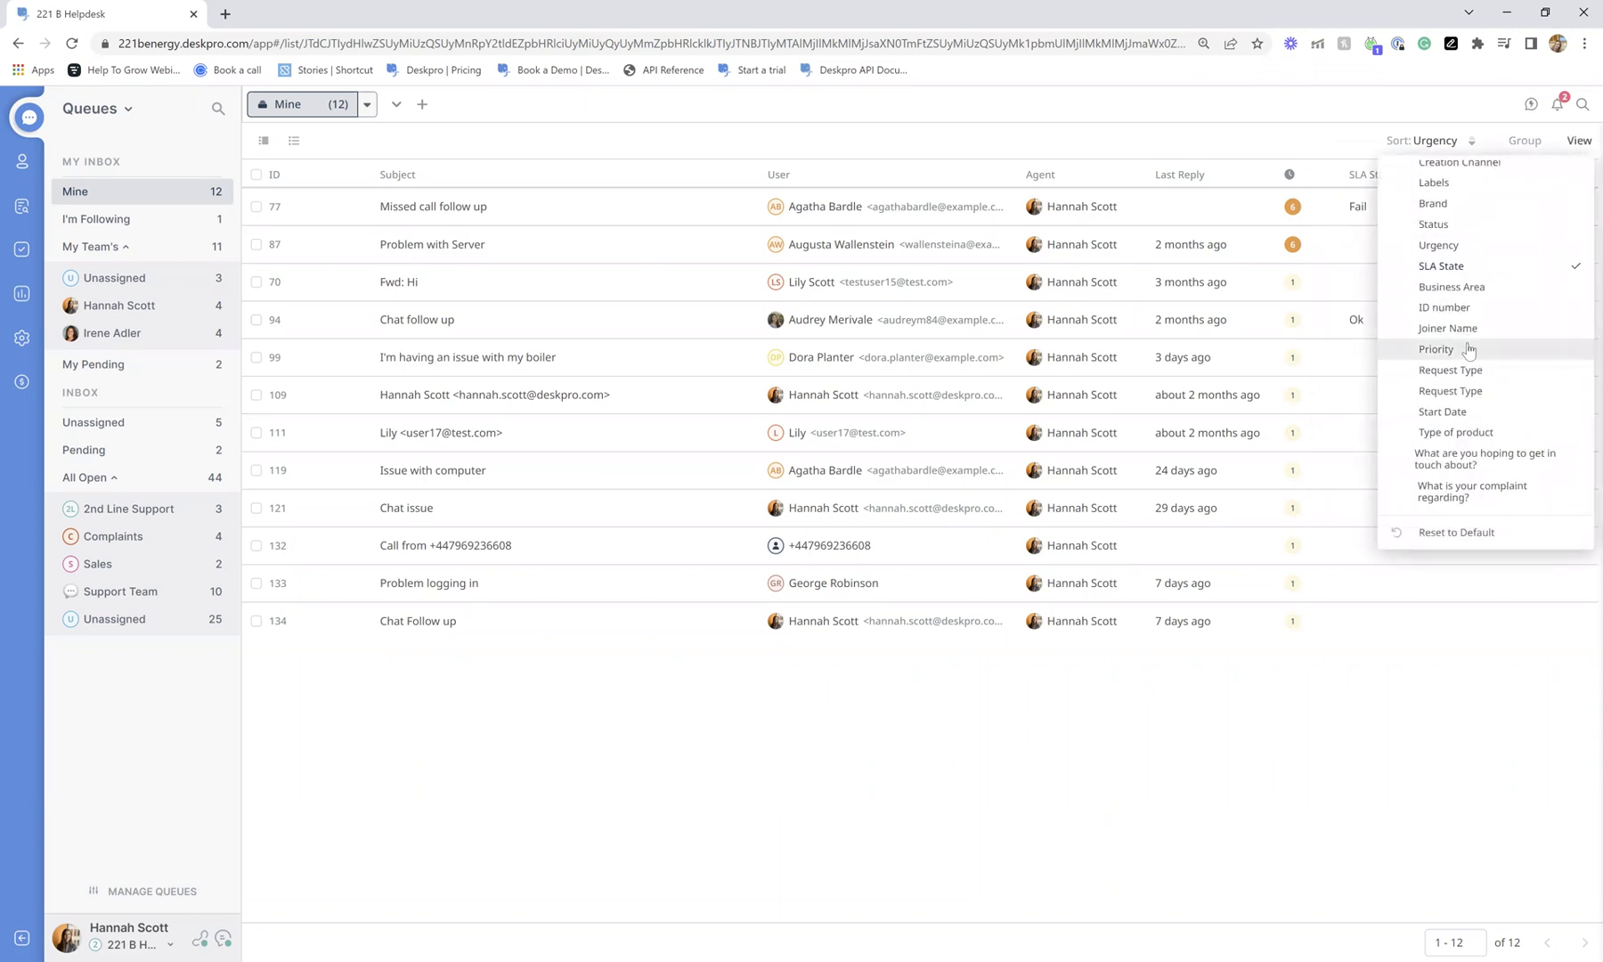
{"action": "left_click", "coordinate": [967, 128]}
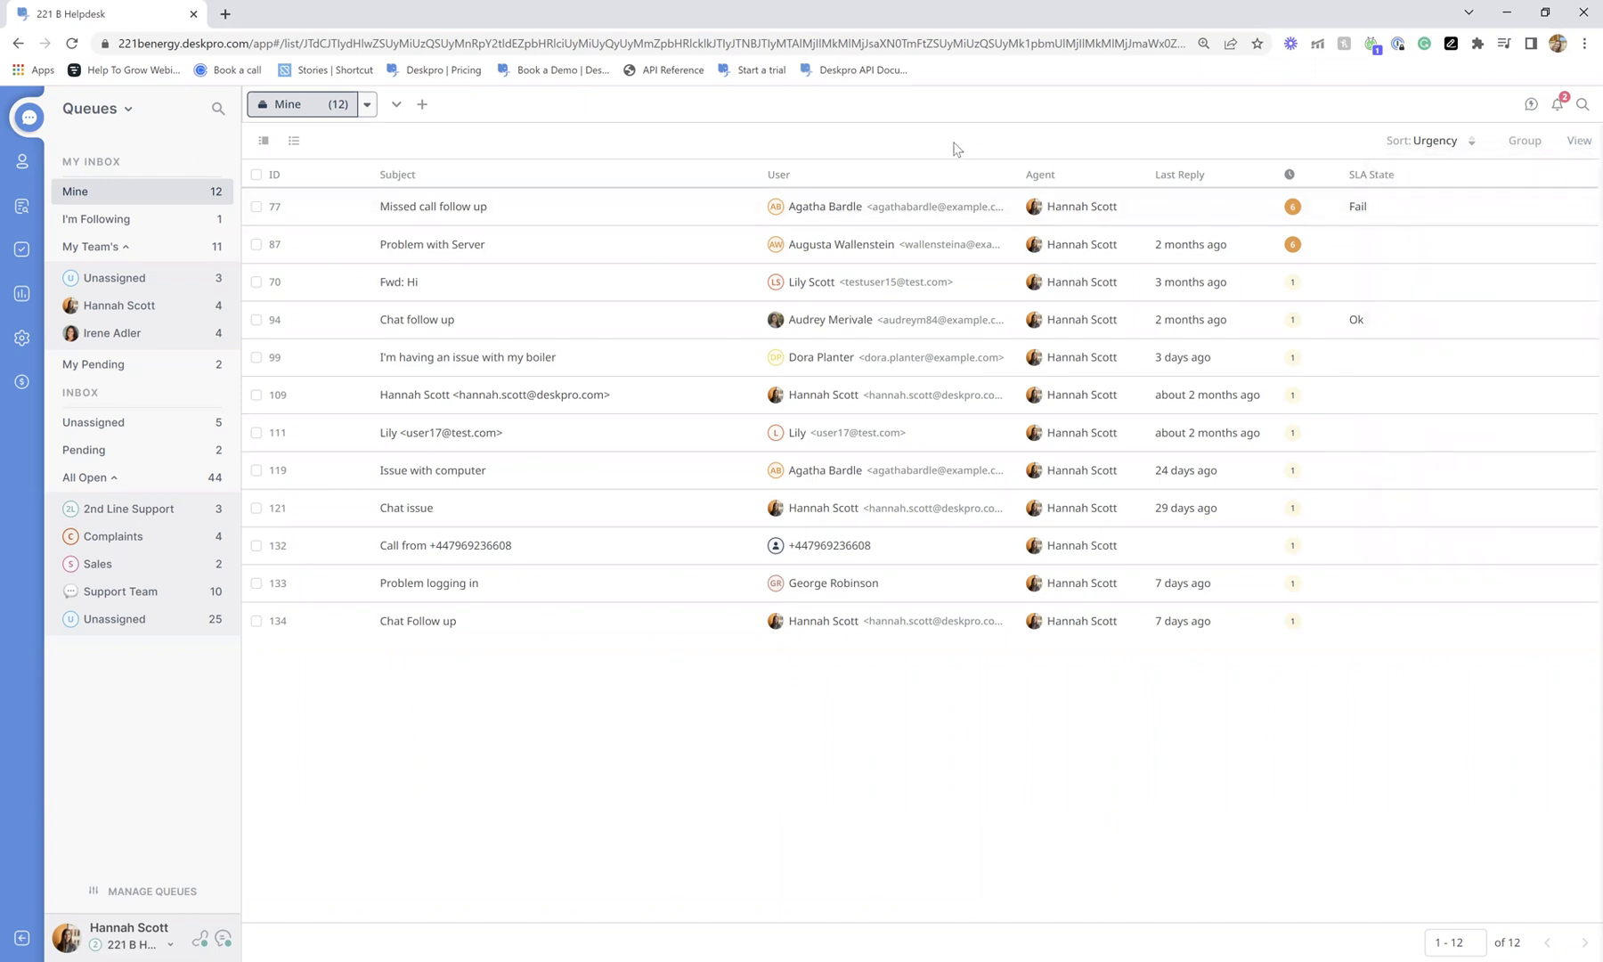
{"action": "left_click", "coordinate": [165, 423]}
Open ticket 140 from the Unassigned inbox, assign it to yourself, and view the agent picker.
{"action": "left_click", "coordinate": [676, 365]}
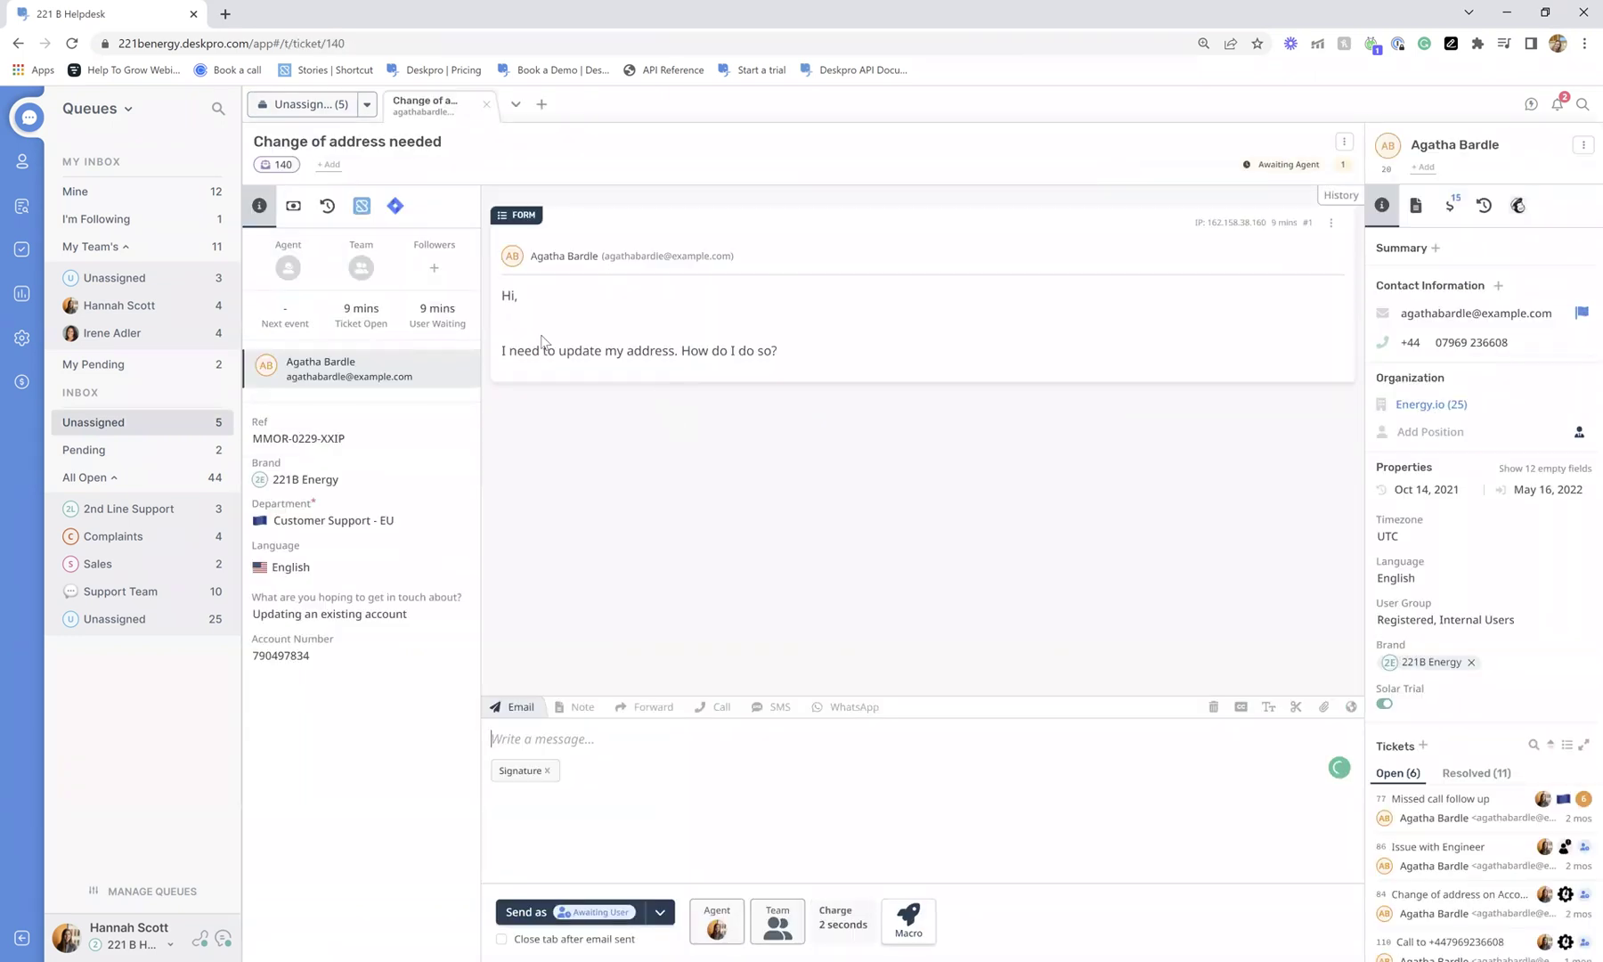
{"action": "left_click", "coordinate": [283, 272]}
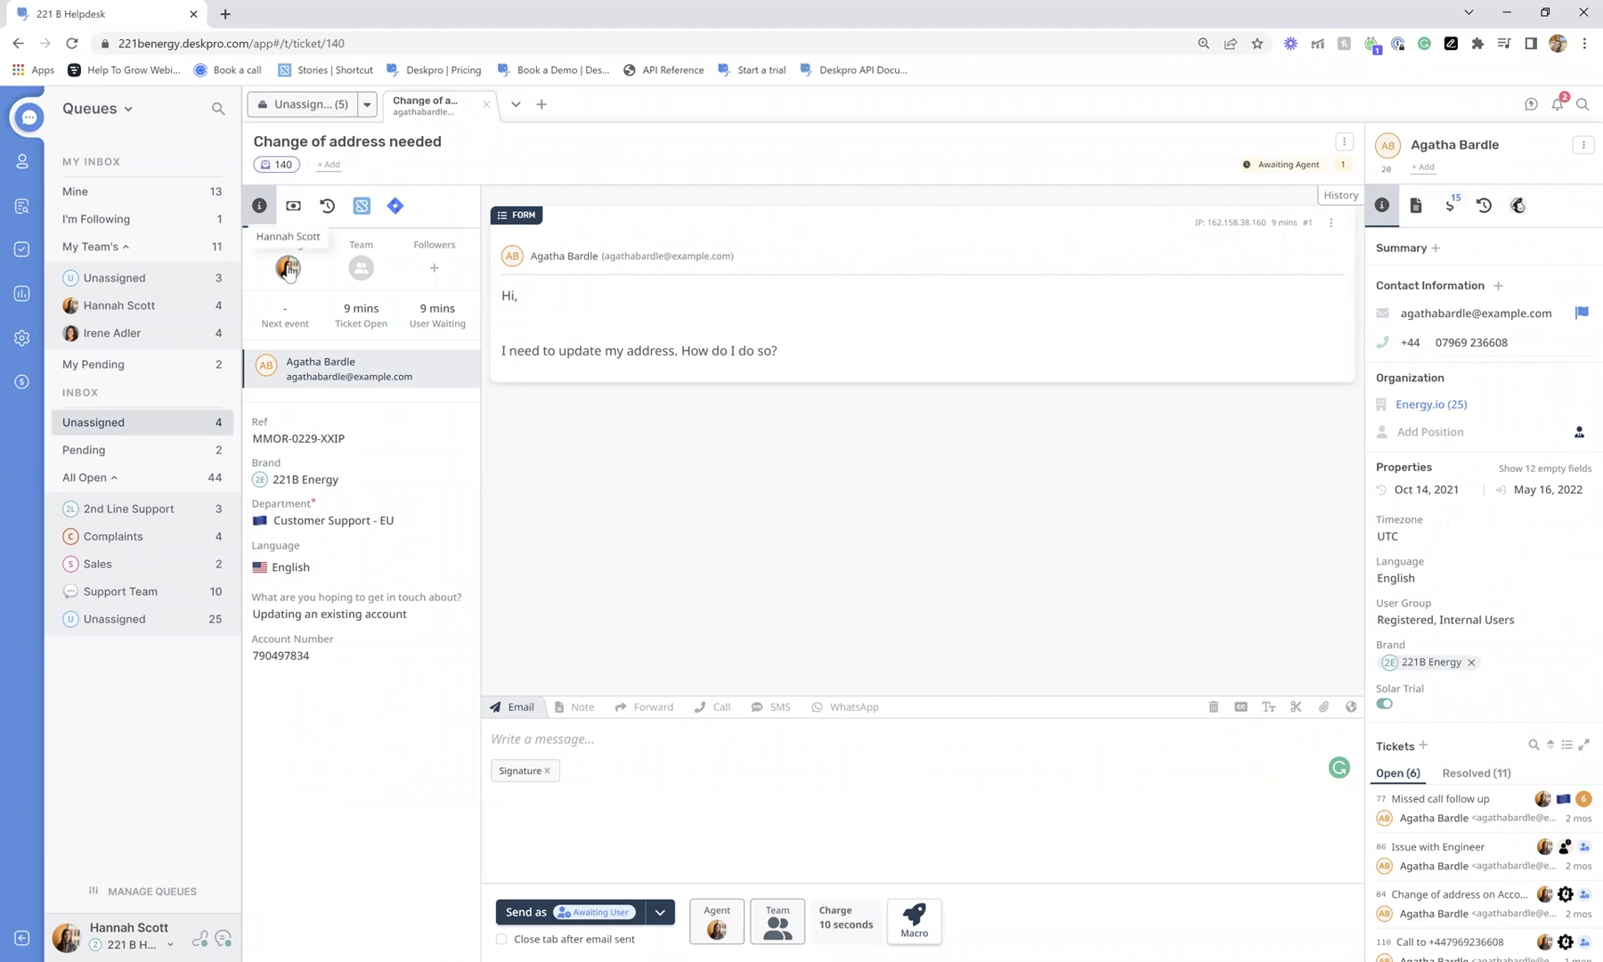
{"action": "left_click", "coordinate": [288, 269]}
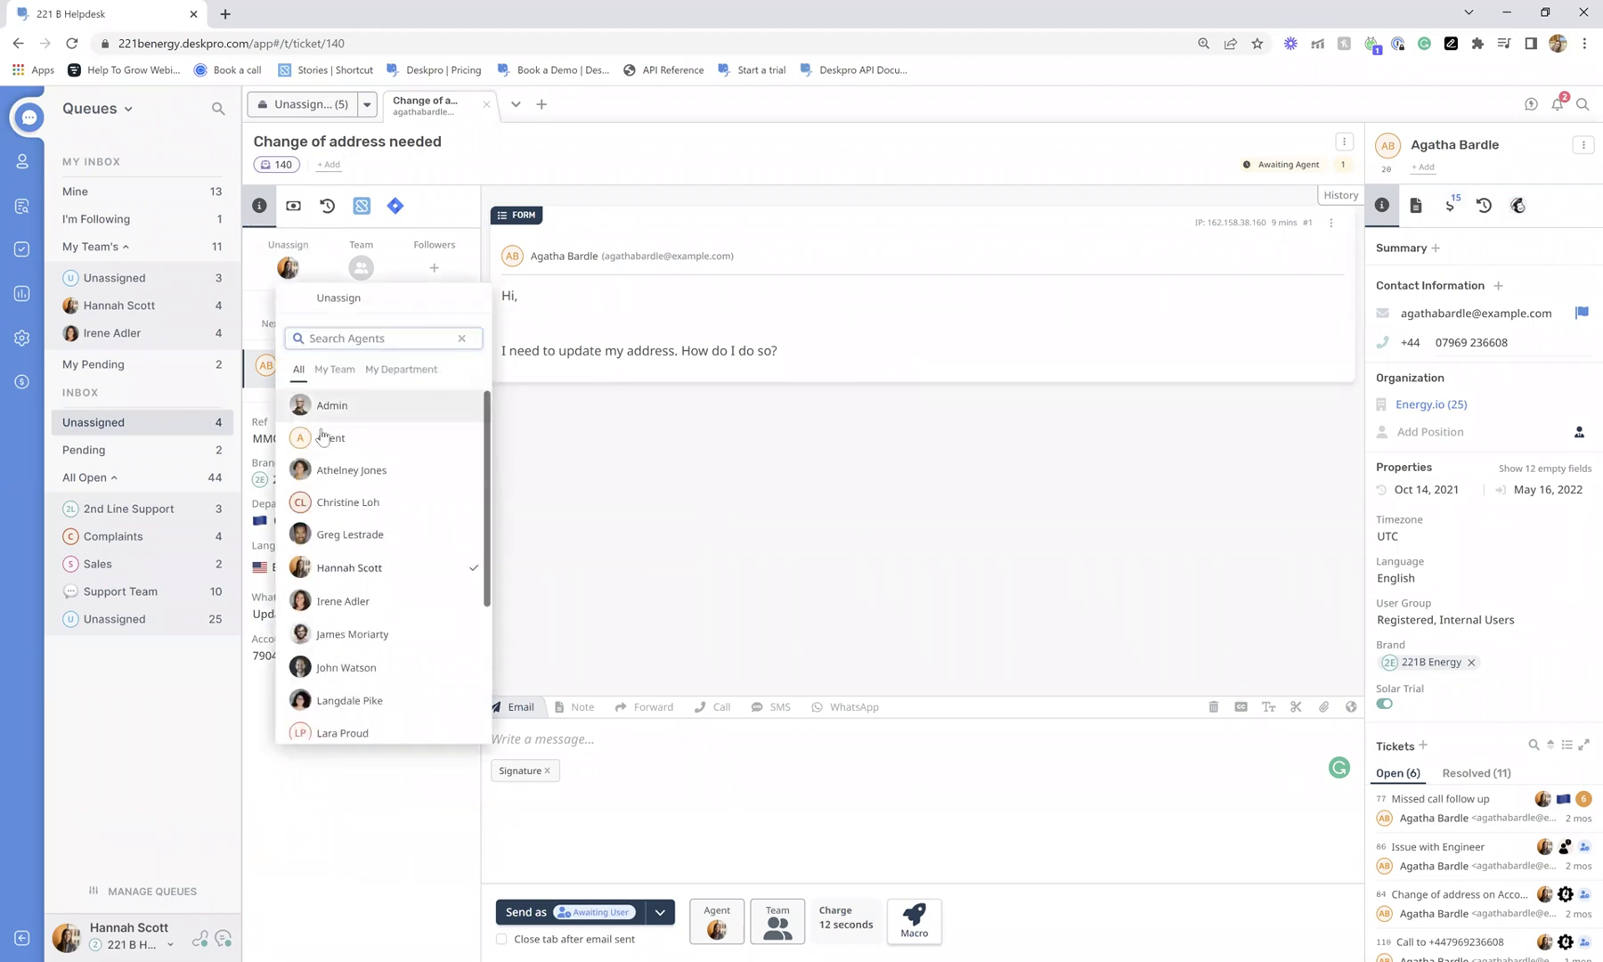
{"action": "scroll", "coordinate": [362, 498], "scroll_direction": "down", "scroll_amount": 5}
{"action": "scroll", "coordinate": [362, 504], "scroll_direction": "up", "scroll_amount": 4}
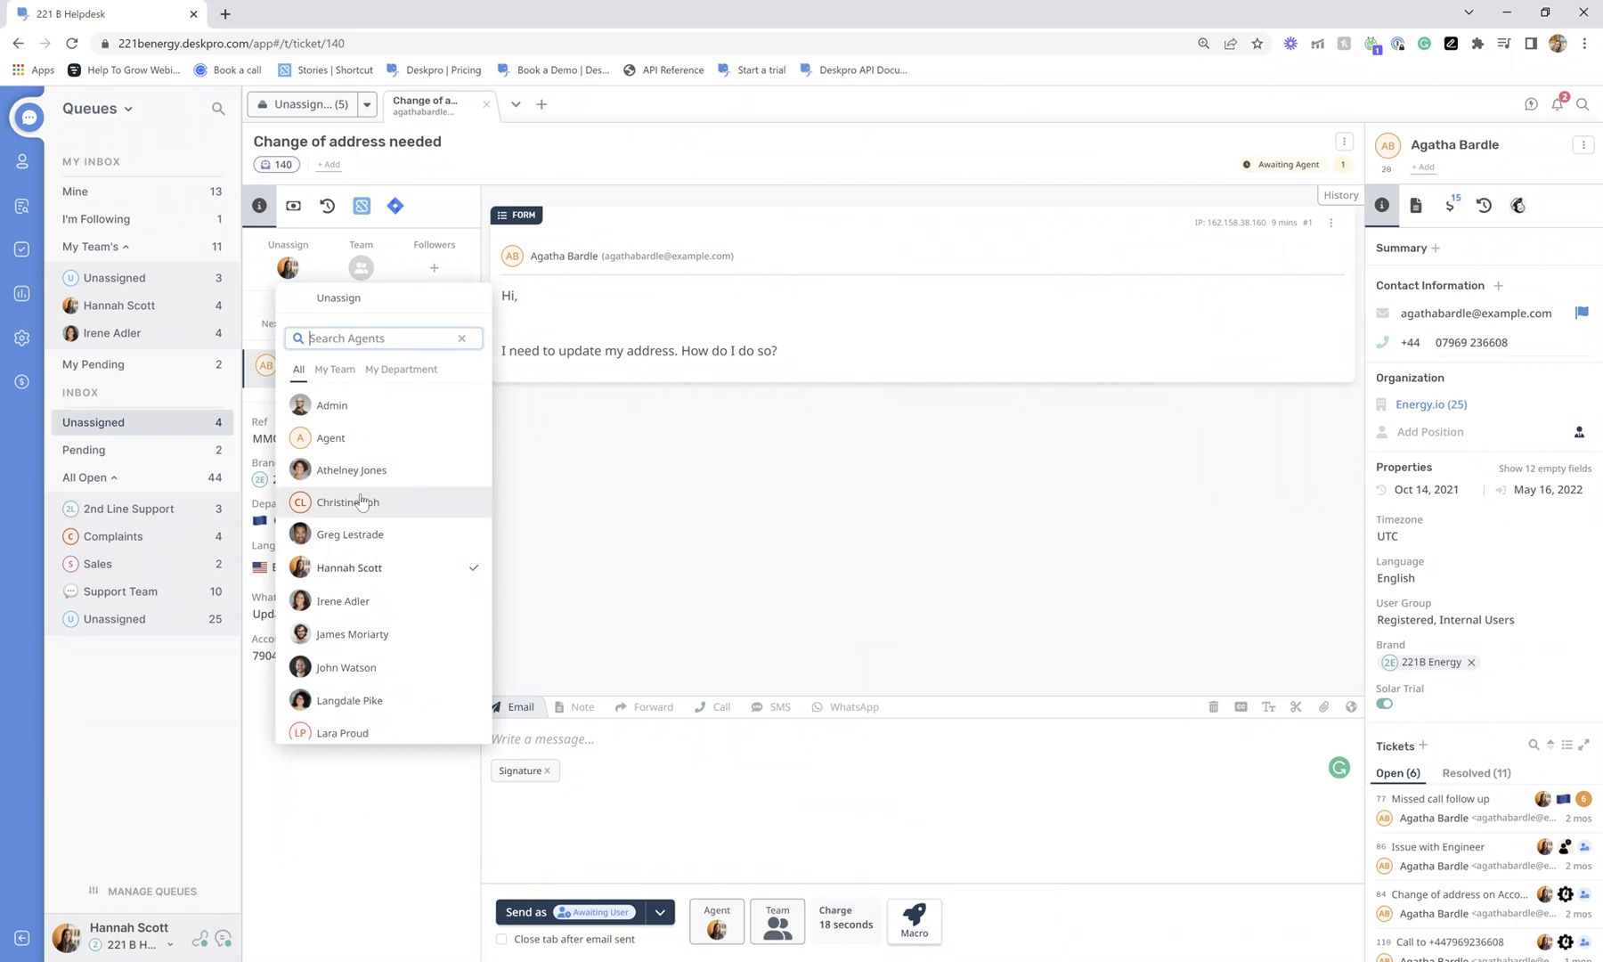
Close the agent picker unchanged and open the Energy.io organization profile with its 10 open tickets.
{"action": "left_click", "coordinate": [782, 208]}
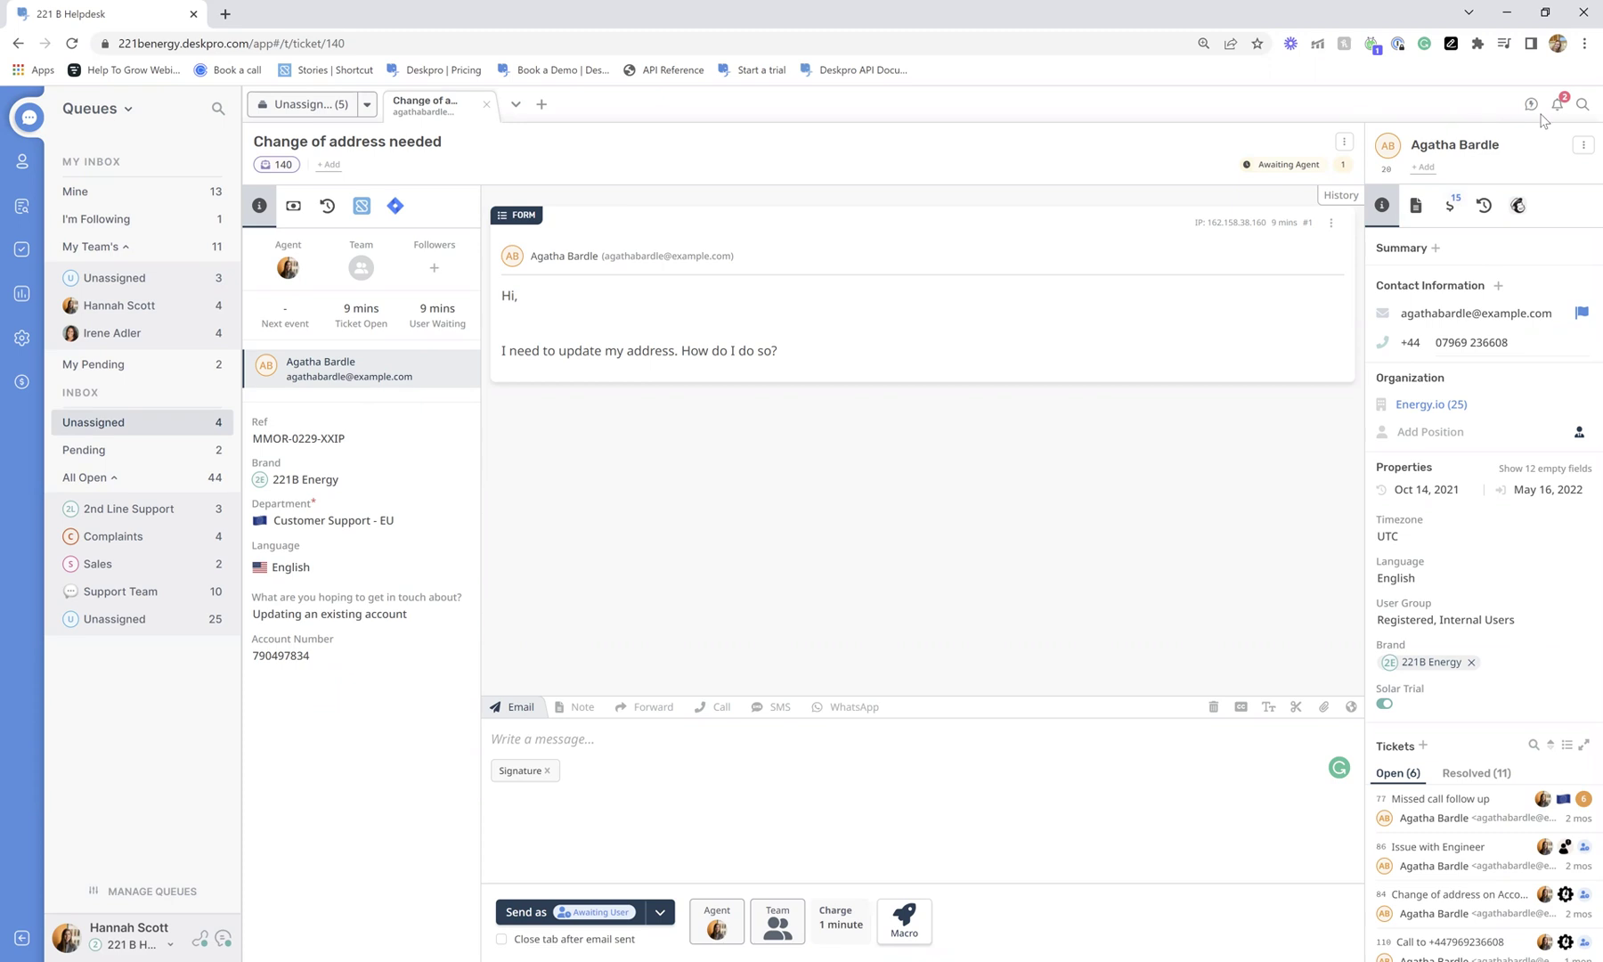
{"action": "scroll", "coordinate": [1513, 490], "scroll_direction": "down", "scroll_amount": 3}
{"action": "scroll", "coordinate": [1493, 512], "scroll_direction": "up", "scroll_amount": 3}
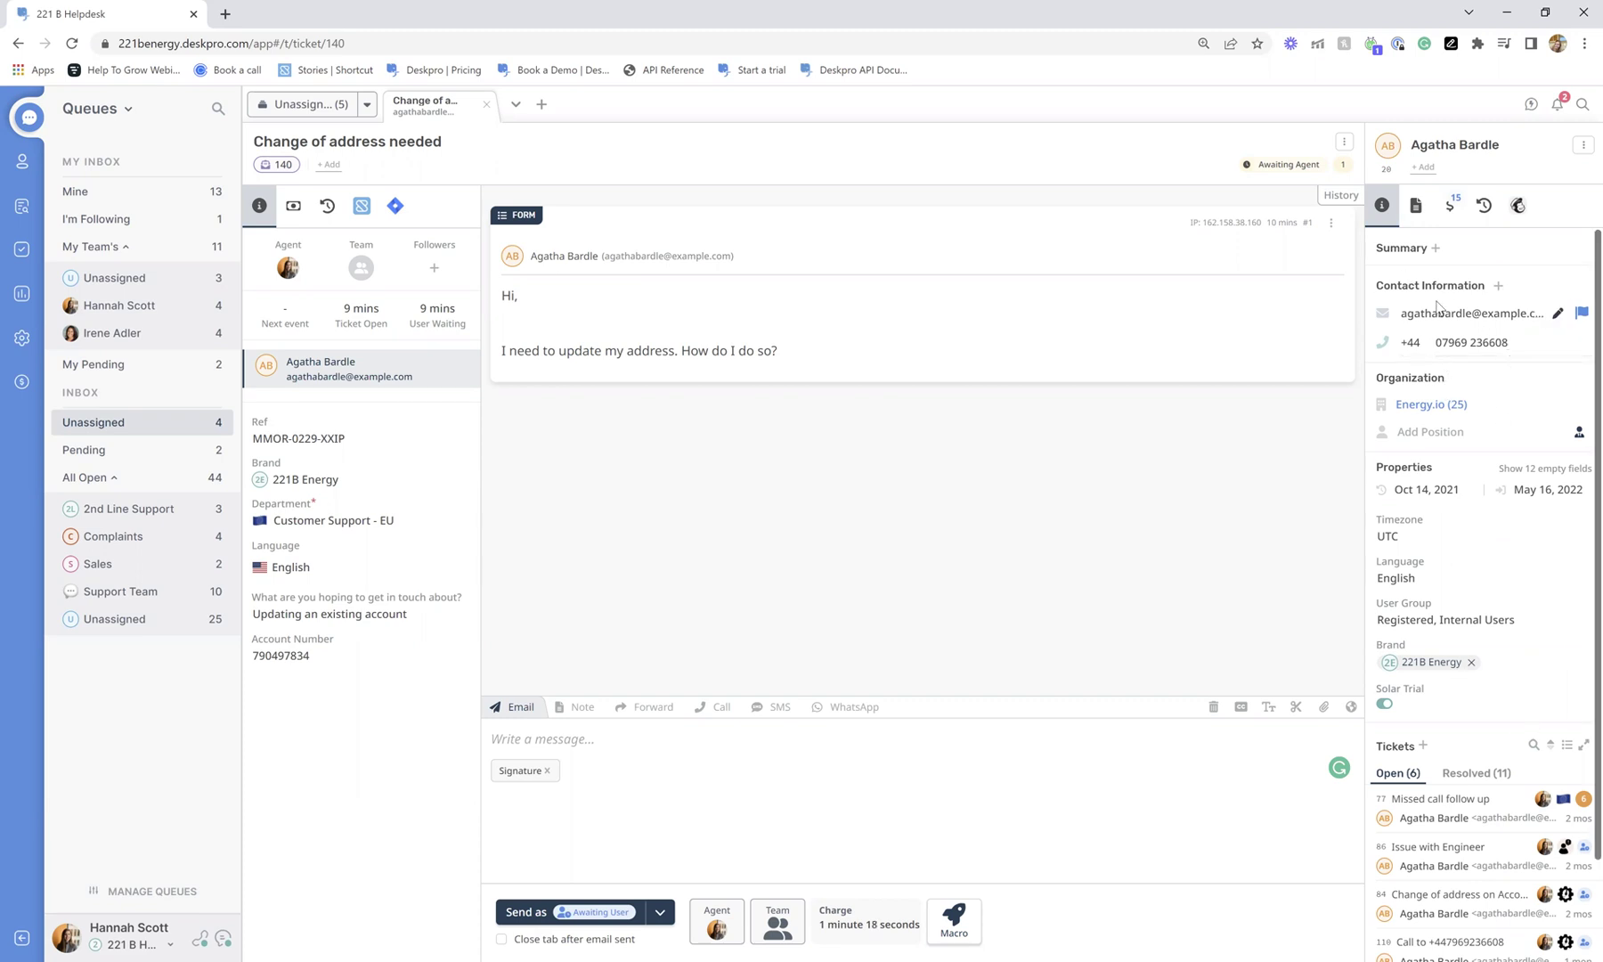
{"action": "scroll", "coordinate": [1478, 443], "scroll_direction": "down", "scroll_amount": 1}
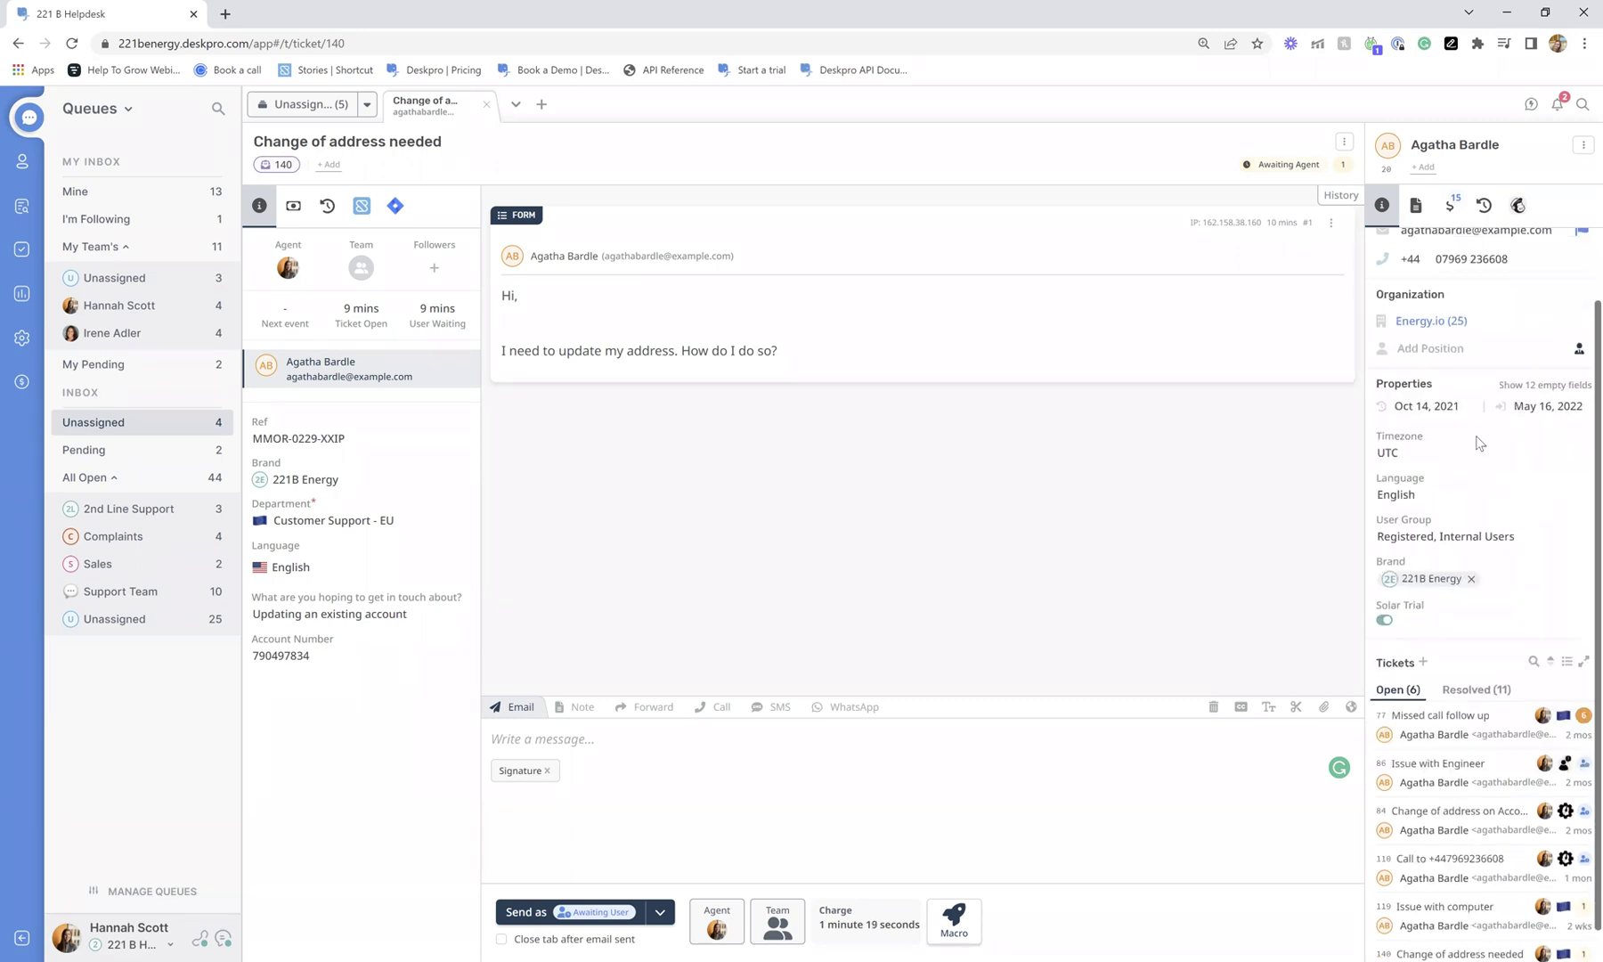
{"action": "left_click", "coordinate": [1428, 323]}
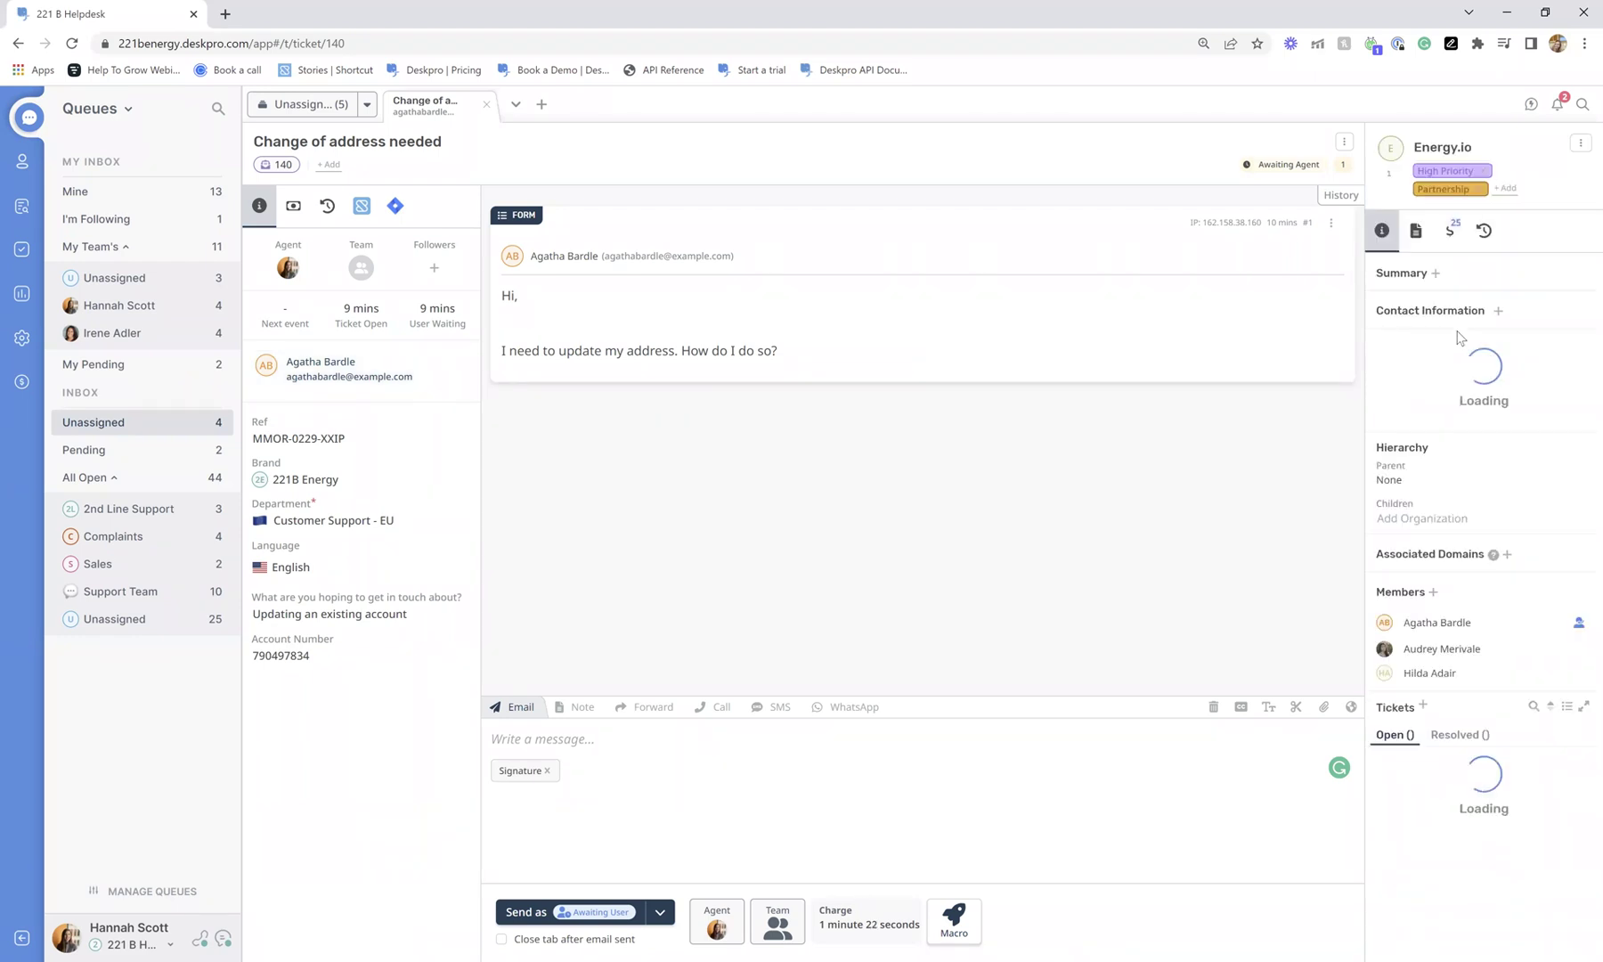
{"action": "scroll", "coordinate": [1469, 614], "scroll_direction": "down", "scroll_amount": 3}
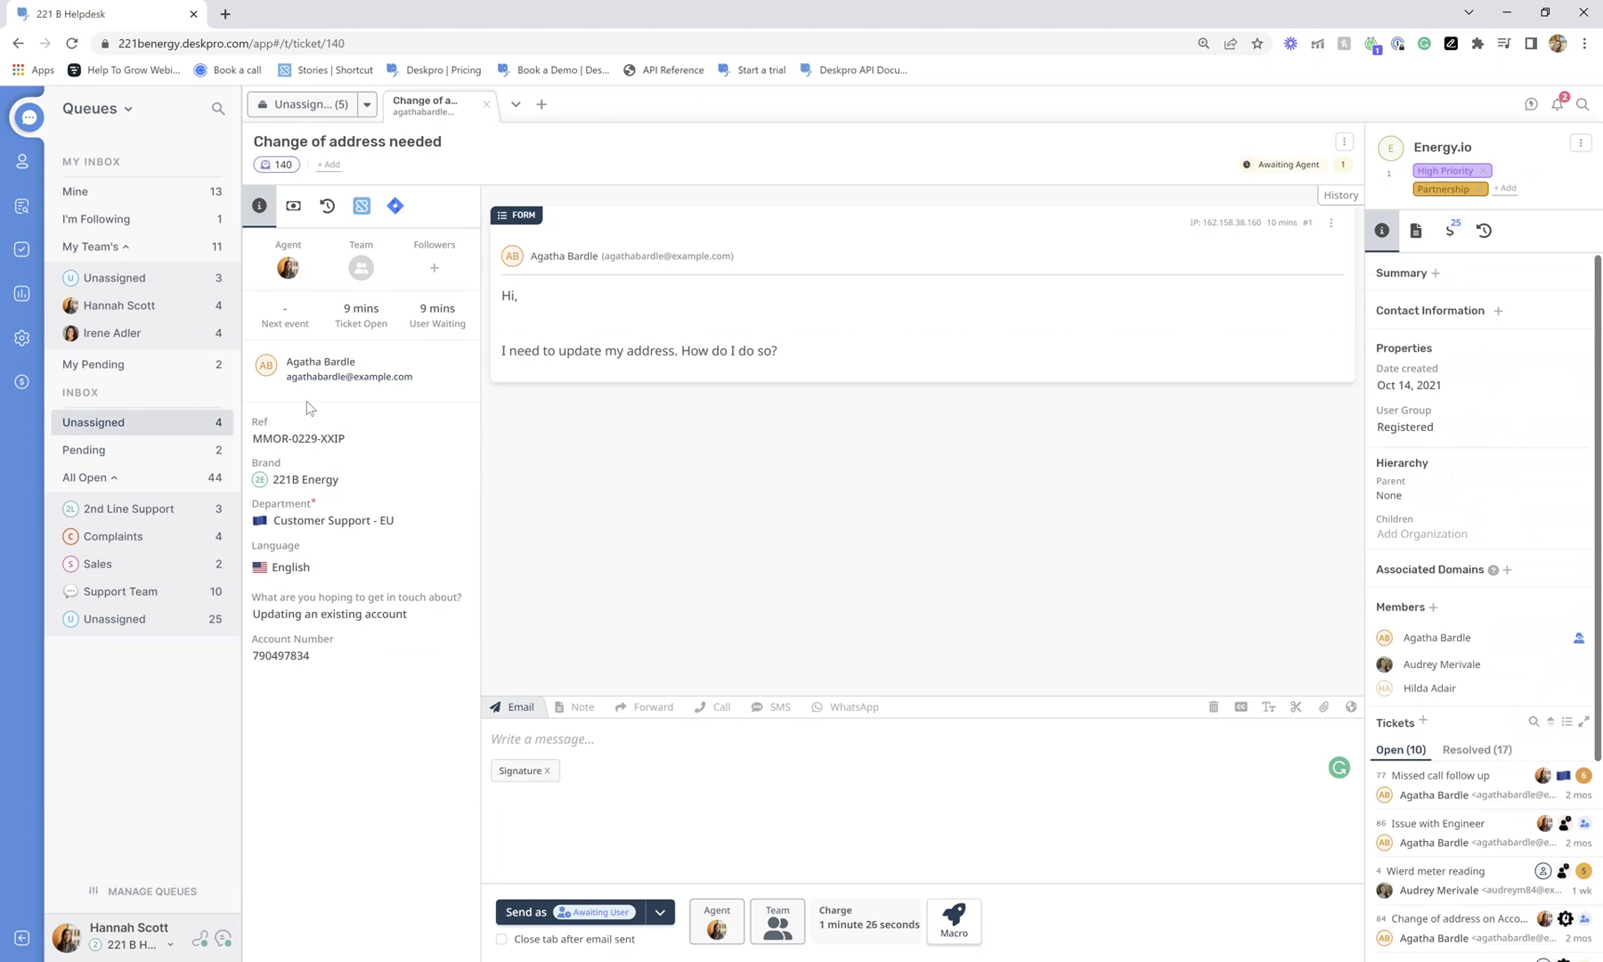
Return to the requester's profile, reveal its 12 empty properties, then hide them again.
{"action": "left_click", "coordinate": [325, 368]}
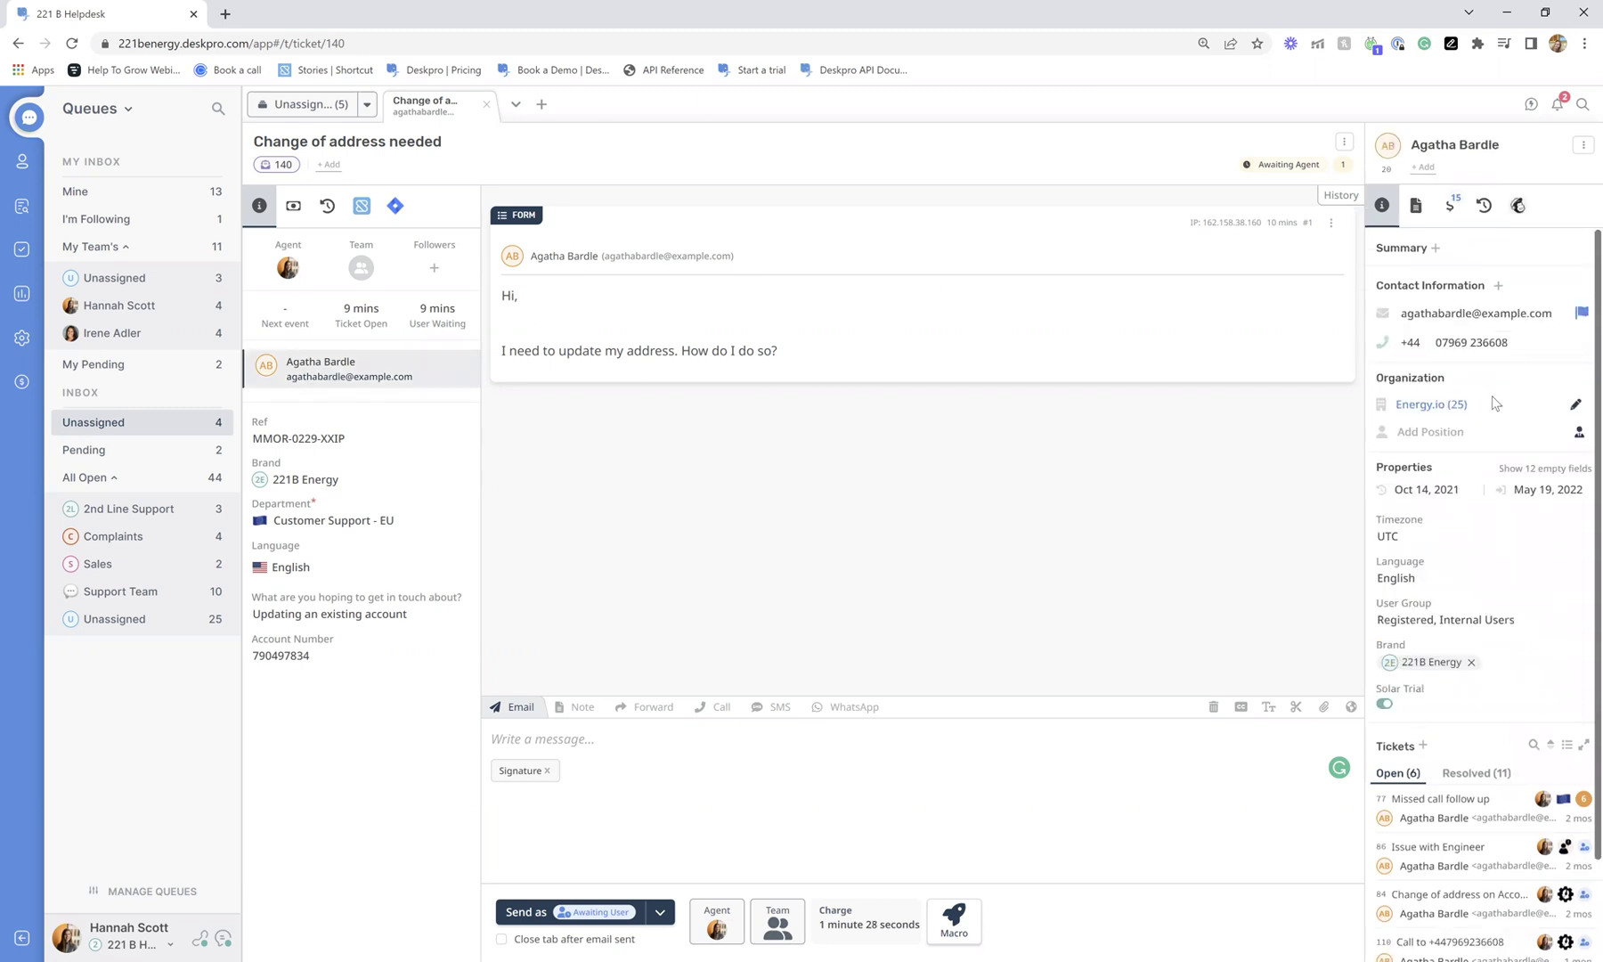
{"action": "scroll", "coordinate": [1495, 396], "scroll_direction": "down", "scroll_amount": 2}
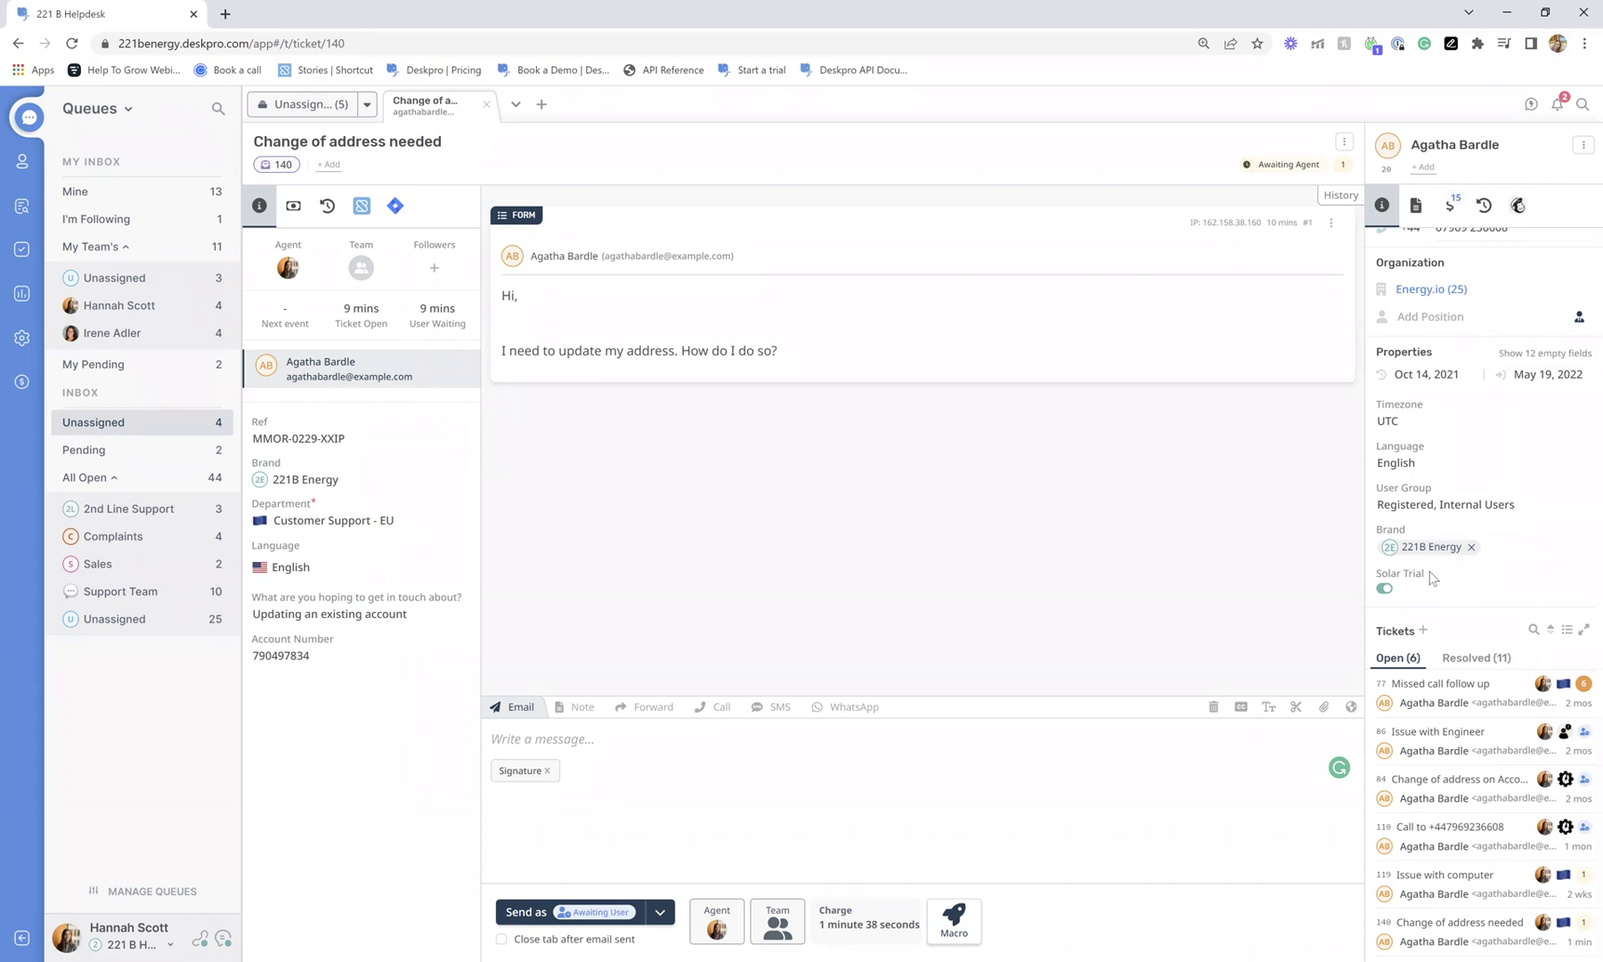
{"action": "left_click", "coordinate": [1545, 354]}
{"action": "scroll", "coordinate": [1509, 449], "scroll_direction": "down", "scroll_amount": 3}
{"action": "scroll", "coordinate": [1533, 463], "scroll_direction": "down", "scroll_amount": 1}
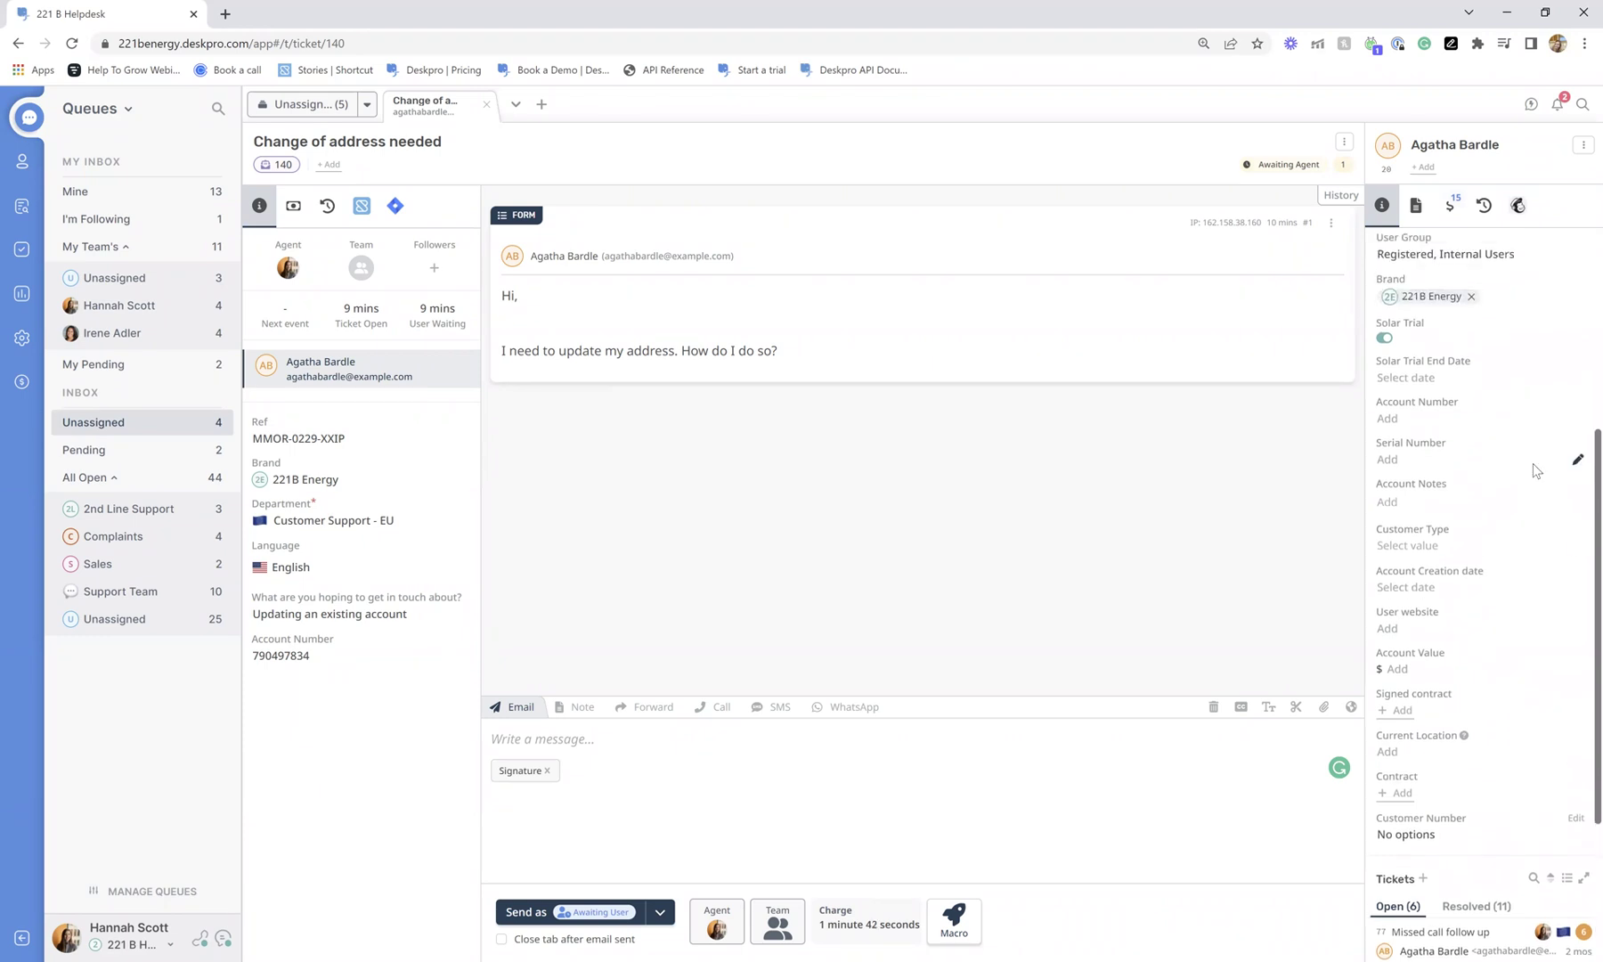
{"action": "scroll", "coordinate": [1533, 463], "scroll_direction": "up", "scroll_amount": 5}
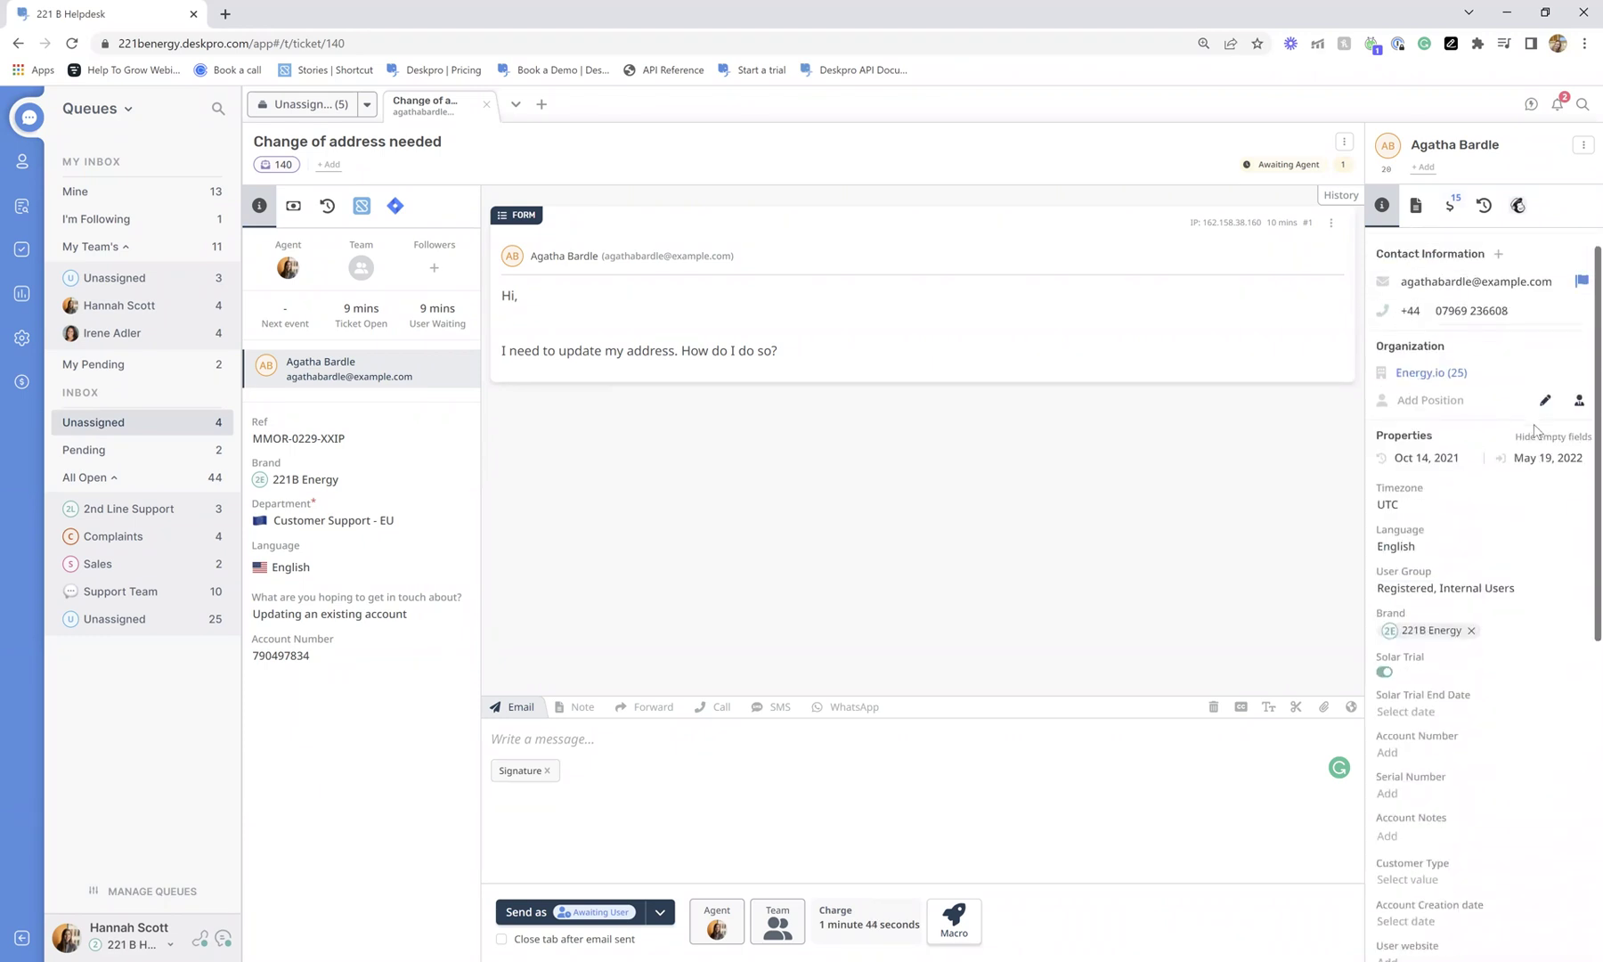
{"action": "left_click", "coordinate": [1539, 438]}
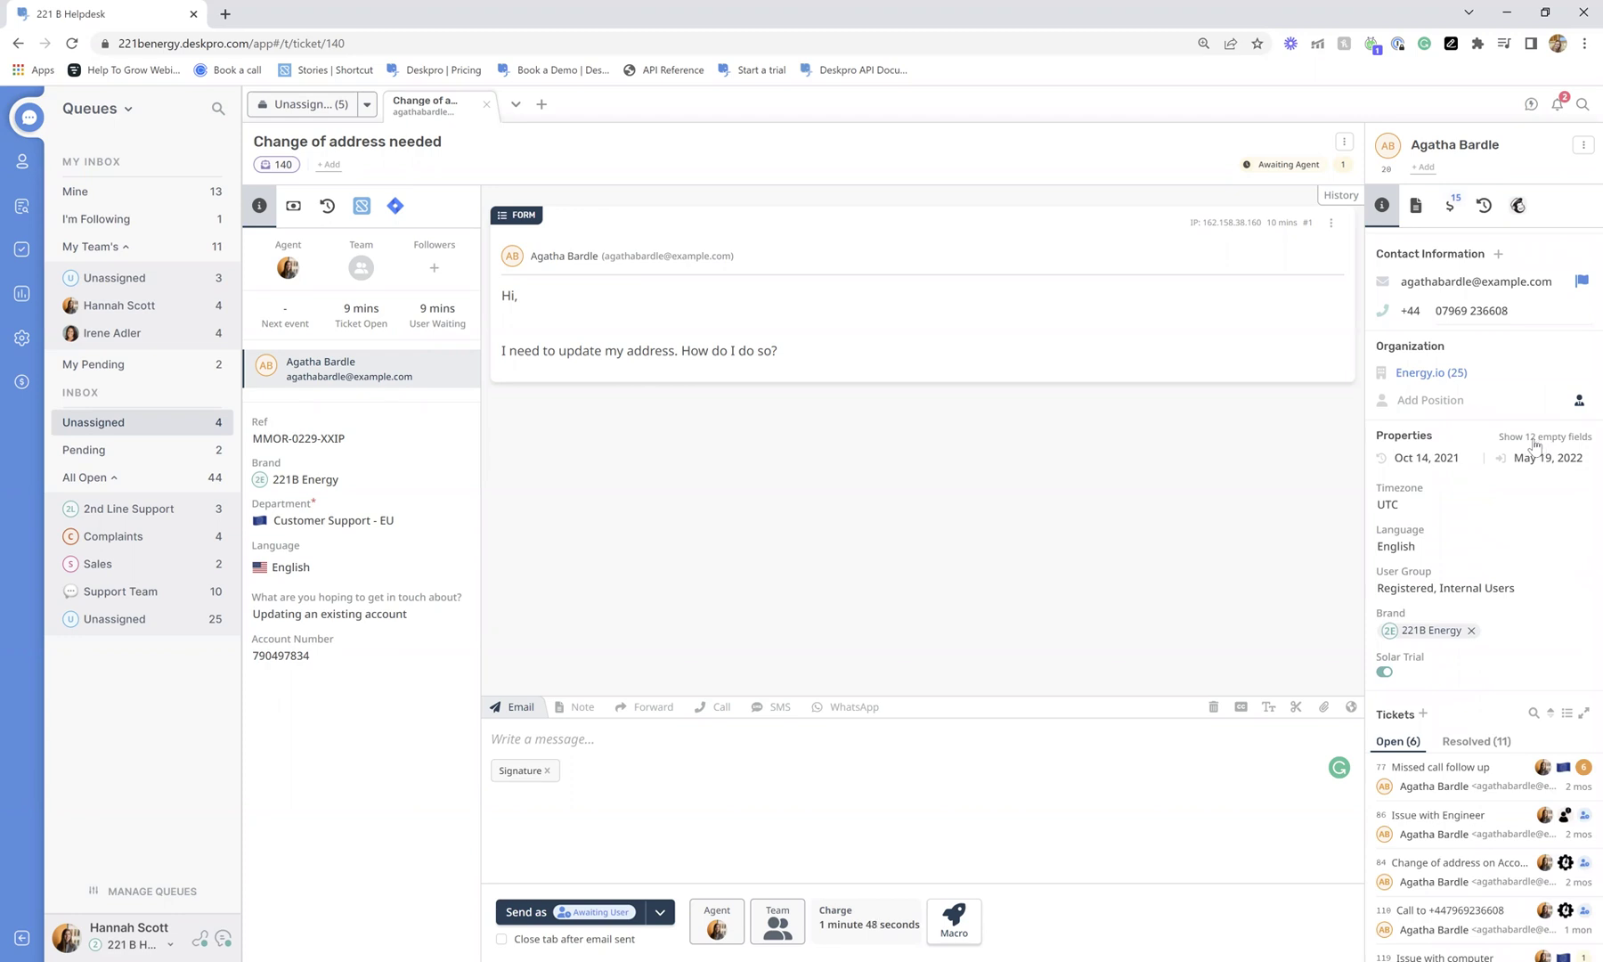
{"action": "scroll", "coordinate": [1533, 445], "scroll_direction": "down", "scroll_amount": 1}
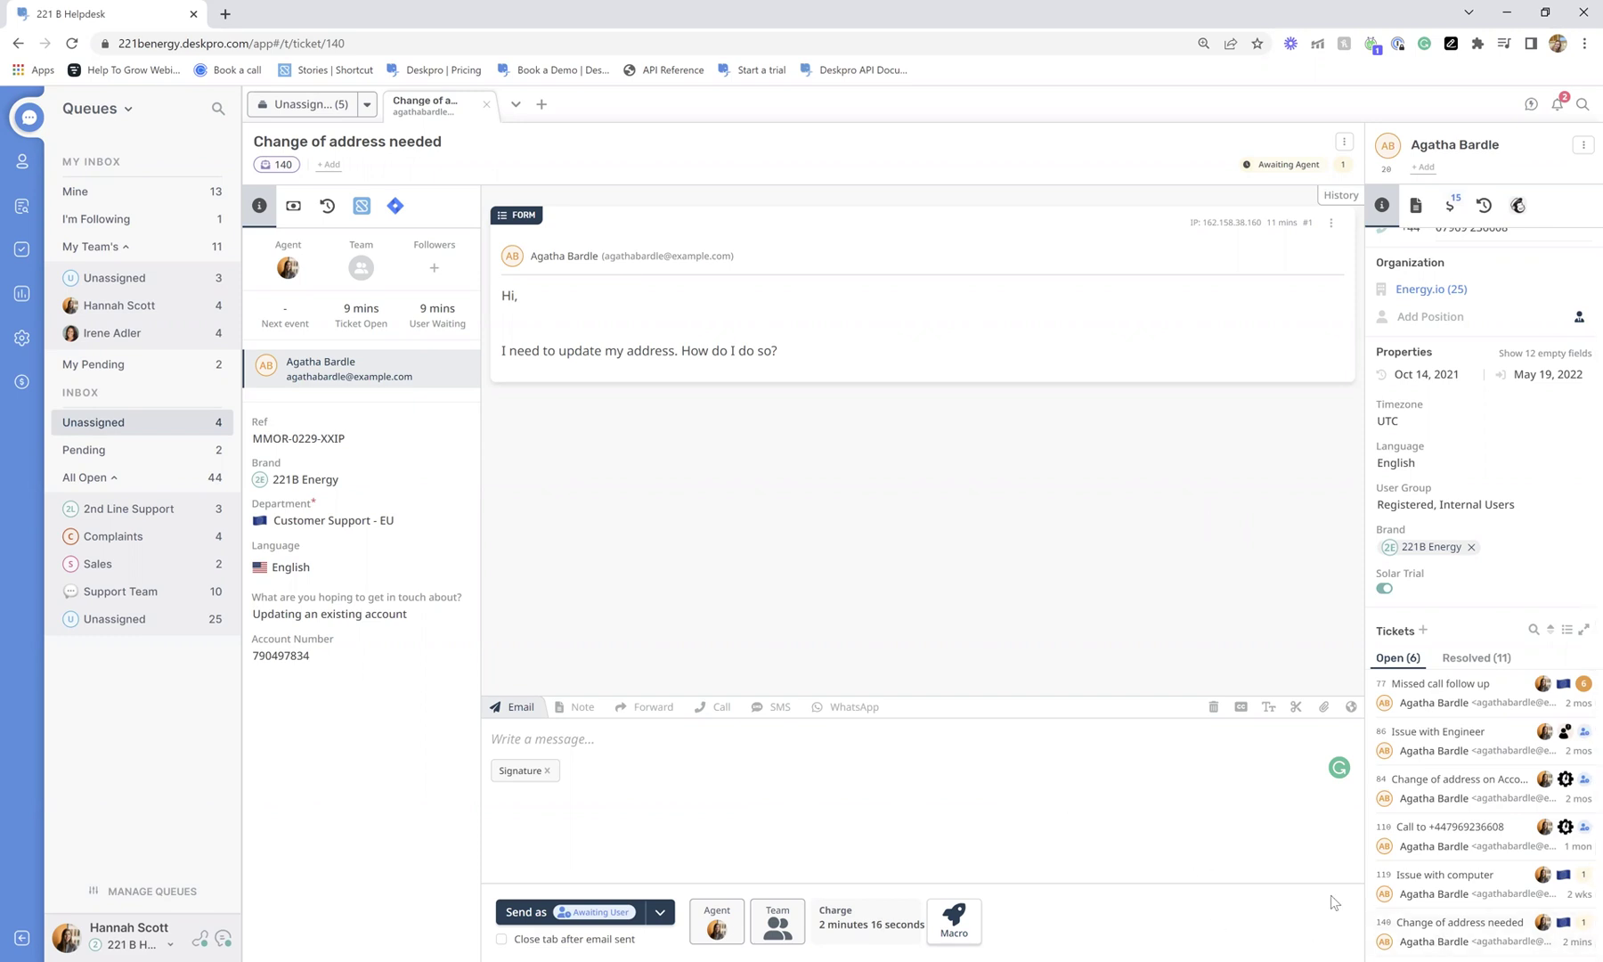
{"action": "left_click", "coordinate": [1424, 805]}
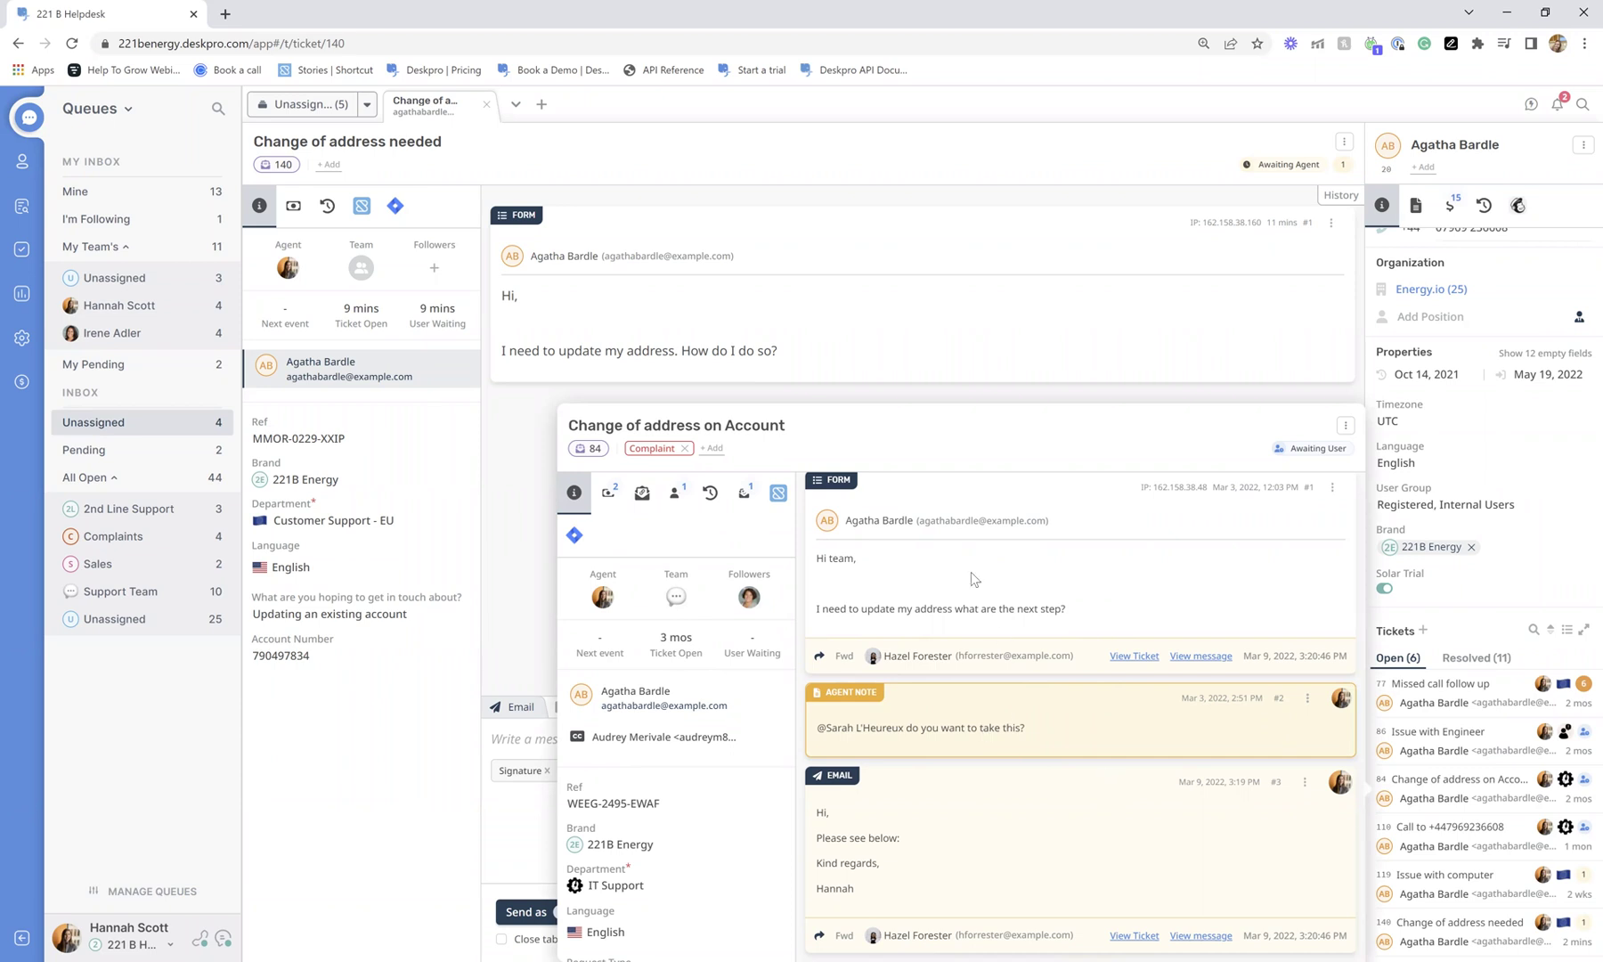
{"action": "left_click", "coordinate": [1238, 342]}
{"action": "left_click", "coordinate": [1343, 143]}
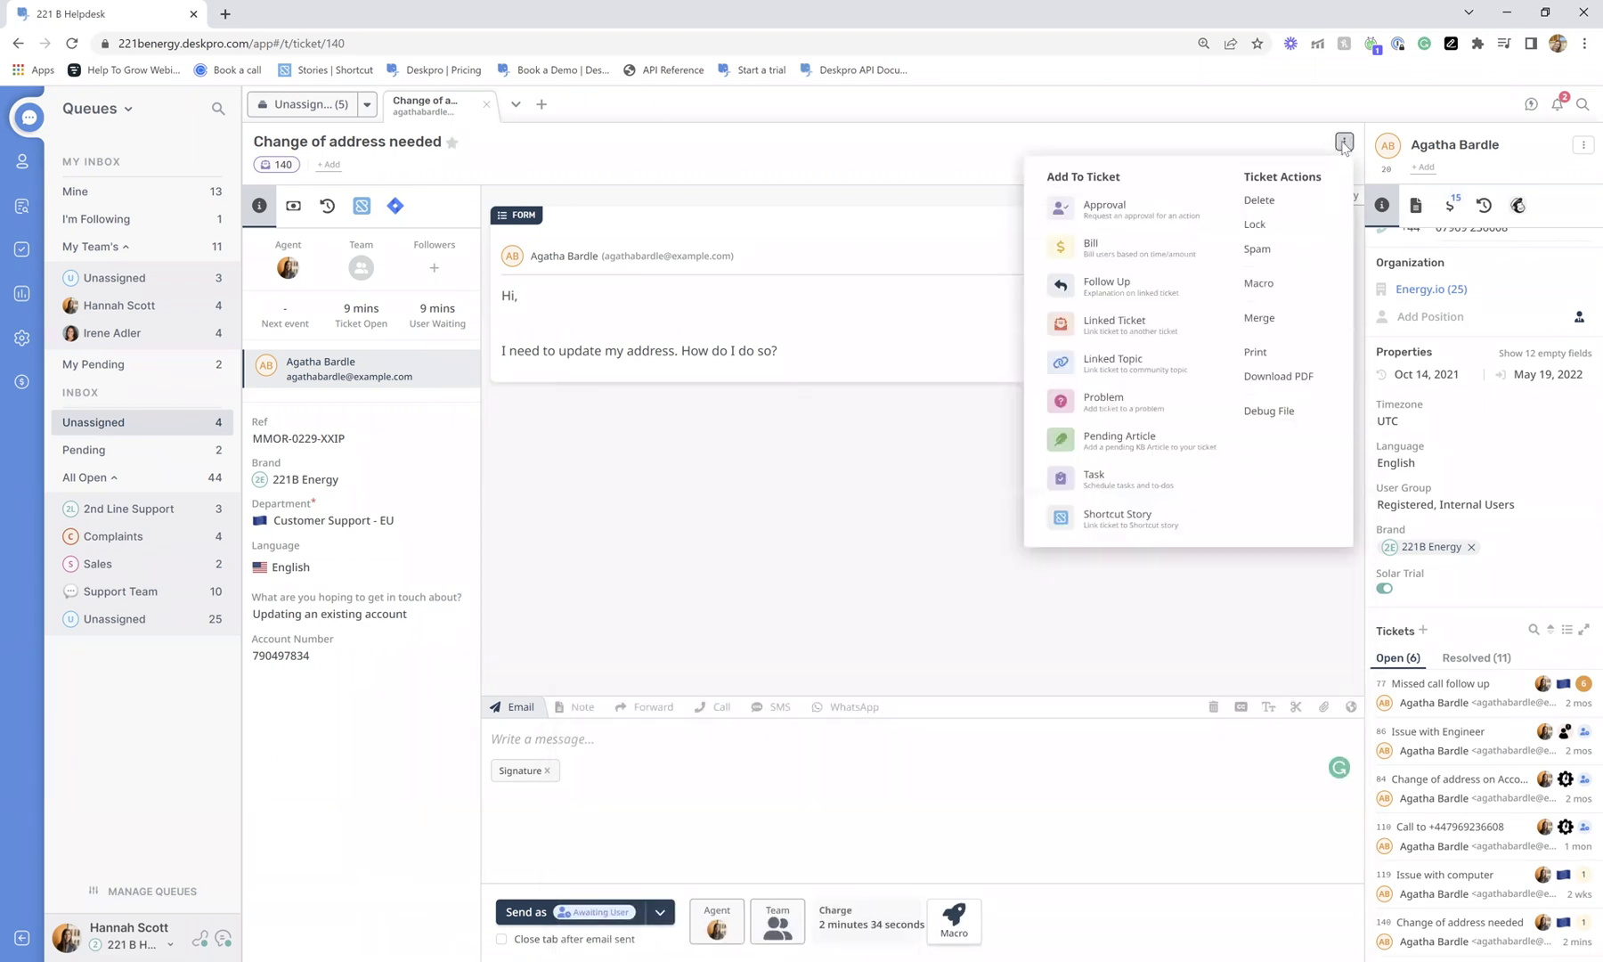
{"action": "left_click", "coordinate": [1334, 392]}
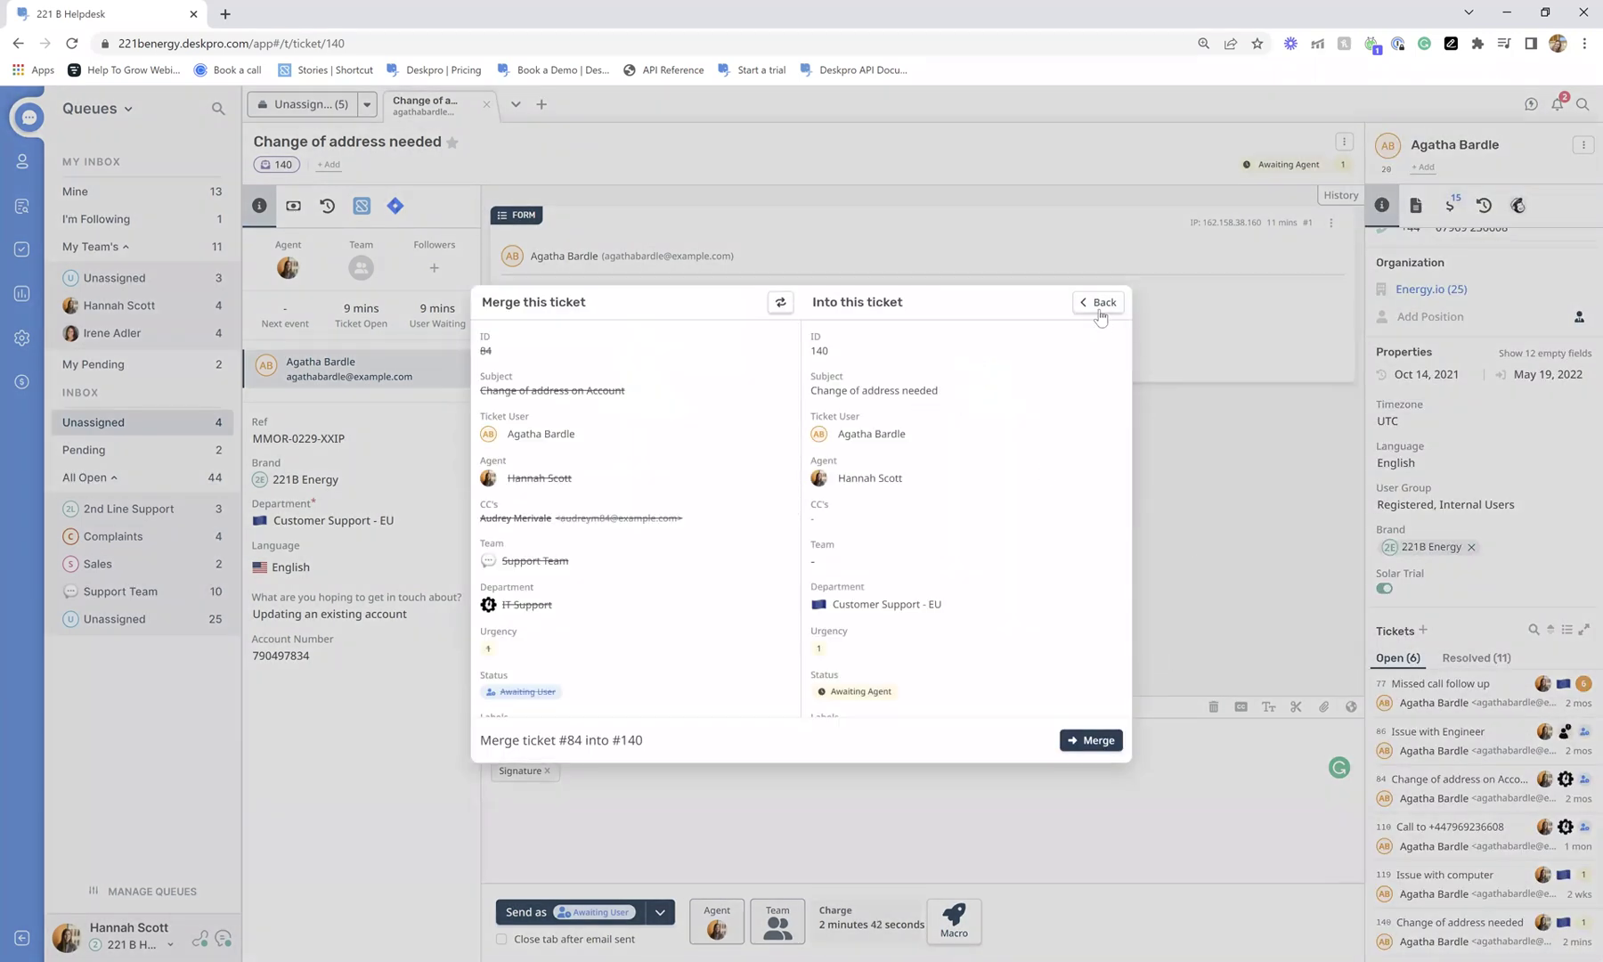
{"action": "left_click", "coordinate": [1103, 302]}
{"action": "left_click", "coordinate": [1078, 170]}
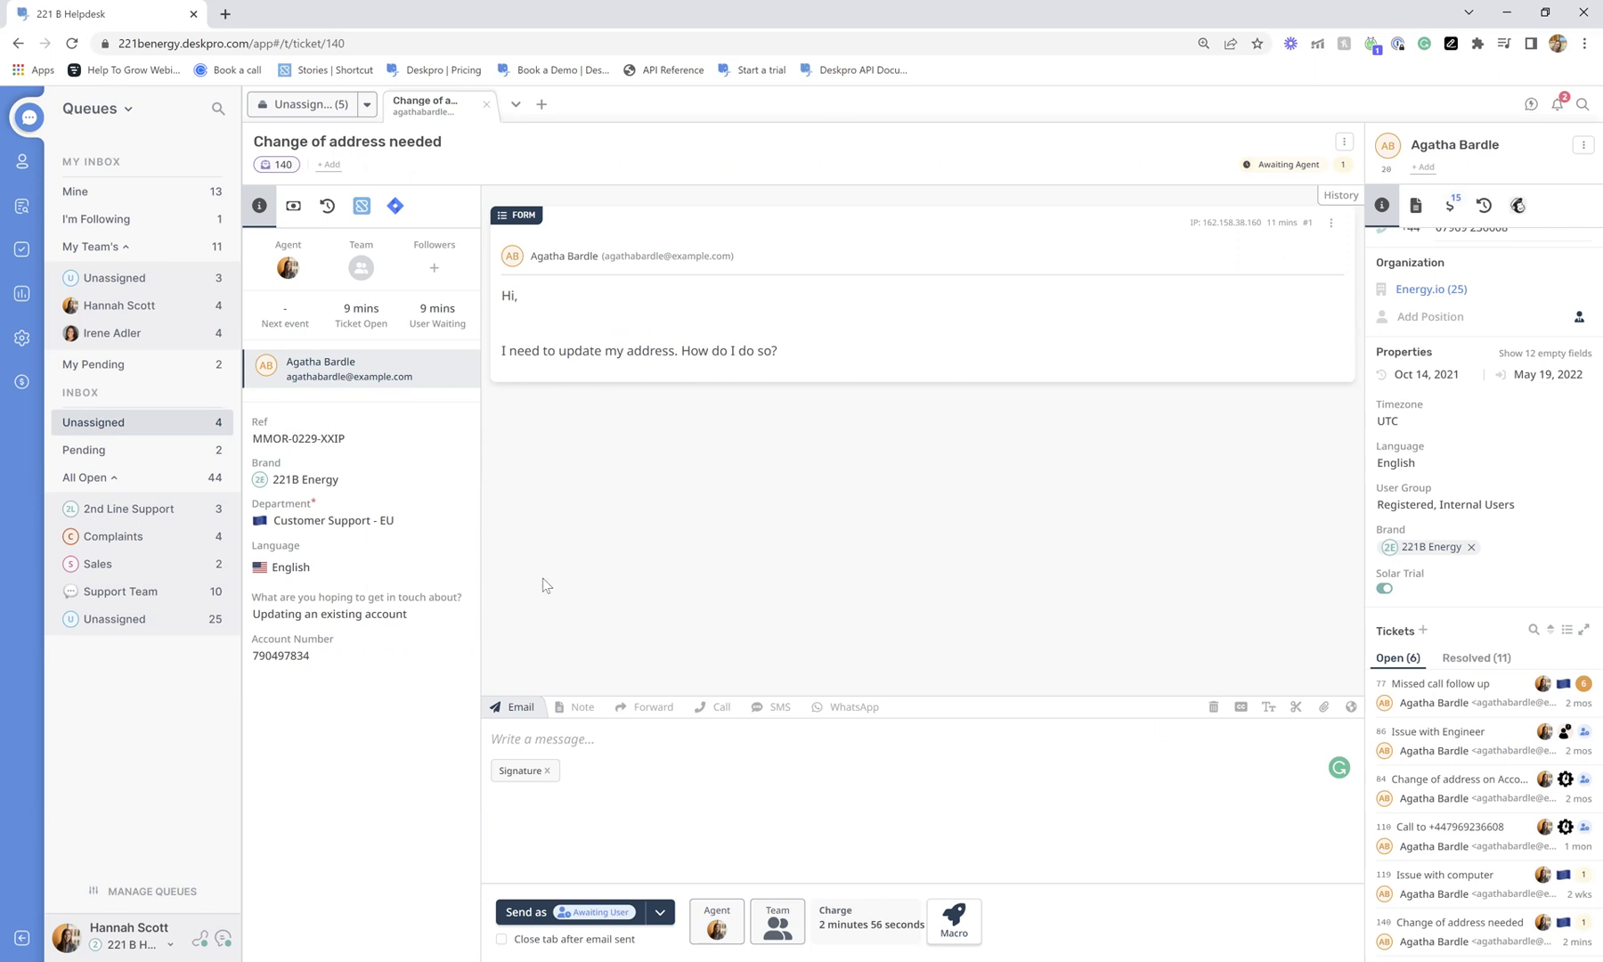
Insert the Welcome Message snippet into an email reply and remove the blank line above it.
{"action": "left_click", "coordinate": [595, 736]}
{"action": "left_click", "coordinate": [1294, 710]}
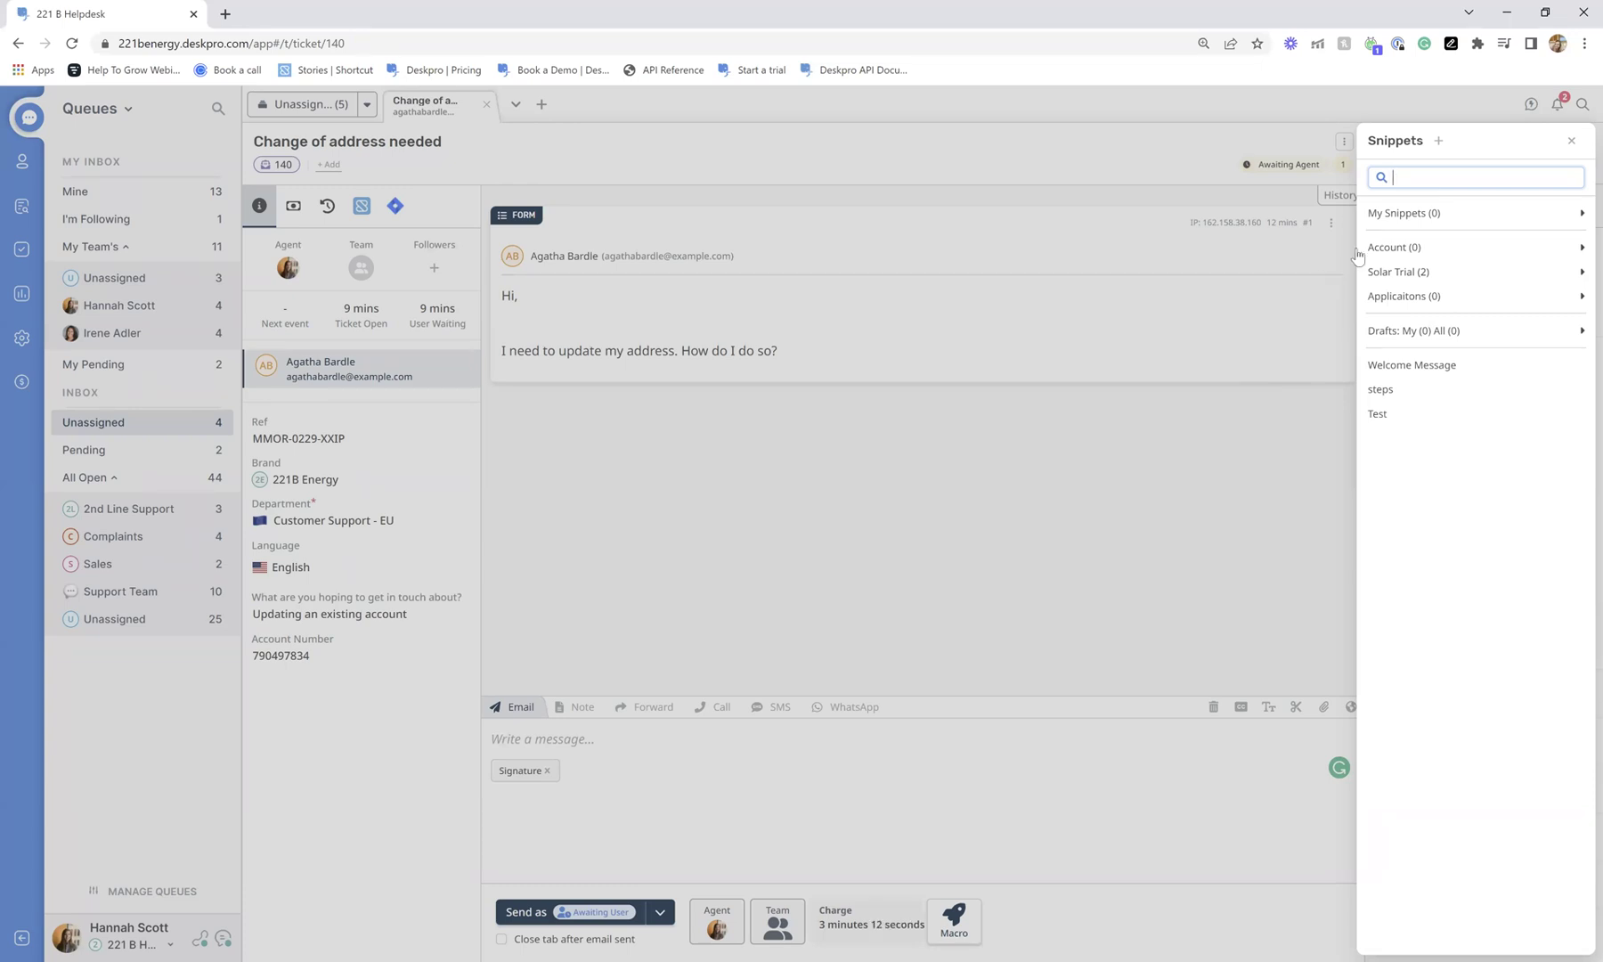
{"action": "left_click", "coordinate": [1434, 272]}
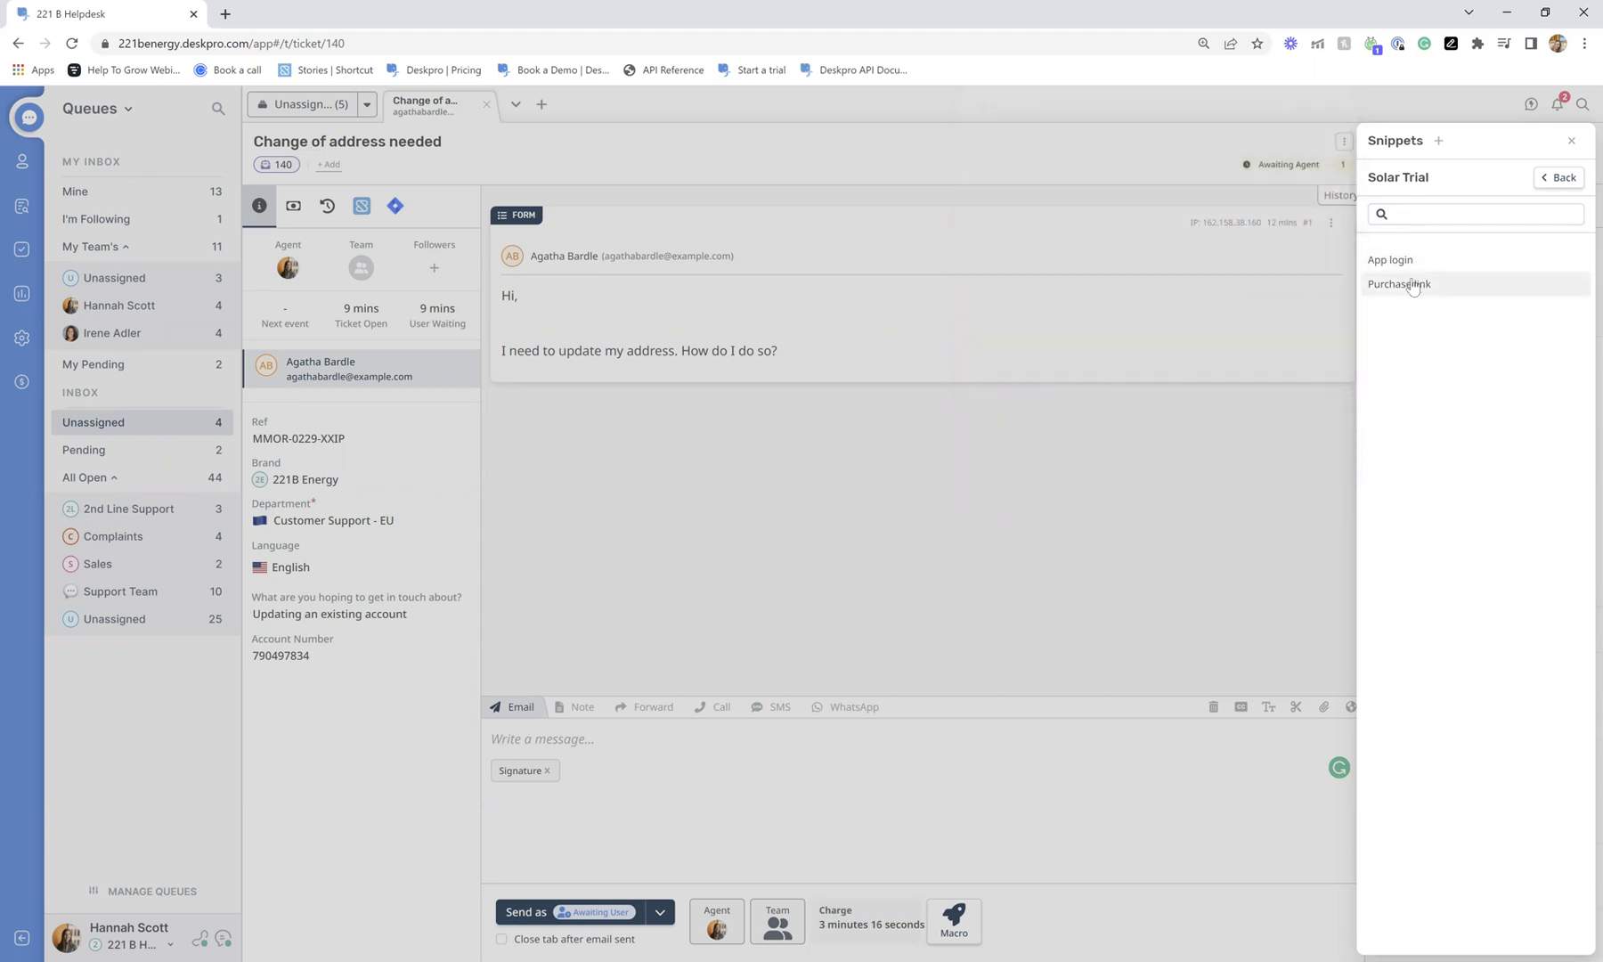
{"action": "left_click", "coordinate": [1543, 196]}
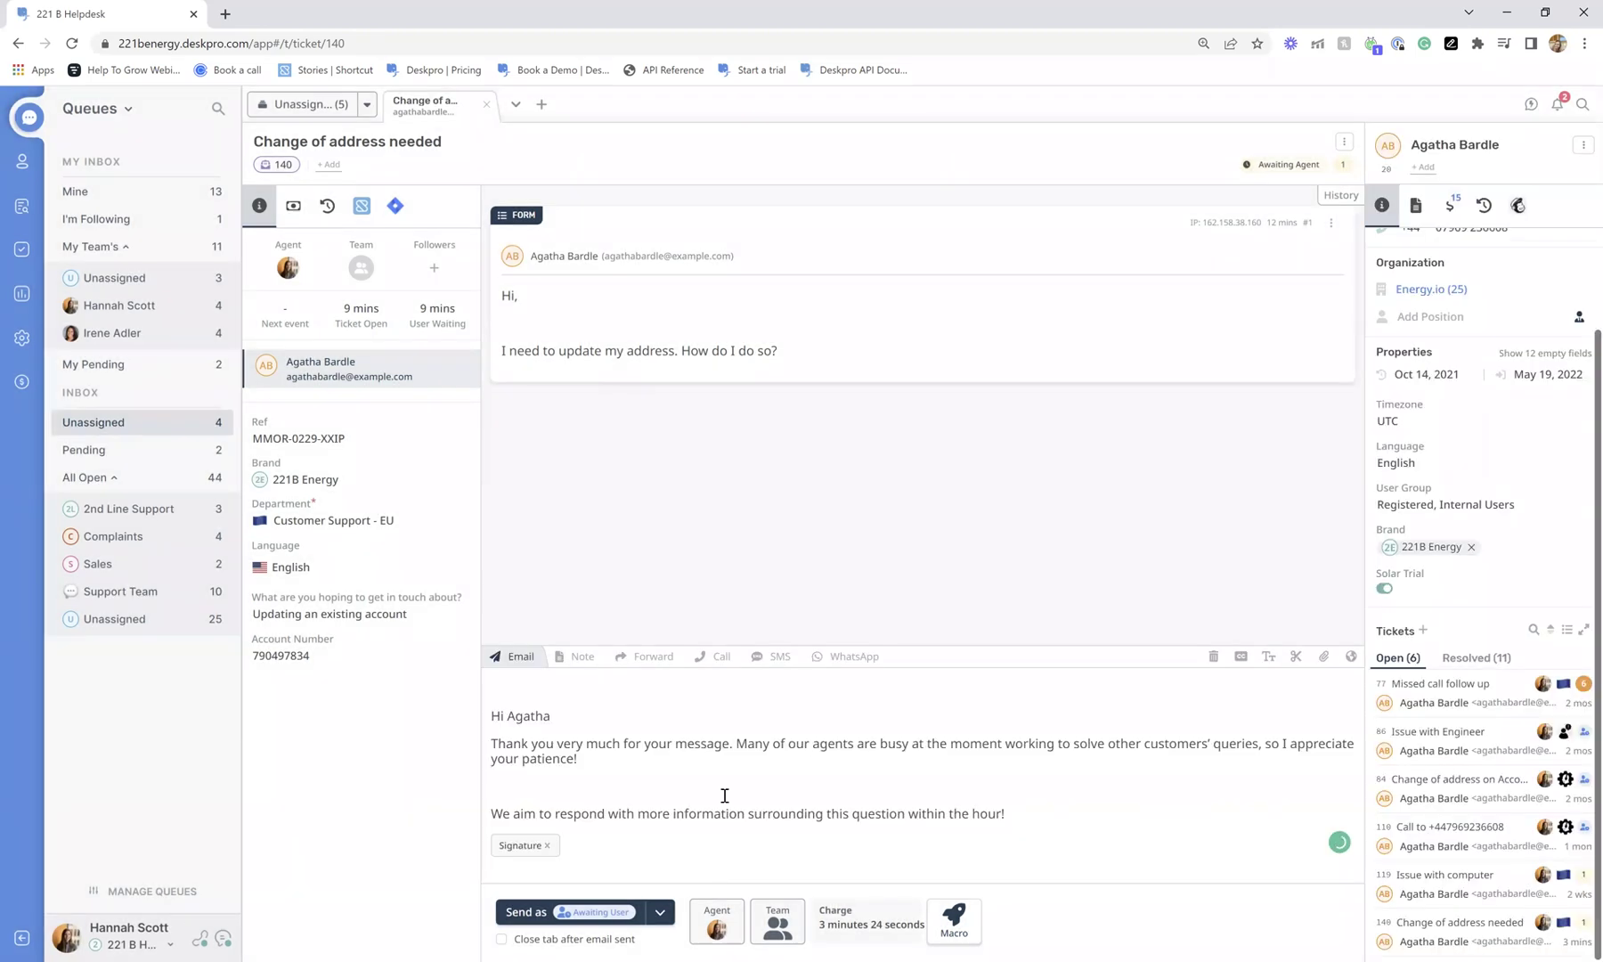
{"action": "left_click", "coordinate": [494, 717]}
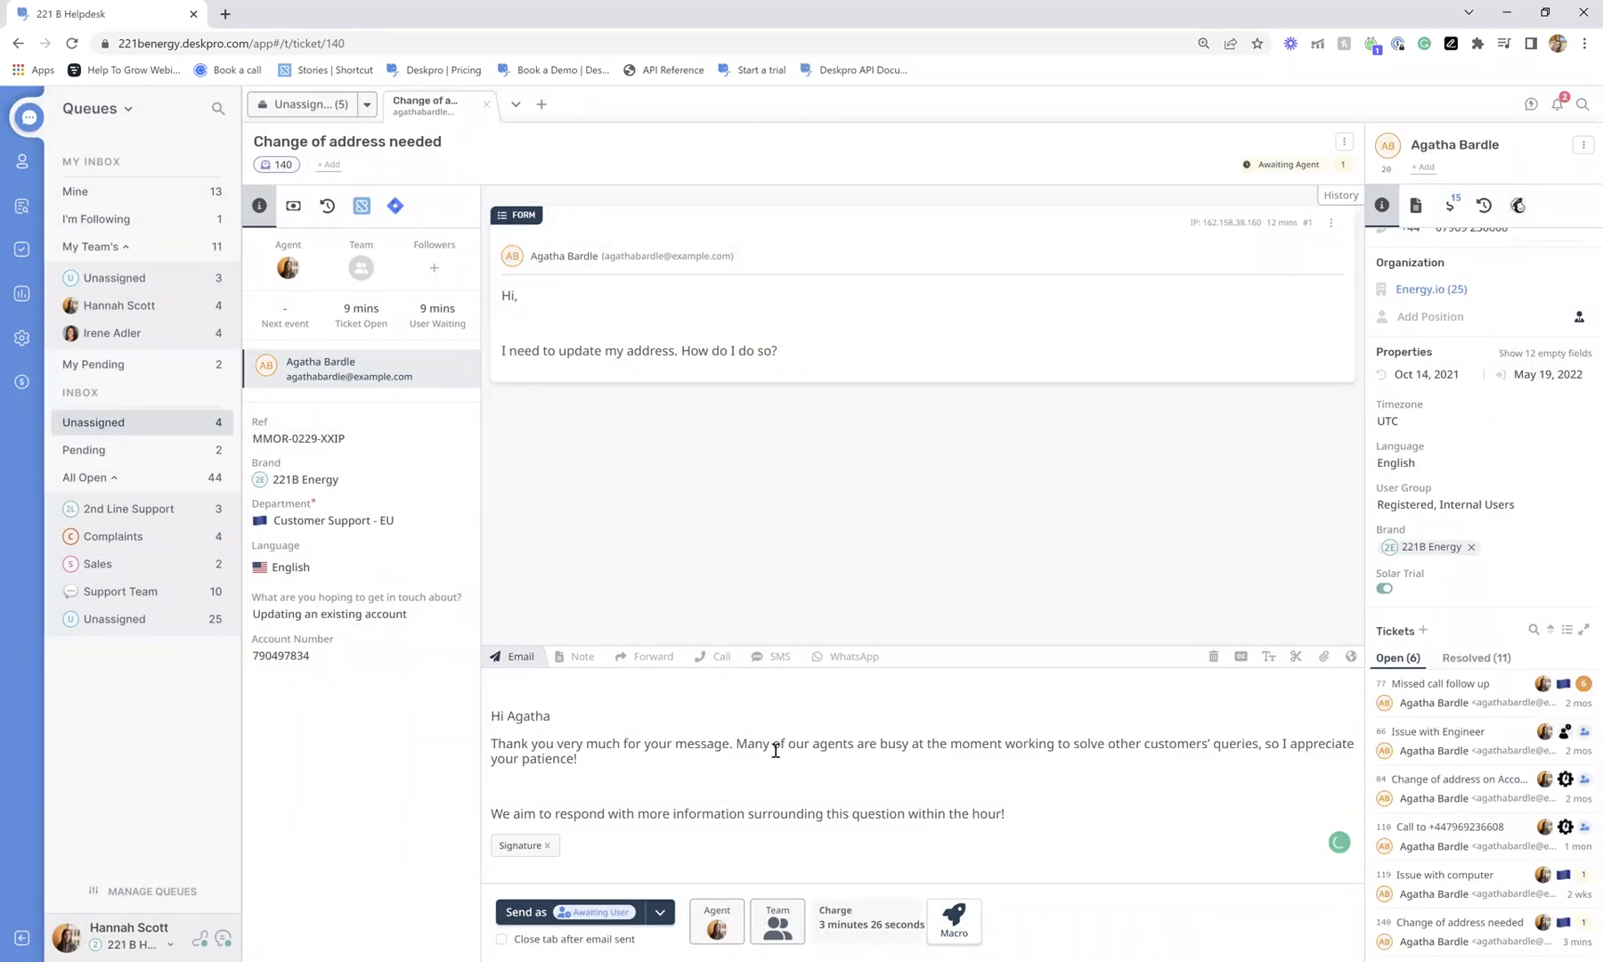
{"action": "key", "text": "BackSpace"}
{"action": "left_click", "coordinate": [1185, 802]}
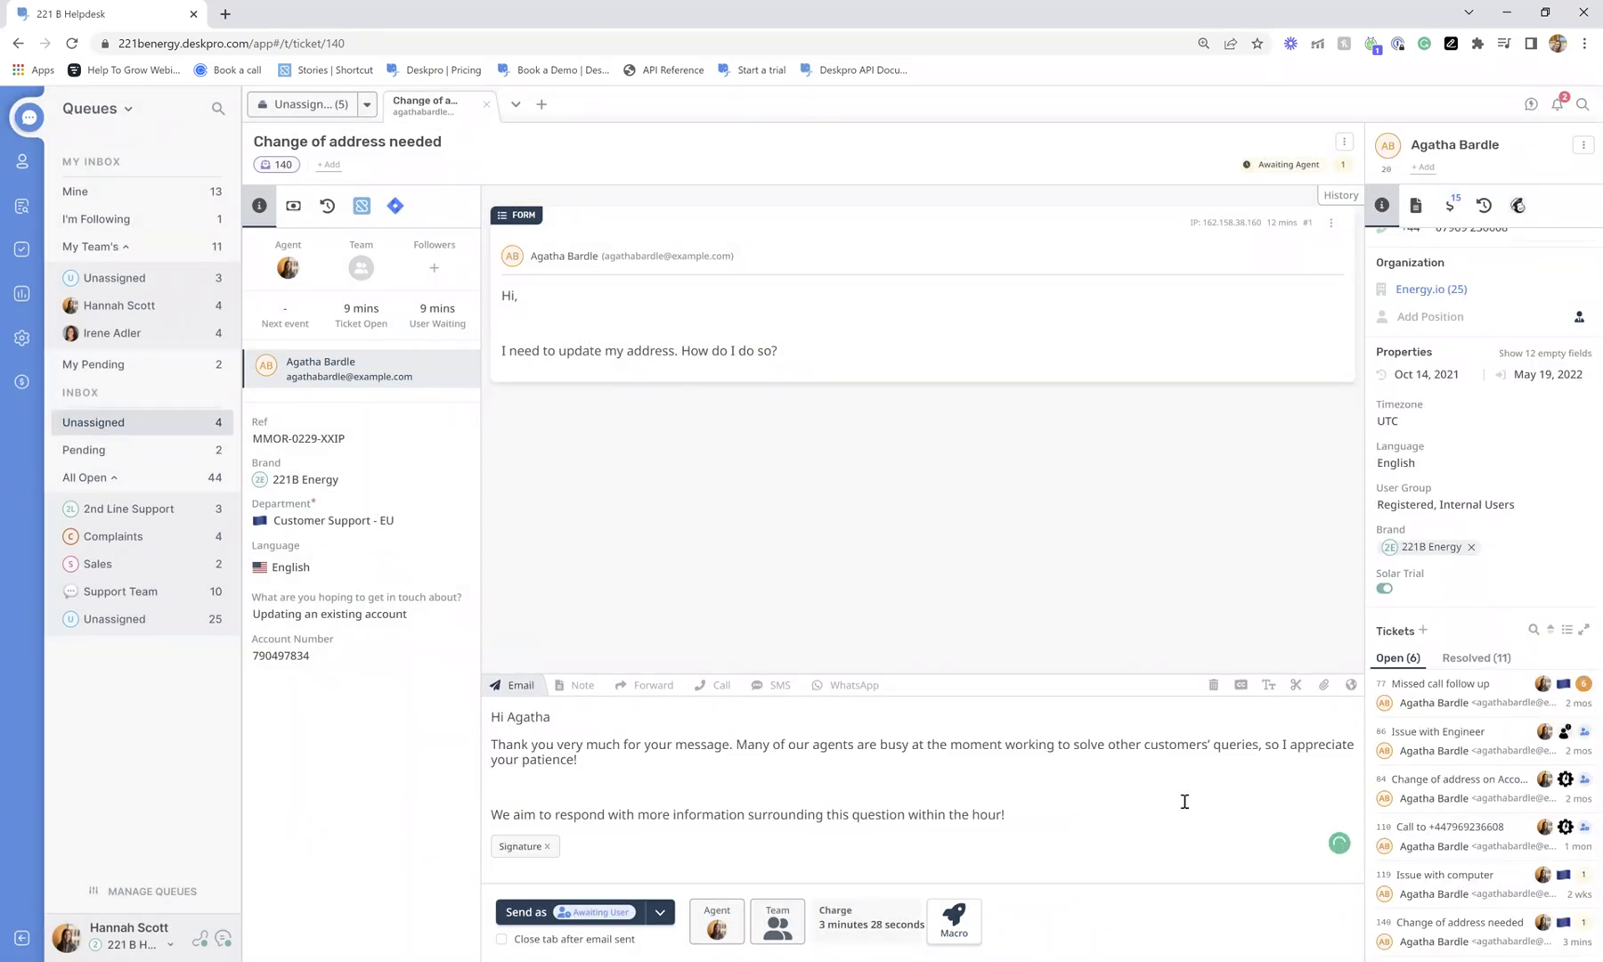
Send the welcome reply with the ticket status kept as Awaiting Agent.
{"action": "left_click", "coordinate": [660, 912]}
{"action": "left_click", "coordinate": [699, 809]}
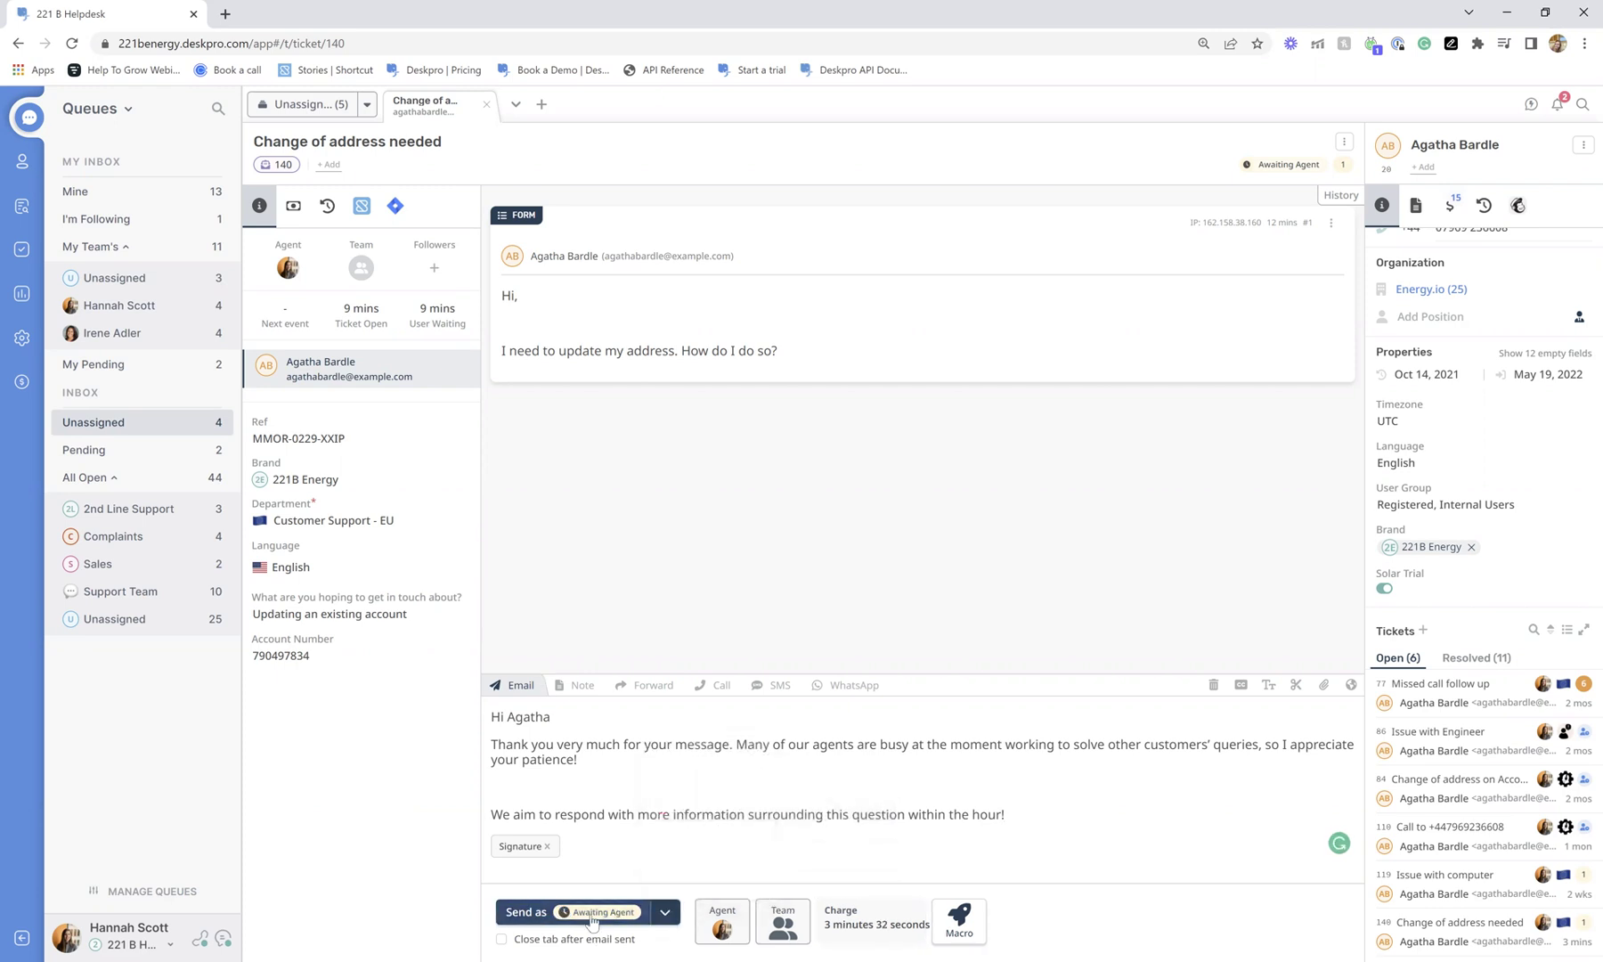
{"action": "left_click", "coordinate": [592, 917]}
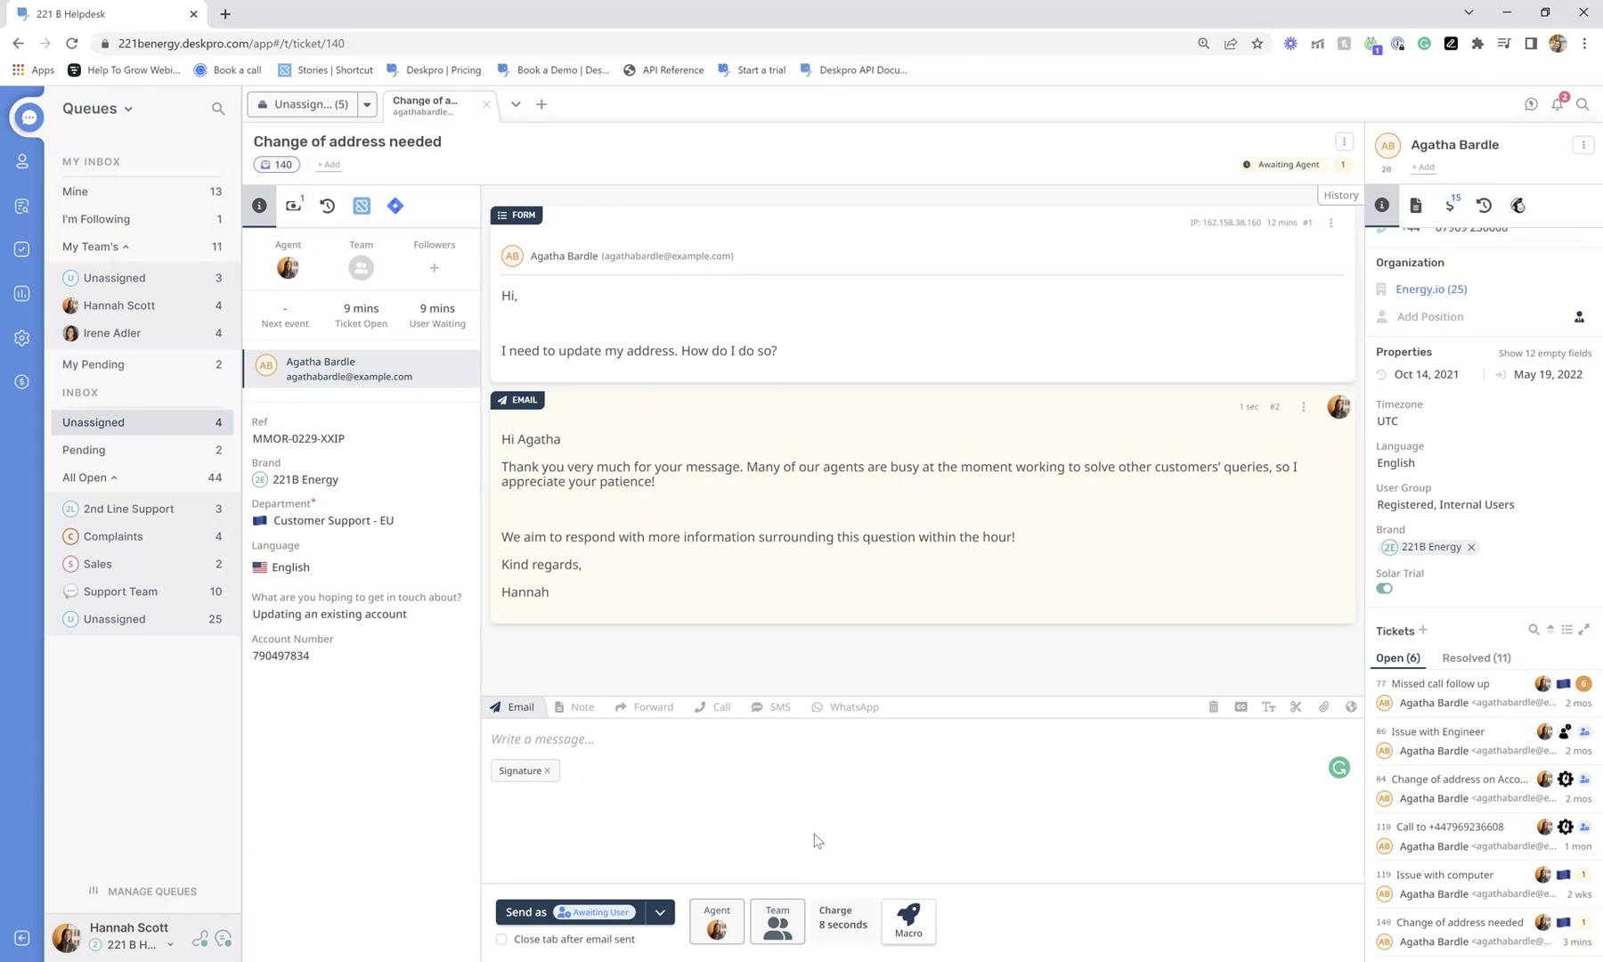
Start an internal note mentioning a colleague: 'can you find this customers address, OI can't see it in my system'.
{"action": "left_click", "coordinate": [595, 708]}
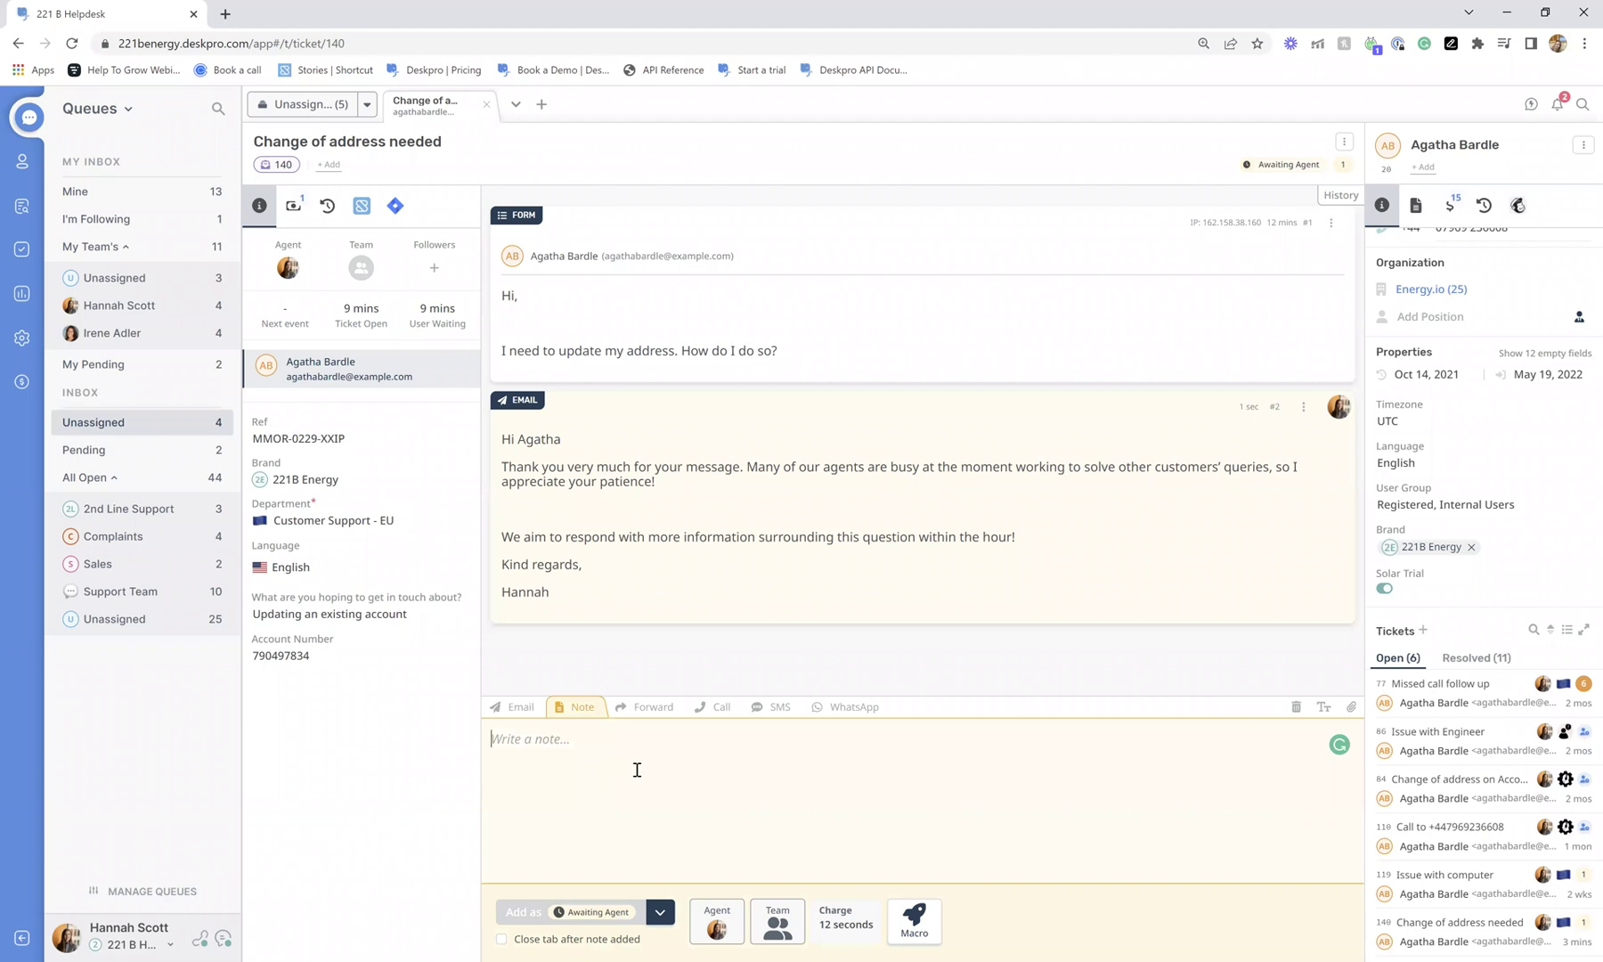
{"action": "left_click", "coordinate": [636, 770]}
{"action": "type", "text": "@"}
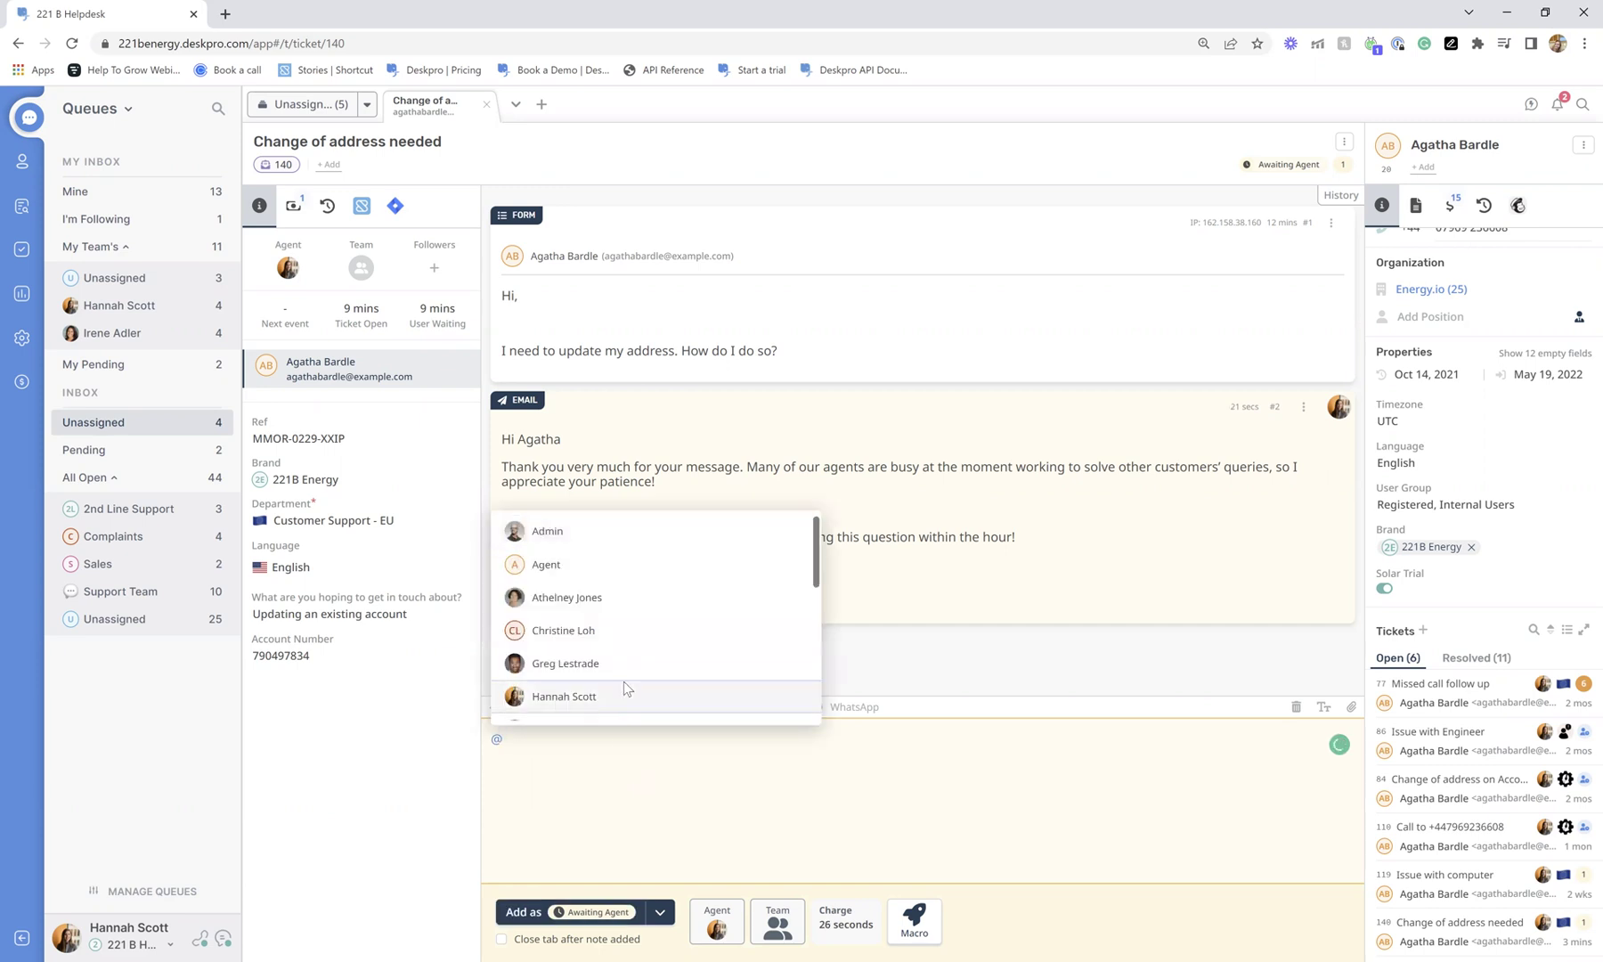
{"action": "scroll", "coordinate": [626, 642], "scroll_direction": "down", "scroll_amount": 3}
{"action": "scroll", "coordinate": [629, 634], "scroll_direction": "down", "scroll_amount": 3}
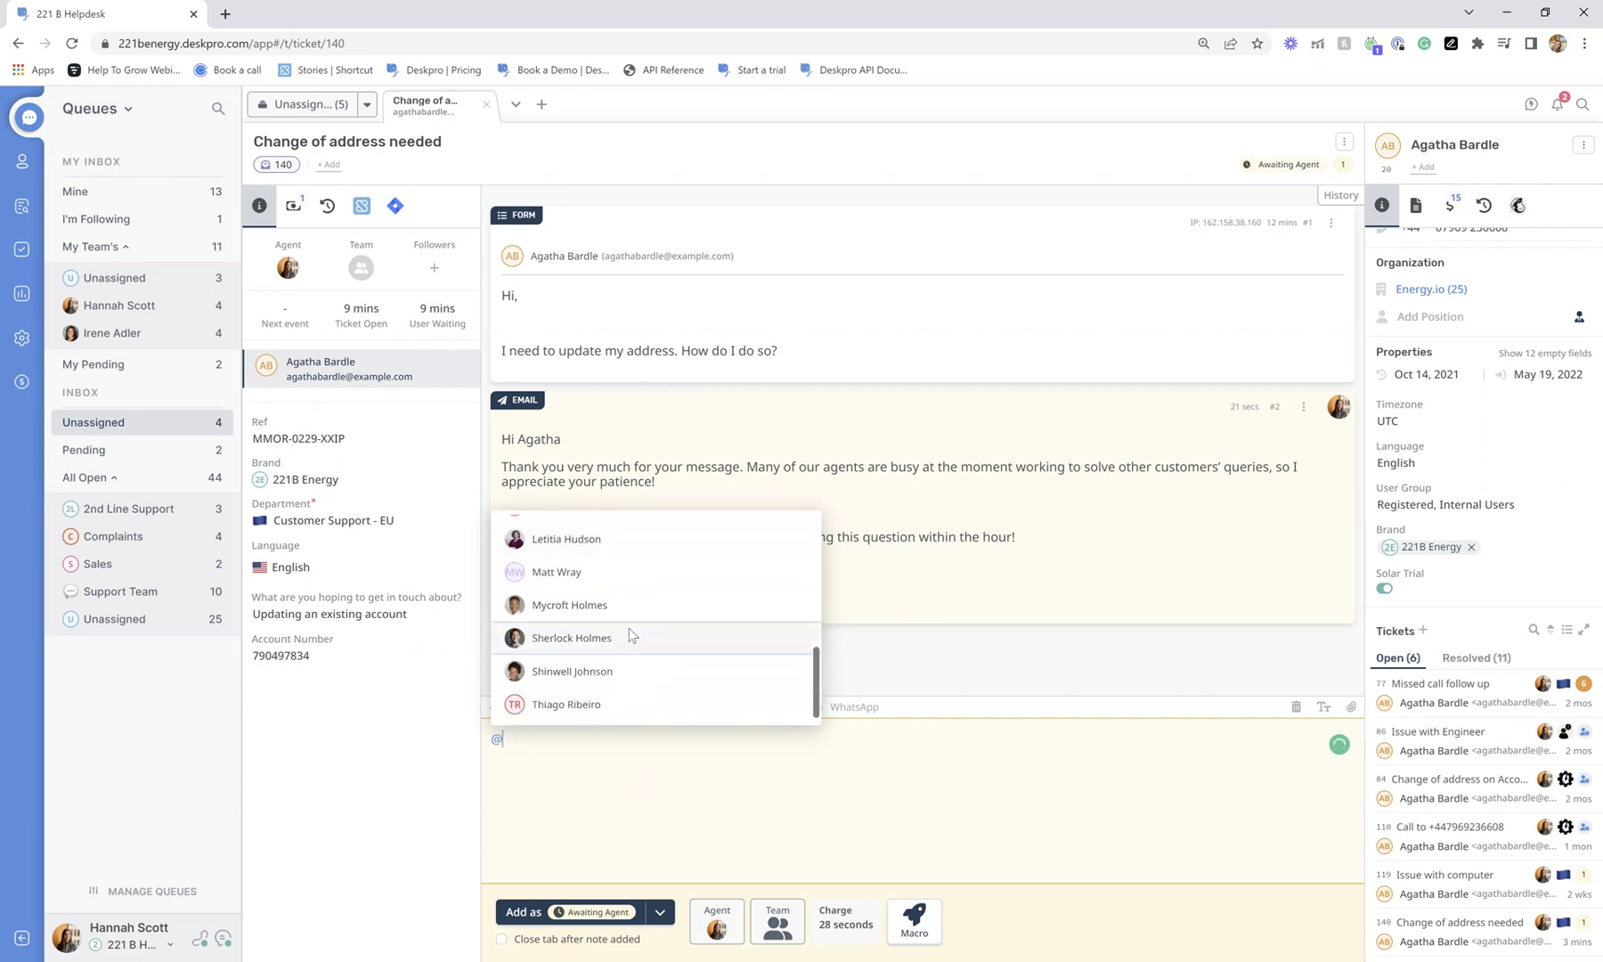
{"action": "key", "text": "Return"}
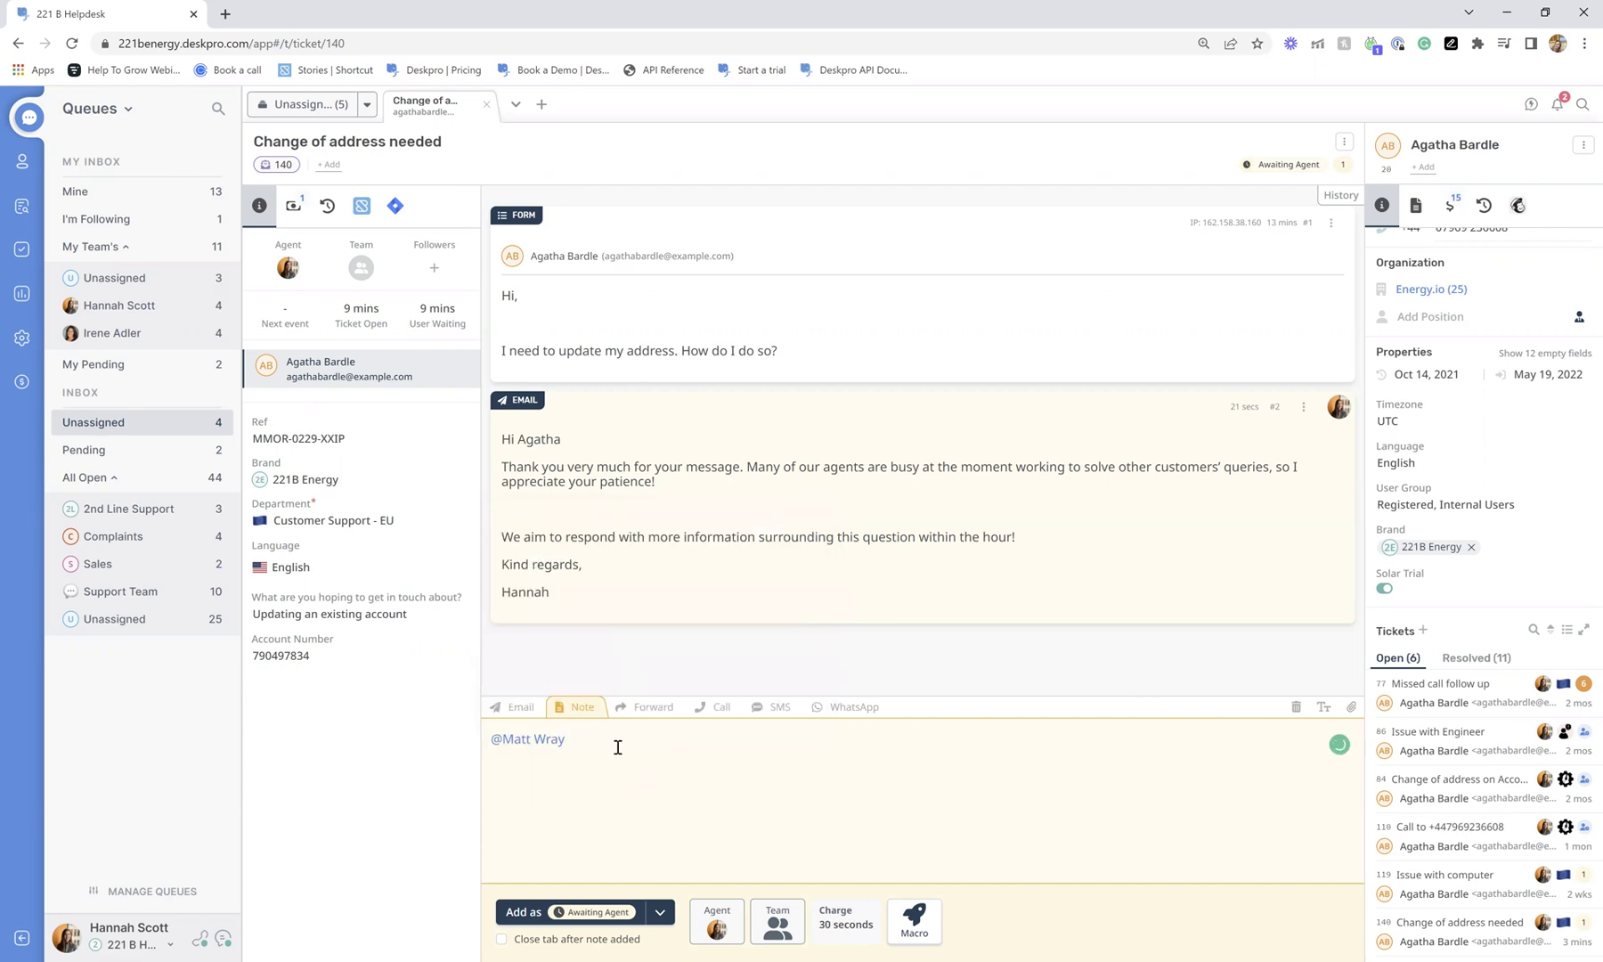
{"action": "type", "text": "can you find this customers address, OI can't see it in my system"}
Append 'AN:' with the customer's copied account number and add the note to the ticket.
{"action": "double_click", "coordinate": [327, 664]}
{"action": "key", "text": "ctrl+c"}
{"action": "left_click", "coordinate": [1002, 756]}
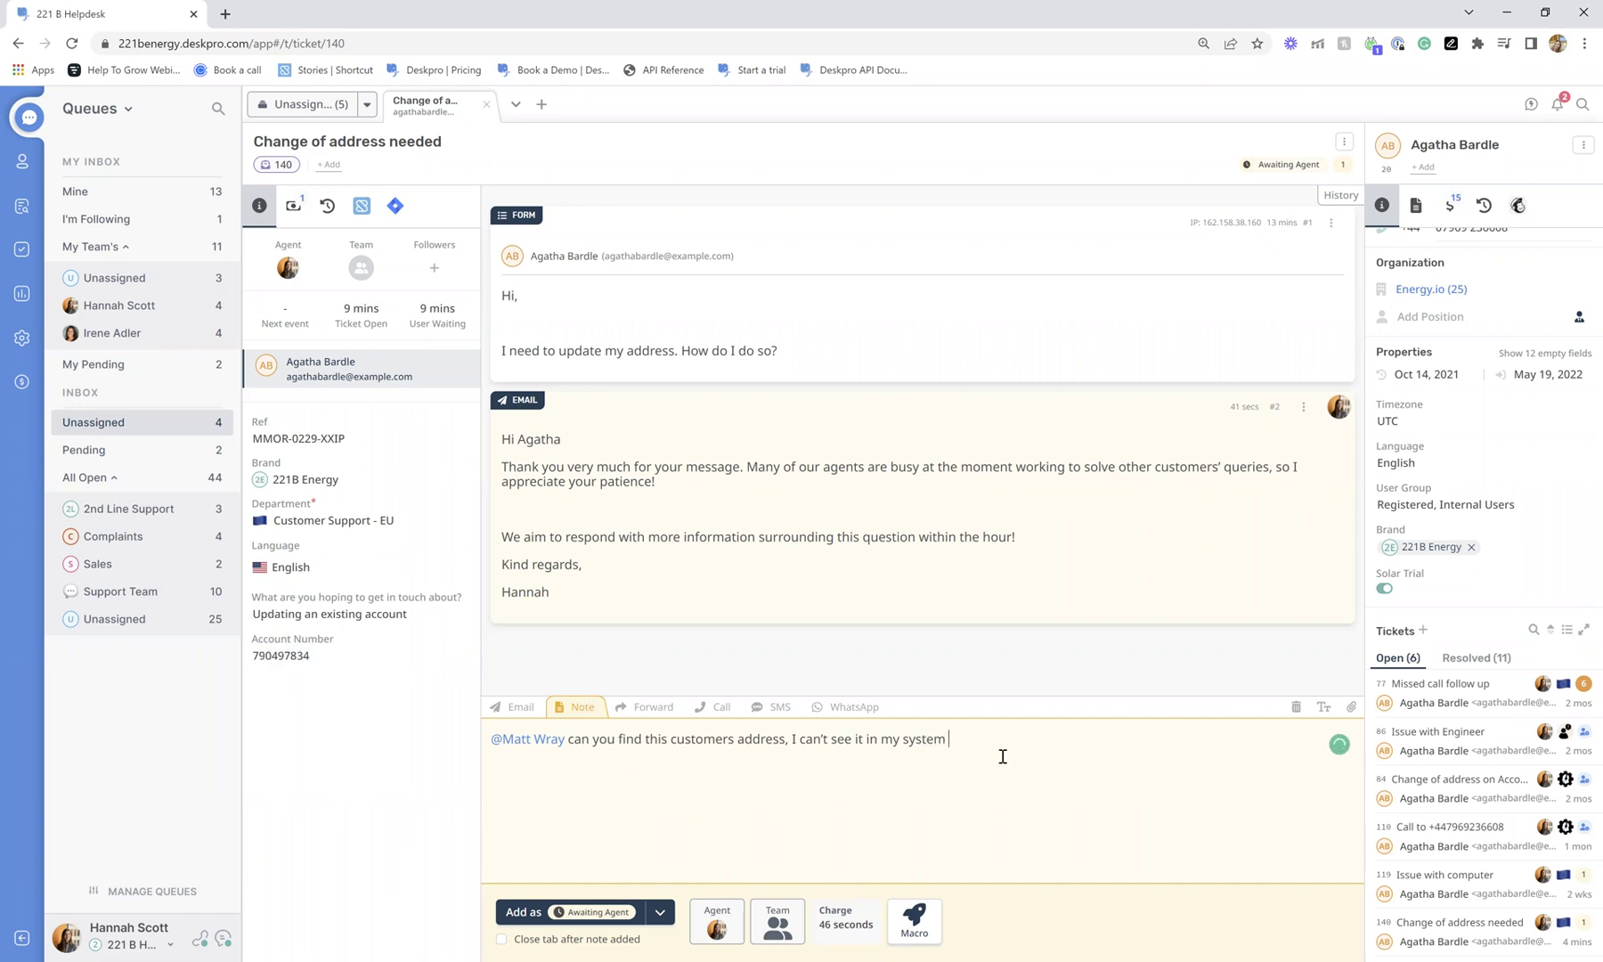
{"action": "type", "text": "AN:"}
{"action": "key", "text": "ctrl+v"}
{"action": "key", "text": "ctrl+Return"}
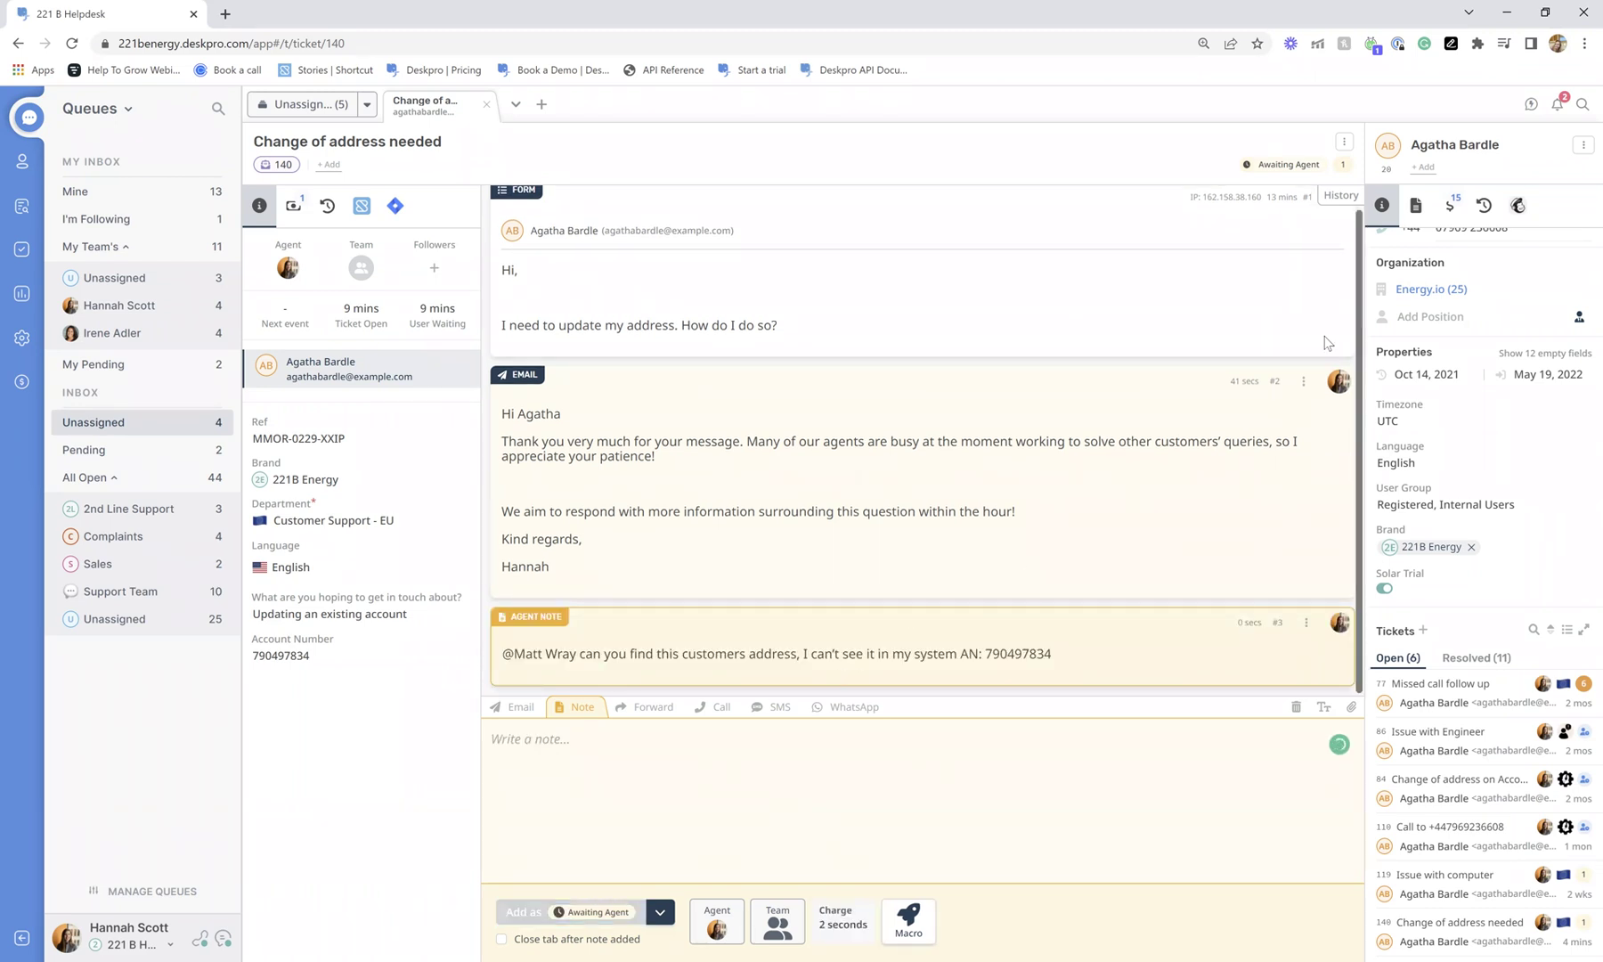
{"action": "scroll", "coordinate": [1263, 350], "scroll_direction": "up", "scroll_amount": 1}
{"action": "scroll", "coordinate": [1094, 240], "scroll_direction": "down", "scroll_amount": 1}
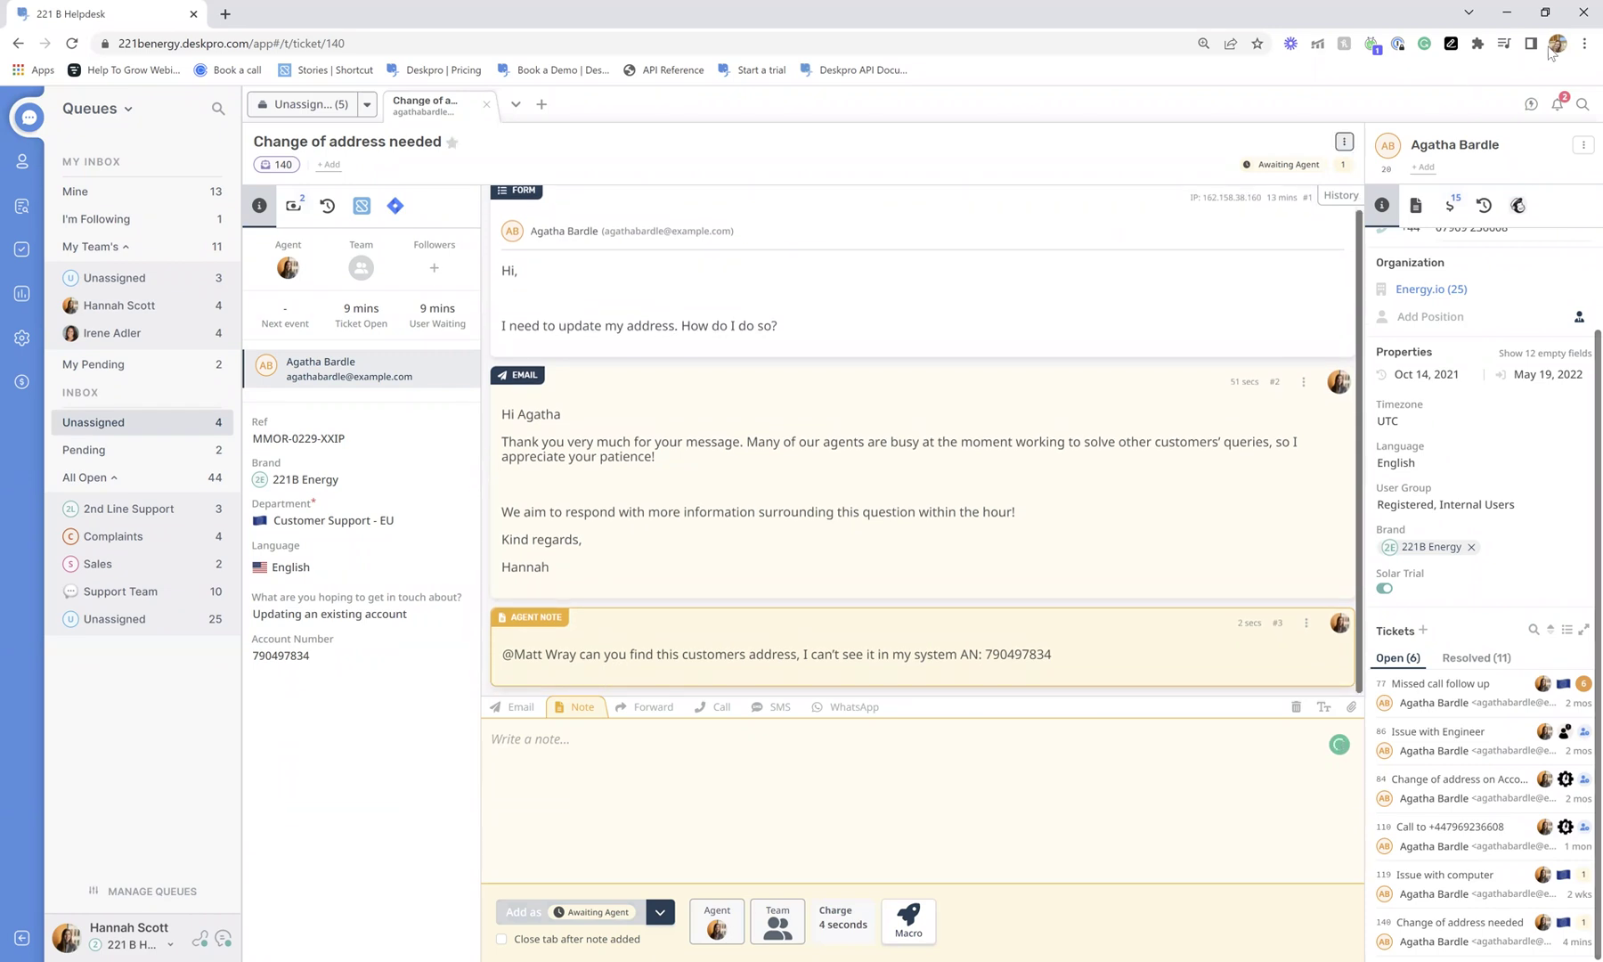
{"action": "left_click", "coordinate": [1531, 104]}
{"action": "left_click", "coordinate": [1380, 239]}
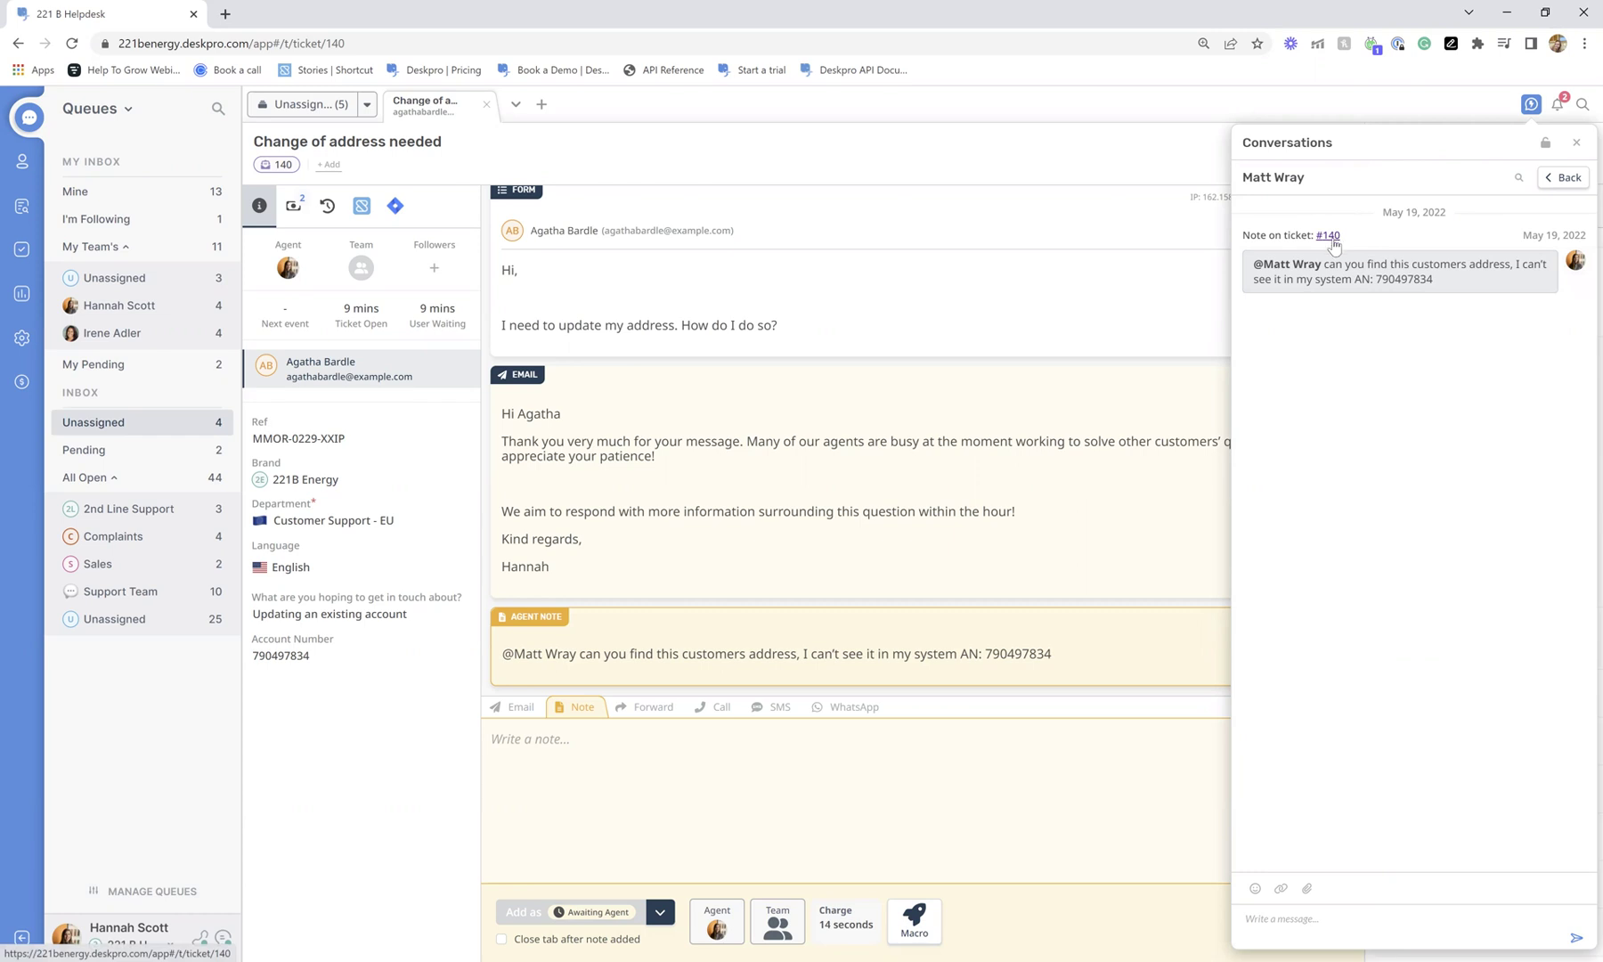
{"action": "left_click", "coordinate": [1305, 941]}
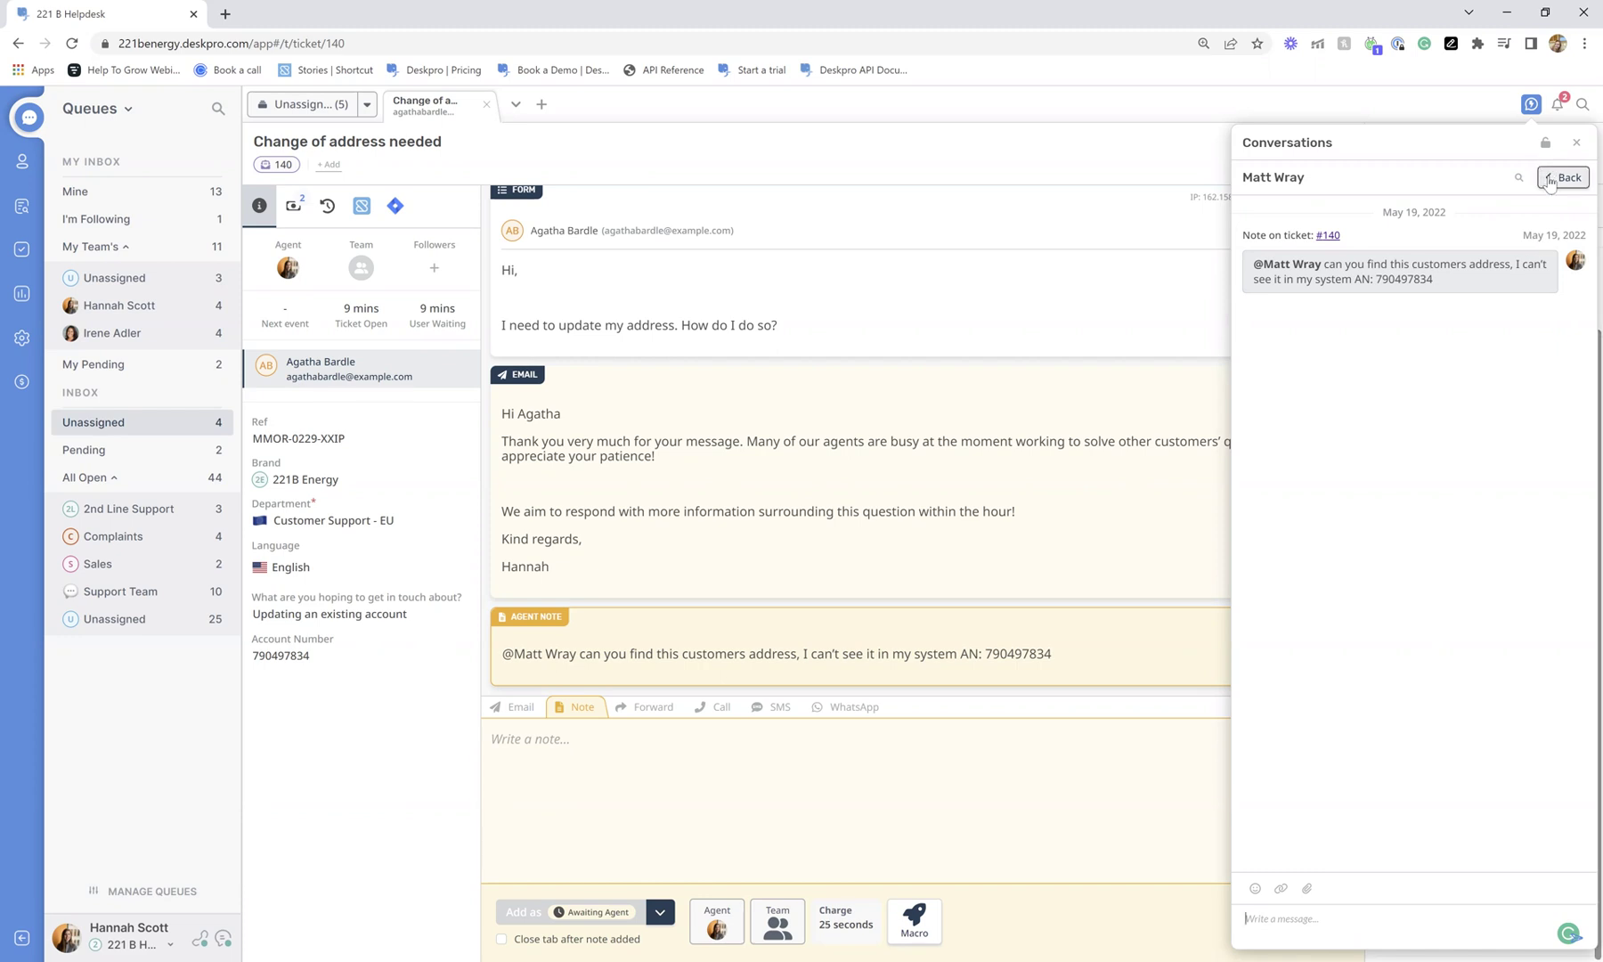
{"action": "left_click", "coordinate": [1550, 182]}
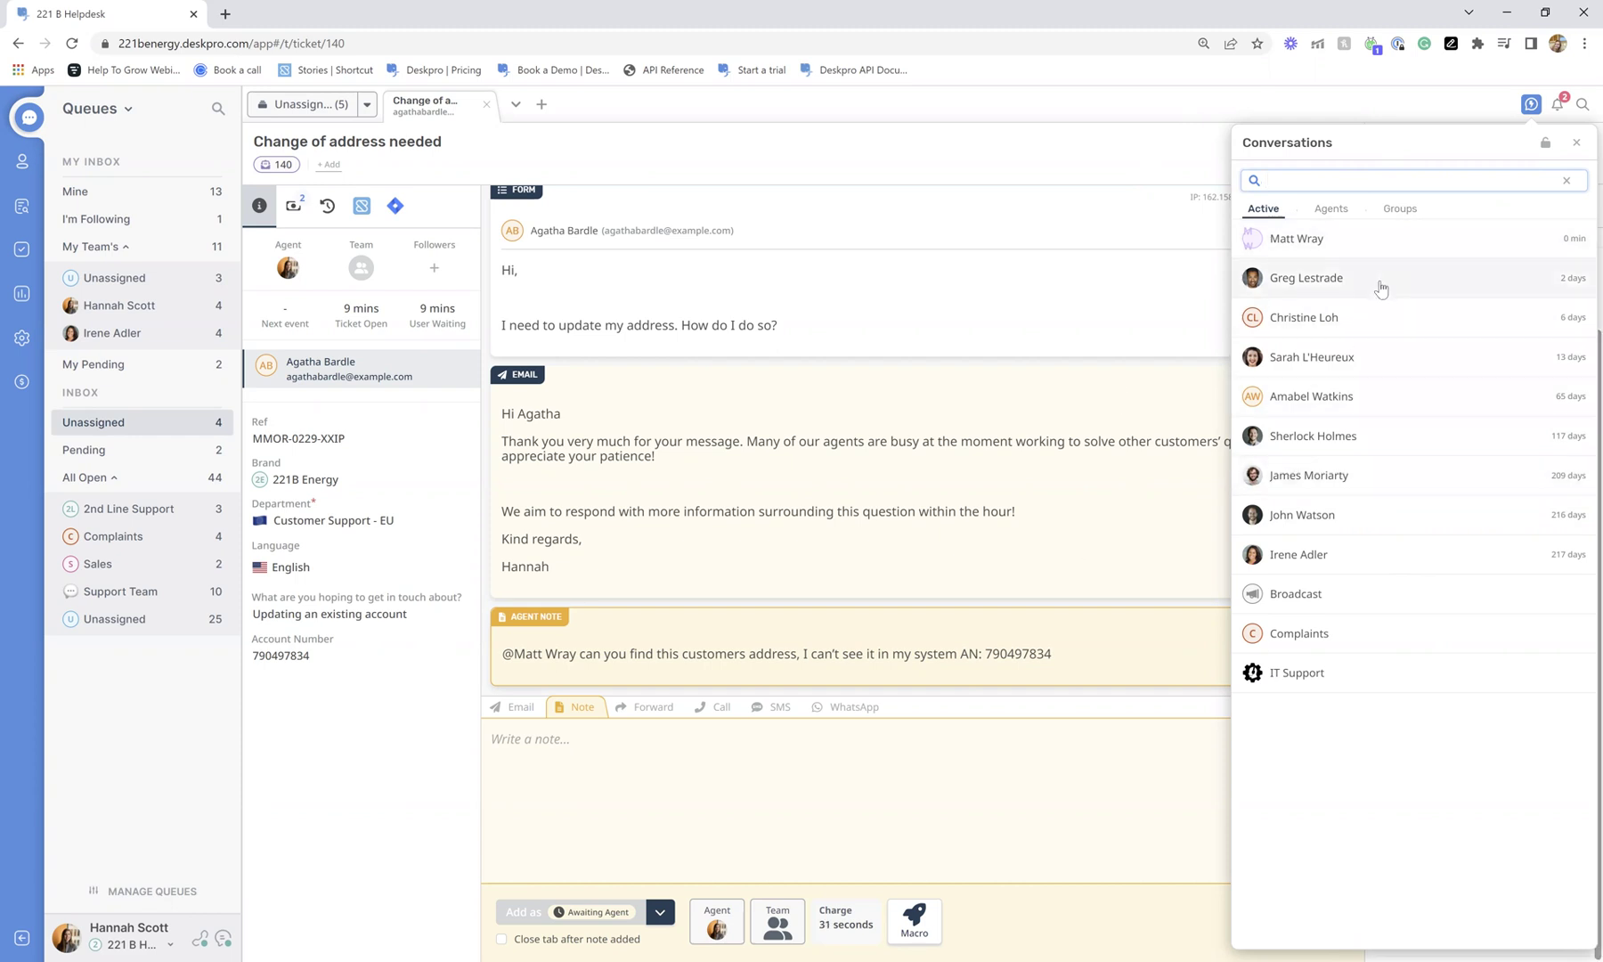
{"action": "left_click", "coordinate": [1330, 208]}
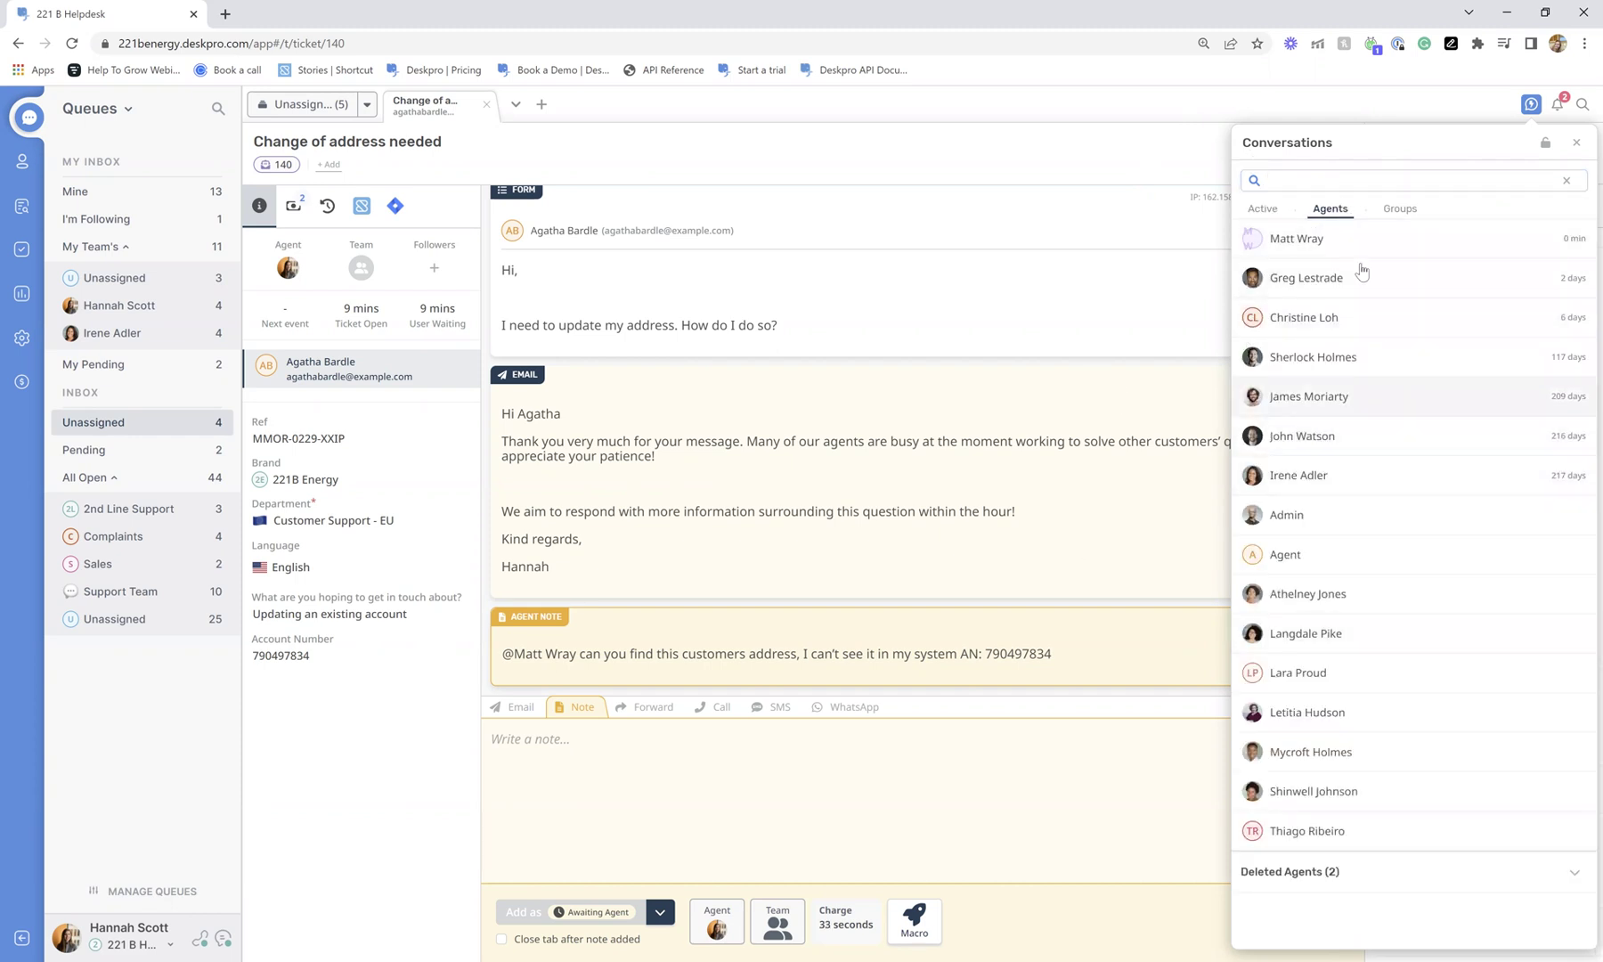
{"action": "left_click", "coordinate": [1399, 208]}
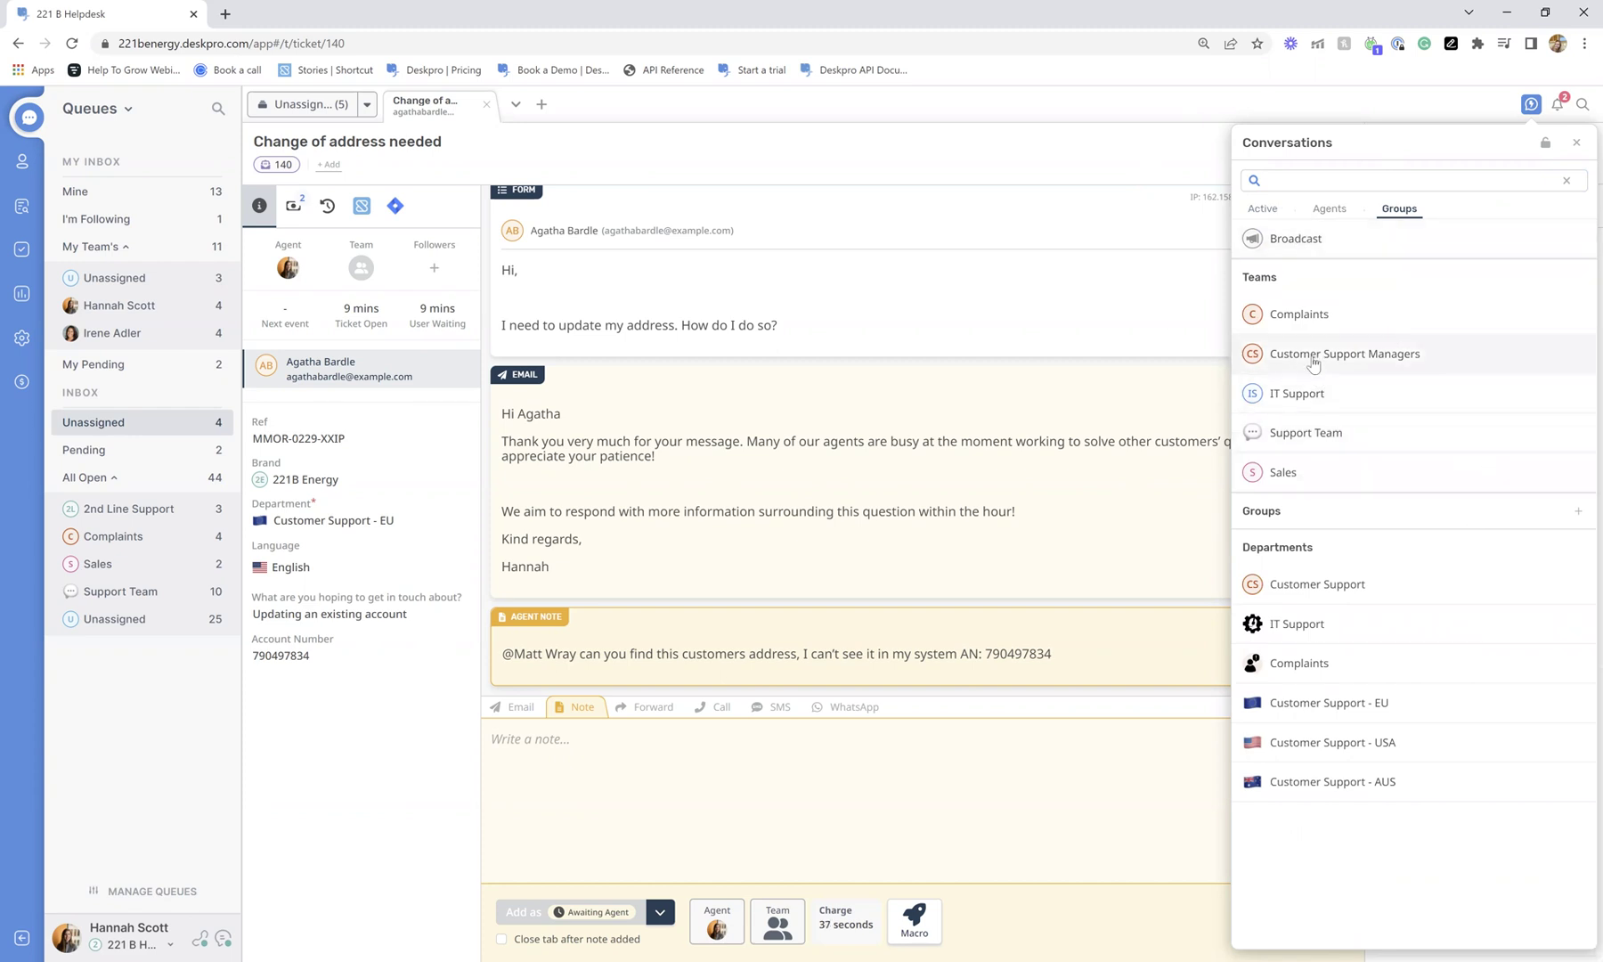
{"action": "left_click", "coordinate": [1532, 105]}
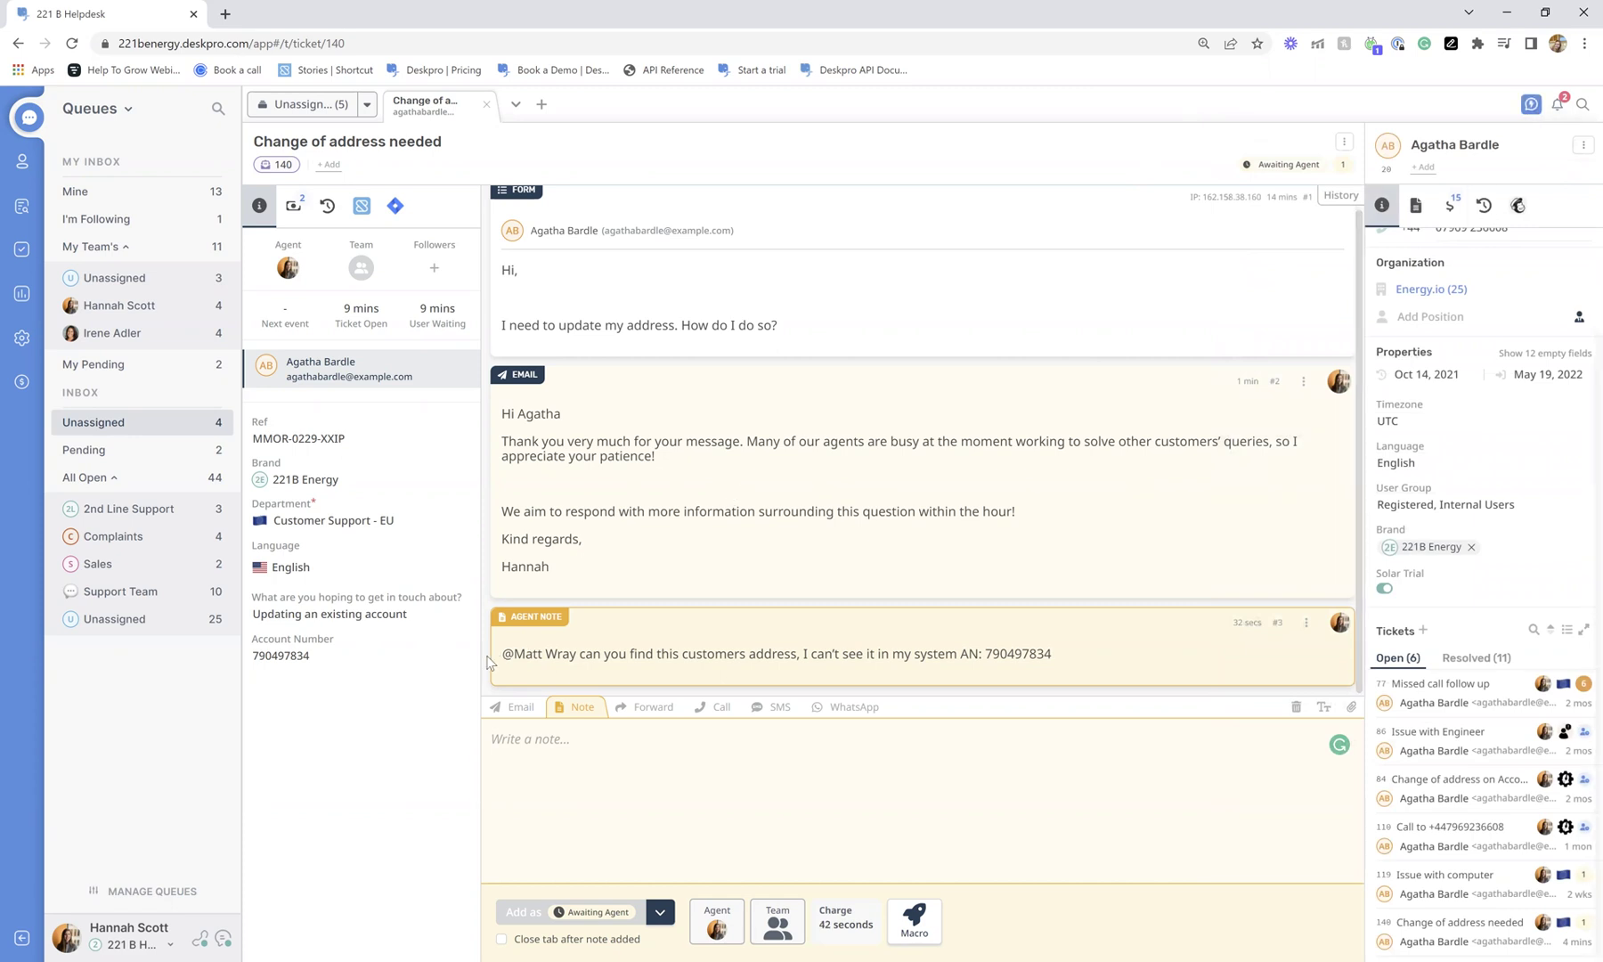
Cycle the composer through Email, Call and SMS, then Forward with subject 'Fwd: Change of address needed'.
{"action": "left_click", "coordinate": [520, 710]}
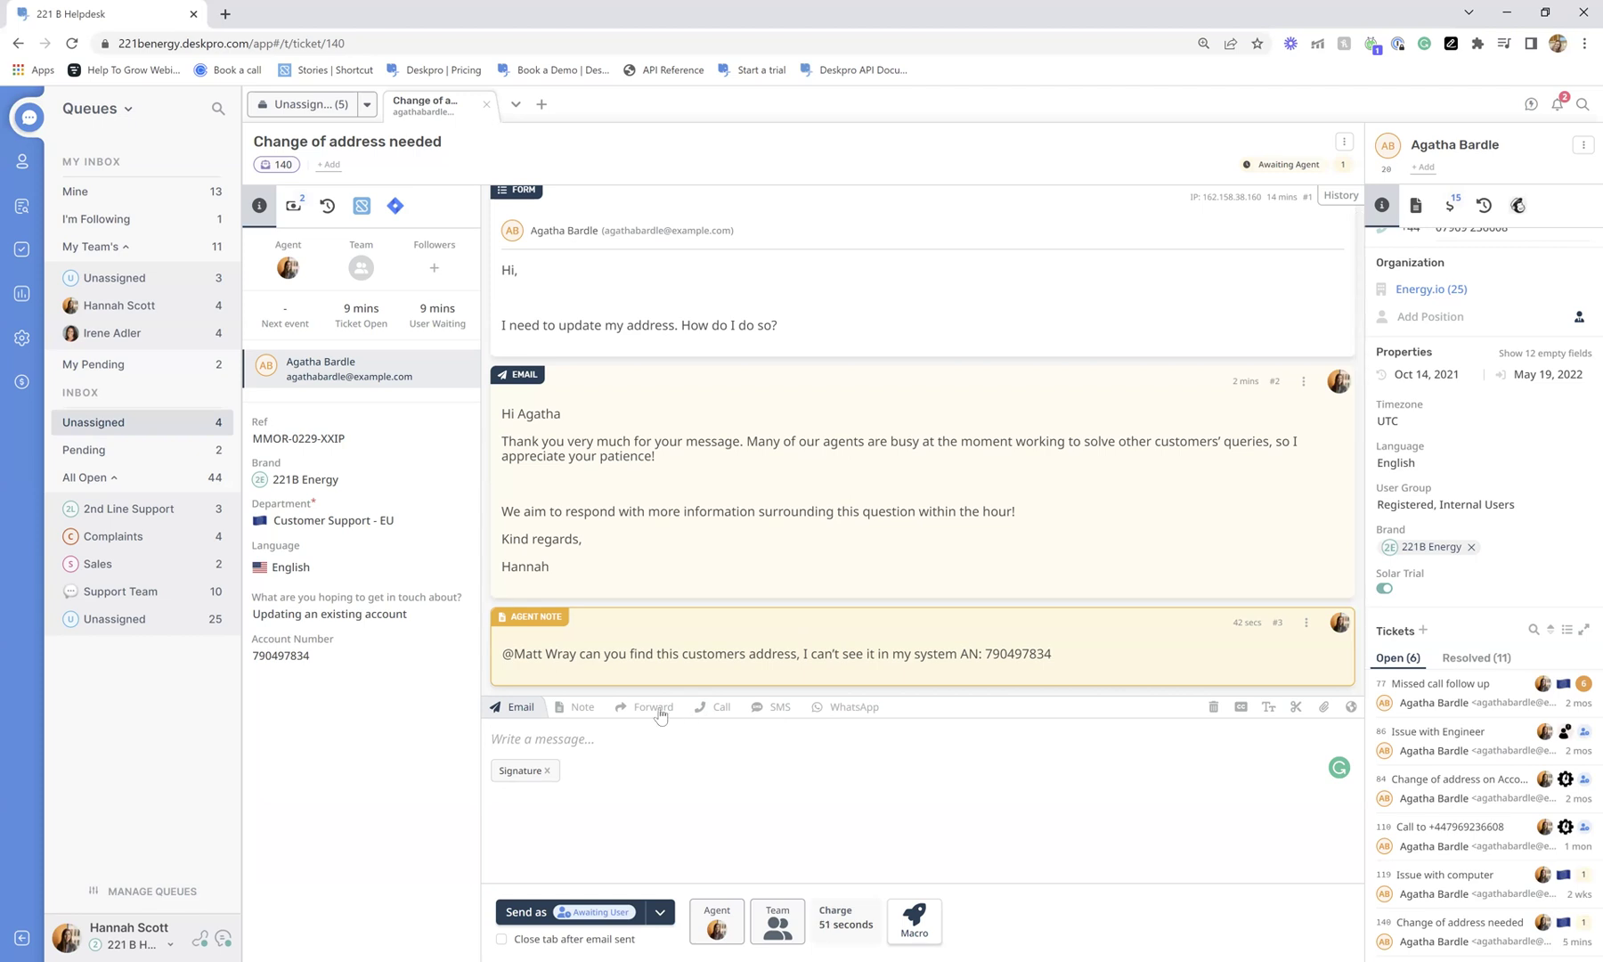
{"action": "scroll", "coordinate": [1571, 385], "scroll_direction": "up", "scroll_amount": 2}
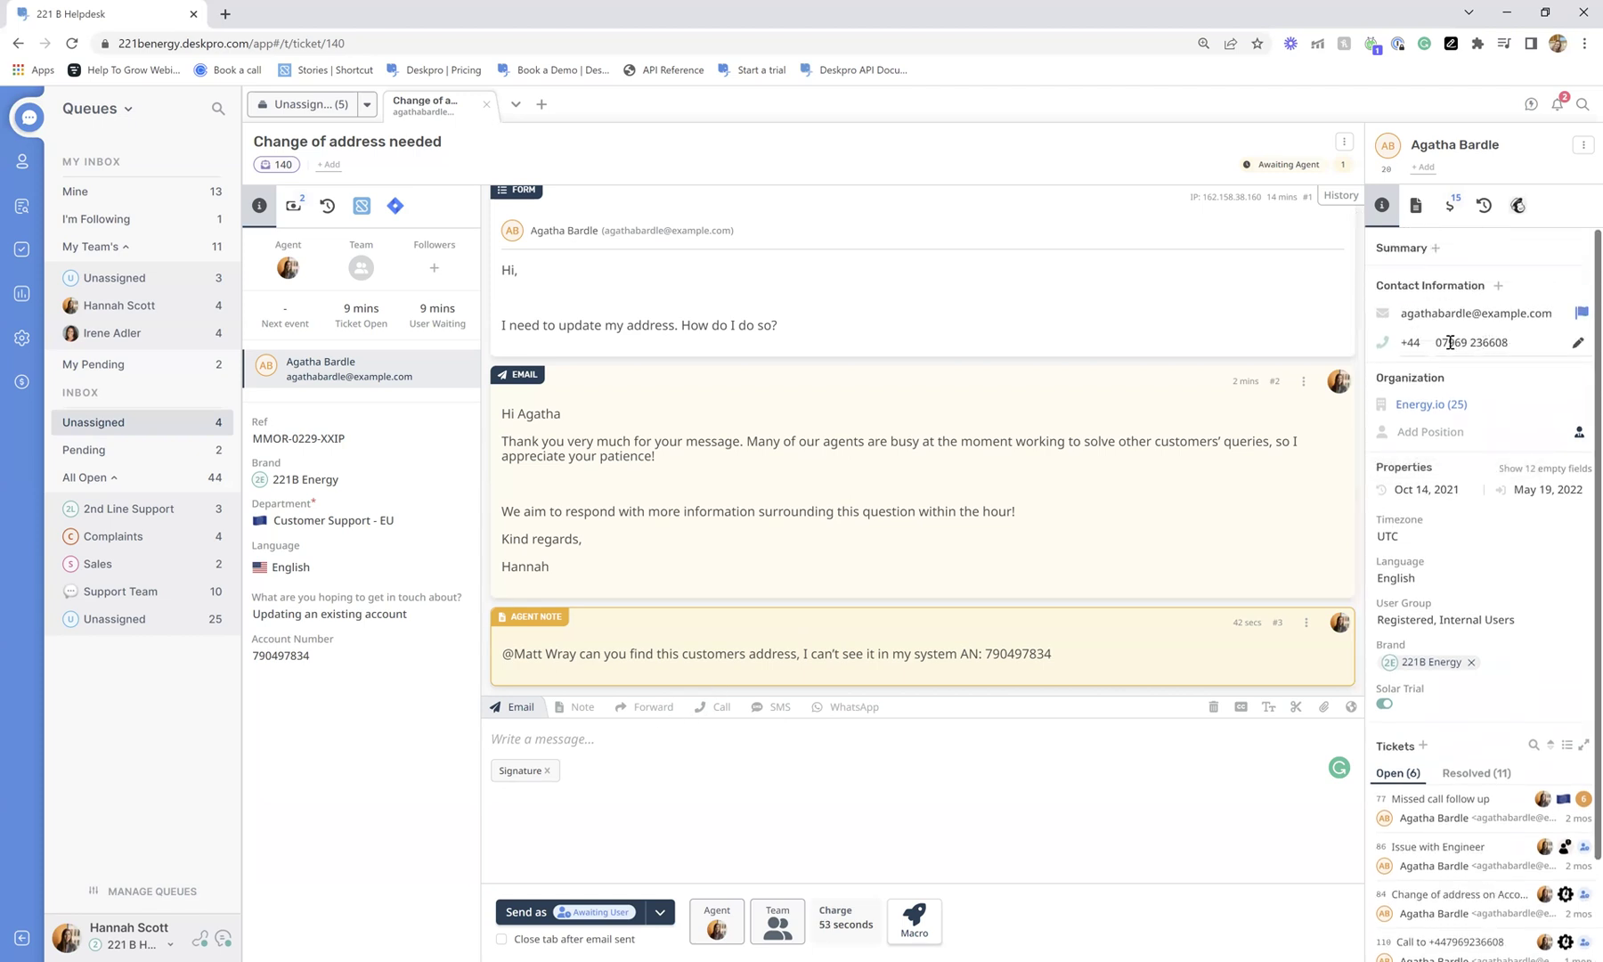
{"action": "left_click", "coordinate": [716, 707]}
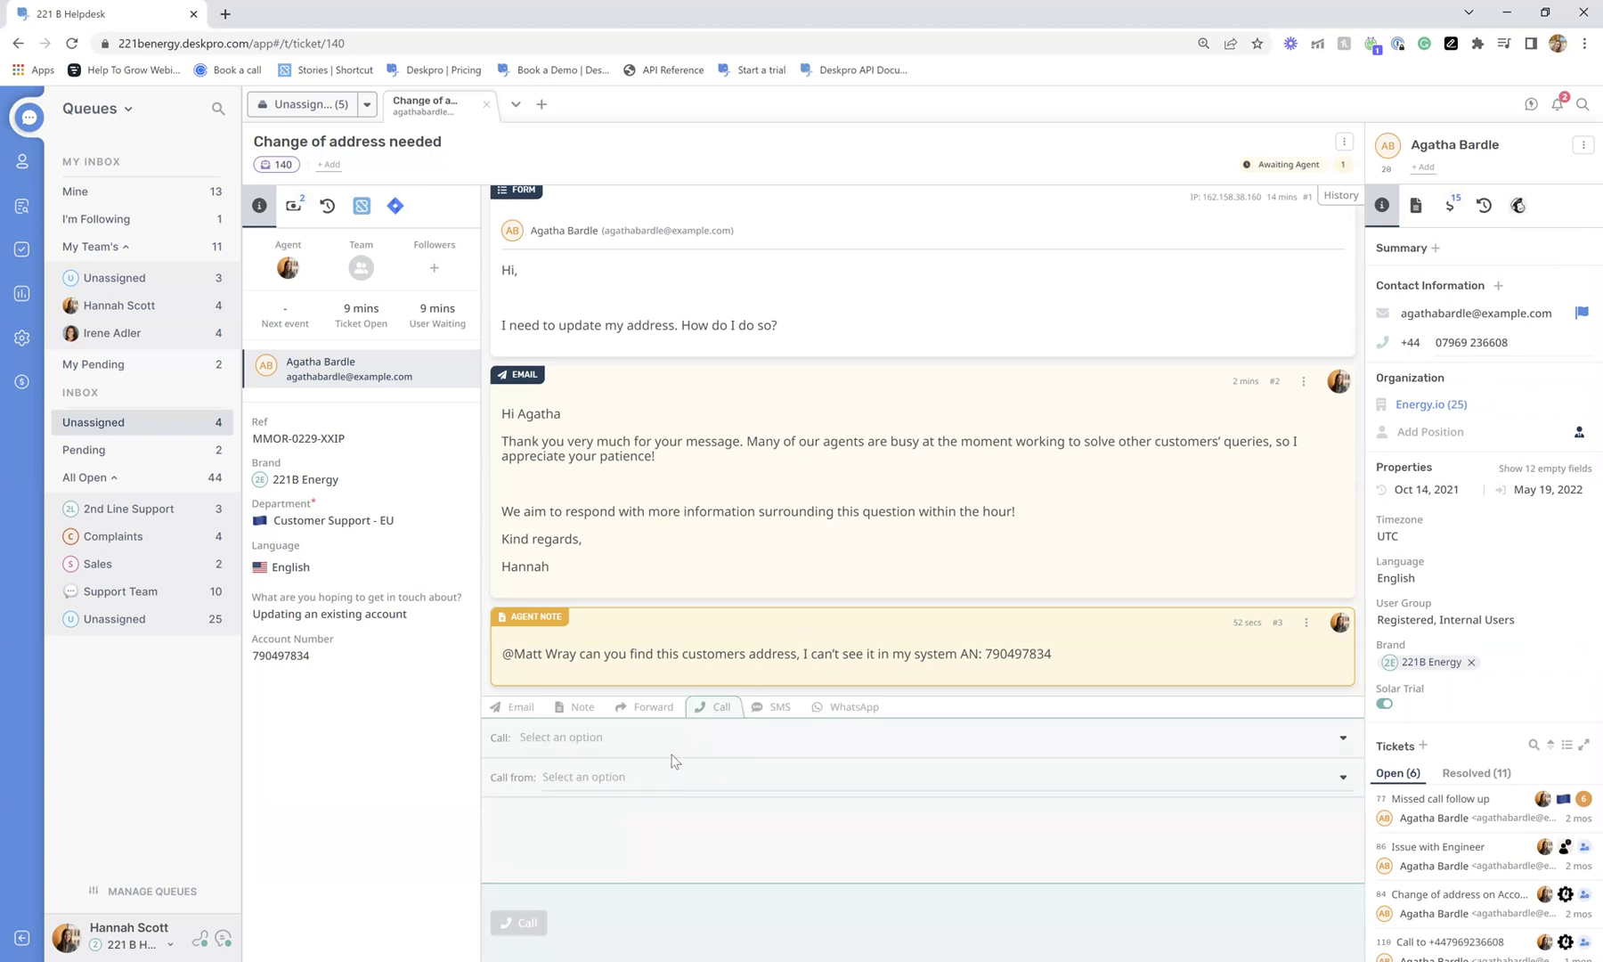
{"action": "left_click", "coordinate": [772, 707]}
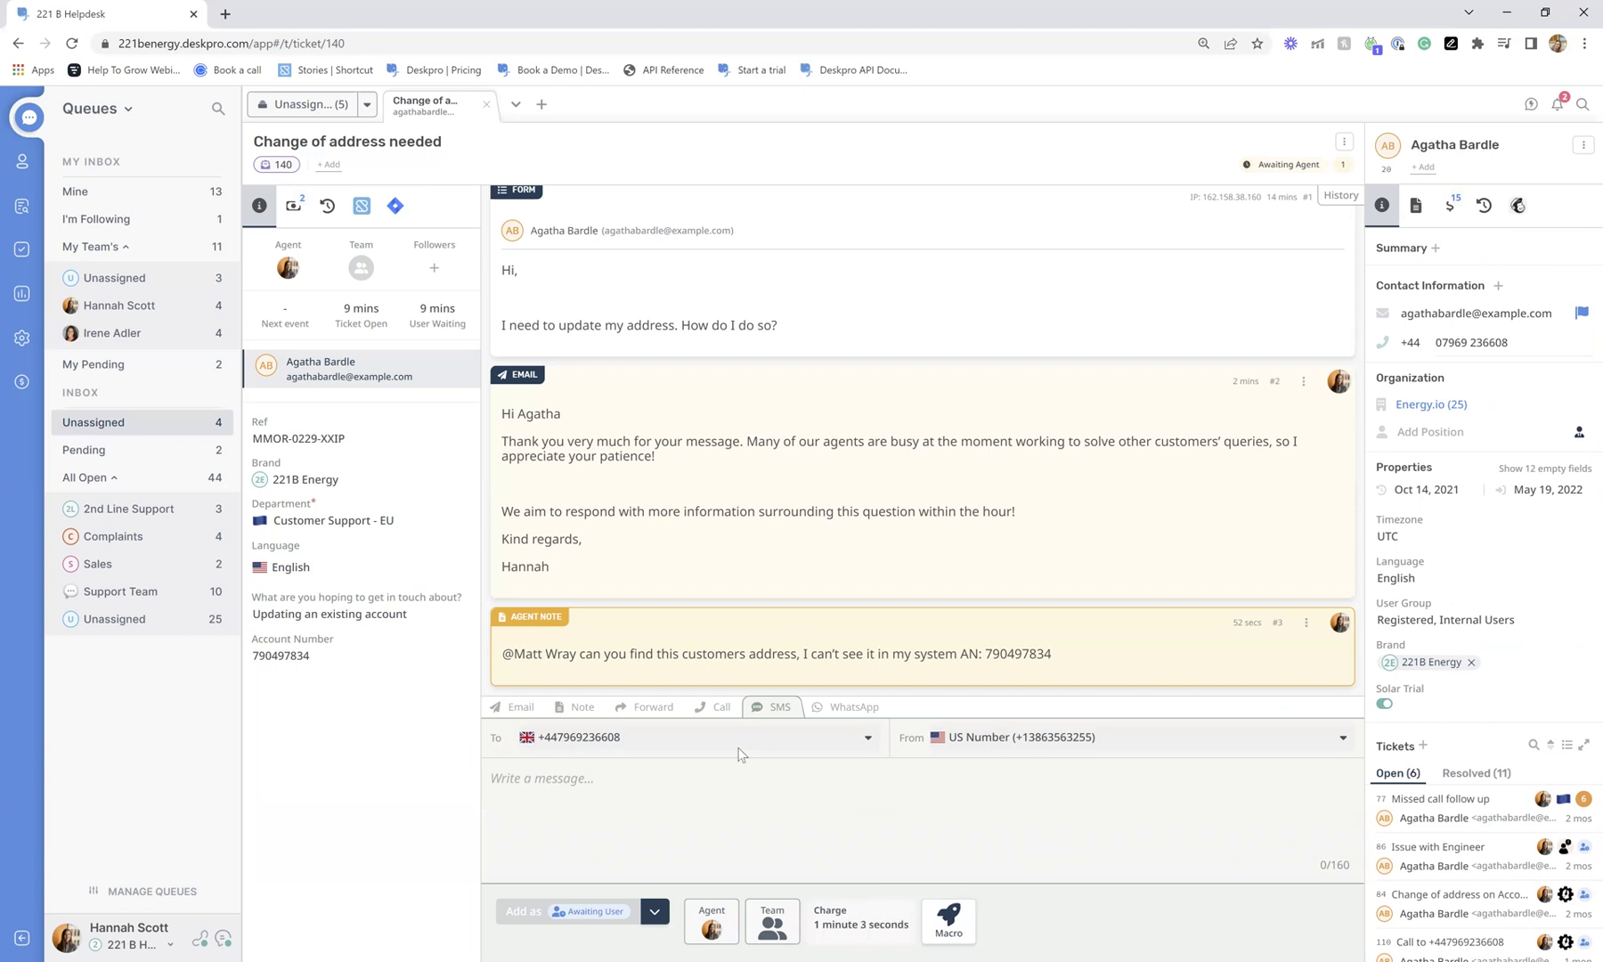
{"action": "left_click", "coordinate": [643, 707]}
{"action": "scroll", "coordinate": [782, 474], "scroll_direction": "down", "scroll_amount": 2}
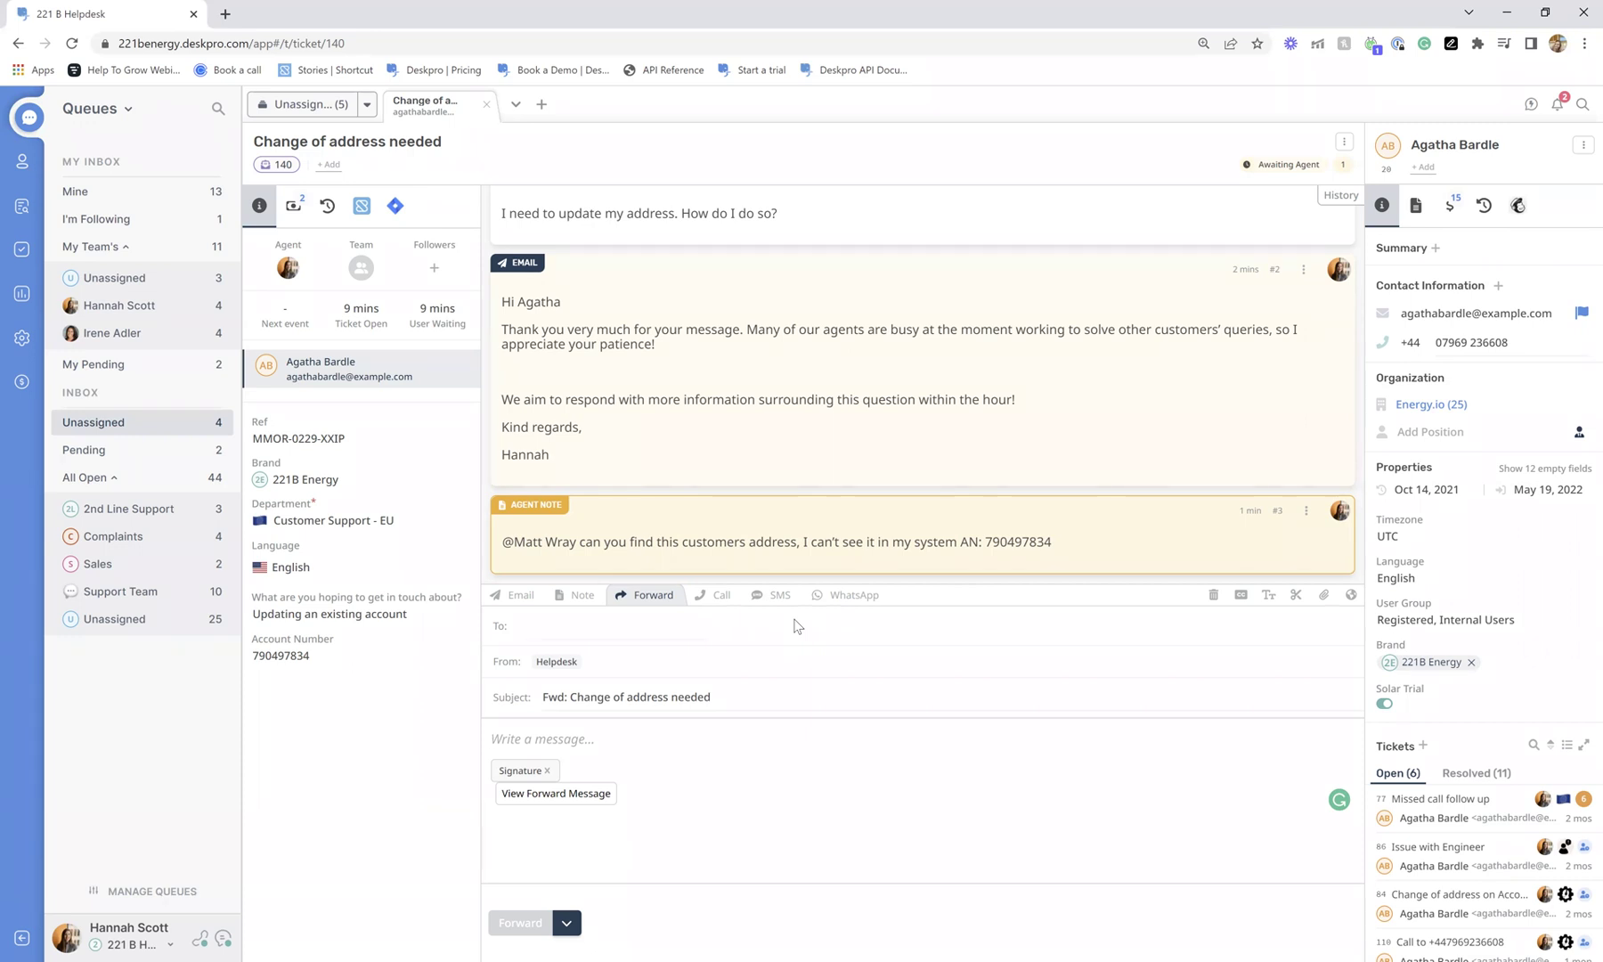
Check the forward's recipient suggestions and options, then switch the composer back to an email reply.
{"action": "left_click", "coordinate": [605, 623]}
{"action": "scroll", "coordinate": [615, 451], "scroll_direction": "down", "scroll_amount": 4}
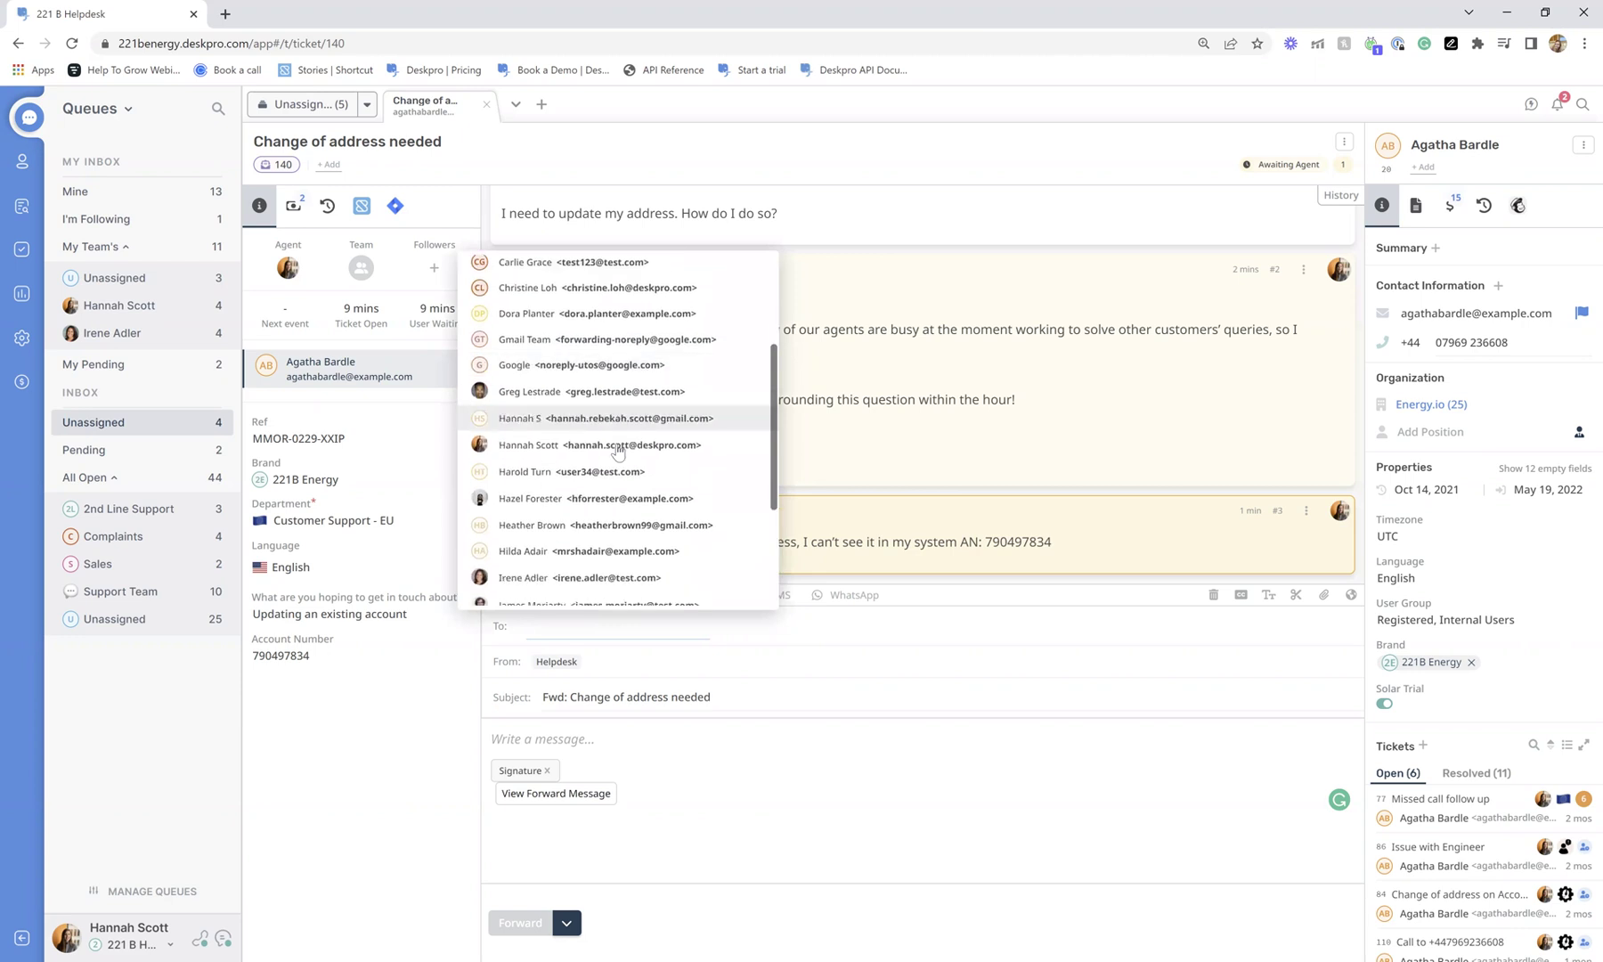
{"action": "left_click", "coordinate": [674, 639]}
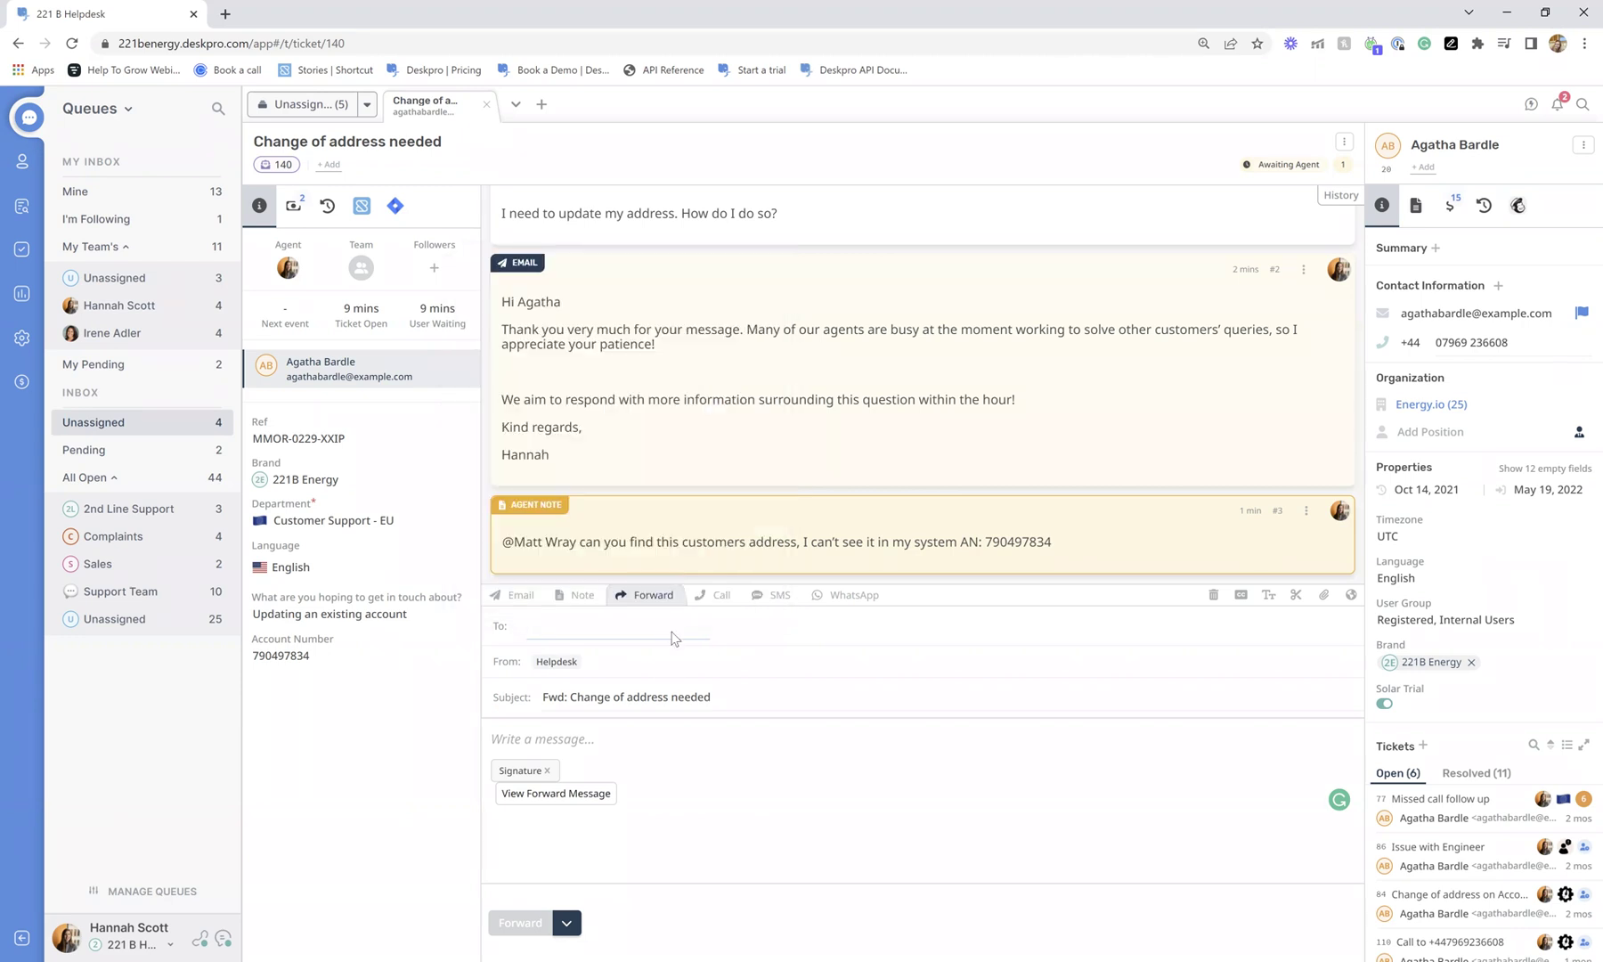
{"action": "left_click", "coordinate": [566, 922]}
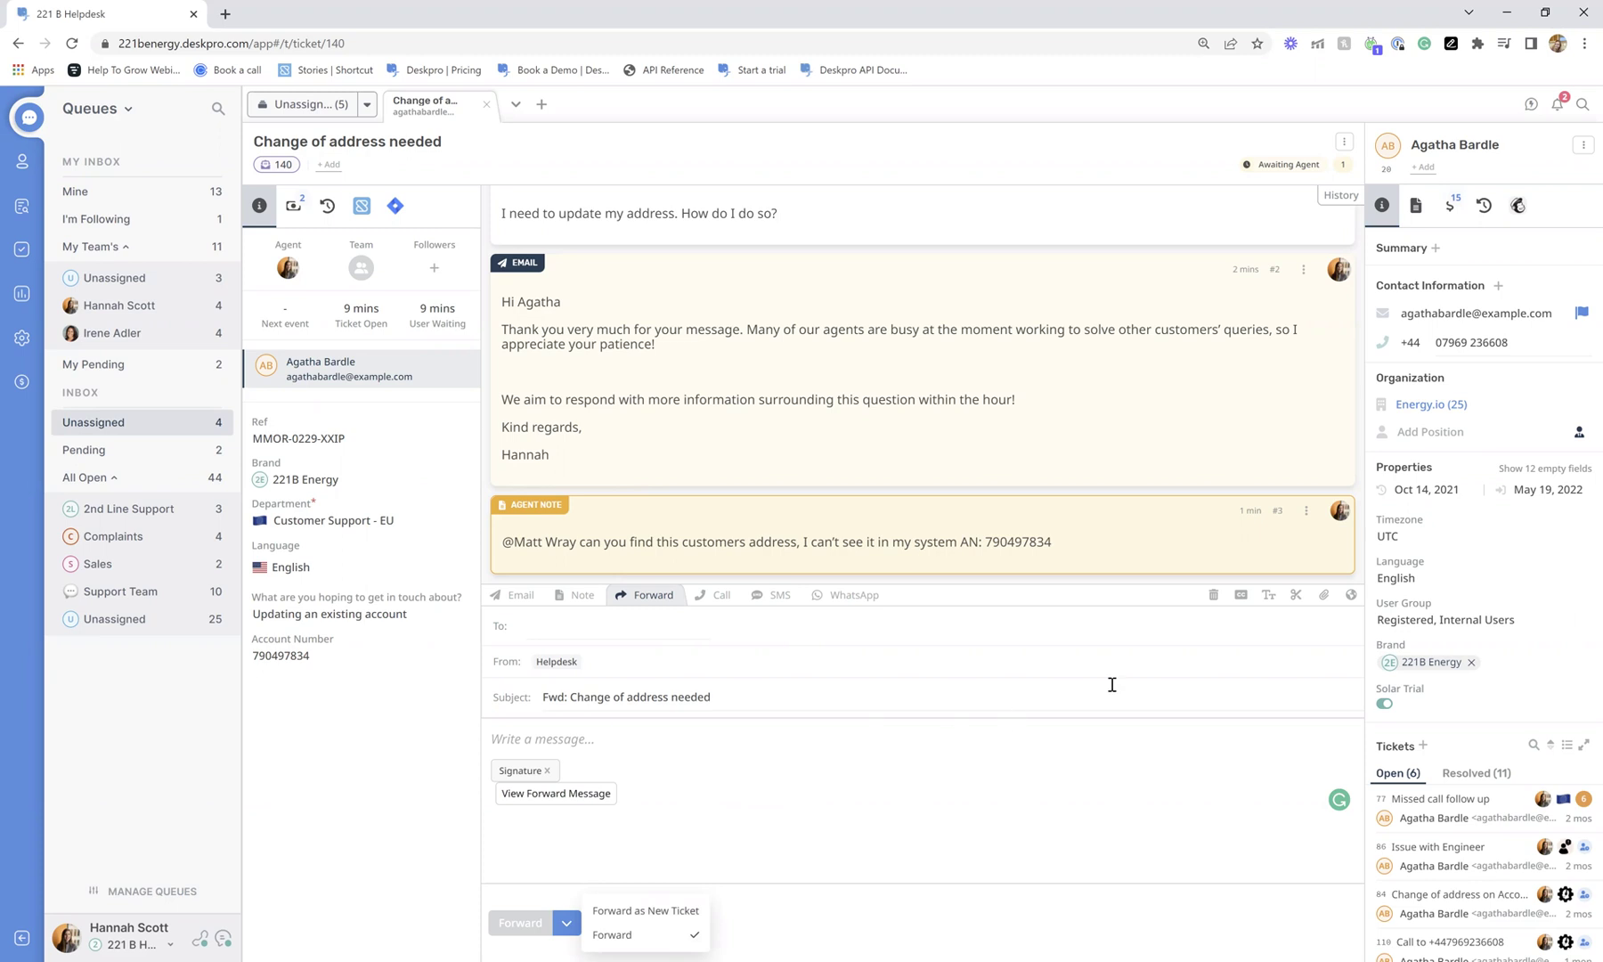
{"action": "left_click", "coordinate": [519, 598]}
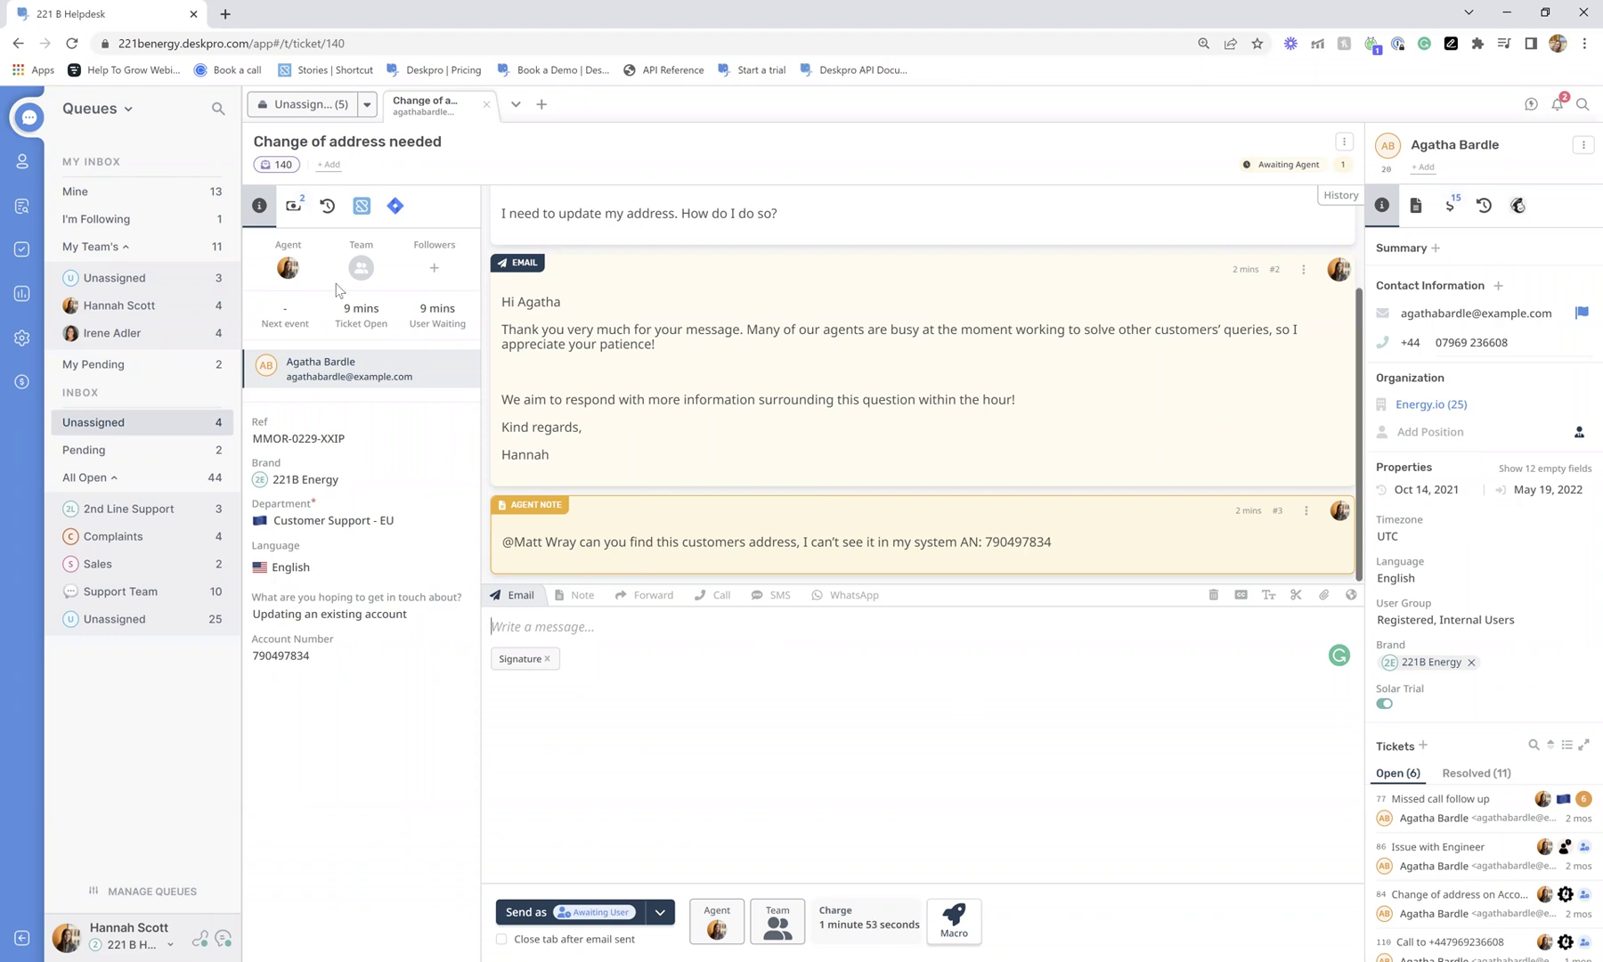
Unassign ticket 140 from its agent.
{"action": "left_click", "coordinate": [286, 268]}
{"action": "left_click", "coordinate": [374, 366]}
{"action": "left_click", "coordinate": [361, 267]}
Set the team to 2nd Line Support, then add and remove yourself as a follower.
{"action": "left_click", "coordinate": [423, 419]}
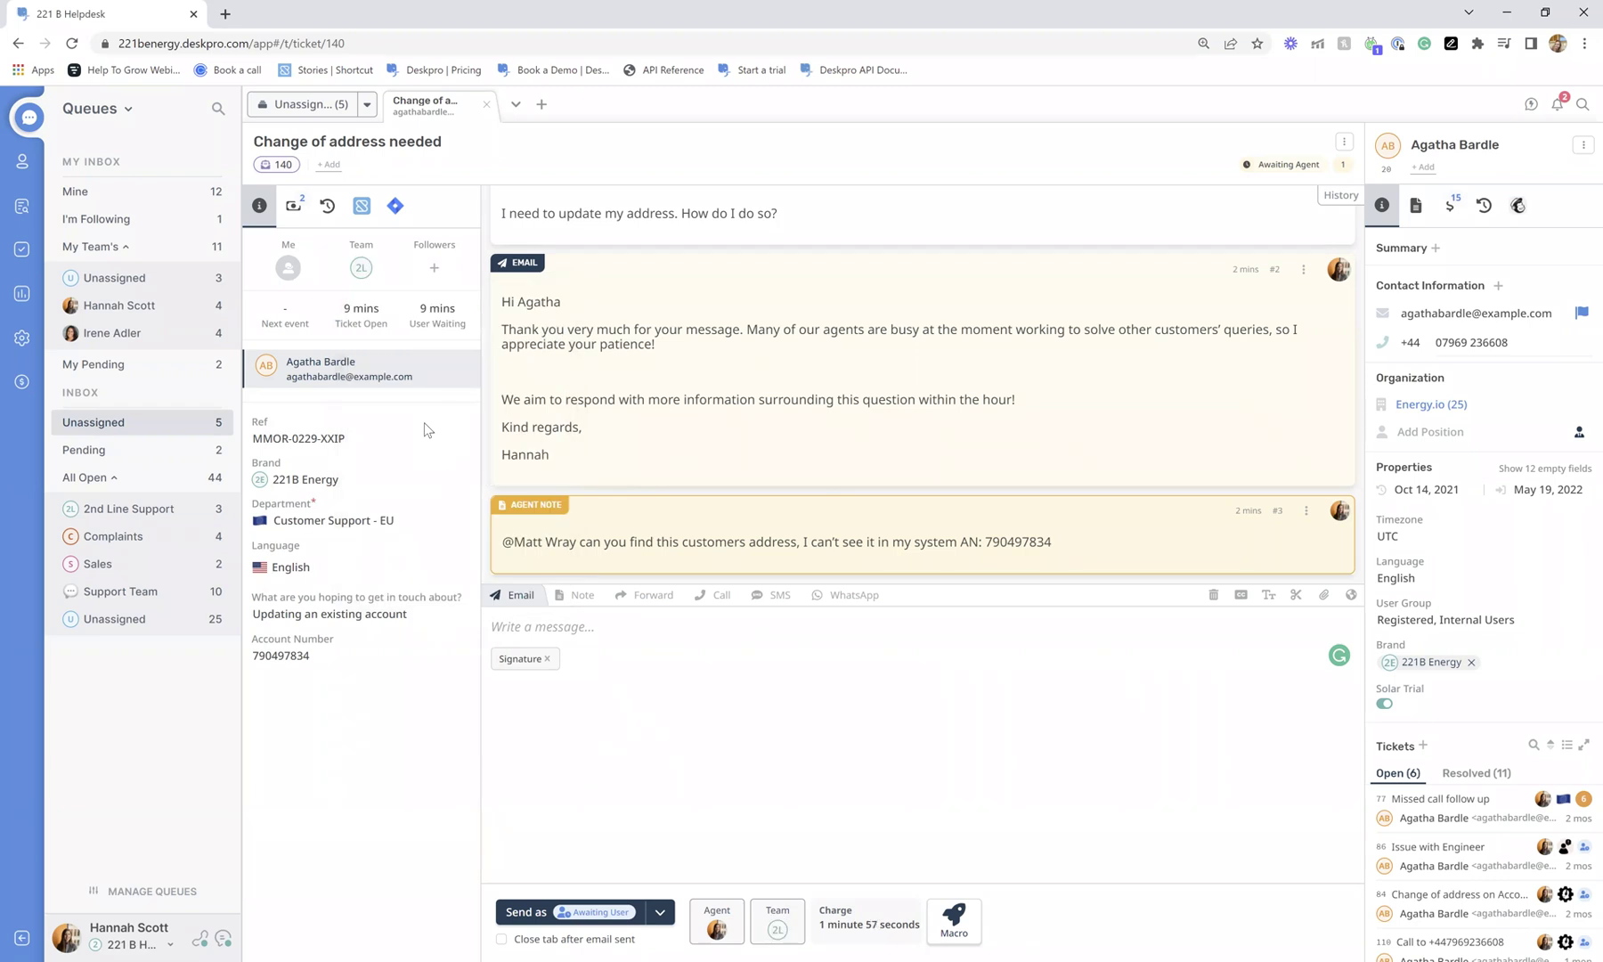
{"action": "left_click", "coordinate": [433, 268]}
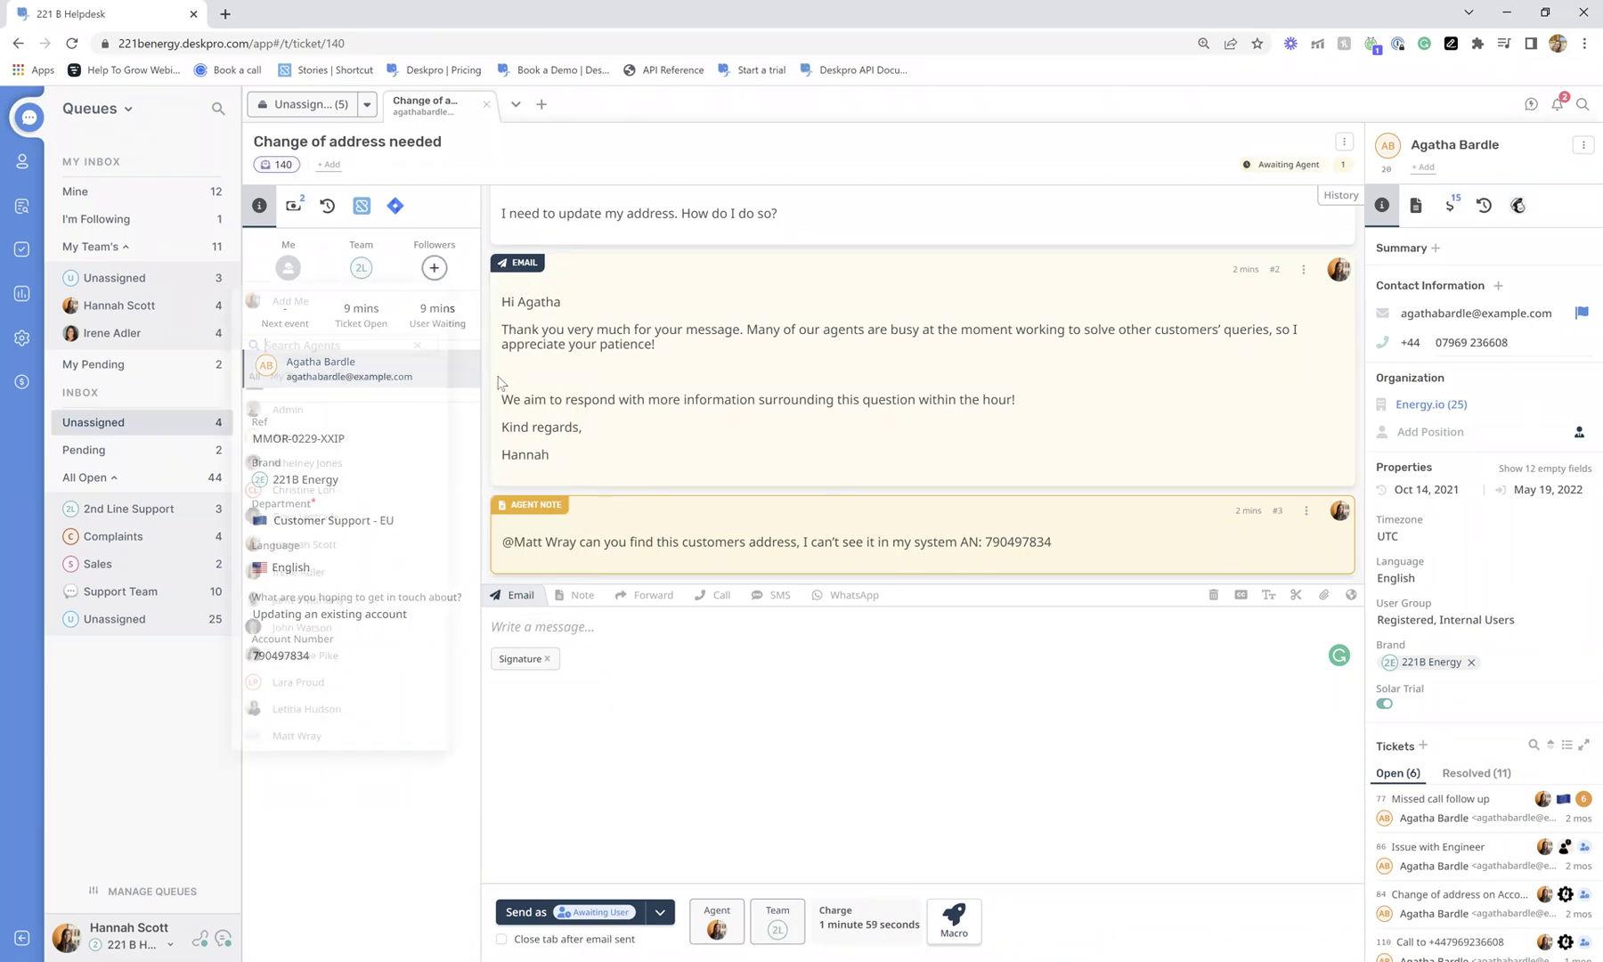
{"action": "left_click", "coordinate": [338, 299]}
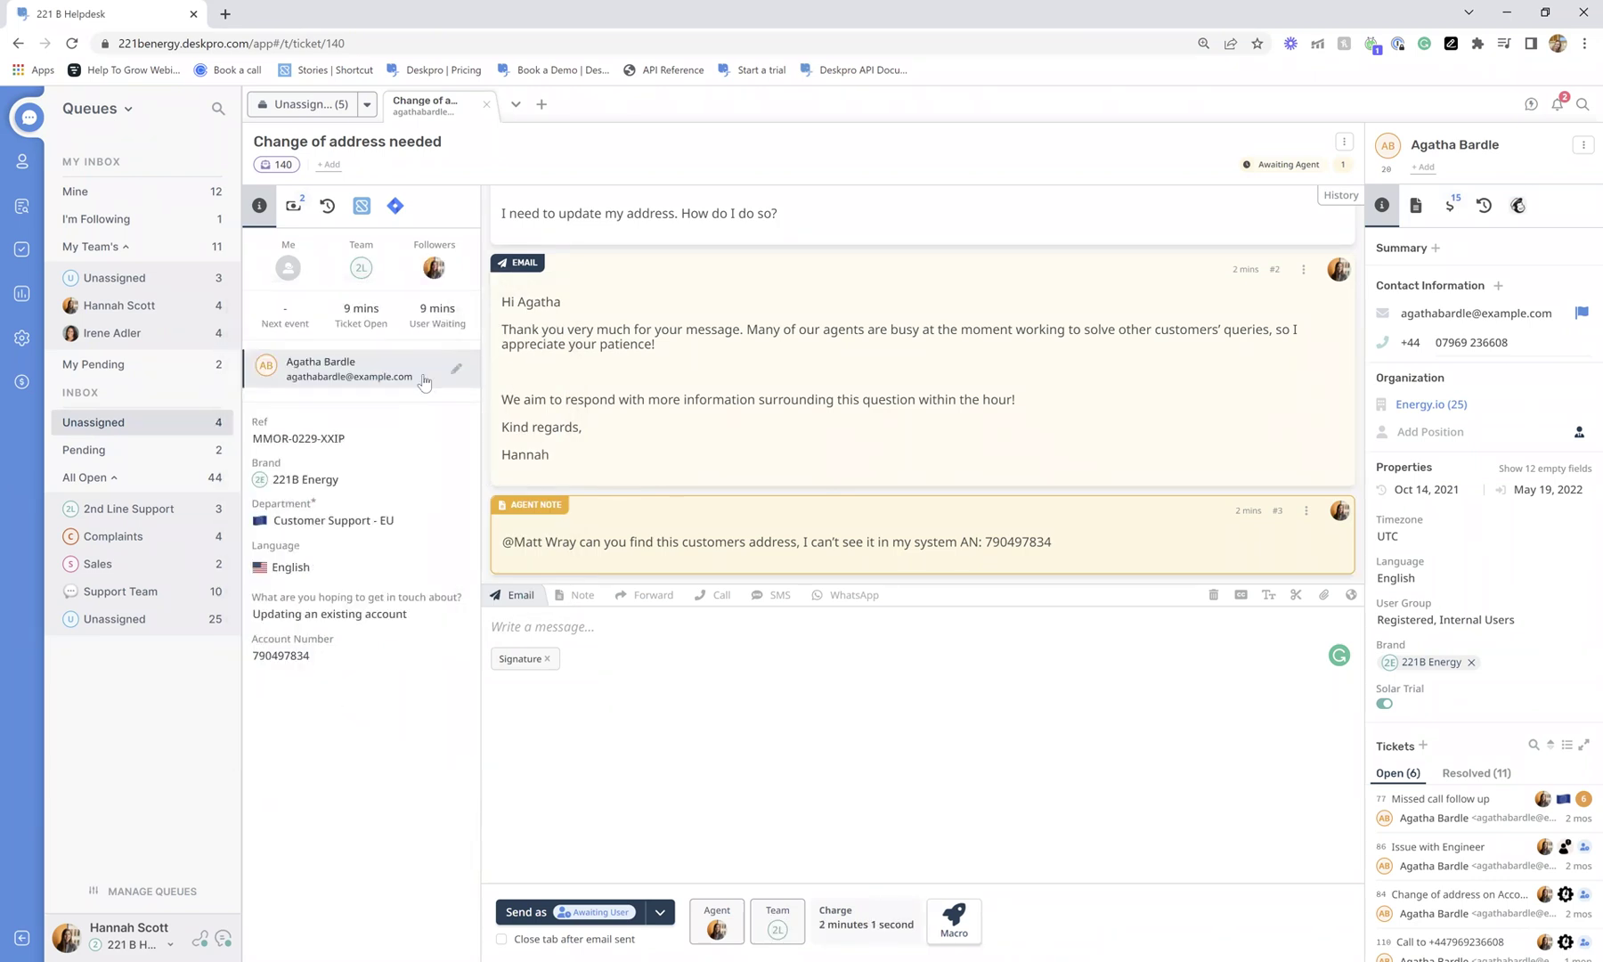
{"action": "left_click", "coordinate": [433, 267]}
{"action": "left_click", "coordinate": [369, 306]}
Change the team to Support Team and assign the ticket back to yourself.
{"action": "left_click", "coordinate": [360, 267]}
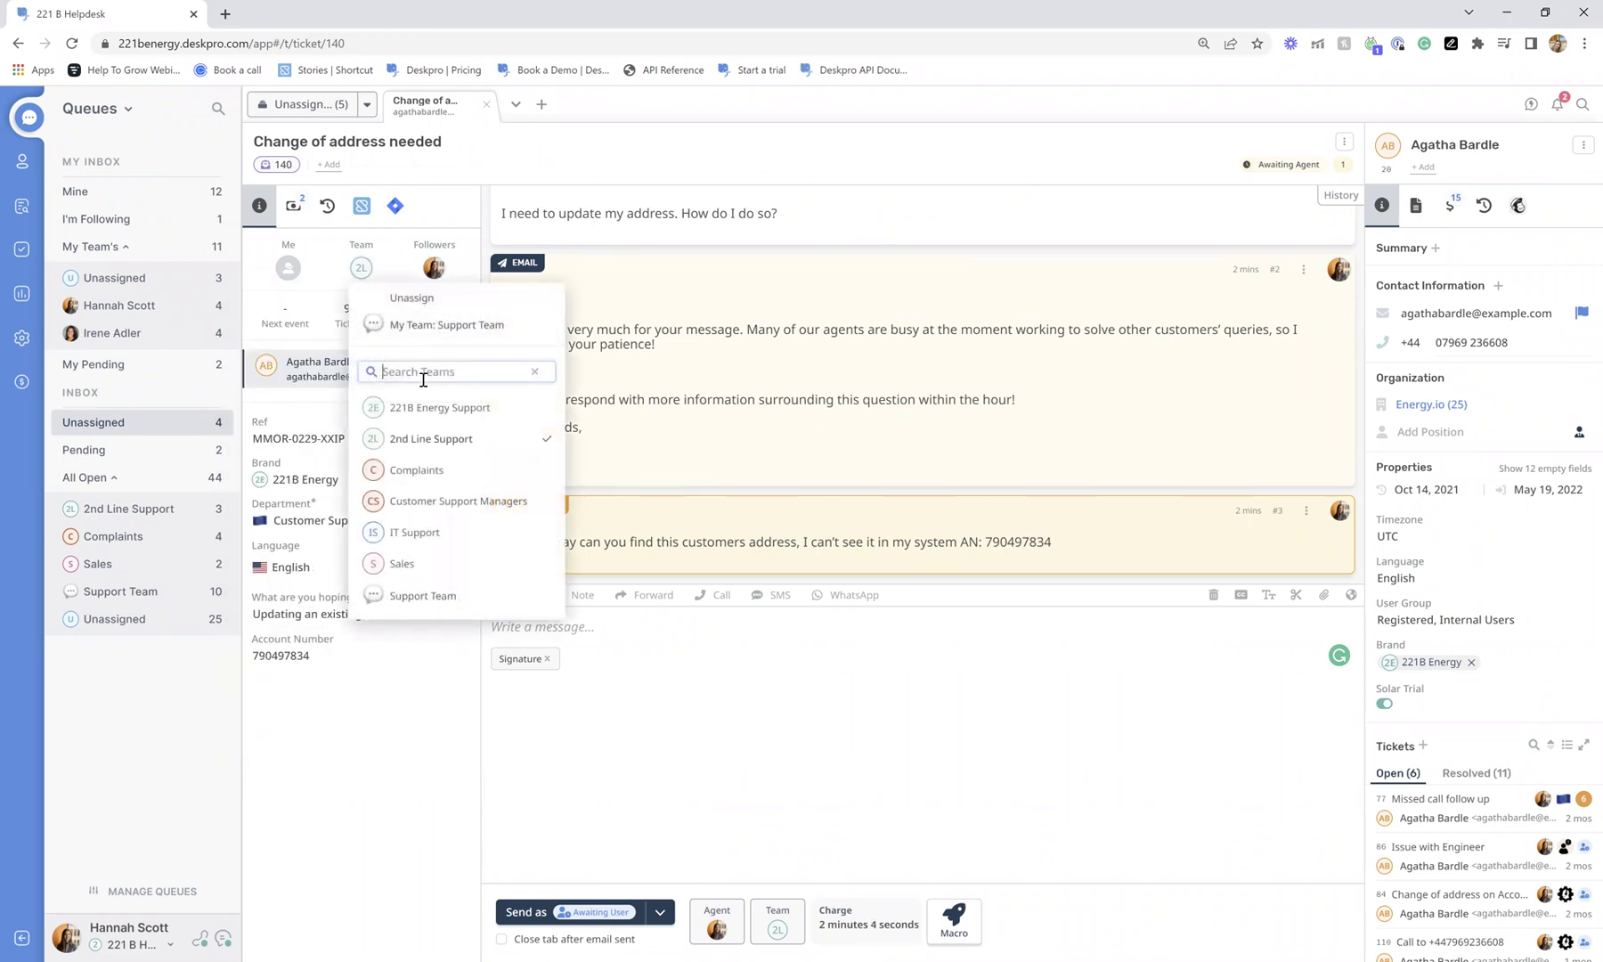
{"action": "left_click", "coordinate": [419, 325]}
{"action": "left_click", "coordinate": [297, 262]}
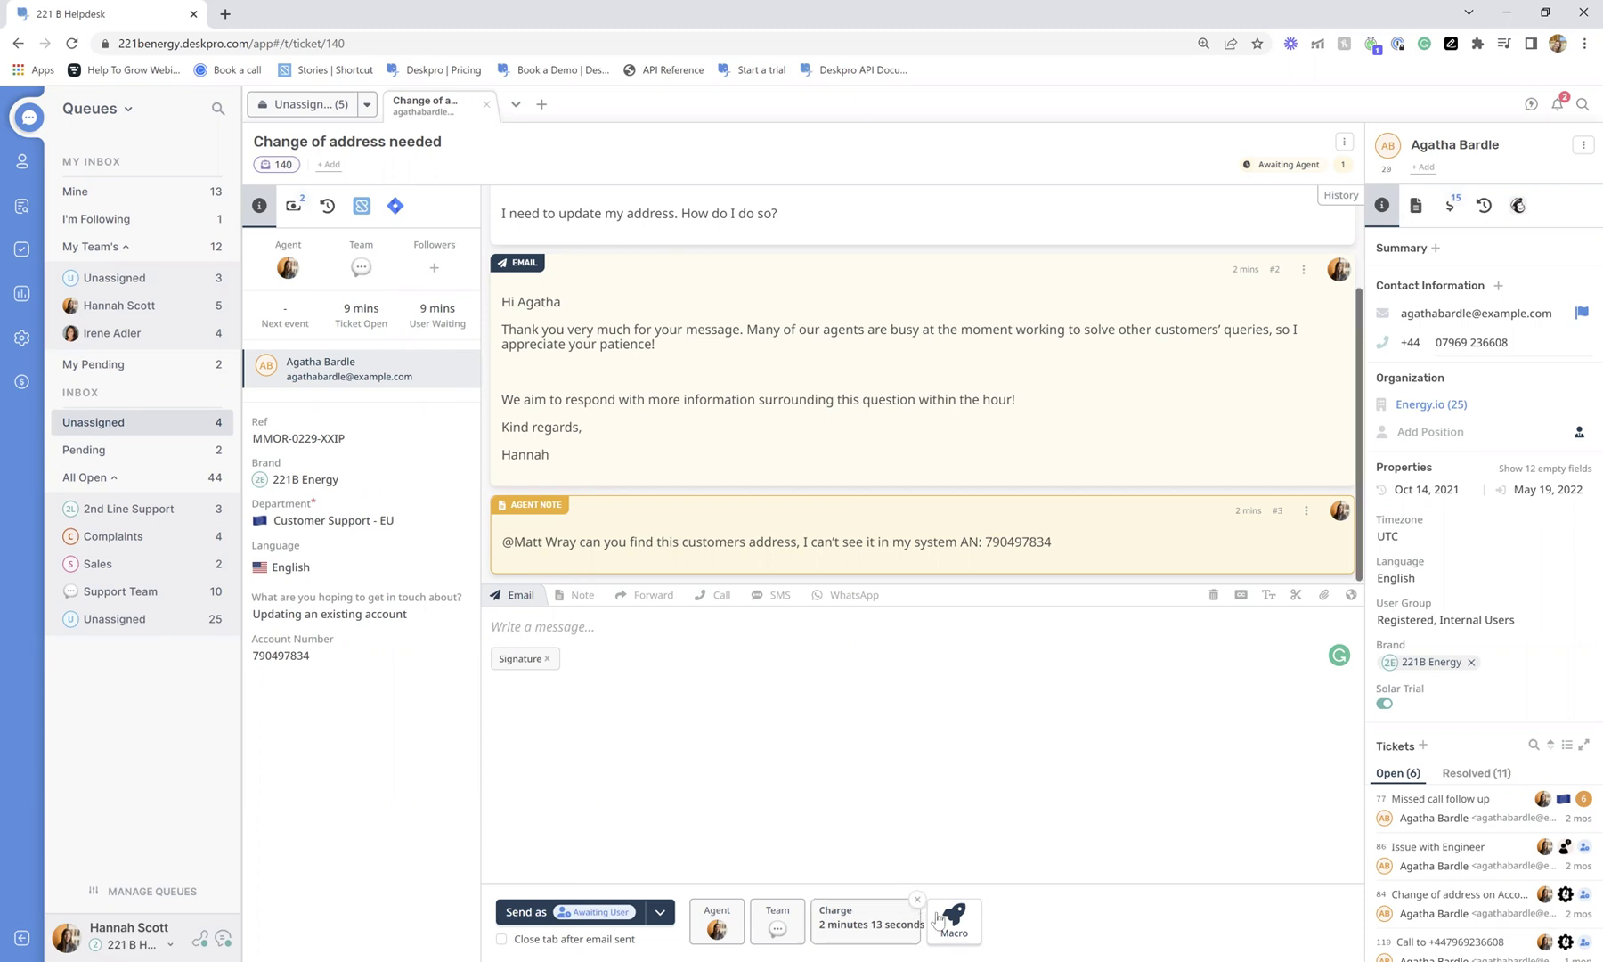
{"action": "left_click", "coordinate": [964, 926]}
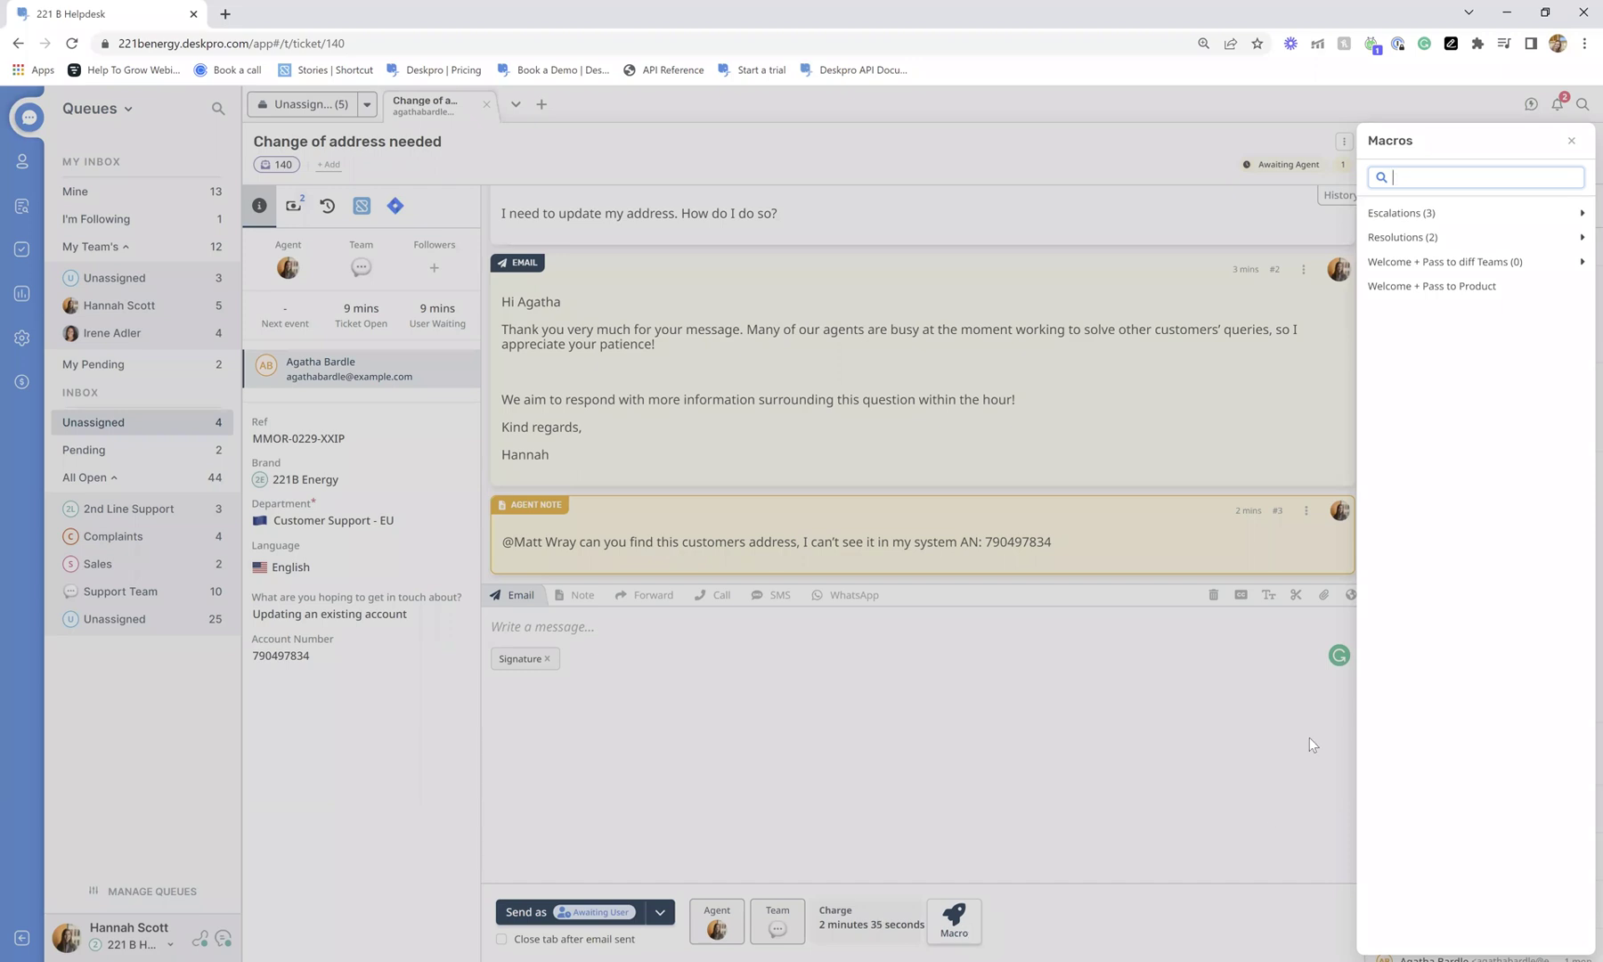
Queue the Escalate to Complaints macro from Escalations, then discard its pending team, department and urgency changes.
{"action": "left_click", "coordinate": [1420, 214]}
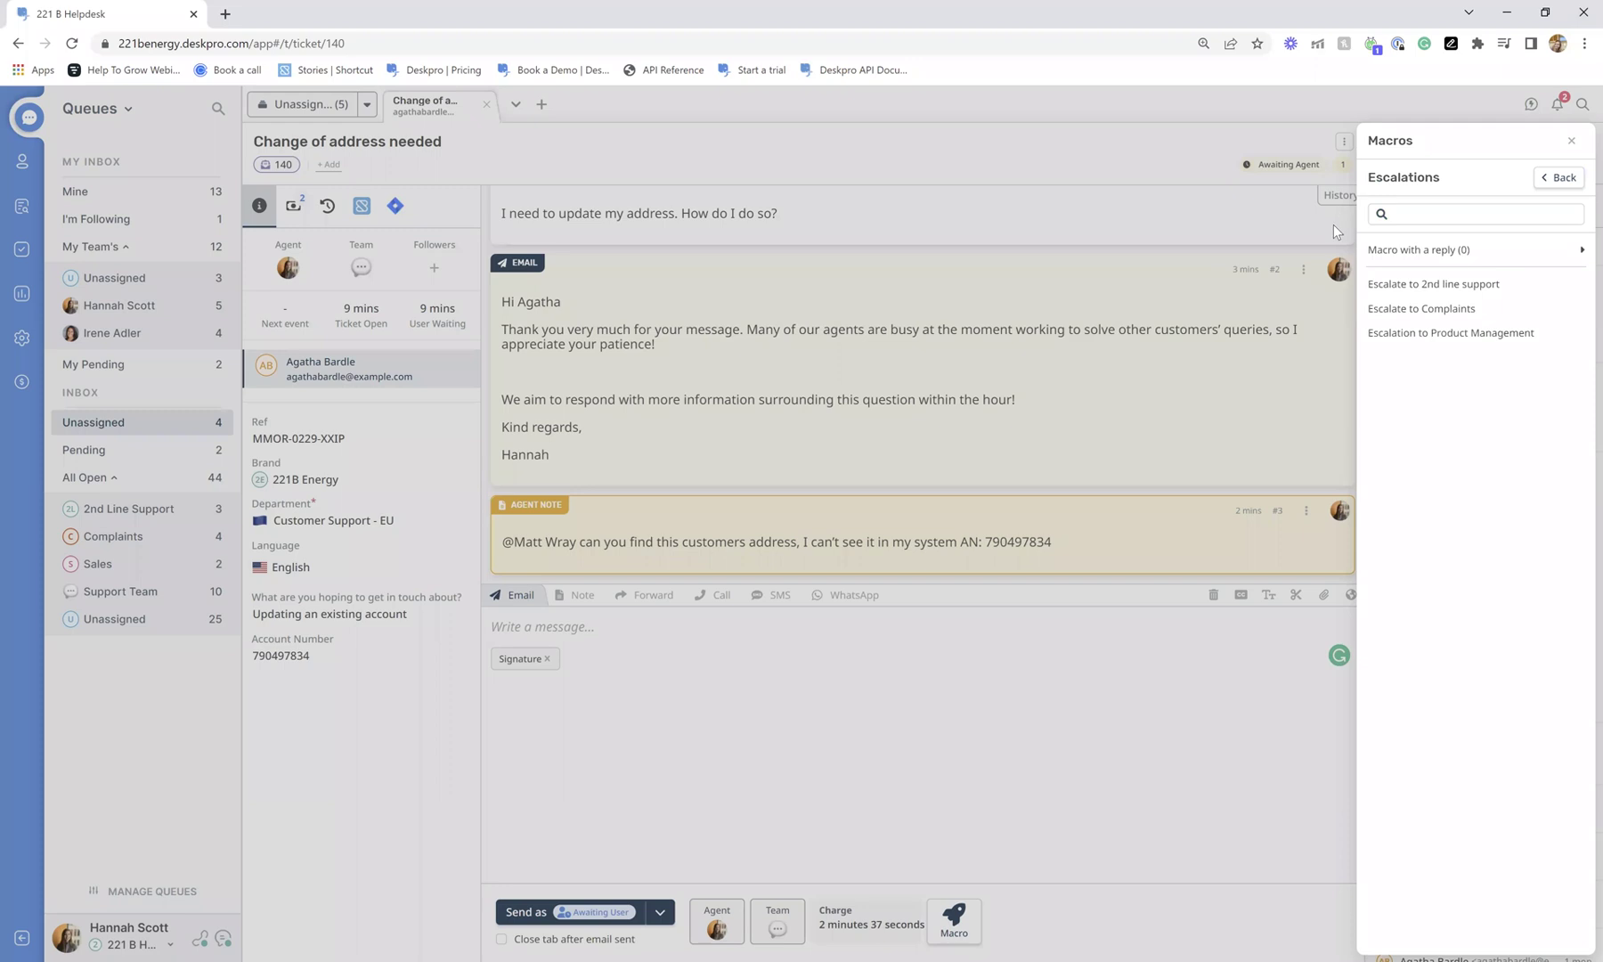
{"action": "left_click", "coordinate": [1416, 309]}
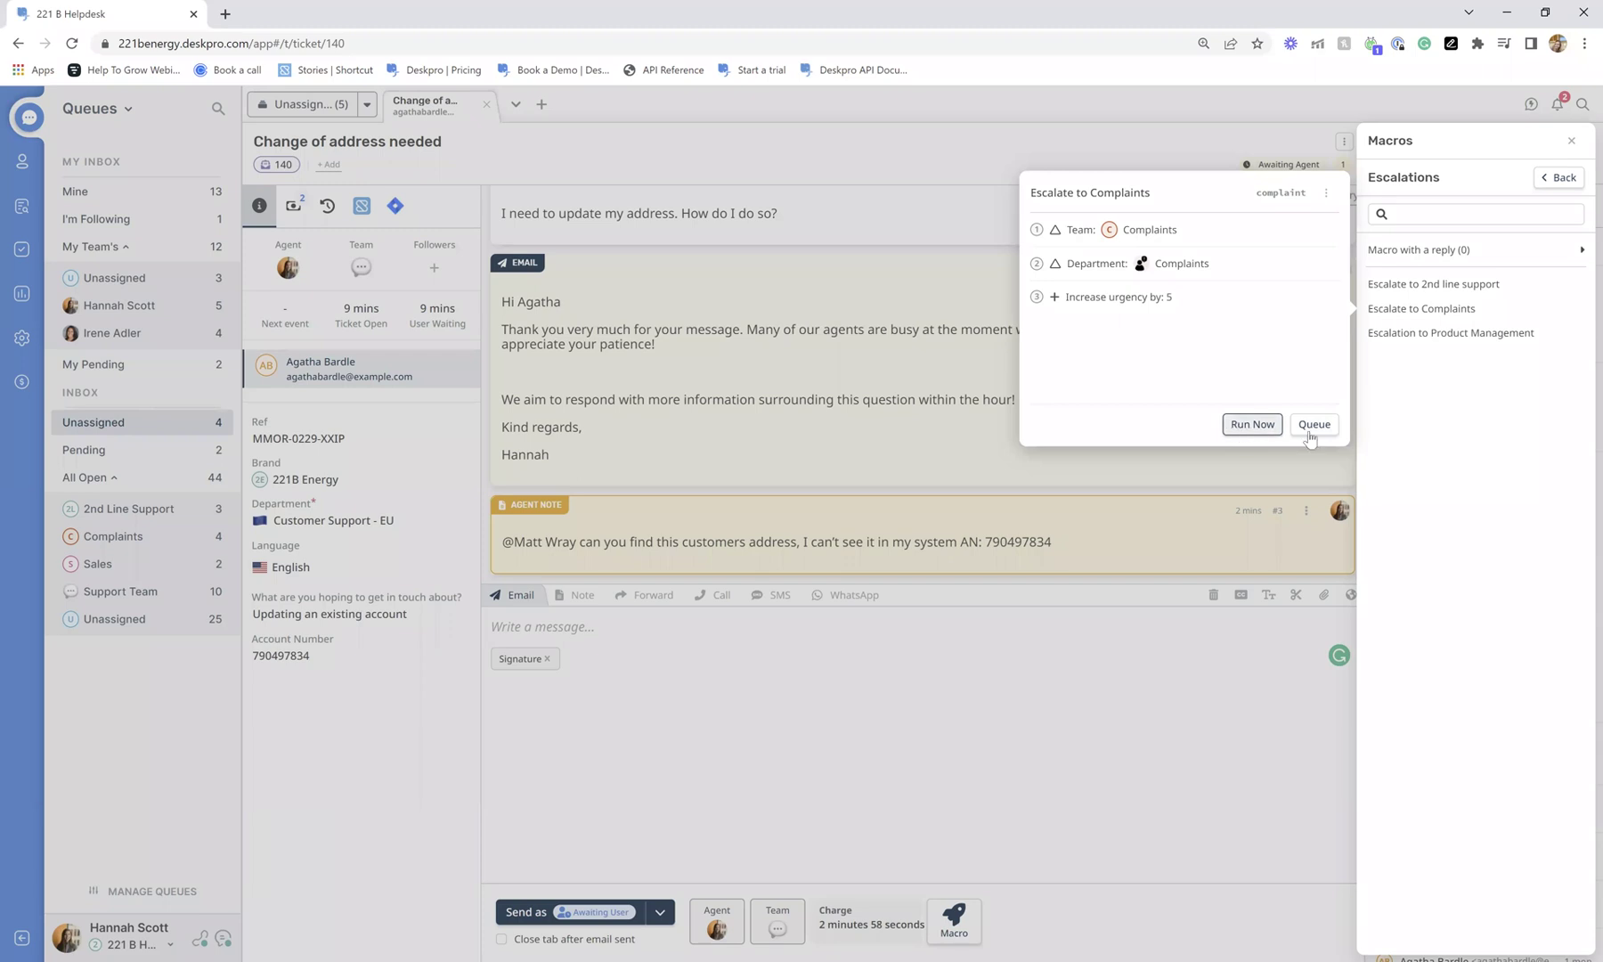
{"action": "left_click", "coordinate": [1313, 424]}
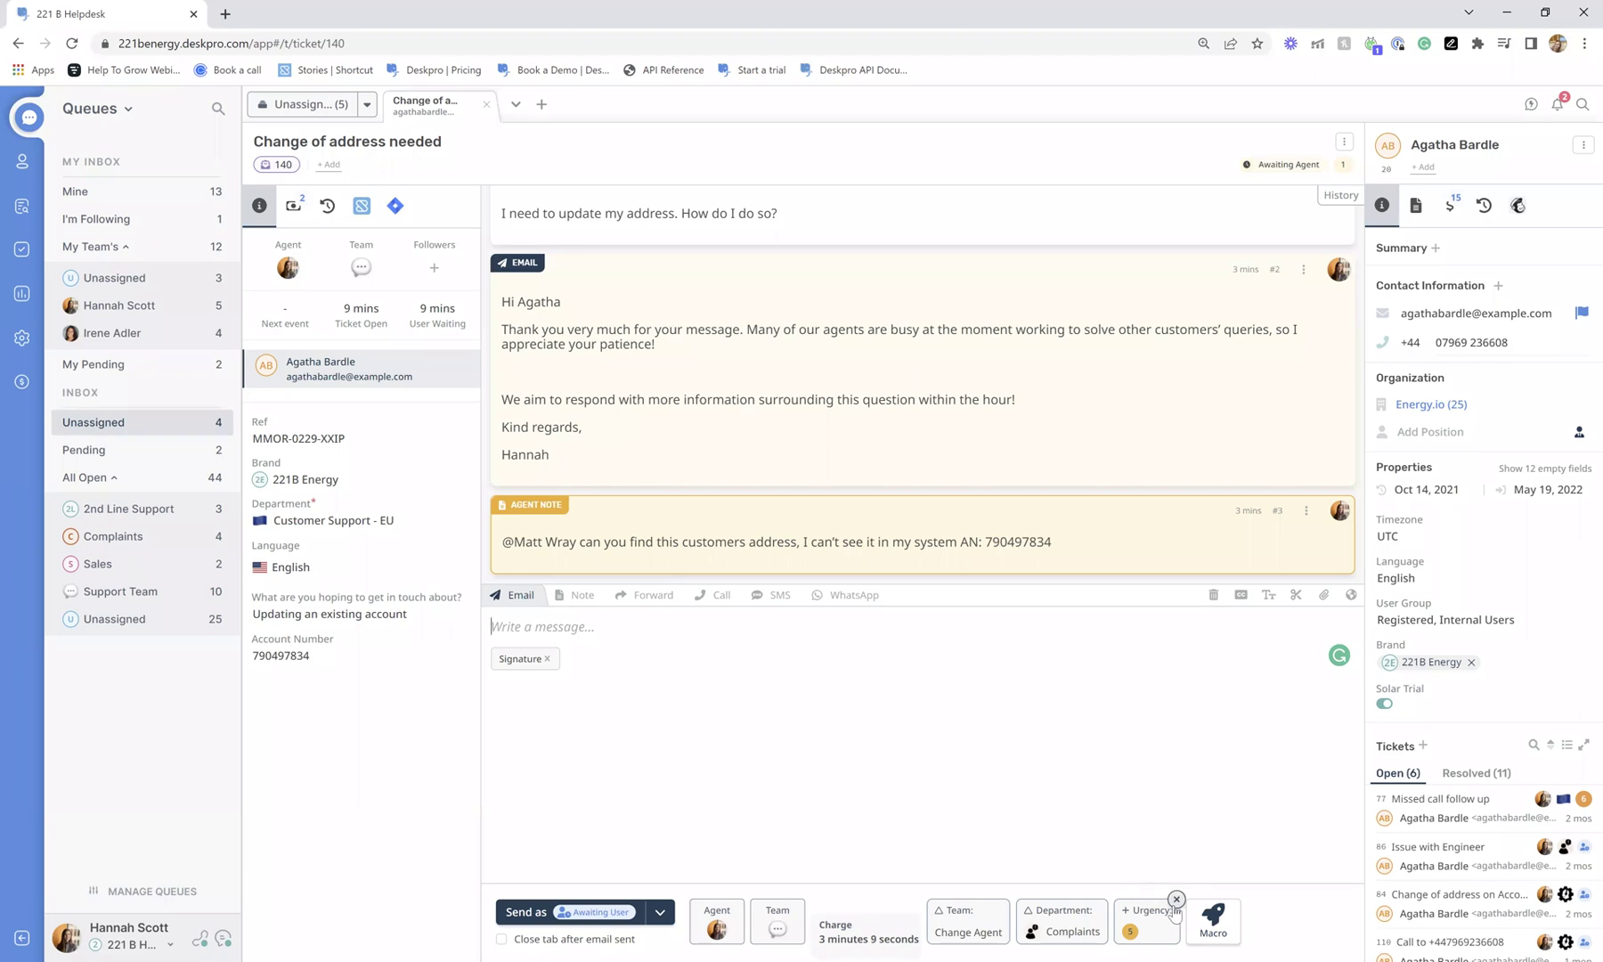
{"action": "left_click", "coordinate": [1176, 900]}
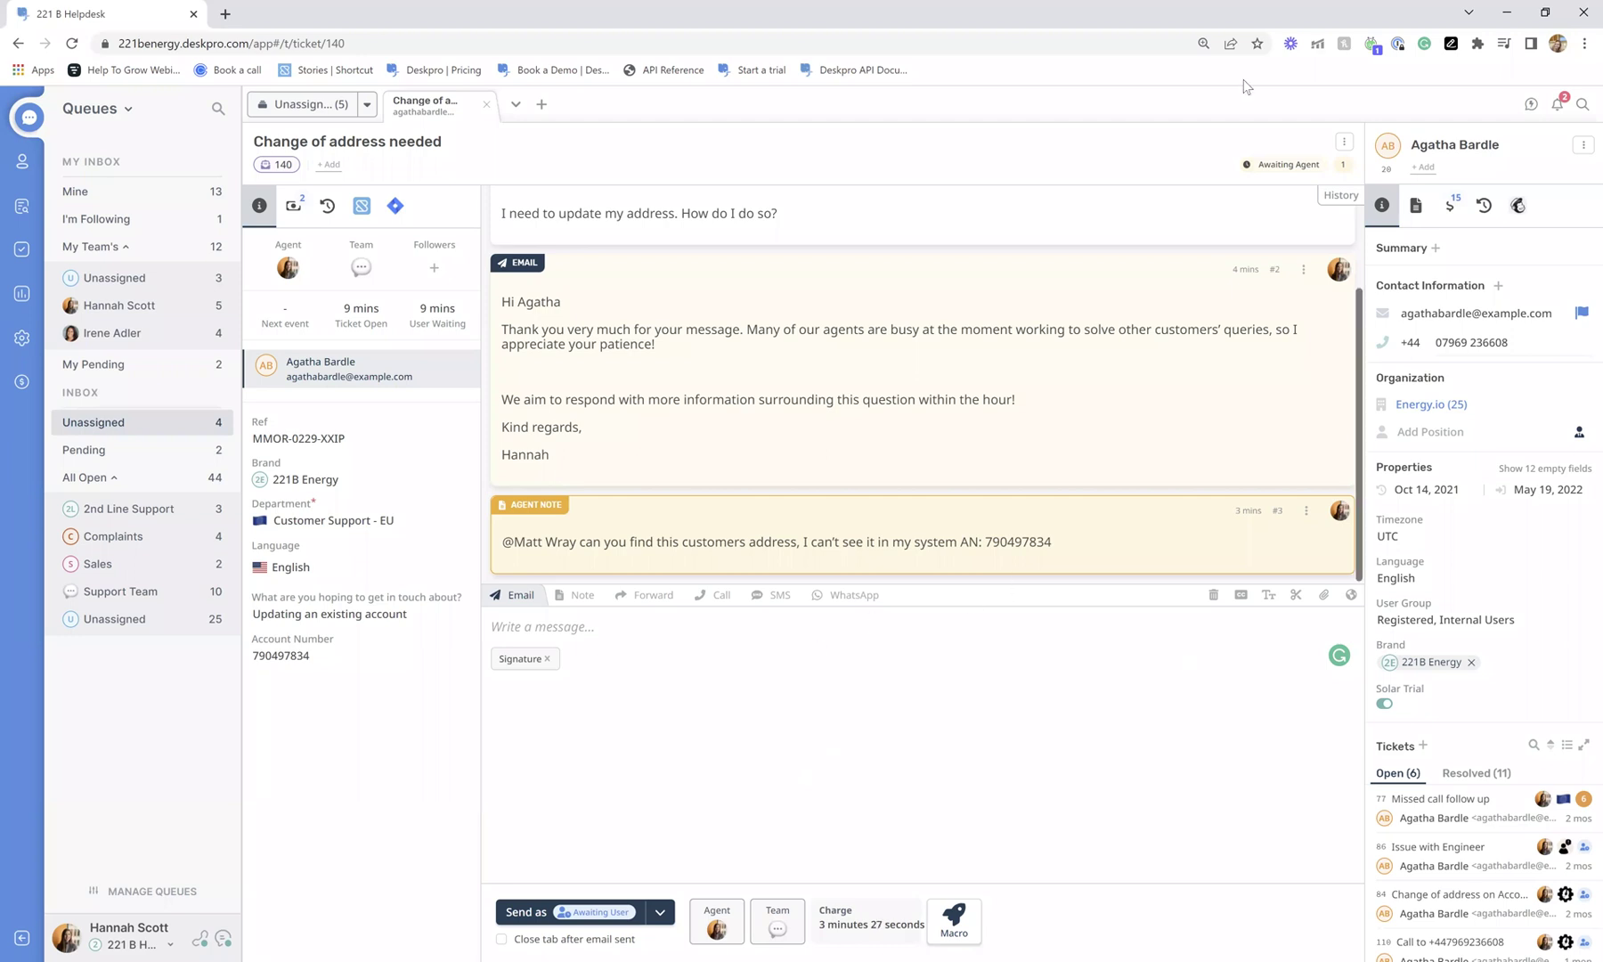
Open the ticket header's ⋮ menu to show Add To Ticket and Ticket Actions.
{"action": "left_click", "coordinate": [1340, 142]}
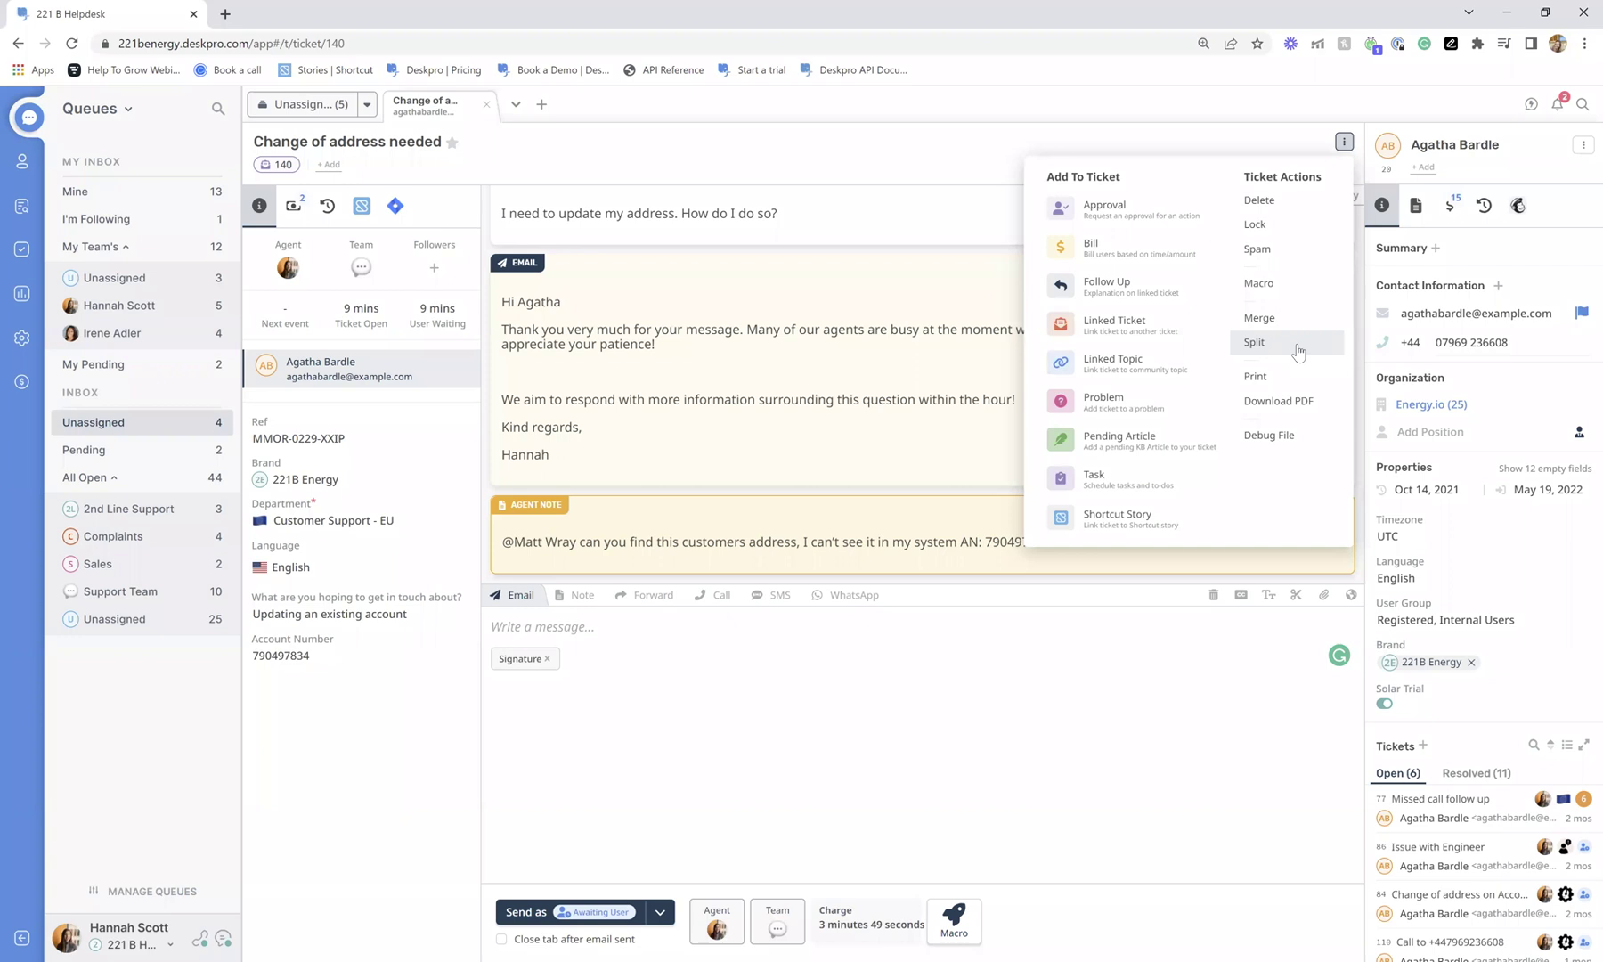
Start a Split with the customer's original message ticked, then close it without splitting.
{"action": "left_click", "coordinate": [1298, 348]}
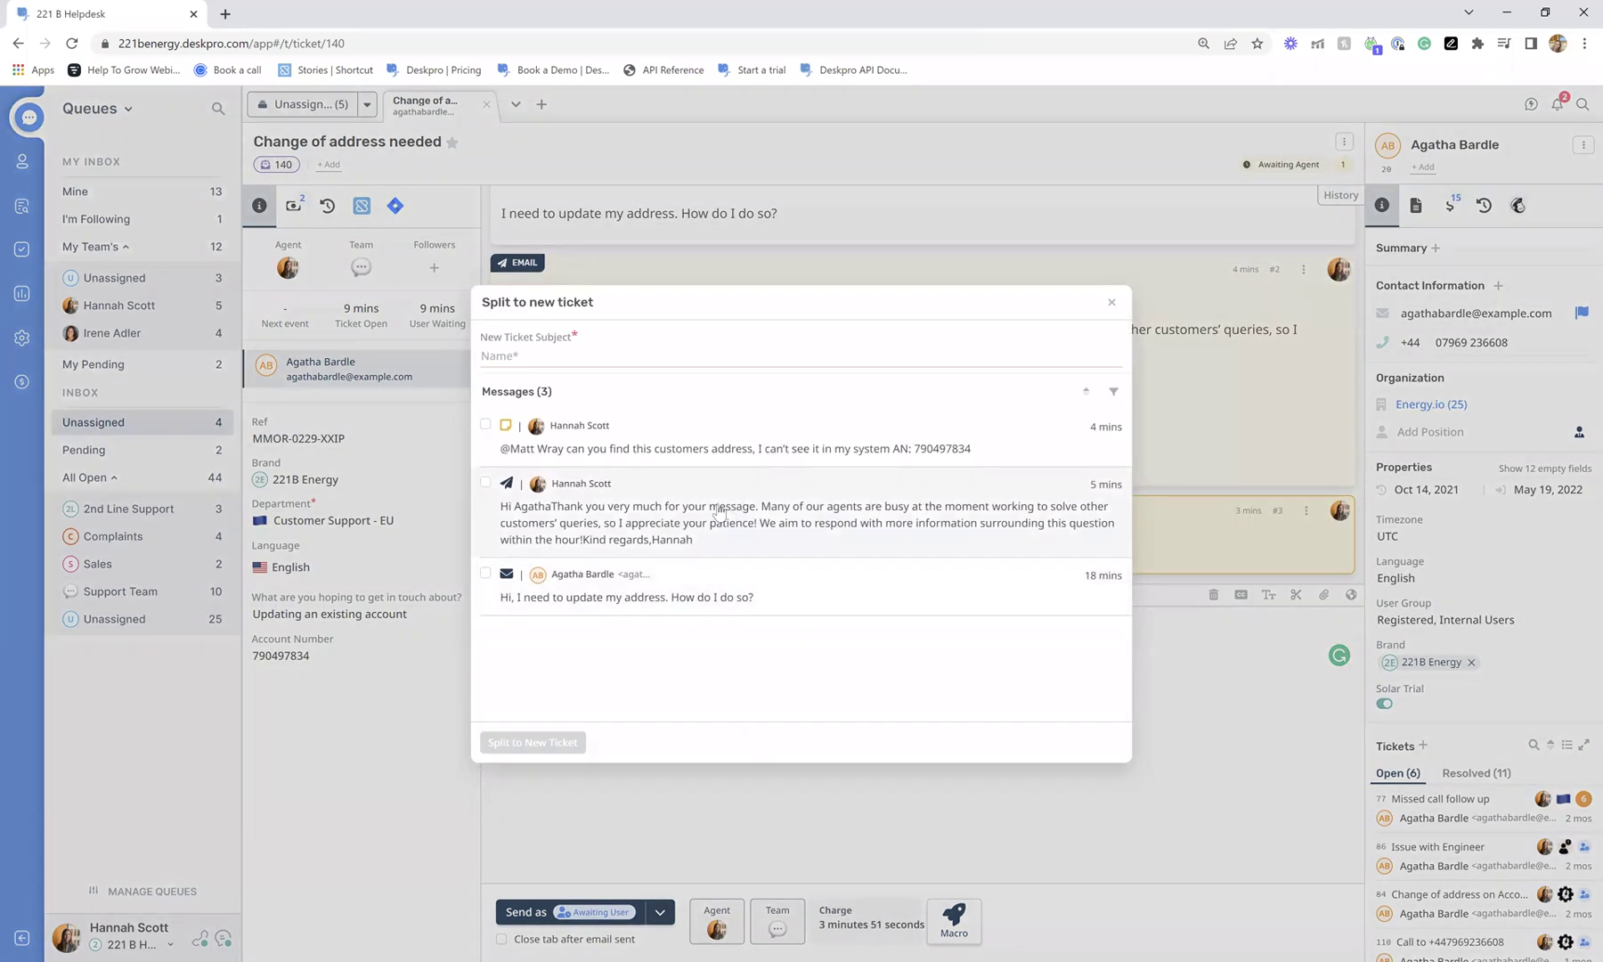
{"action": "left_click", "coordinate": [485, 572]}
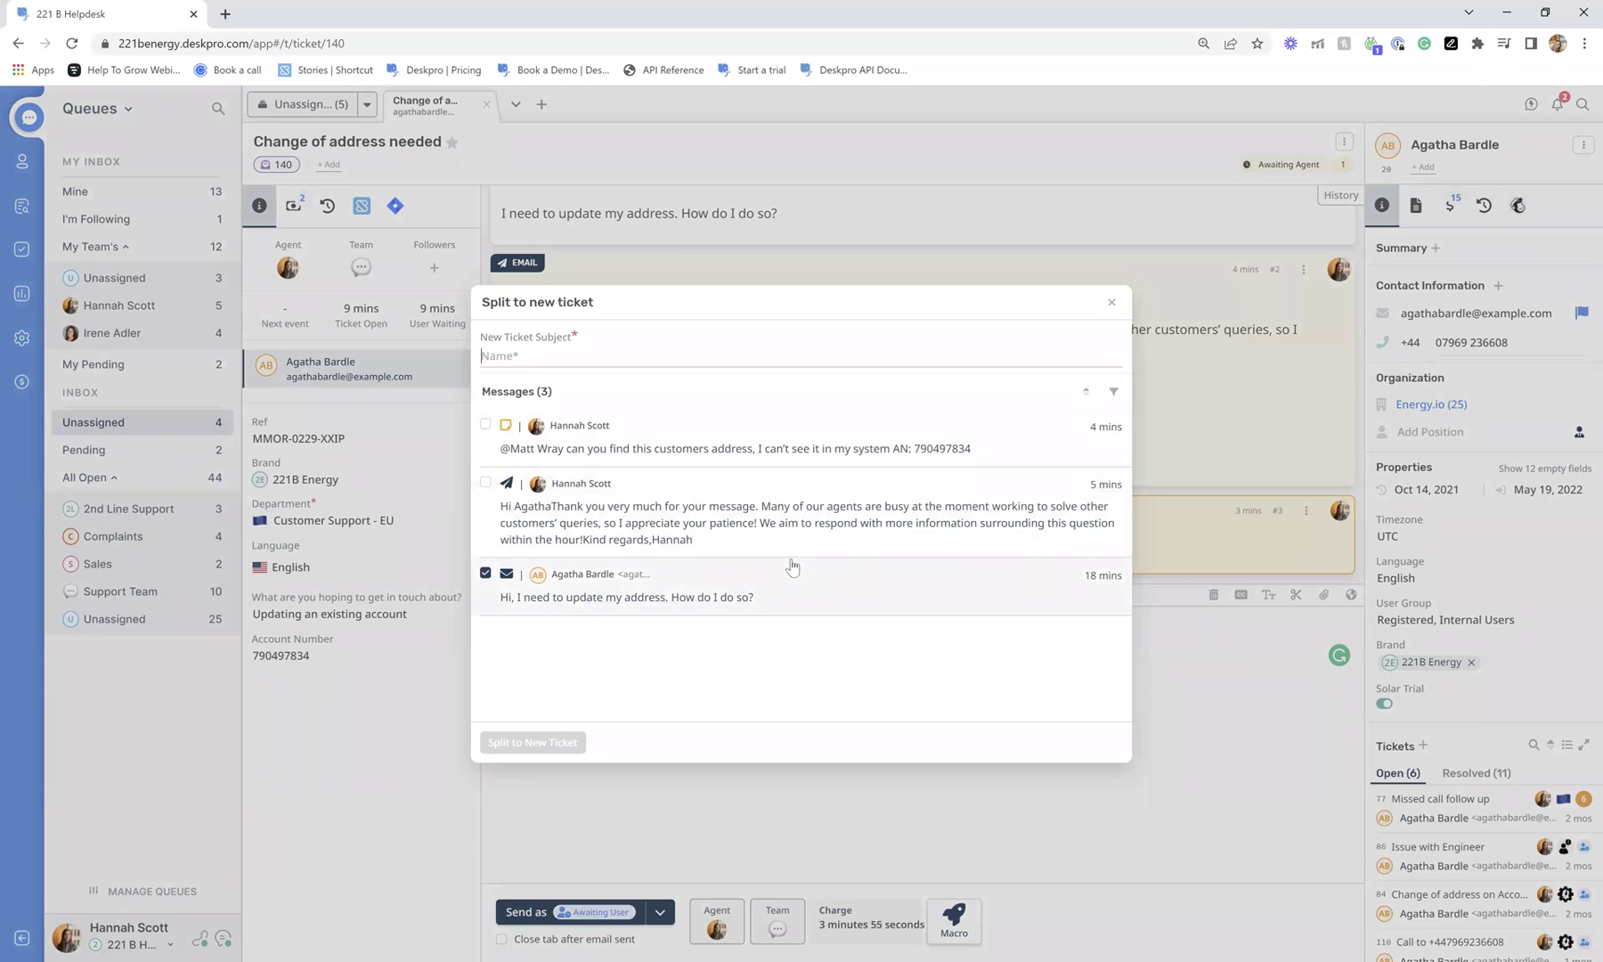
{"action": "left_click", "coordinate": [1112, 303]}
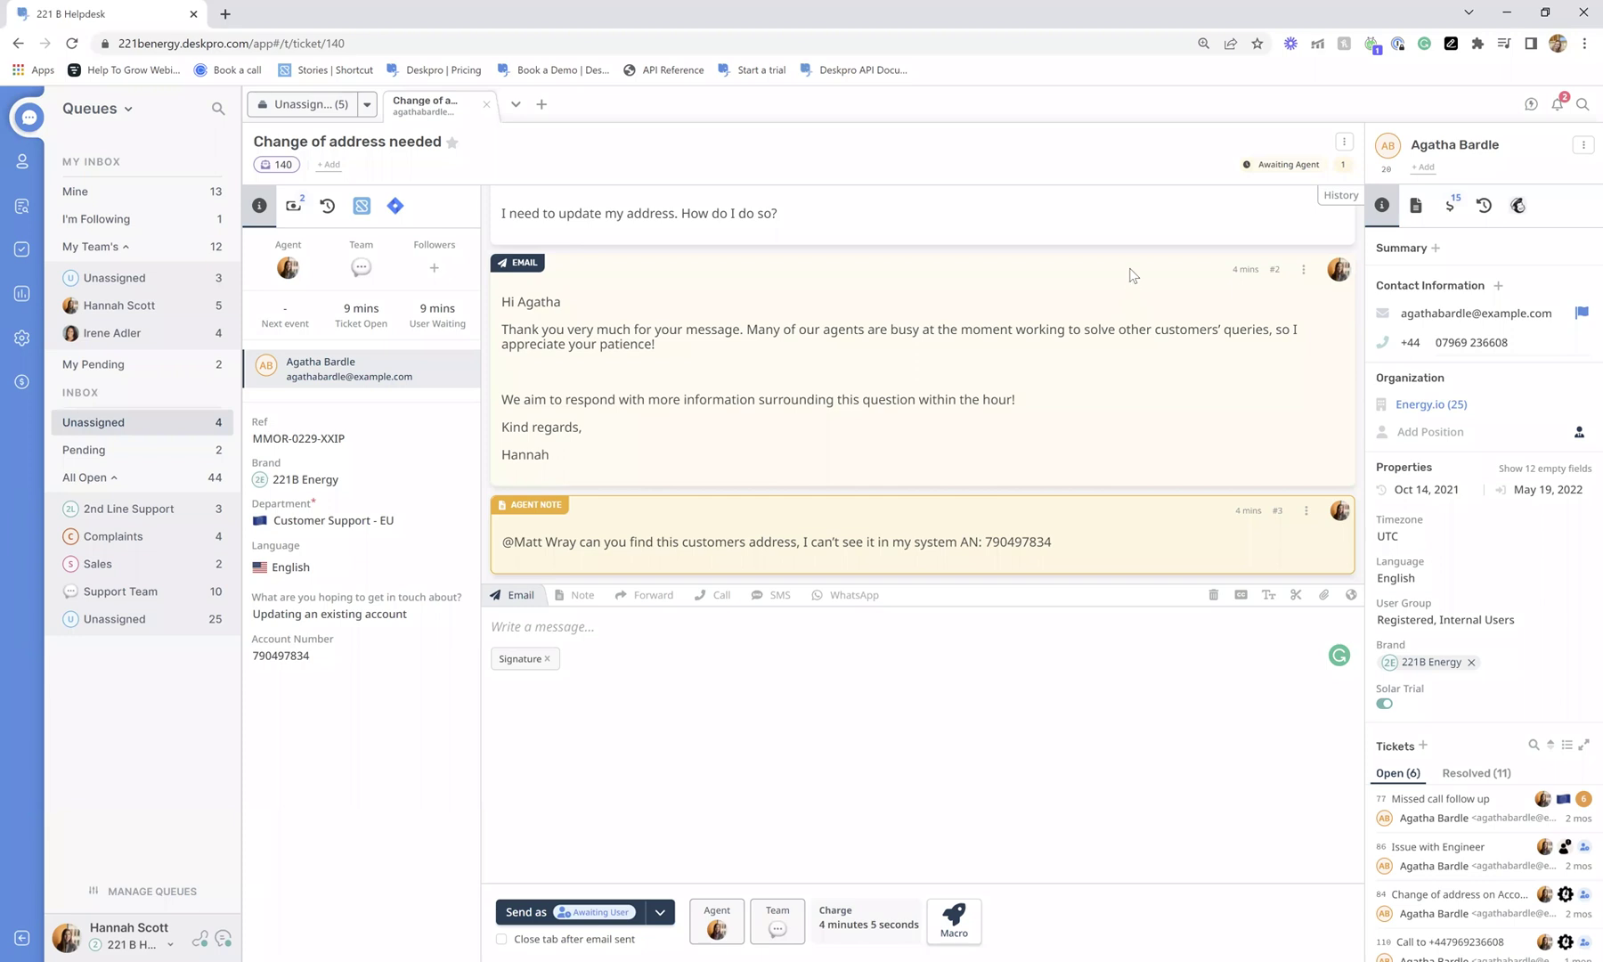
{"action": "left_click", "coordinate": [1344, 141]}
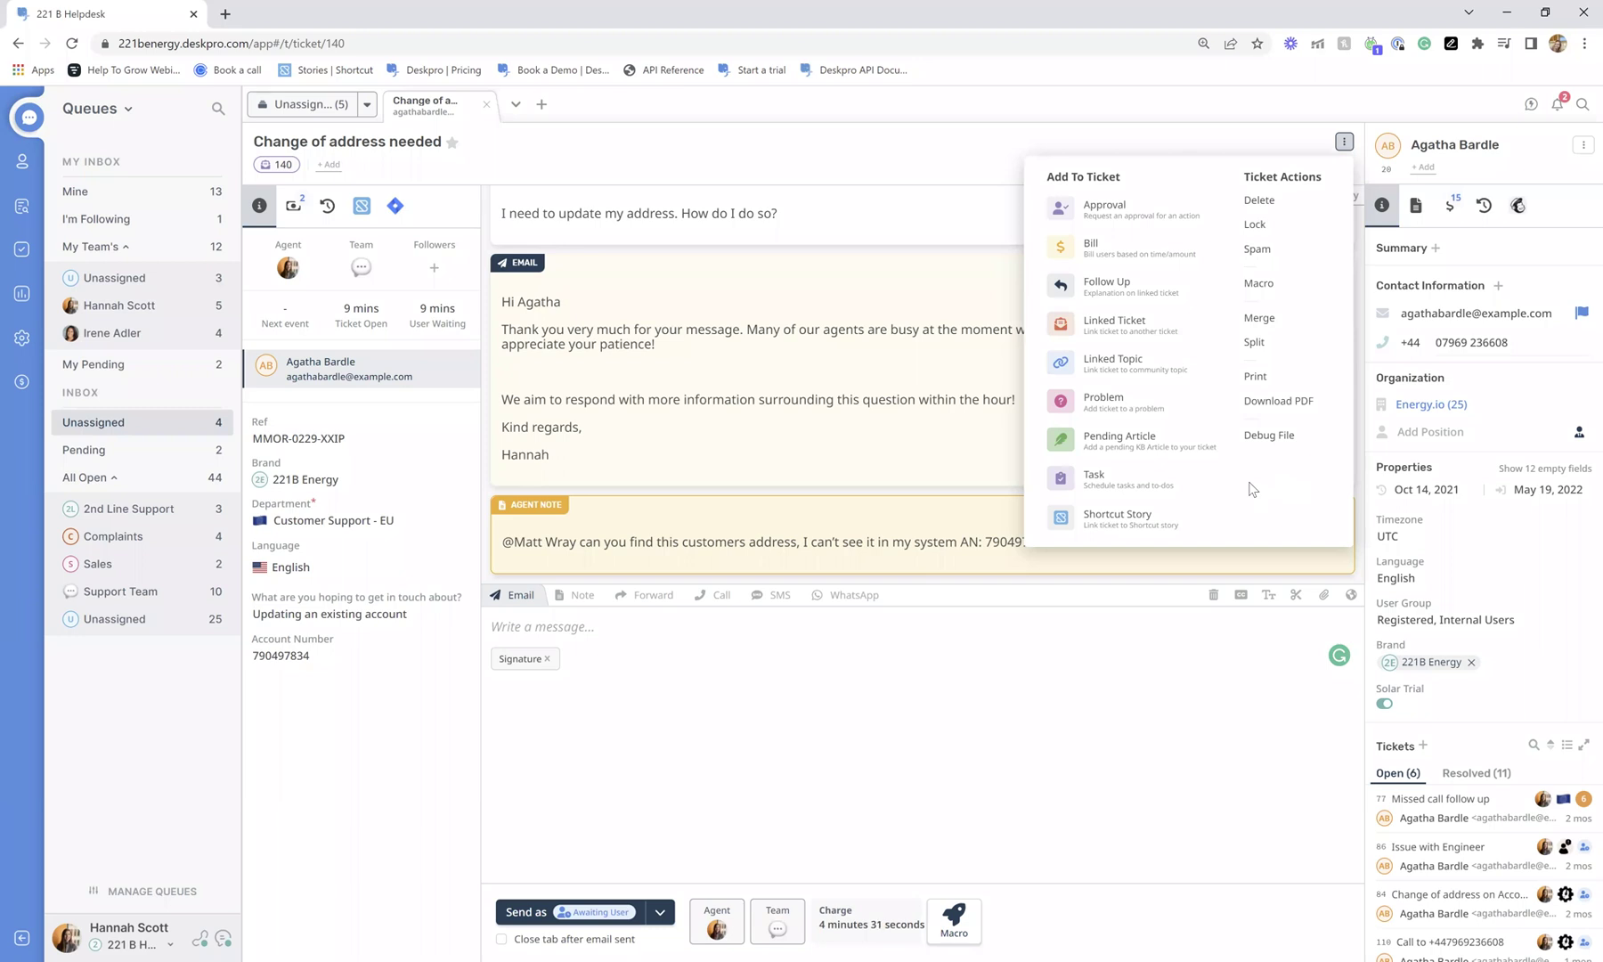
Choose Add To Ticket > Follow Up to open a New Follow up form.
{"action": "left_click", "coordinate": [1129, 295]}
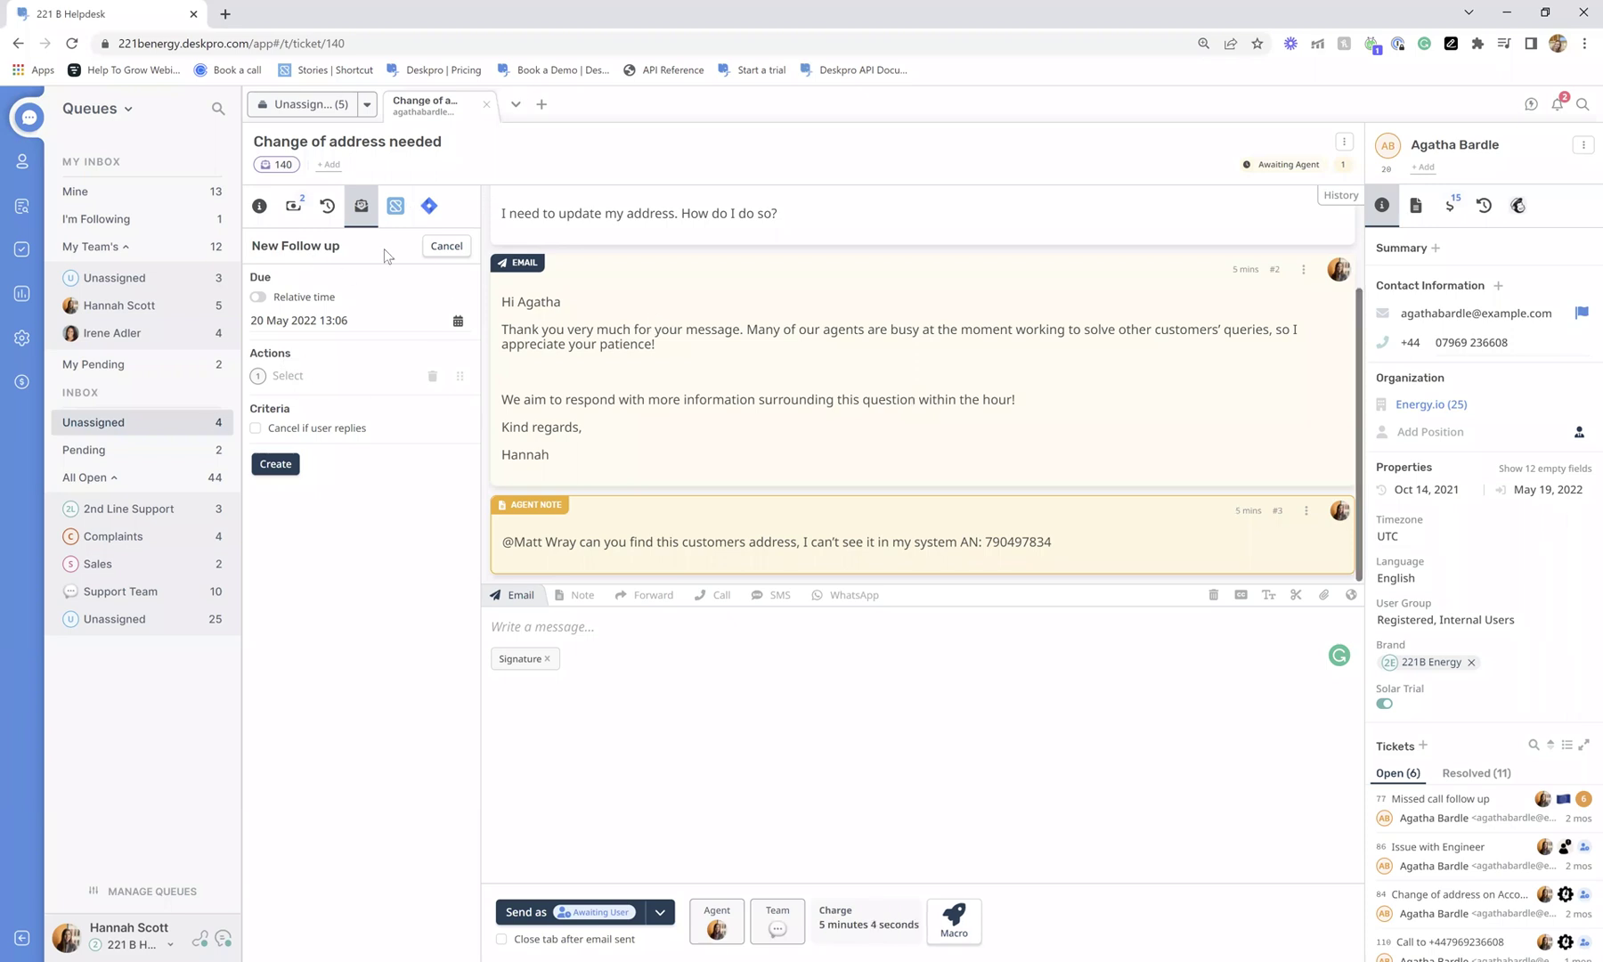
Set the follow-up due date to 23 May 2022 at 13:00.
{"action": "left_click", "coordinate": [323, 321]}
{"action": "left_click", "coordinate": [311, 517]}
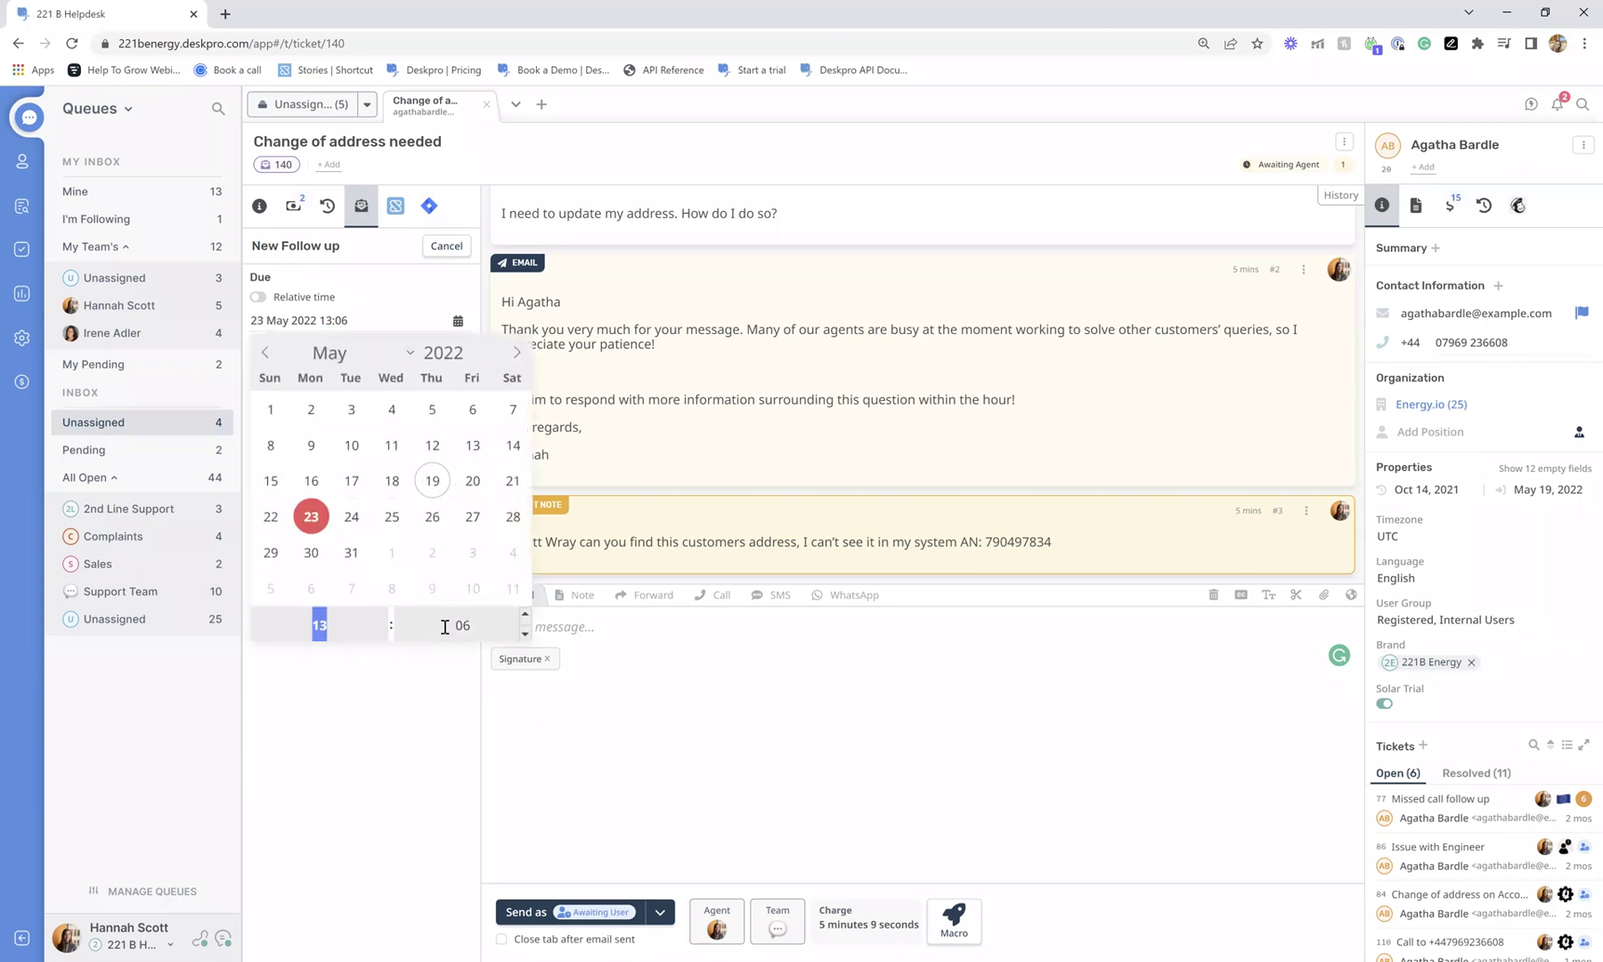
{"action": "left_click", "coordinate": [525, 634]}
{"action": "left_click", "coordinate": [525, 634]}
{"action": "left_click", "coordinate": [525, 634]}
{"action": "left_click", "coordinate": [524, 634]}
{"action": "left_click", "coordinate": [524, 634]}
{"action": "left_click", "coordinate": [524, 634]}
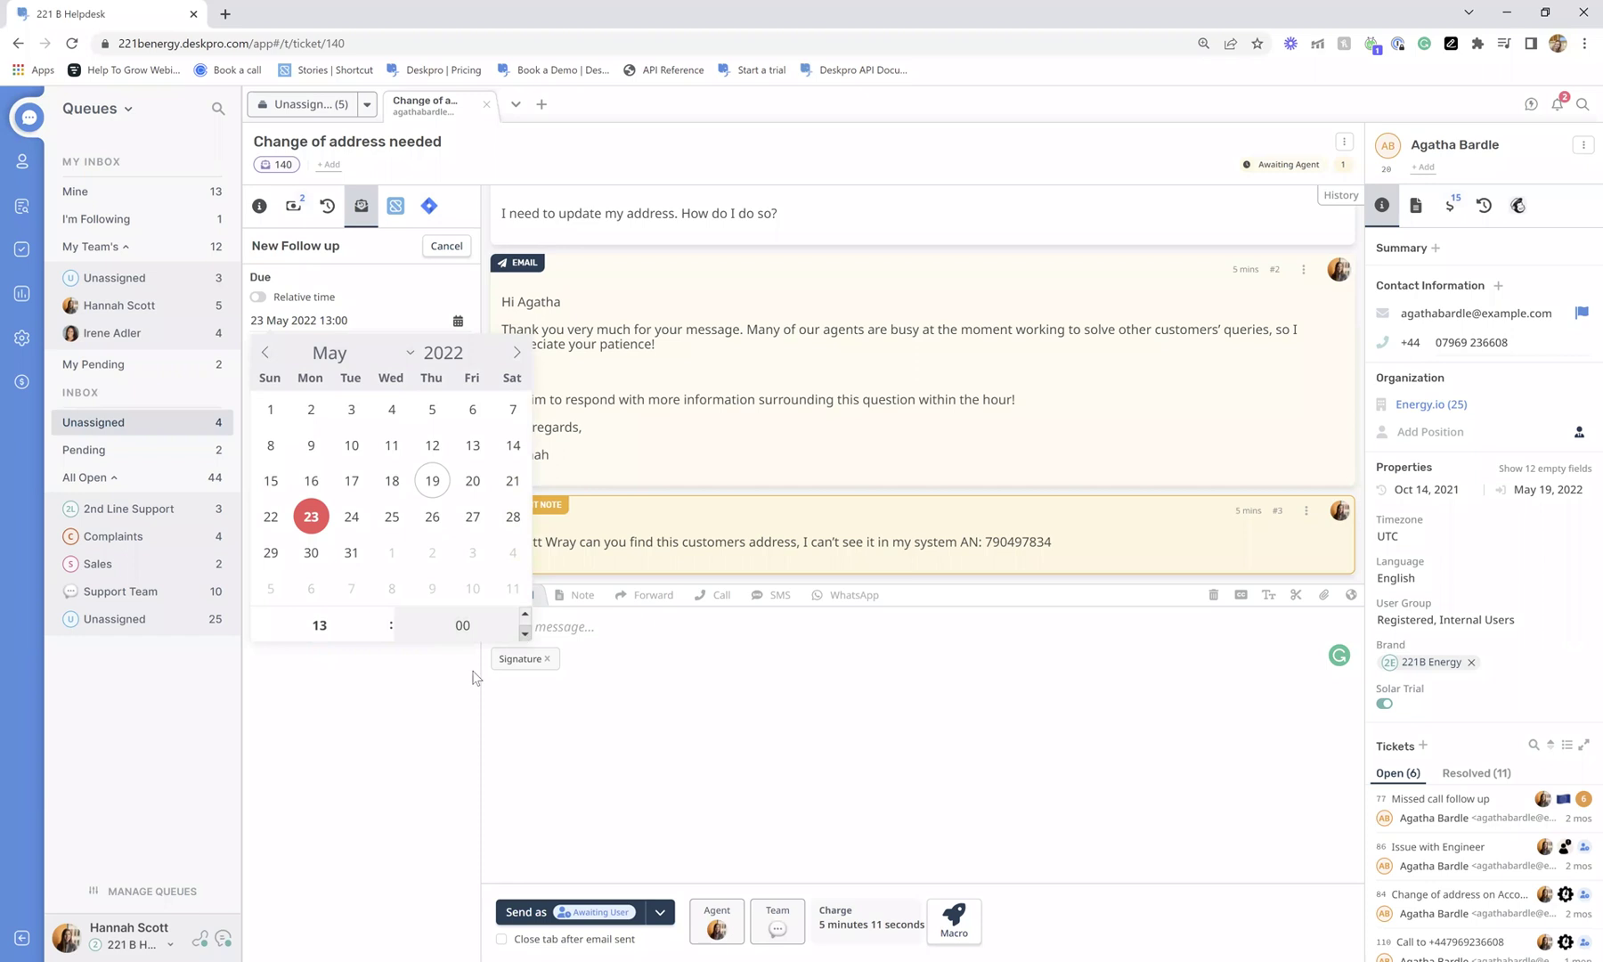
{"action": "left_click", "coordinate": [472, 677]}
Add an Add reply action, tick Cancel if user replies, then discard the reply editor.
{"action": "left_click", "coordinate": [288, 375]}
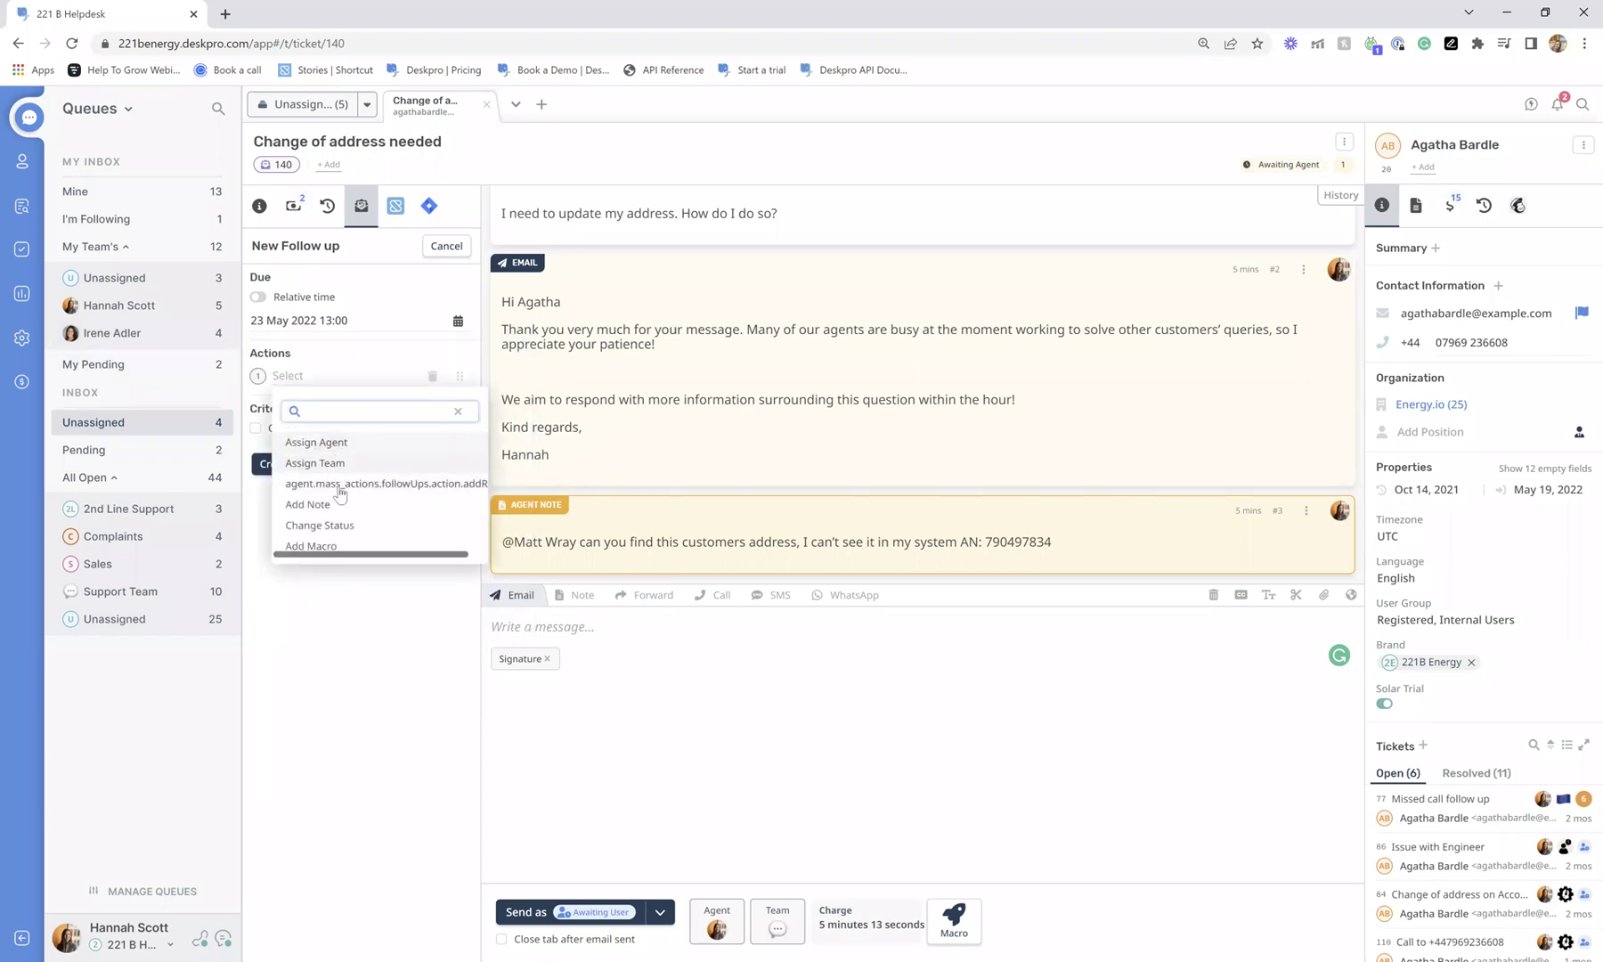
{"action": "left_click", "coordinate": [344, 484]}
{"action": "left_click", "coordinate": [358, 401]}
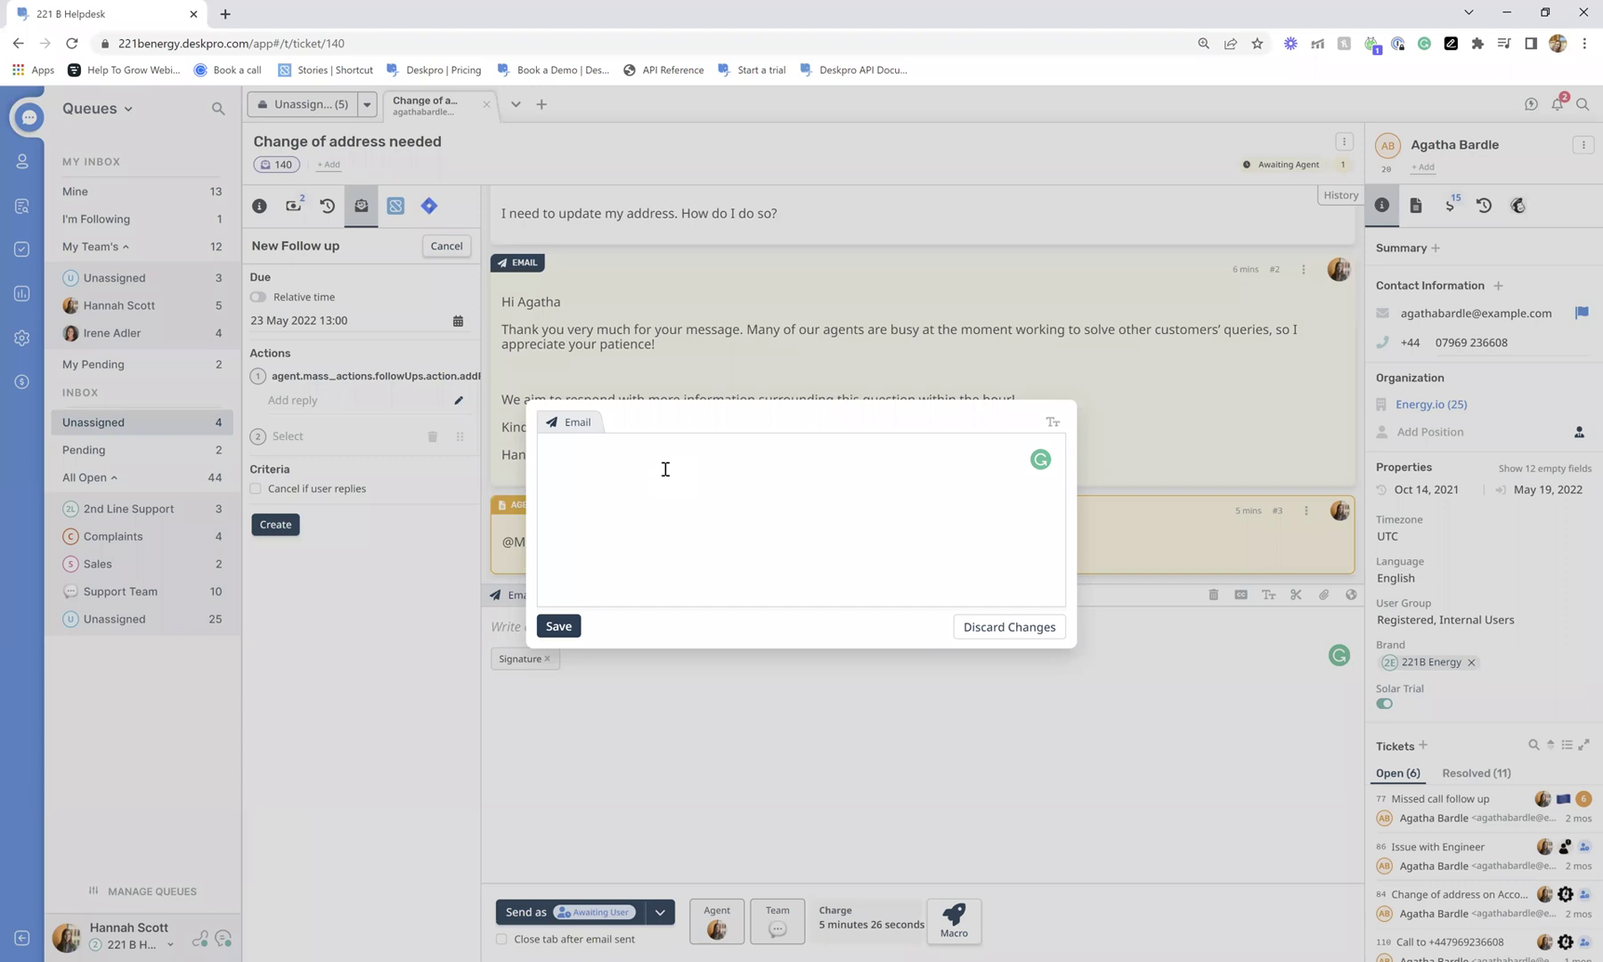
{"action": "left_click", "coordinate": [670, 694]}
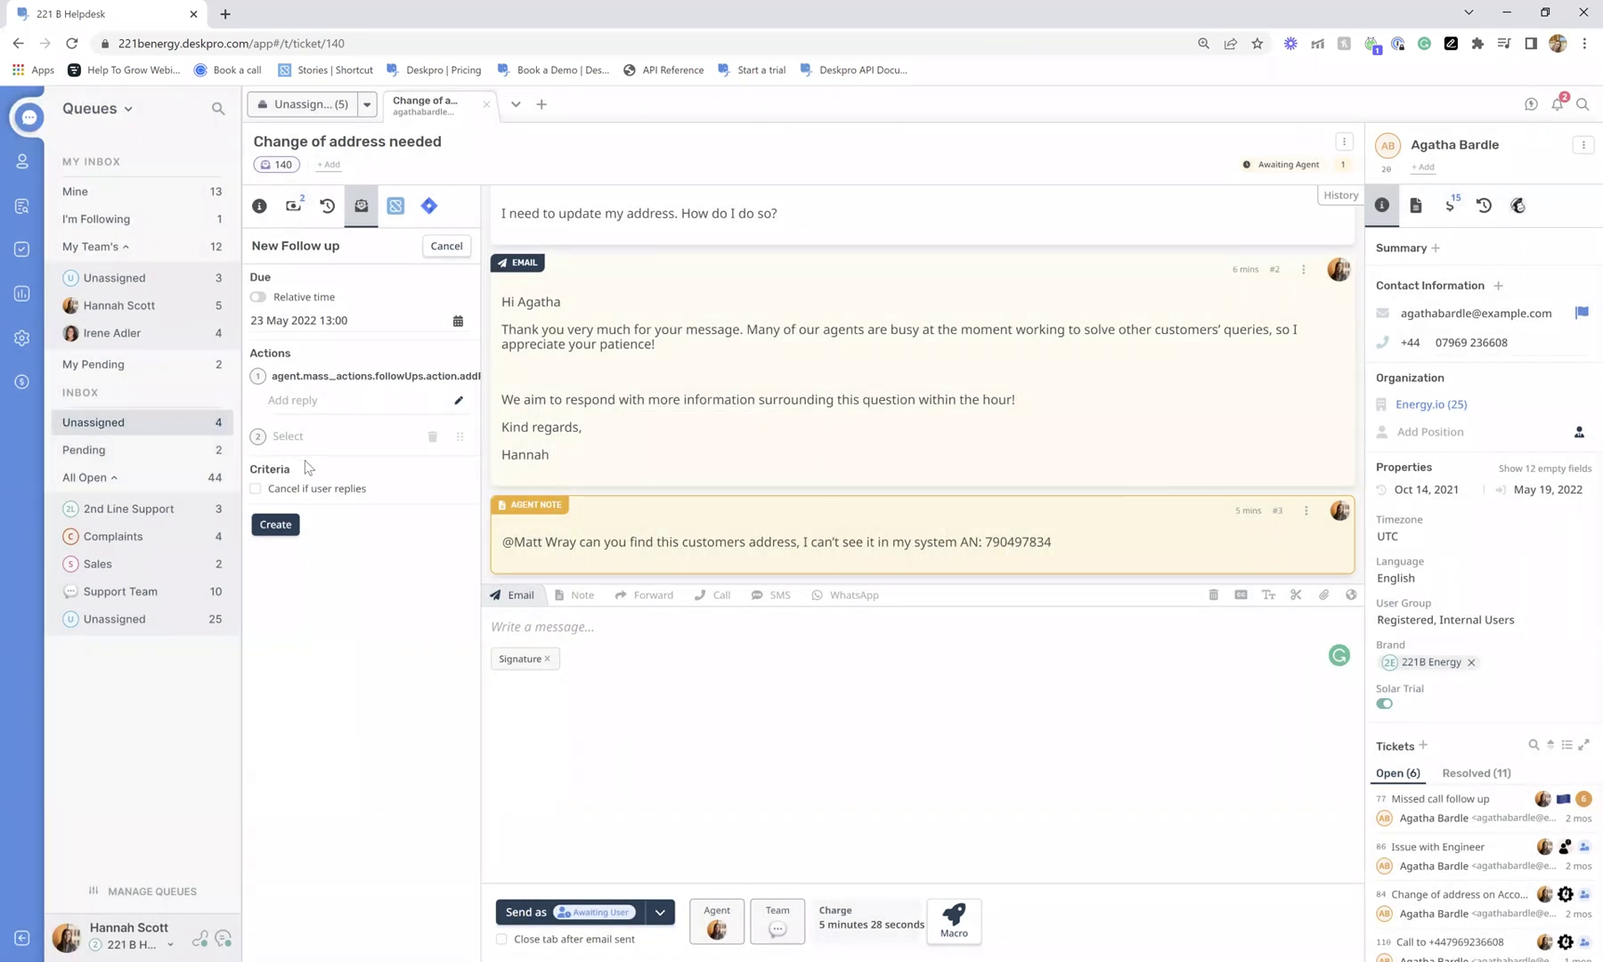
{"action": "left_click", "coordinate": [267, 490]}
{"action": "left_click_drag", "start_coordinate": [276, 489], "coordinate": [430, 498]}
{"action": "left_click", "coordinate": [392, 510]}
{"action": "left_click", "coordinate": [374, 378]}
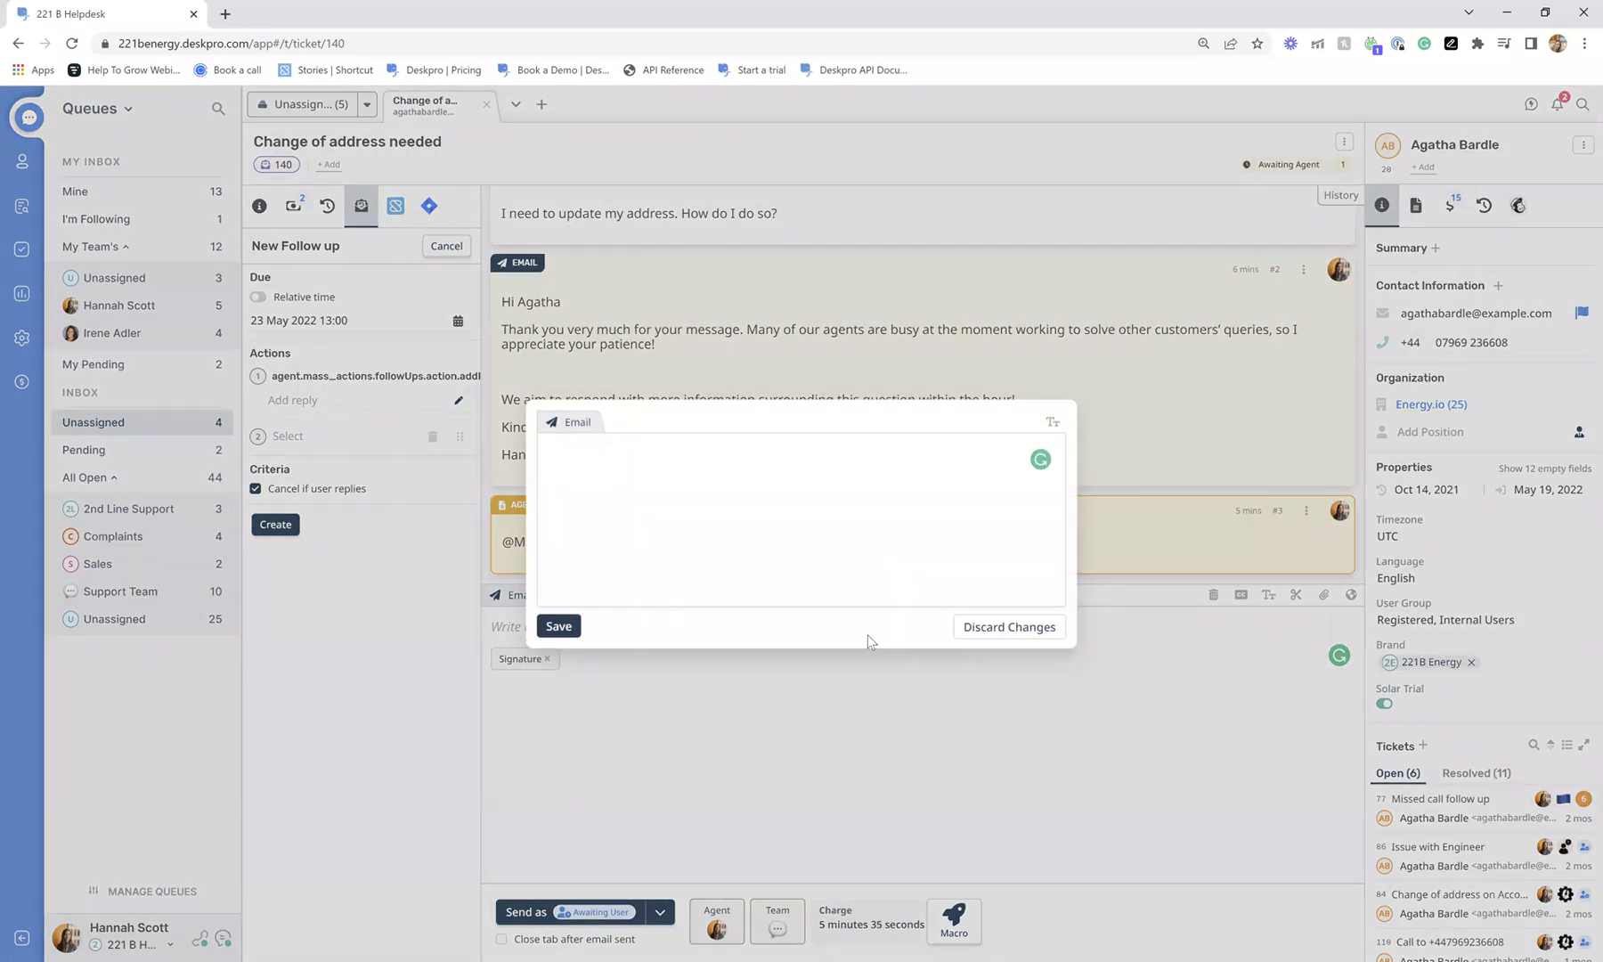
{"action": "left_click", "coordinate": [1002, 629]}
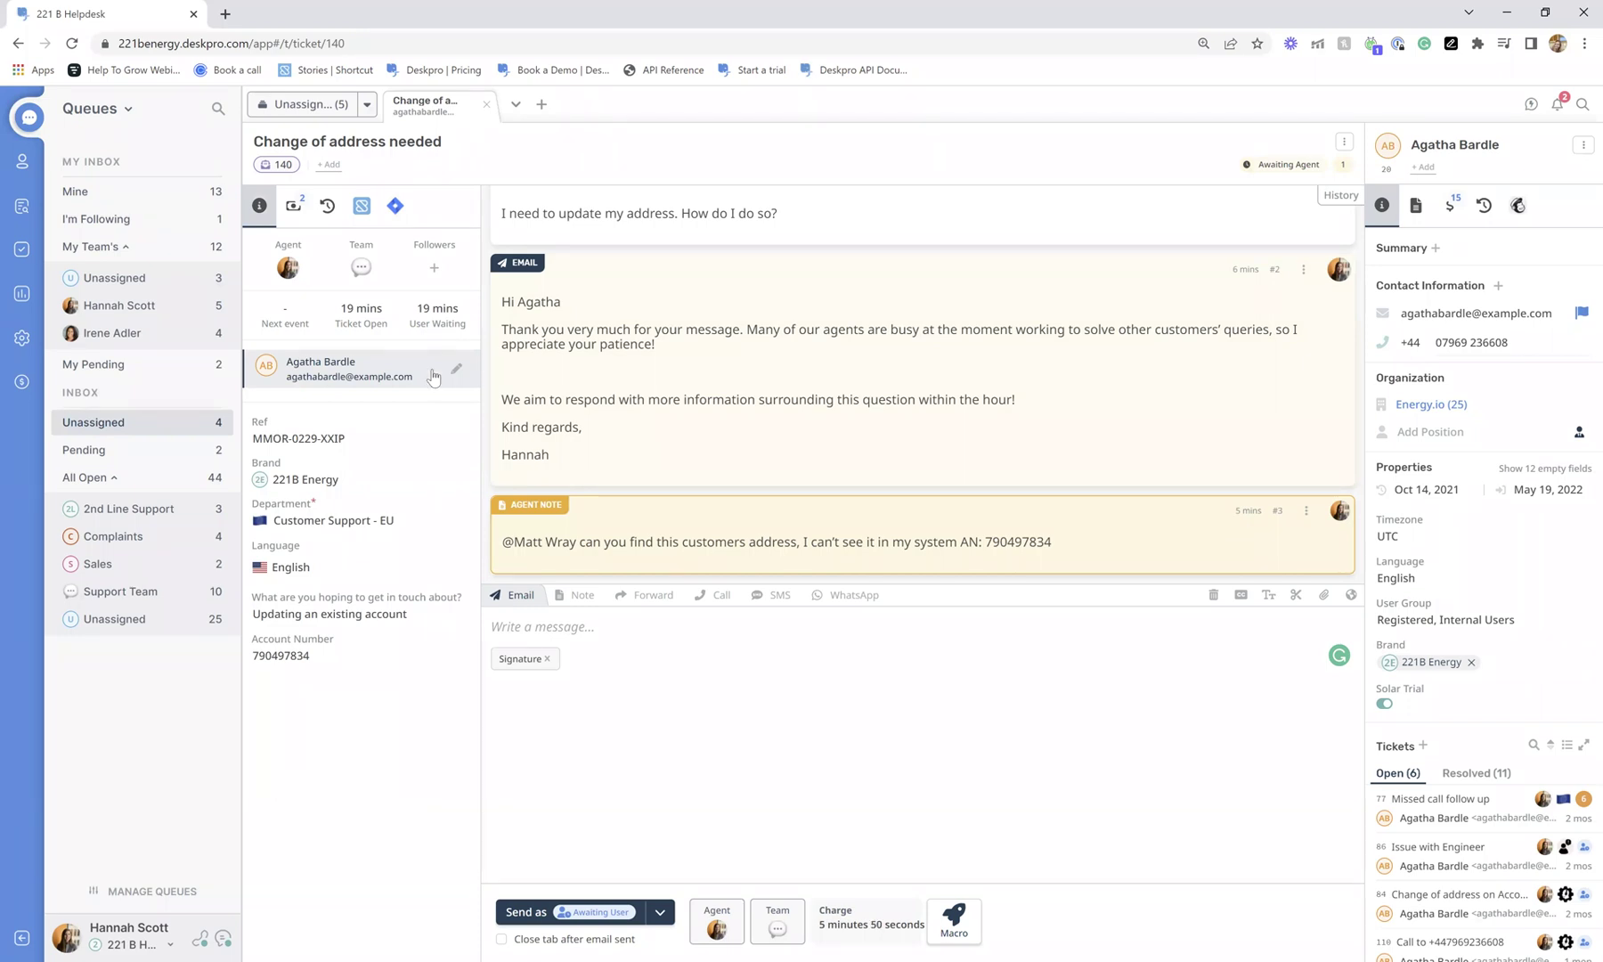
Open and dismiss the ⋮ menu, then show the Billing & Time Log with its two entries.
{"action": "left_click", "coordinate": [1344, 143]}
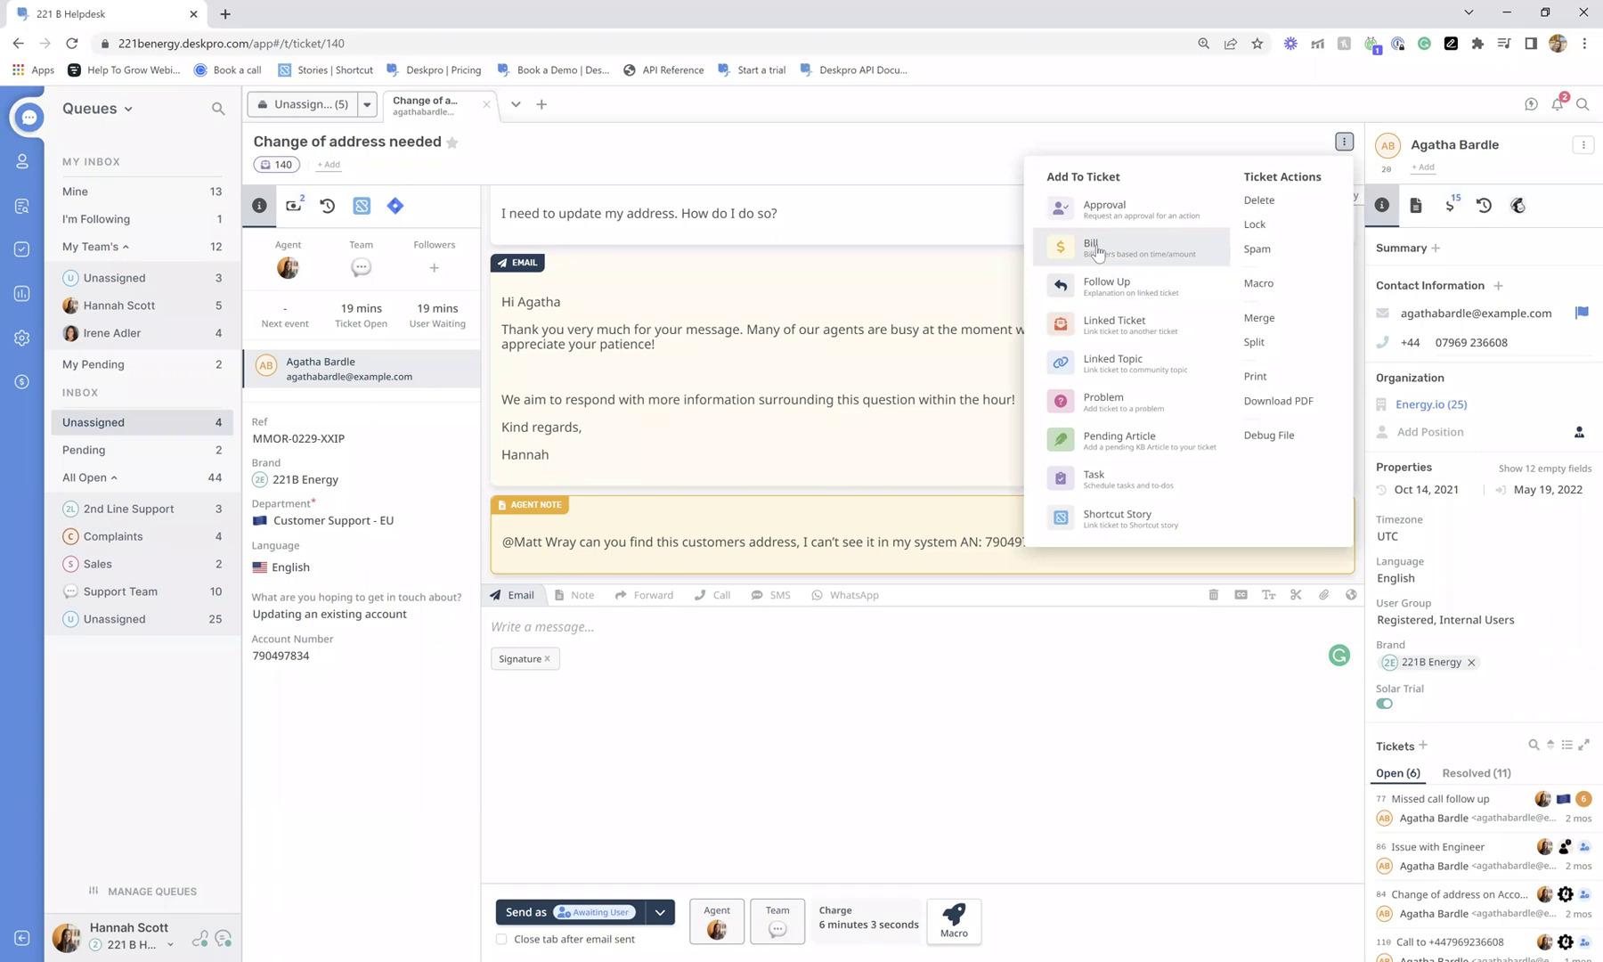
{"action": "left_click", "coordinate": [863, 801]}
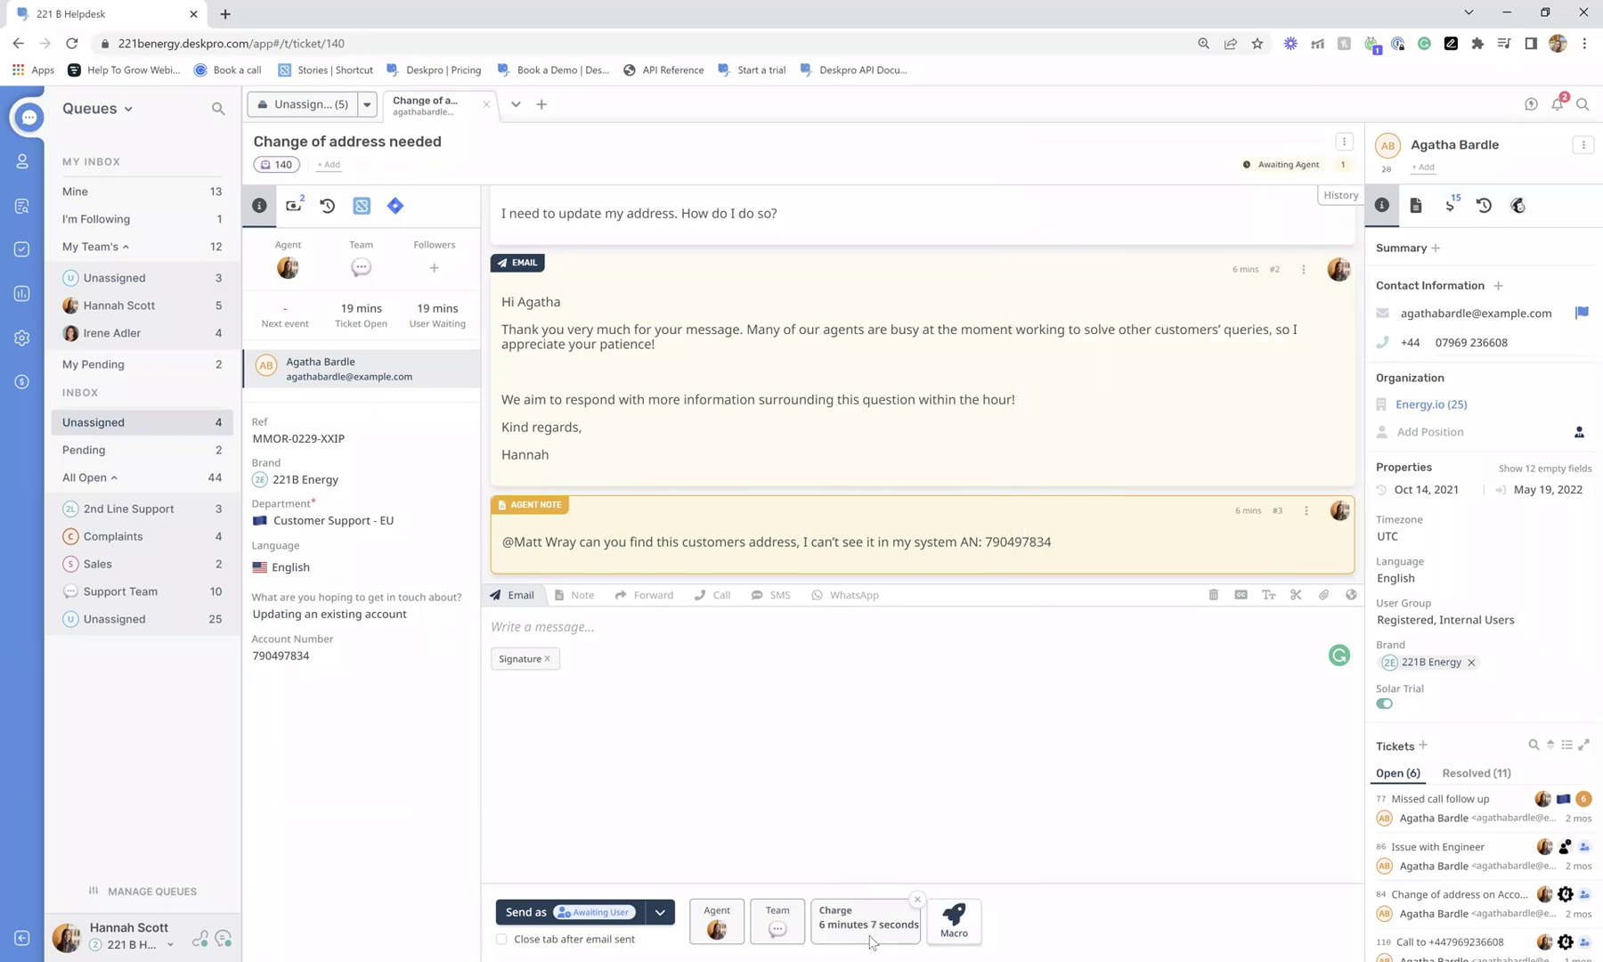
{"action": "left_click", "coordinate": [289, 212]}
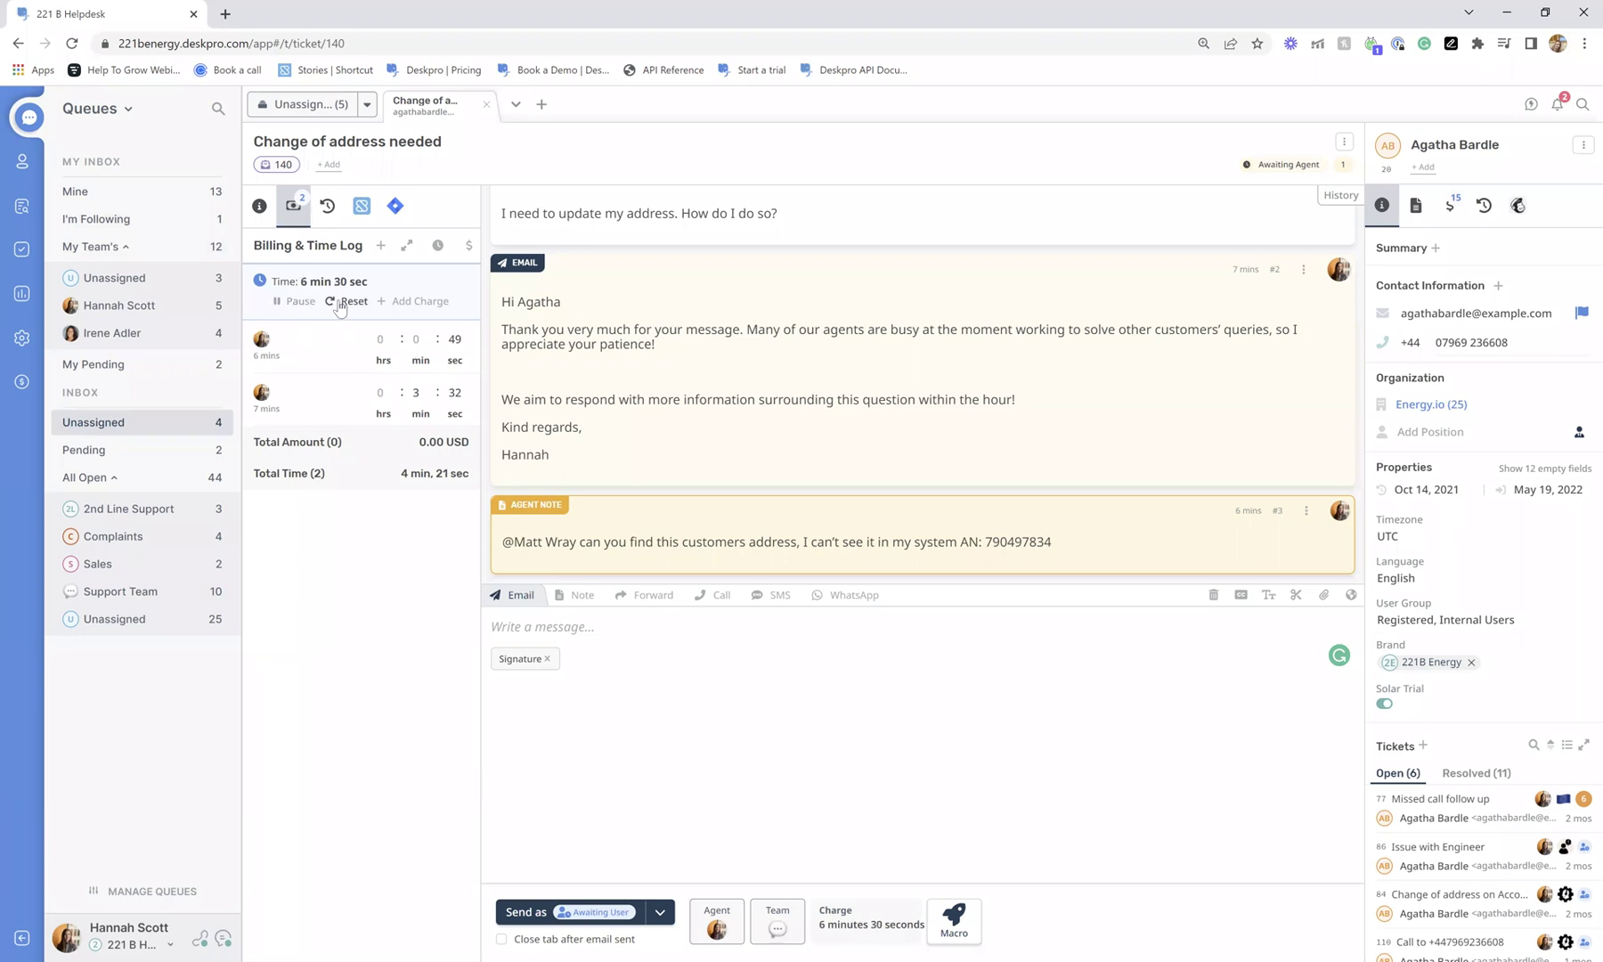
Pause and reset the timer, then log a 2-hour charge commented 'On site visit'.
{"action": "left_click", "coordinate": [408, 305]}
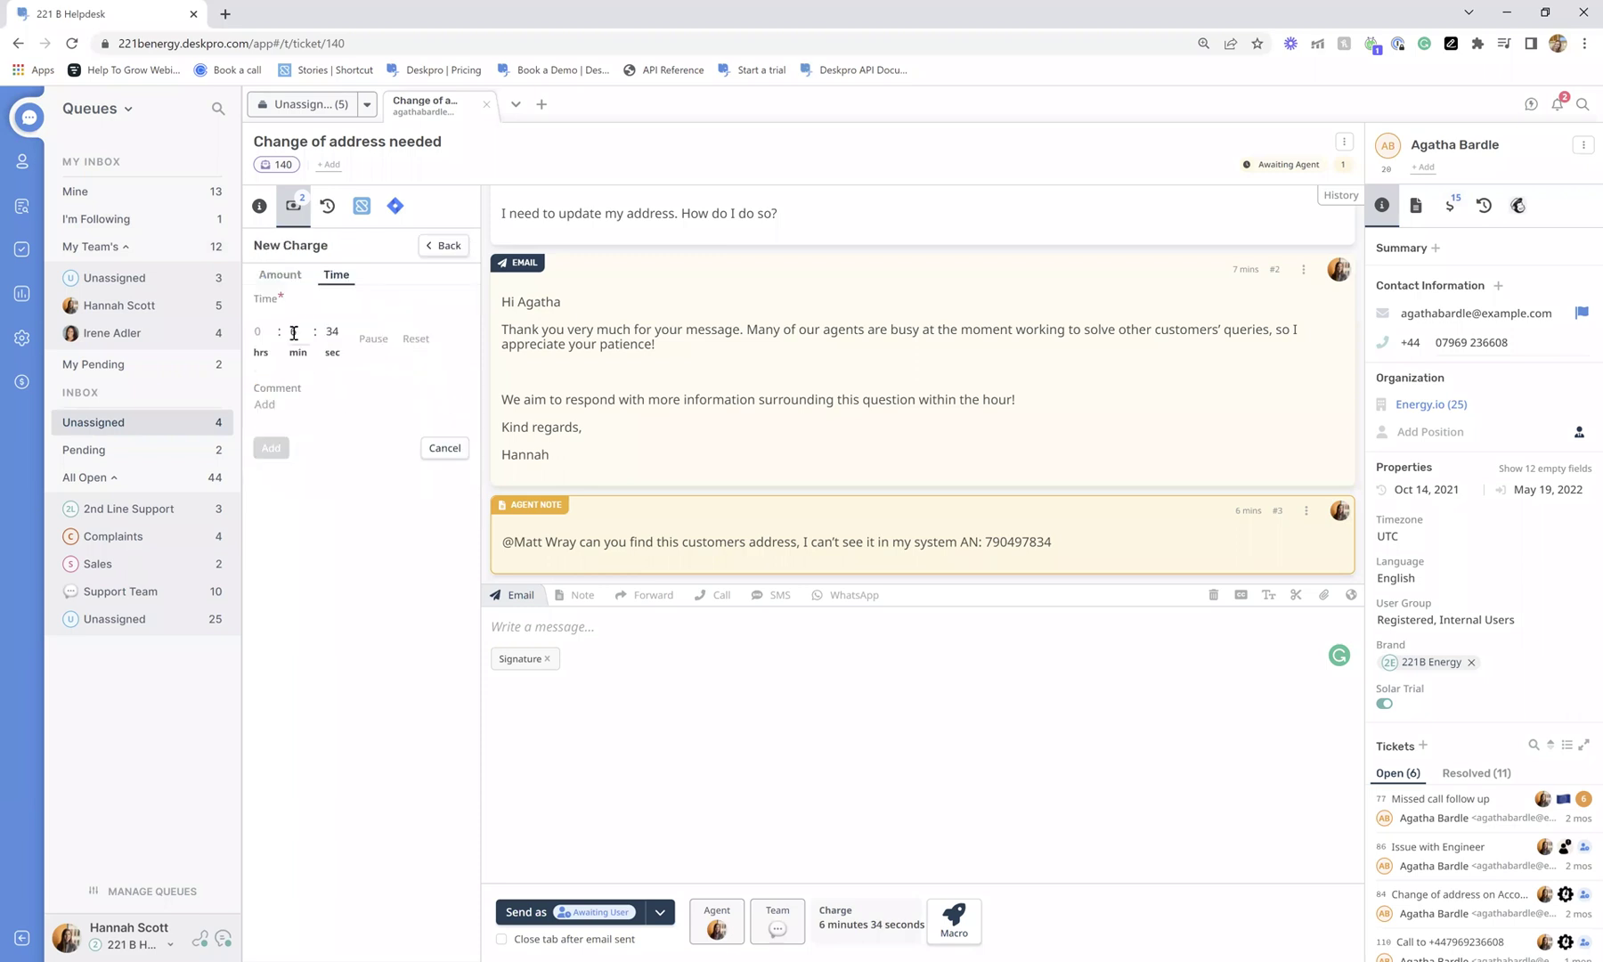
{"action": "left_click", "coordinate": [374, 338]}
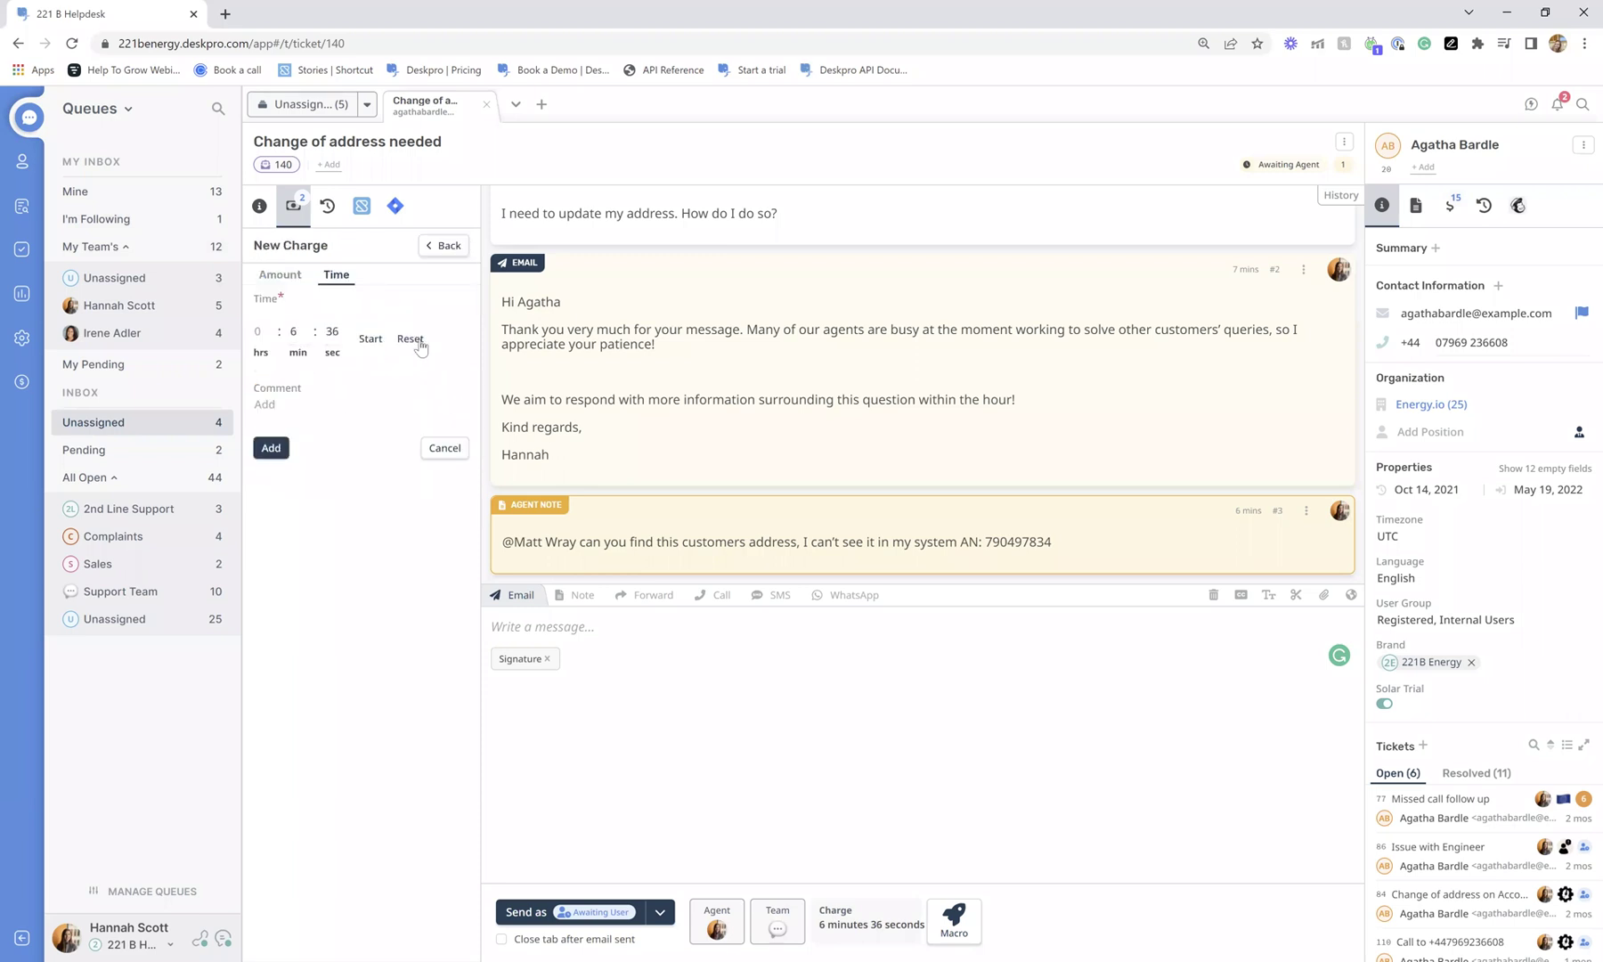
{"action": "left_click", "coordinate": [412, 338]}
{"action": "left_click", "coordinate": [259, 325]}
{"action": "type", "text": "2"}
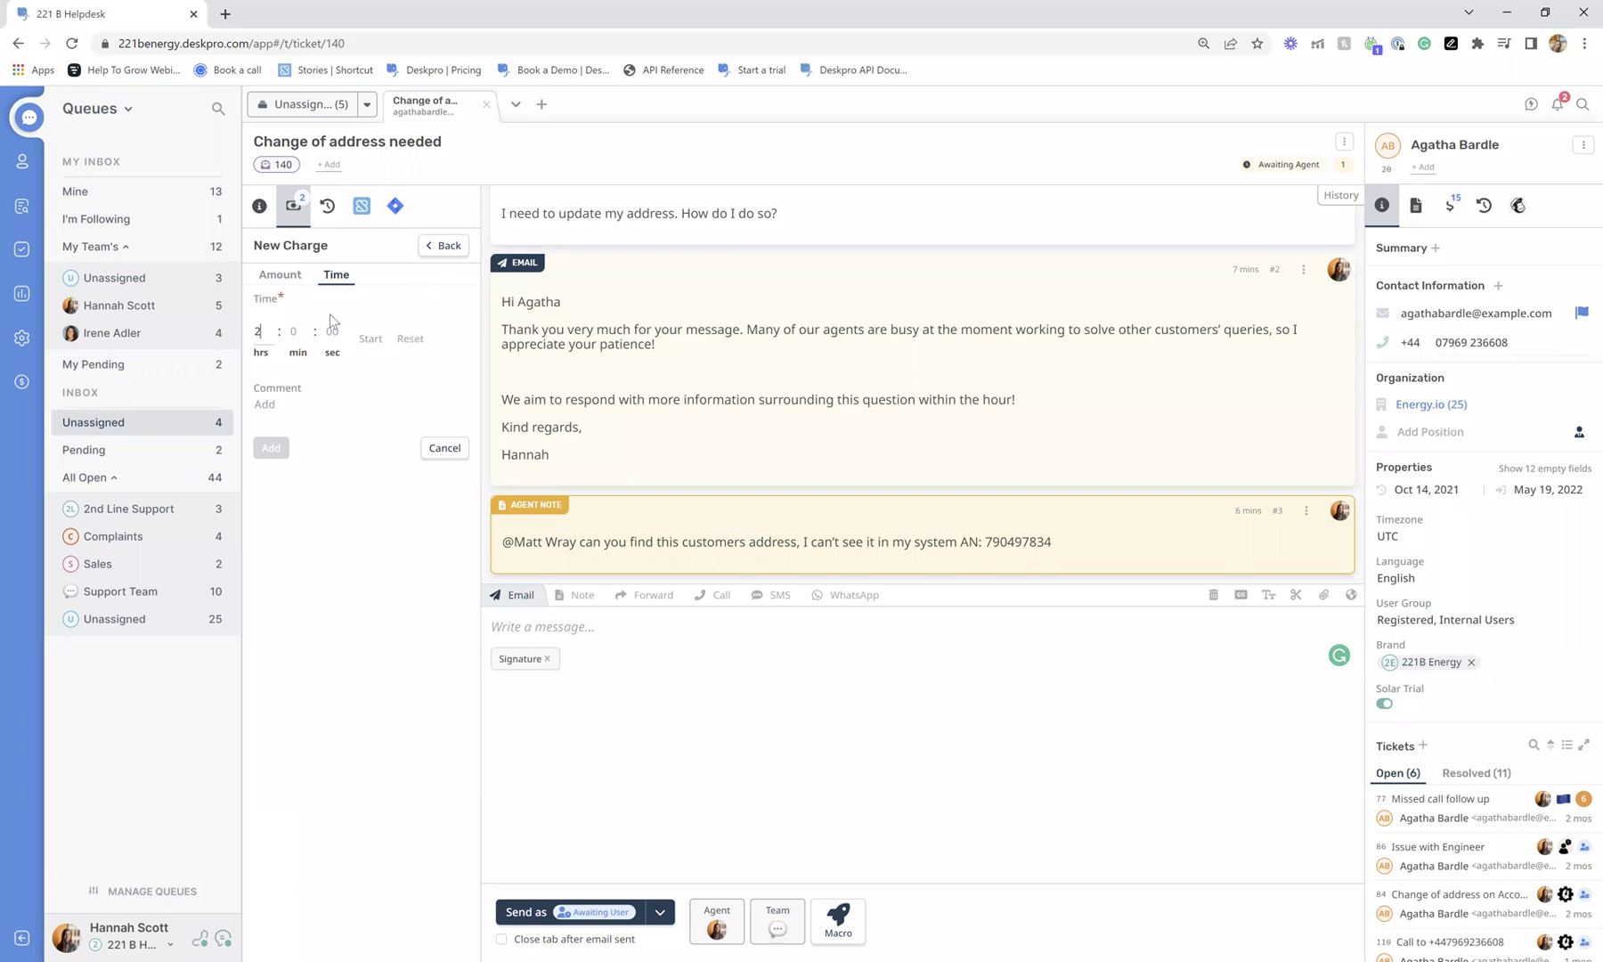
{"action": "left_click", "coordinate": [320, 408]}
{"action": "type", "text": "On site visit"}
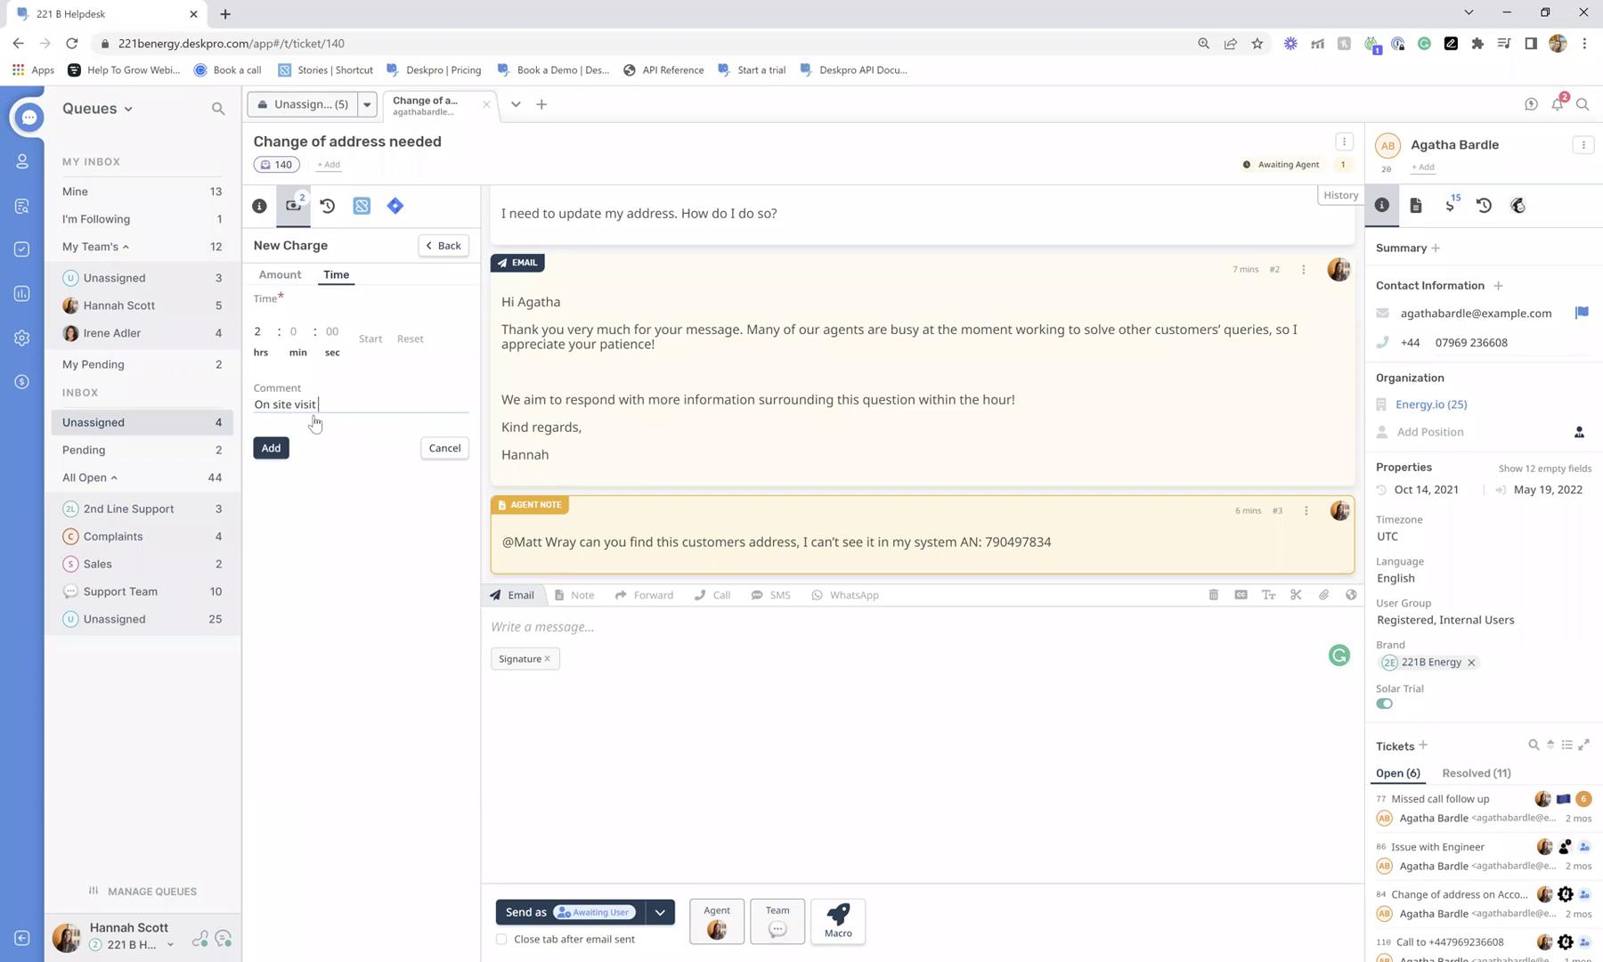
{"action": "left_click", "coordinate": [265, 449]}
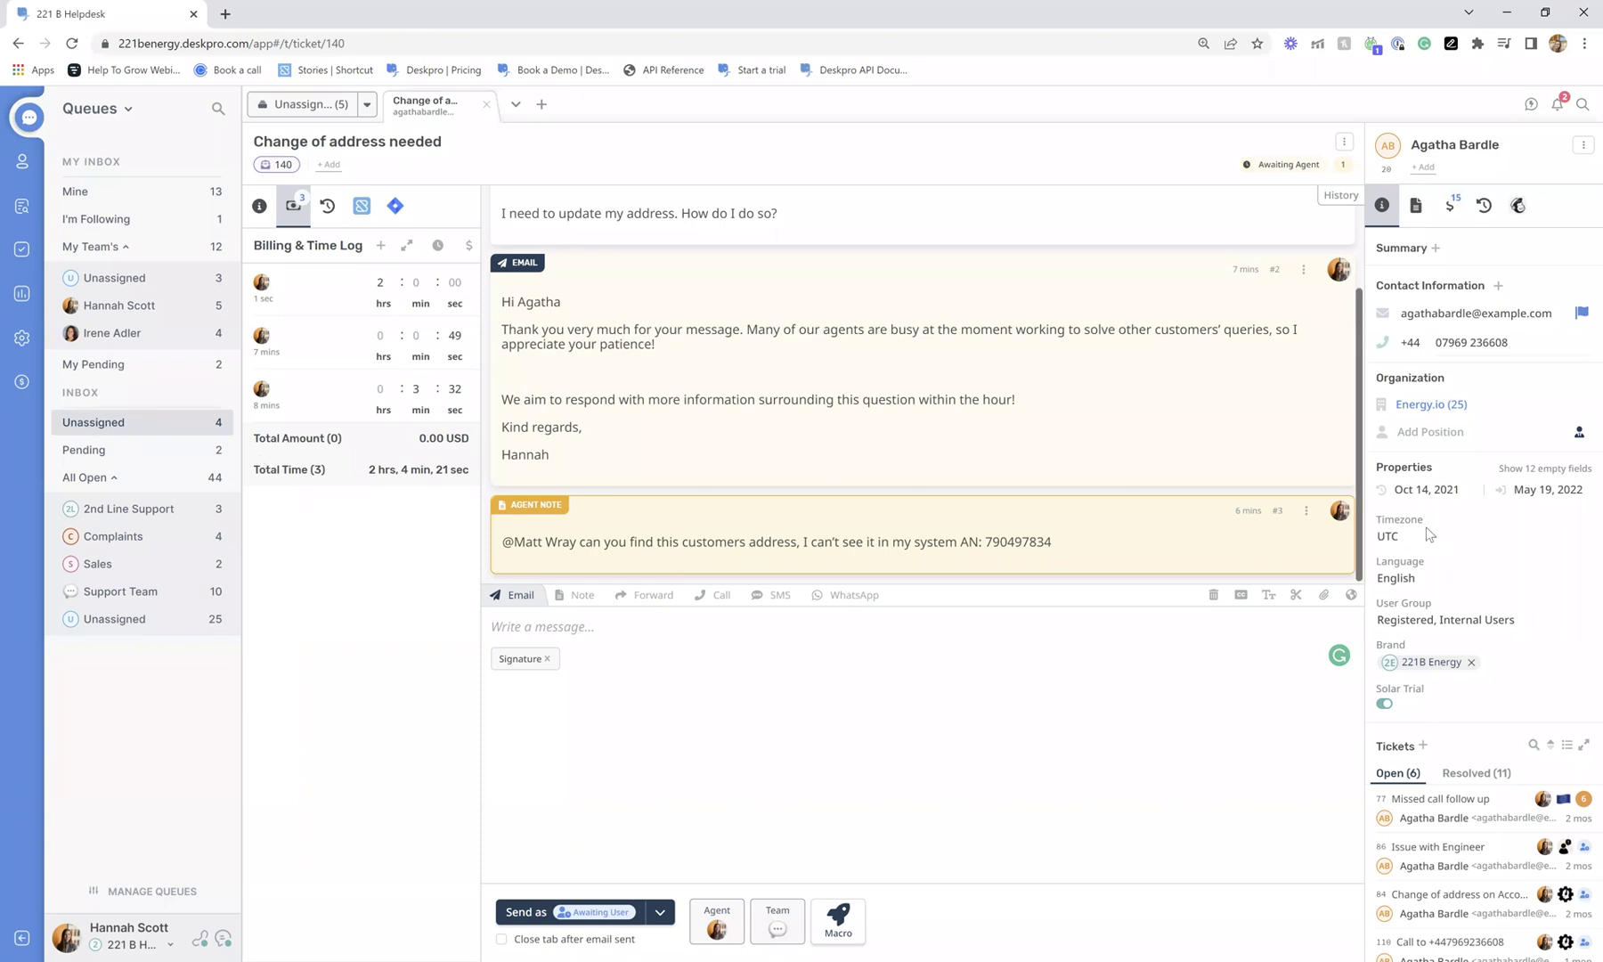
Review the contact's Billing tab, return to Summary and ticket details, and reopen the ⋮ menu.
{"action": "left_click", "coordinate": [1450, 206]}
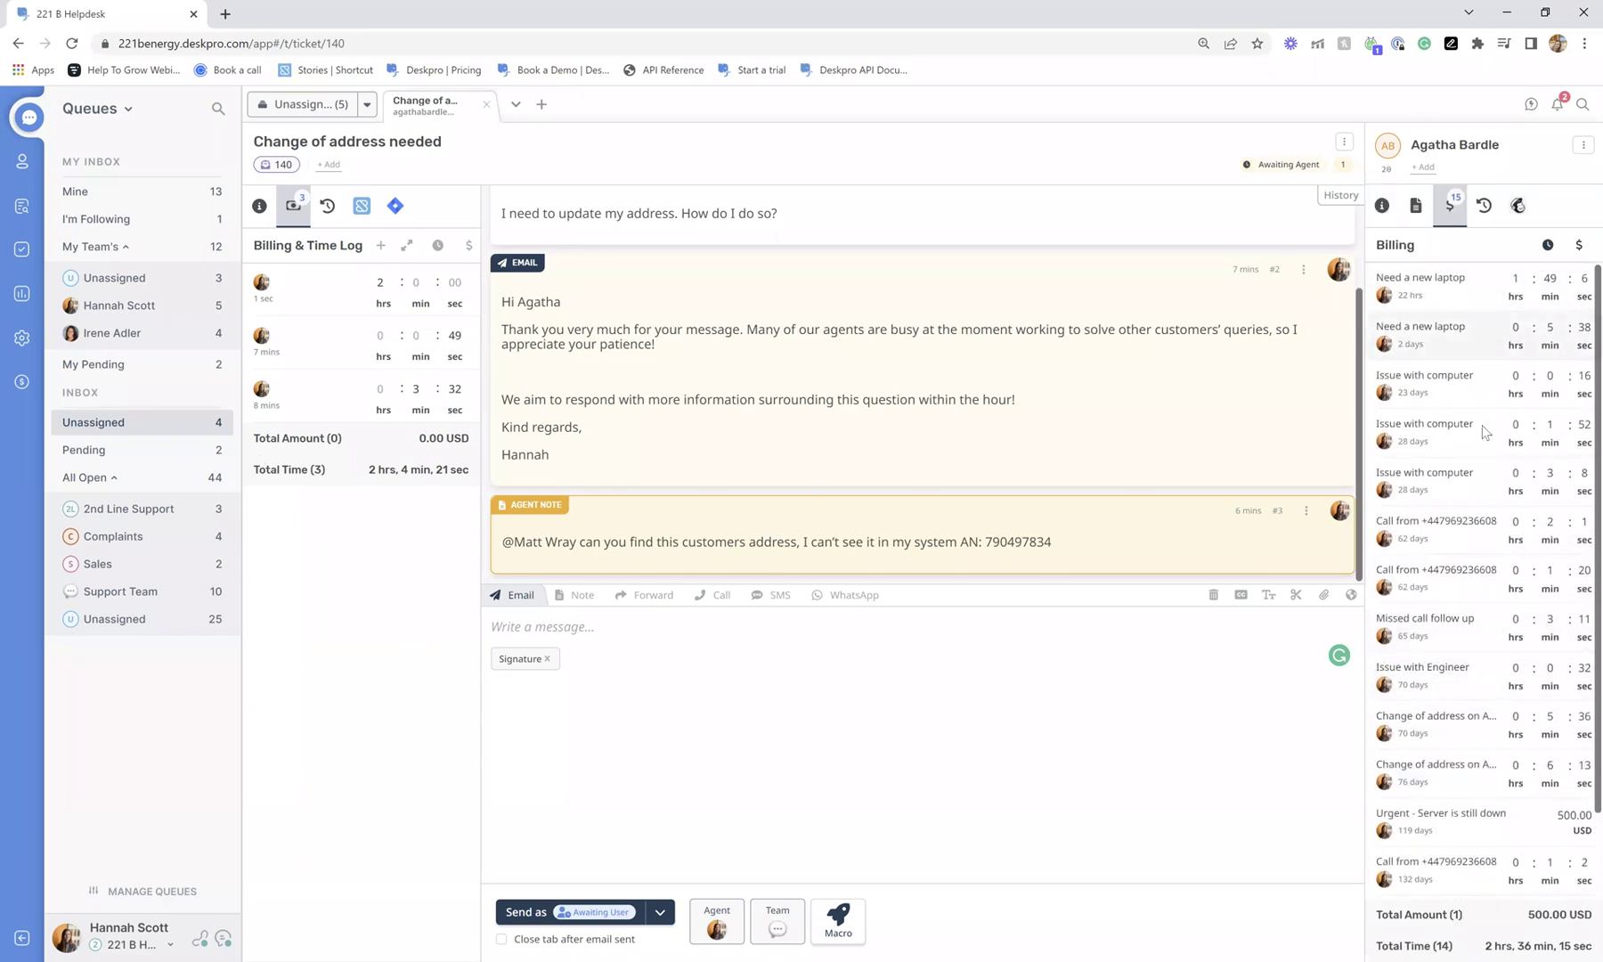
{"action": "scroll", "coordinate": [1485, 435], "scroll_direction": "down", "scroll_amount": 2}
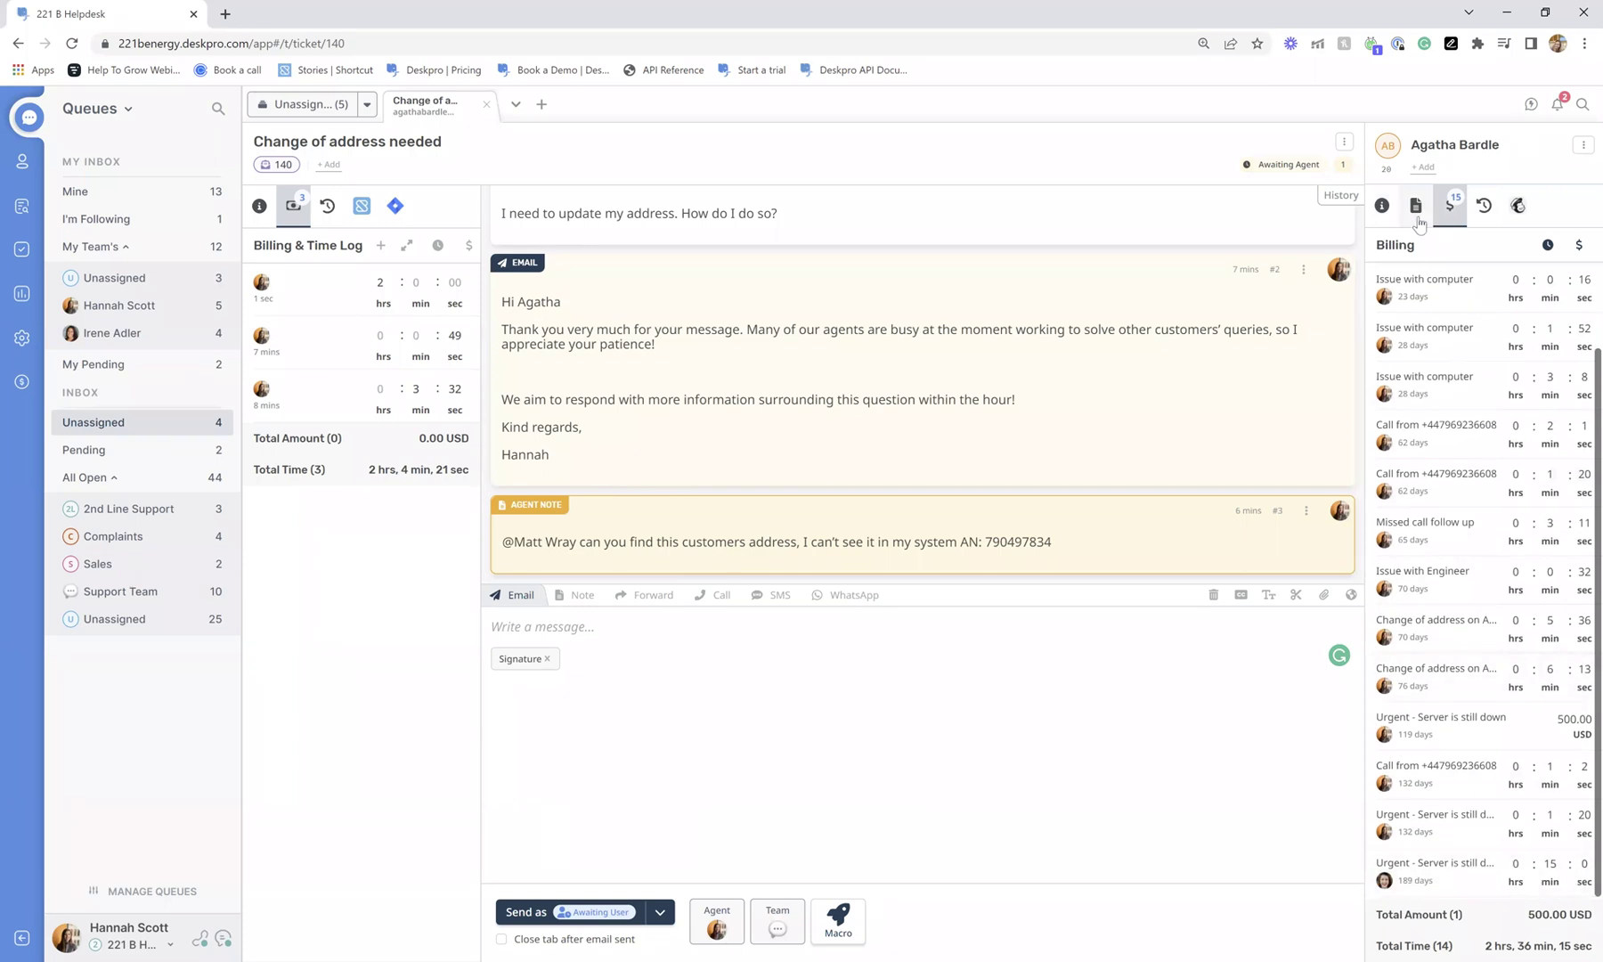
{"action": "left_click", "coordinate": [1382, 206]}
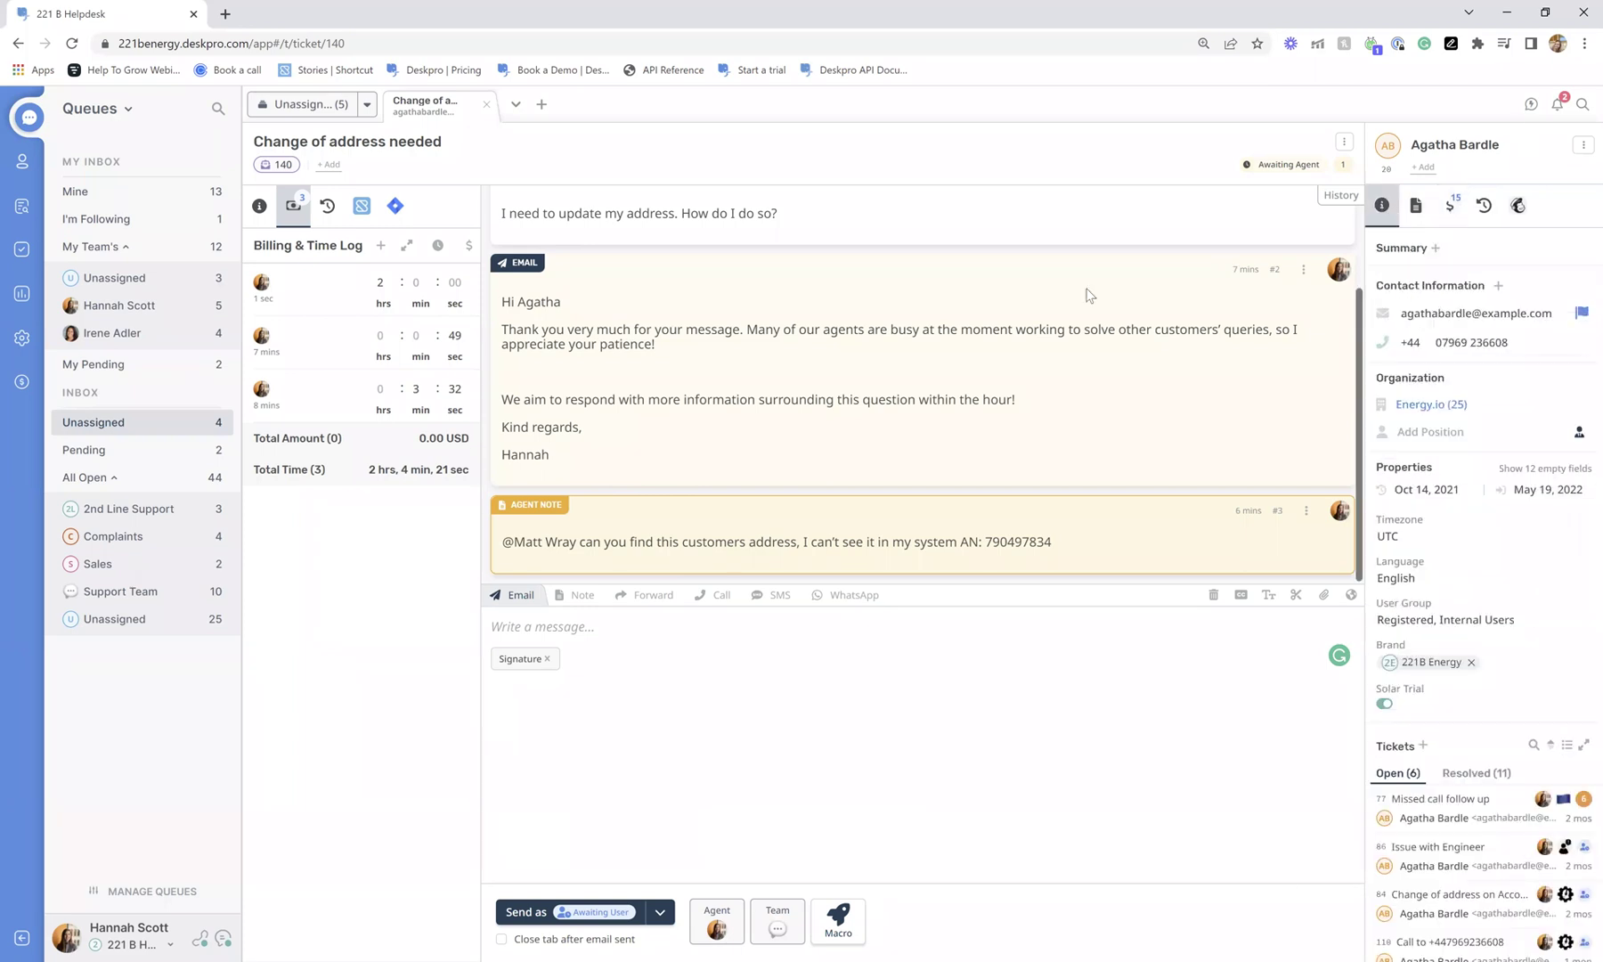
{"action": "left_click", "coordinate": [259, 206]}
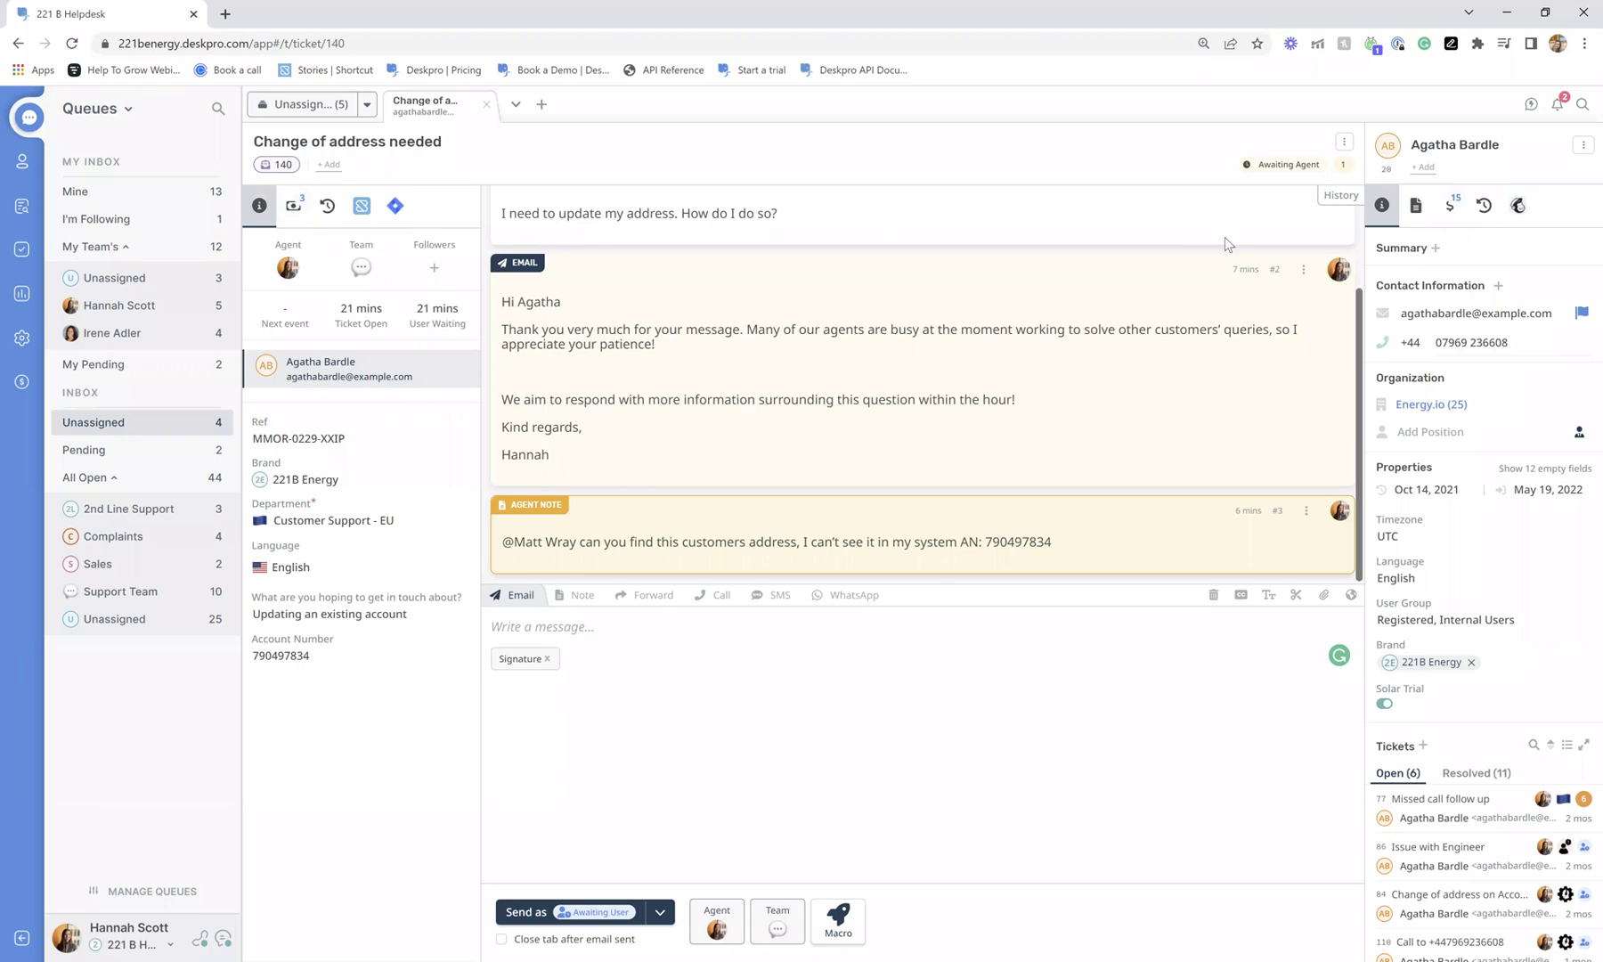
{"action": "left_click", "coordinate": [1344, 142]}
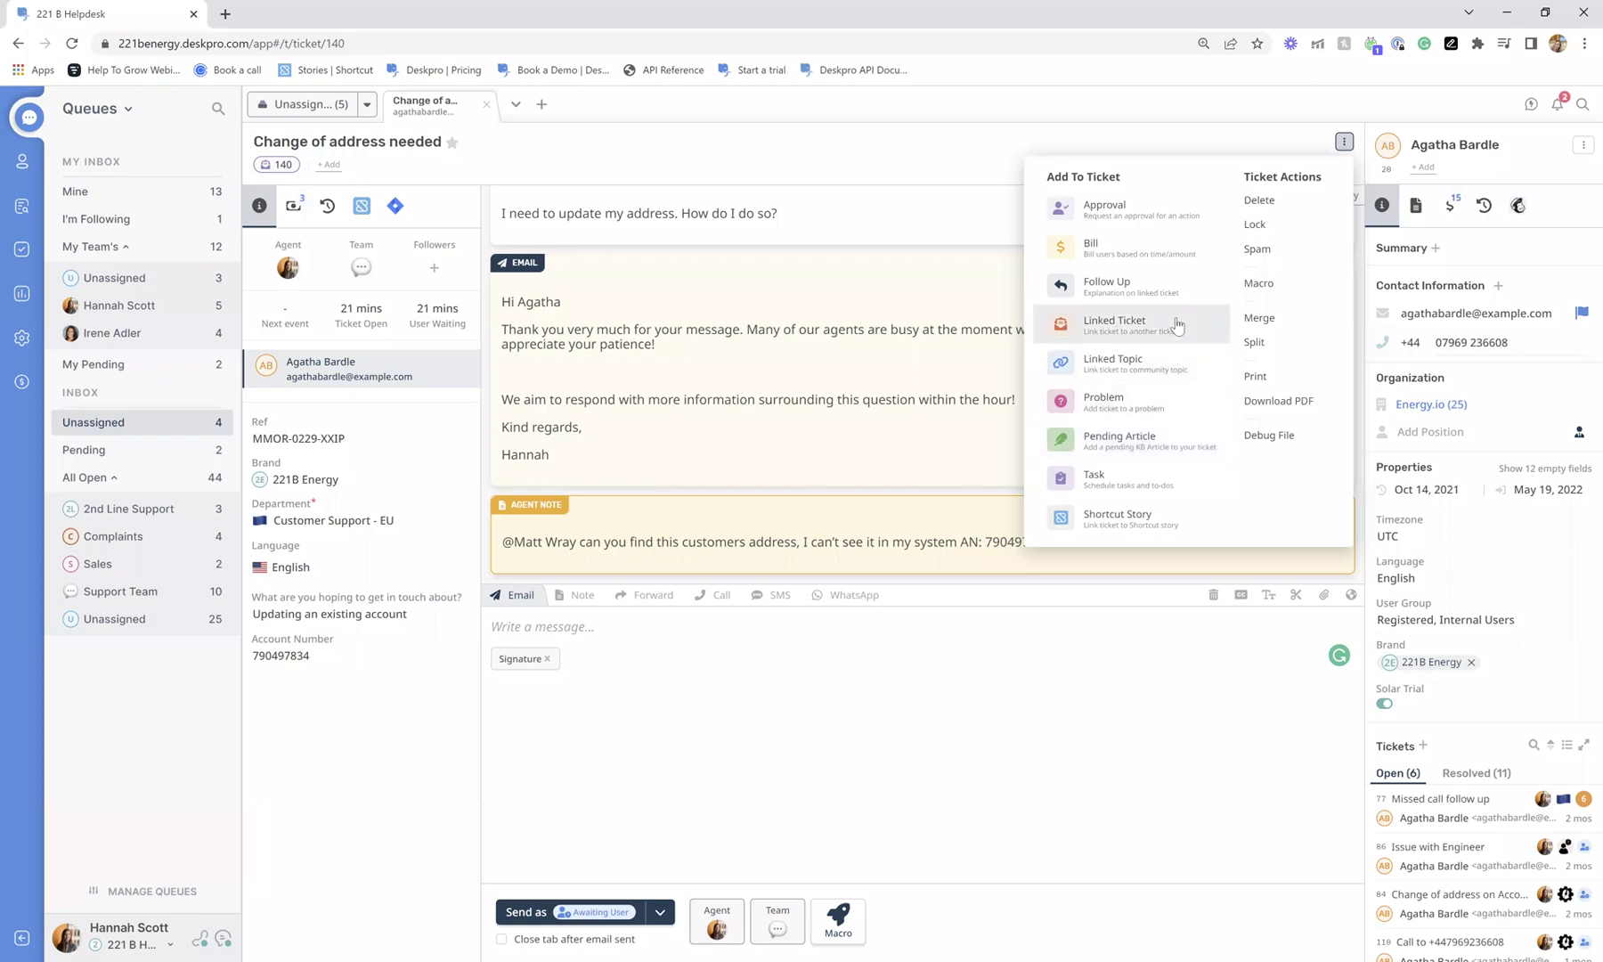
Open ticket 140's Add to Problem panel and switch the sidebar from Queues to Problems.
{"action": "left_click", "coordinate": [1156, 408]}
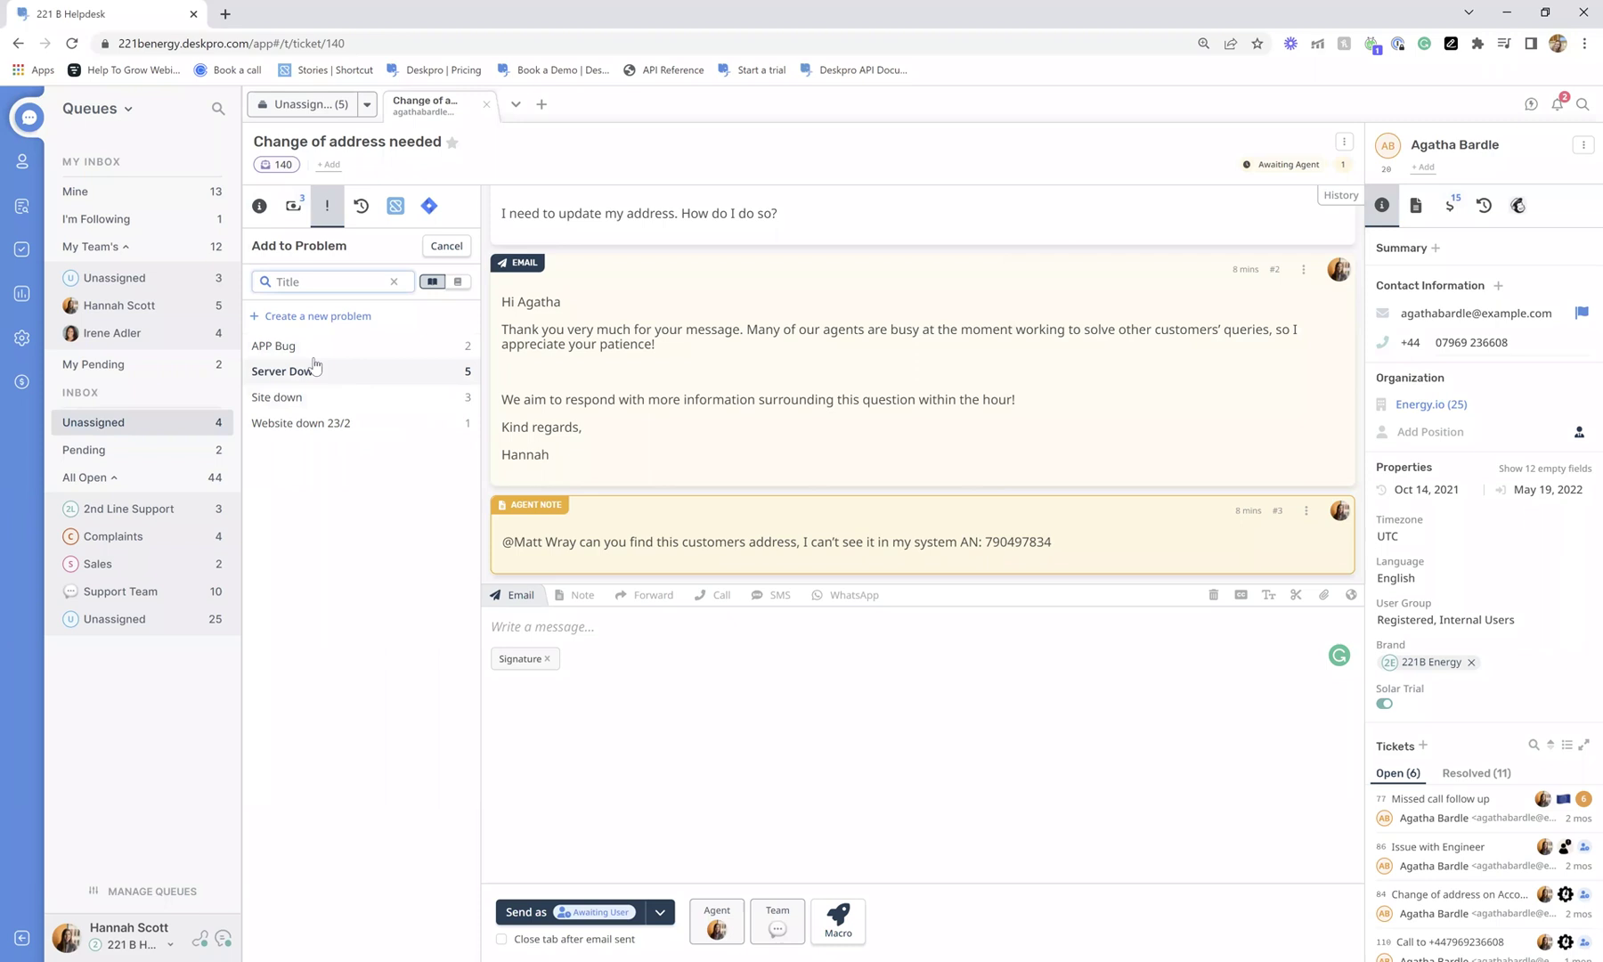
{"action": "left_click", "coordinate": [100, 121]}
{"action": "left_click", "coordinate": [105, 256]}
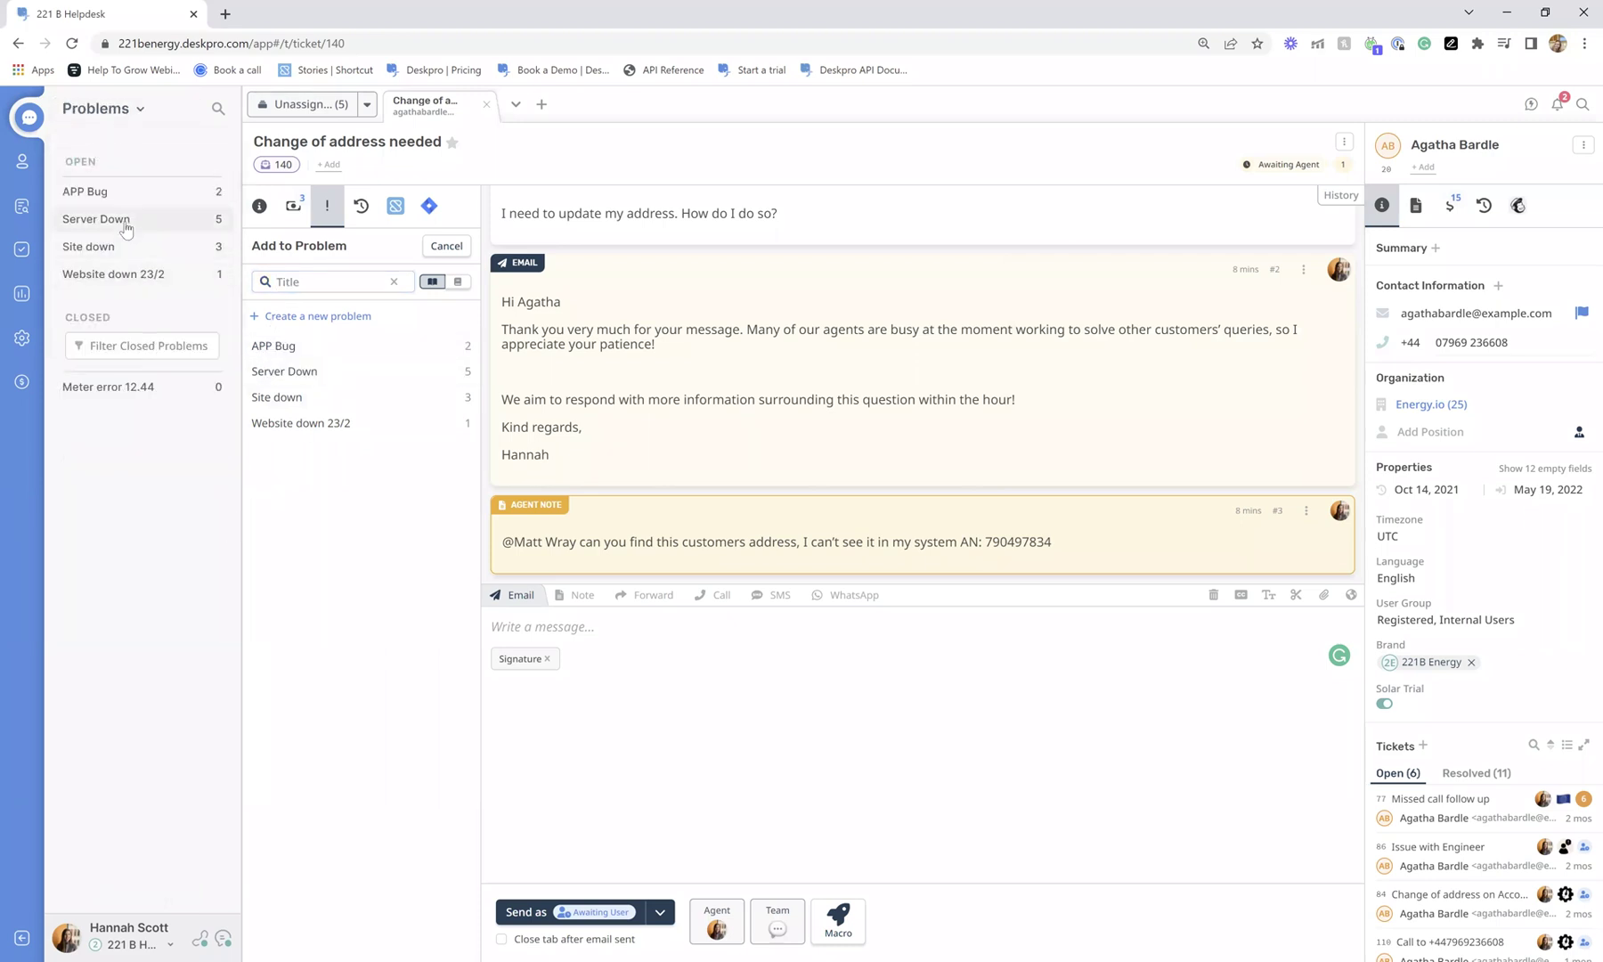
List the Server Down tickets, select all five, and discard a started mass reply.
{"action": "left_click", "coordinate": [124, 223]}
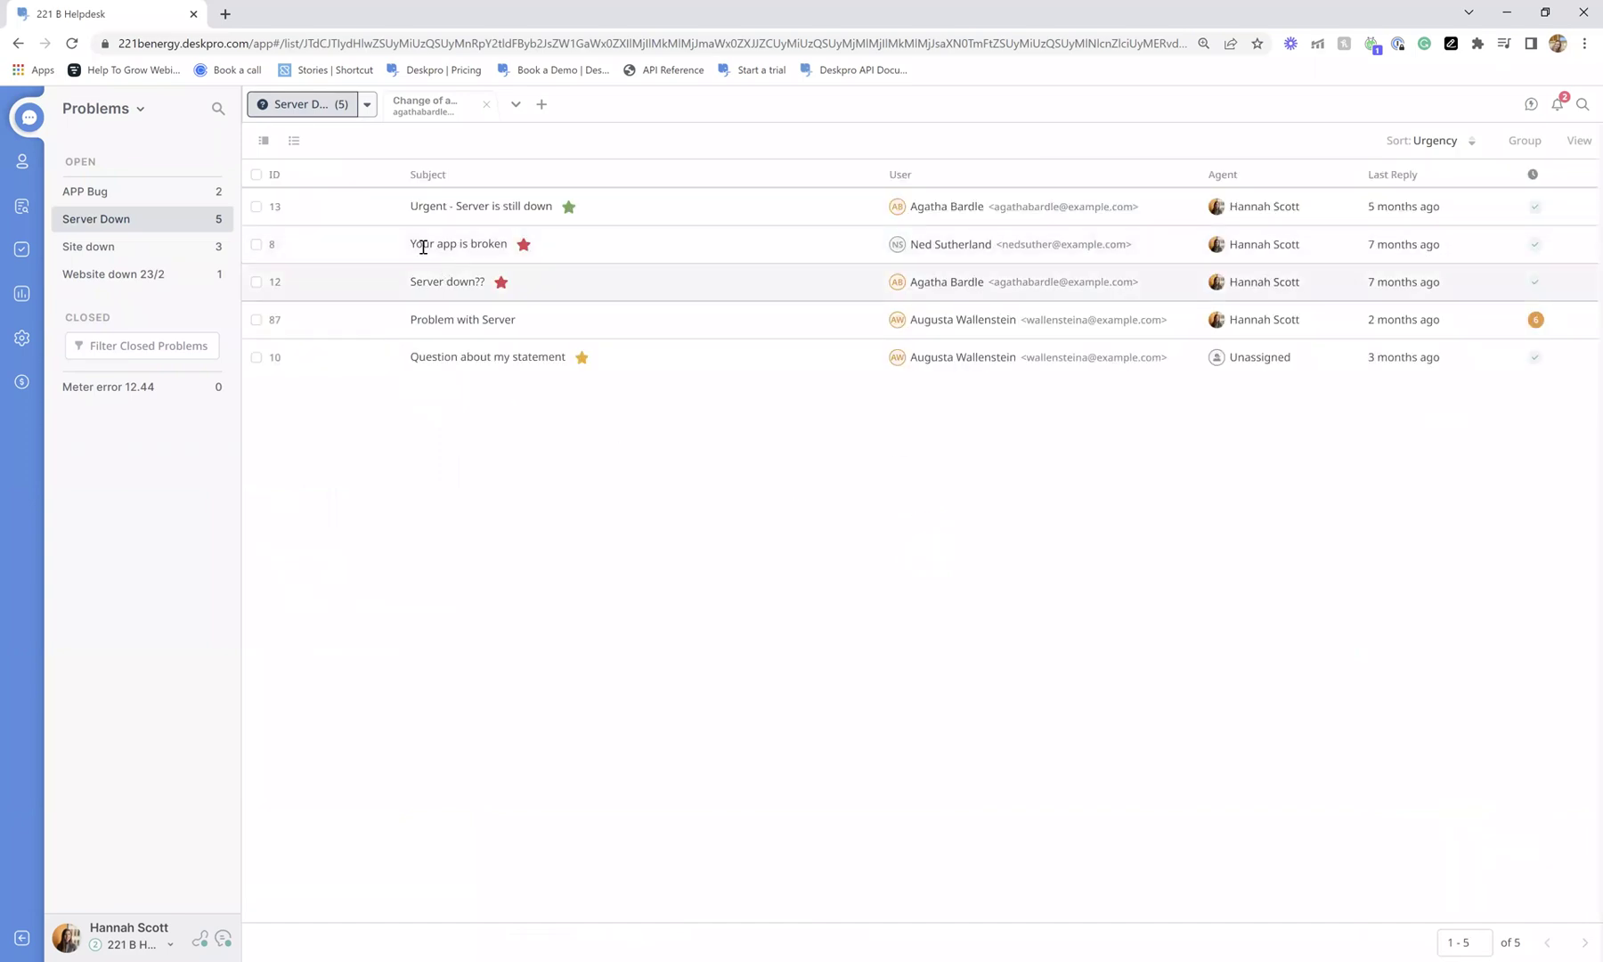
{"action": "left_click", "coordinate": [257, 175]}
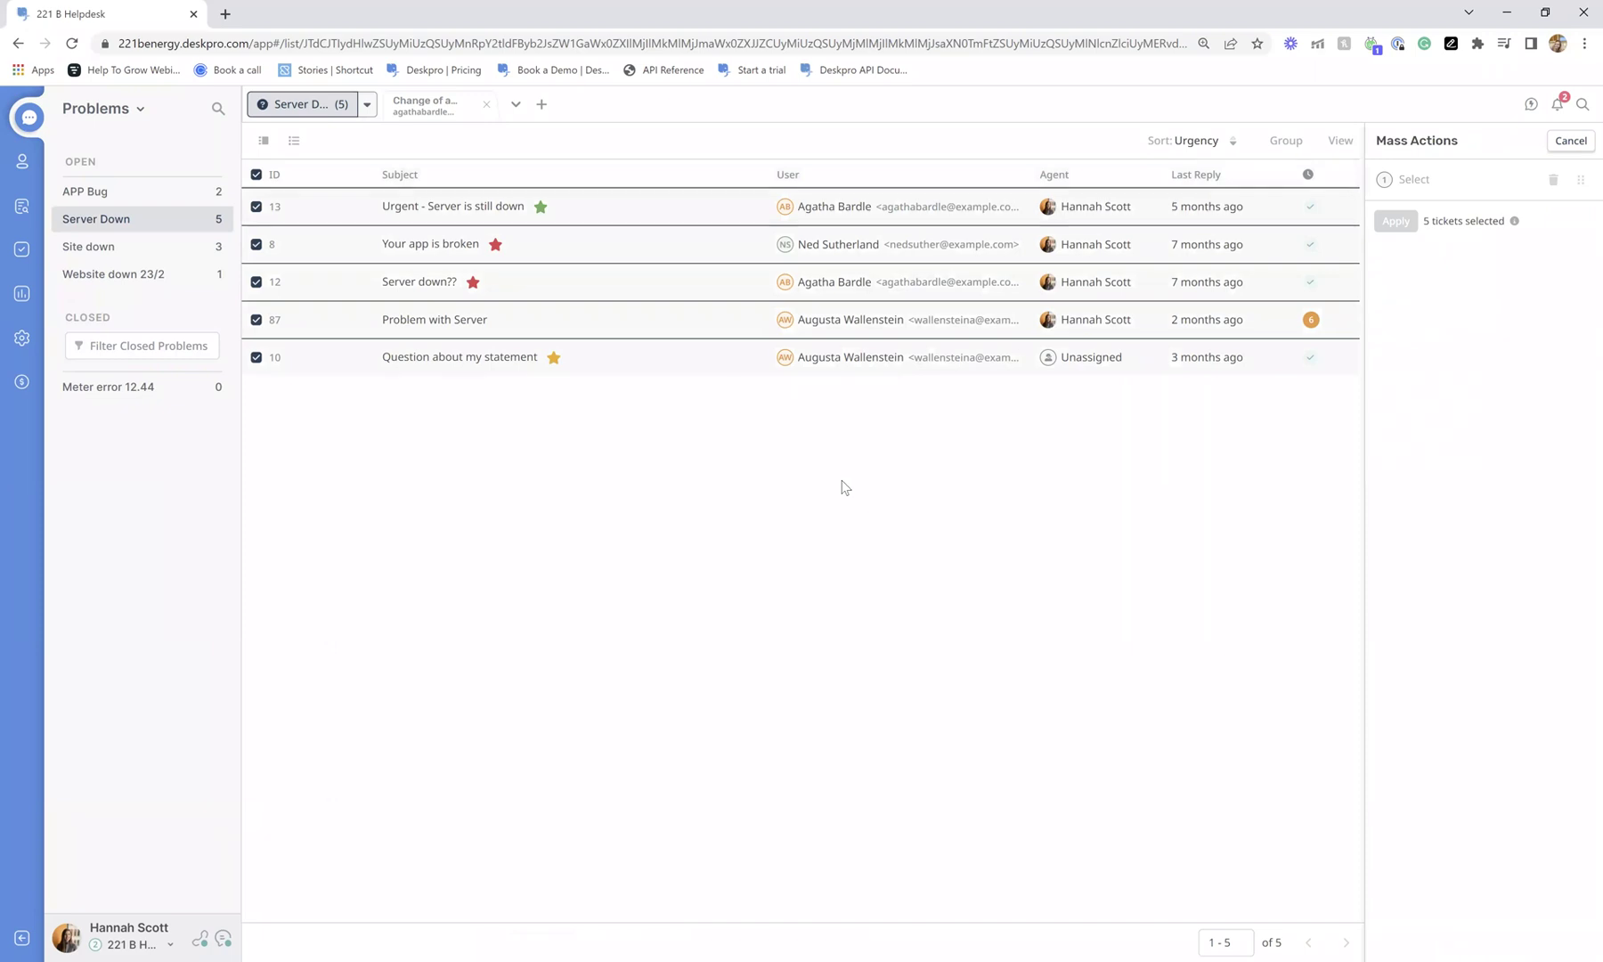
{"action": "left_click", "coordinate": [1414, 181]}
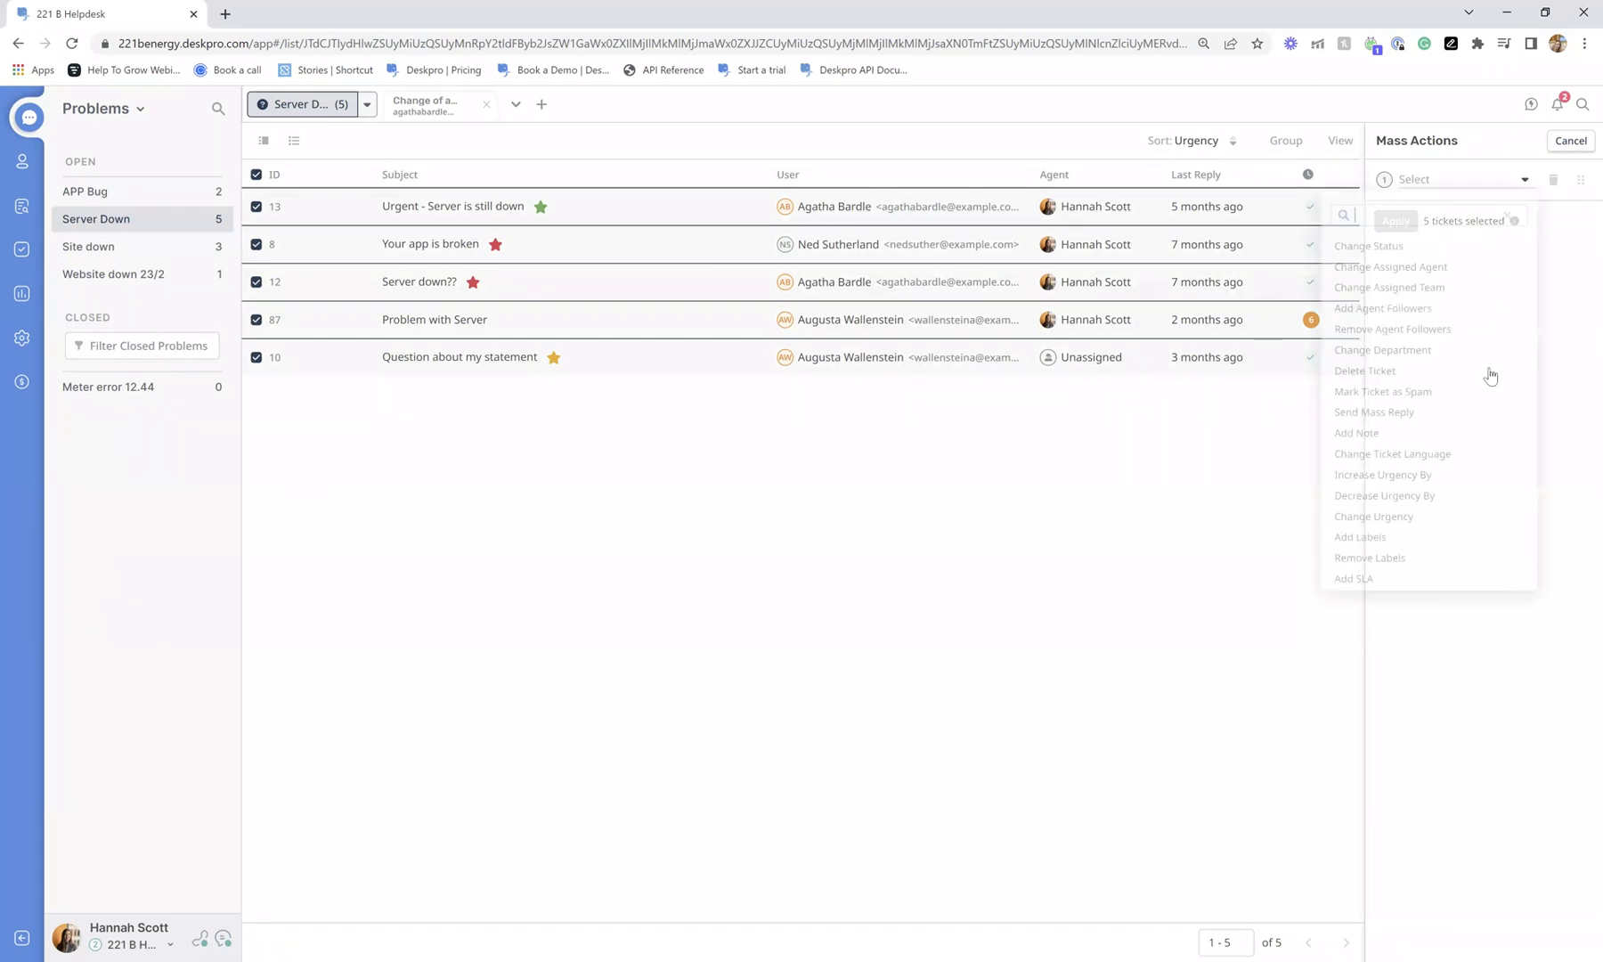
{"action": "left_click", "coordinate": [1445, 418]}
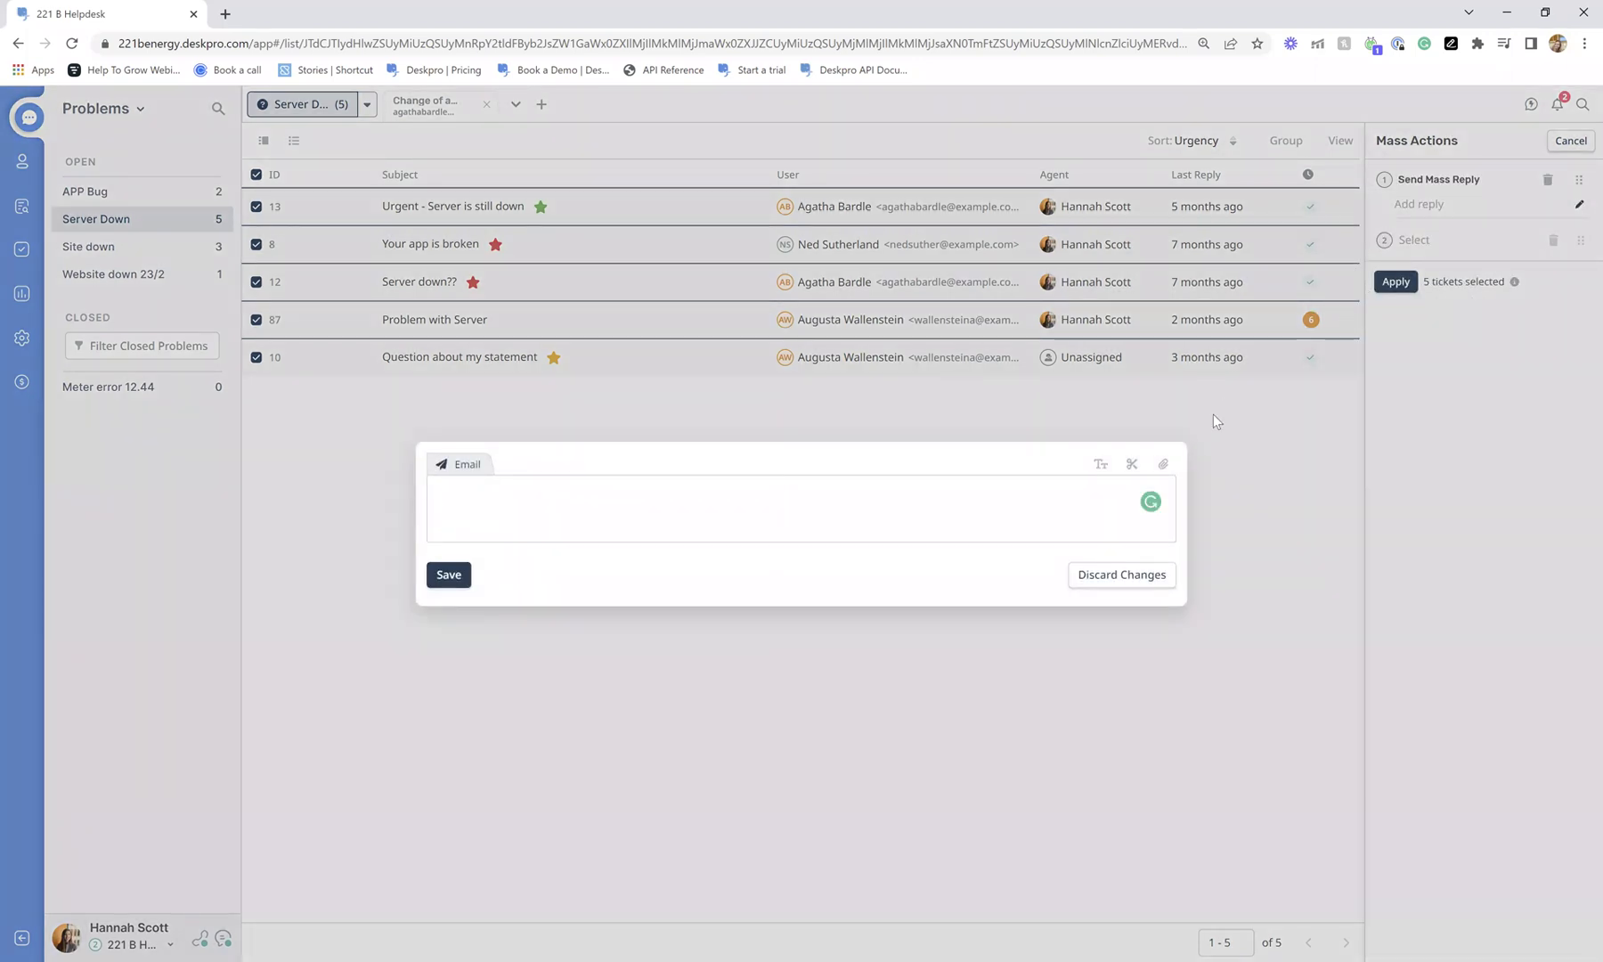
{"action": "left_click", "coordinate": [1130, 576]}
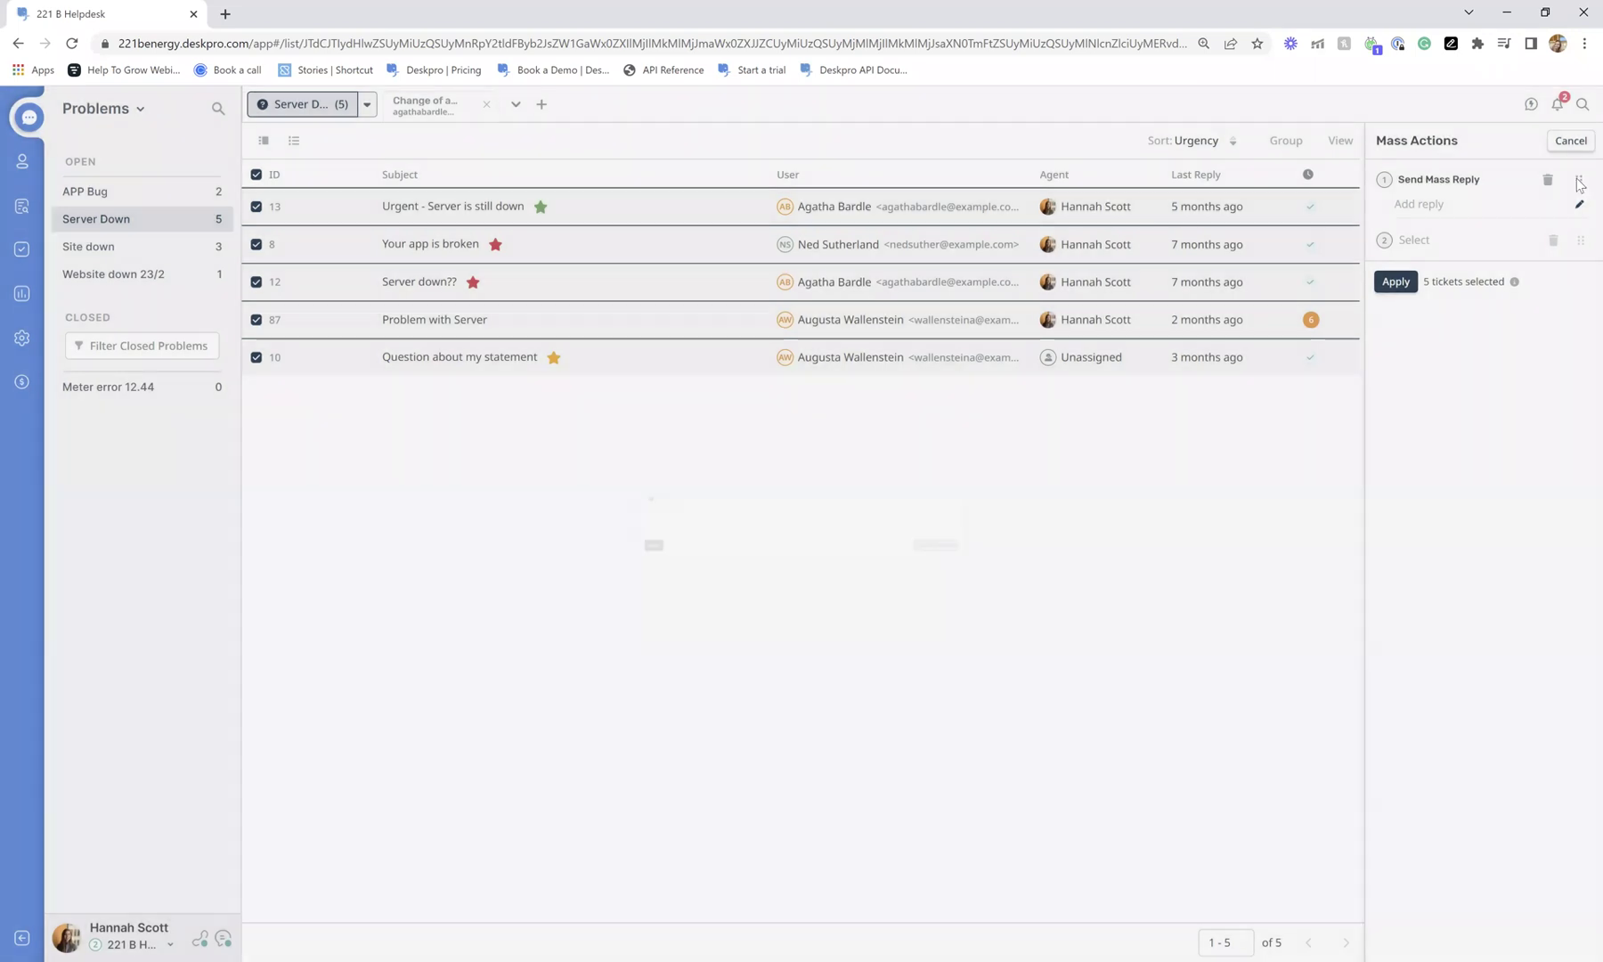
{"action": "left_click", "coordinate": [1549, 179]}
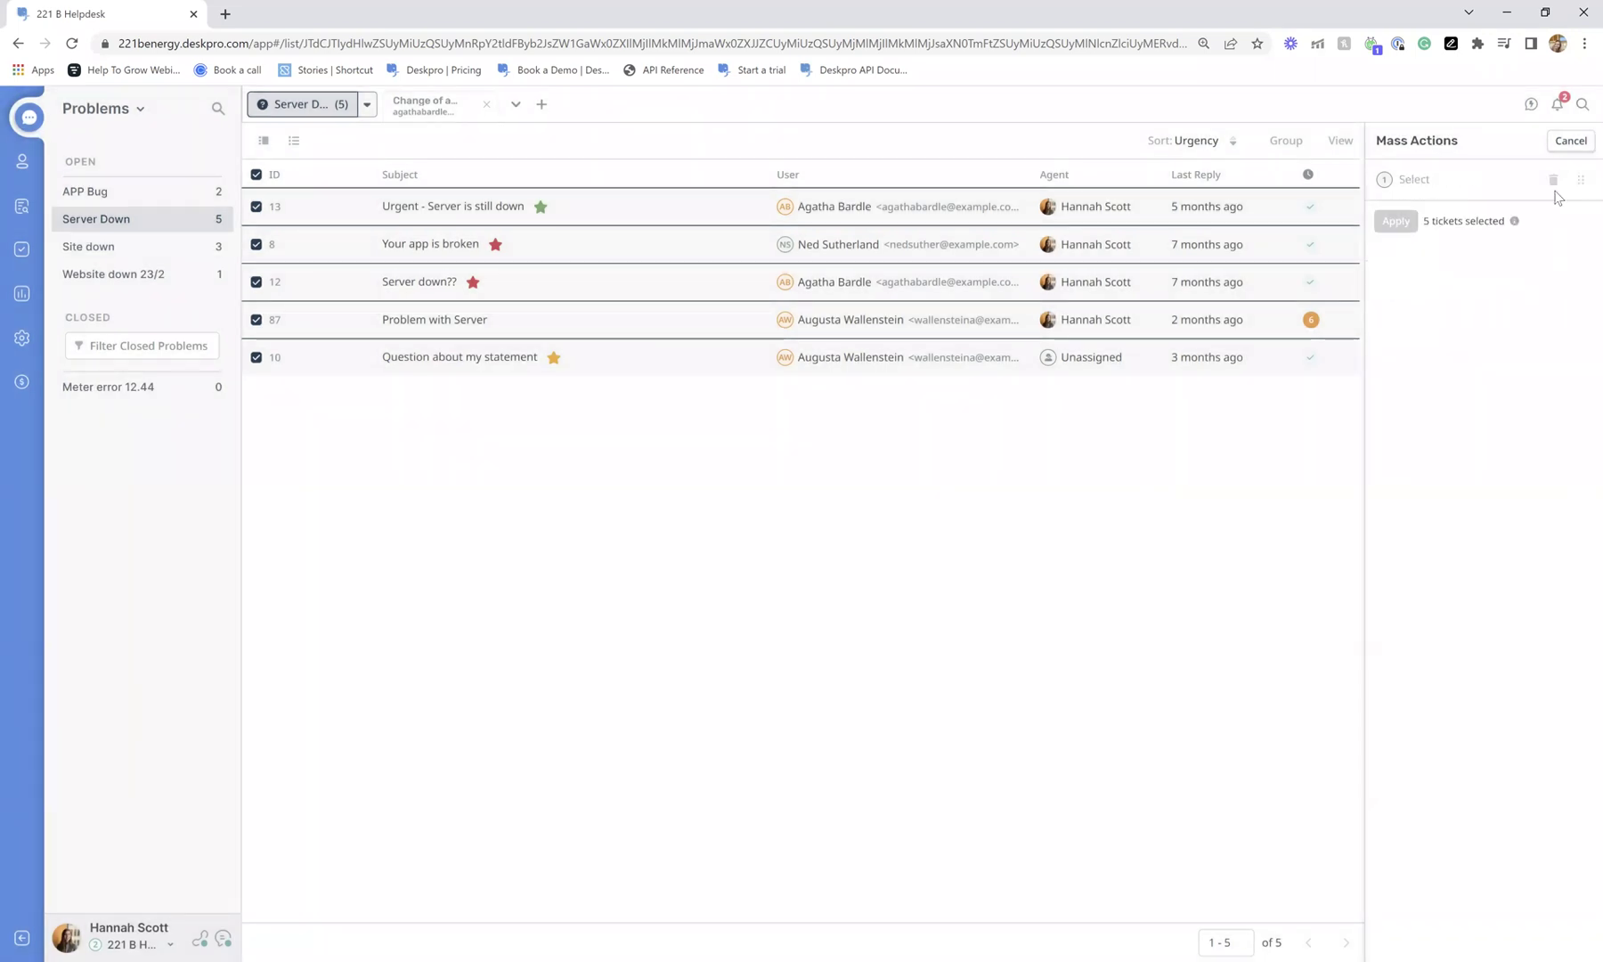
Browse the mass actions list again, then cancel mass actions to deselect the tickets.
{"action": "left_click", "coordinate": [1457, 182]}
{"action": "scroll", "coordinate": [1395, 394], "scroll_direction": "down", "scroll_amount": 10}
{"action": "scroll", "coordinate": [1403, 408], "scroll_direction": "up", "scroll_amount": 10}
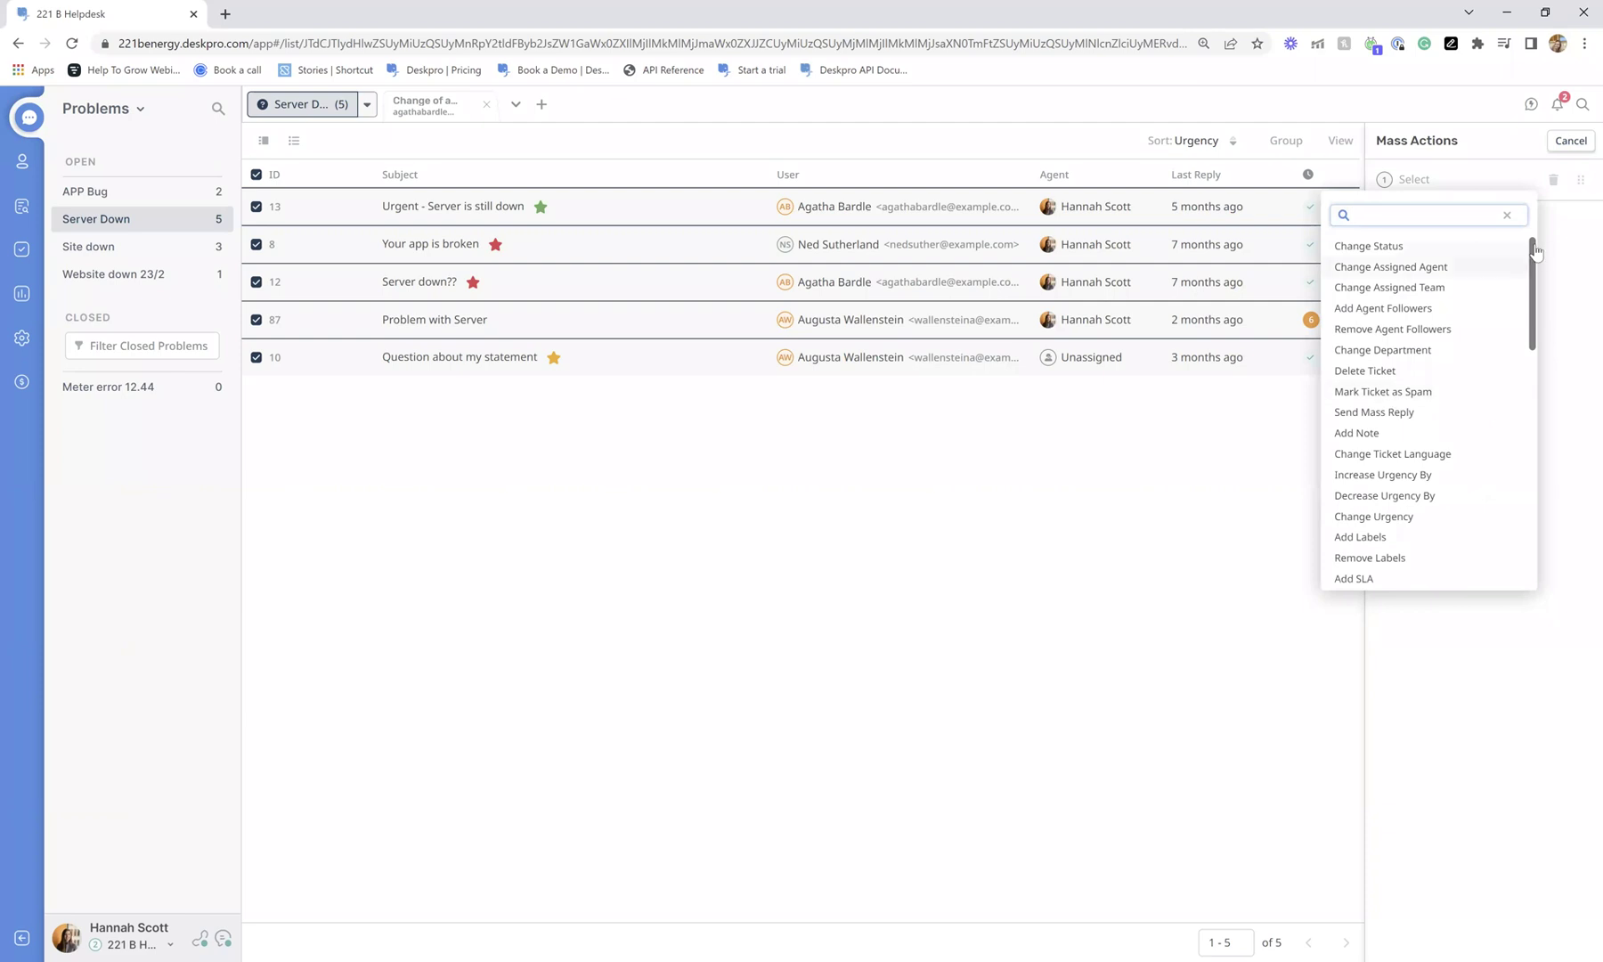
{"action": "key", "text": "Escape"}
{"action": "left_click", "coordinate": [1570, 140]}
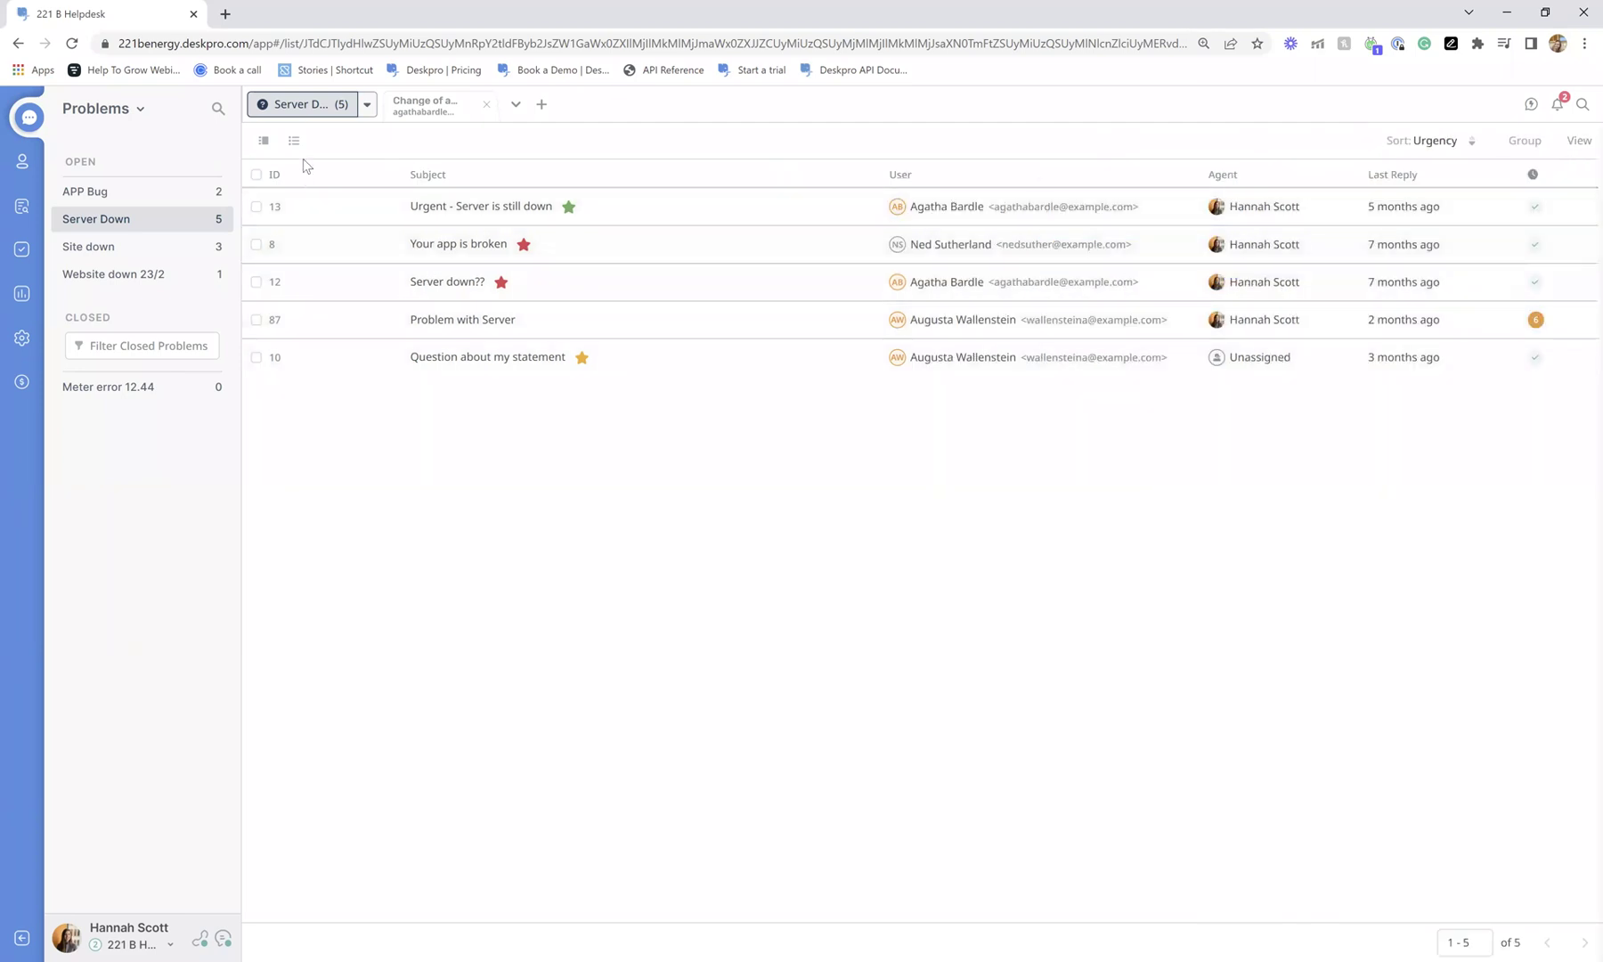
Add the task 'Go to AD and change address records' due 20 May to ticket 140.
{"action": "left_click", "coordinate": [426, 105]}
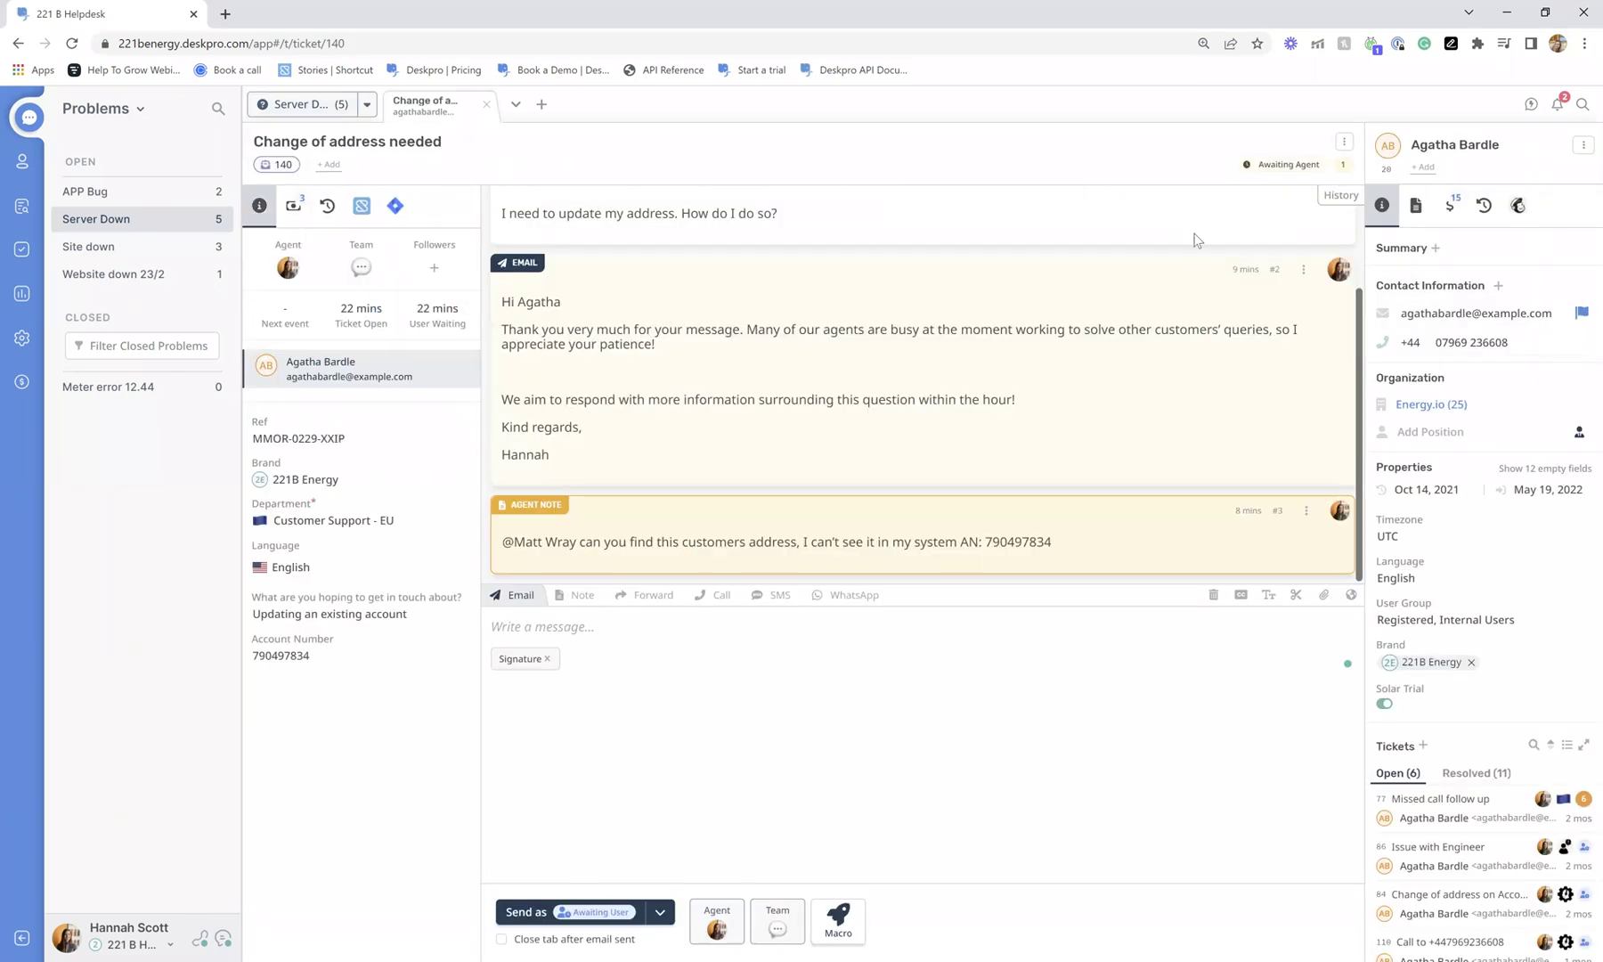
{"action": "left_click", "coordinate": [1344, 142]}
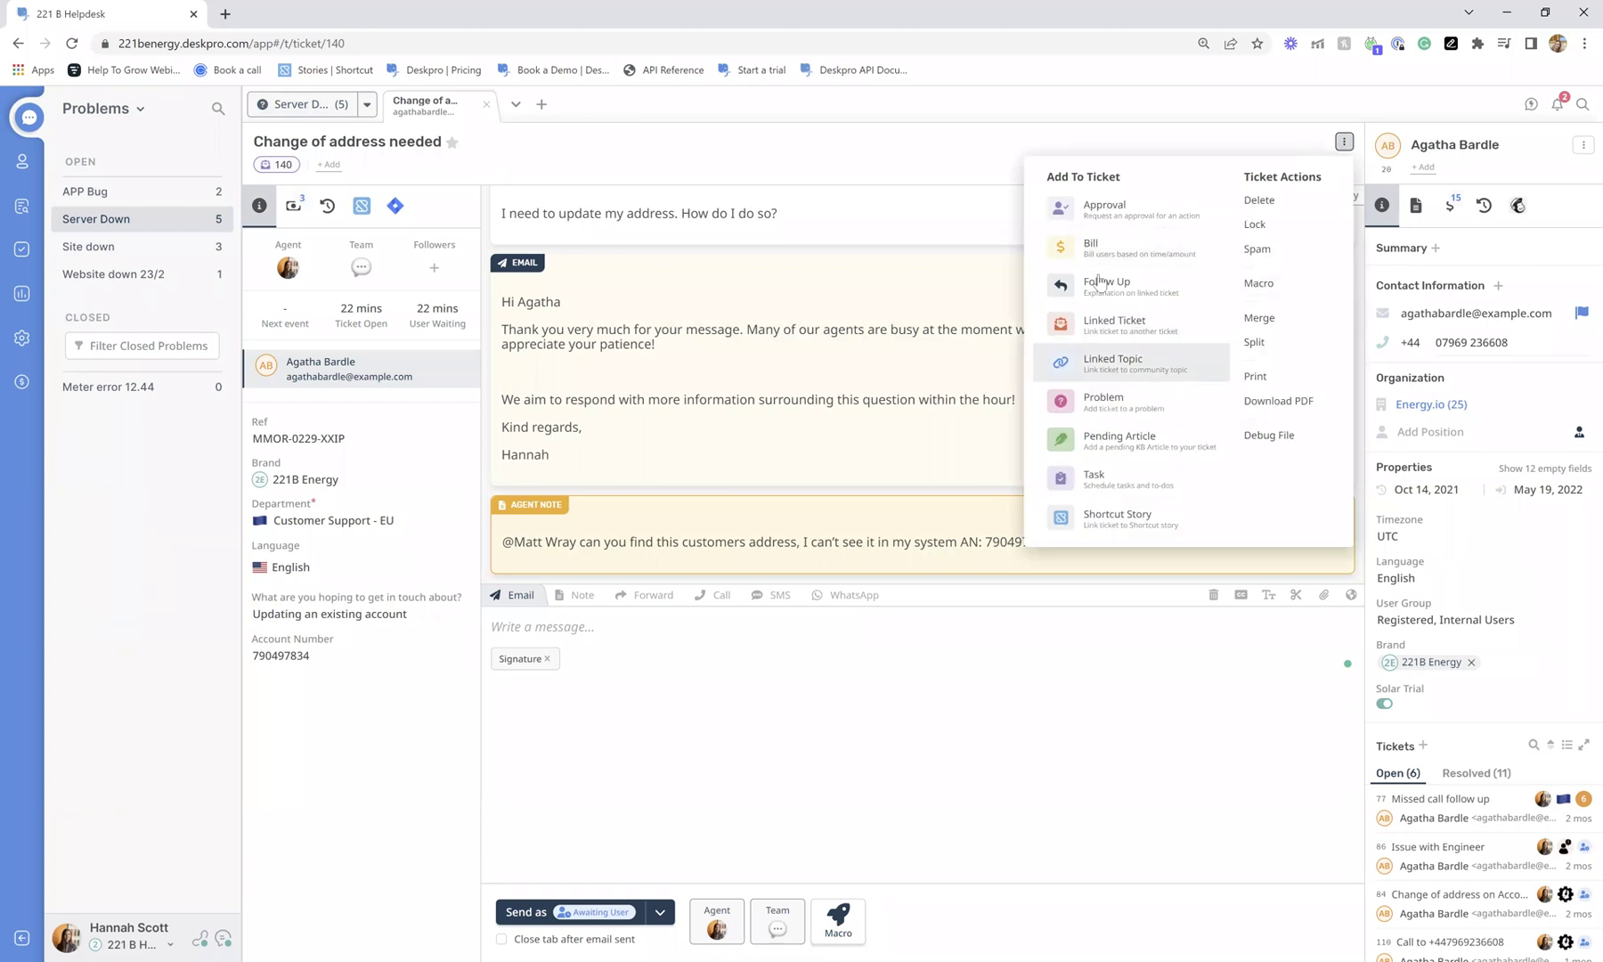
{"action": "left_click", "coordinate": [1128, 488]}
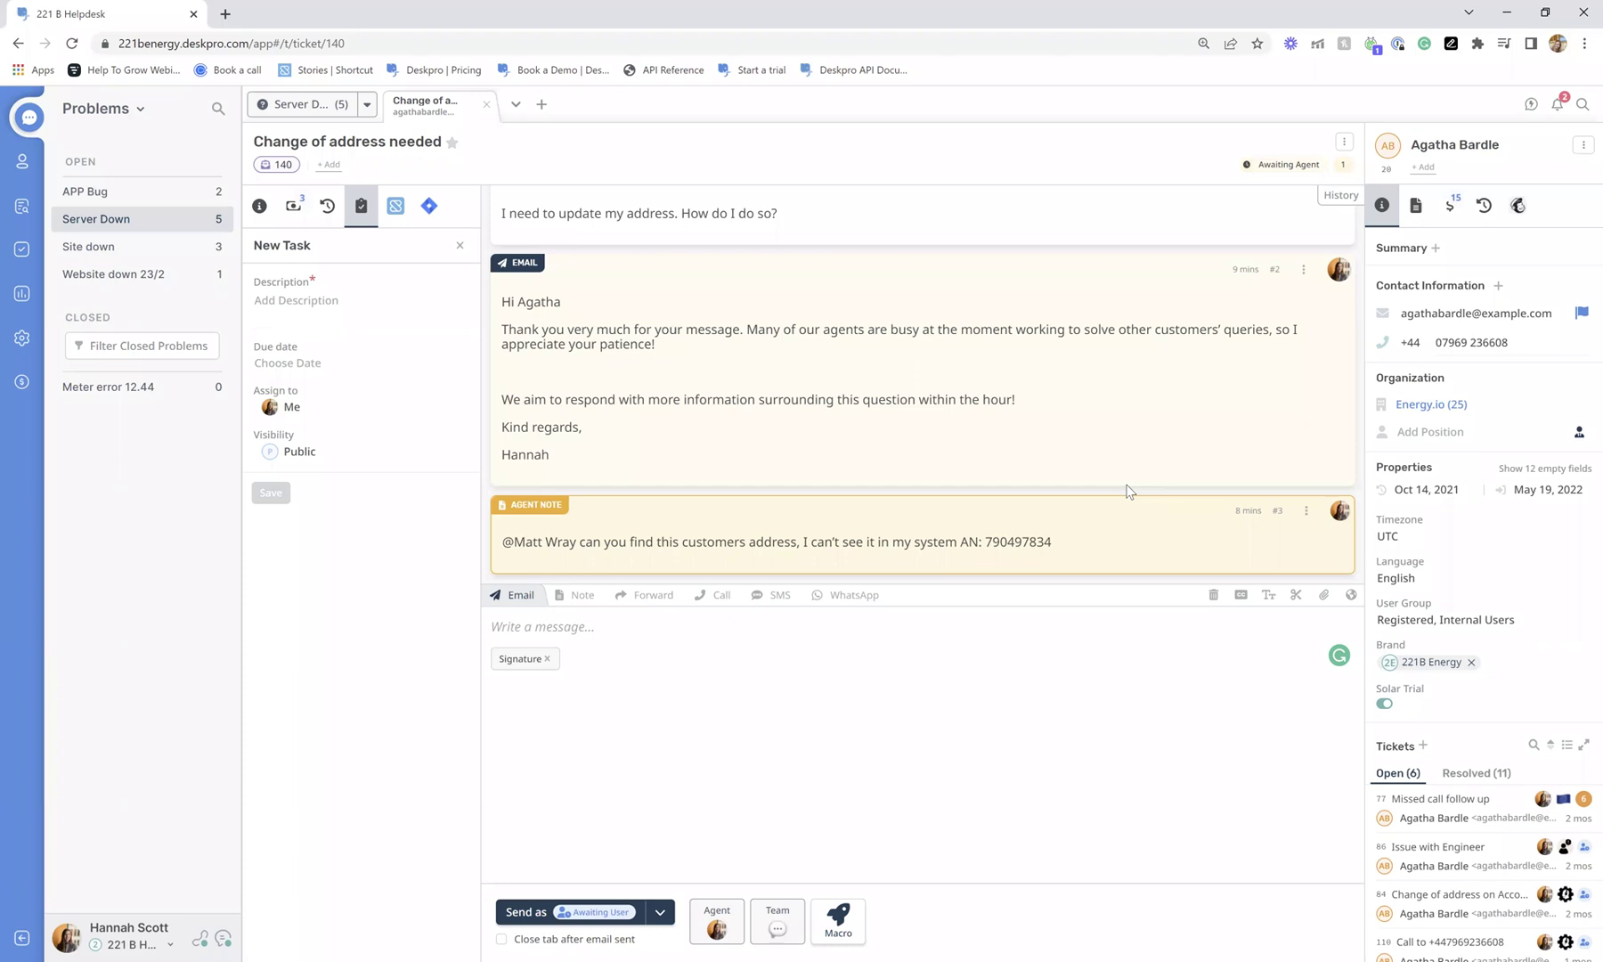
{"action": "left_click", "coordinate": [279, 300]}
{"action": "type", "text": "Go to AD and change address records"}
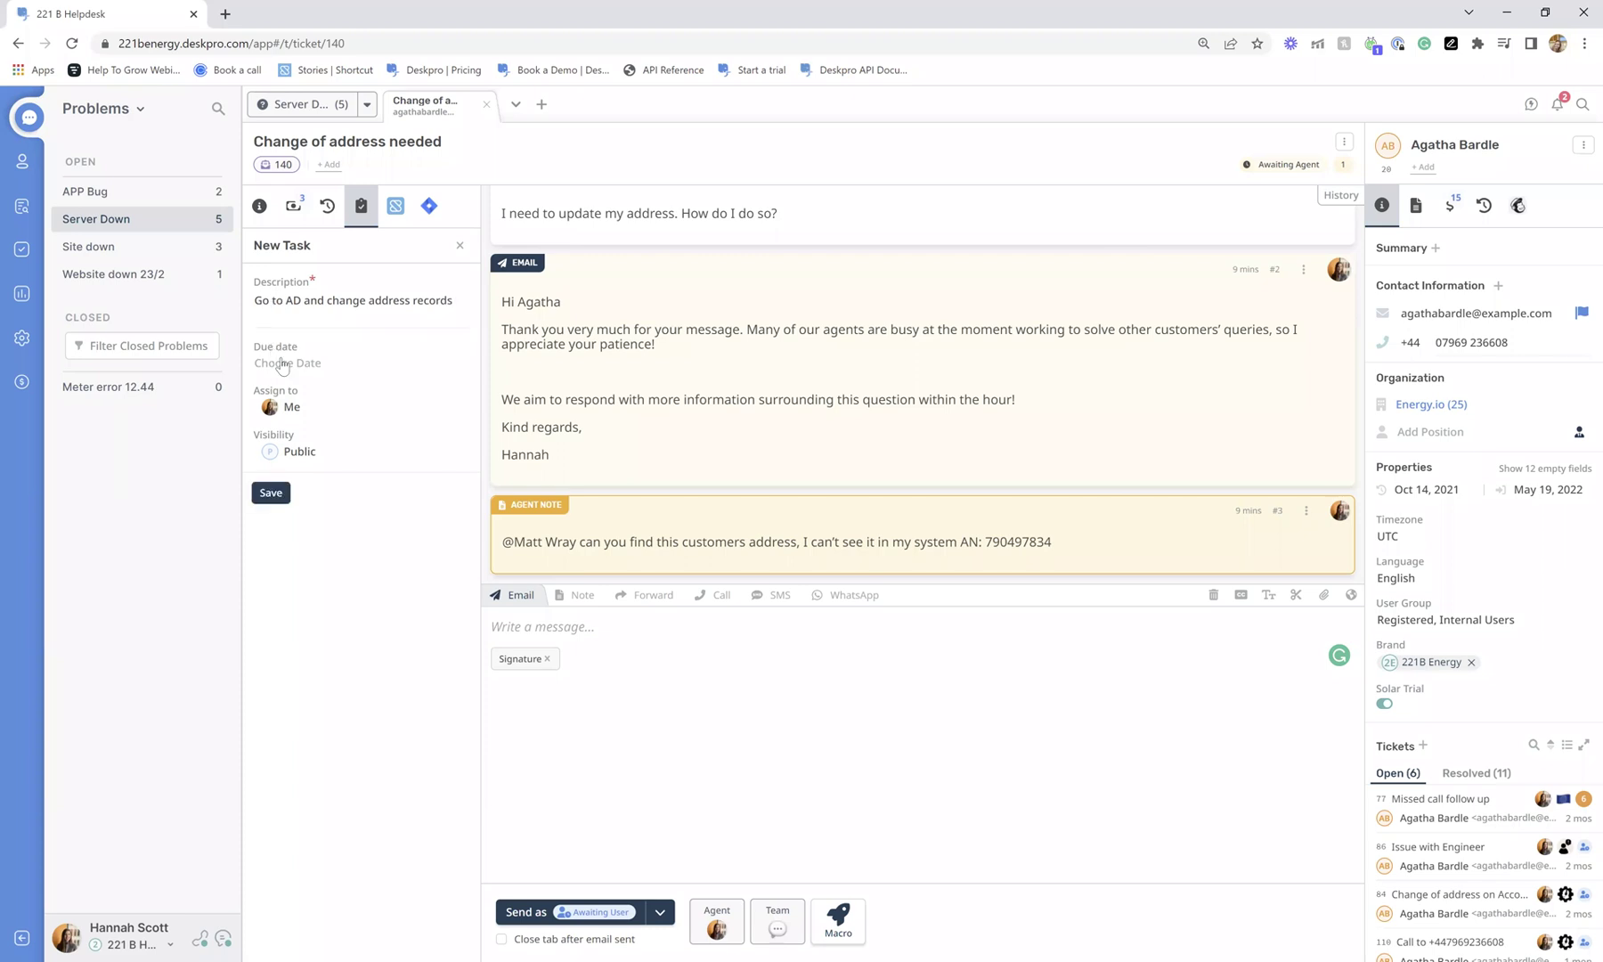
{"action": "left_click", "coordinate": [281, 365]}
{"action": "left_click", "coordinate": [476, 519]}
{"action": "left_click", "coordinate": [271, 493]}
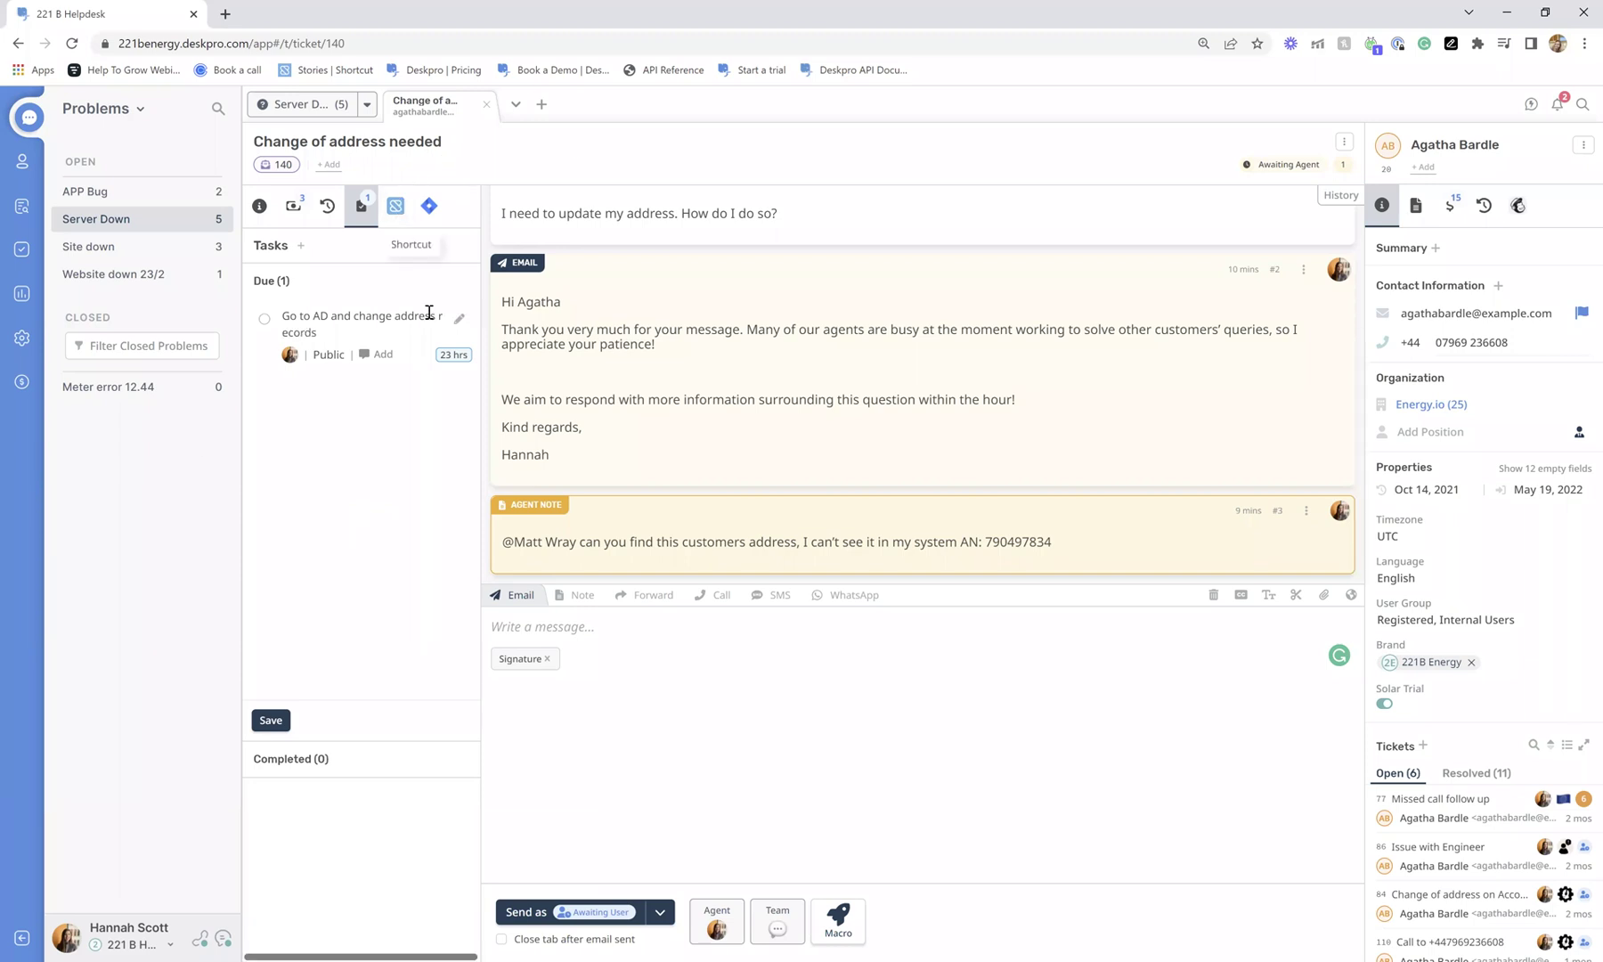
{"action": "left_click", "coordinate": [259, 205]}
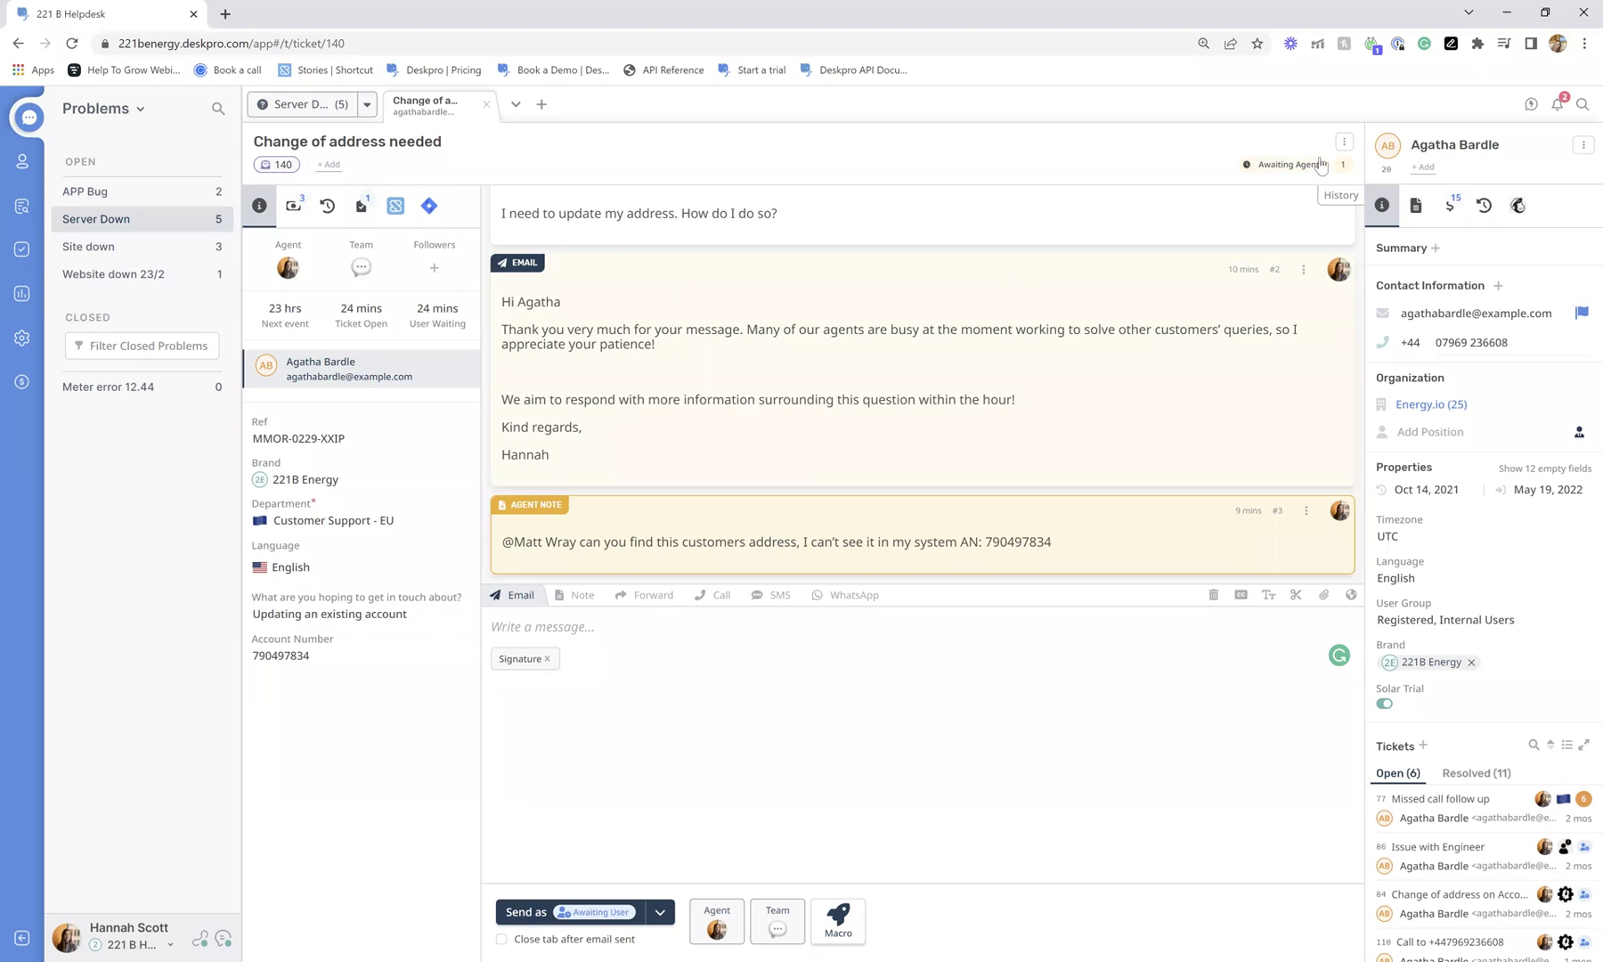
Create an approval request from the Hardware approval template and return to the ticket's Info tab.
{"action": "left_click", "coordinate": [1344, 142]}
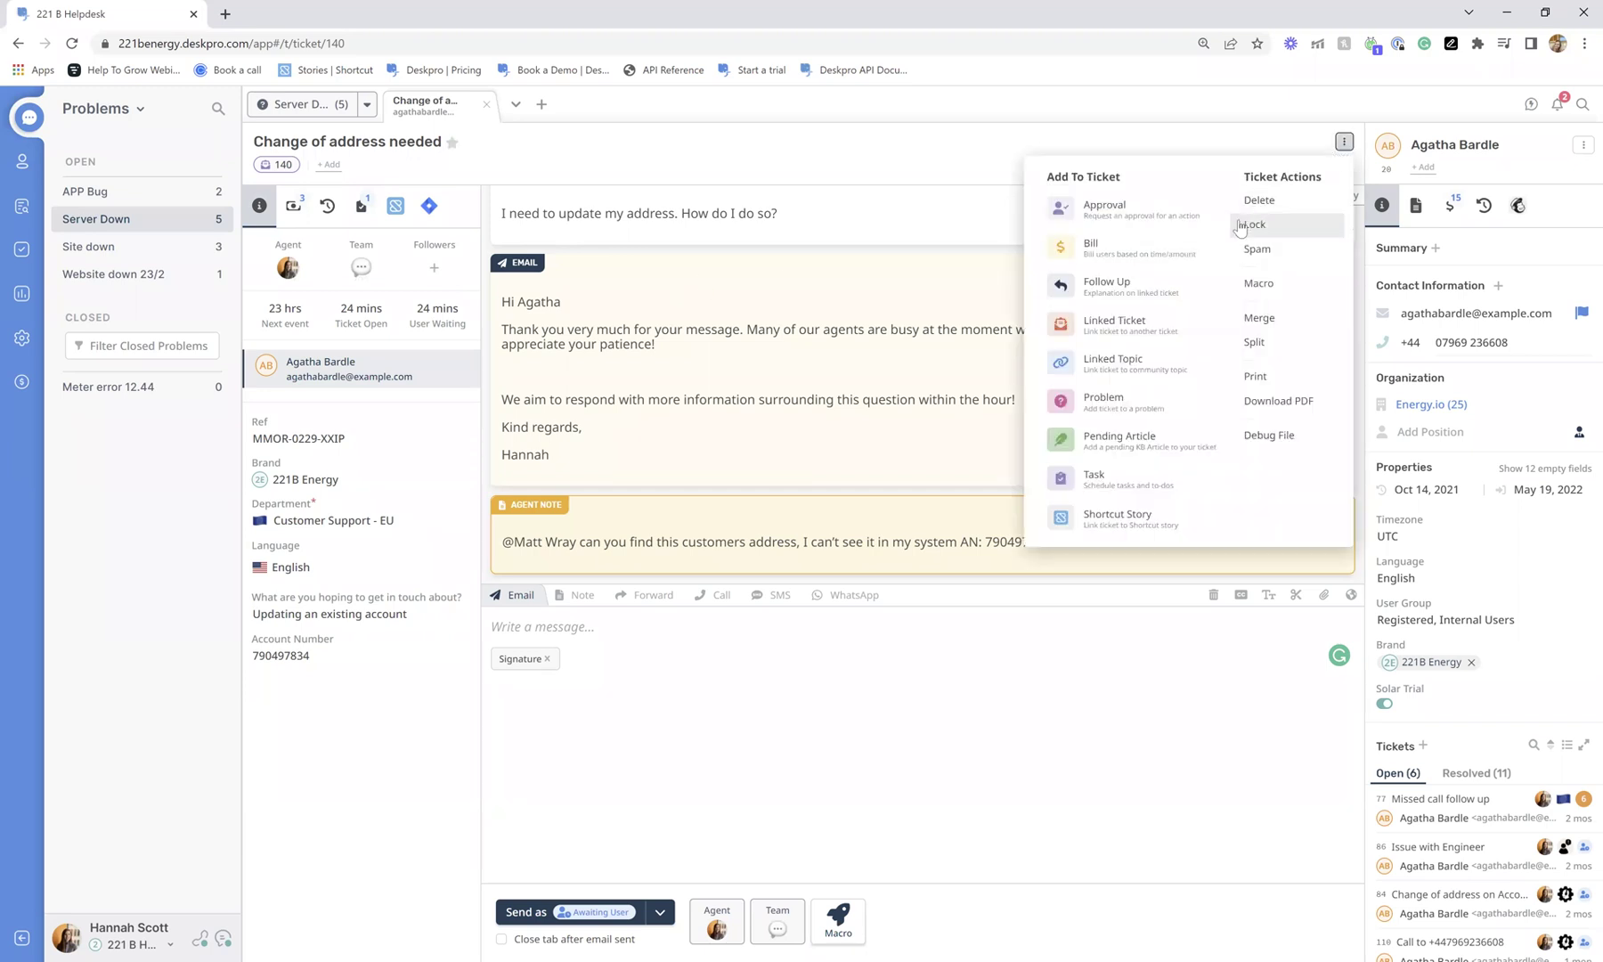
{"action": "left_click", "coordinate": [1115, 218]}
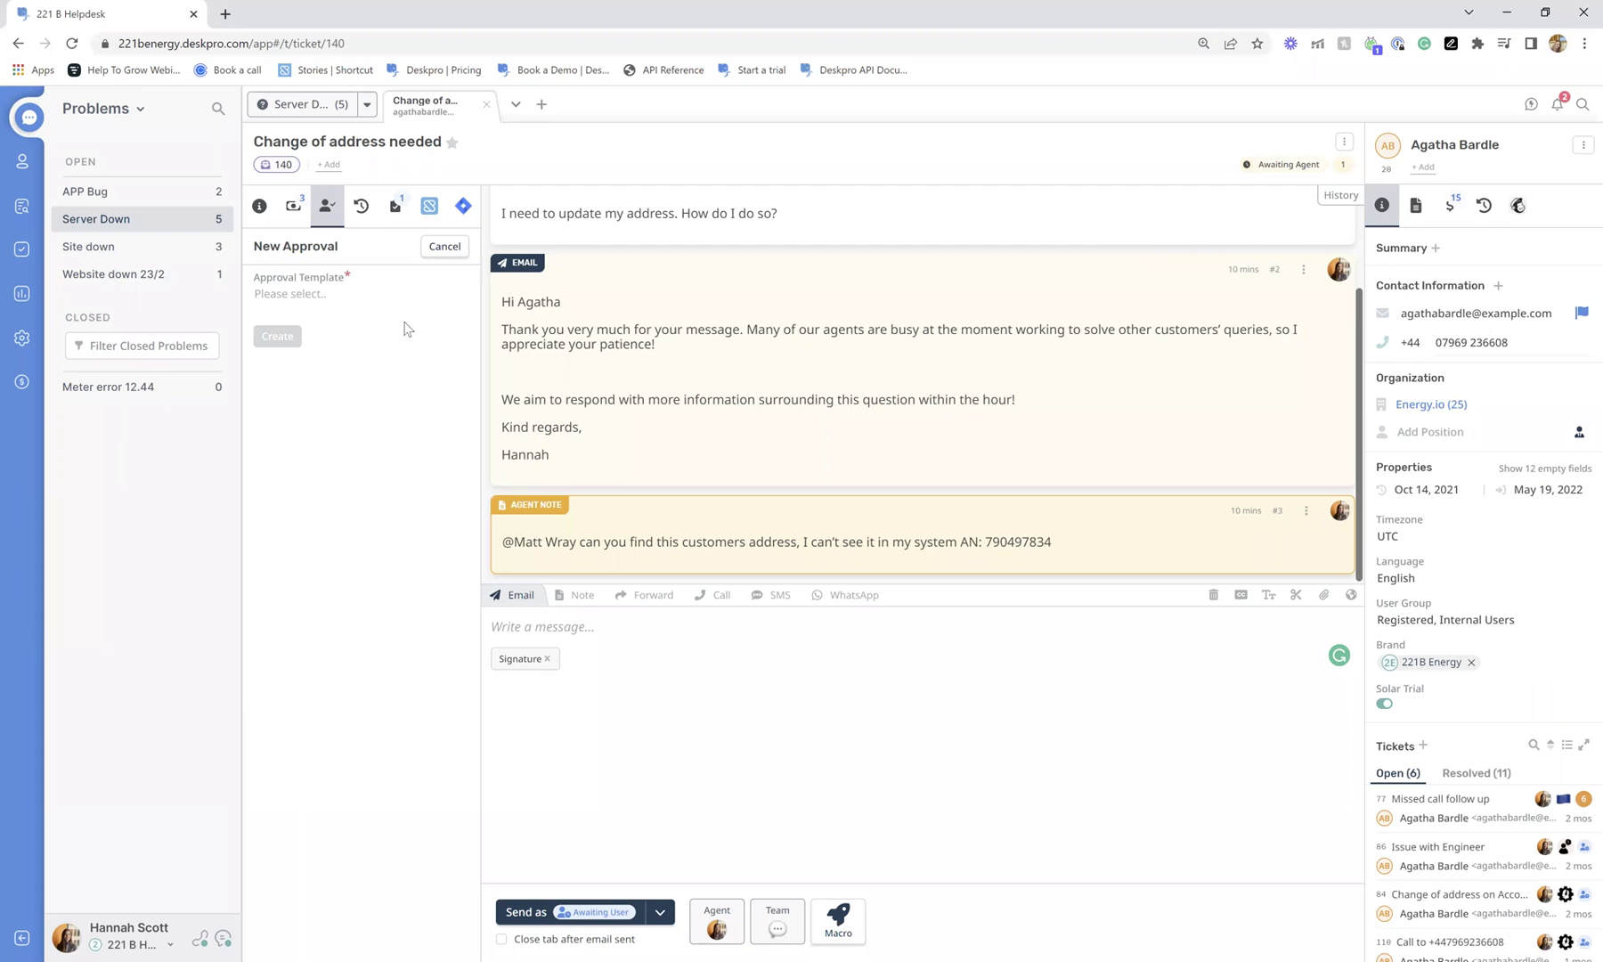
{"action": "left_click", "coordinate": [307, 296]}
{"action": "left_click", "coordinate": [358, 381]}
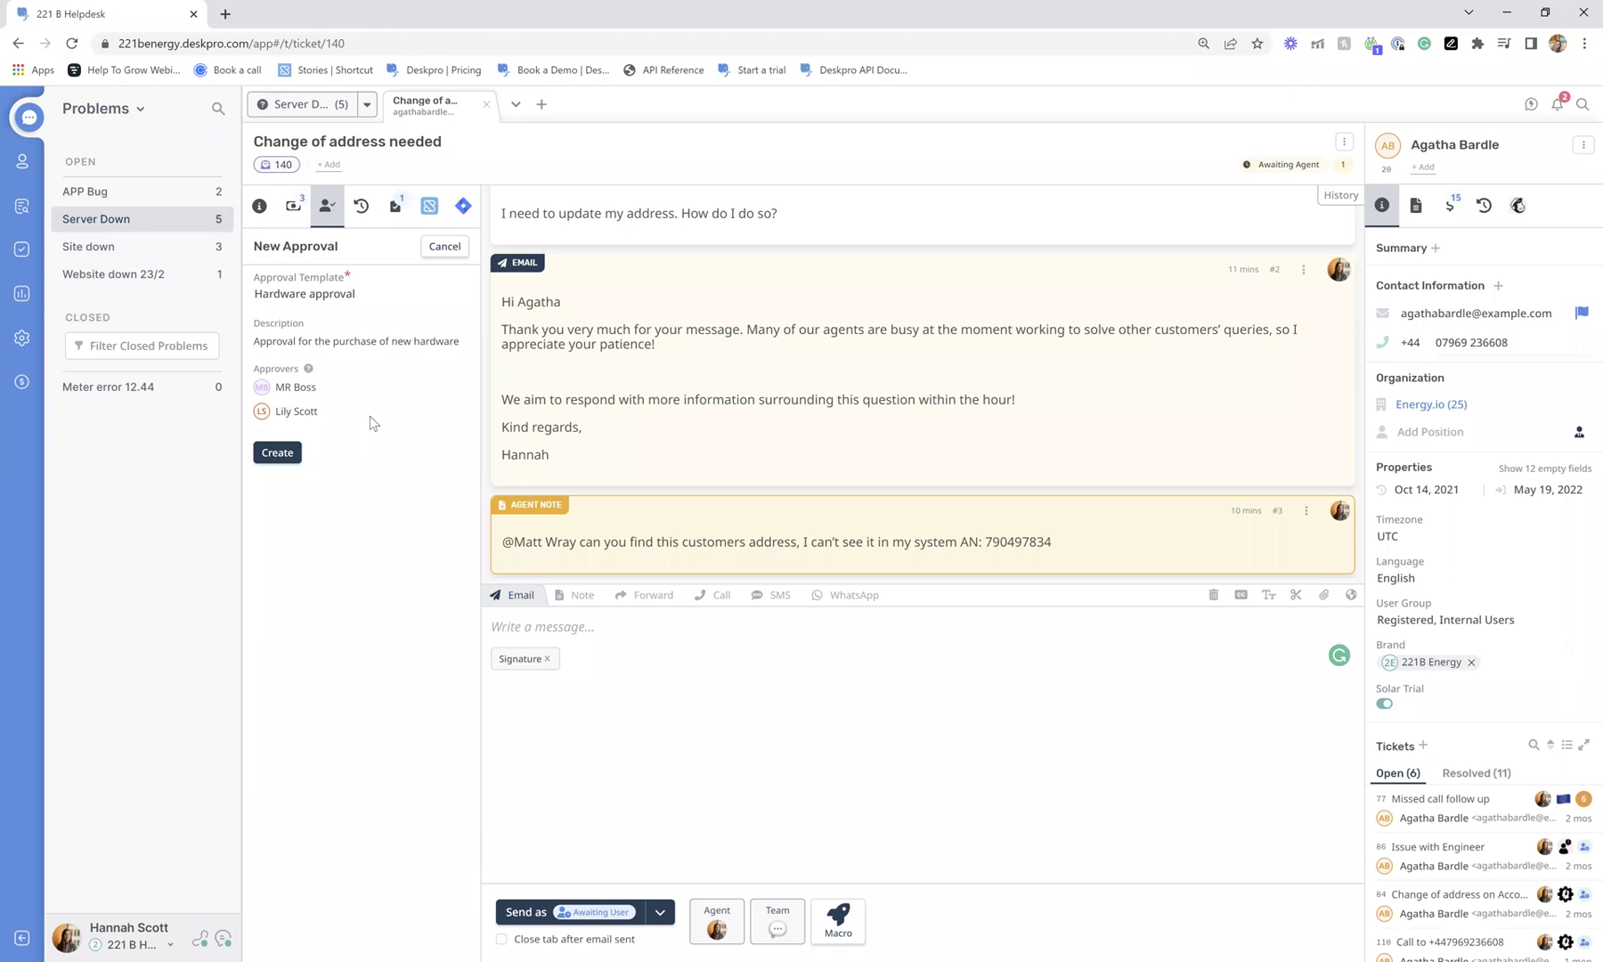
{"action": "left_click", "coordinate": [265, 455]}
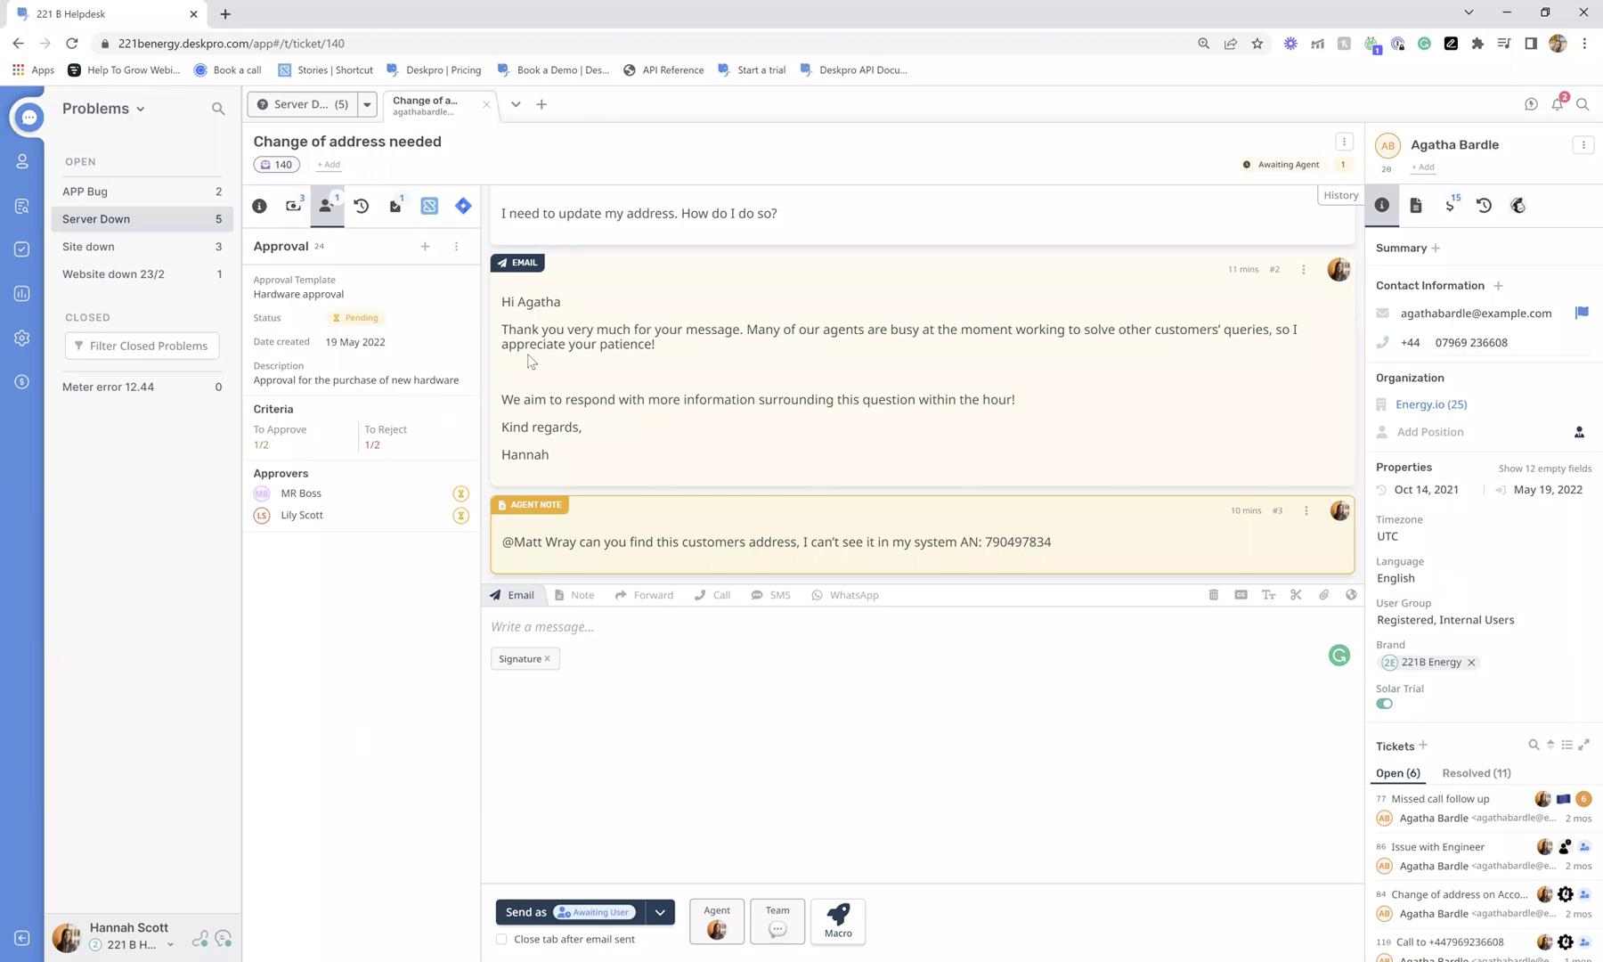
{"action": "left_click", "coordinate": [257, 207]}
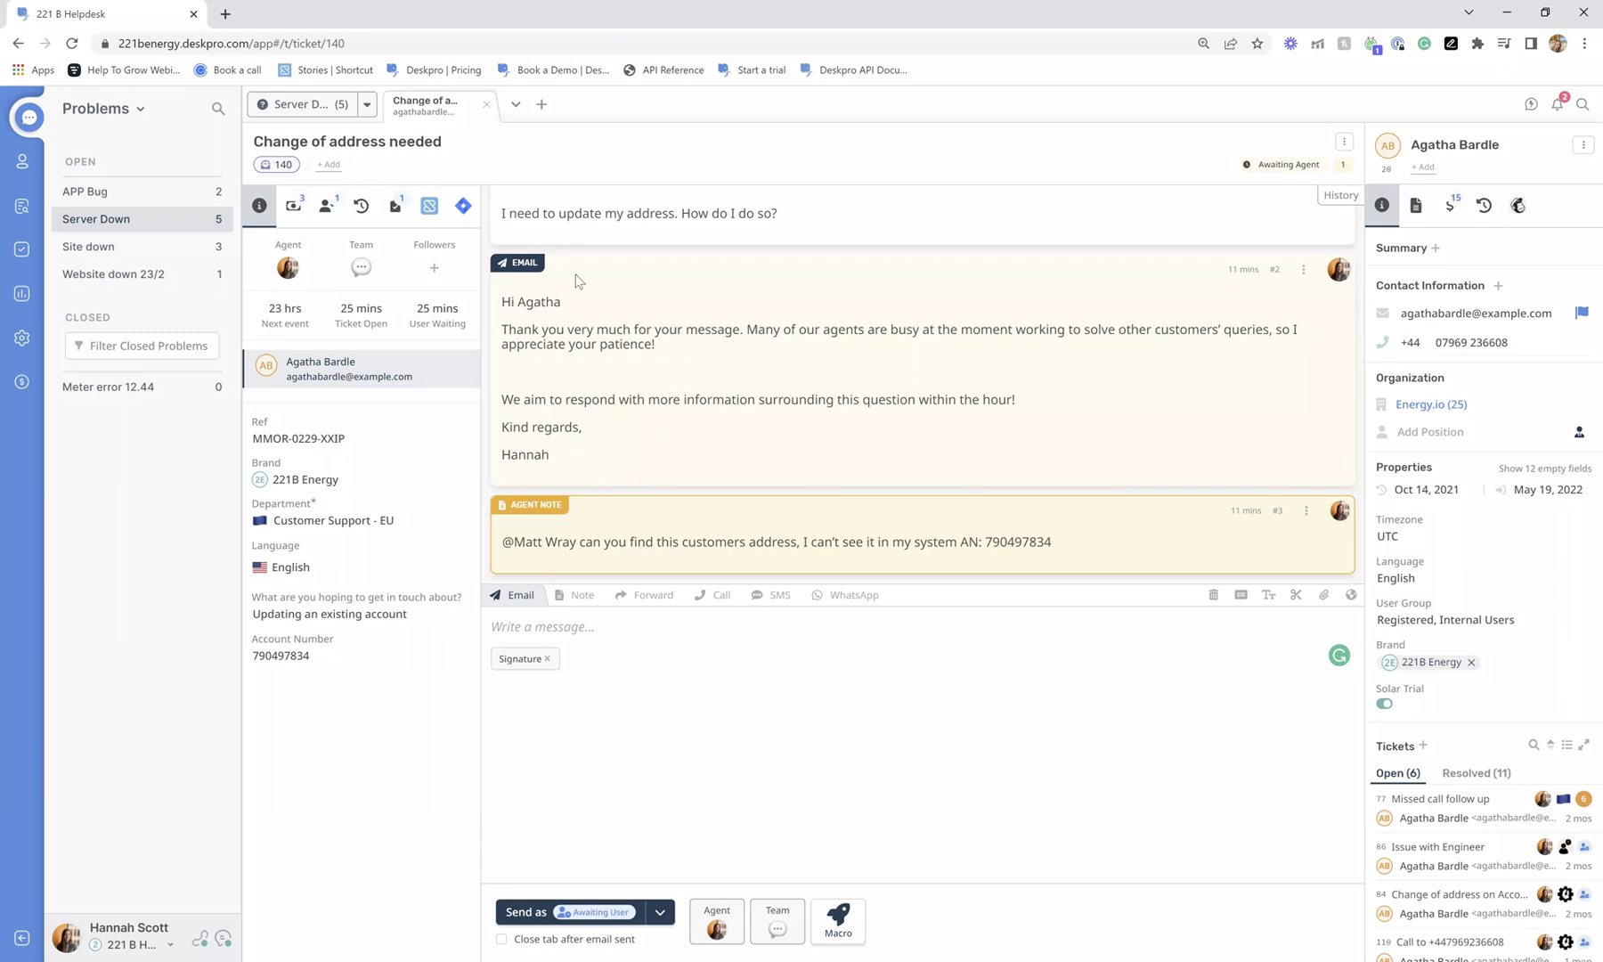
{"action": "left_click", "coordinate": [1517, 205]}
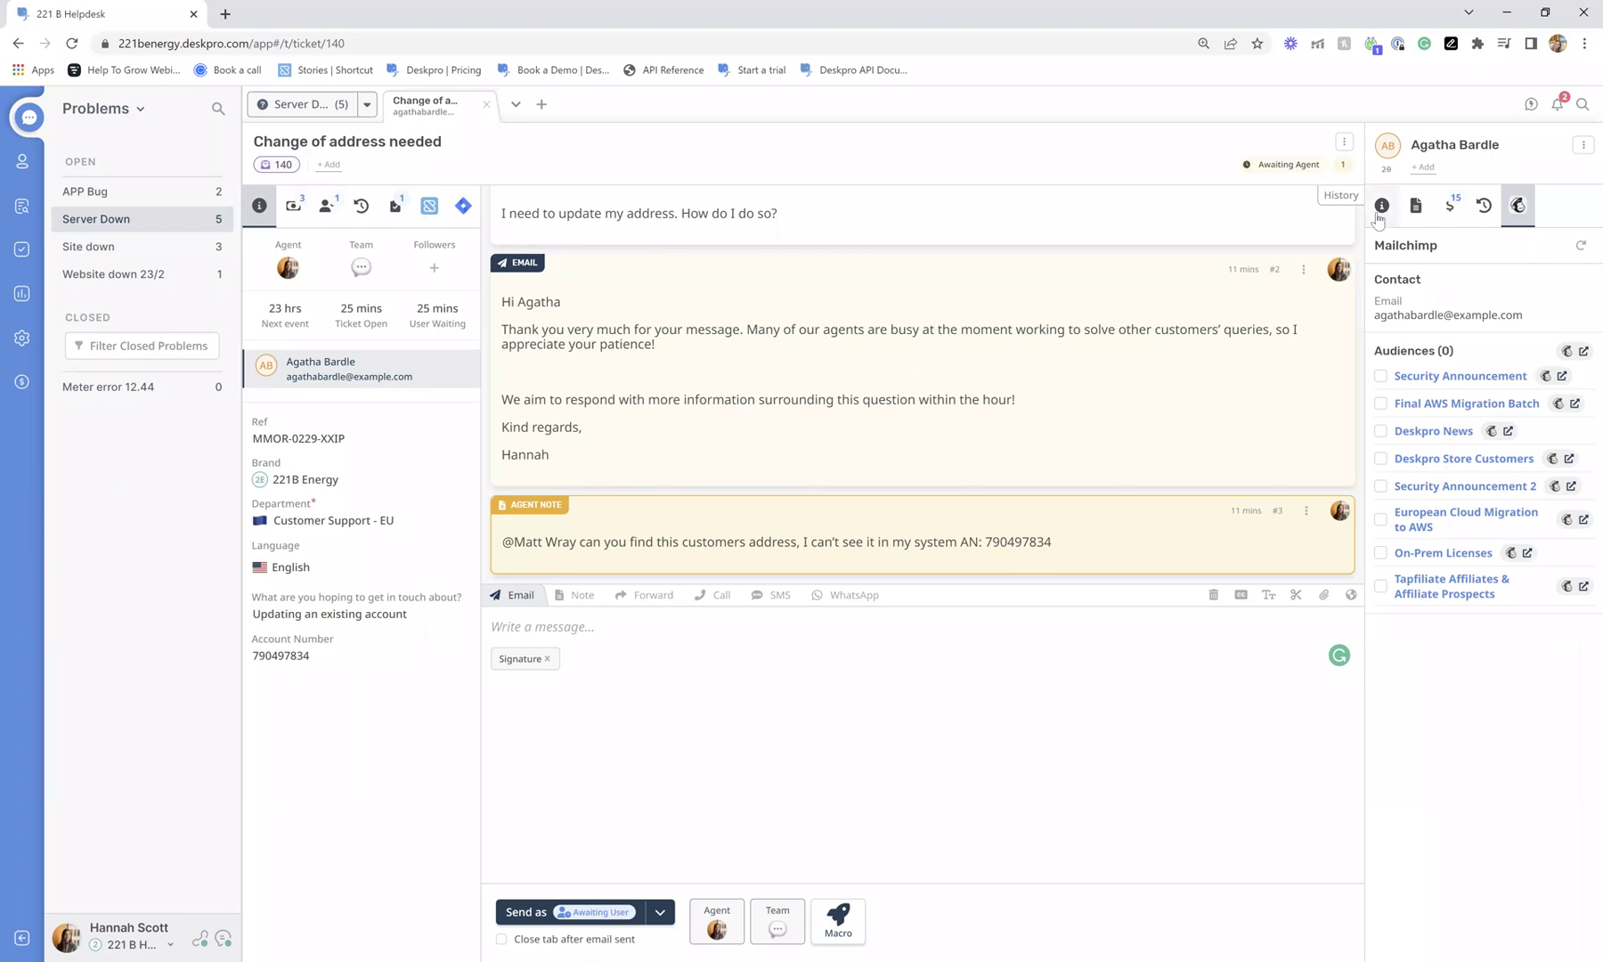
{"action": "left_click", "coordinate": [468, 211]}
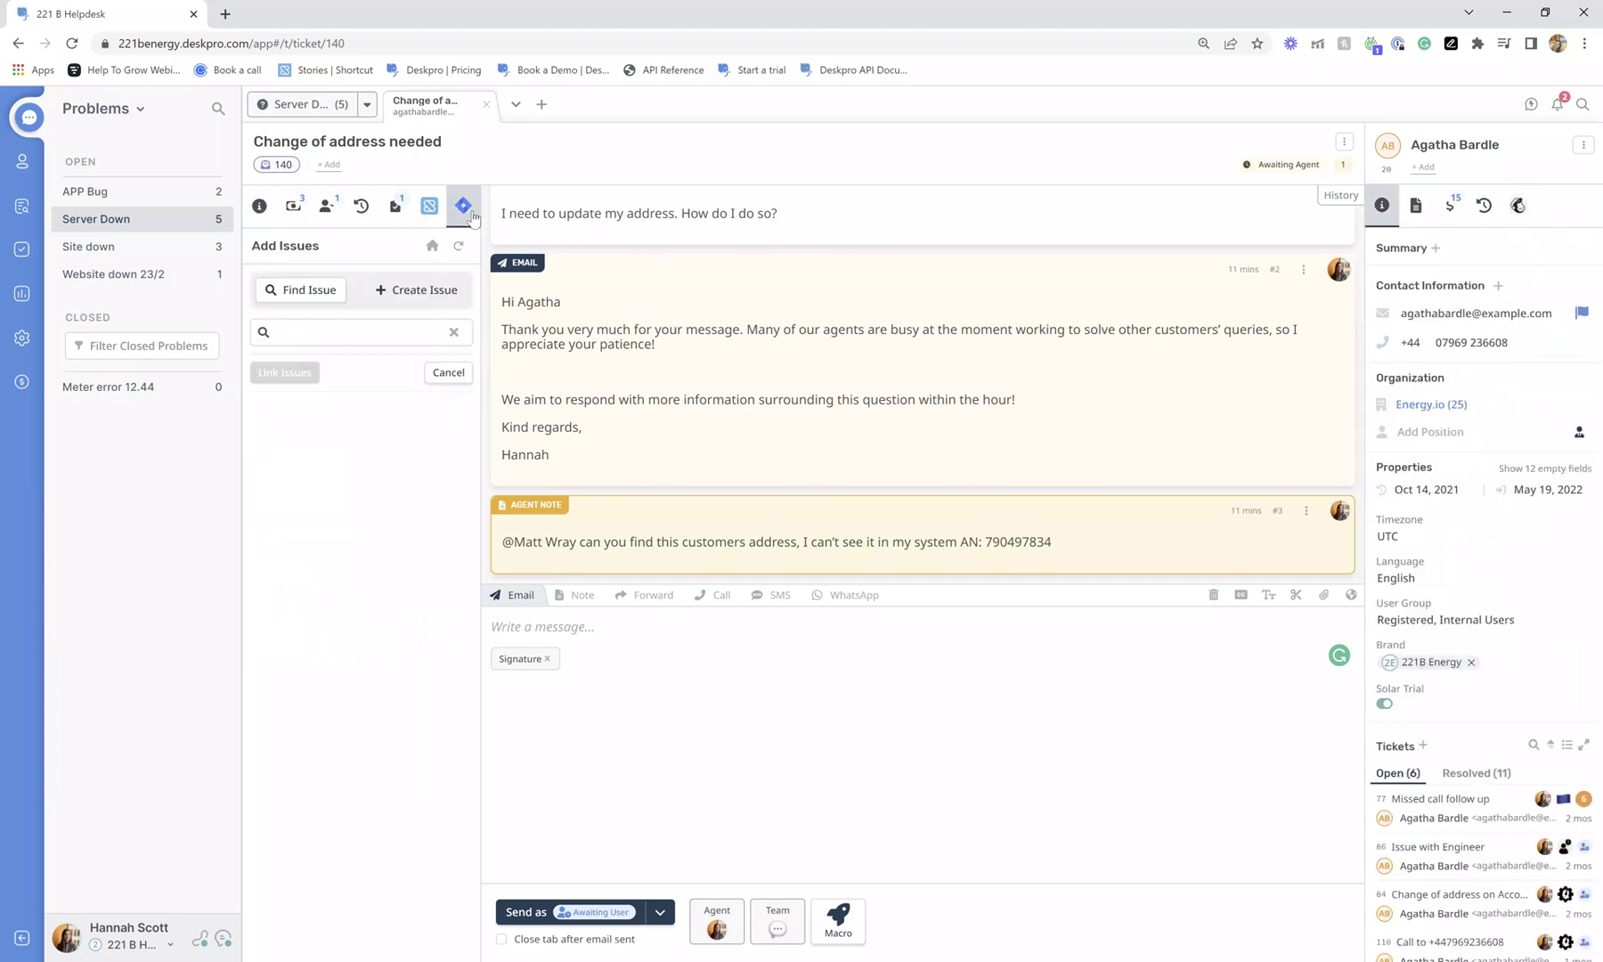
{"action": "left_click", "coordinate": [429, 205]}
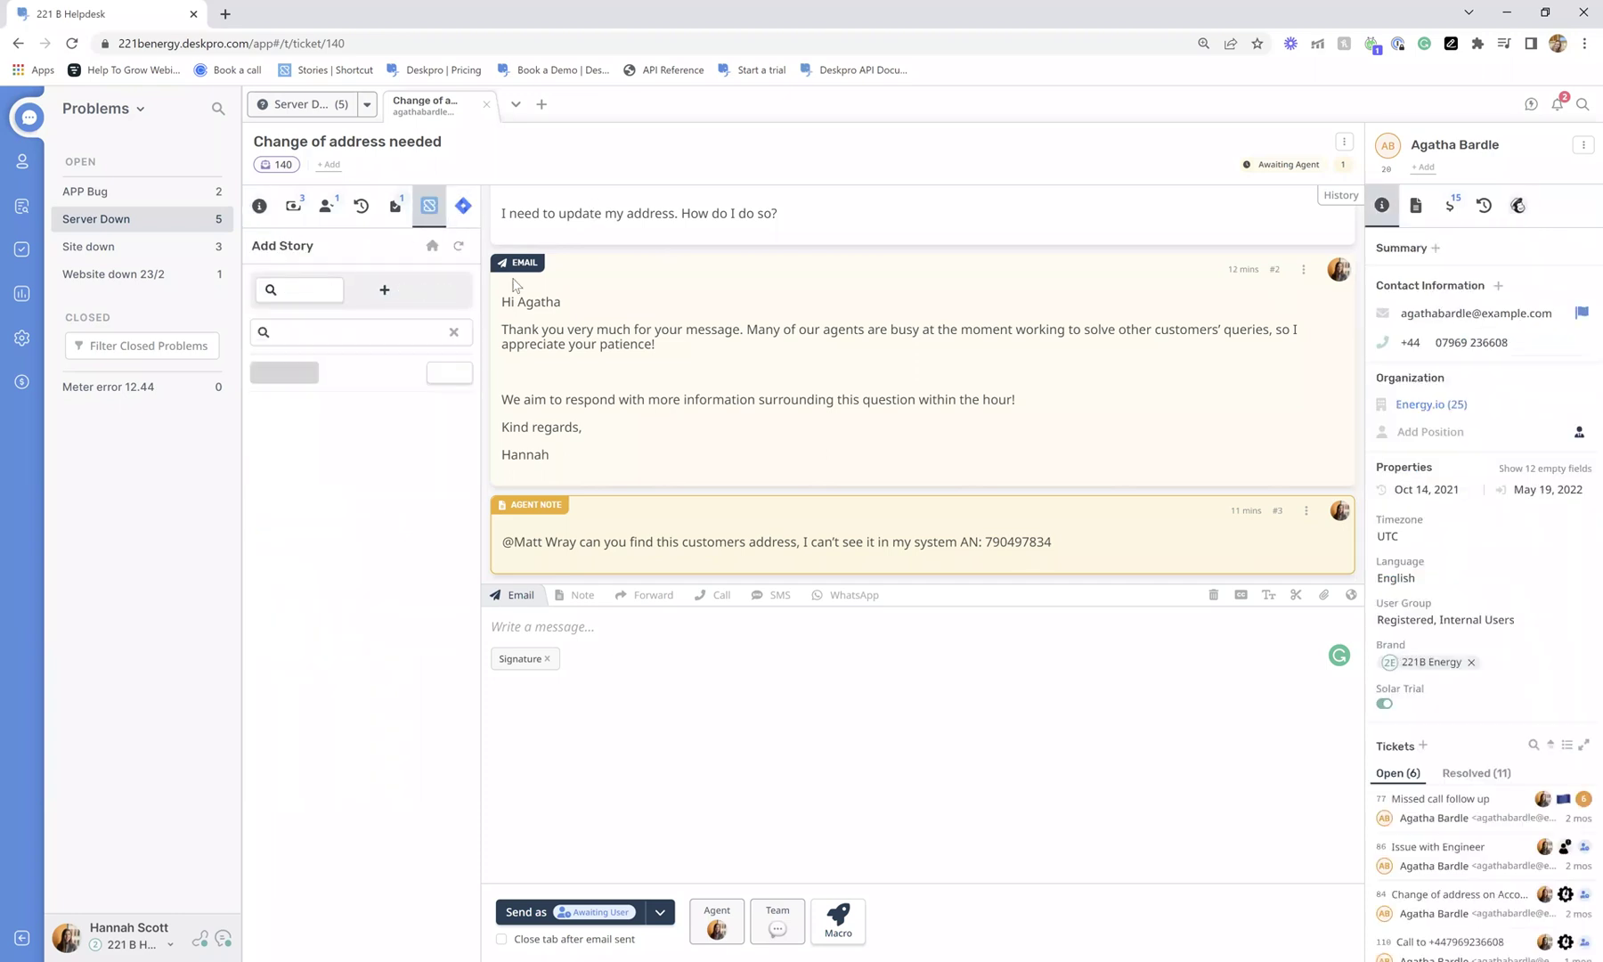
{"action": "left_click", "coordinate": [272, 212]}
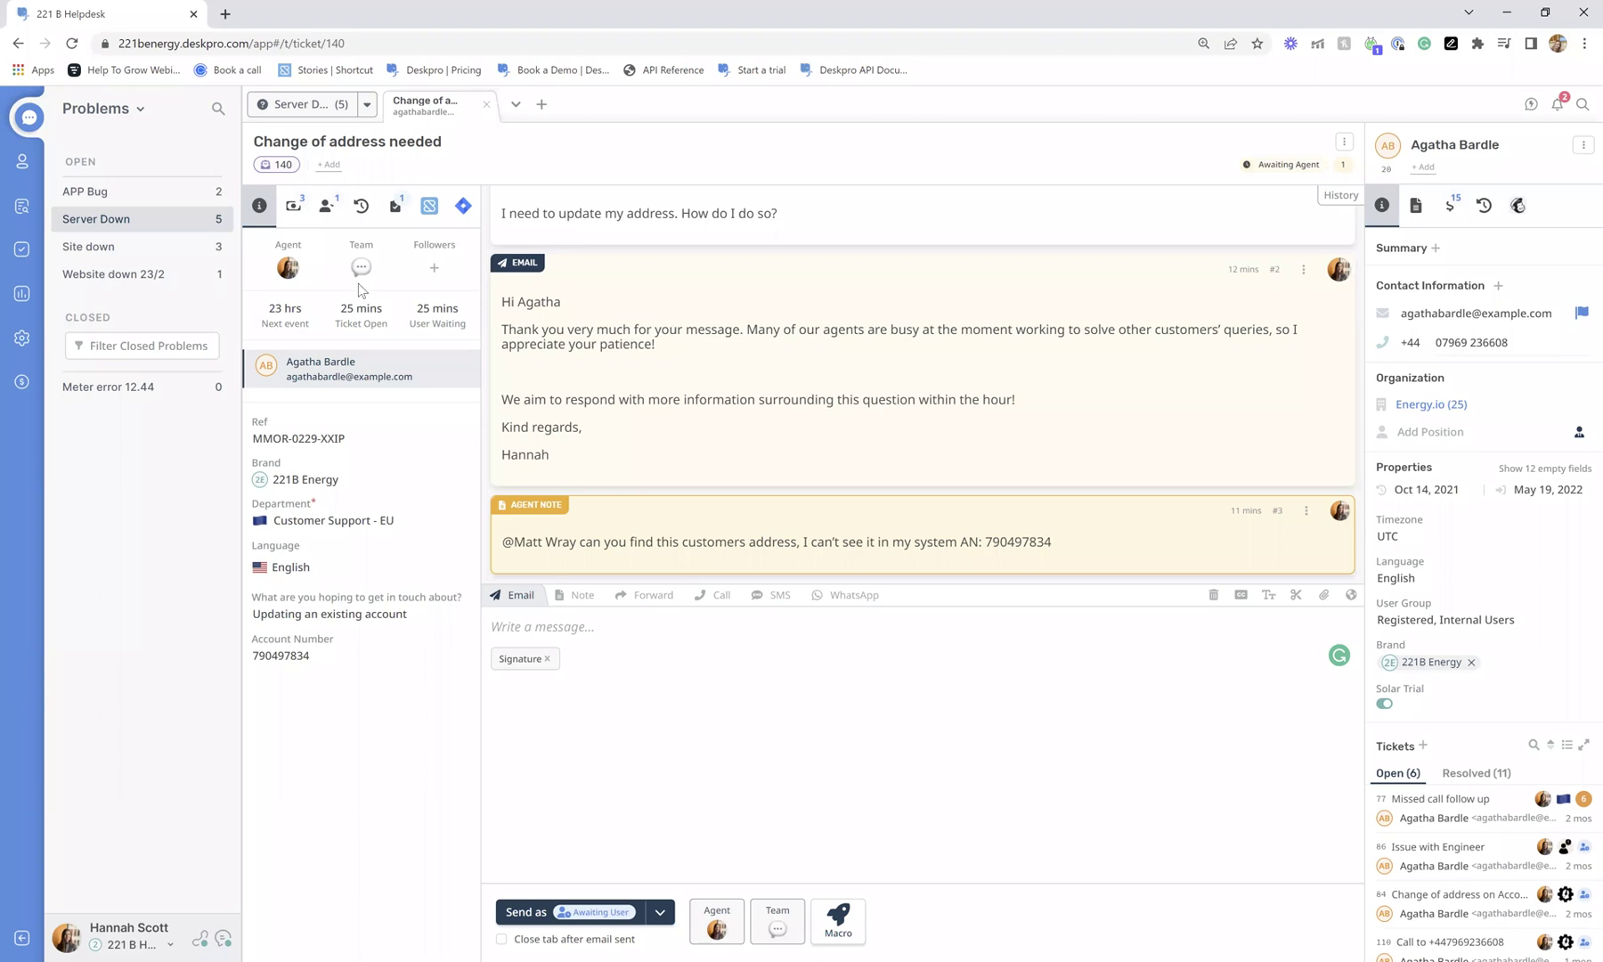
Go to the helpdesk admin area and open the Ticket SLAs page.
{"action": "left_click", "coordinate": [23, 339]}
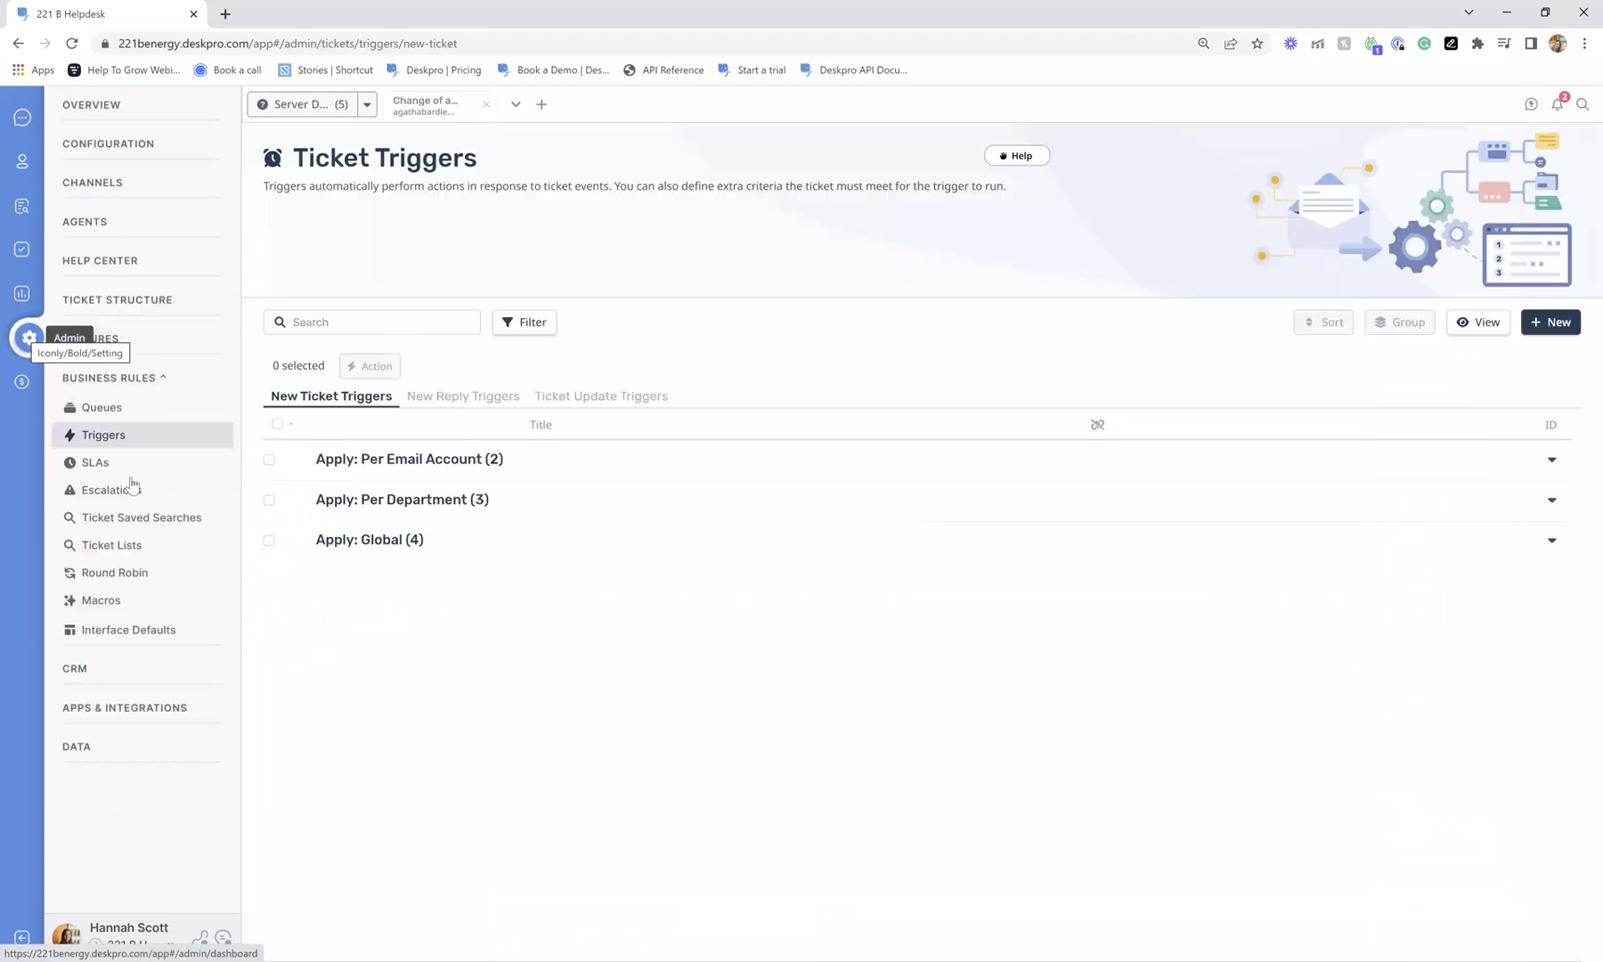
{"action": "left_click", "coordinate": [131, 464]}
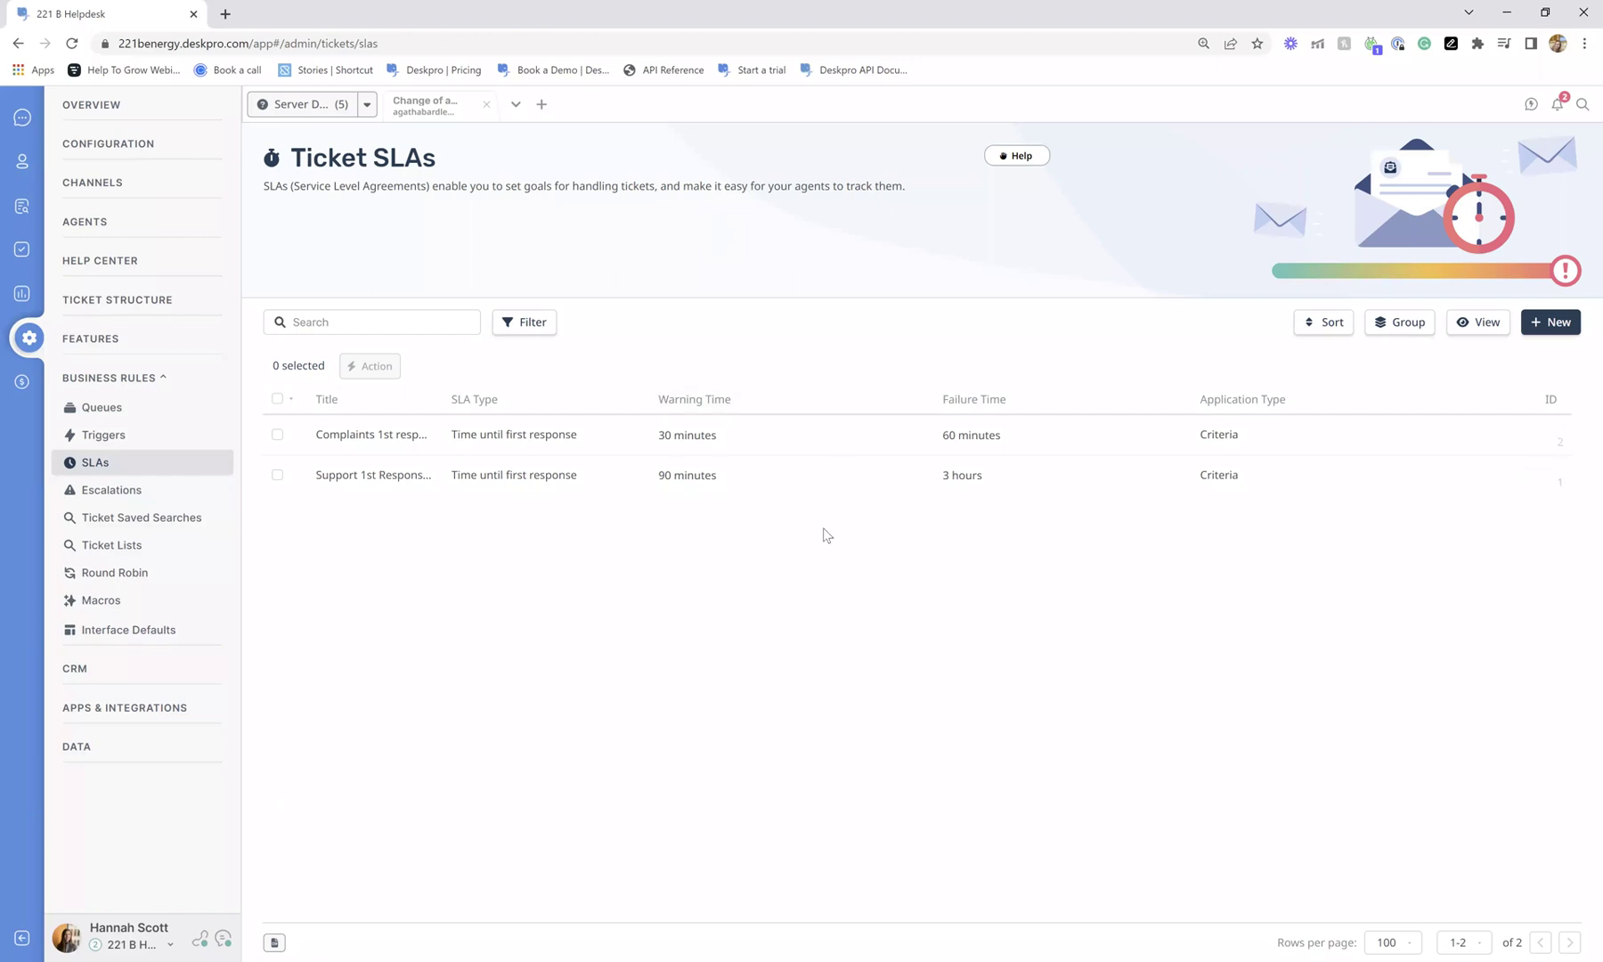
Open the Complaints 1st response SLA, keeping Helpdesk Default hours and the 60-minute failure time.
{"action": "left_click", "coordinate": [422, 445]}
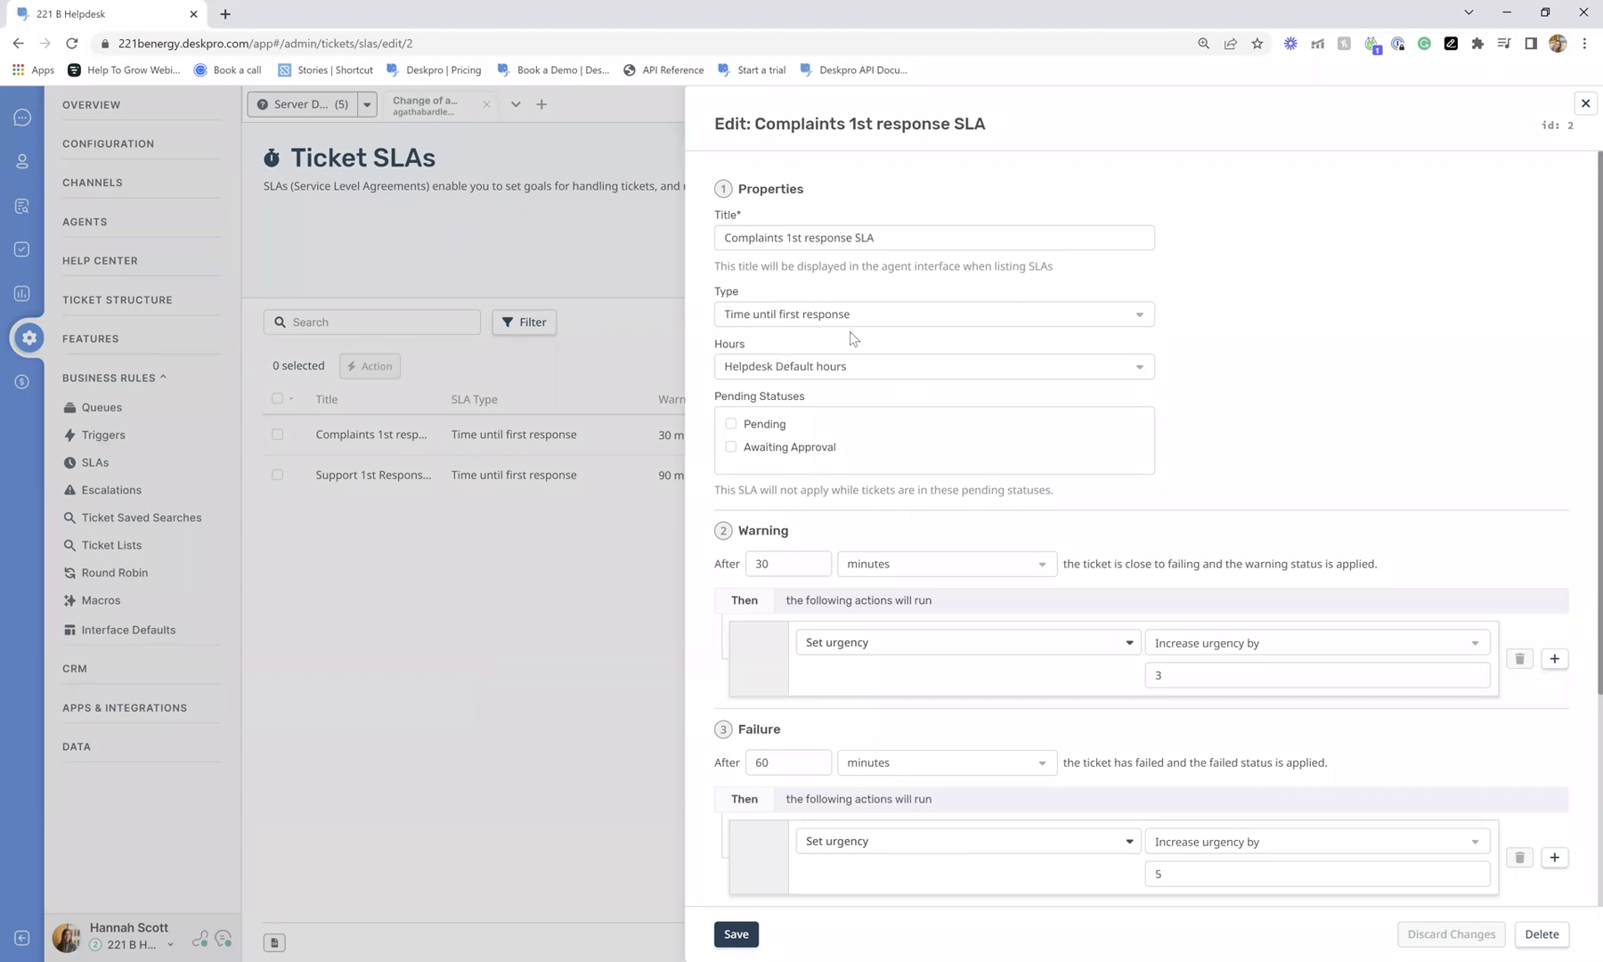
{"action": "scroll", "coordinate": [849, 332], "scroll_direction": "down", "scroll_amount": 1}
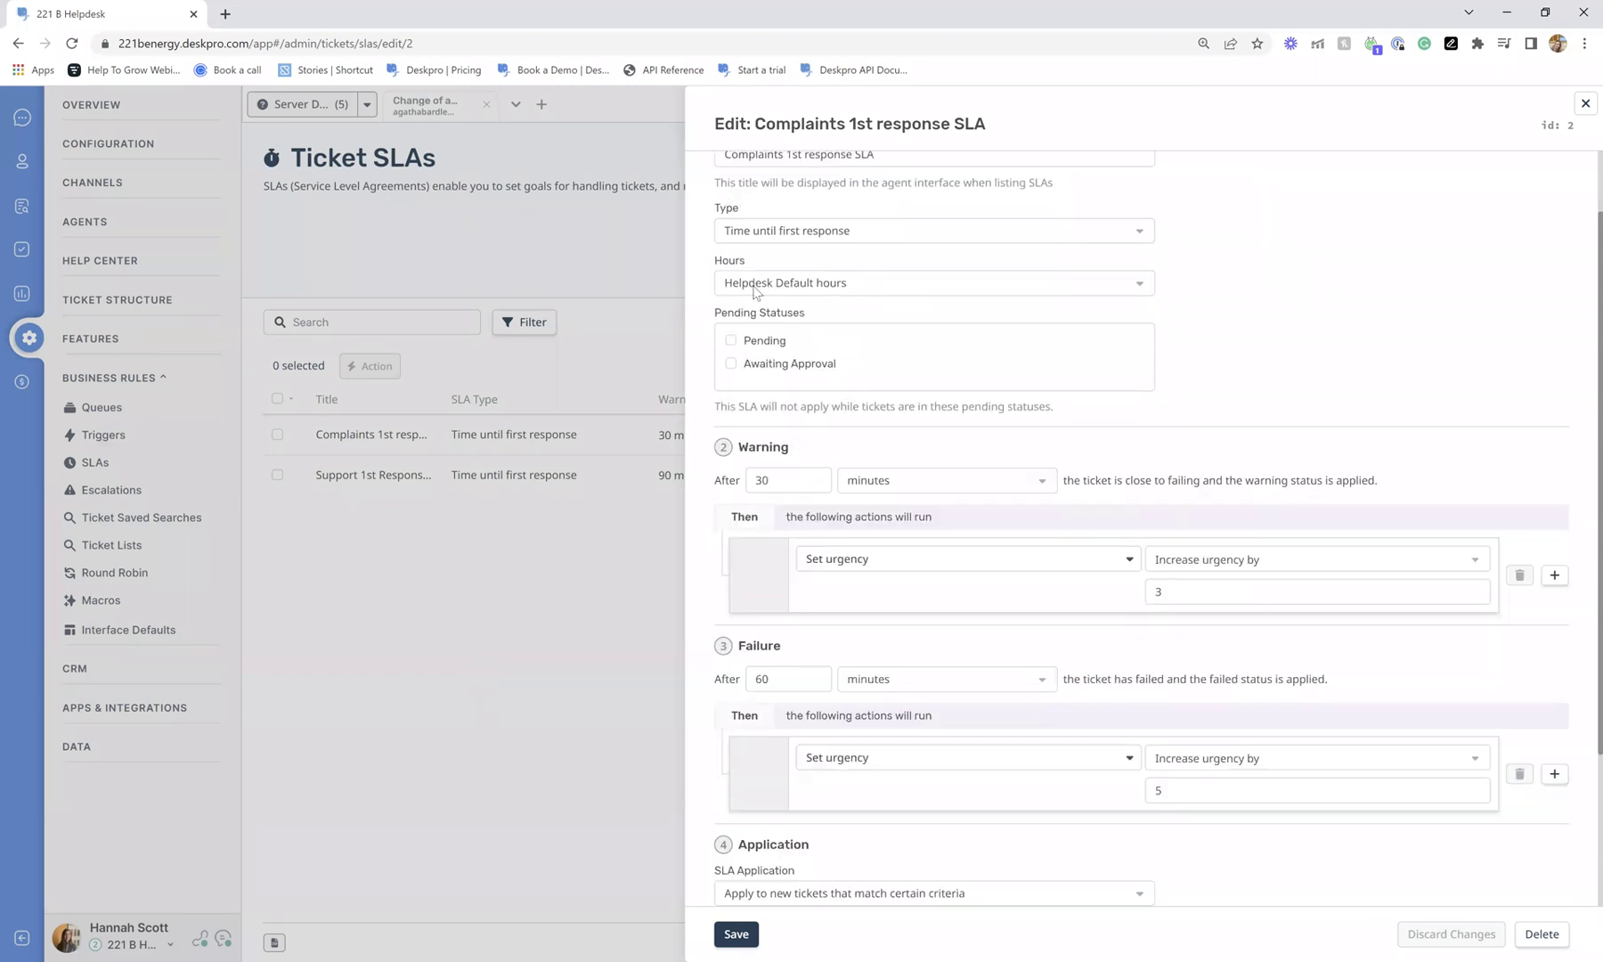
{"action": "left_click", "coordinate": [892, 290]}
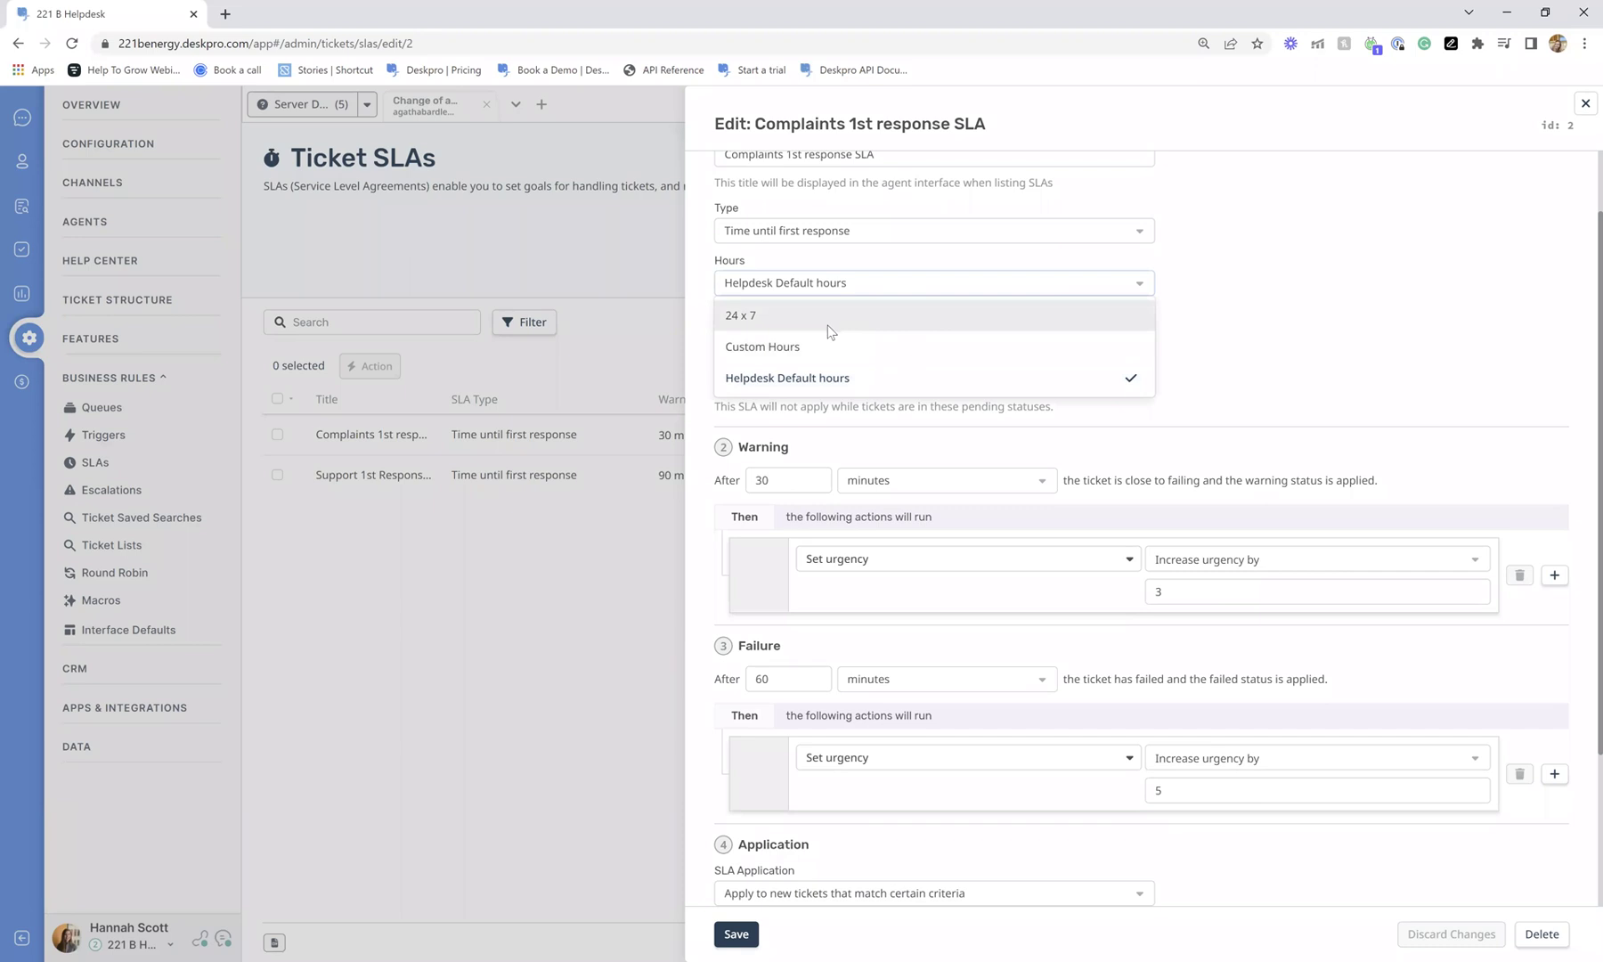
{"action": "left_click", "coordinate": [1245, 315]}
{"action": "scroll", "coordinate": [1231, 325], "scroll_direction": "down", "scroll_amount": 2}
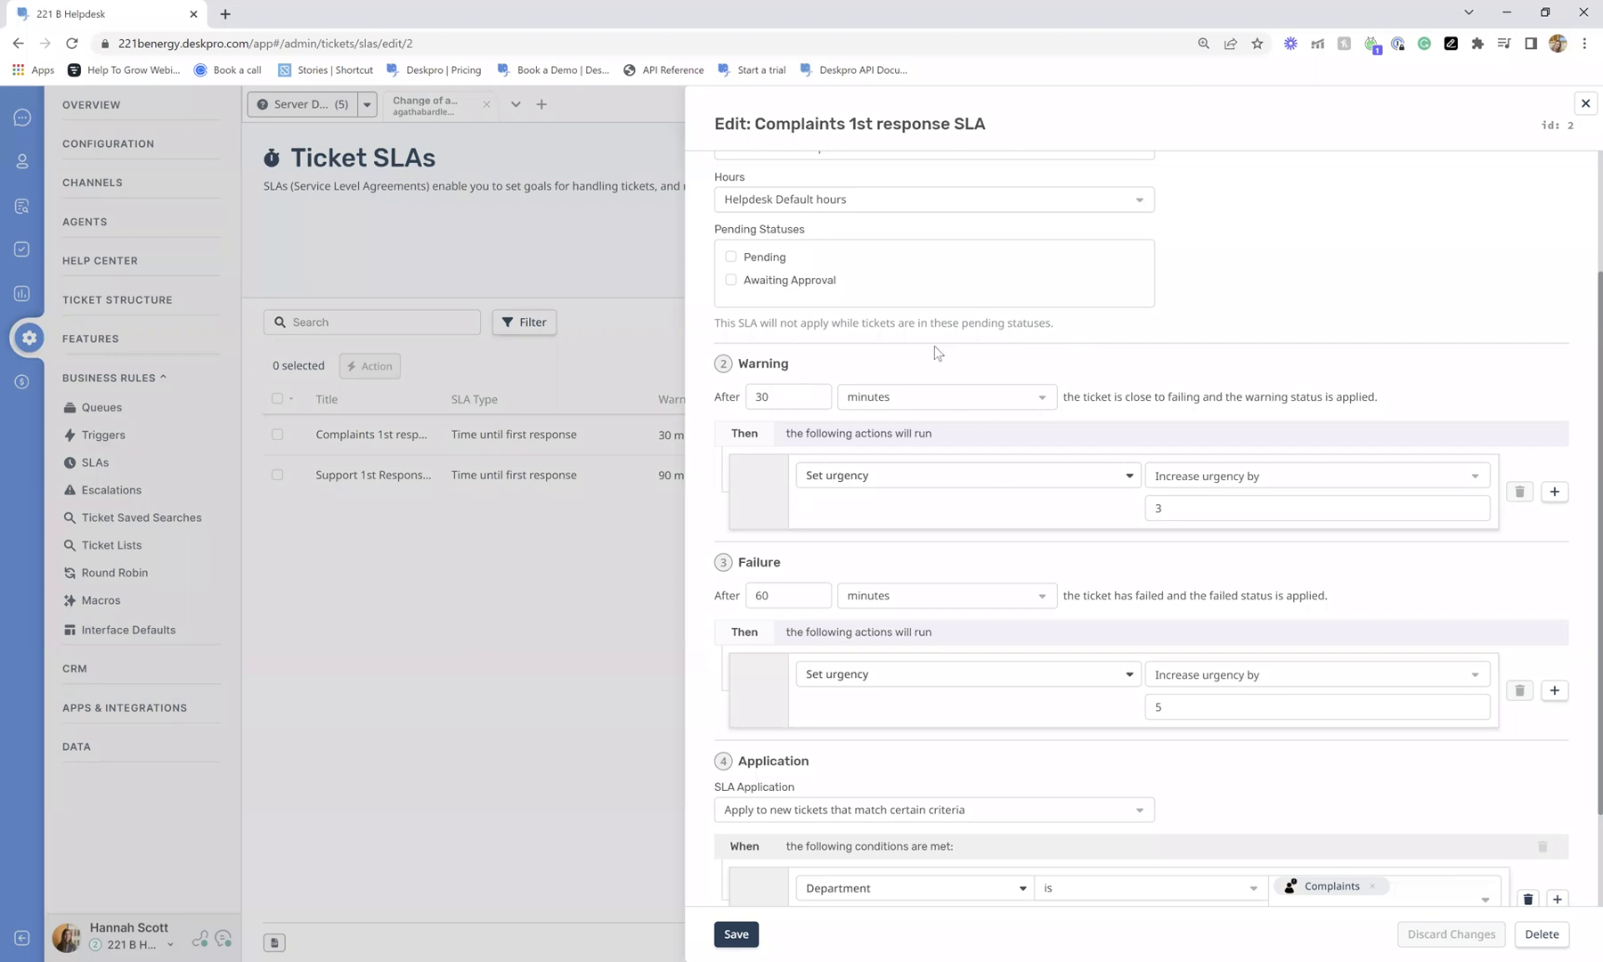
{"action": "scroll", "coordinate": [1142, 353], "scroll_direction": "down", "scroll_amount": 2}
{"action": "scroll", "coordinate": [1143, 354], "scroll_direction": "down", "scroll_amount": 1}
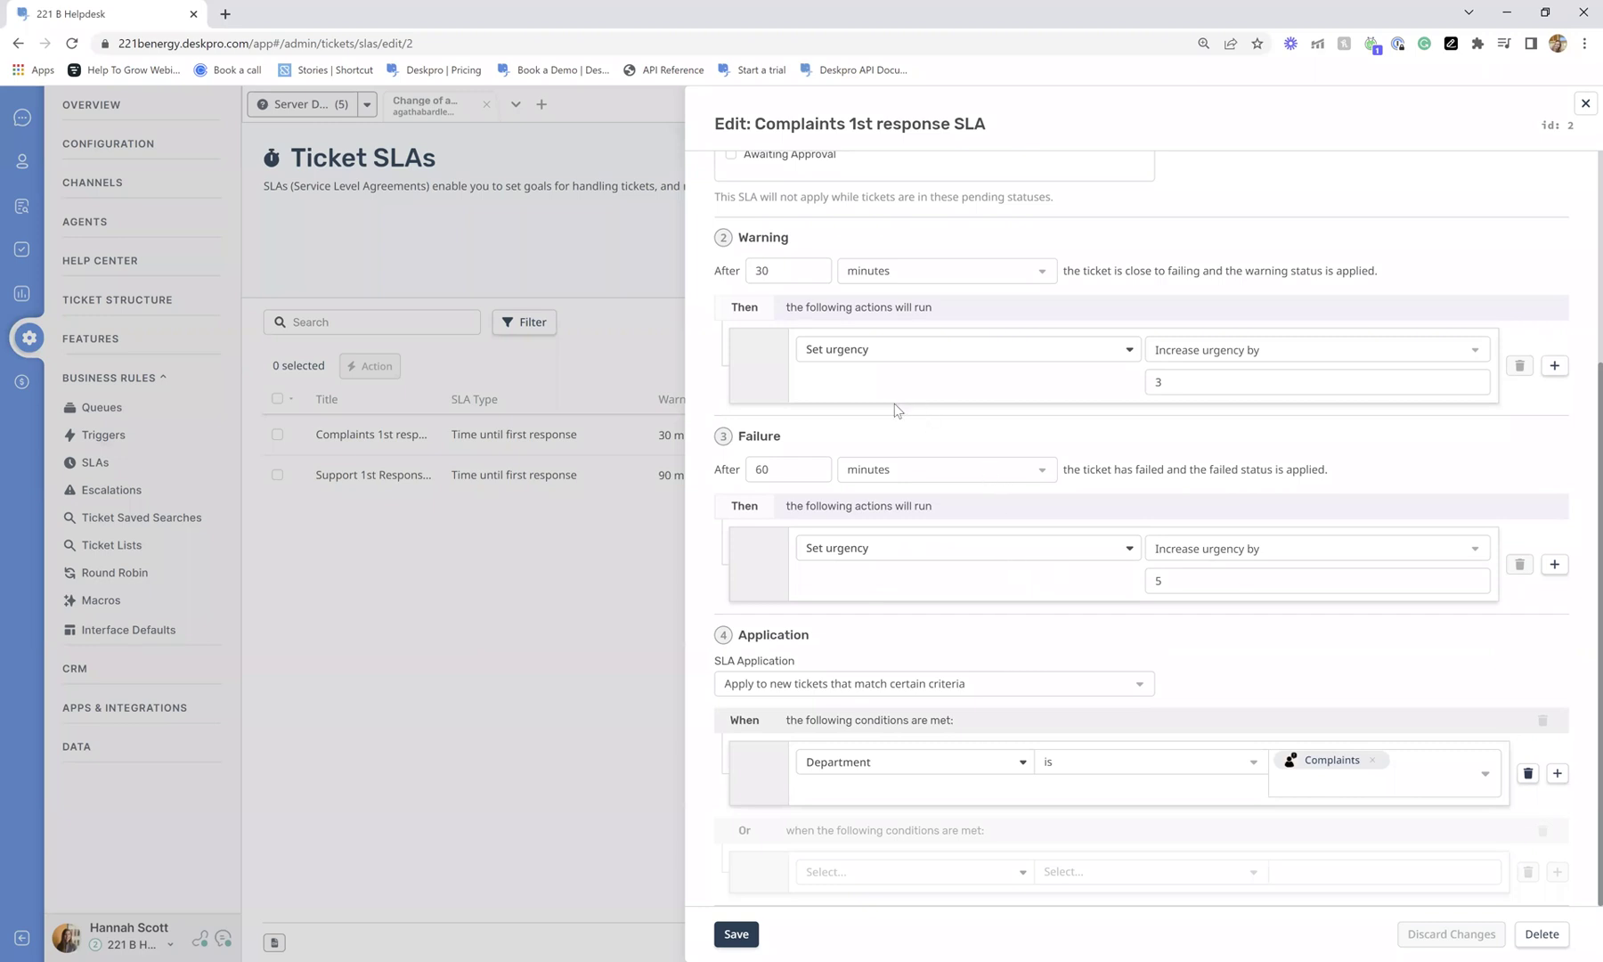
{"action": "left_click", "coordinate": [806, 469]}
{"action": "left_click", "coordinate": [918, 452]}
Try adding a second warning action, delete the empty row, and close the Complaints SLA editor unchanged.
{"action": "left_click", "coordinate": [1554, 365]}
{"action": "scroll", "coordinate": [996, 419], "scroll_direction": "down", "scroll_amount": 1}
{"action": "left_click", "coordinate": [916, 359]}
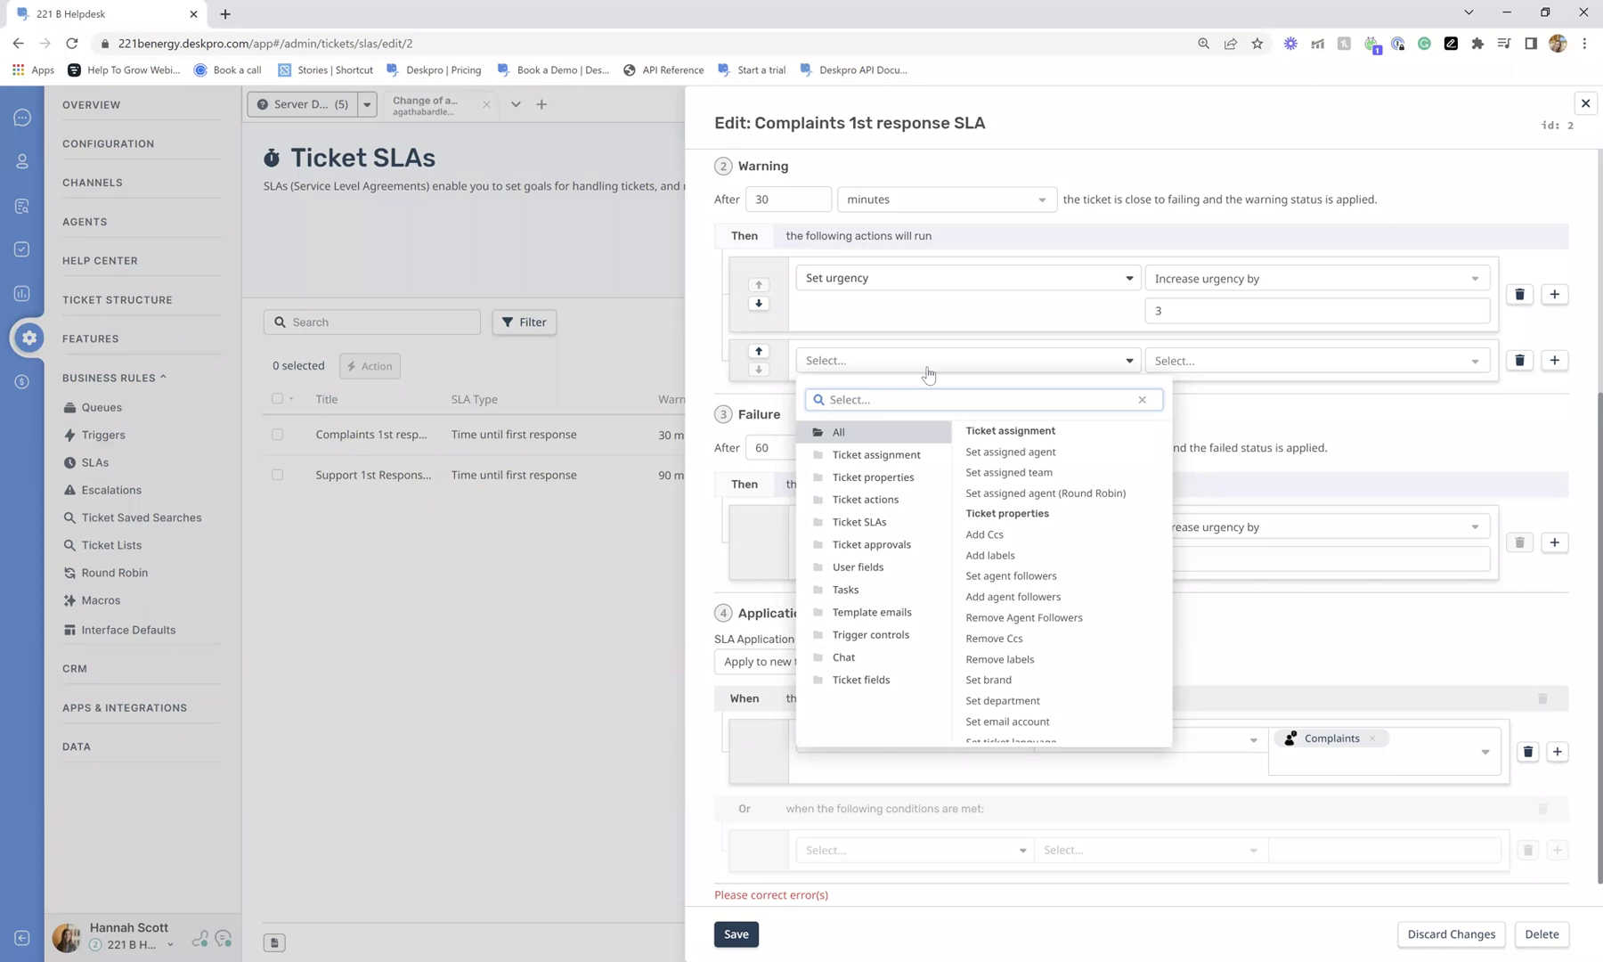
{"action": "scroll", "coordinate": [1015, 468], "scroll_direction": "down", "scroll_amount": 5}
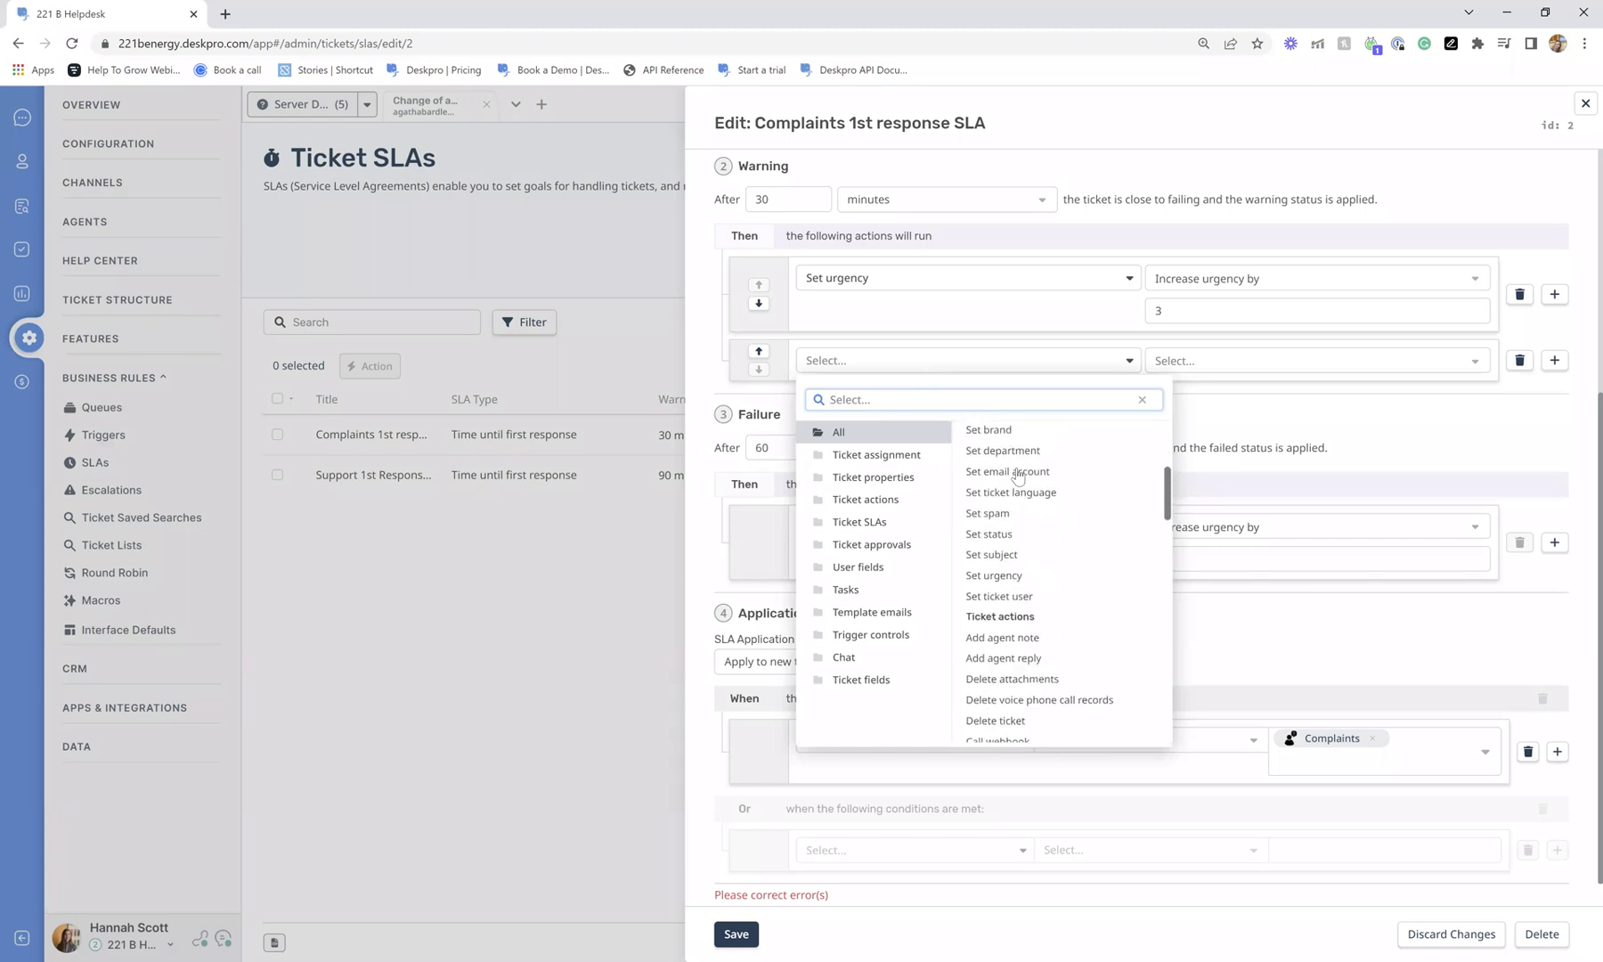
{"action": "left_click", "coordinate": [1228, 445]}
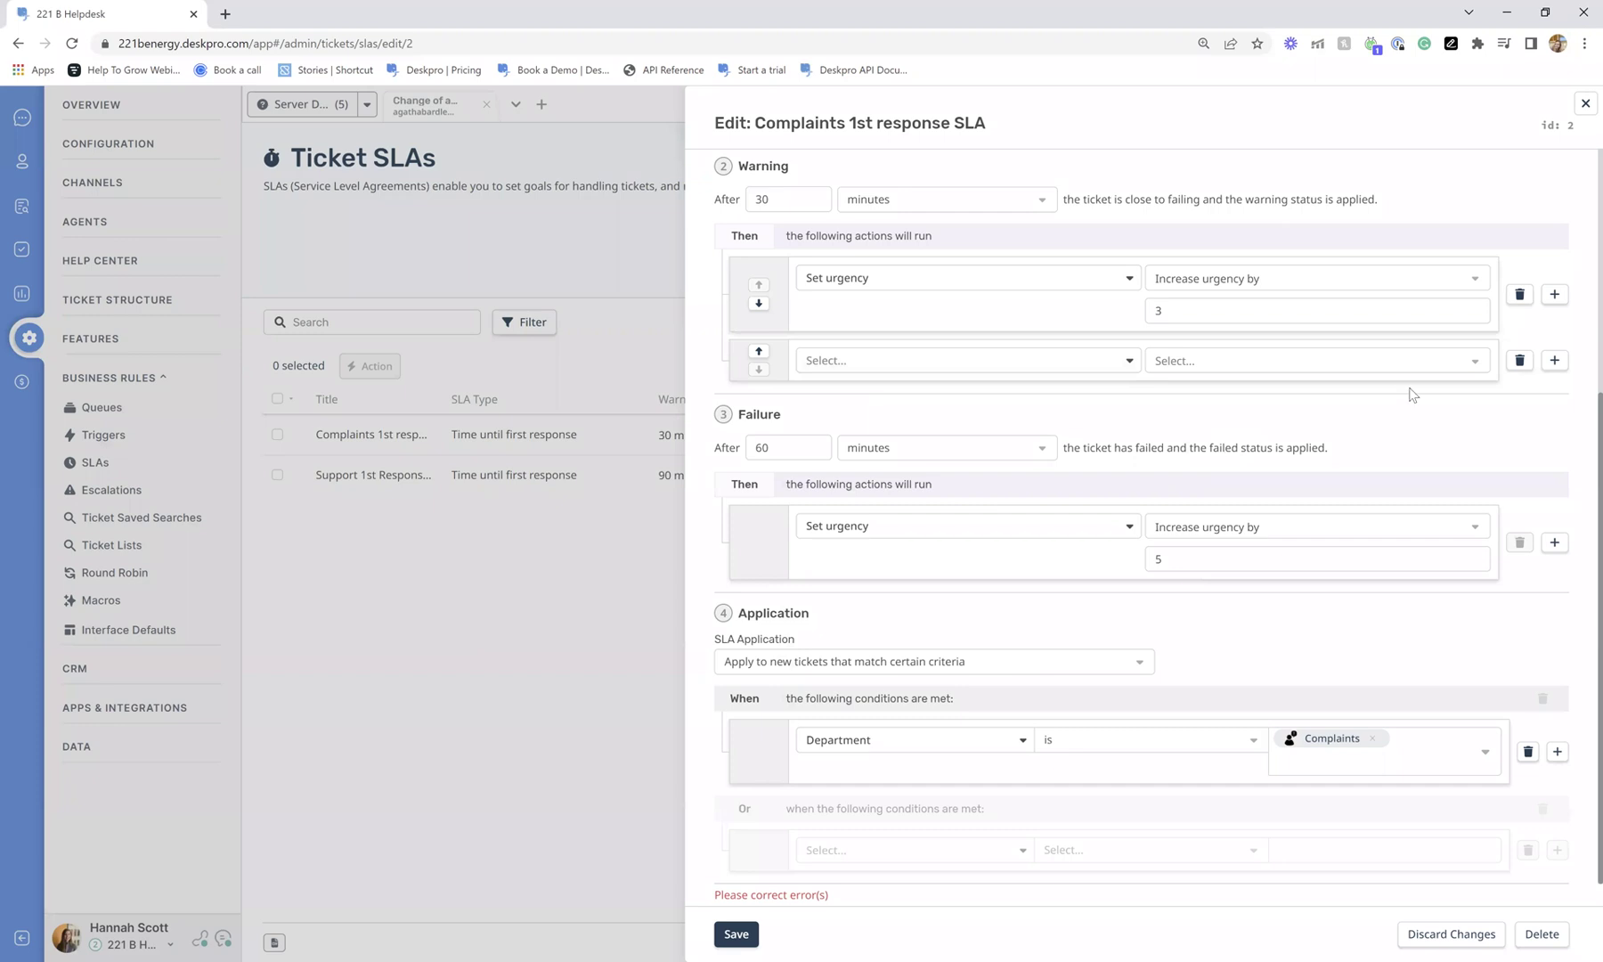
{"action": "left_click", "coordinate": [1519, 360]}
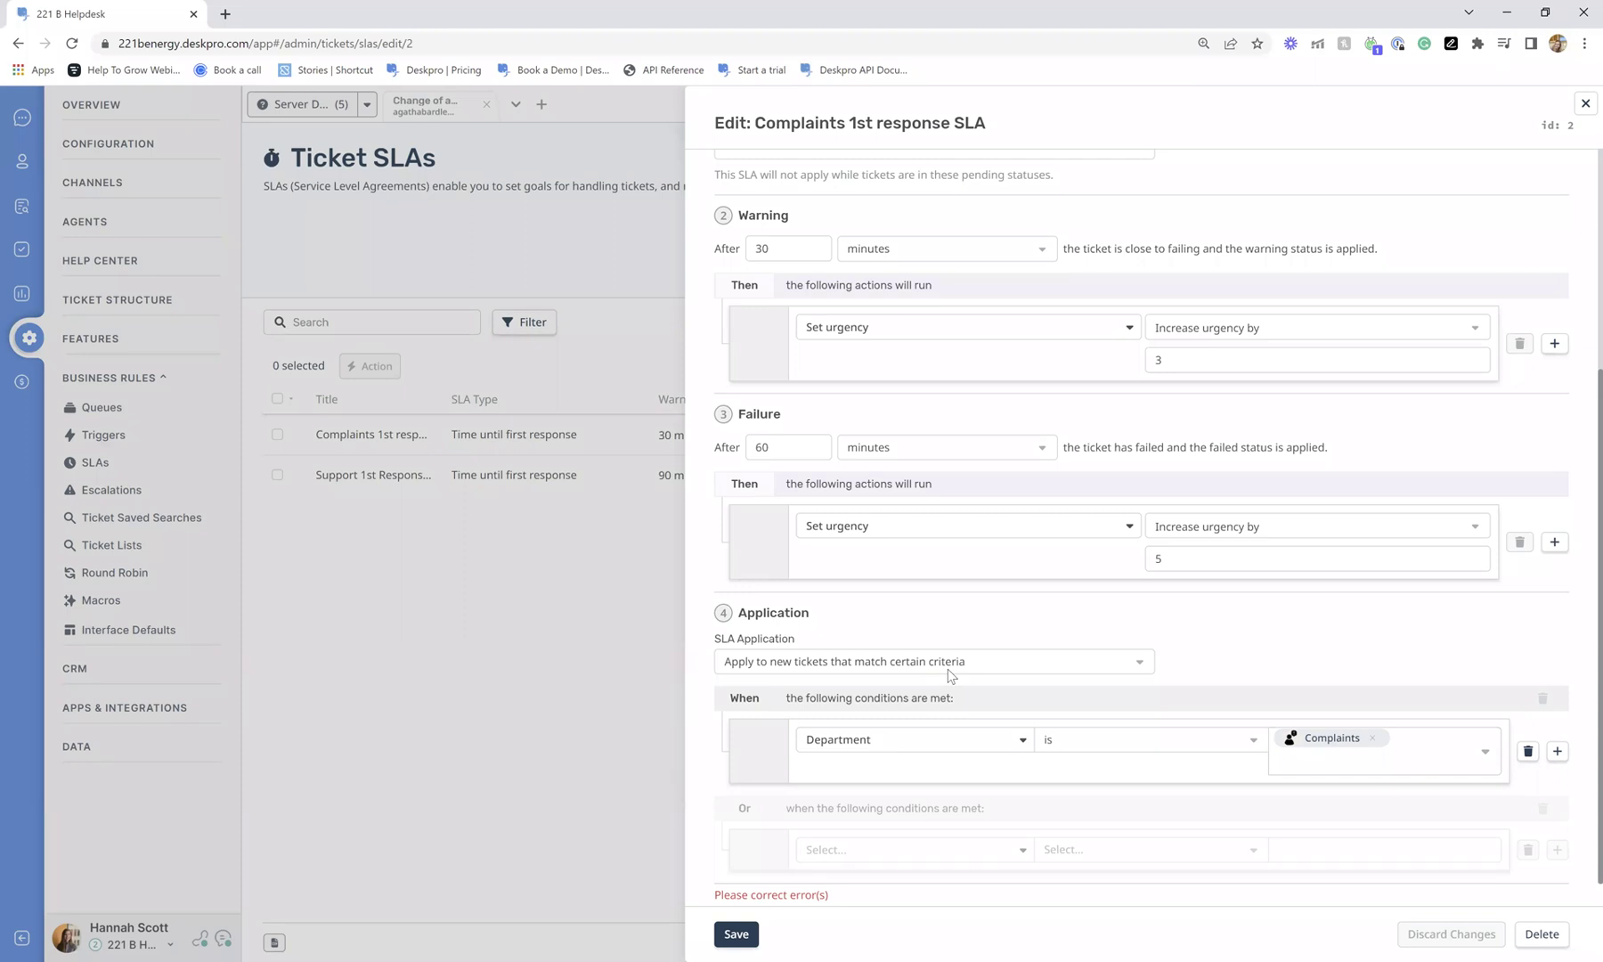
{"action": "left_click", "coordinate": [1583, 104]}
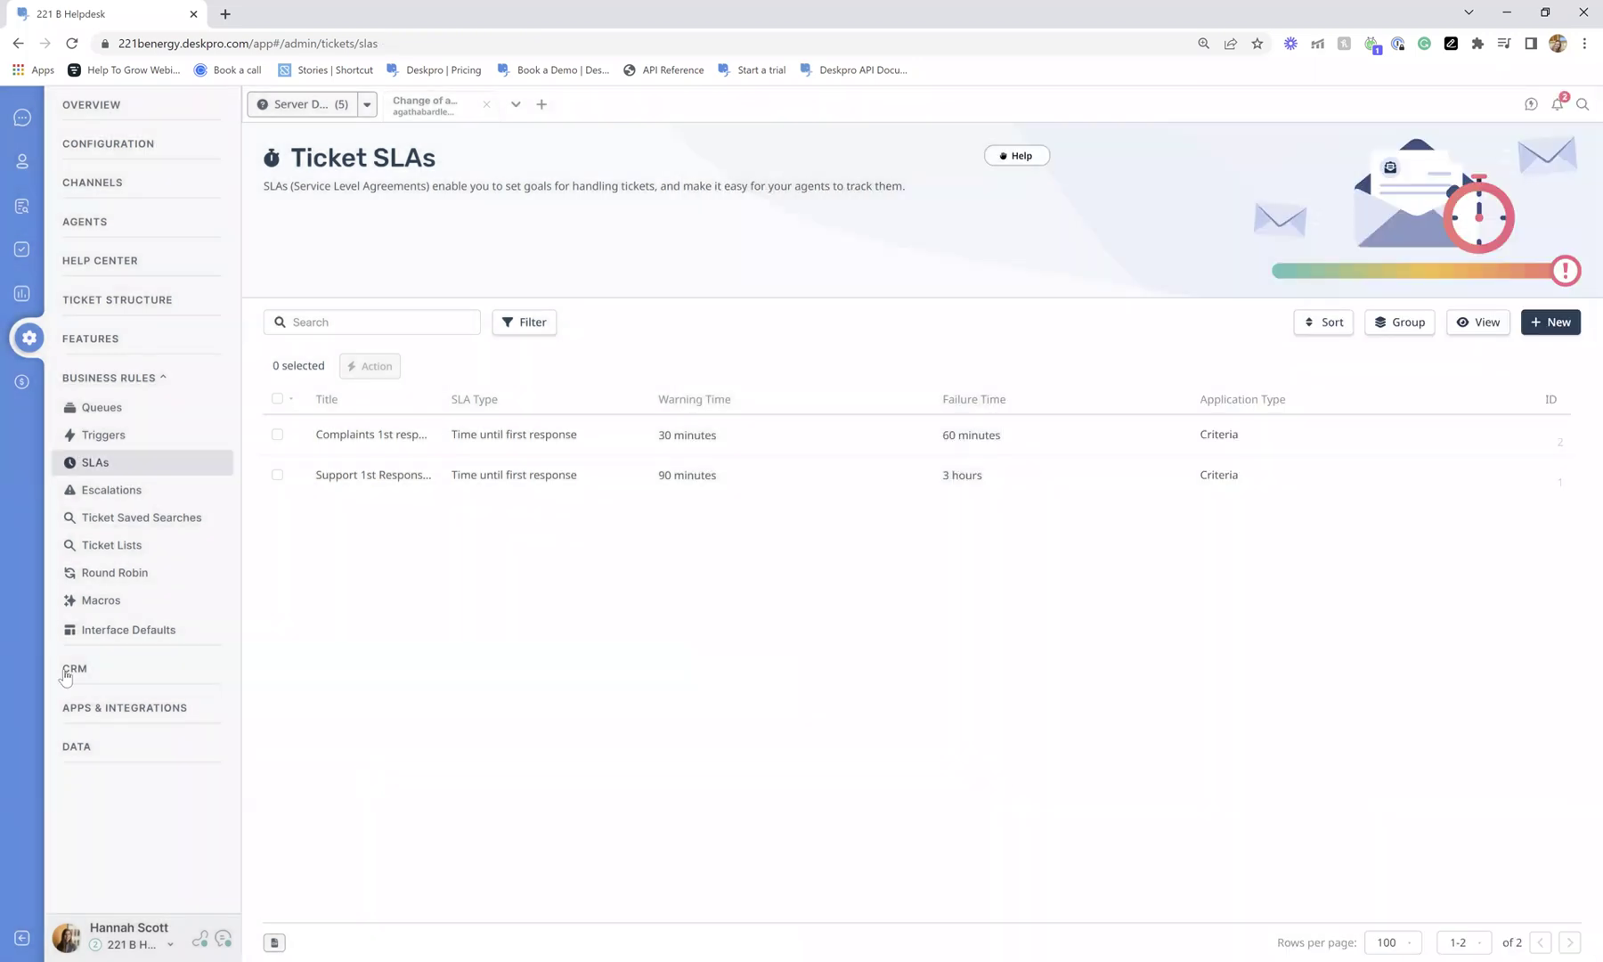
Open the Ticket Escalations page showing its five escalation rules.
{"action": "left_click", "coordinate": [103, 495]}
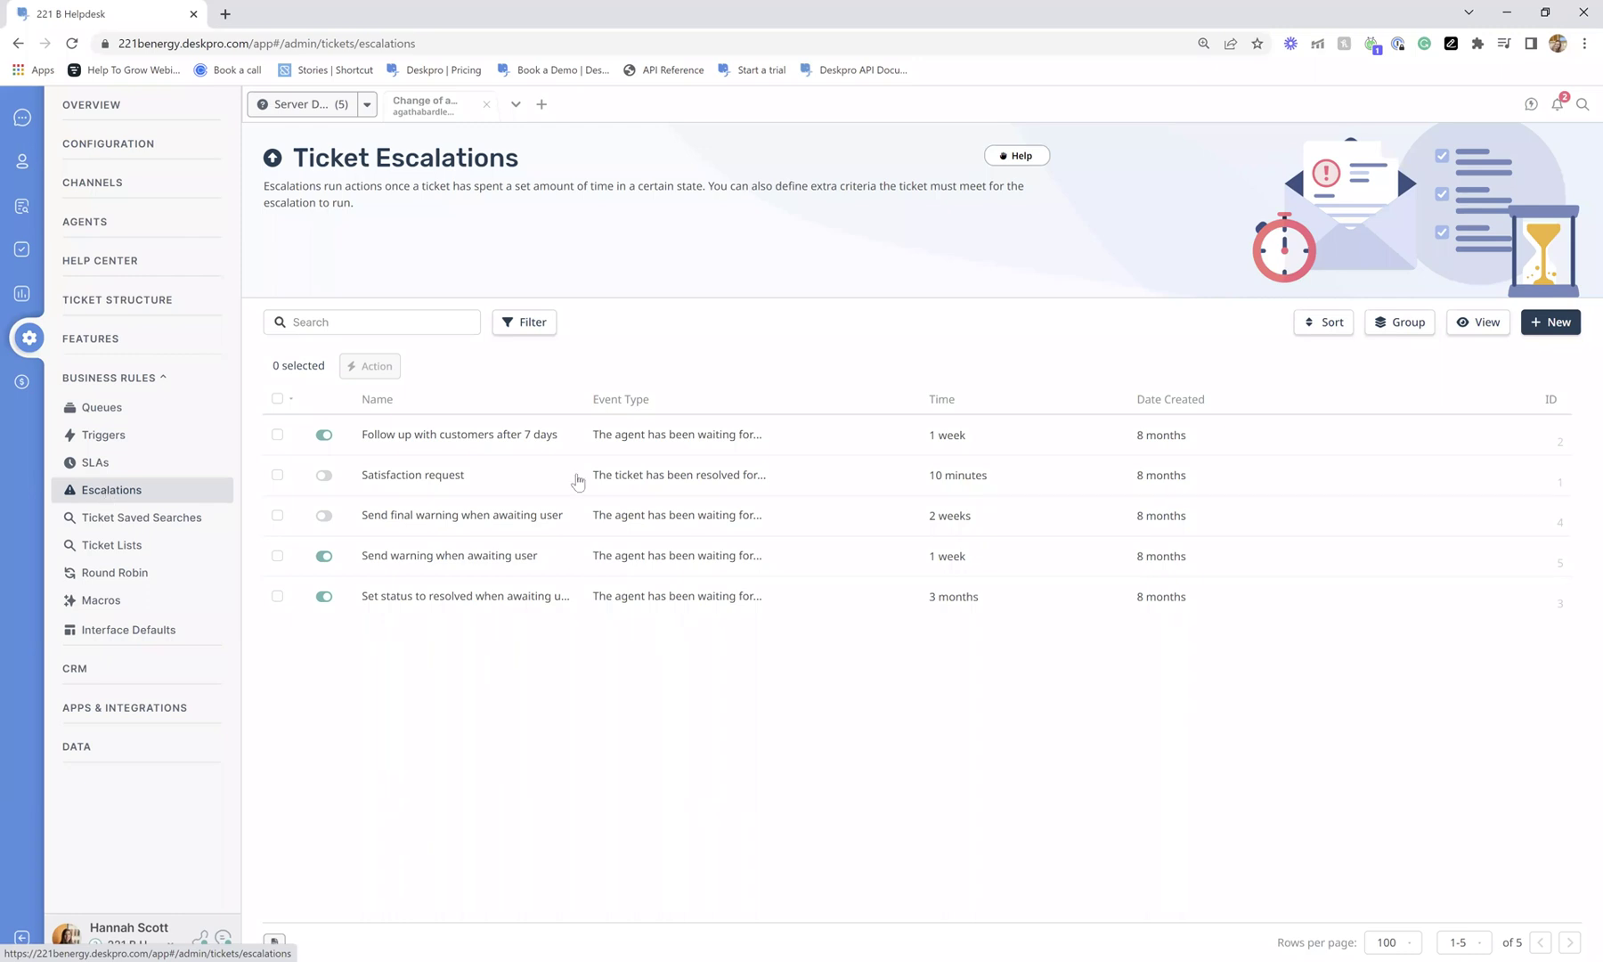
Review the 'Follow up with customers after 7 days' escalation's Awaiting Agent and note actions, then close it.
{"action": "left_click", "coordinate": [481, 438]}
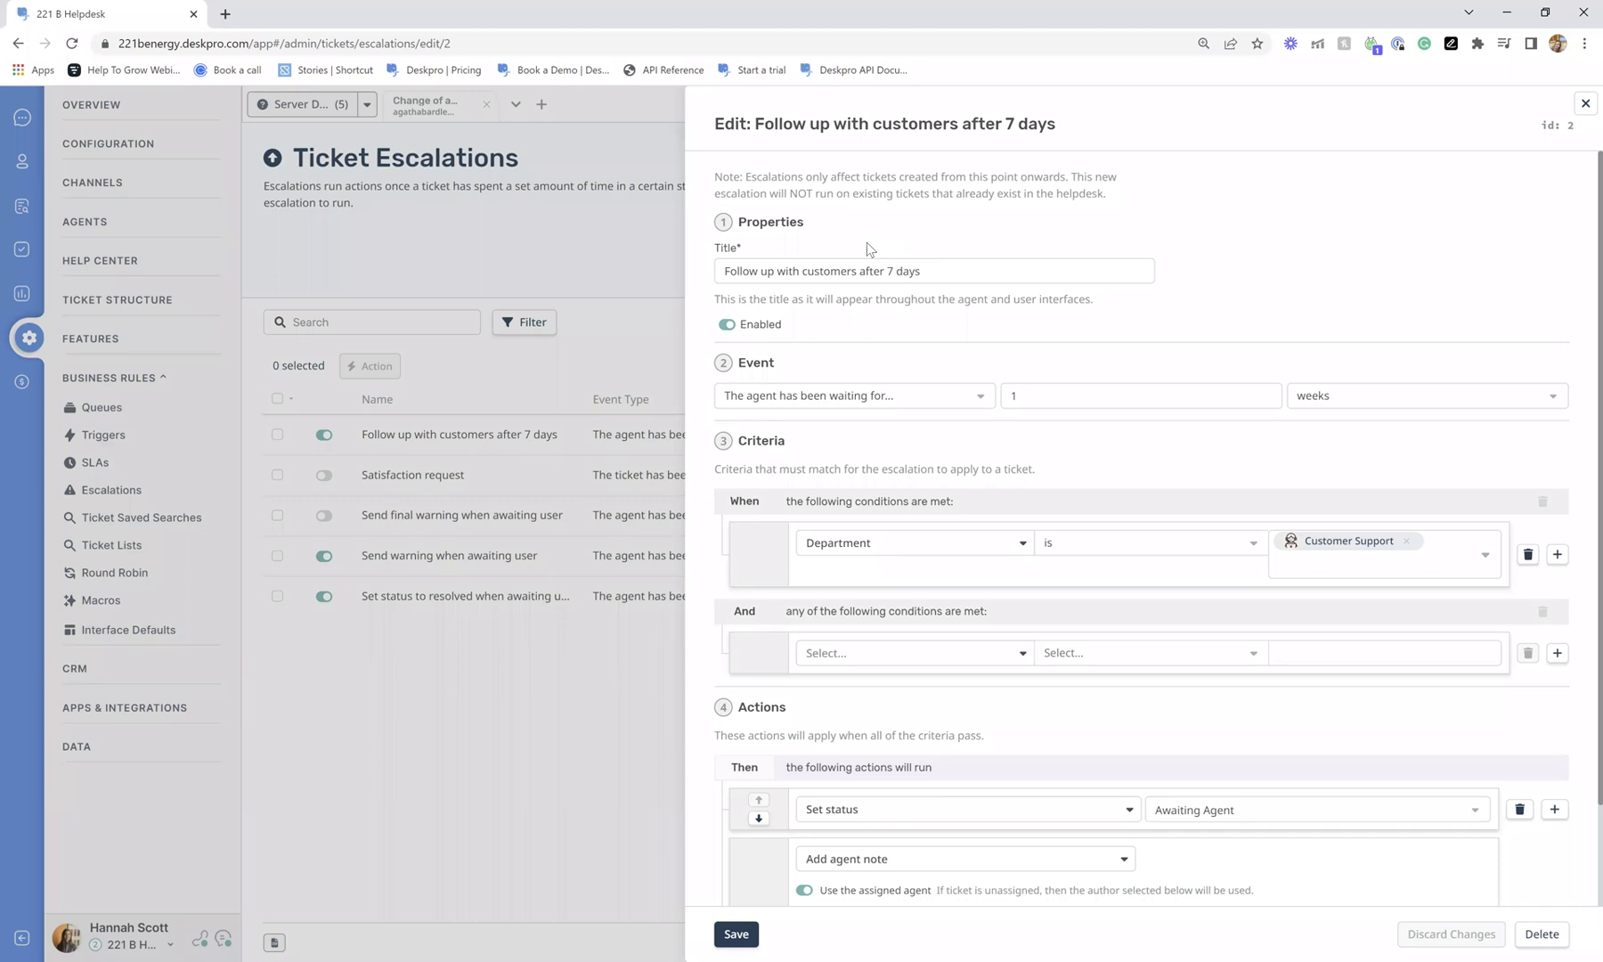
{"action": "scroll", "coordinate": [867, 242], "scroll_direction": "down", "scroll_amount": 1}
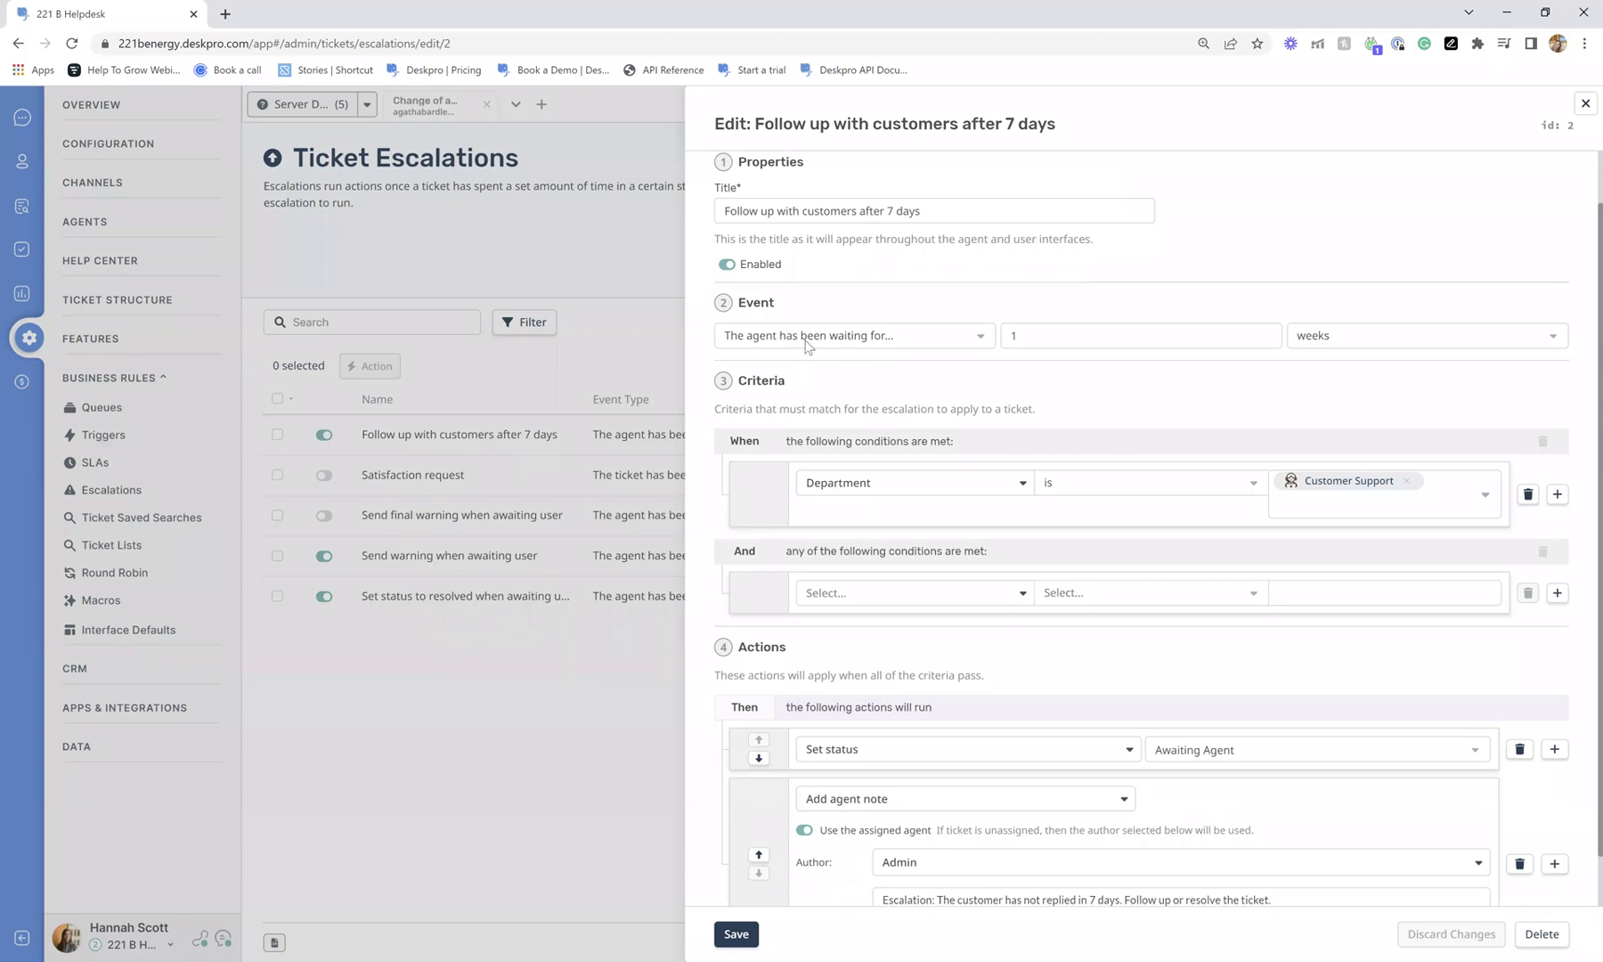
{"action": "scroll", "coordinate": [1353, 375], "scroll_direction": "down", "scroll_amount": 1}
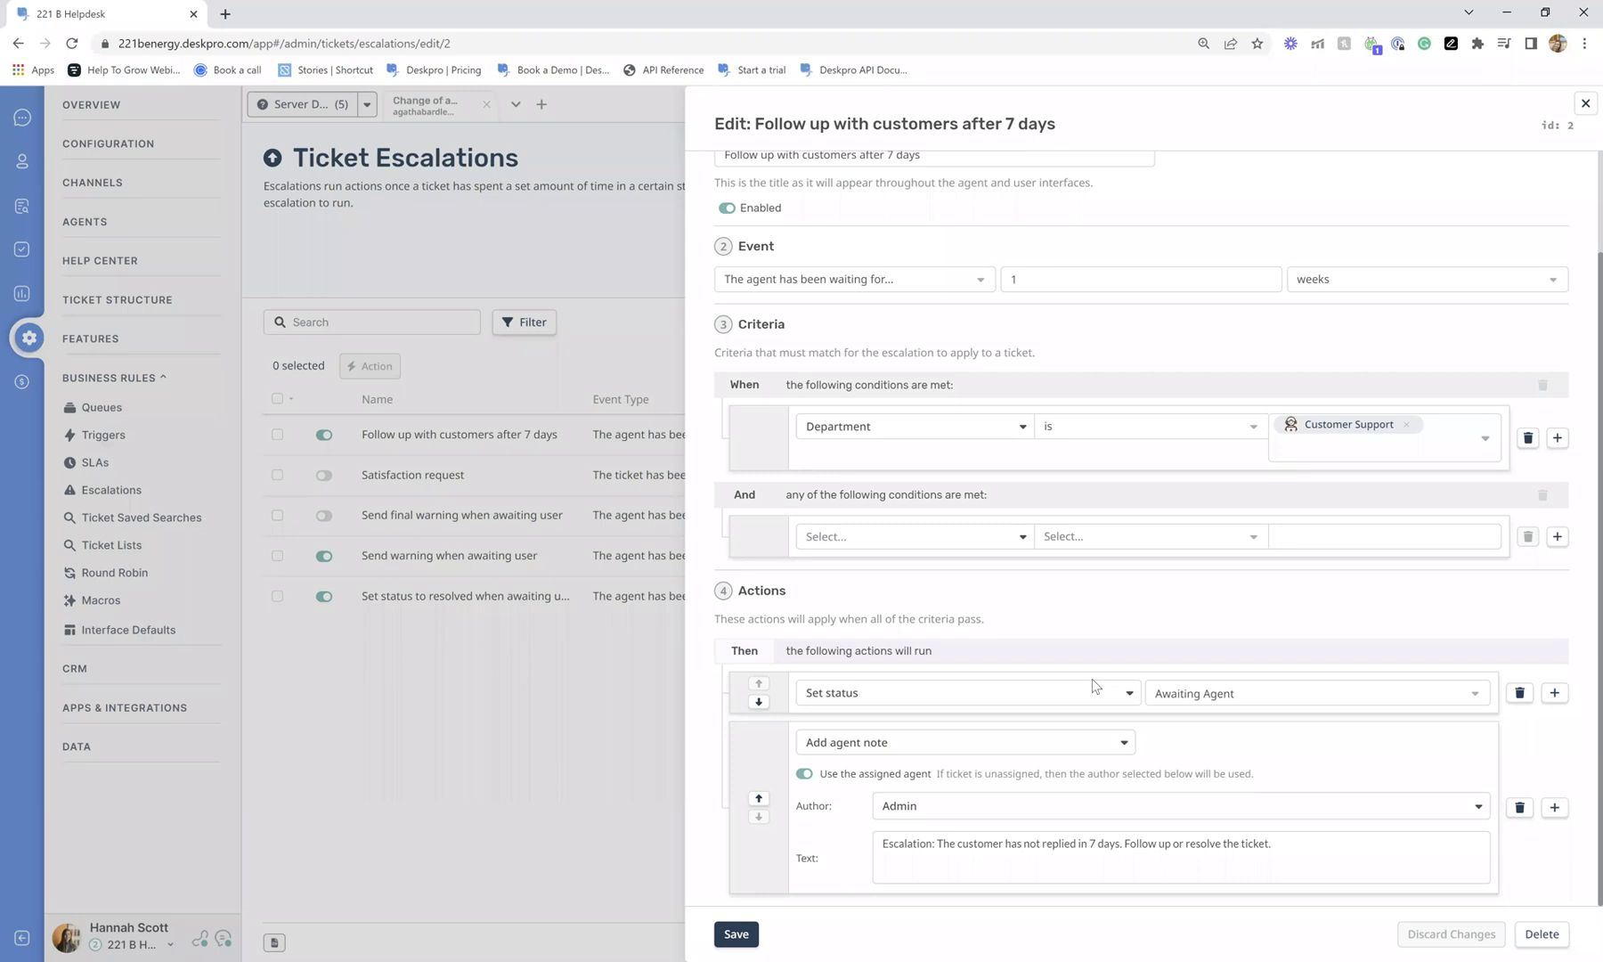
{"action": "left_click", "coordinate": [441, 229]}
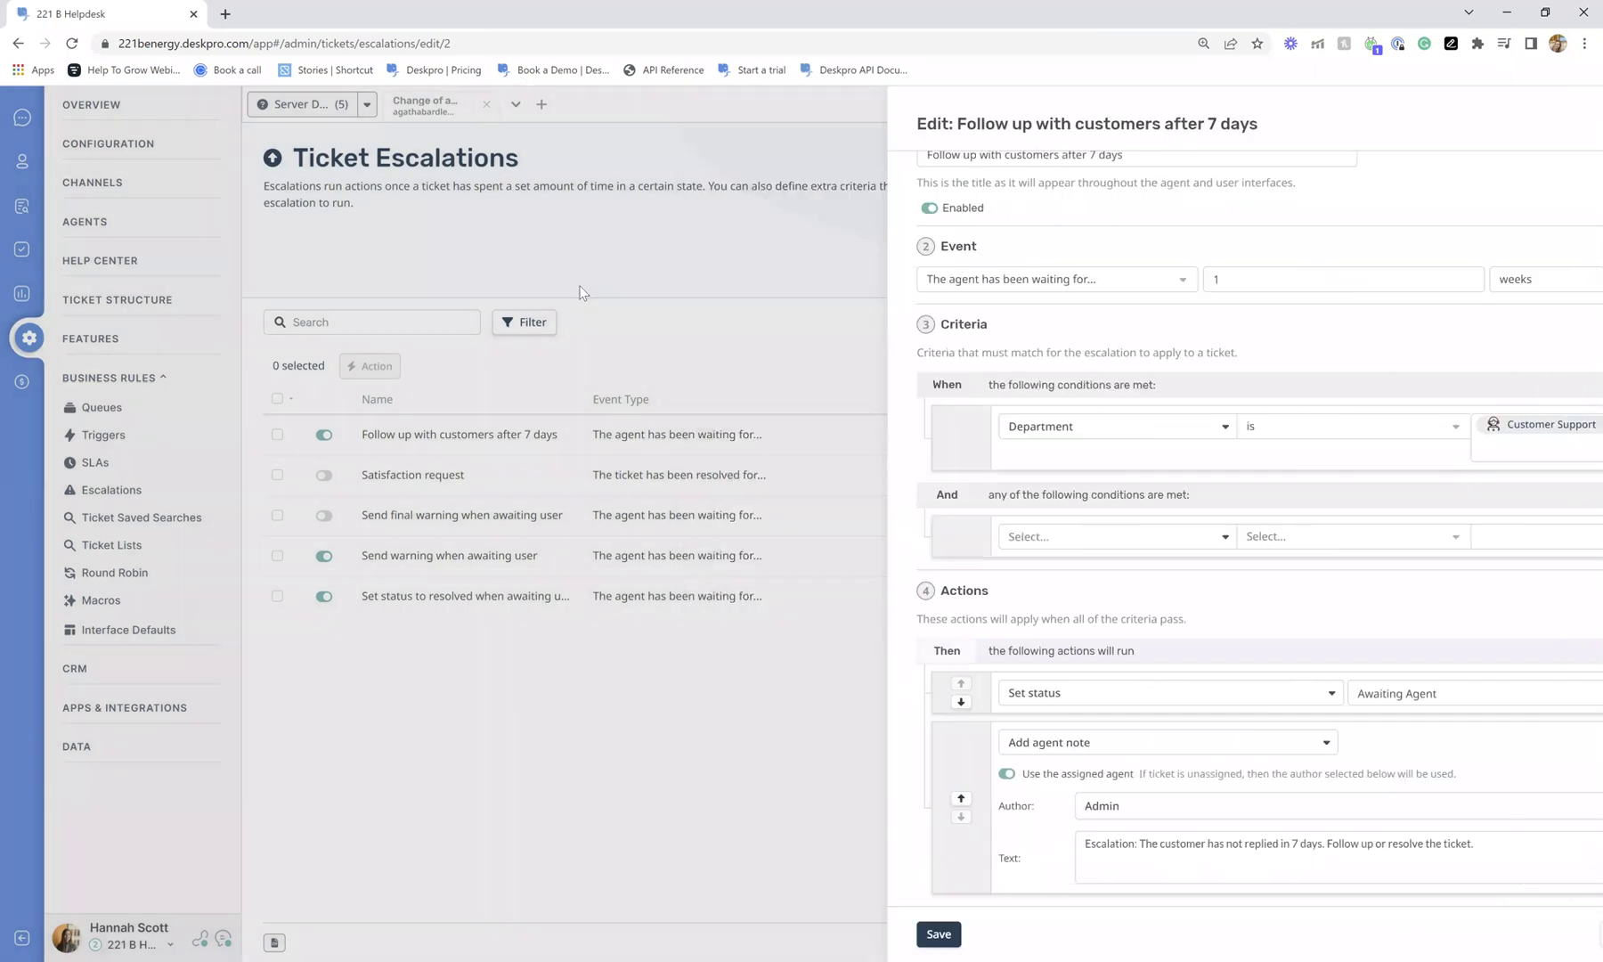
In Reports, close the second ticket tab, switch to built-in Stats, and open the Tickets folder.
{"action": "left_click", "coordinate": [22, 293]}
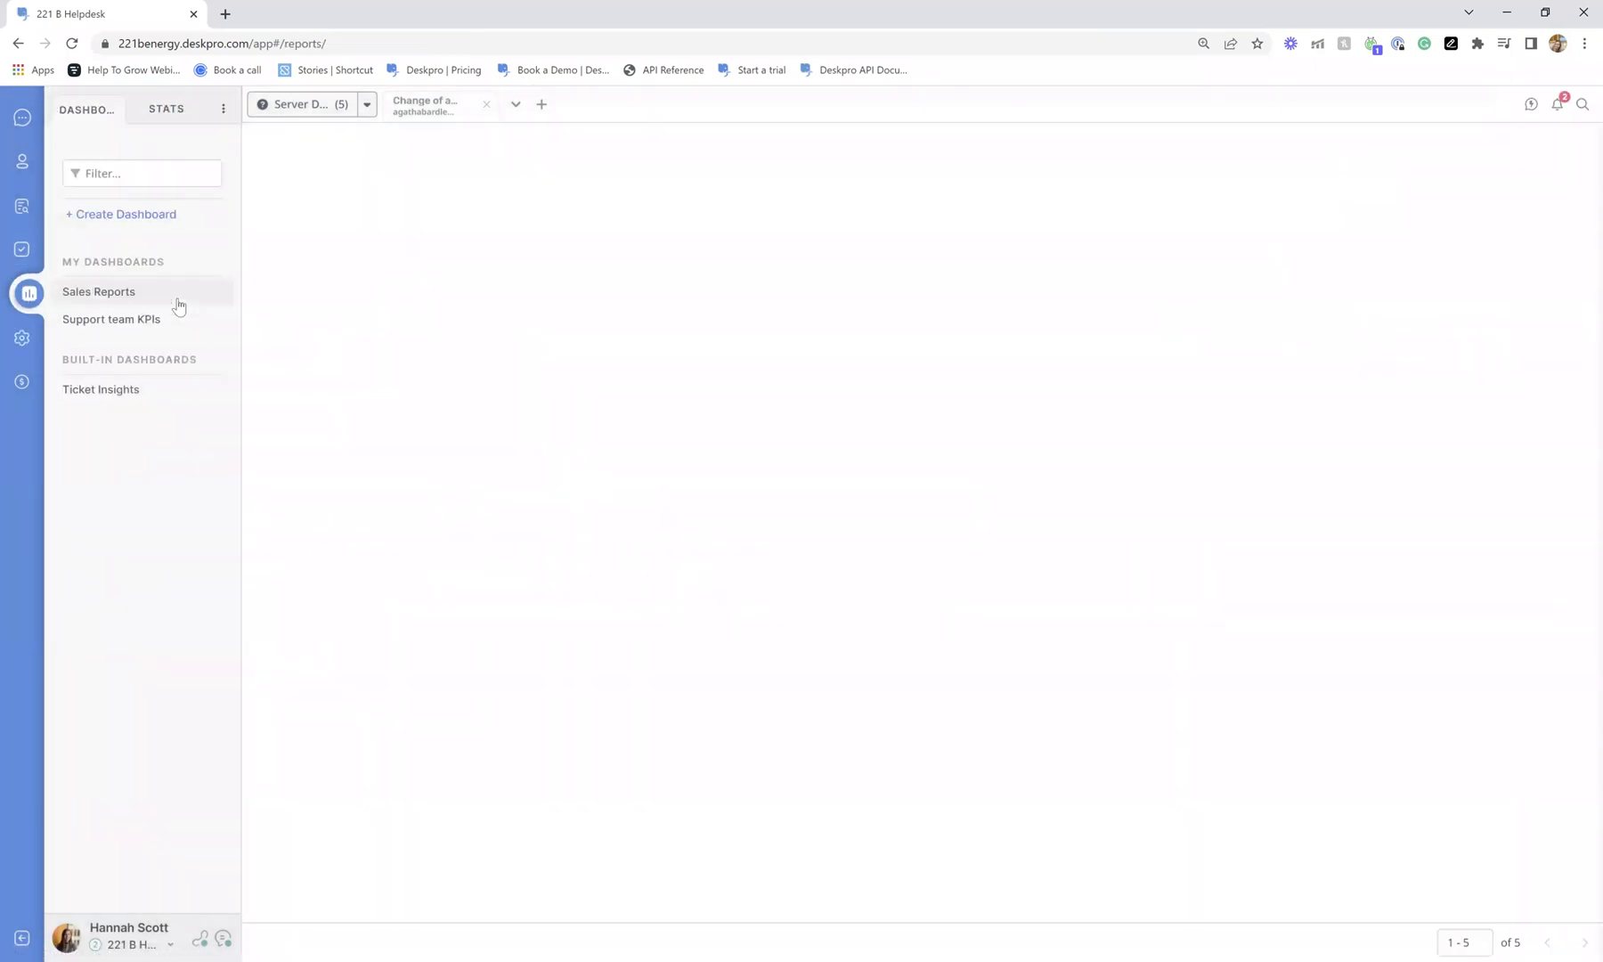
{"action": "left_click", "coordinate": [486, 105]}
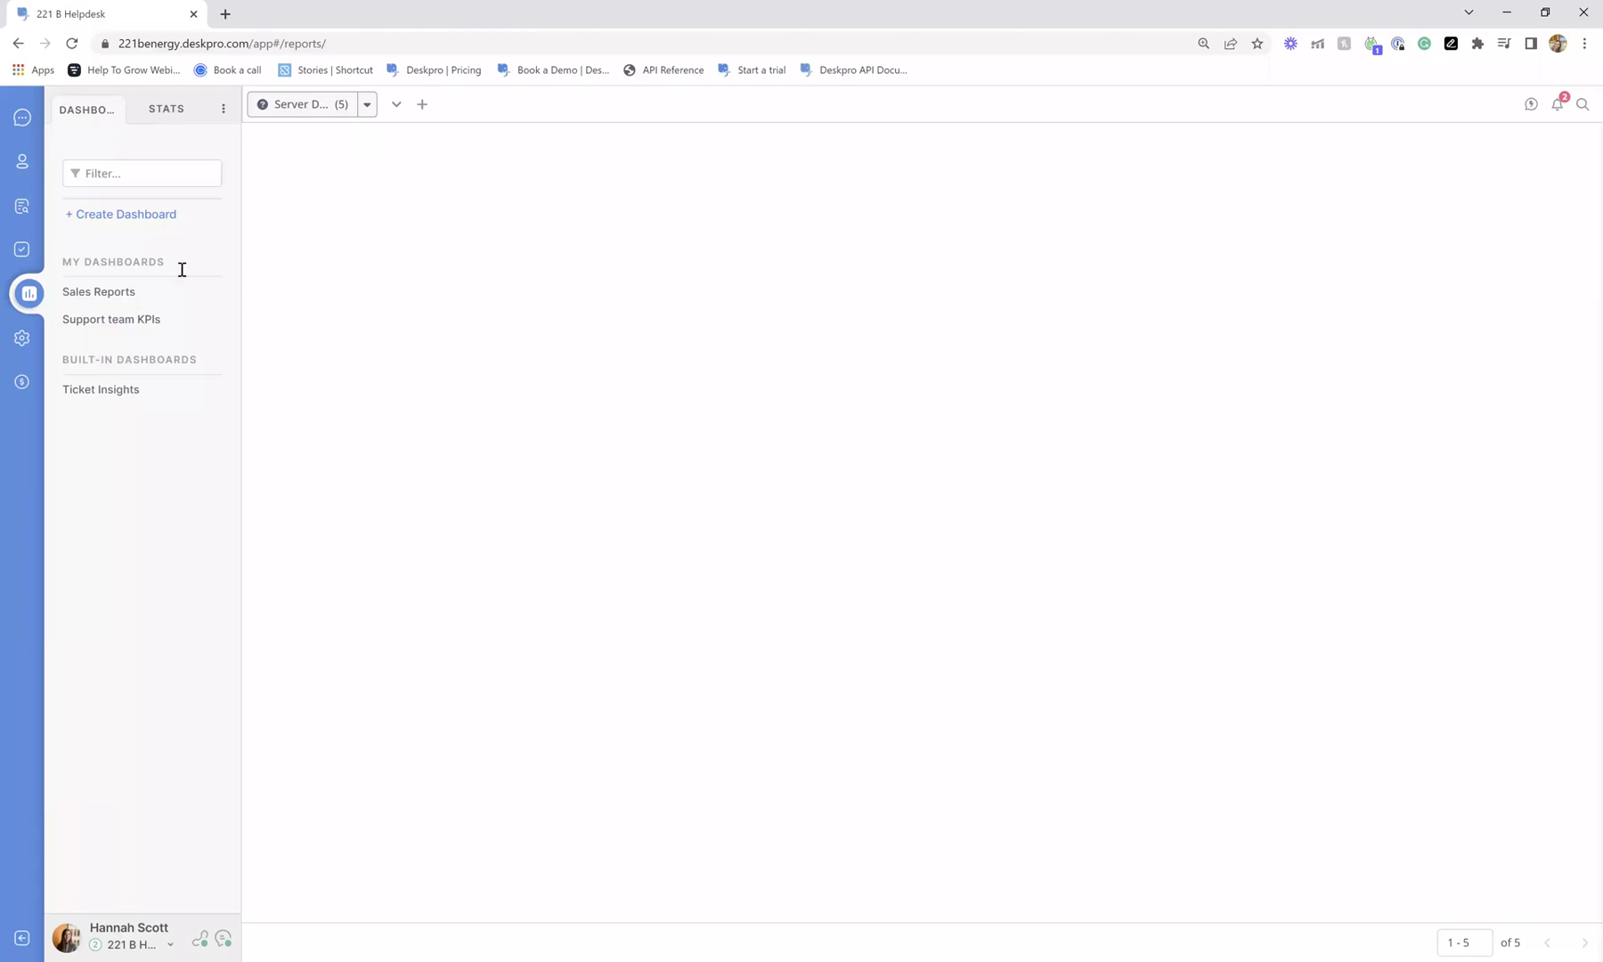
{"action": "left_click", "coordinate": [157, 108]}
{"action": "left_click", "coordinate": [111, 114]}
{"action": "left_click", "coordinate": [142, 120]}
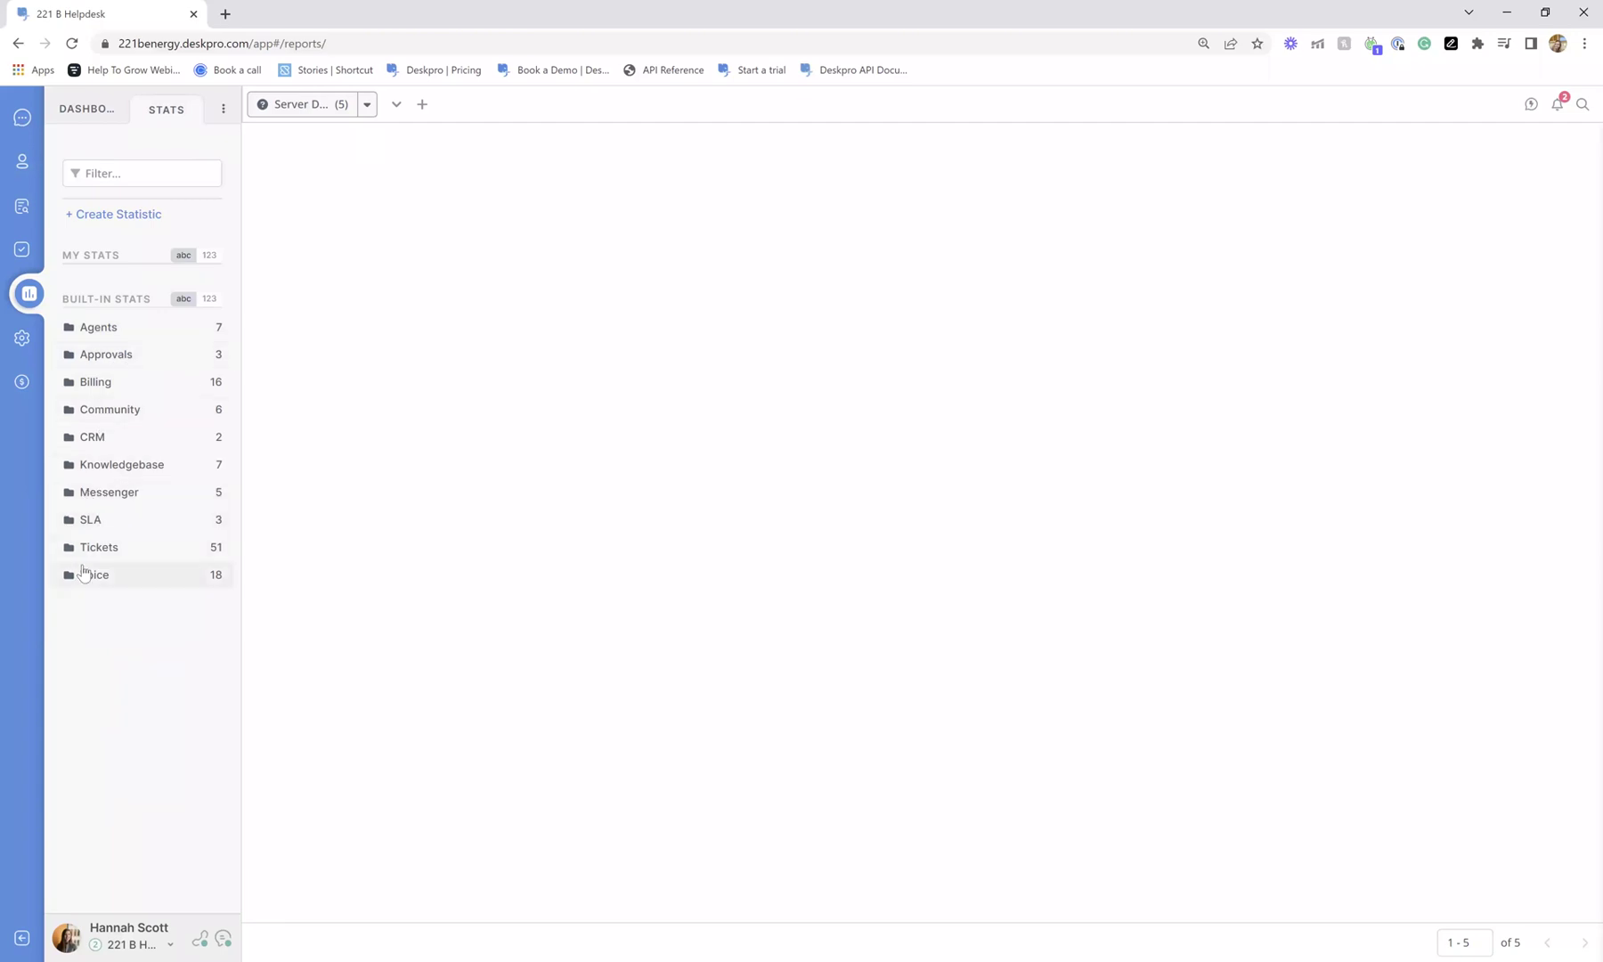
{"action": "left_click", "coordinate": [100, 550]}
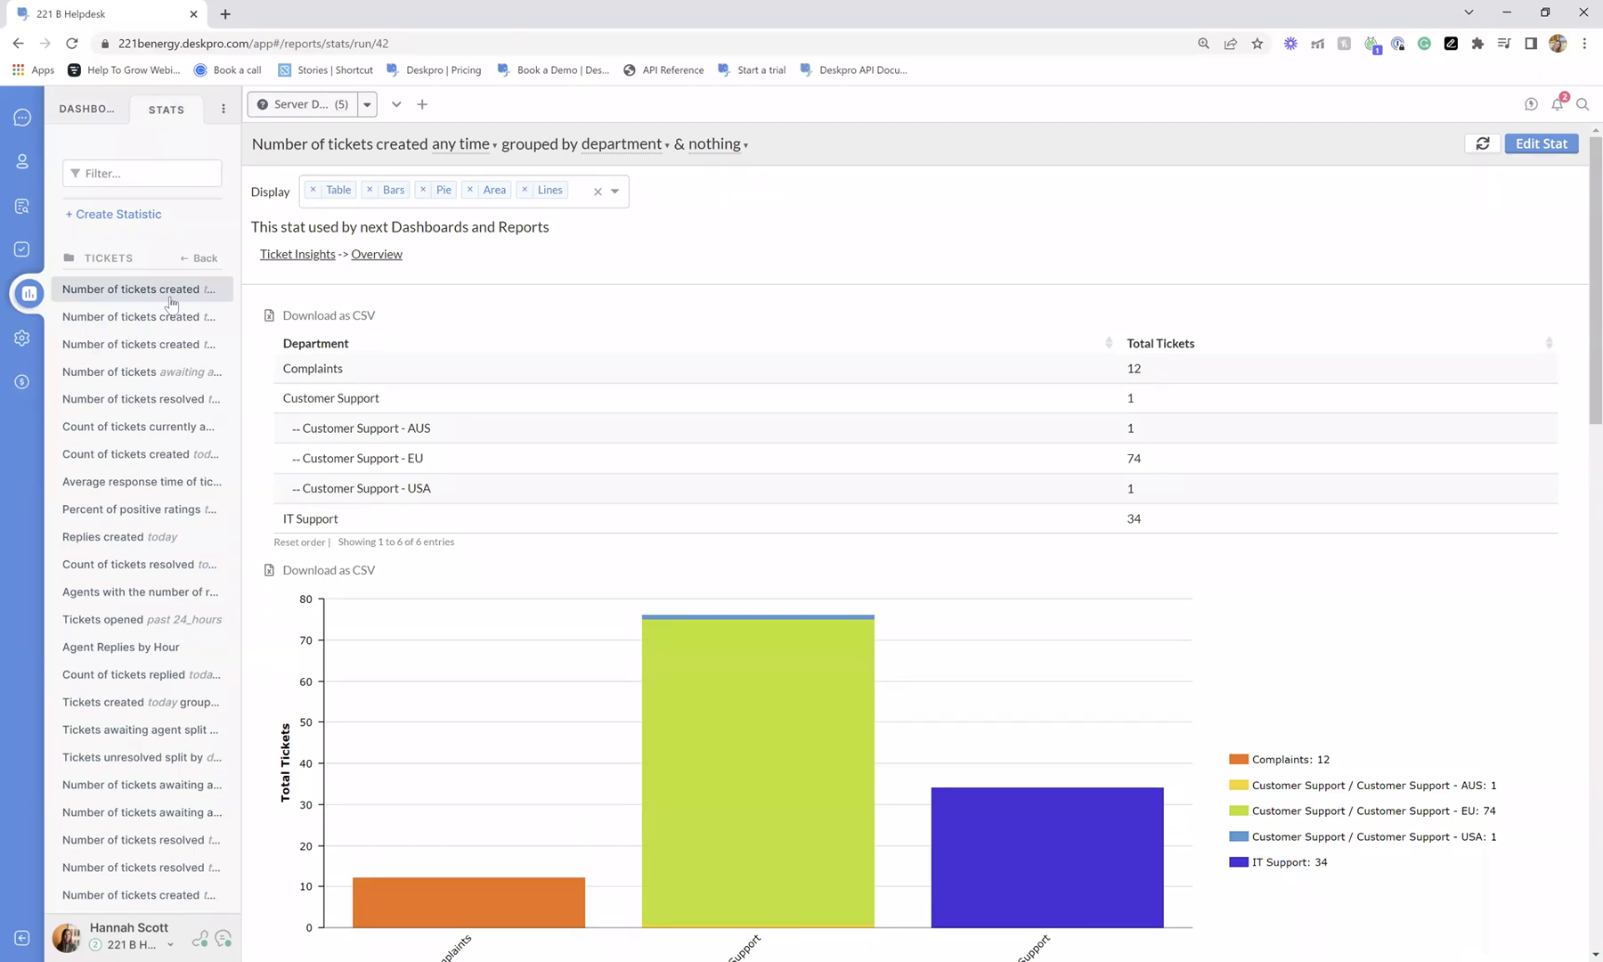
{"action": "left_click_drag", "start_coordinate": [268, 142], "coordinate": [776, 154]}
{"action": "left_click", "coordinate": [783, 150]}
{"action": "left_click", "coordinate": [460, 144]}
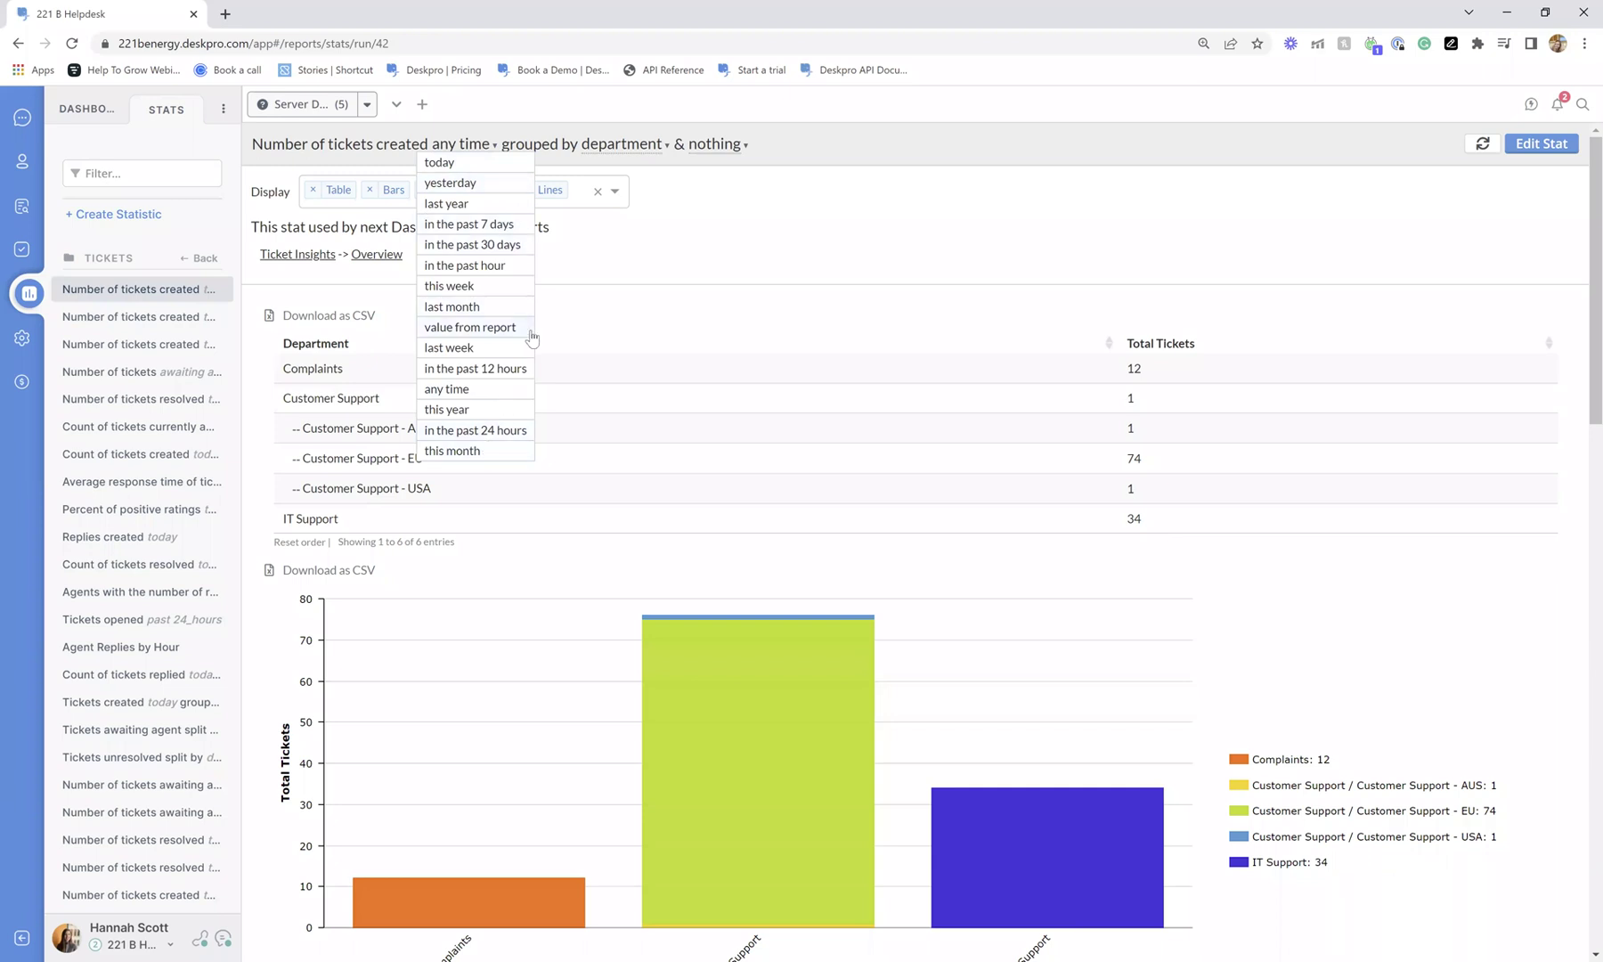
{"action": "left_click", "coordinate": [500, 247]}
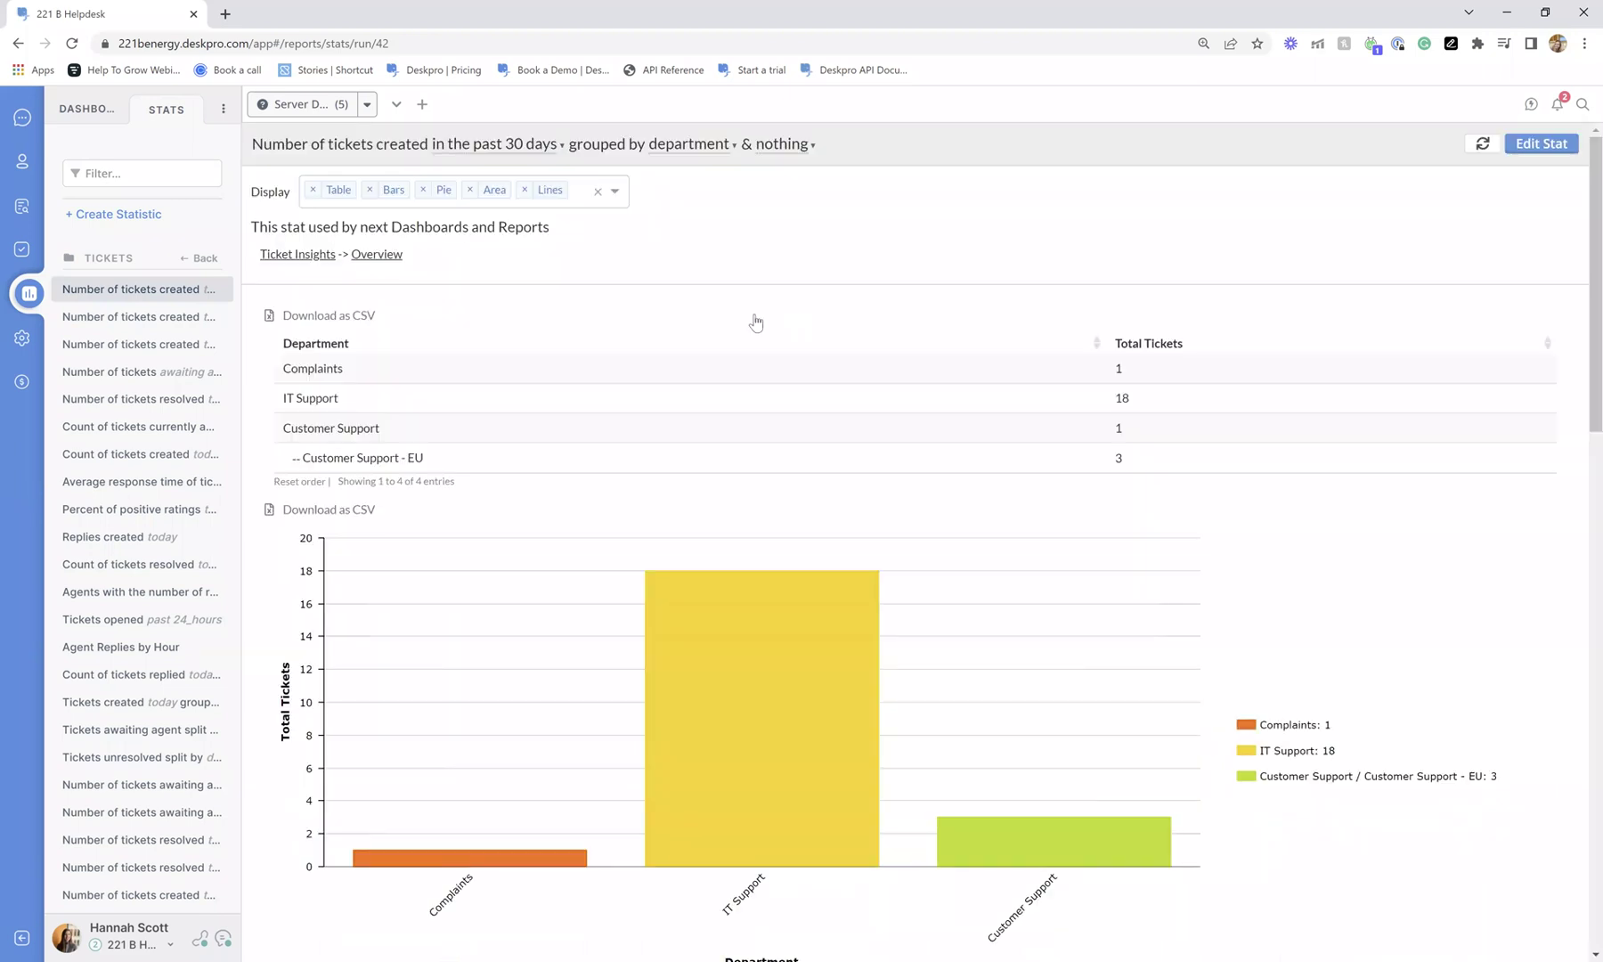
{"action": "left_click", "coordinate": [684, 145]}
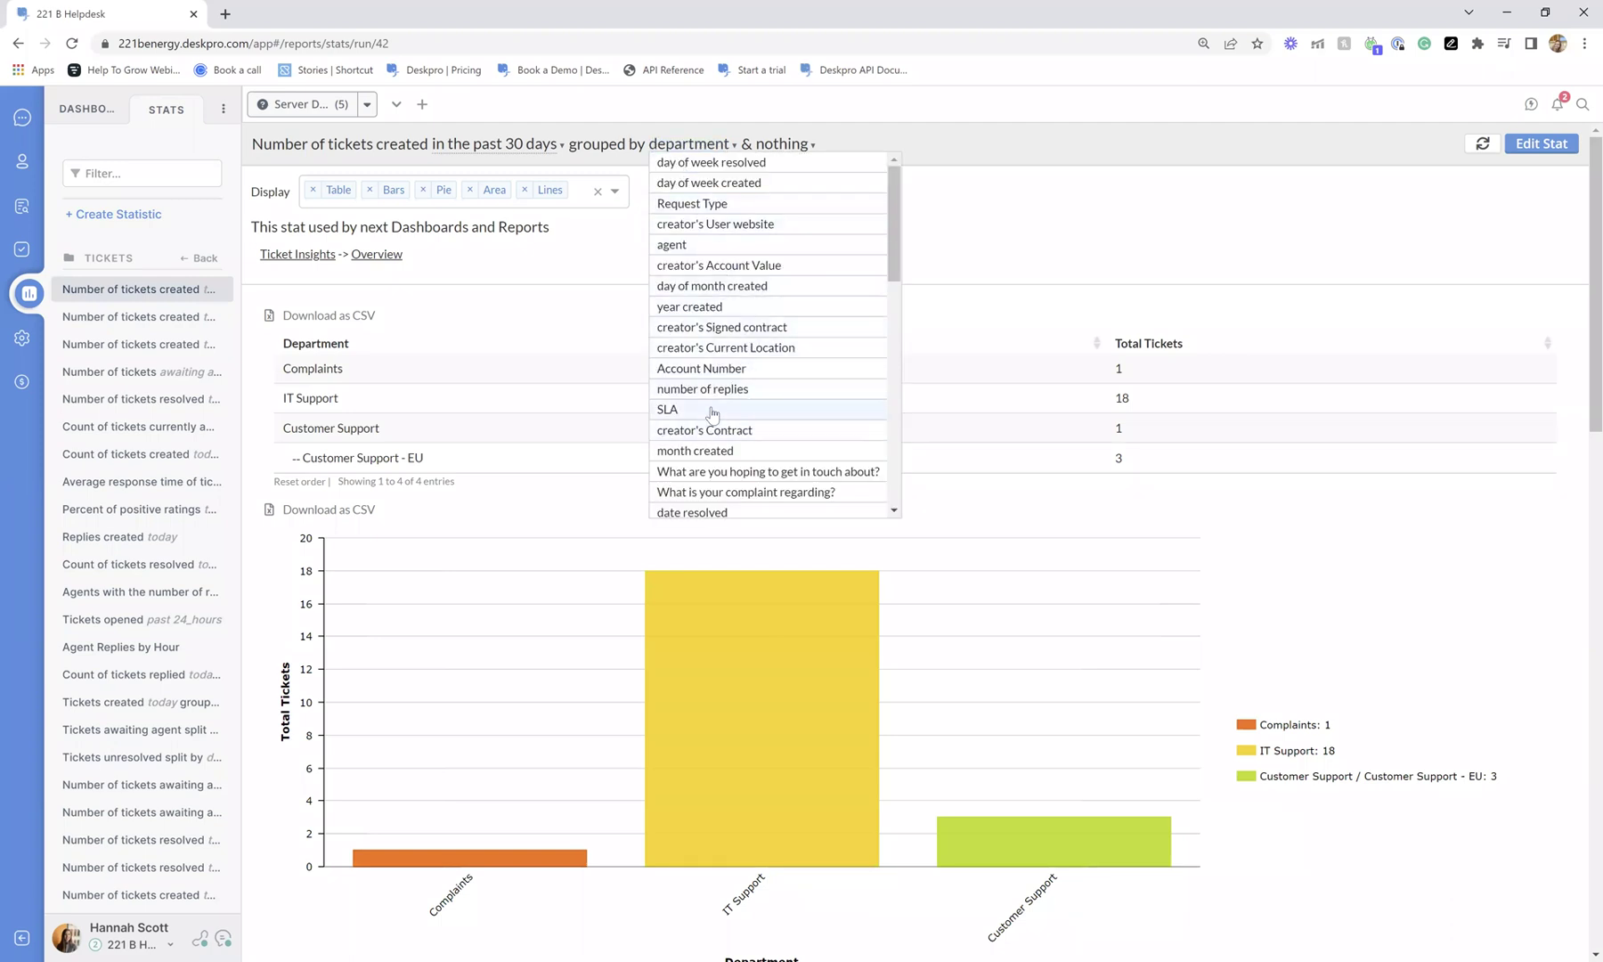
{"action": "scroll", "coordinate": [712, 413], "scroll_direction": "down", "scroll_amount": 10}
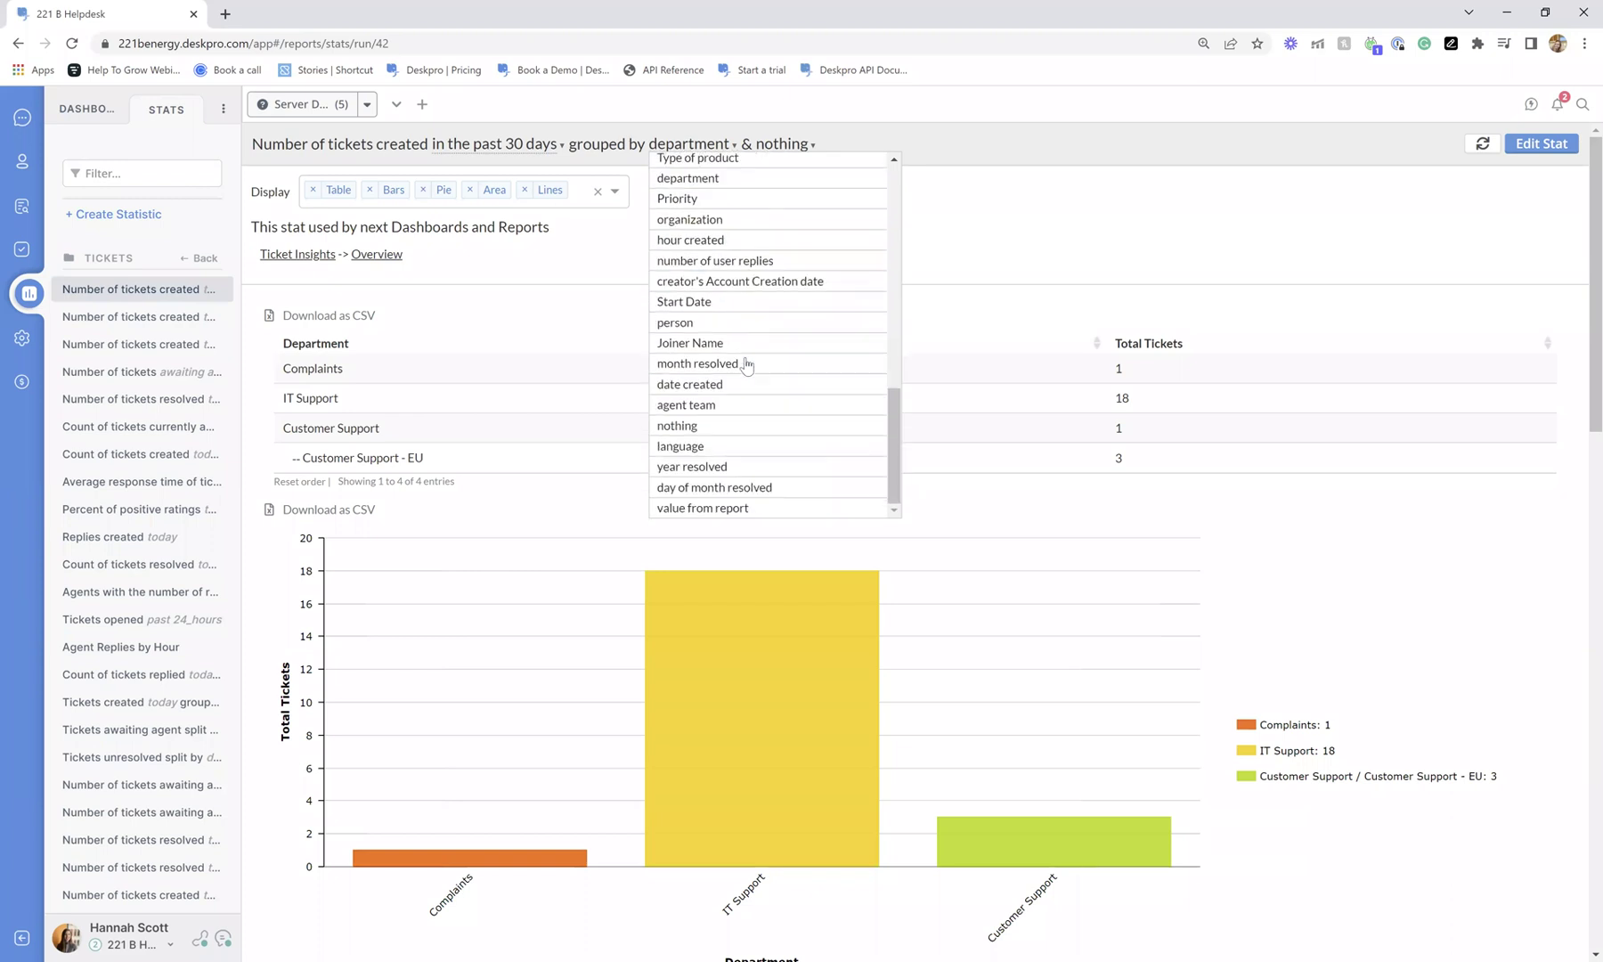
{"action": "left_click", "coordinate": [719, 221]}
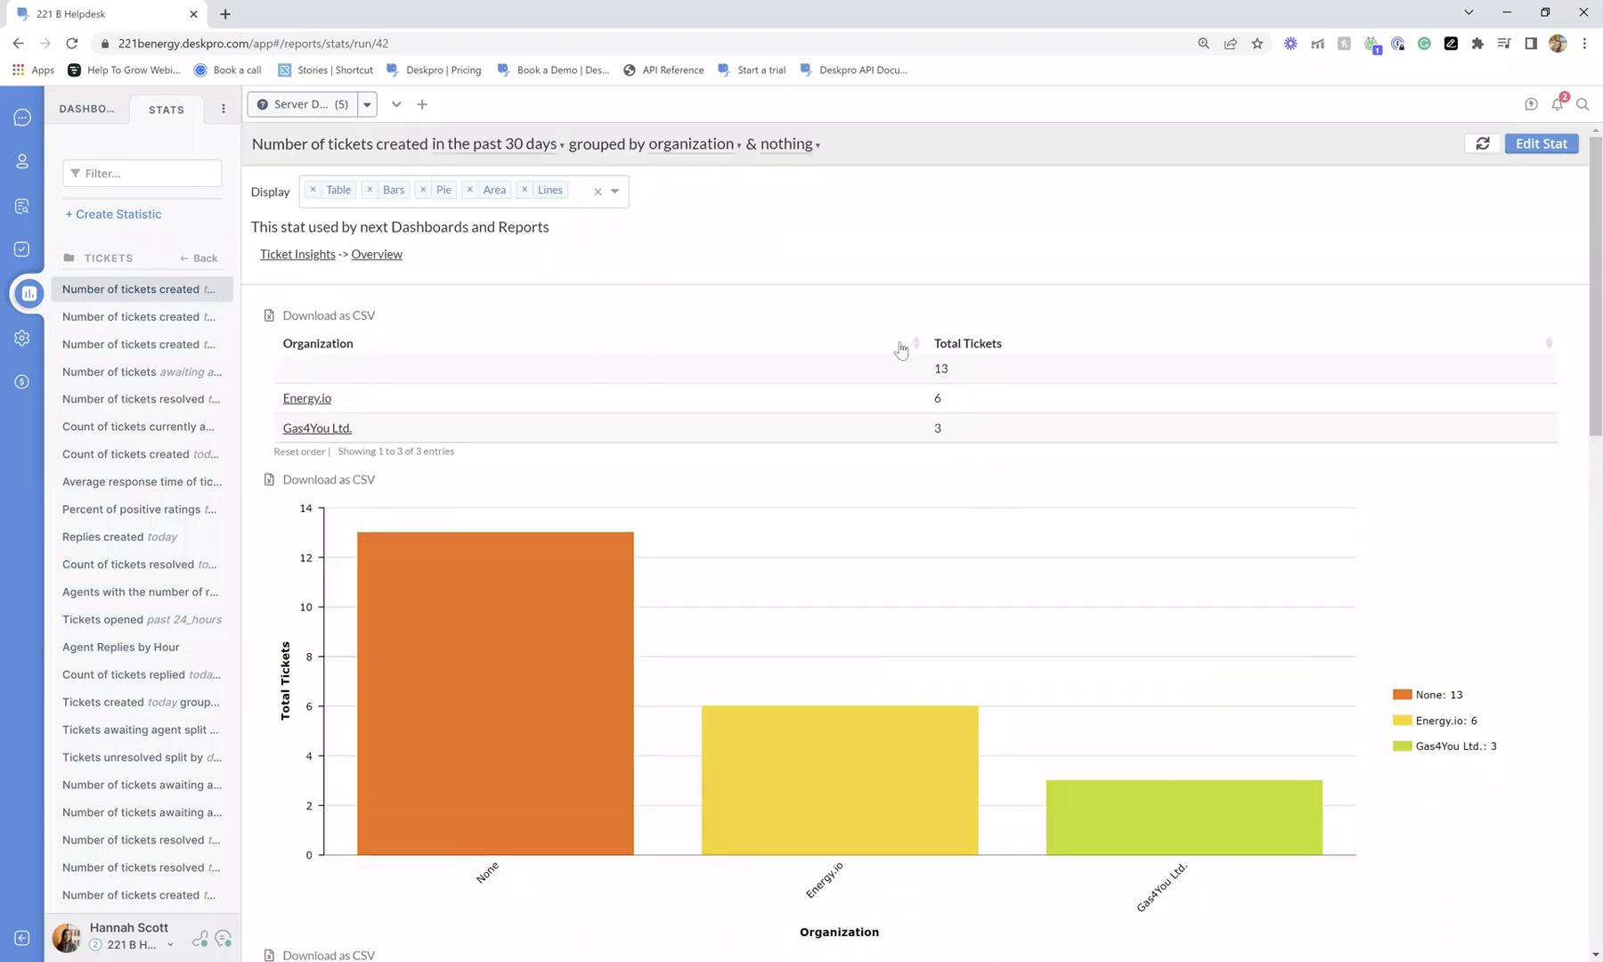
{"action": "left_click", "coordinate": [737, 142]}
{"action": "scroll", "coordinate": [747, 214], "scroll_direction": "down", "scroll_amount": 3}
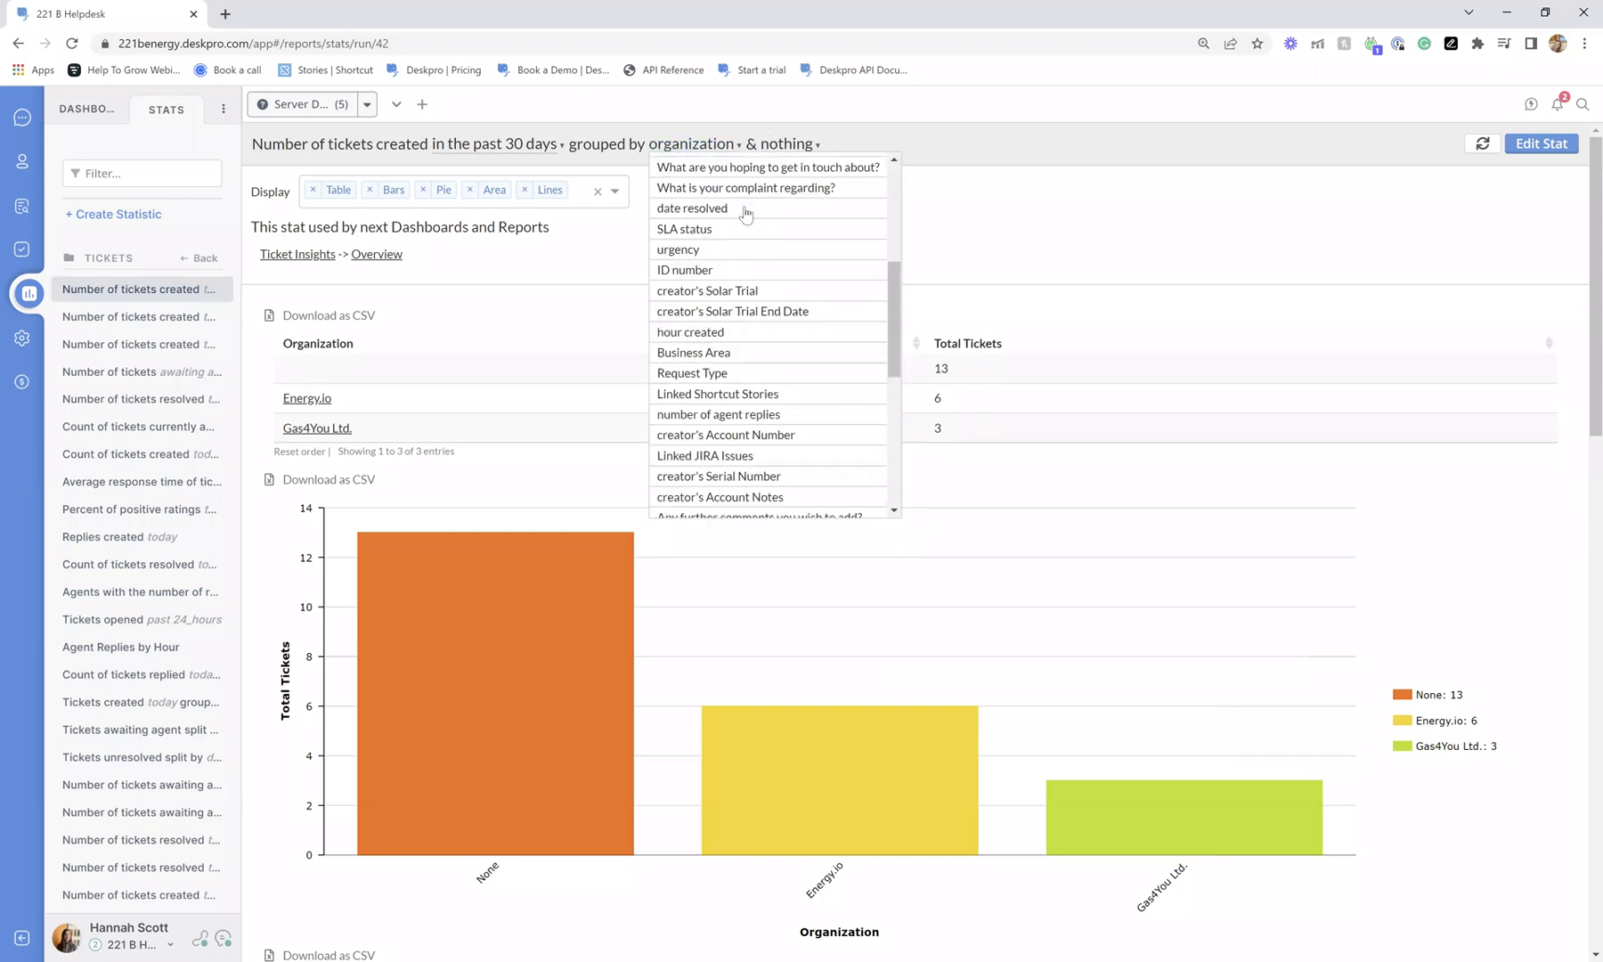
{"action": "scroll", "coordinate": [801, 356], "scroll_direction": "down", "scroll_amount": 5}
{"action": "scroll", "coordinate": [835, 397], "scroll_direction": "up", "scroll_amount": 3}
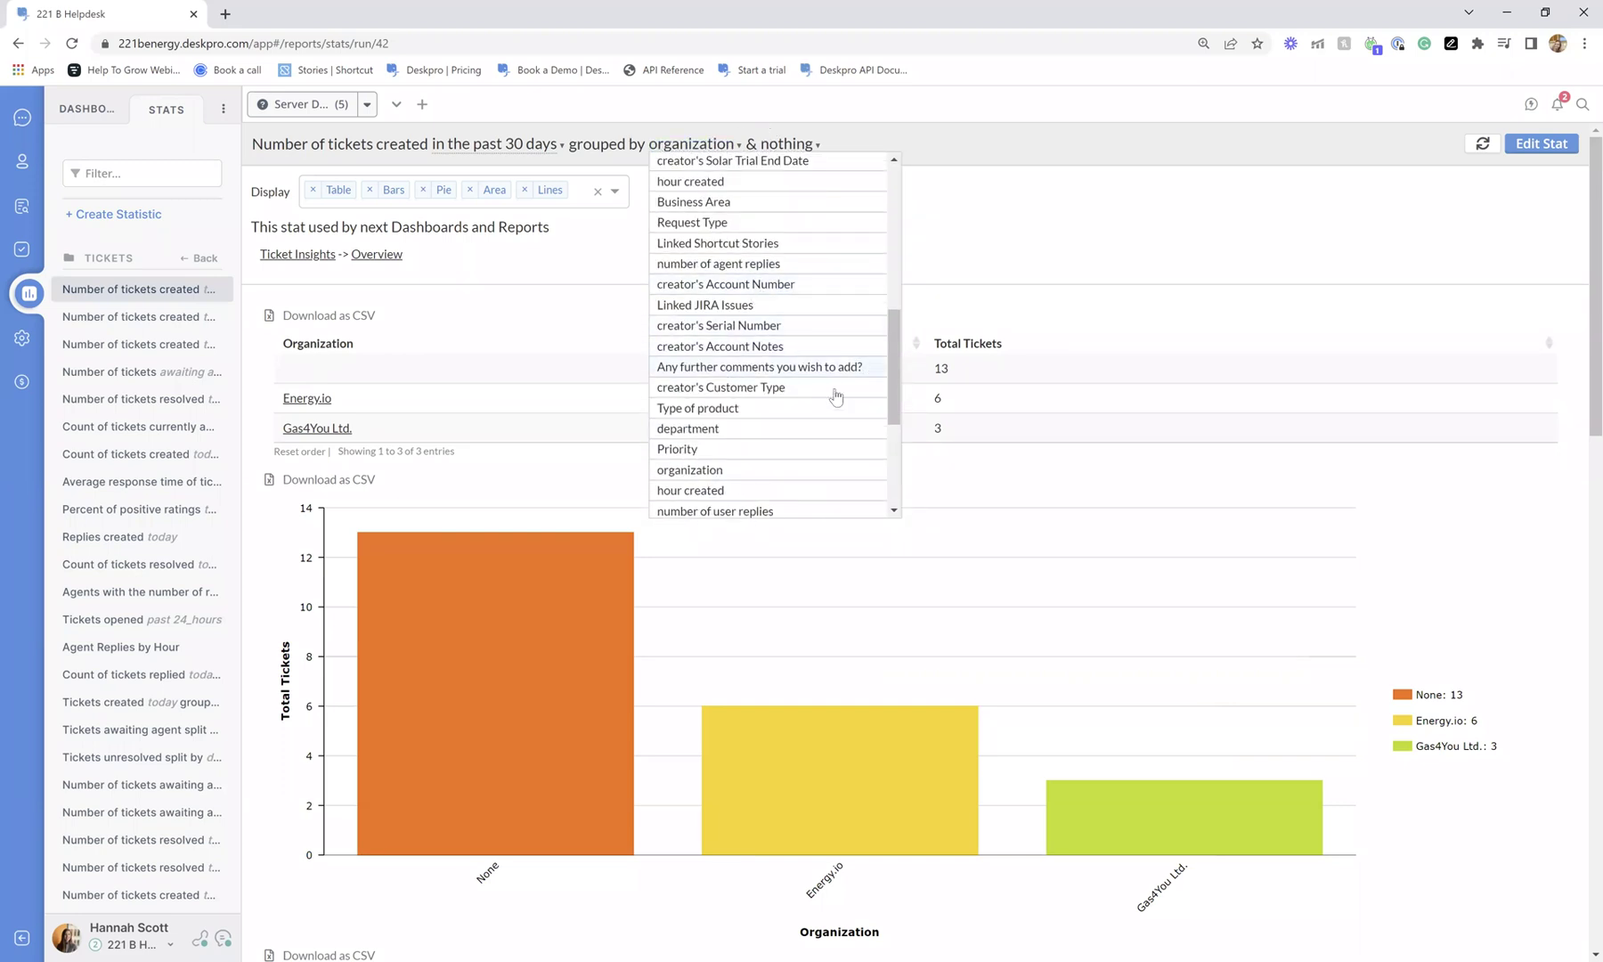
{"action": "scroll", "coordinate": [835, 396], "scroll_direction": "up", "scroll_amount": 5}
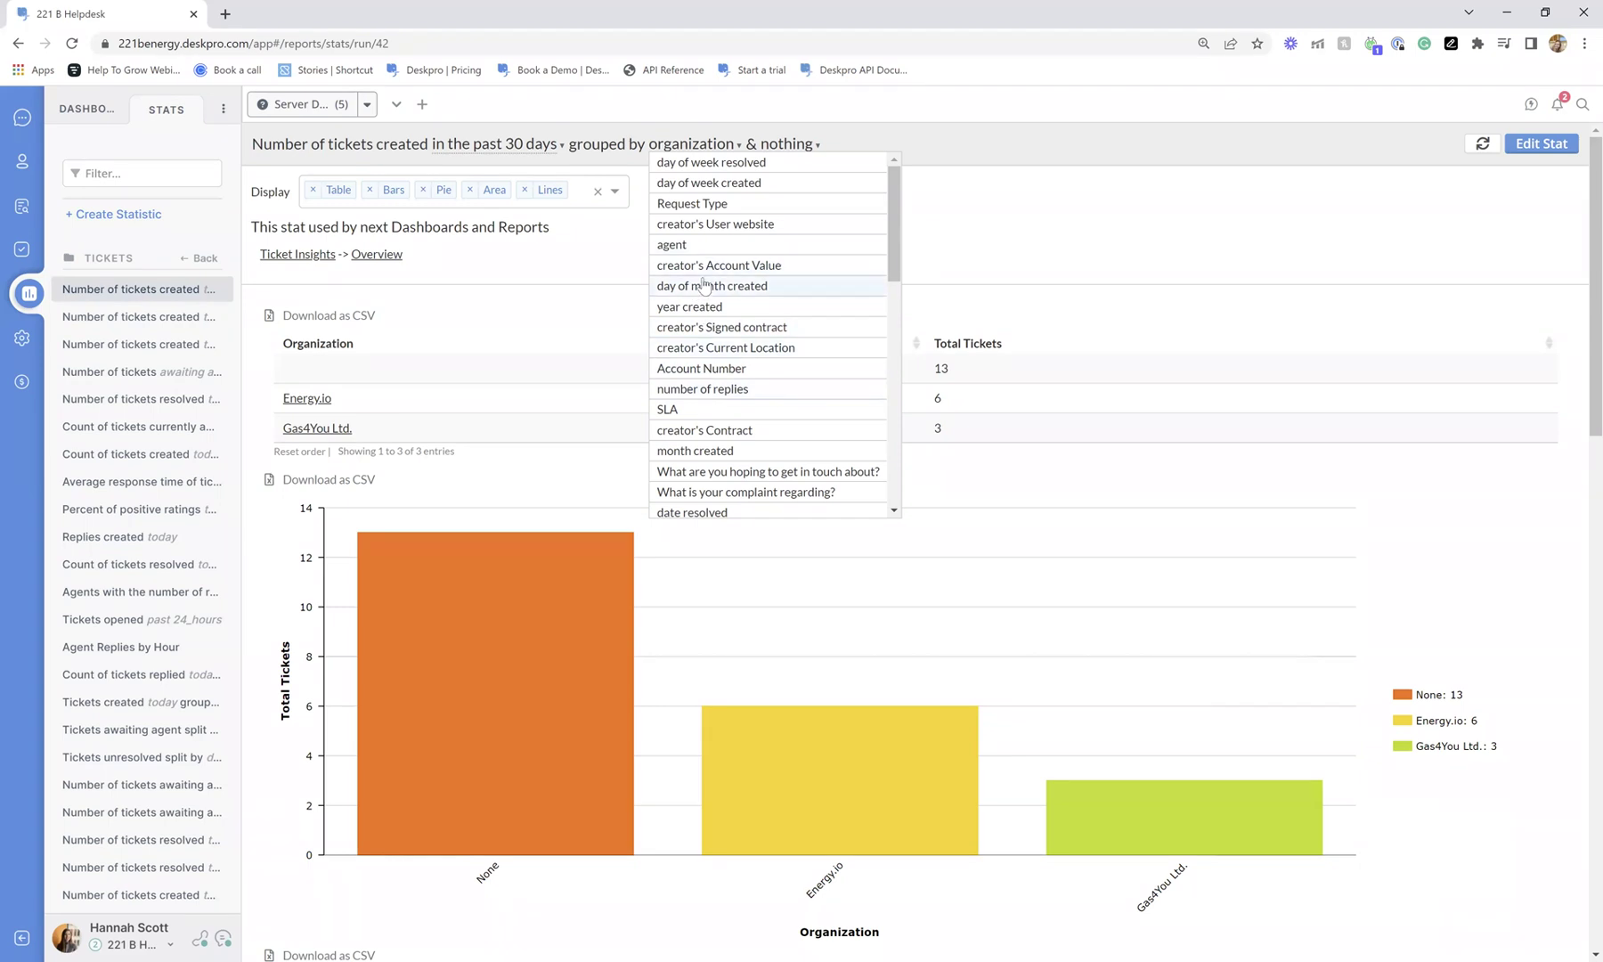
{"action": "left_click", "coordinate": [791, 147]}
{"action": "scroll", "coordinate": [793, 189], "scroll_direction": "down", "scroll_amount": 10}
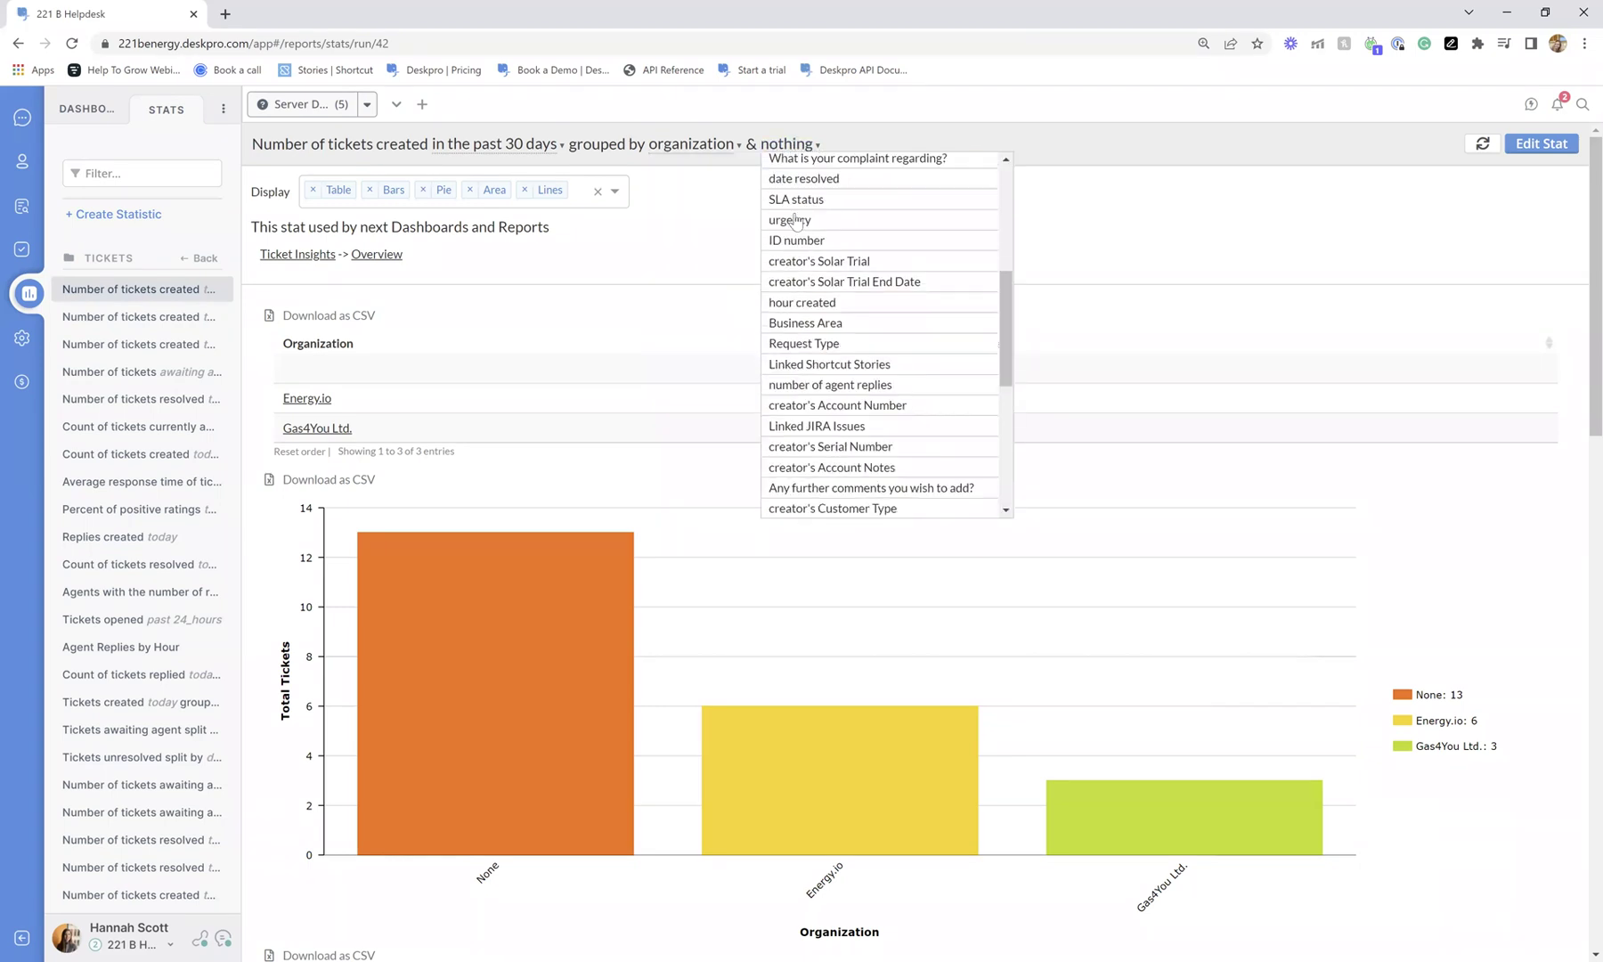
{"action": "left_click", "coordinate": [623, 277]}
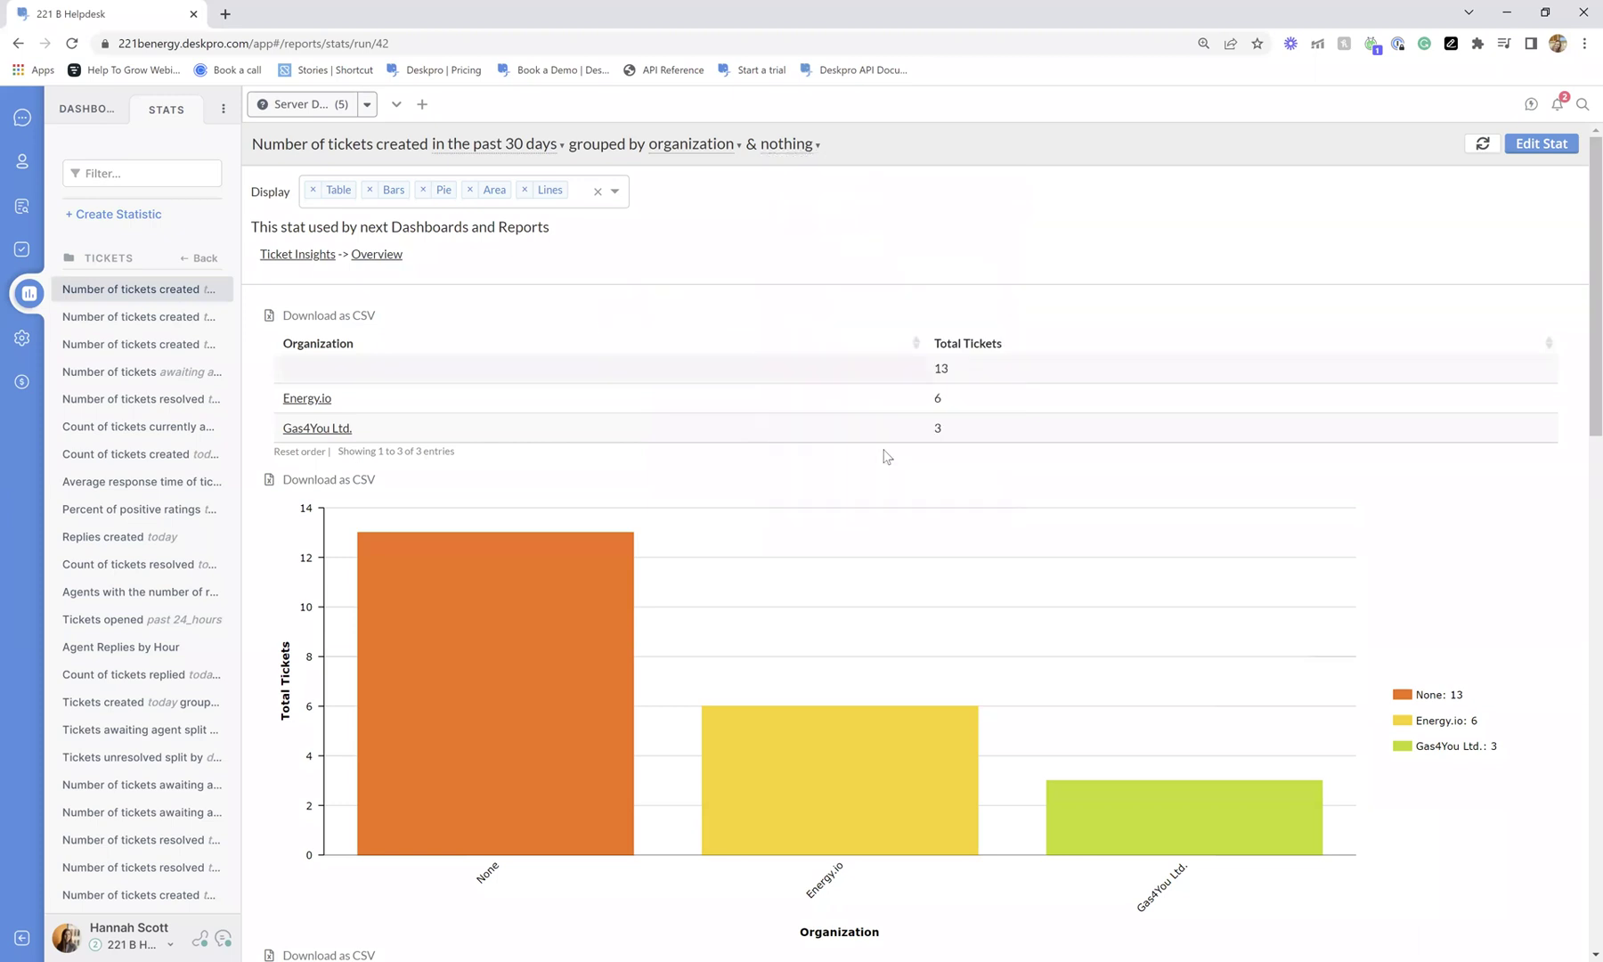
{"action": "scroll", "coordinate": [884, 455], "scroll_direction": "down", "scroll_amount": 2}
{"action": "scroll", "coordinate": [781, 410], "scroll_direction": "up", "scroll_amount": 2}
{"action": "scroll", "coordinate": [384, 343], "scroll_direction": "down", "scroll_amount": 15}
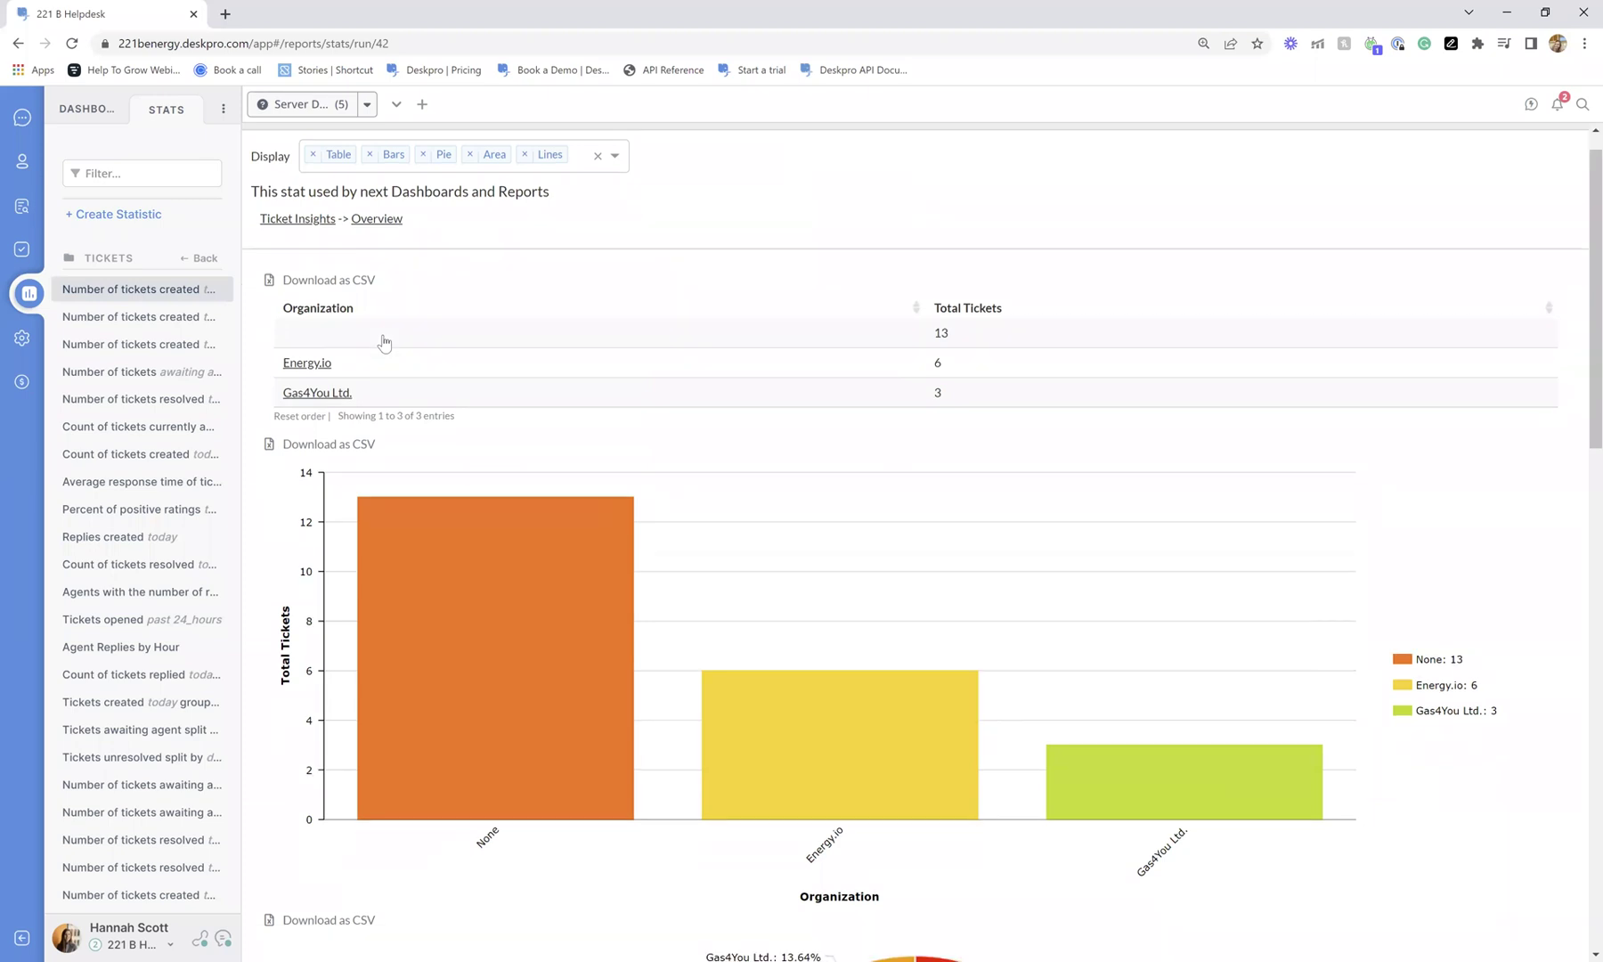
{"action": "scroll", "coordinate": [537, 447], "scroll_direction": "up", "scroll_amount": 13}
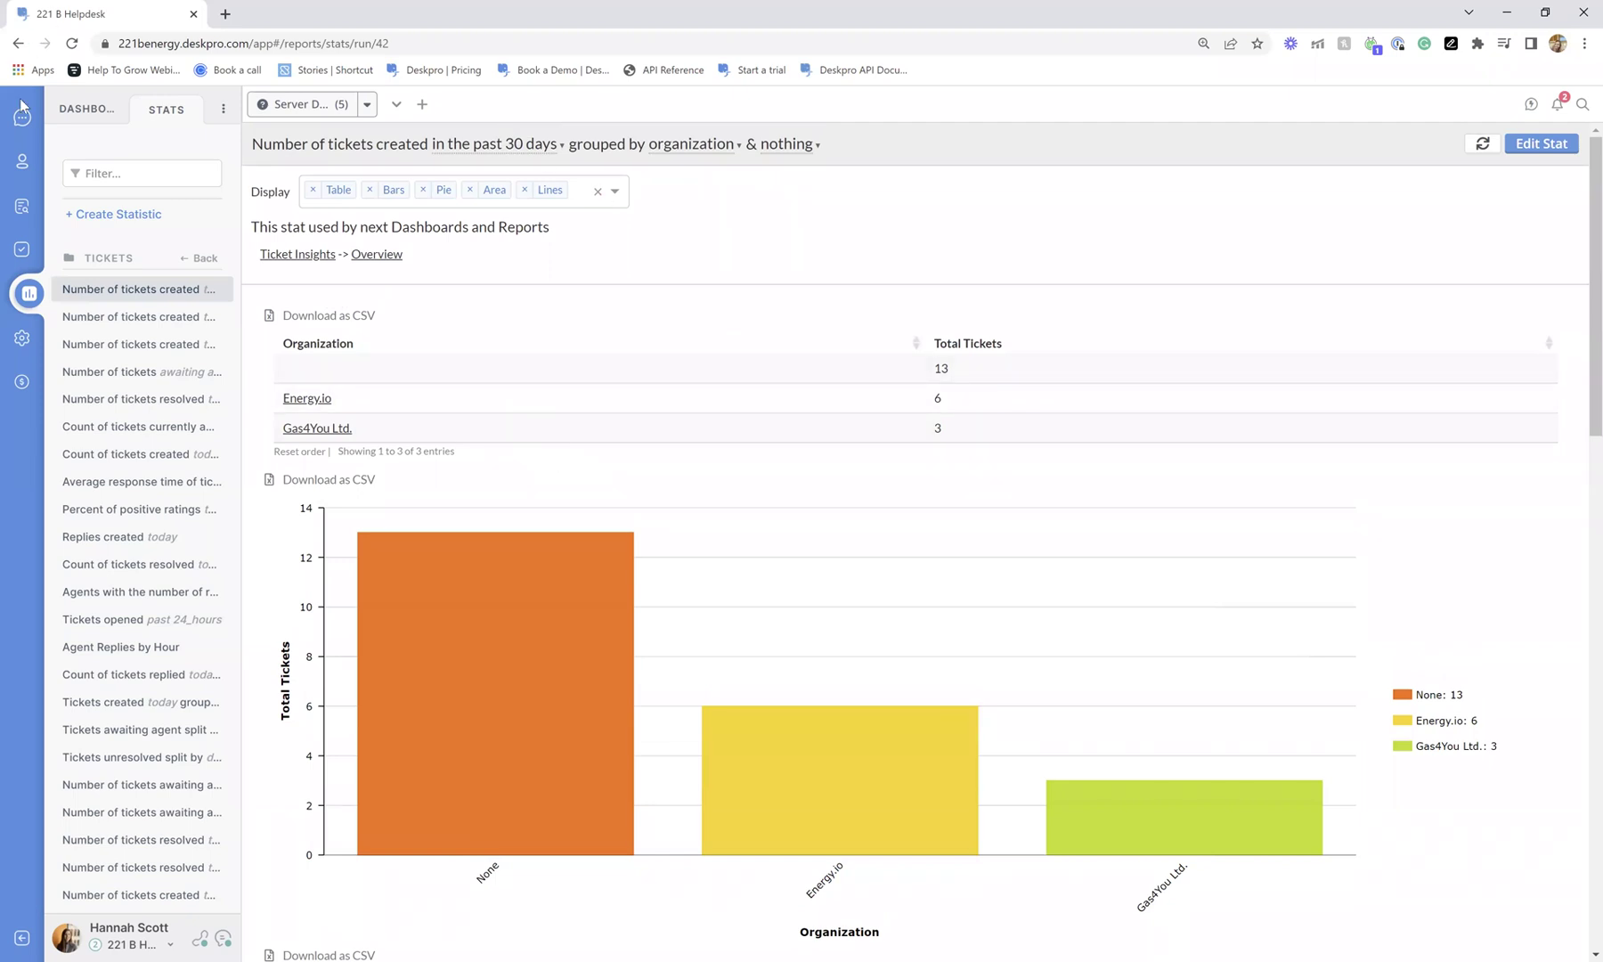
Open the Support team KPIs dashboard from the Dashboards list.
{"action": "left_click", "coordinate": [87, 108]}
{"action": "left_click", "coordinate": [106, 320]}
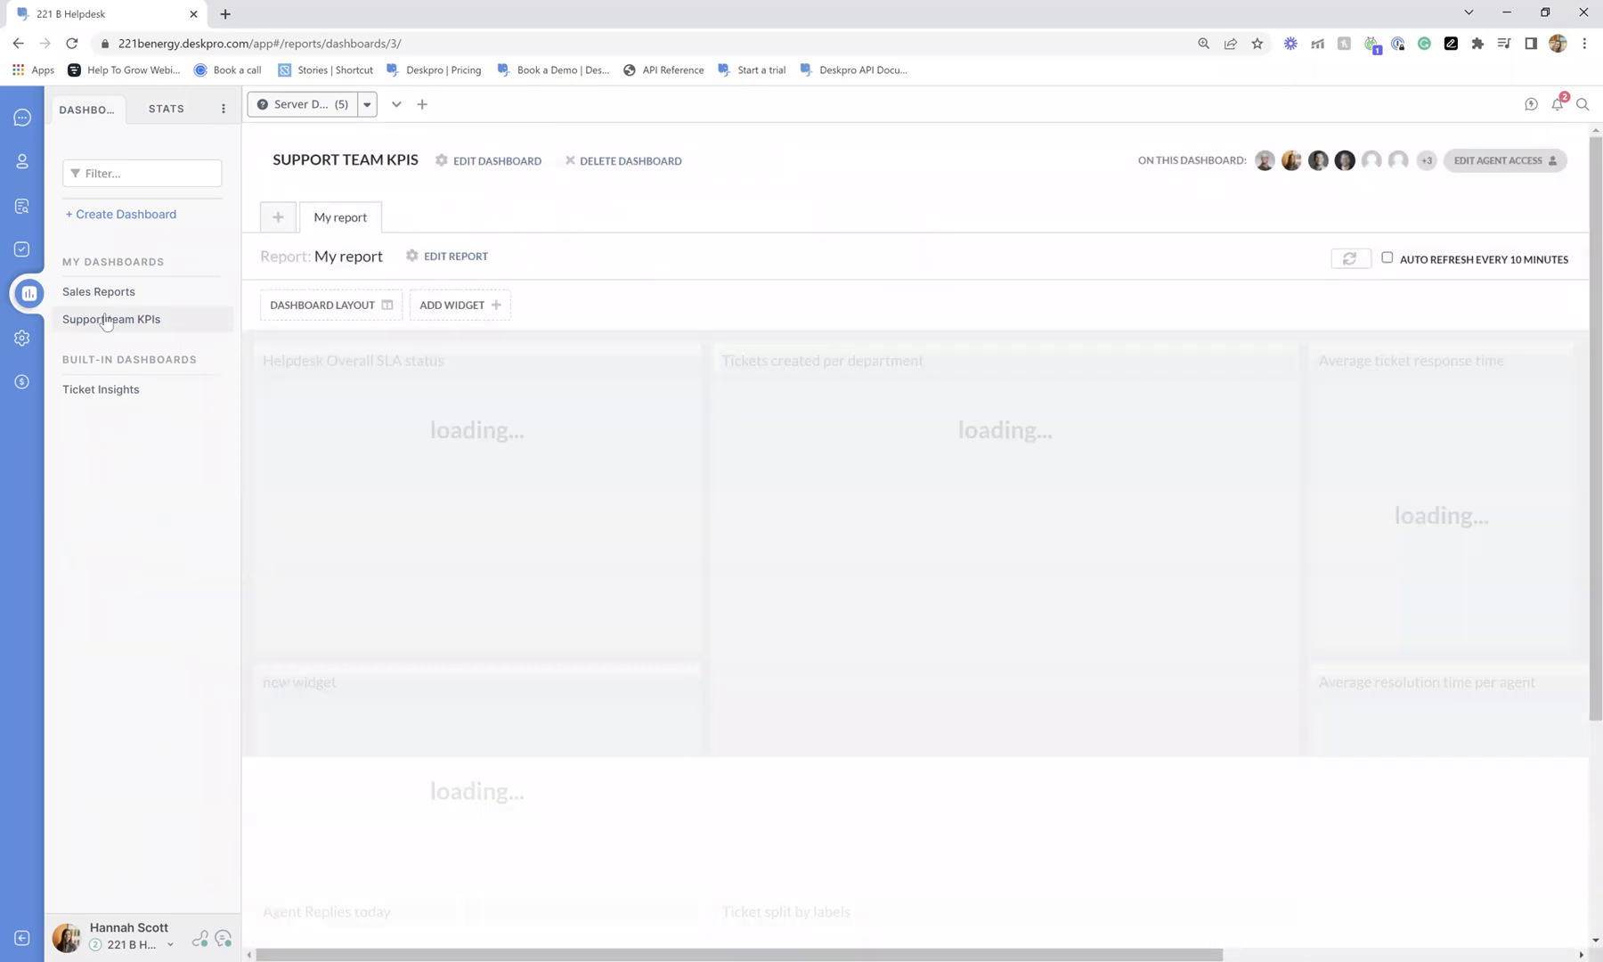
{"action": "scroll", "coordinate": [885, 283], "scroll_direction": "down", "scroll_amount": 1}
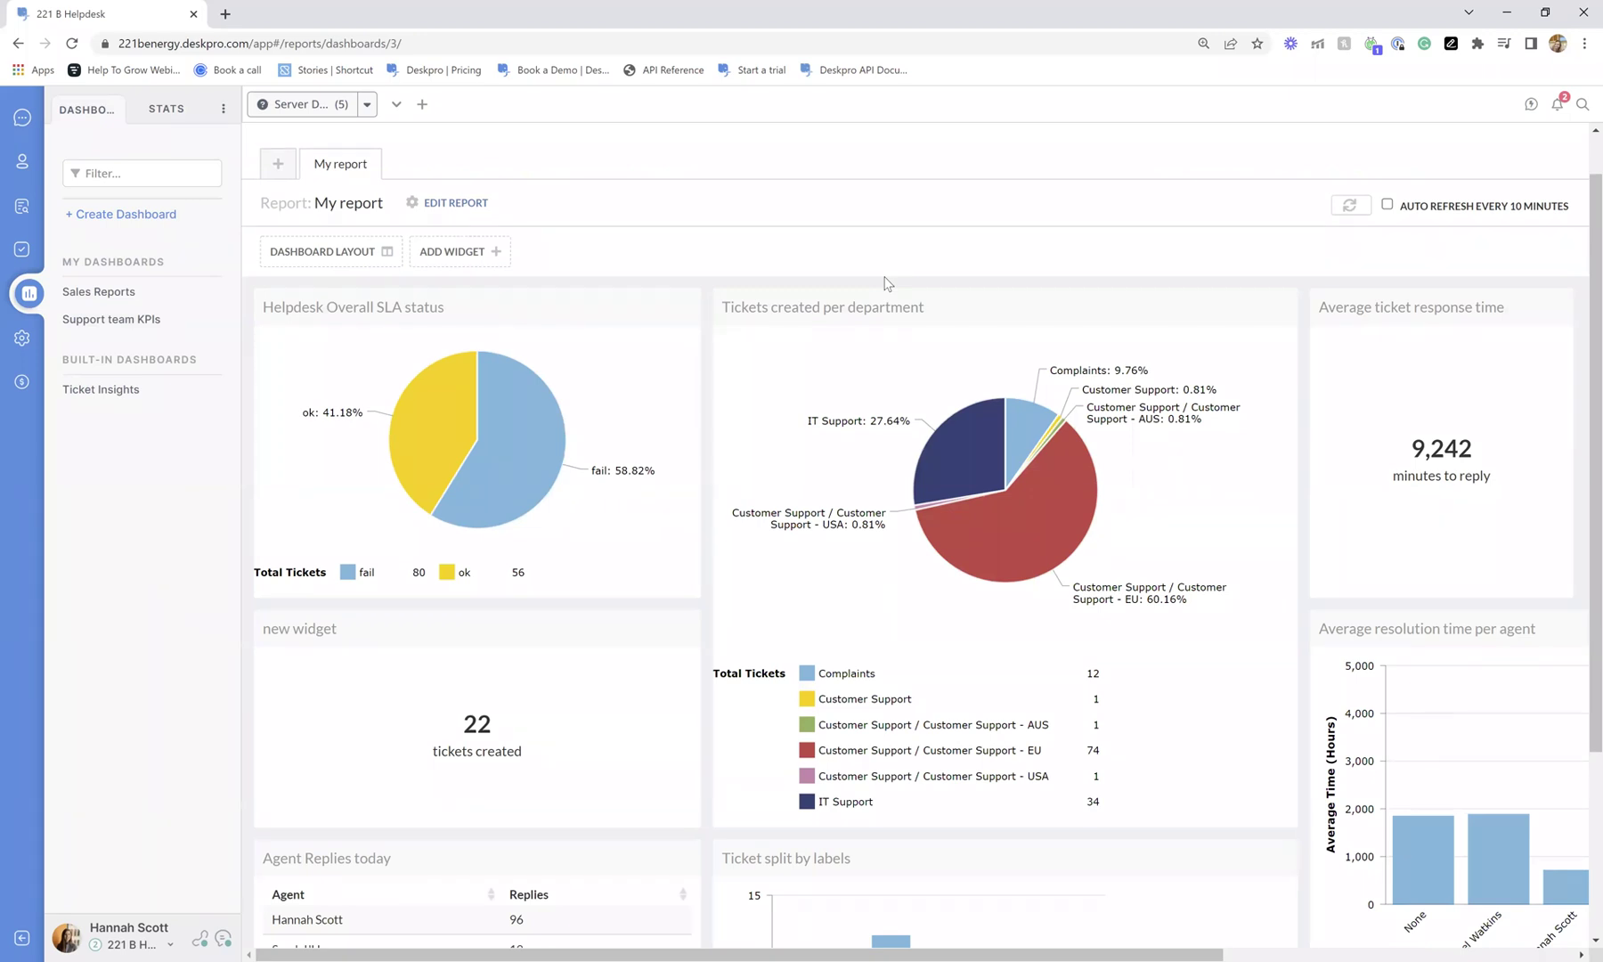
{"action": "scroll", "coordinate": [878, 288], "scroll_direction": "down", "scroll_amount": 3}
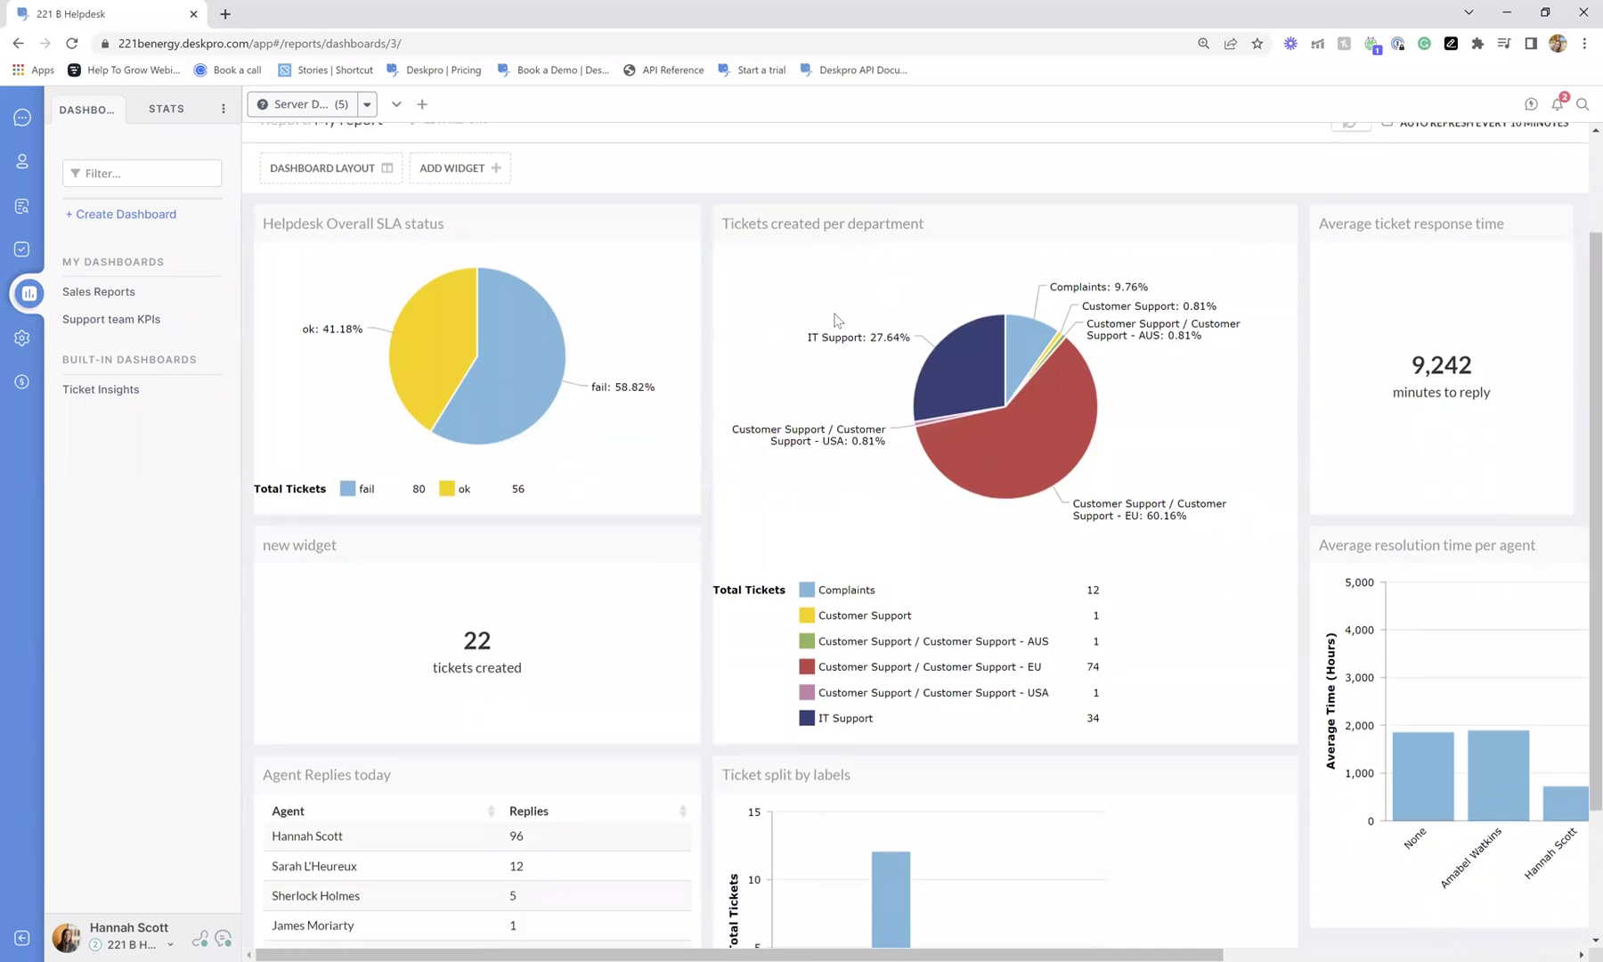
Browse its widgets, such as 22 tickets created and SLA status 58.82% fail.
{"action": "left_click_drag", "start_coordinate": [912, 954], "coordinate": [828, 939]}
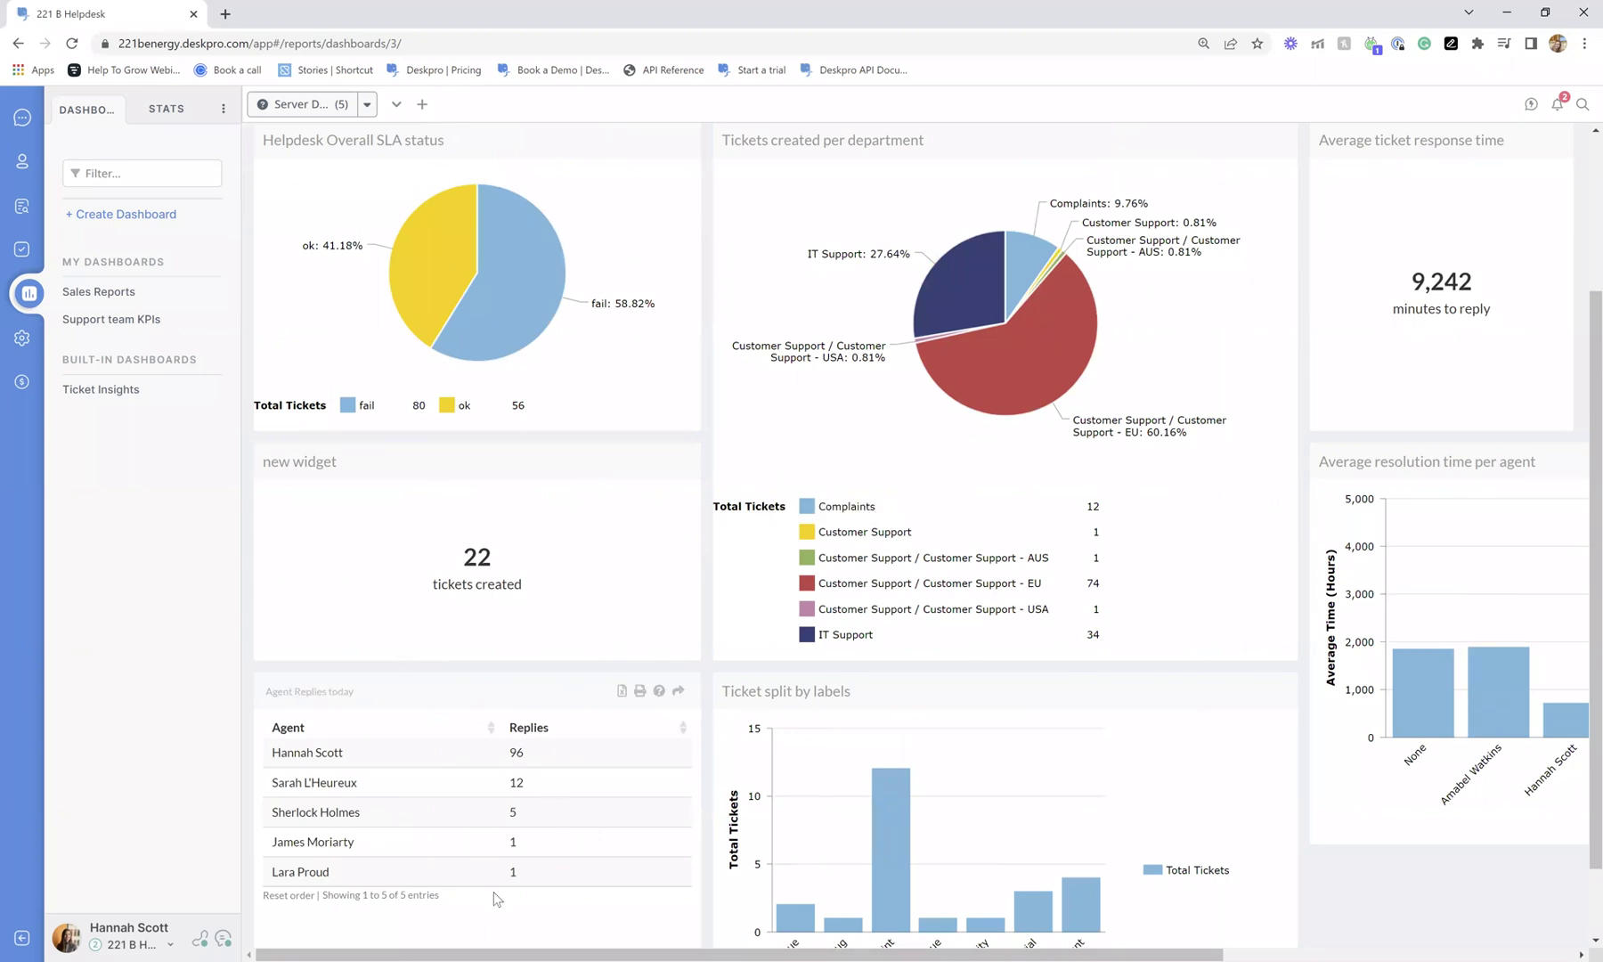
{"action": "mouse_move", "coordinate": [1072, 402]}
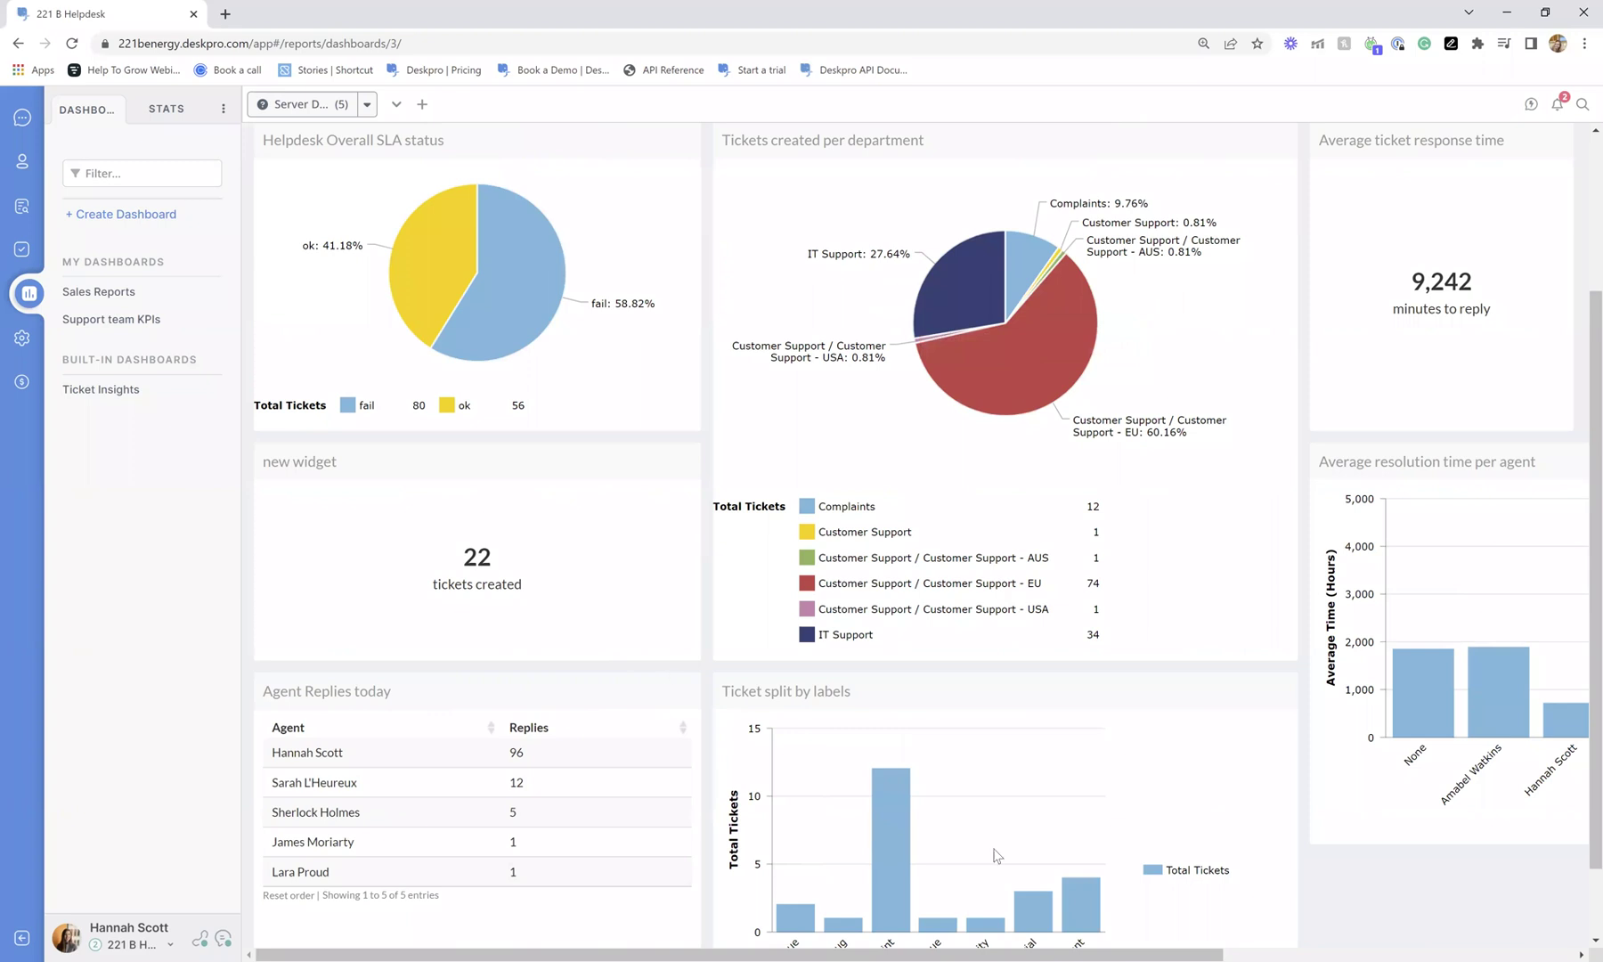
{"action": "scroll", "coordinate": [993, 850], "scroll_direction": "down", "scroll_amount": 1}
{"action": "scroll", "coordinate": [979, 713], "scroll_direction": "right", "scroll_amount": 2}
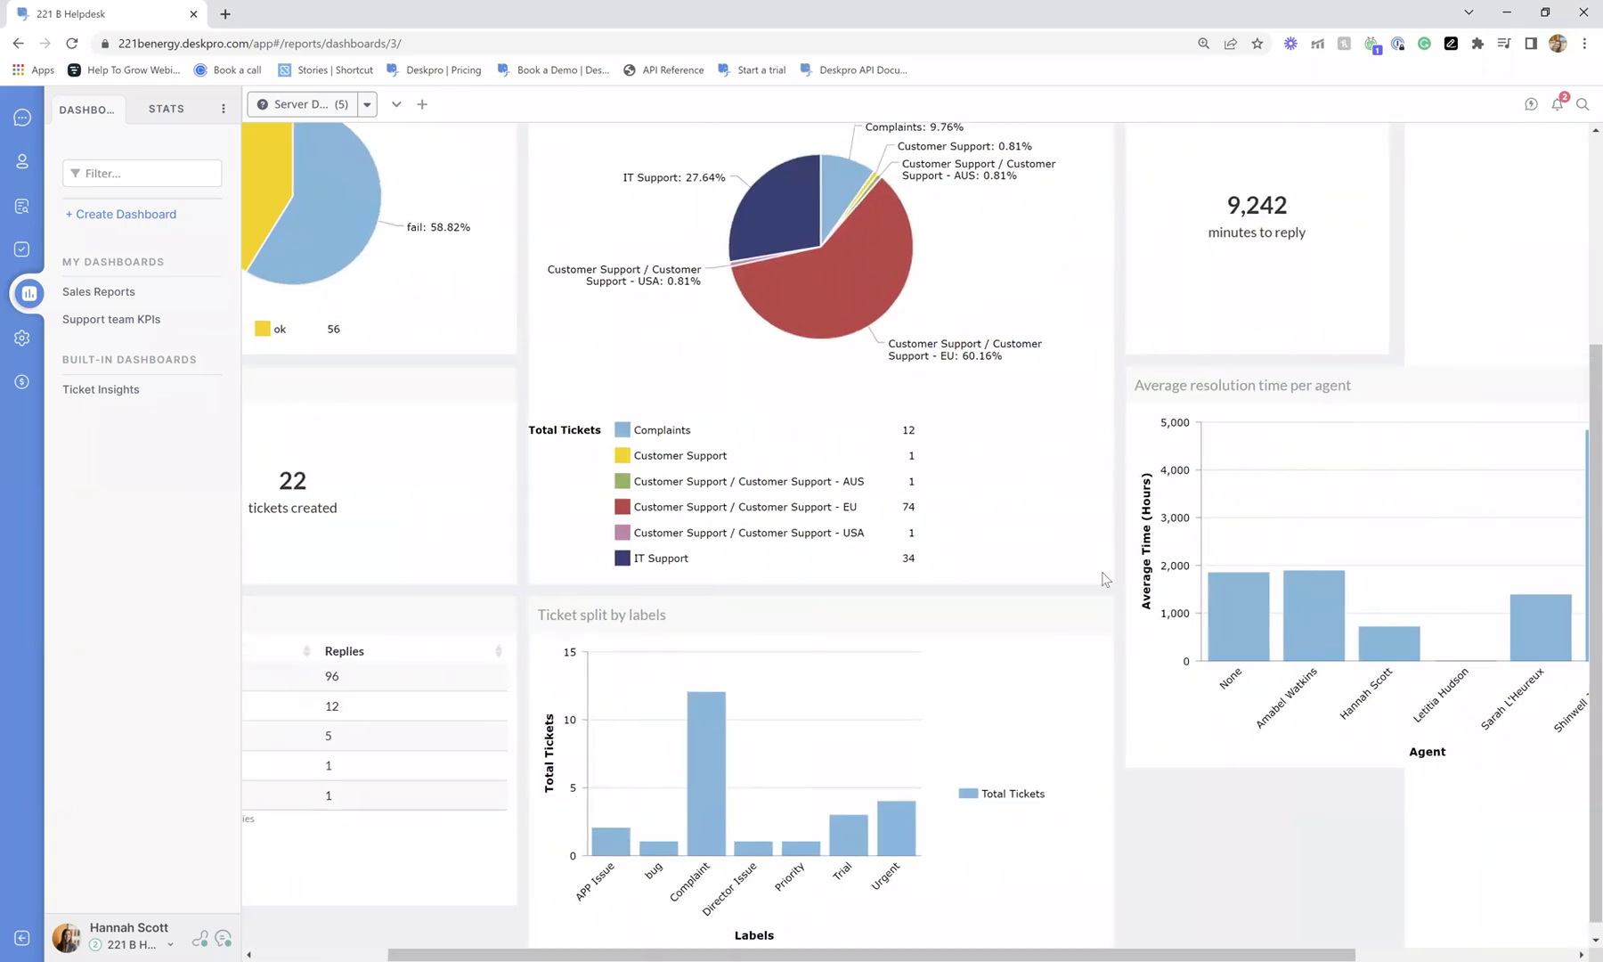
{"action": "scroll", "coordinate": [1102, 573], "scroll_direction": "up", "scroll_amount": 4}
{"action": "scroll", "coordinate": [1109, 544], "scroll_direction": "down", "scroll_amount": 1}
{"action": "left_click_drag", "start_coordinate": [1066, 942], "coordinate": [933, 943]}
{"action": "scroll", "coordinate": [899, 766], "scroll_direction": "up", "scroll_amount": 1}
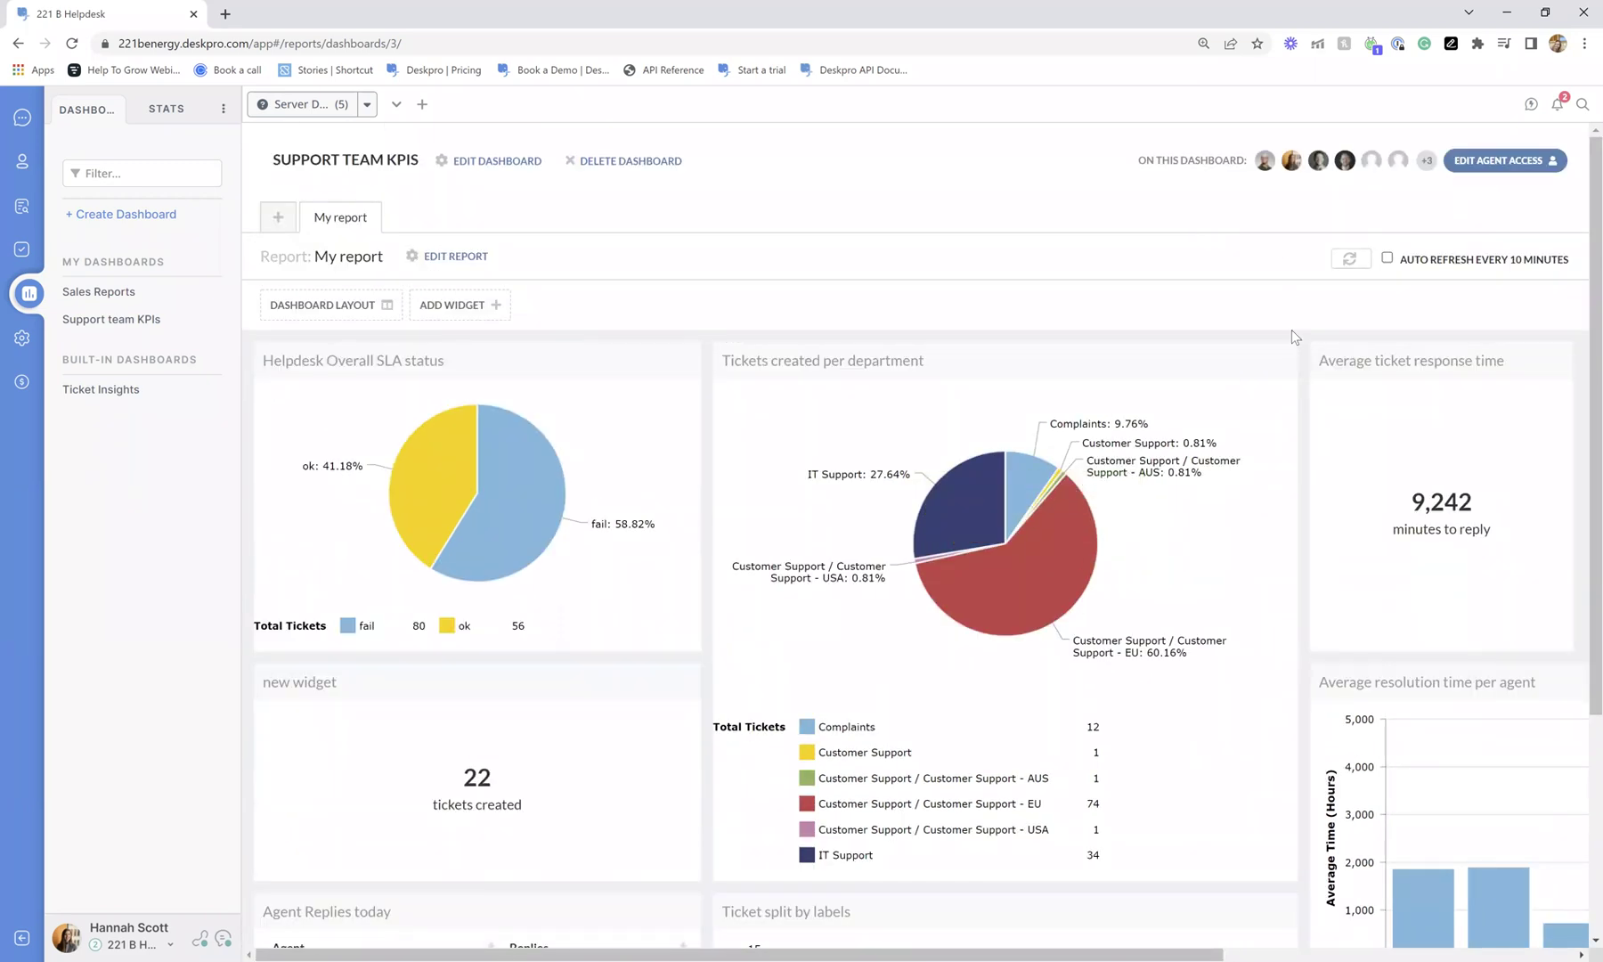
{"action": "left_click", "coordinate": [1504, 161]}
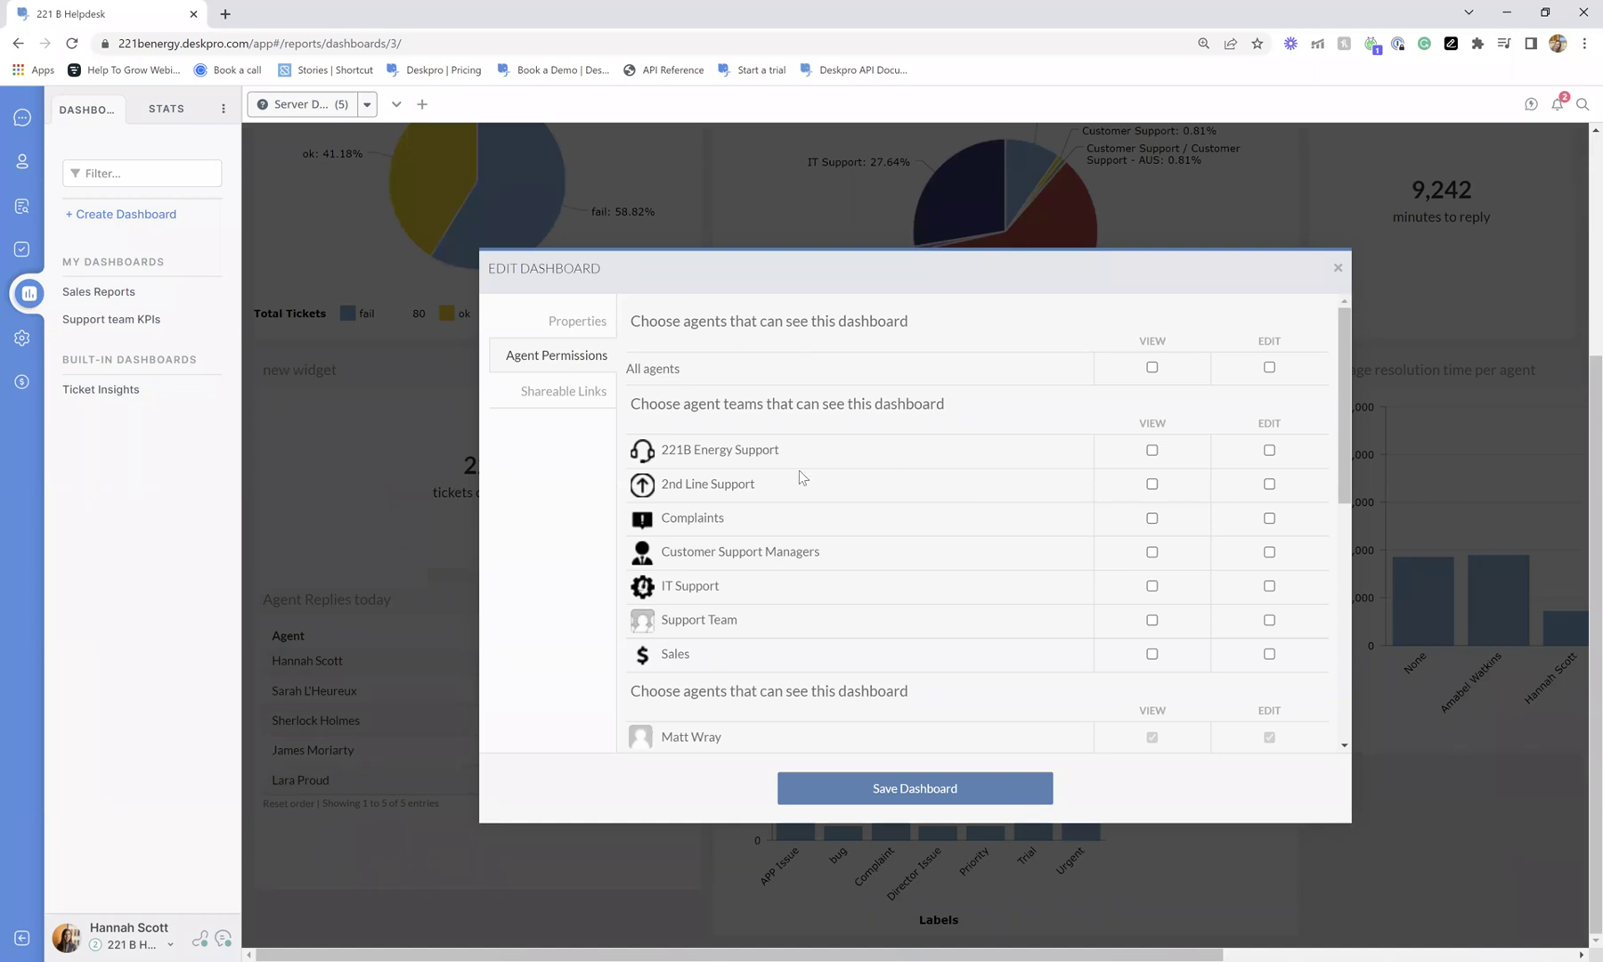
{"action": "scroll", "coordinate": [797, 415], "scroll_direction": "down", "scroll_amount": 1}
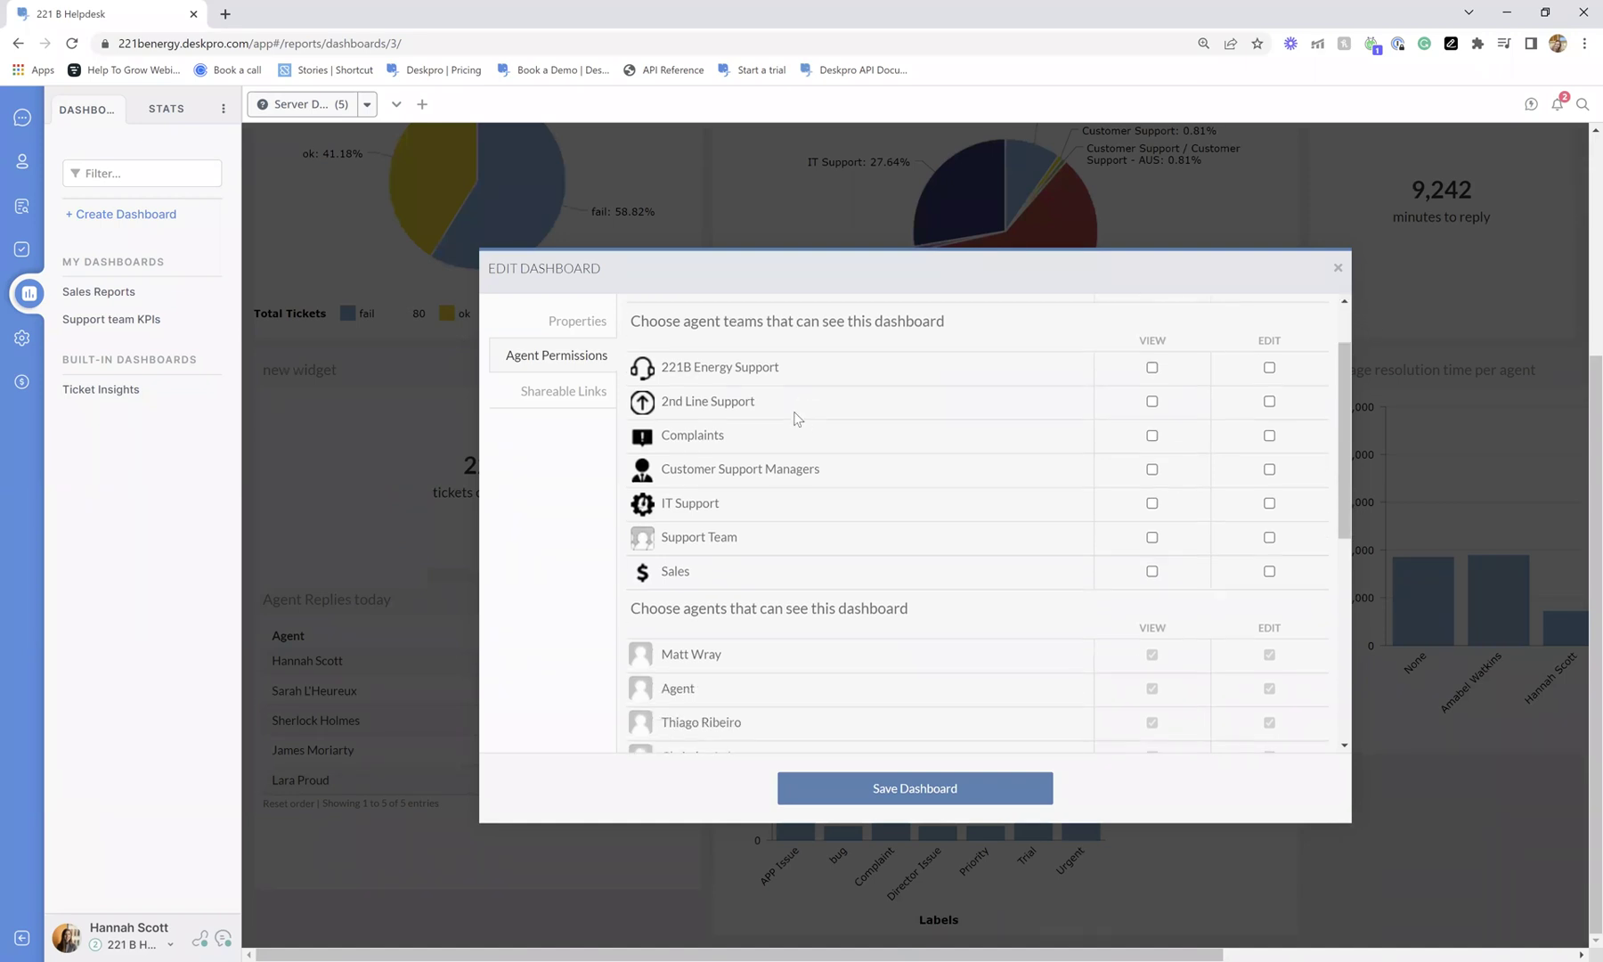
{"action": "left_click", "coordinate": [585, 406]}
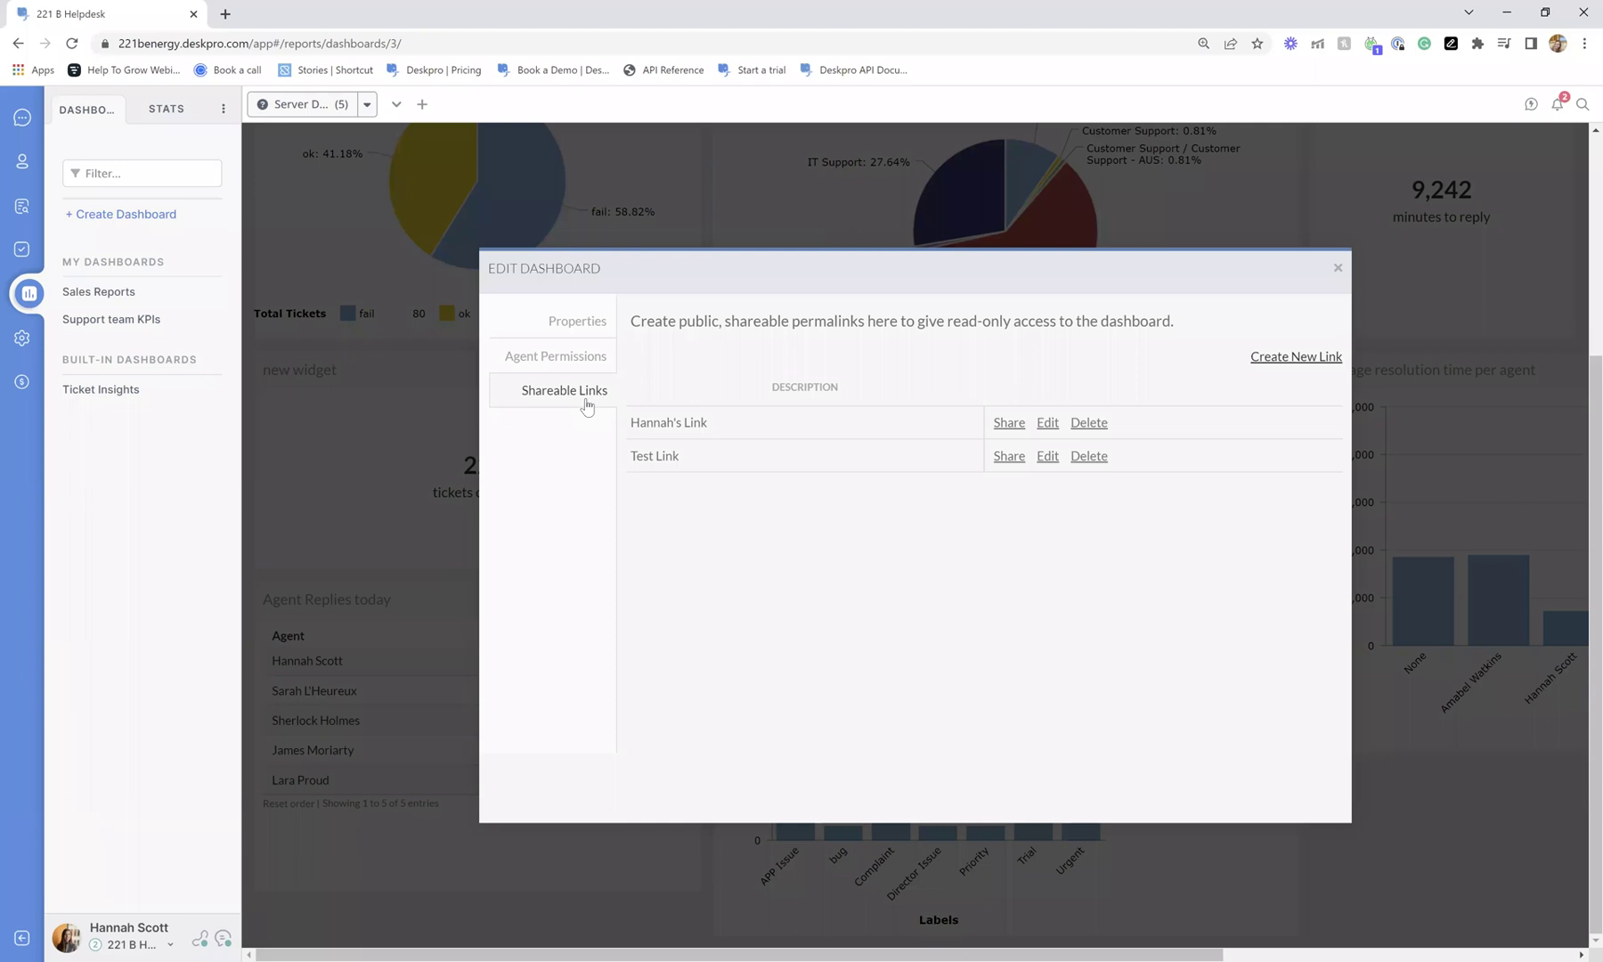
{"action": "left_click", "coordinate": [1046, 422]}
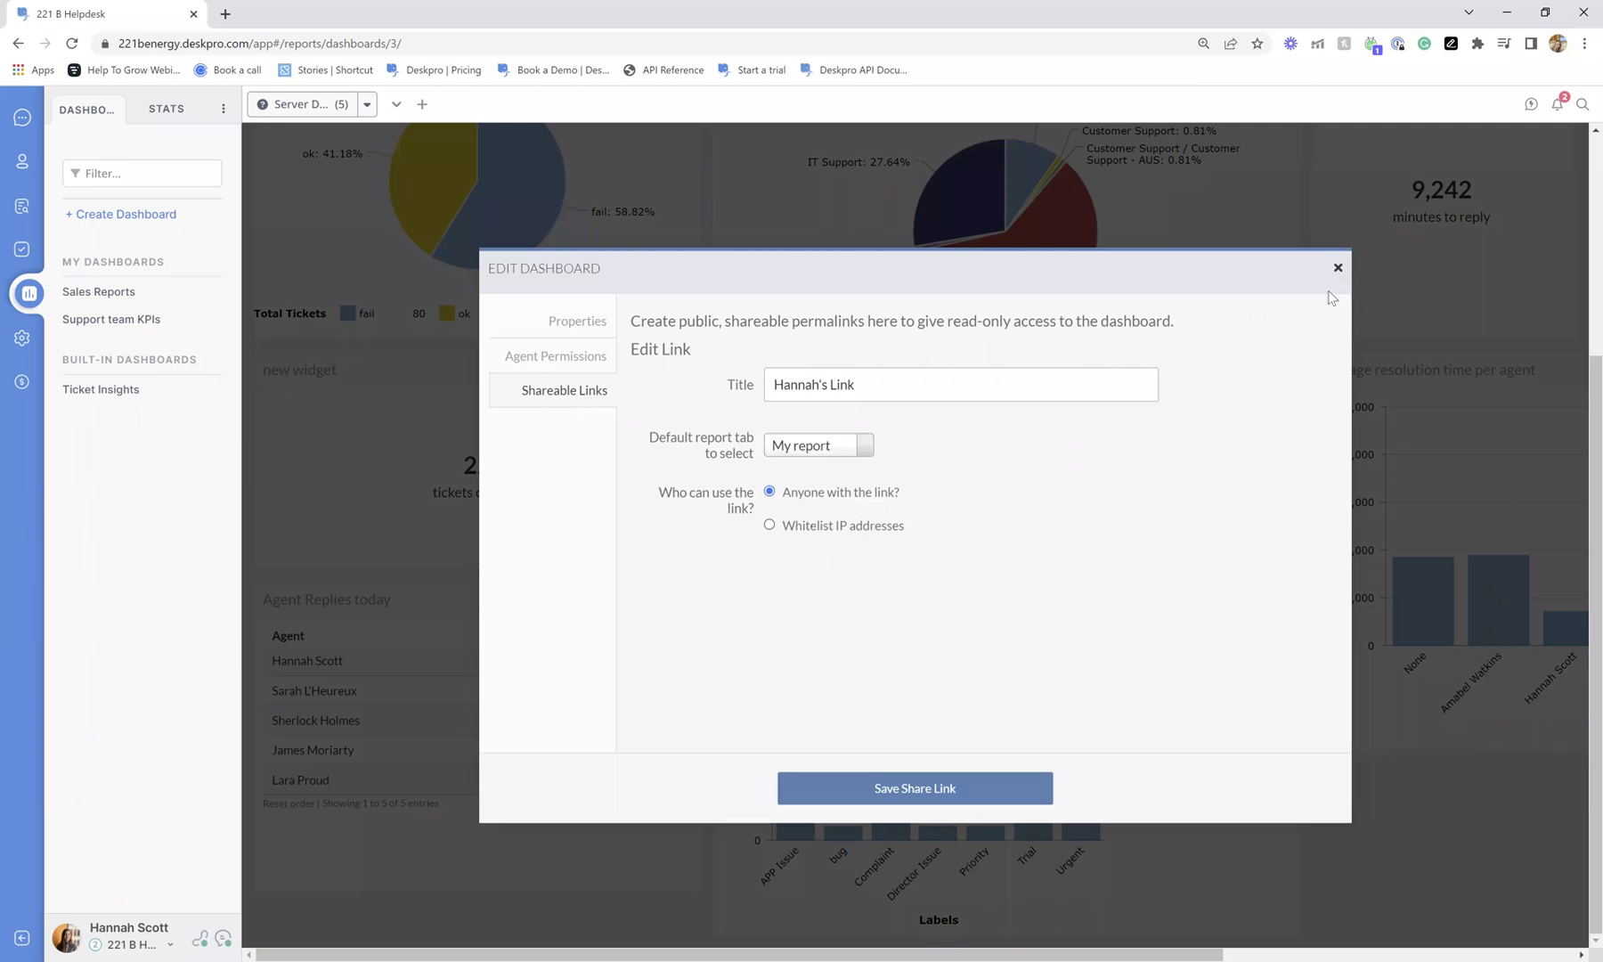
{"action": "left_click", "coordinate": [1337, 267]}
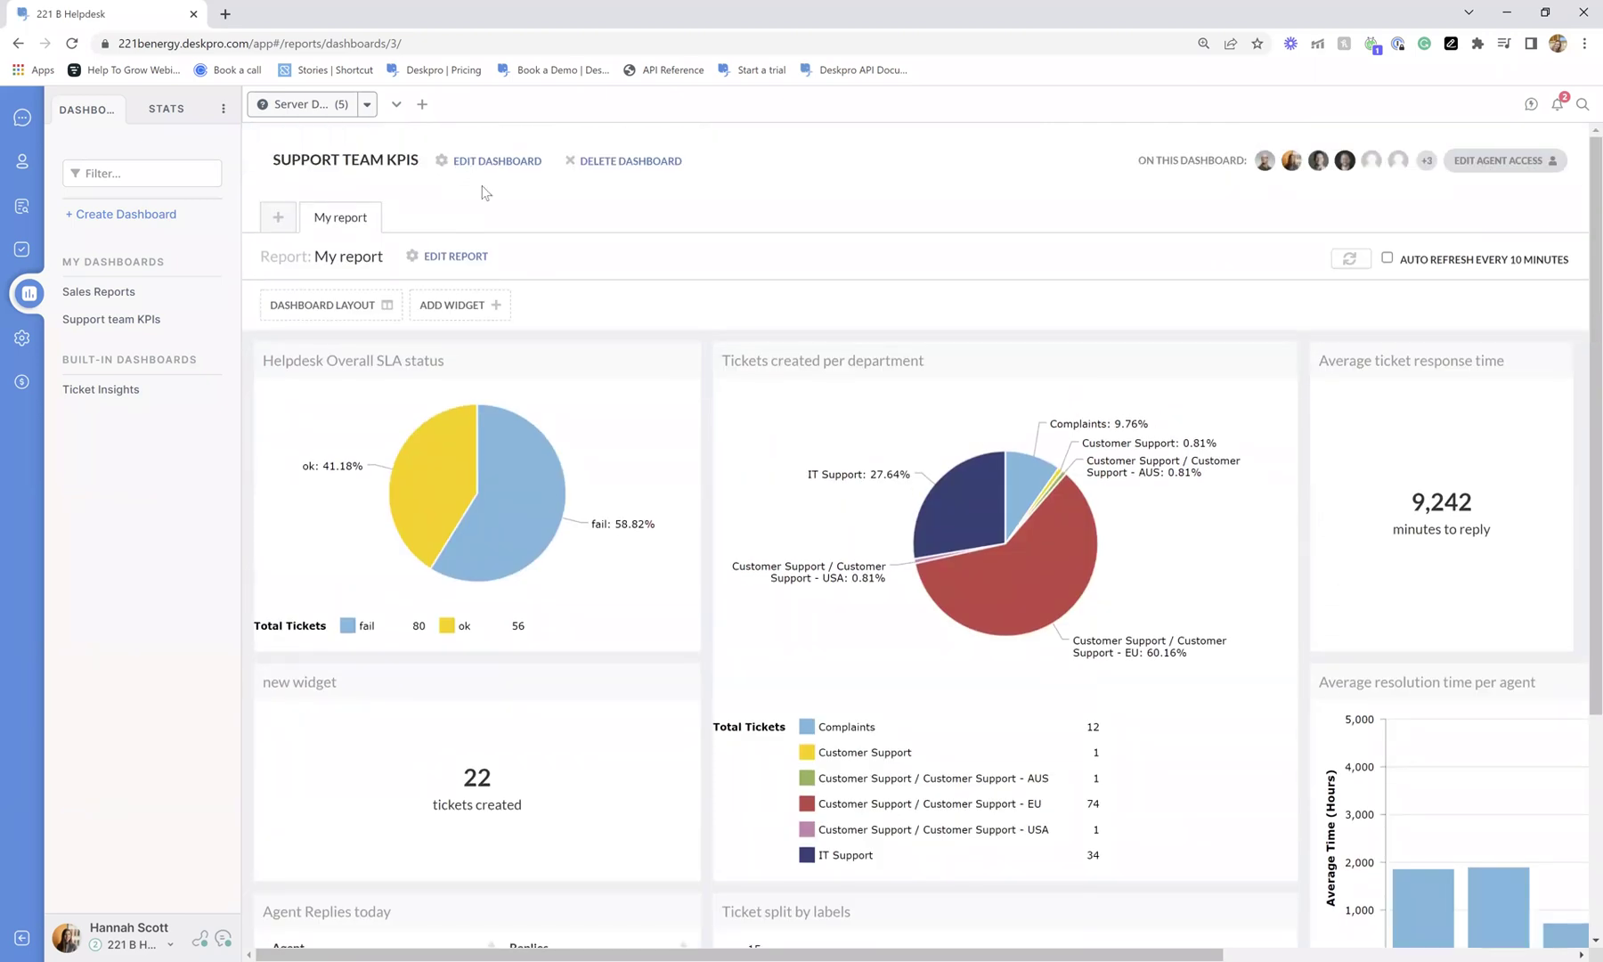
{"action": "left_click", "coordinate": [492, 165]}
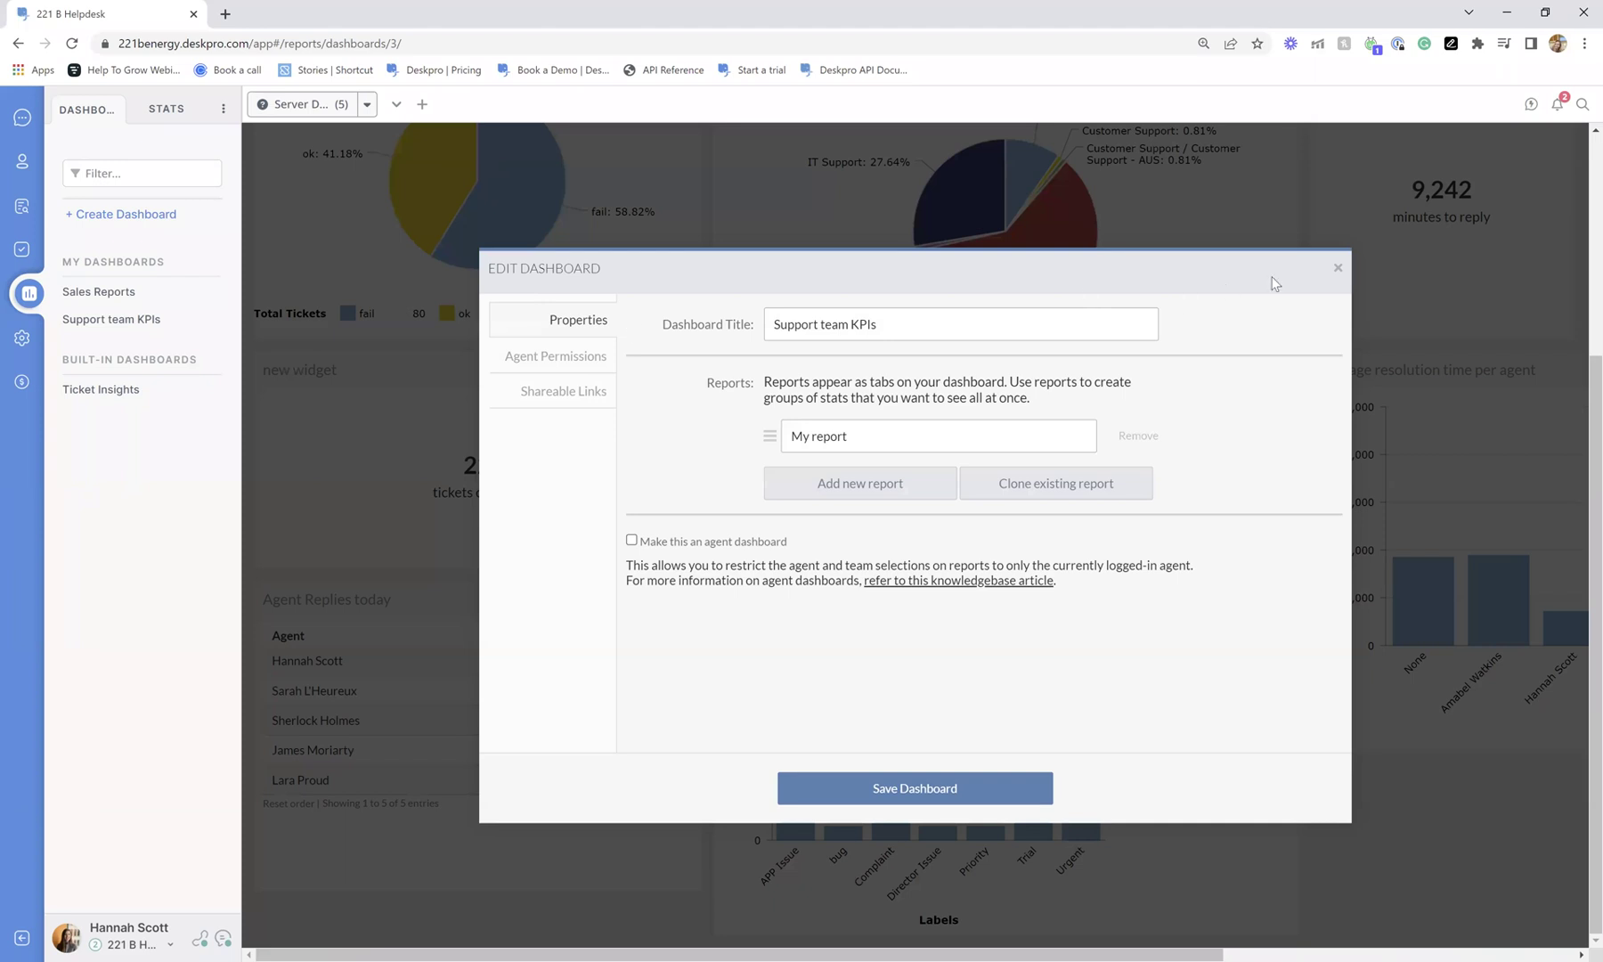
{"action": "left_click", "coordinate": [1337, 267]}
{"action": "left_click", "coordinate": [463, 255]}
Check the report's Schedule report options, then close the settings unchanged.
{"action": "left_click", "coordinate": [563, 318]}
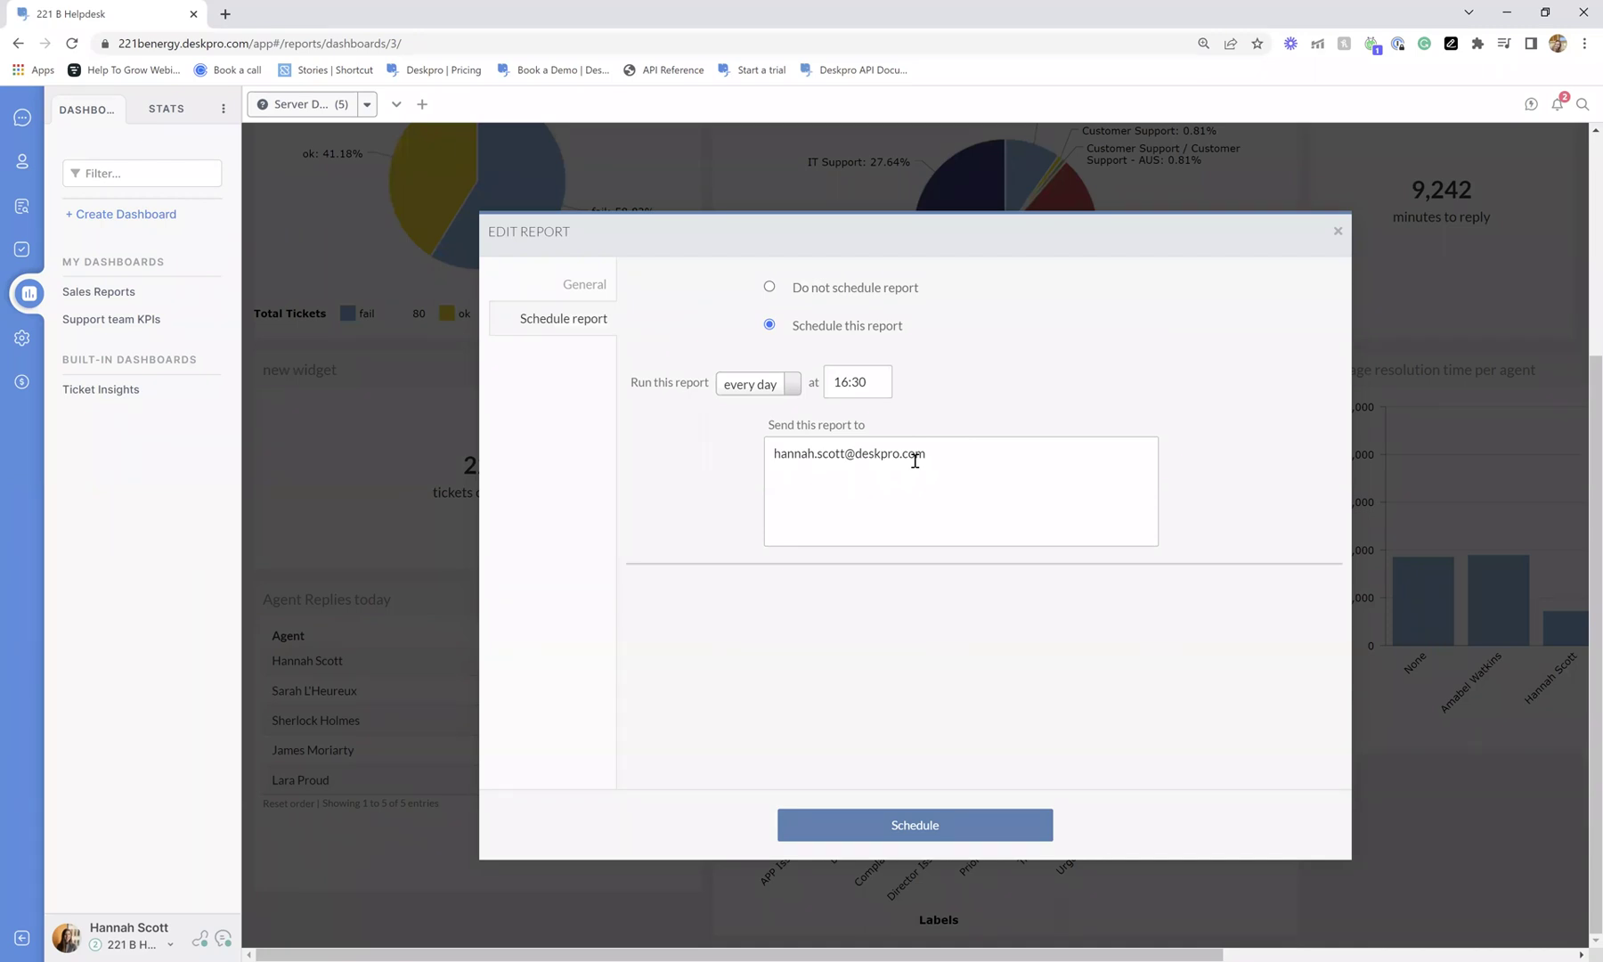
{"action": "left_click", "coordinate": [1338, 231]}
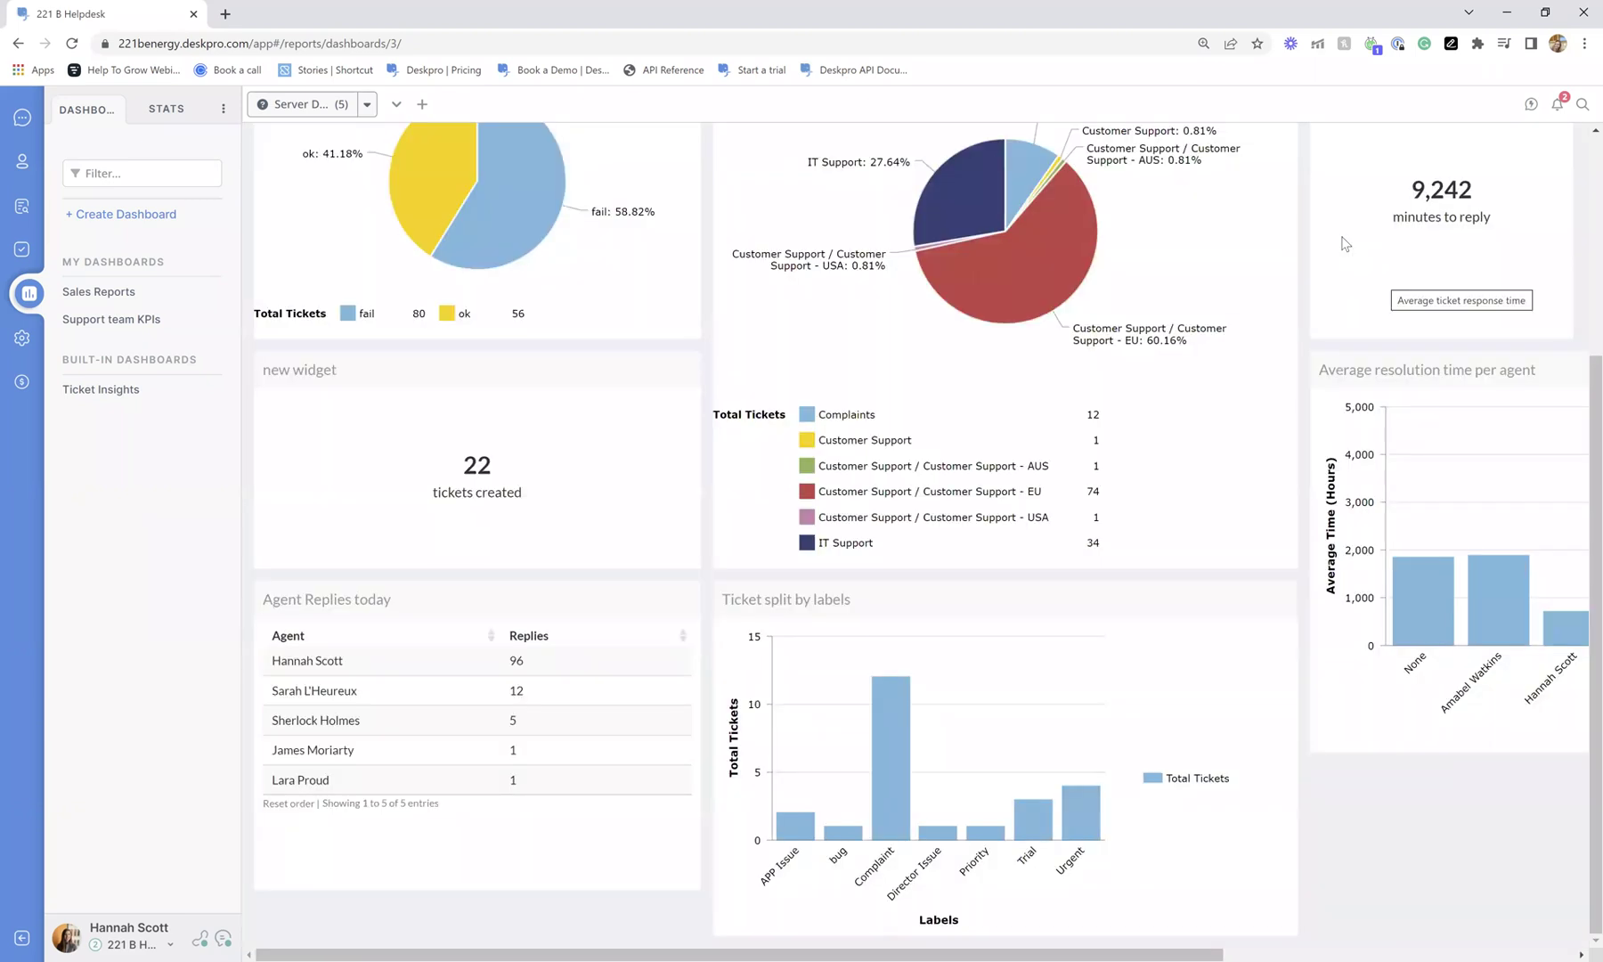
{"action": "scroll", "coordinate": [1344, 243], "scroll_direction": "up", "scroll_amount": 4}
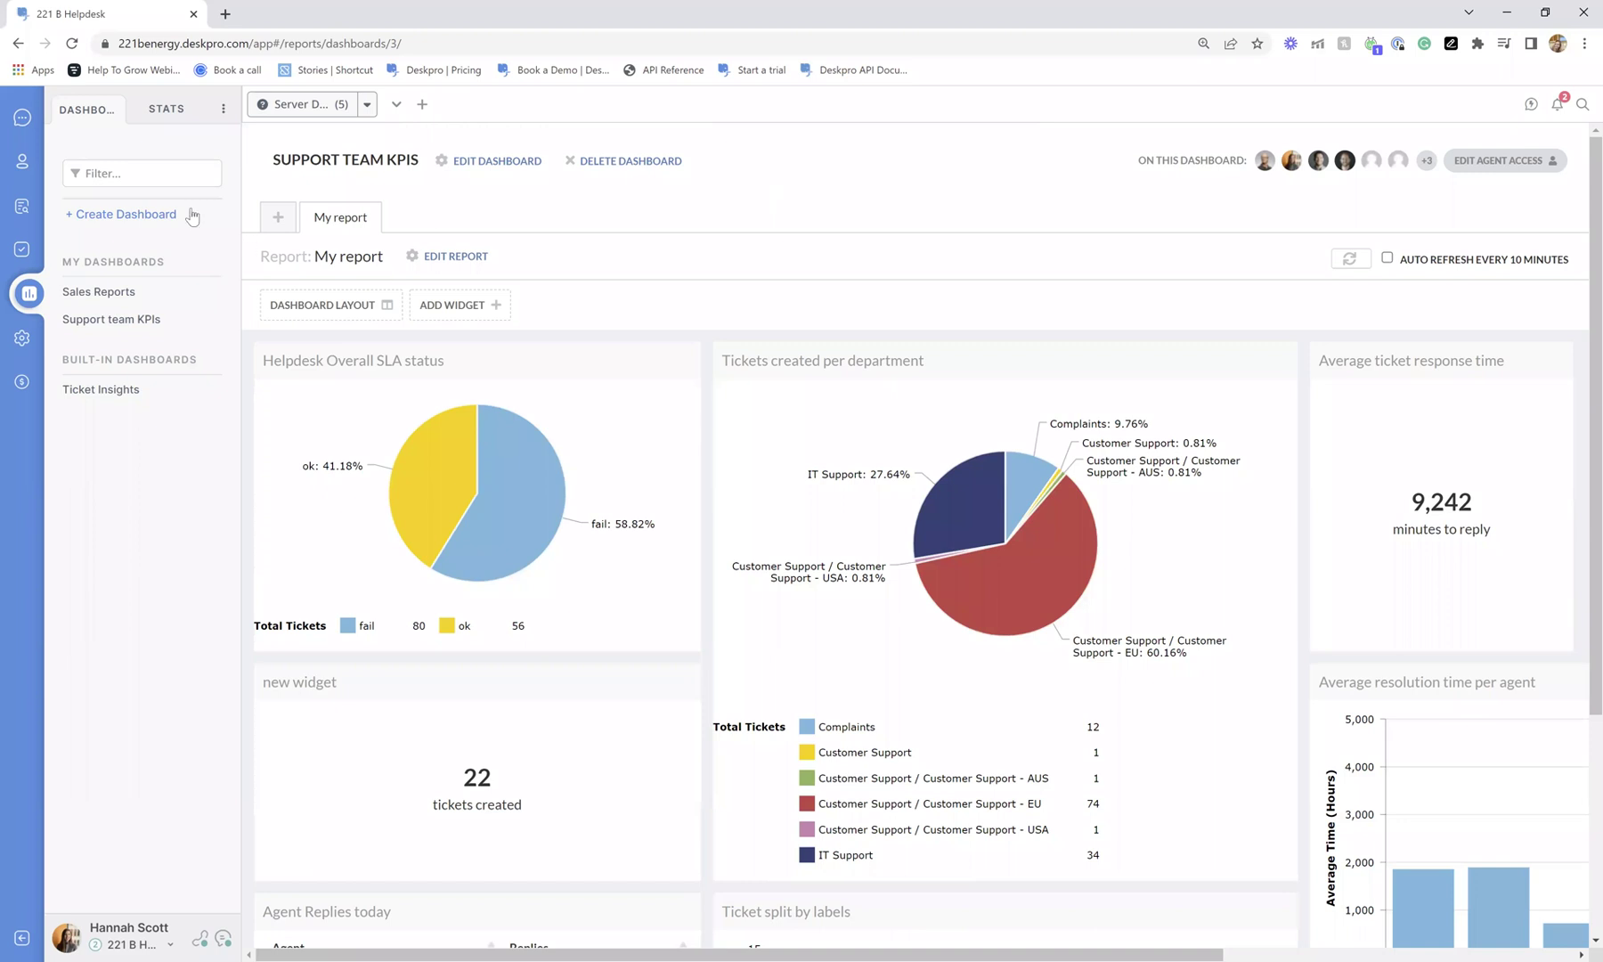
Show the Mine ticket queue with the agent's assigned tickets.
{"action": "left_click", "coordinate": [23, 117]}
{"action": "left_click", "coordinate": [99, 108]}
{"action": "left_click", "coordinate": [125, 160]}
{"action": "left_click", "coordinate": [173, 188]}
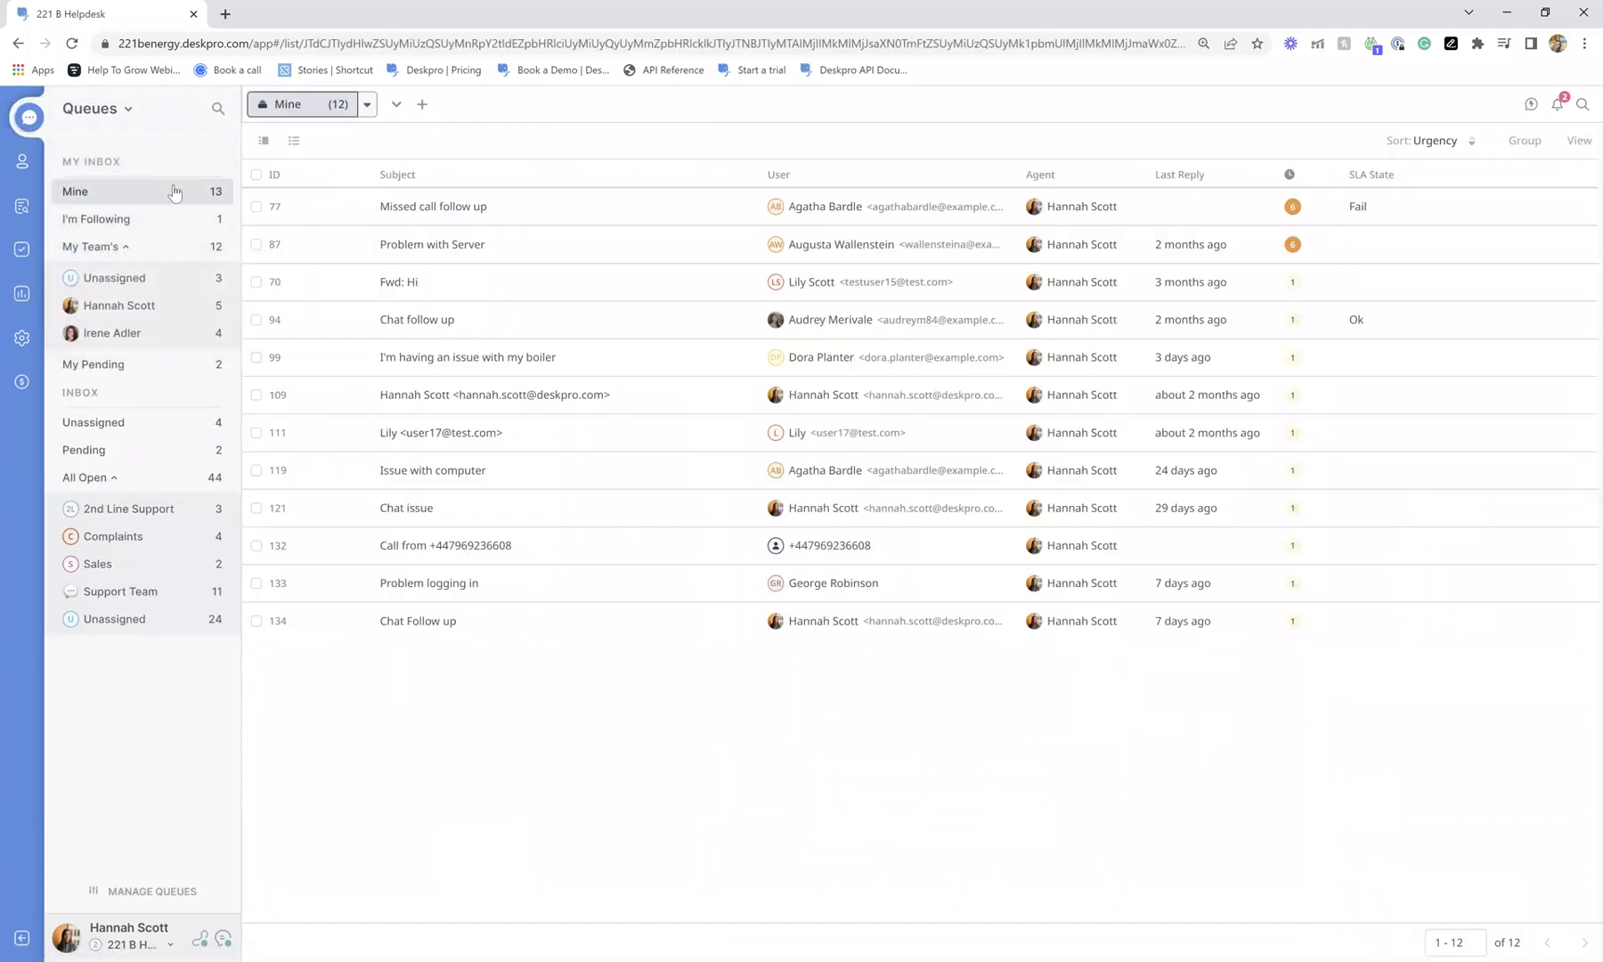